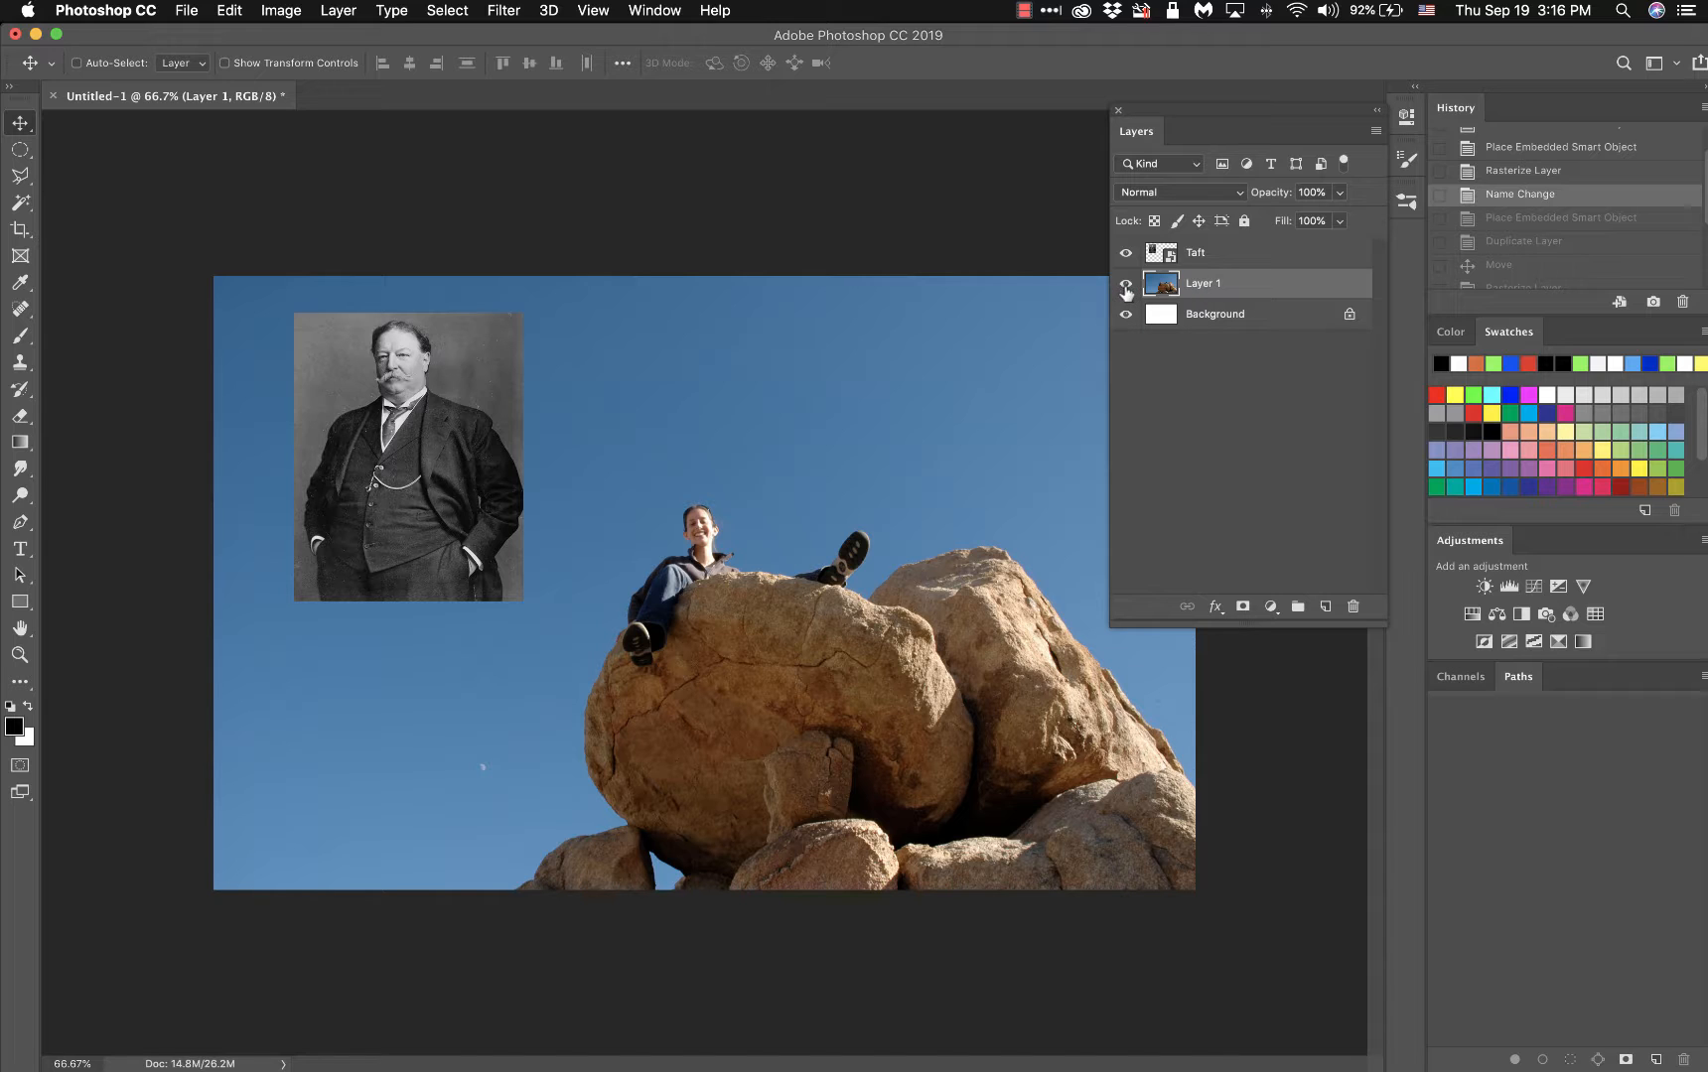
- Switch the visibility of Layer 1 and the Taft layer off and on to examine what each layer holds
left_click(1126, 286)
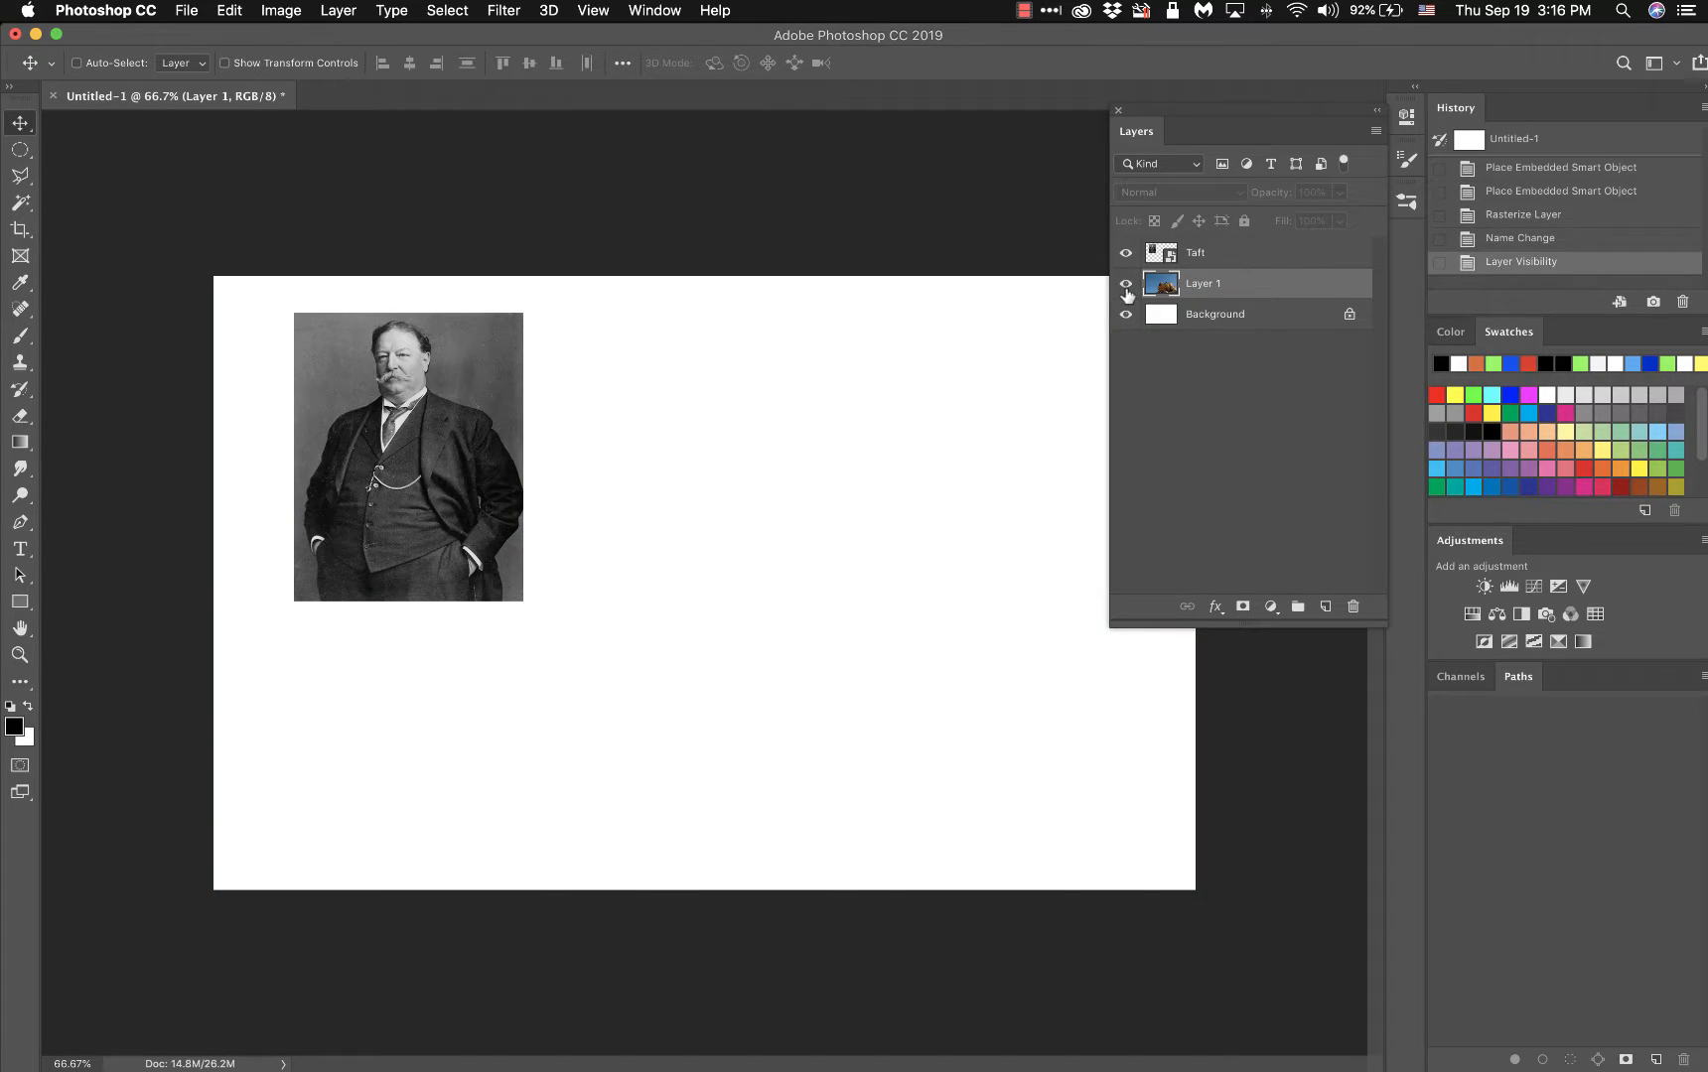
left_click(1126, 286)
left_click(1128, 263)
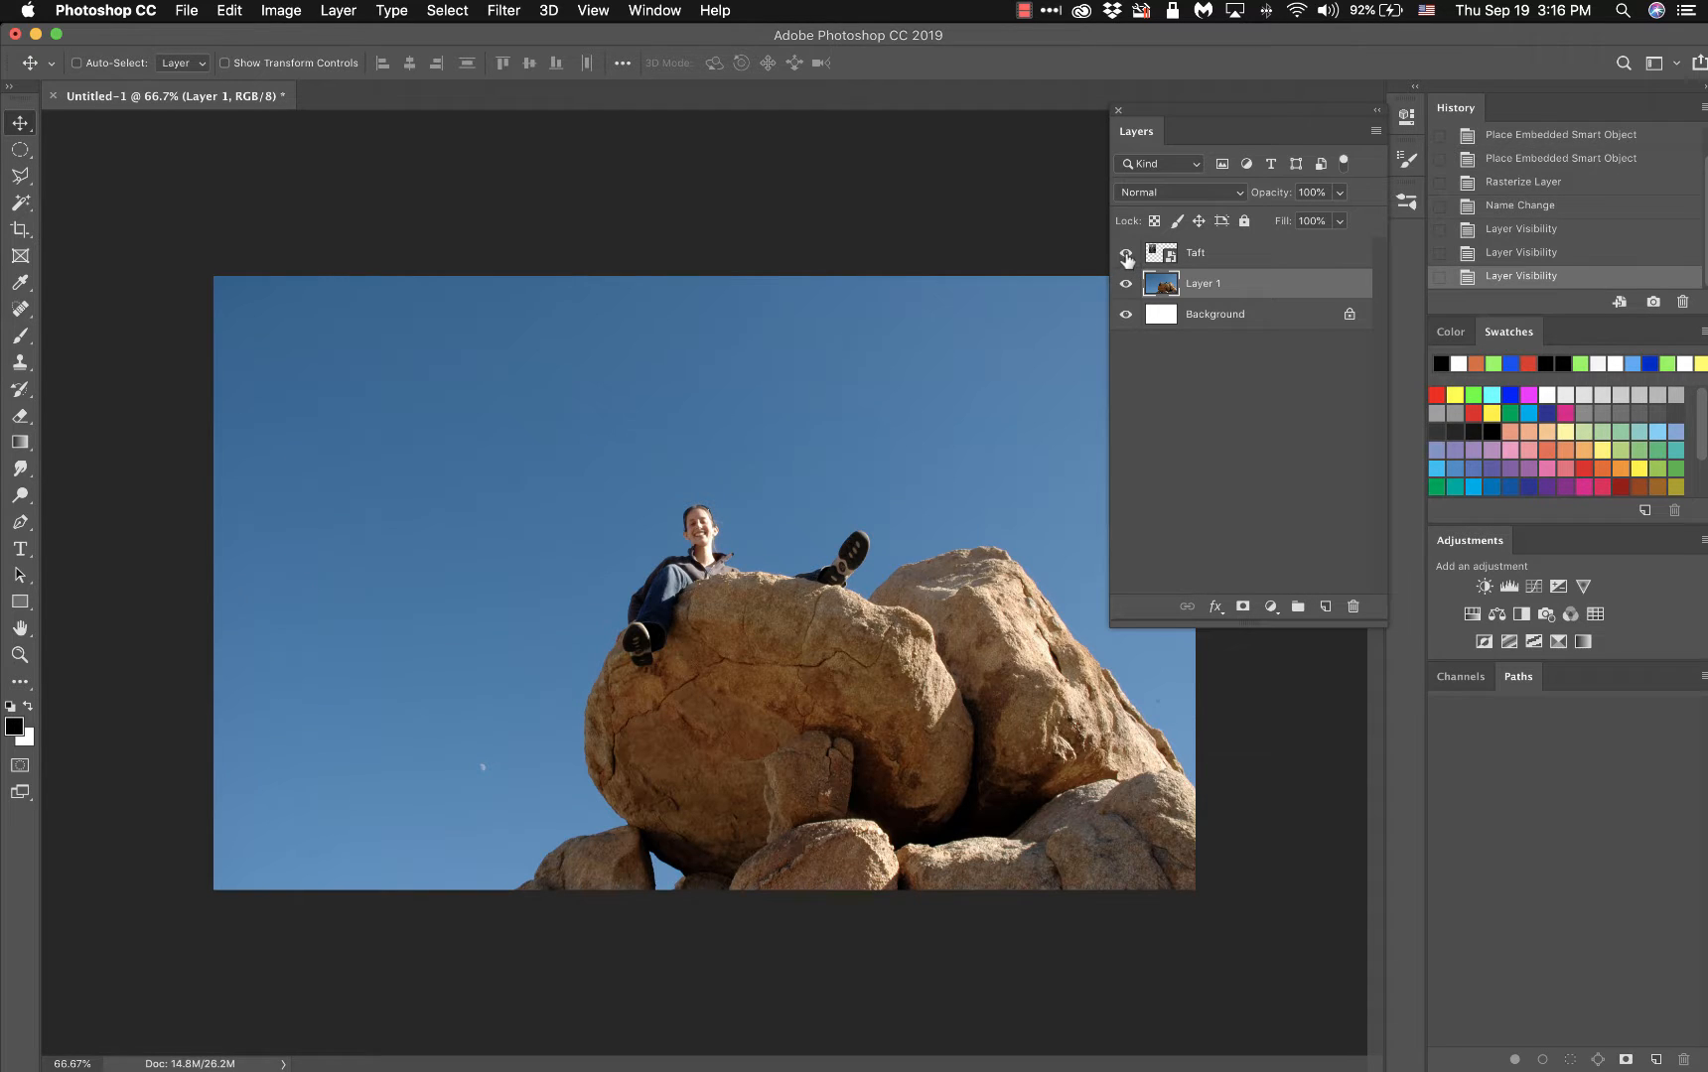
left_click(1126, 256)
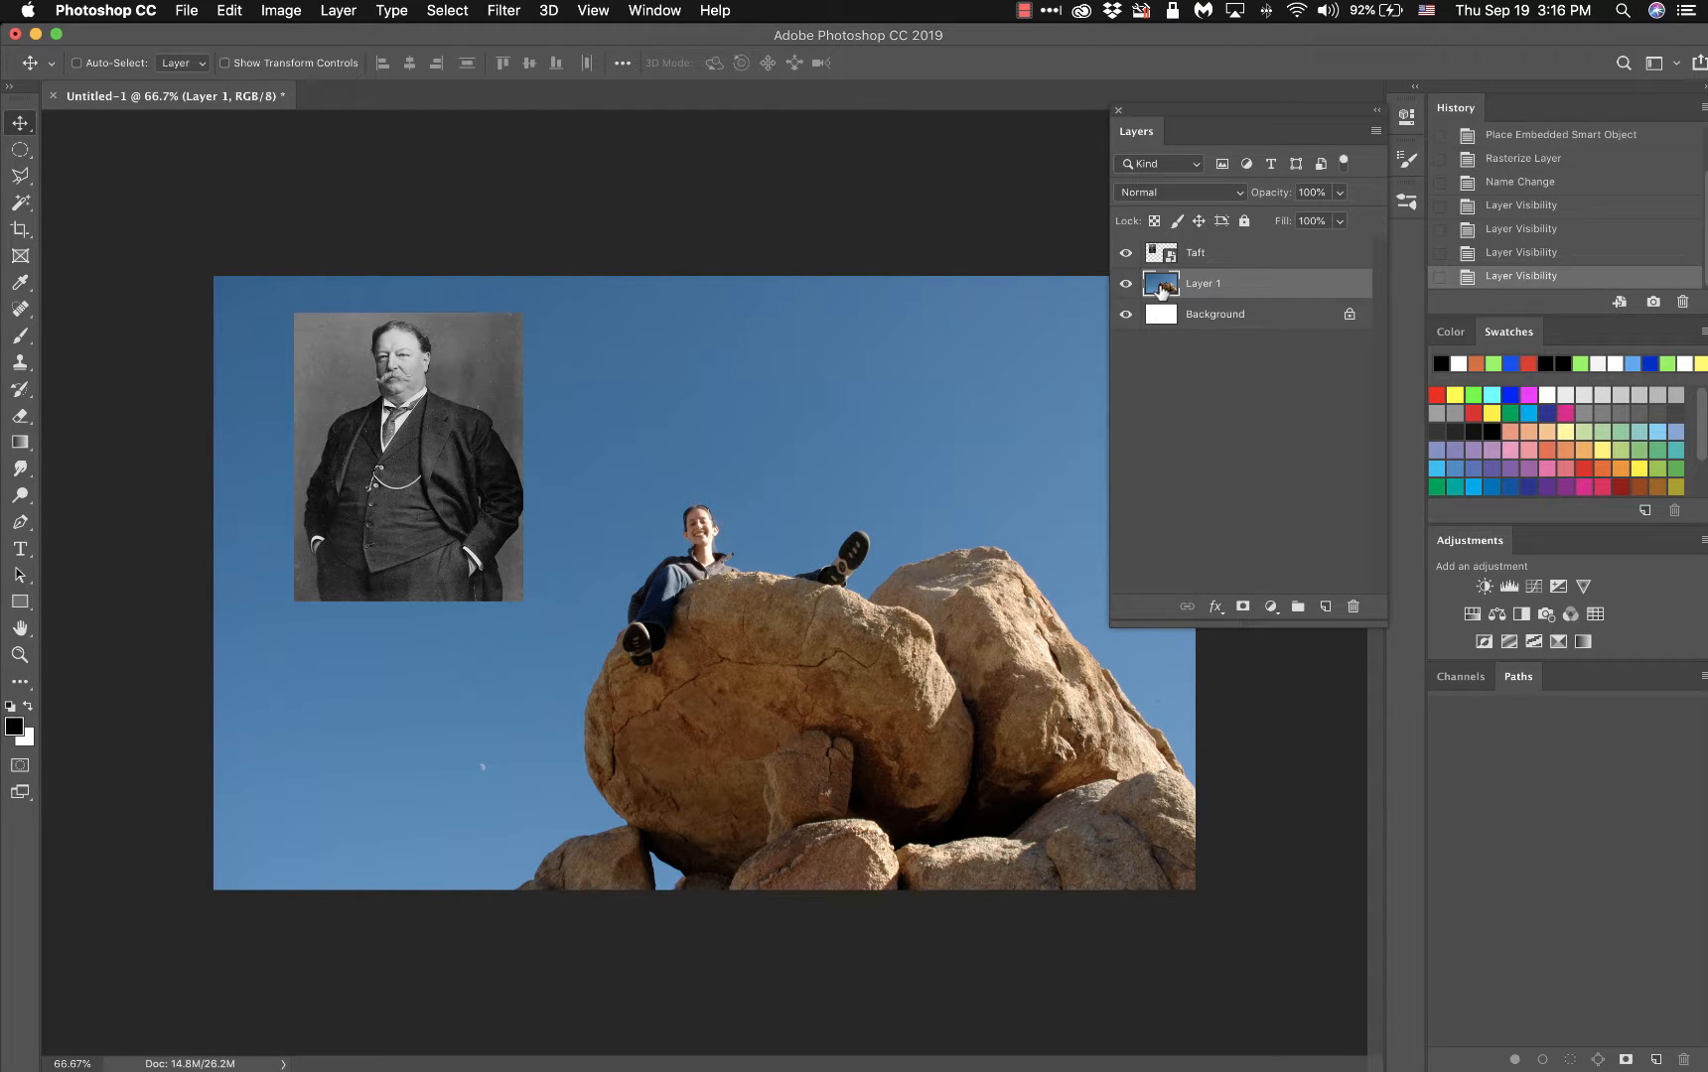
left_click(1225, 257)
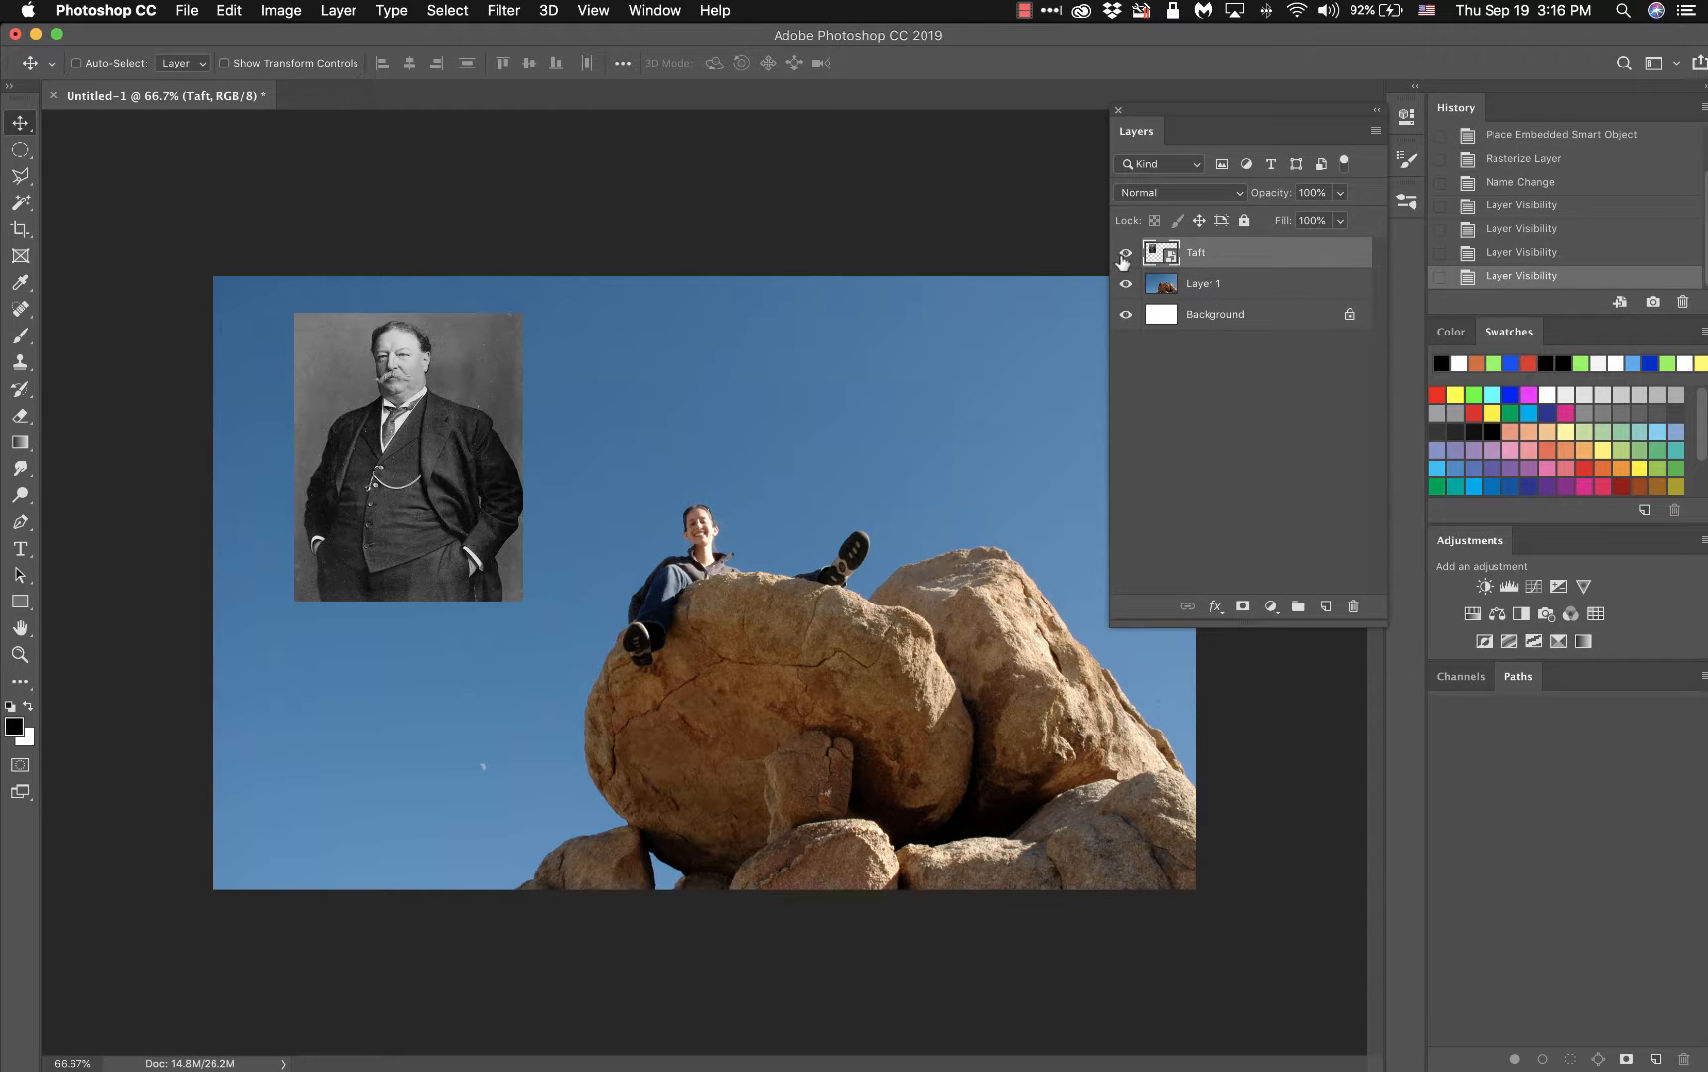
left_click(1124, 288)
left_click(1125, 286)
left_click(1236, 294)
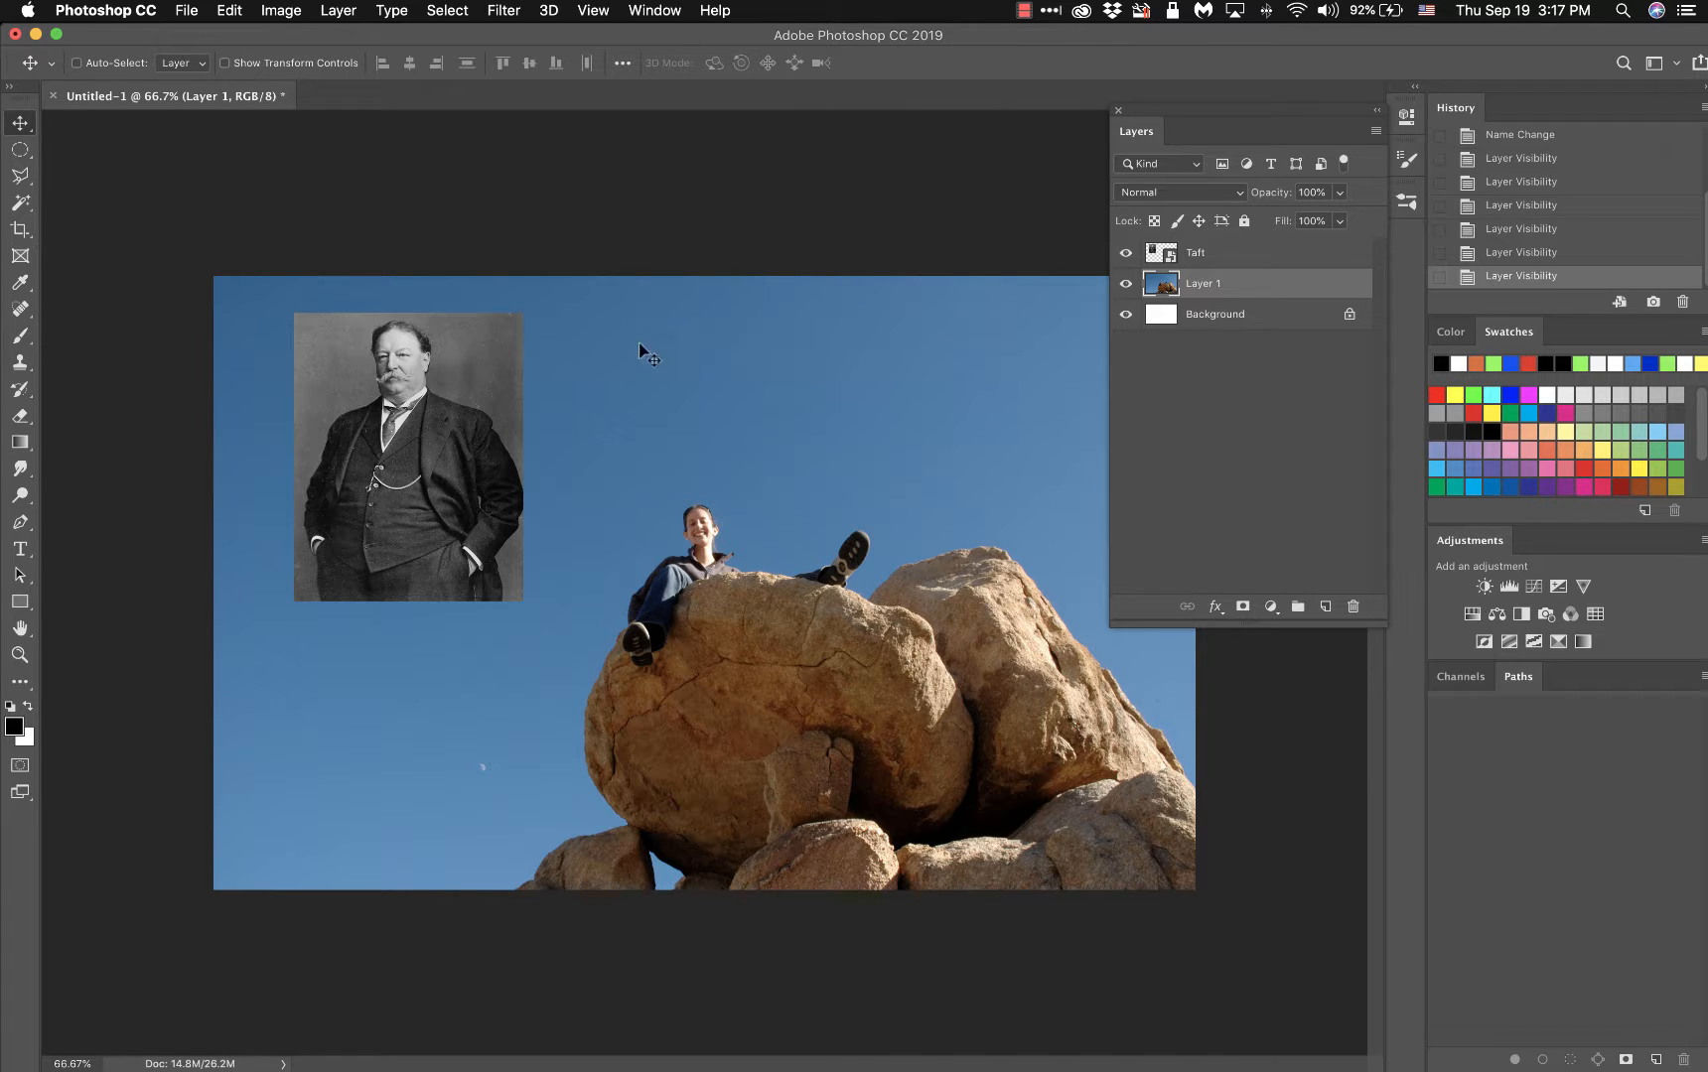
- Activate the Brush tool and alternate the active layer between Taft and Layer 1 to compare their thumbnails
left_click(21, 336)
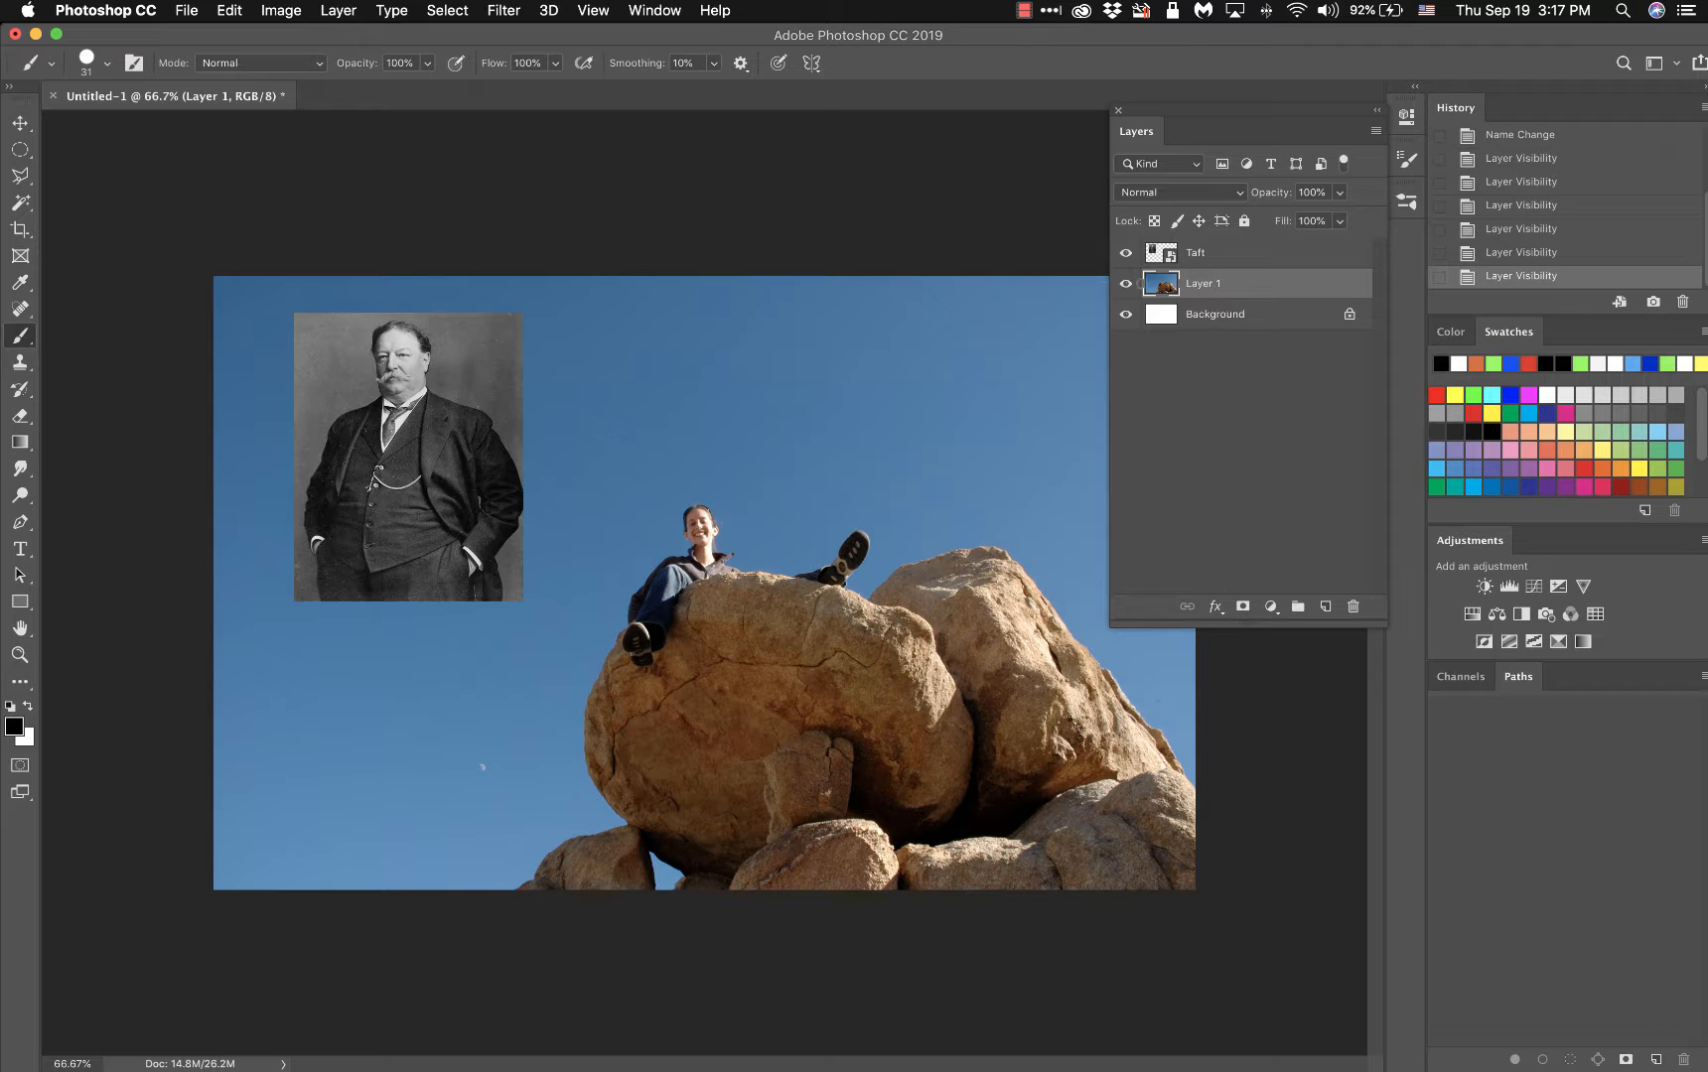
left_click(1230, 263)
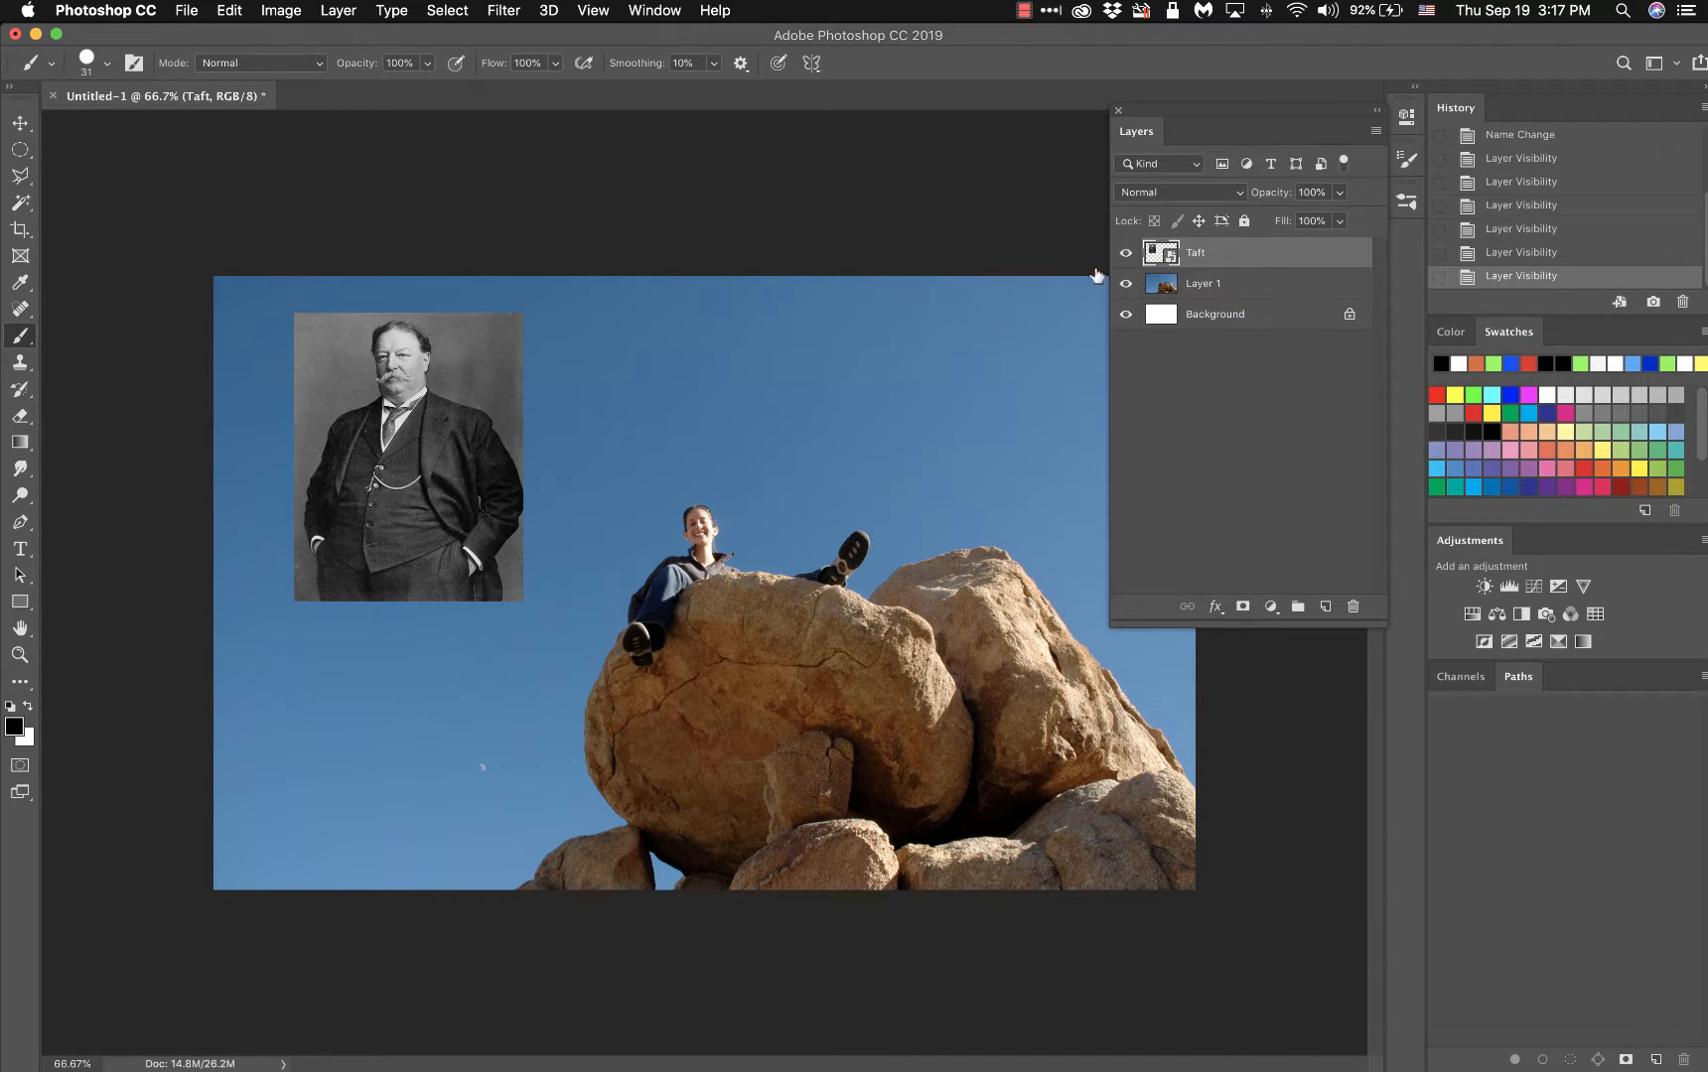
left_click(1228, 287)
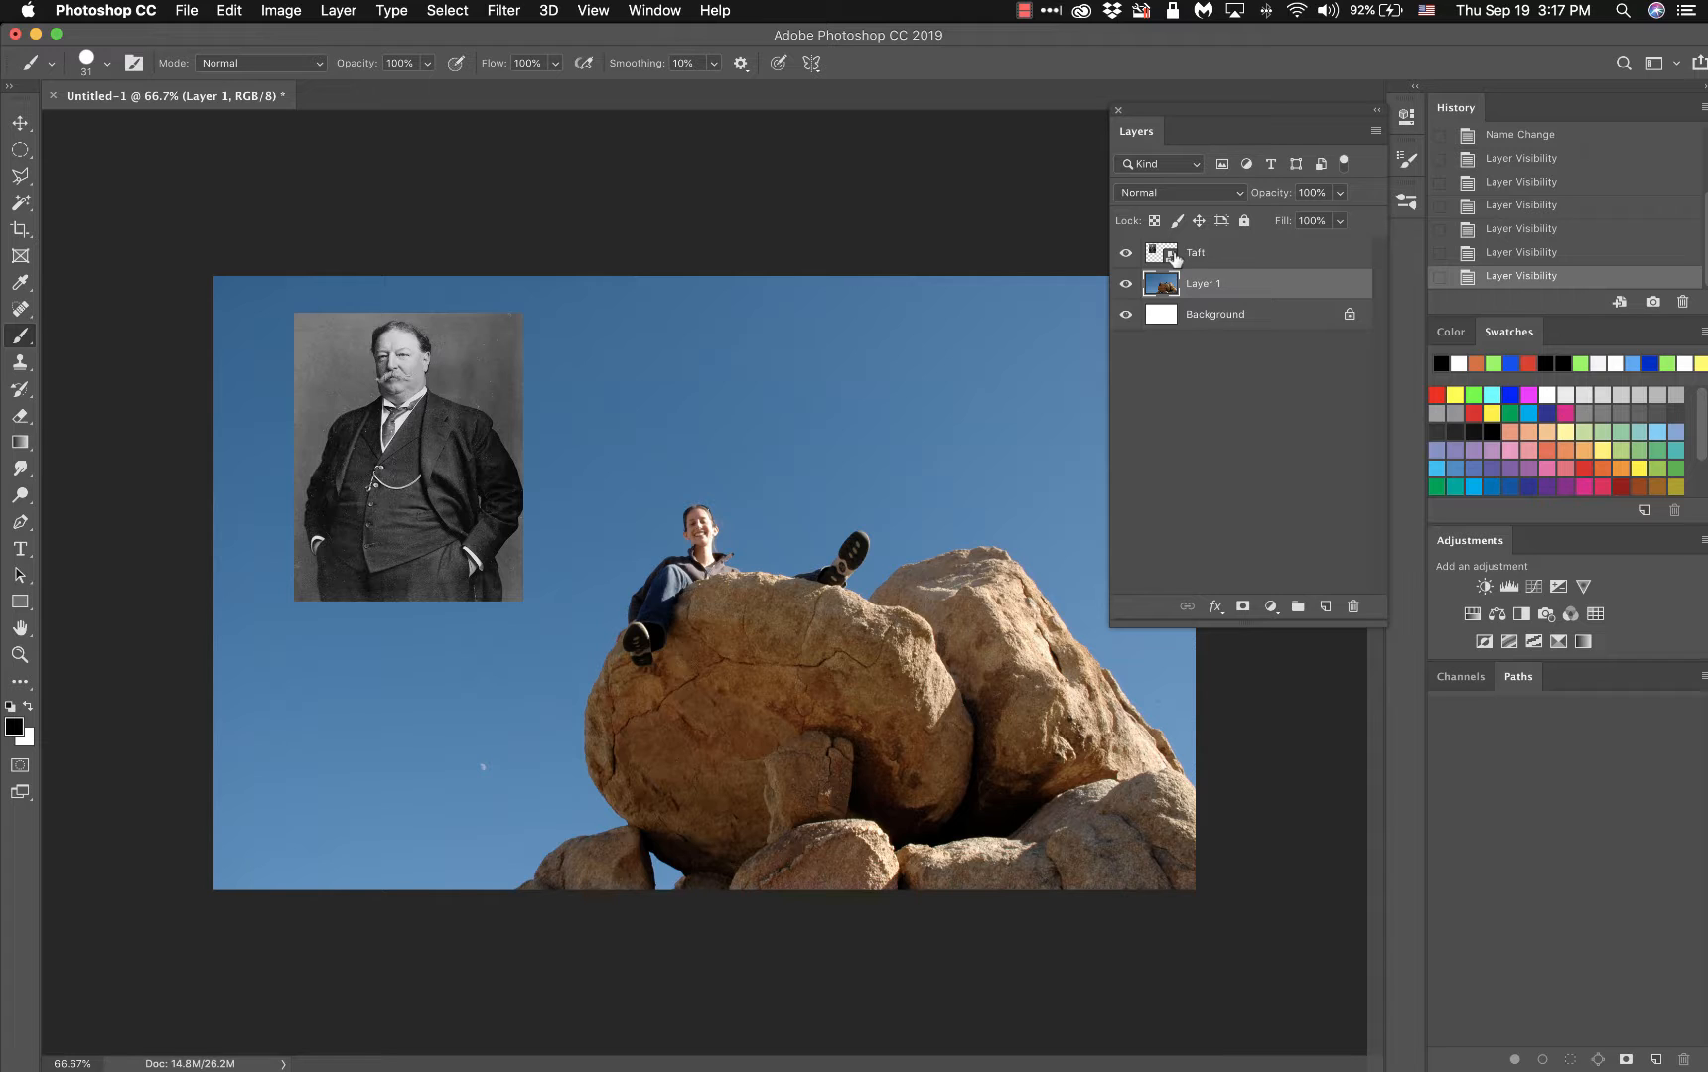
left_click(1235, 260)
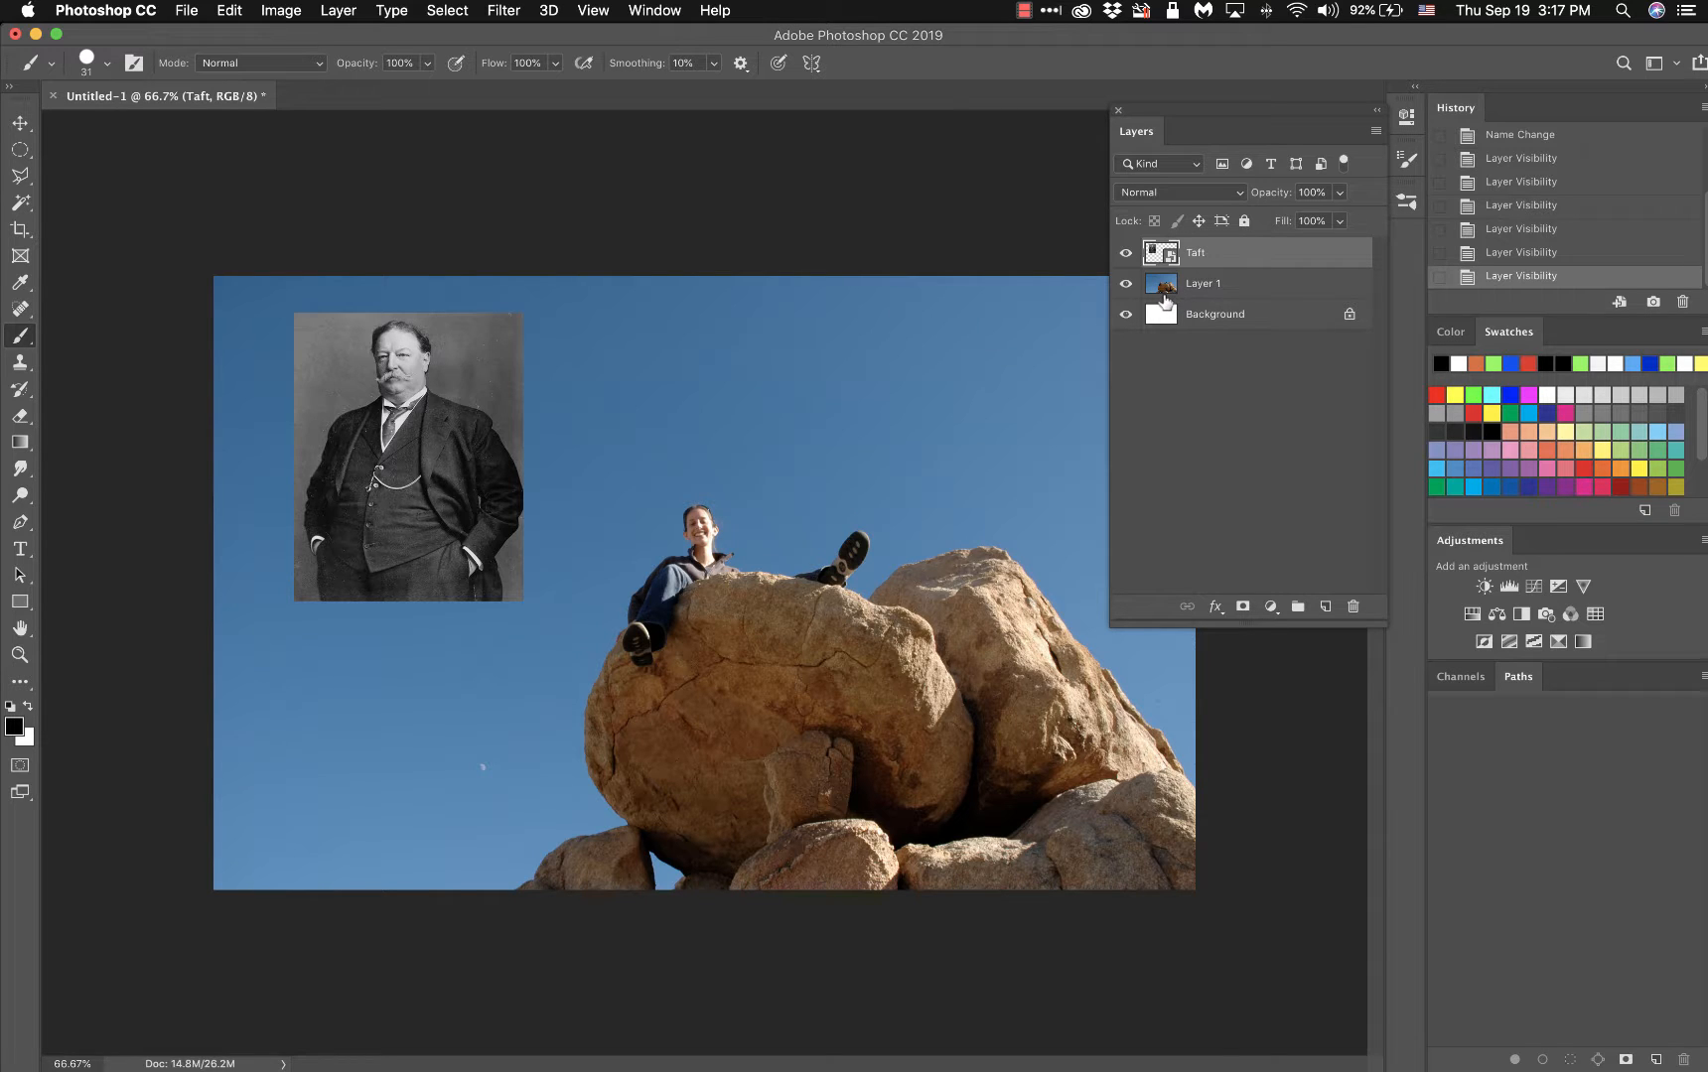
left_click(1231, 289)
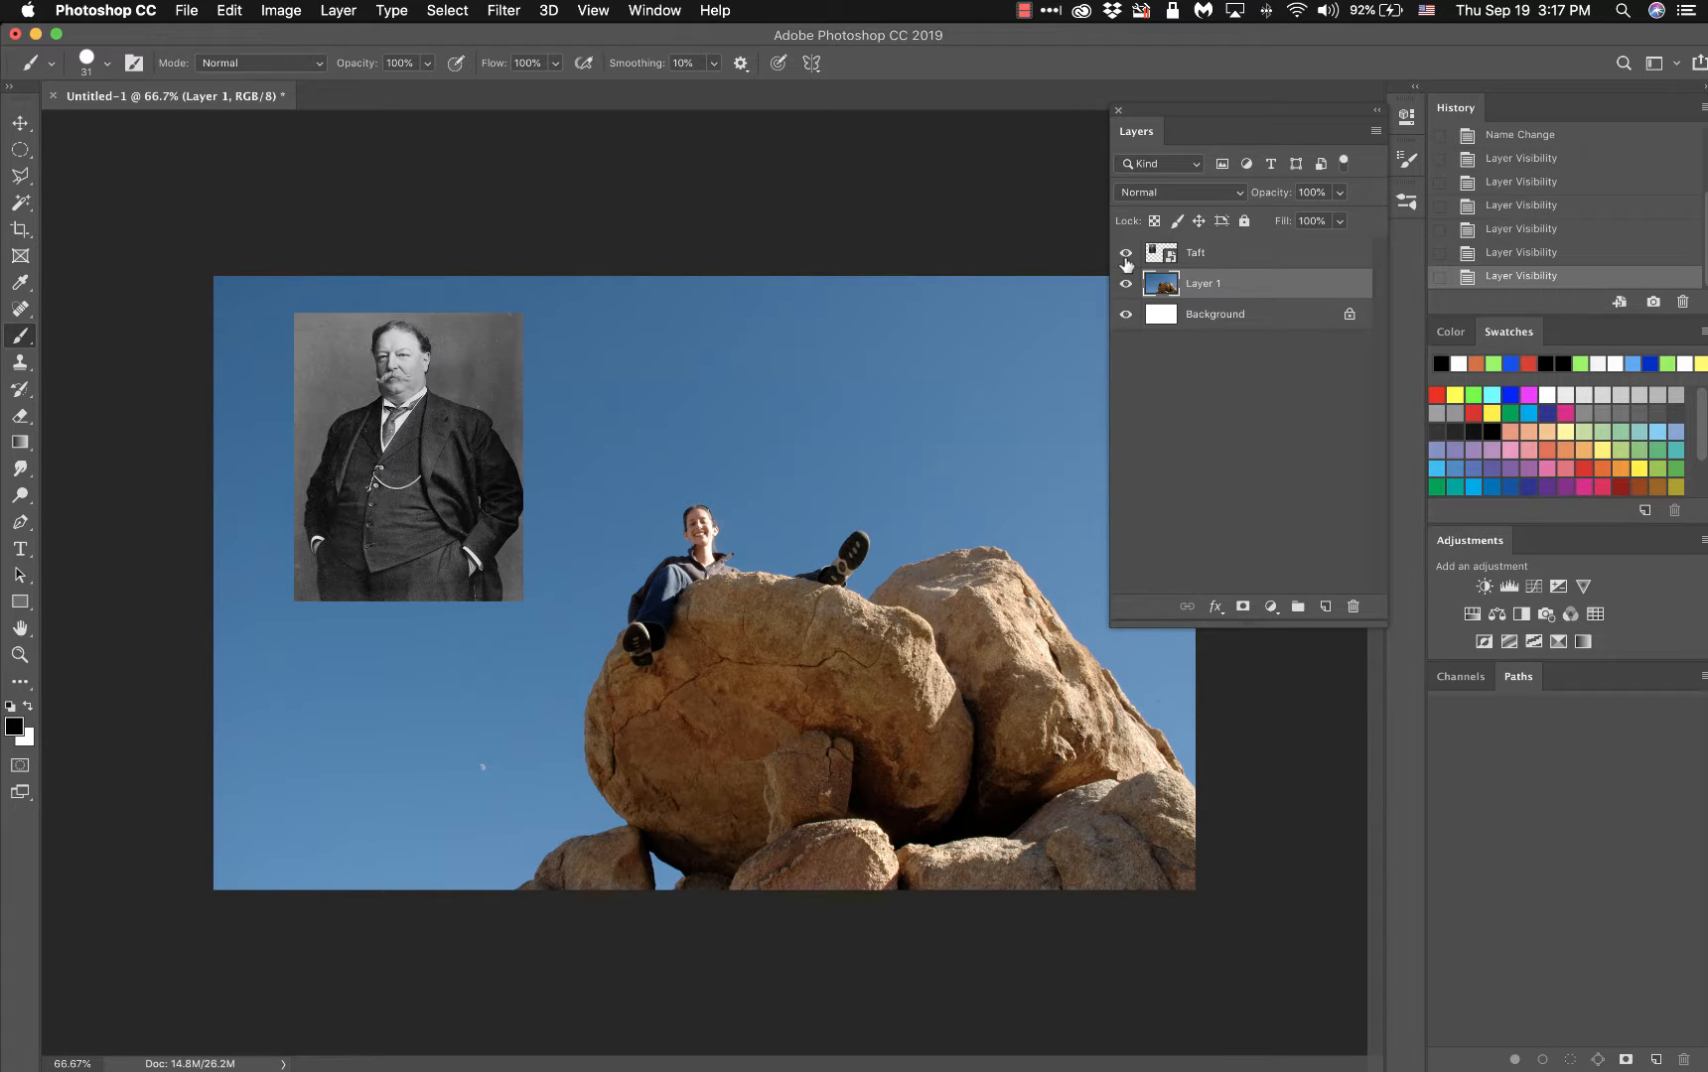
- Hide and show the Taft layer and Layer 1 again, making Taft the active layer
left_click(1126, 255)
left_click(1126, 285)
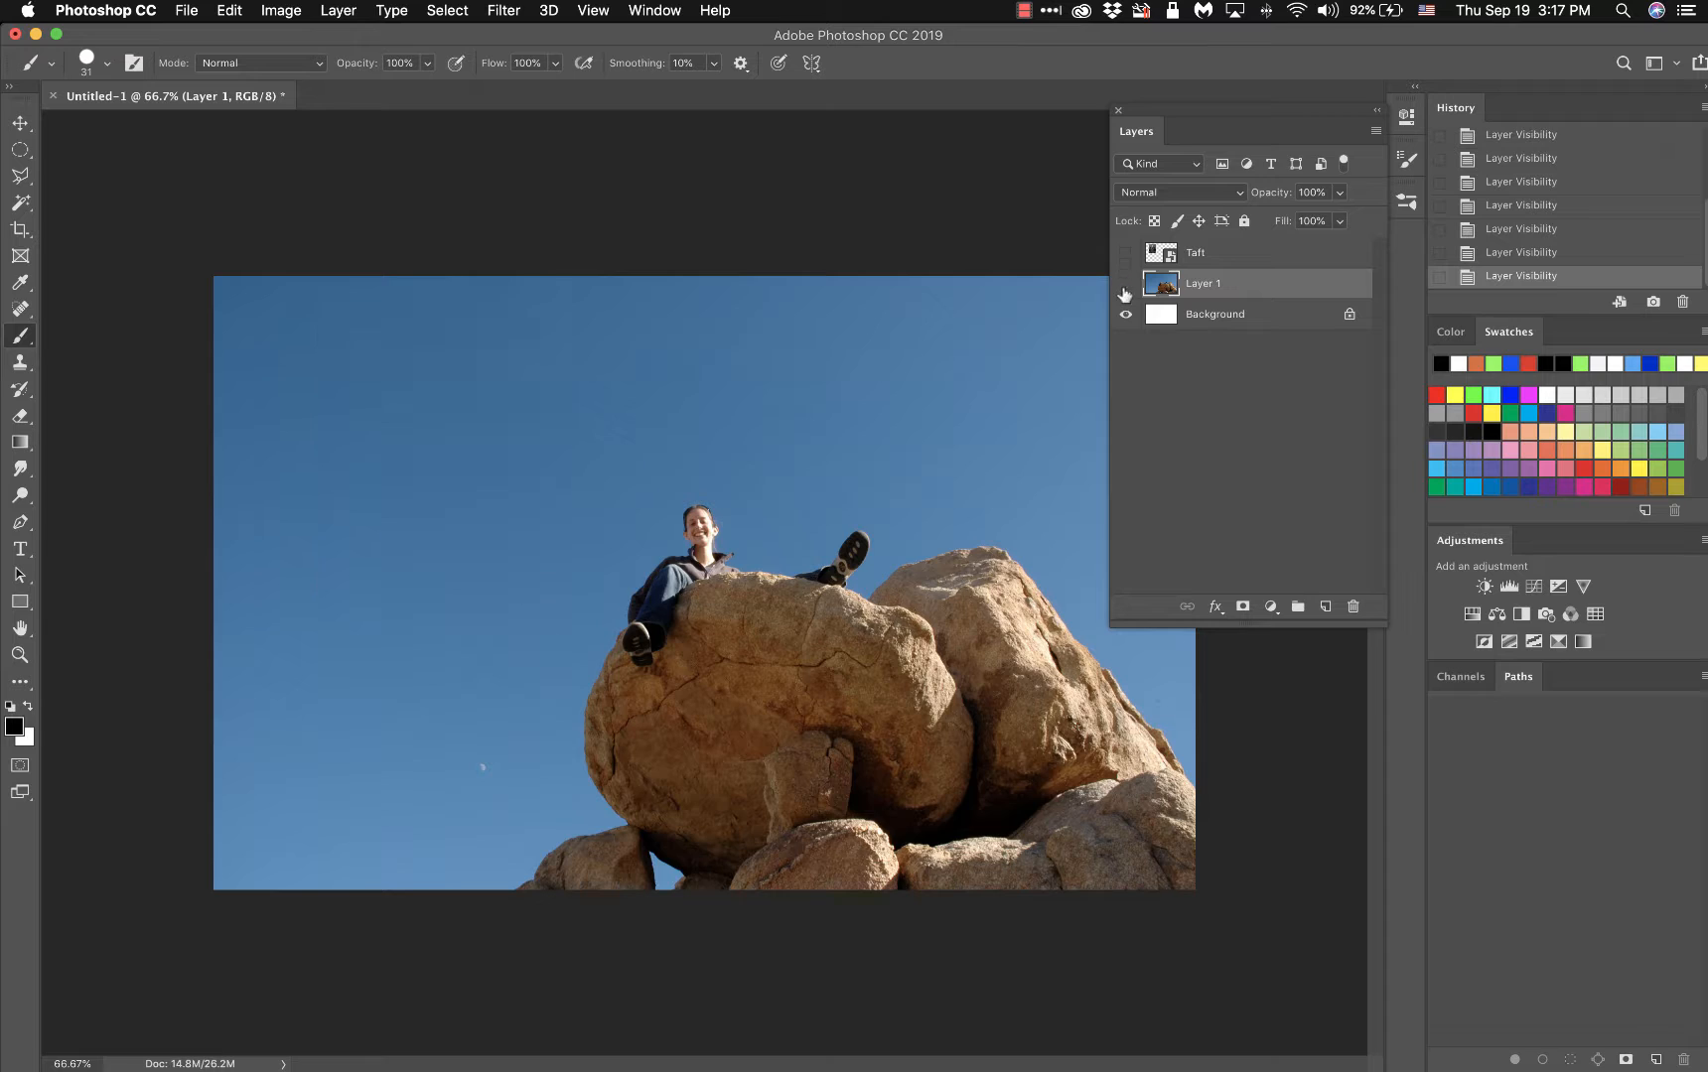
left_click(1126, 285)
left_click(1126, 253)
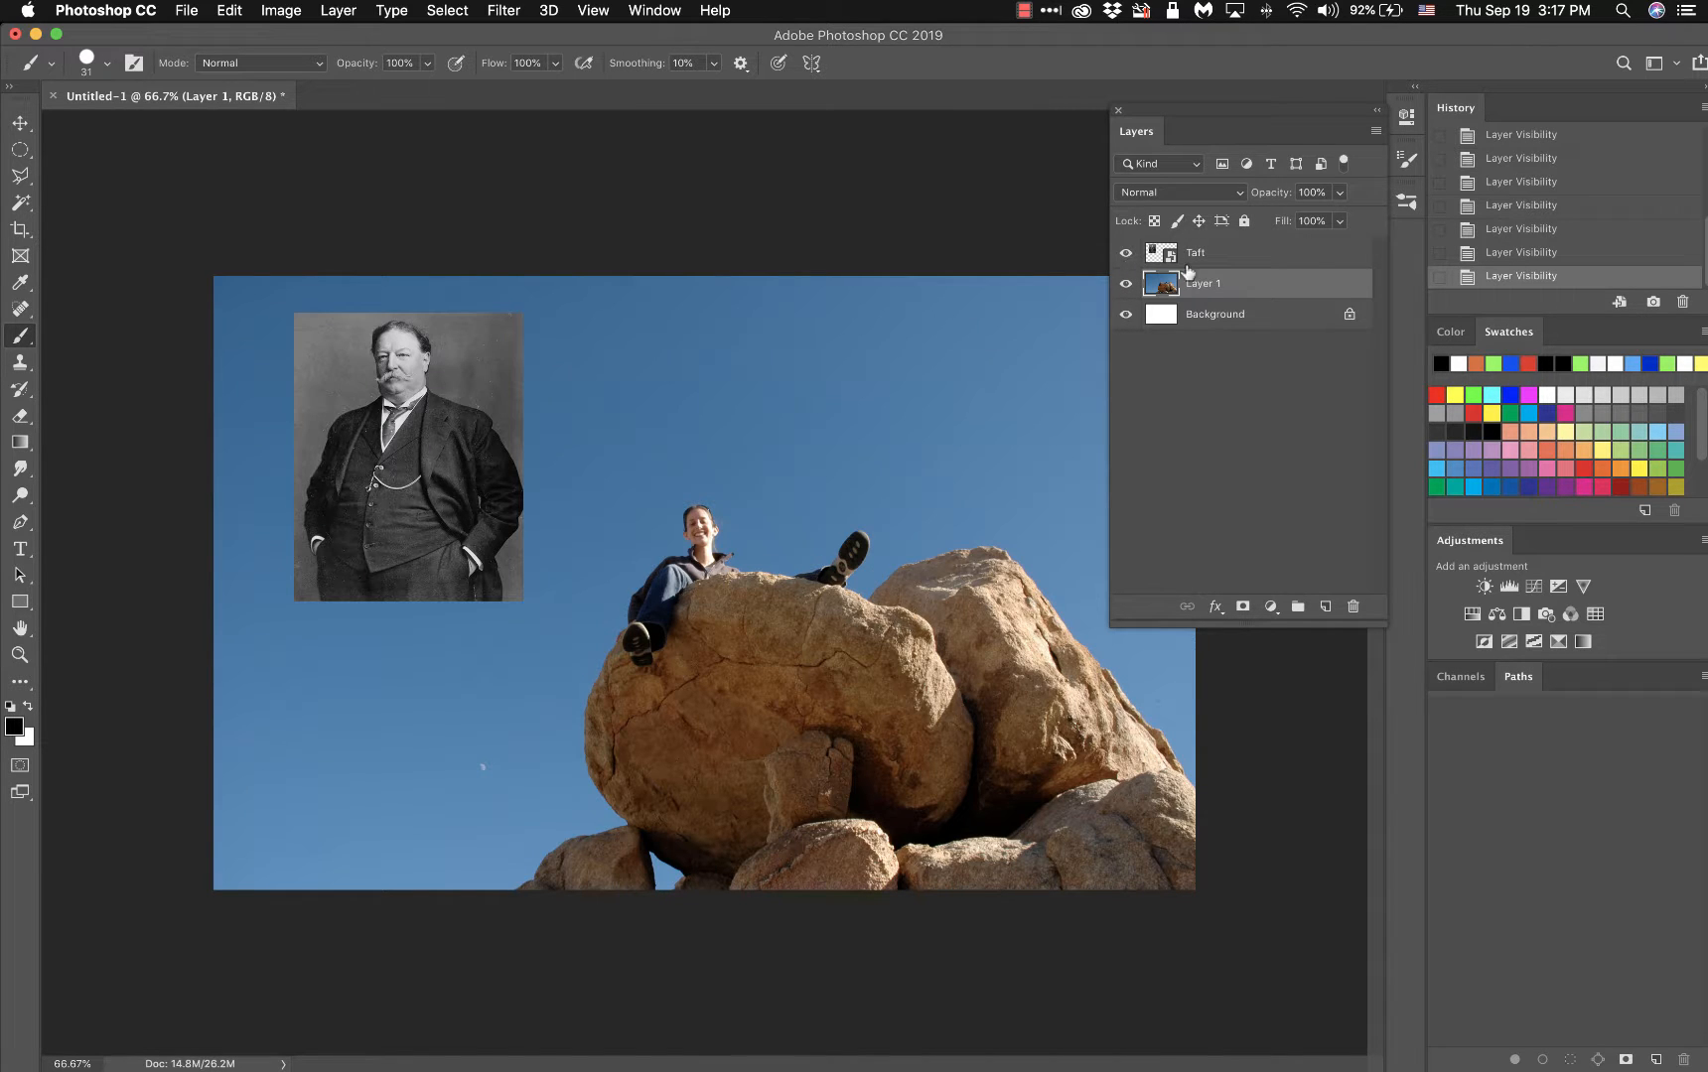
left_click(1307, 260)
left_click(1126, 253)
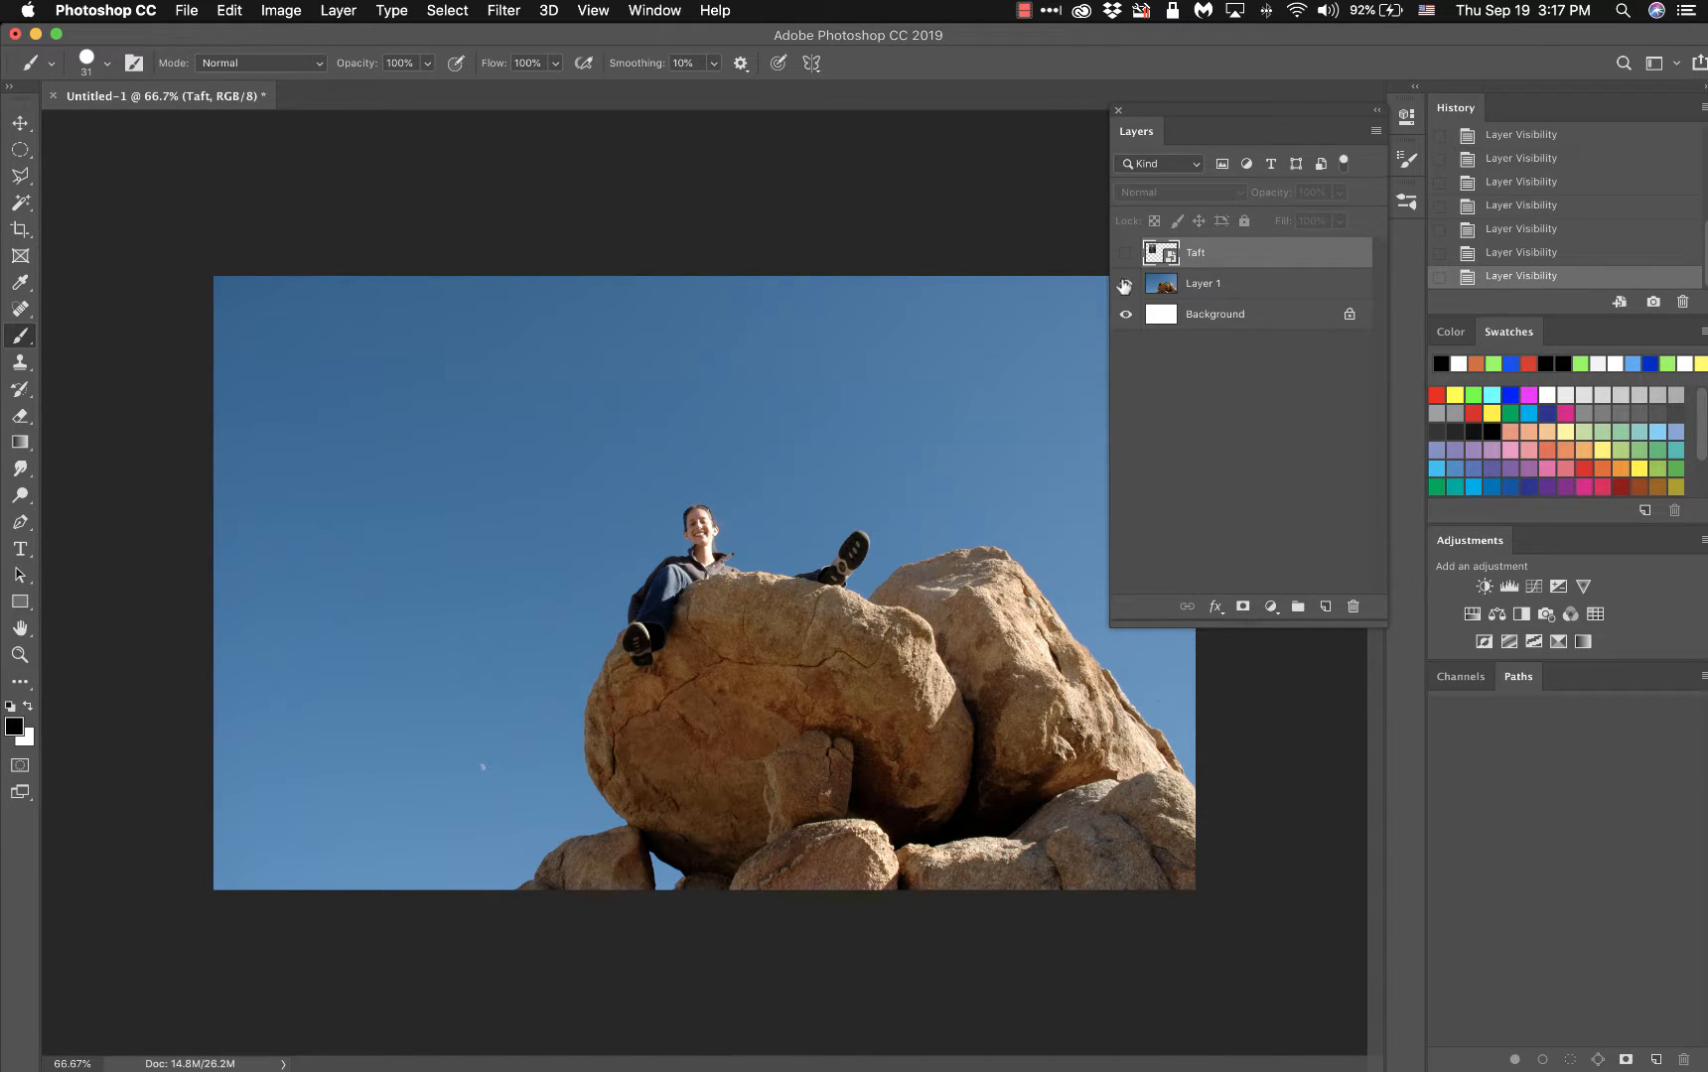
left_click(1127, 255)
left_click(1125, 286)
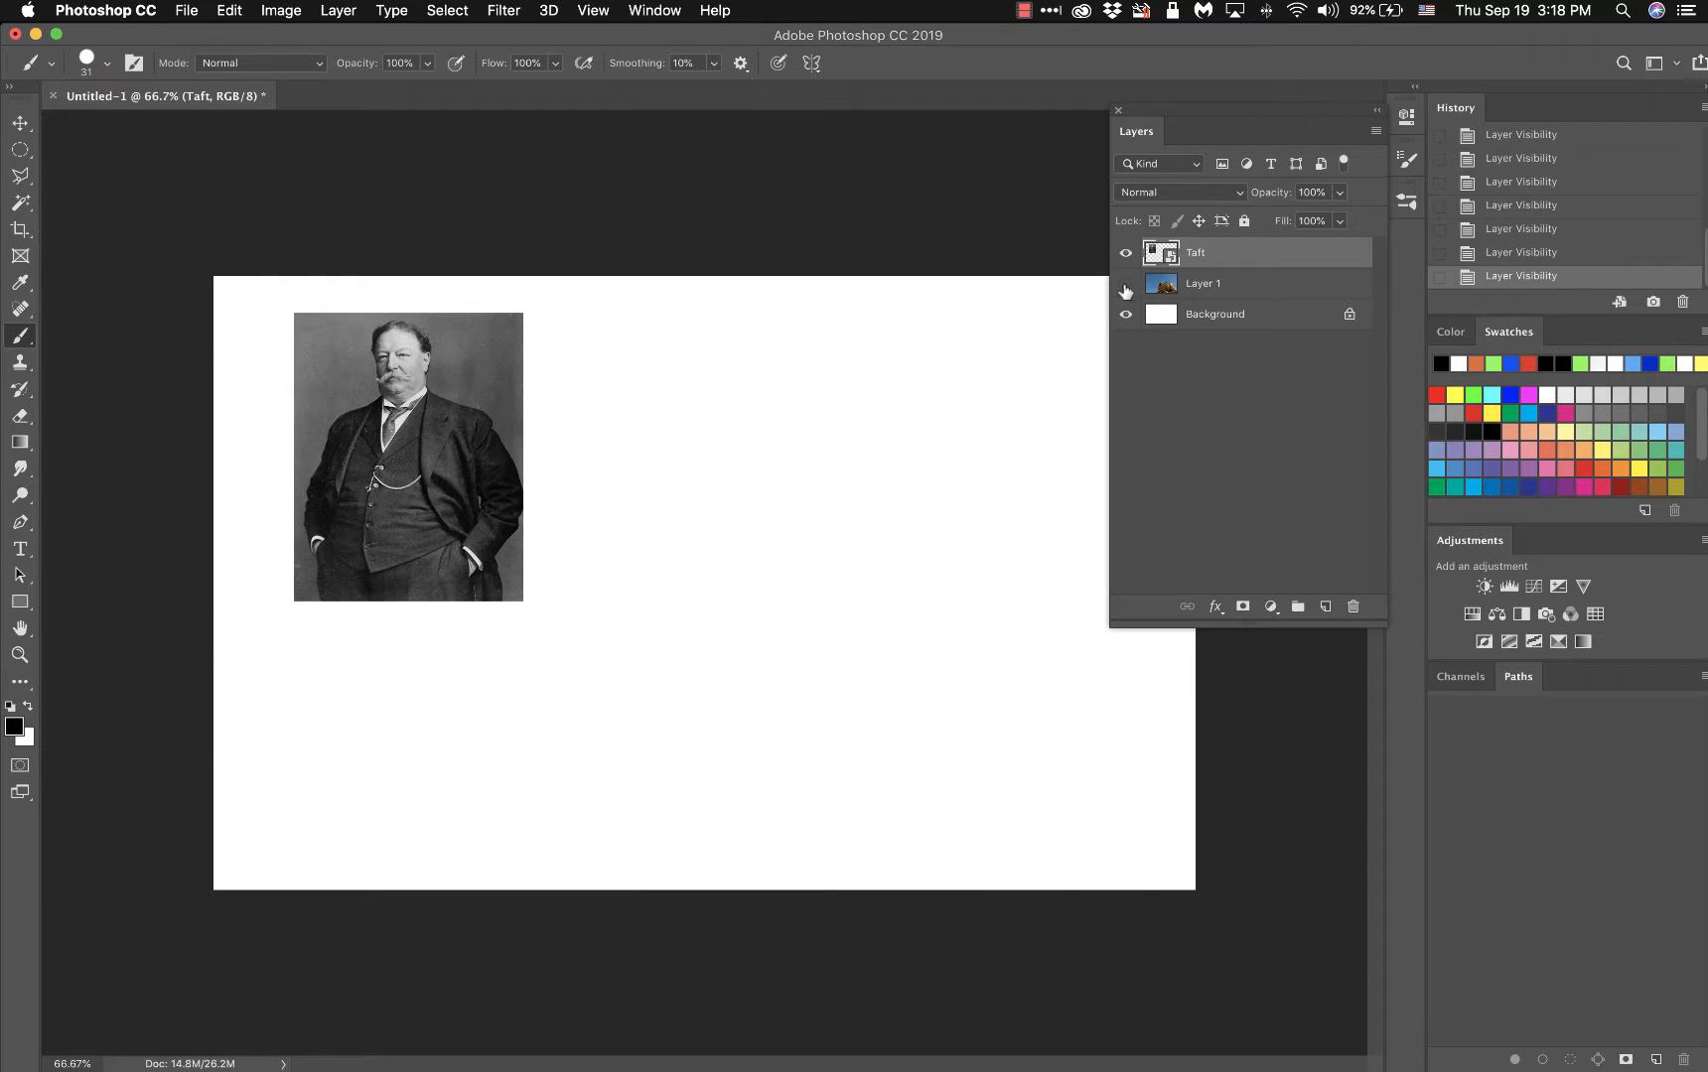
left_click(1126, 287)
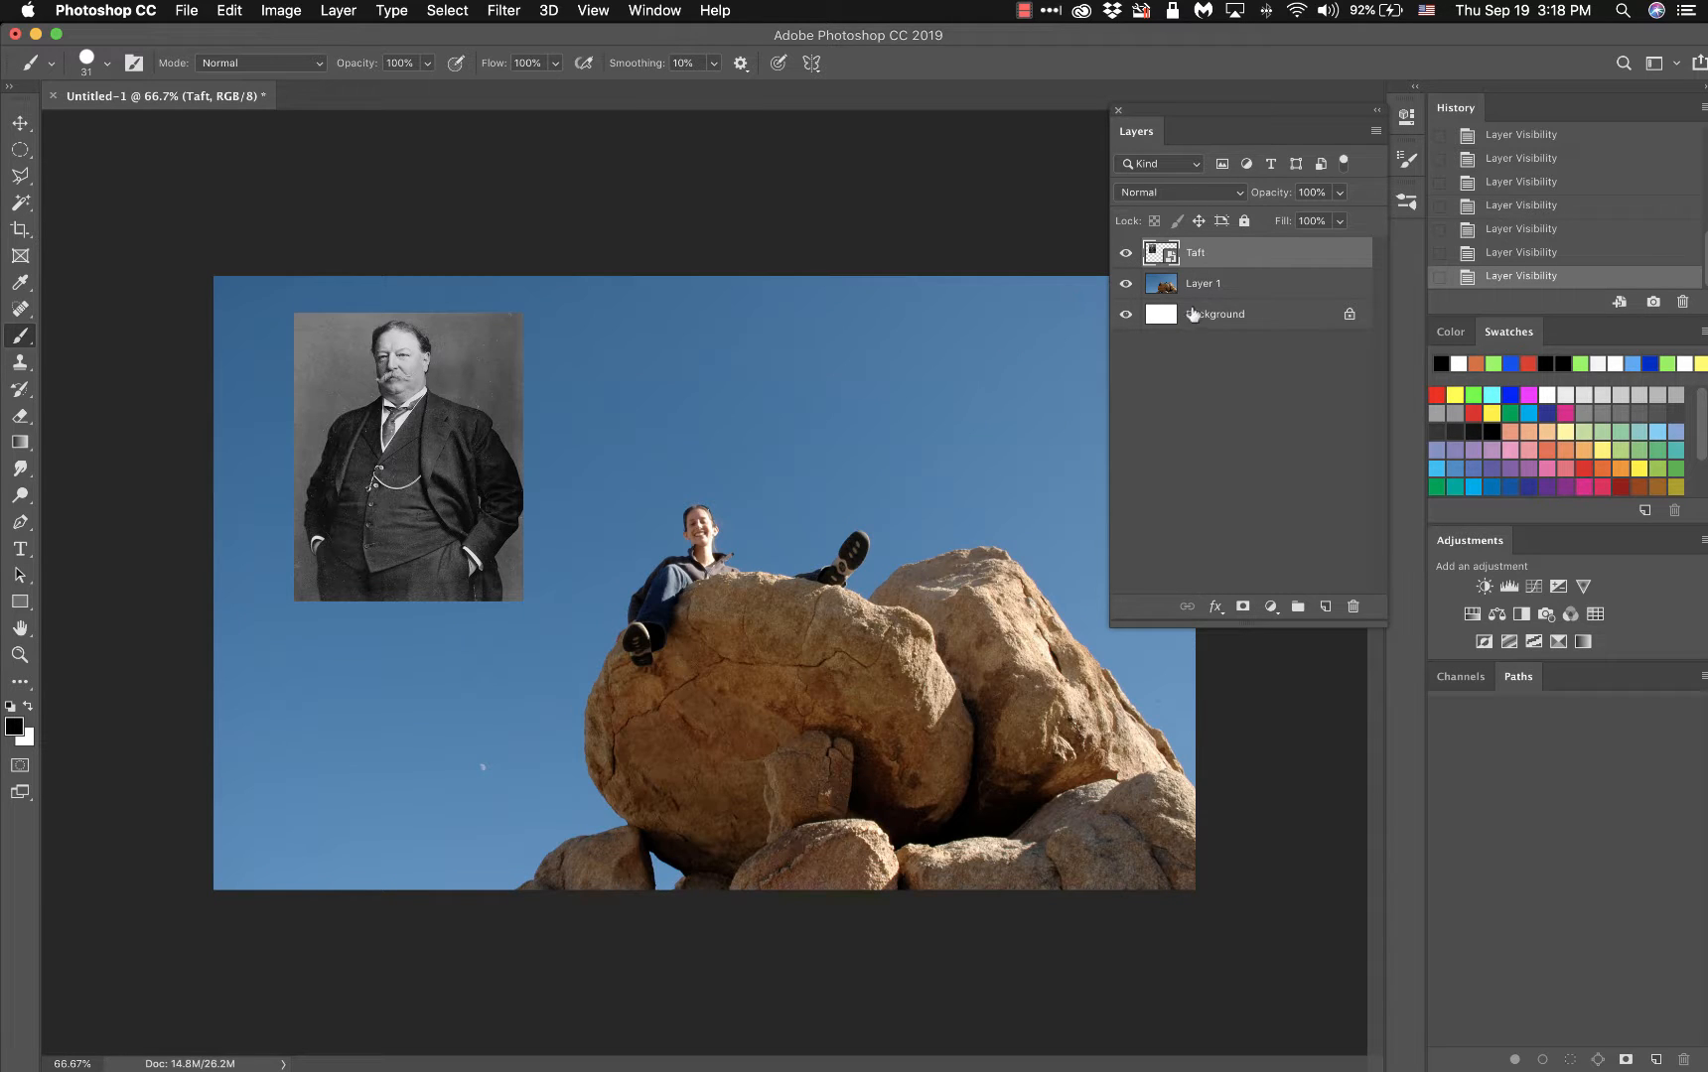
- Try a black freehand zigzag brush stroke across the sky on Layer 1, and undo it
left_click(1220, 292)
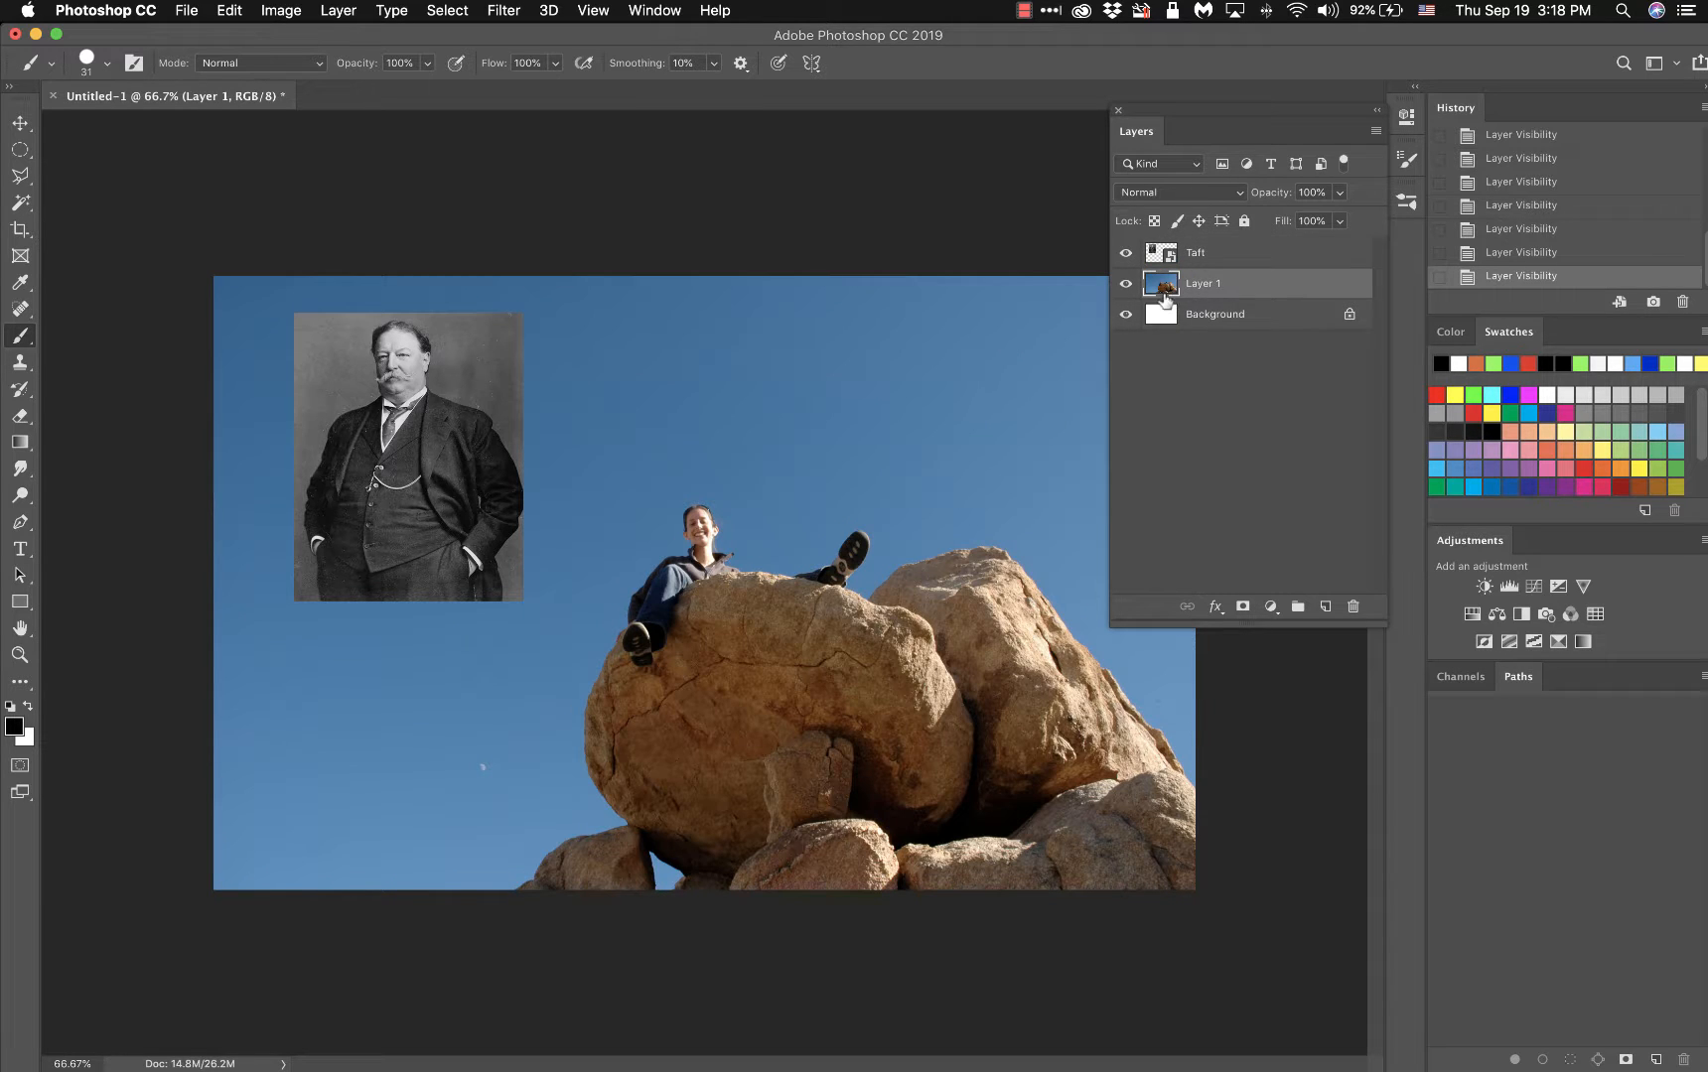
mouse_move(680, 370)
left_mouse_down()
mouse_move(725, 481)
mouse_move(779, 515)
left_mouse_up()
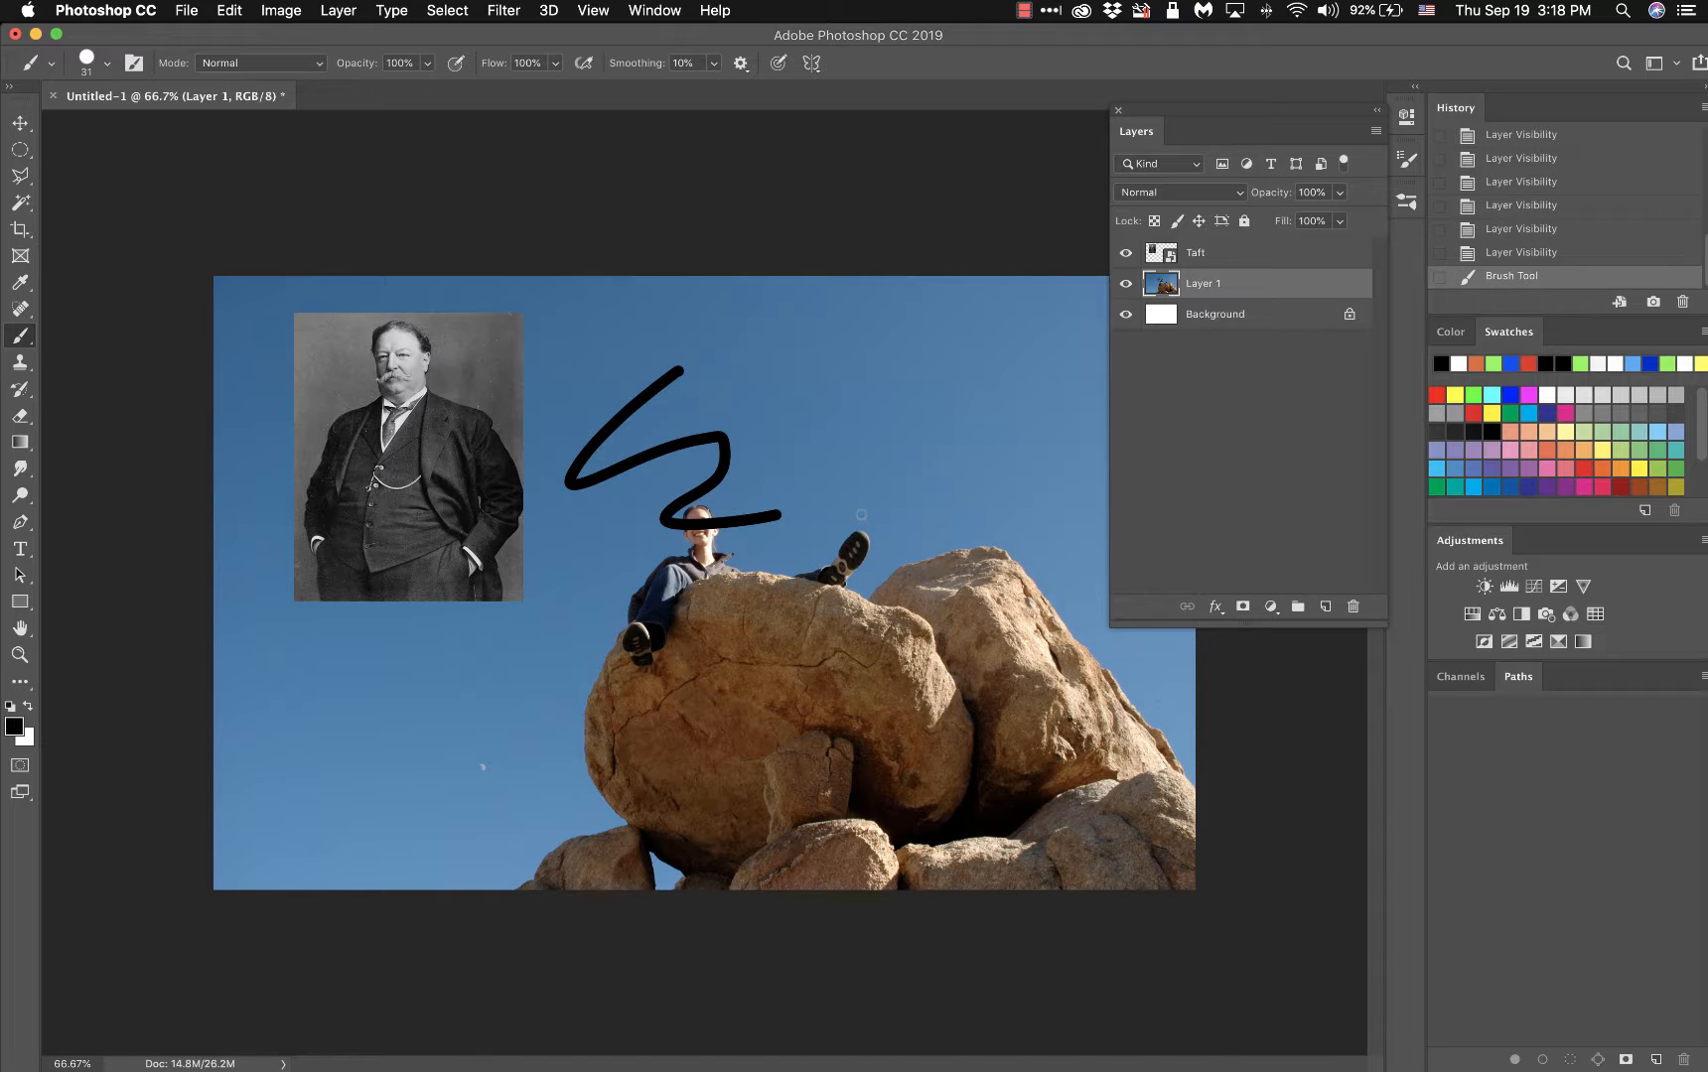
key("super+z")
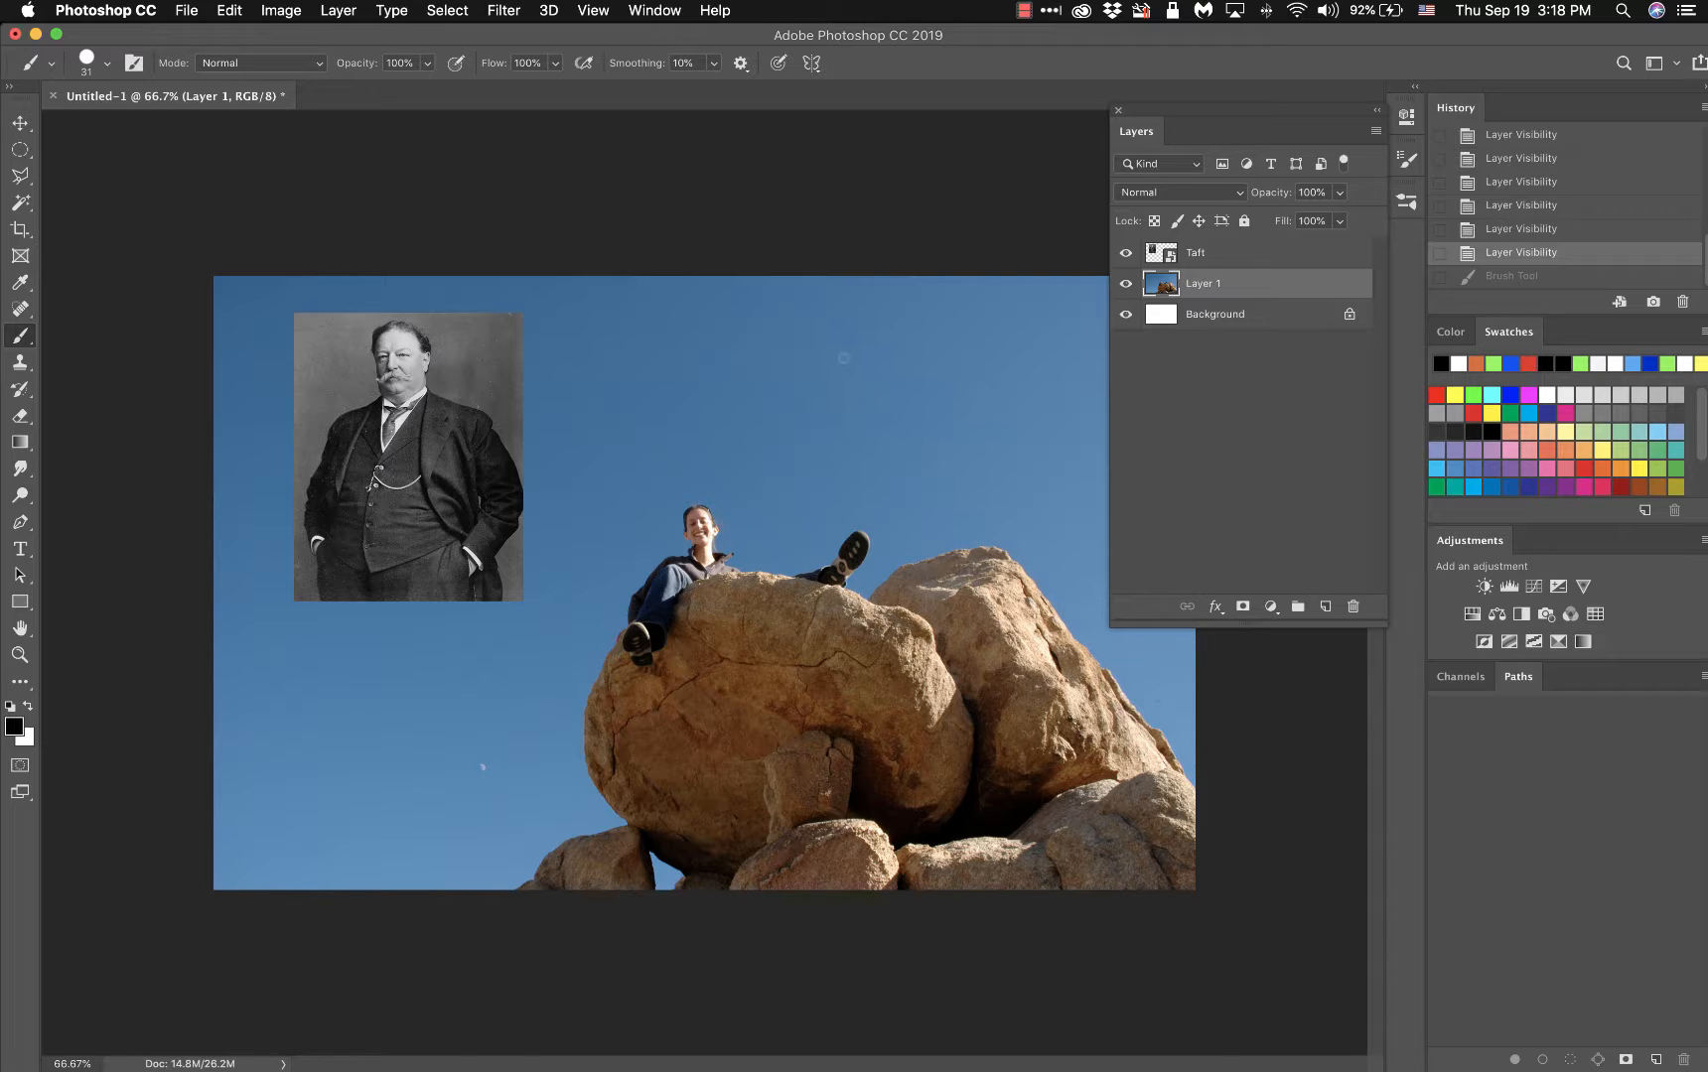
right_click(1274, 281)
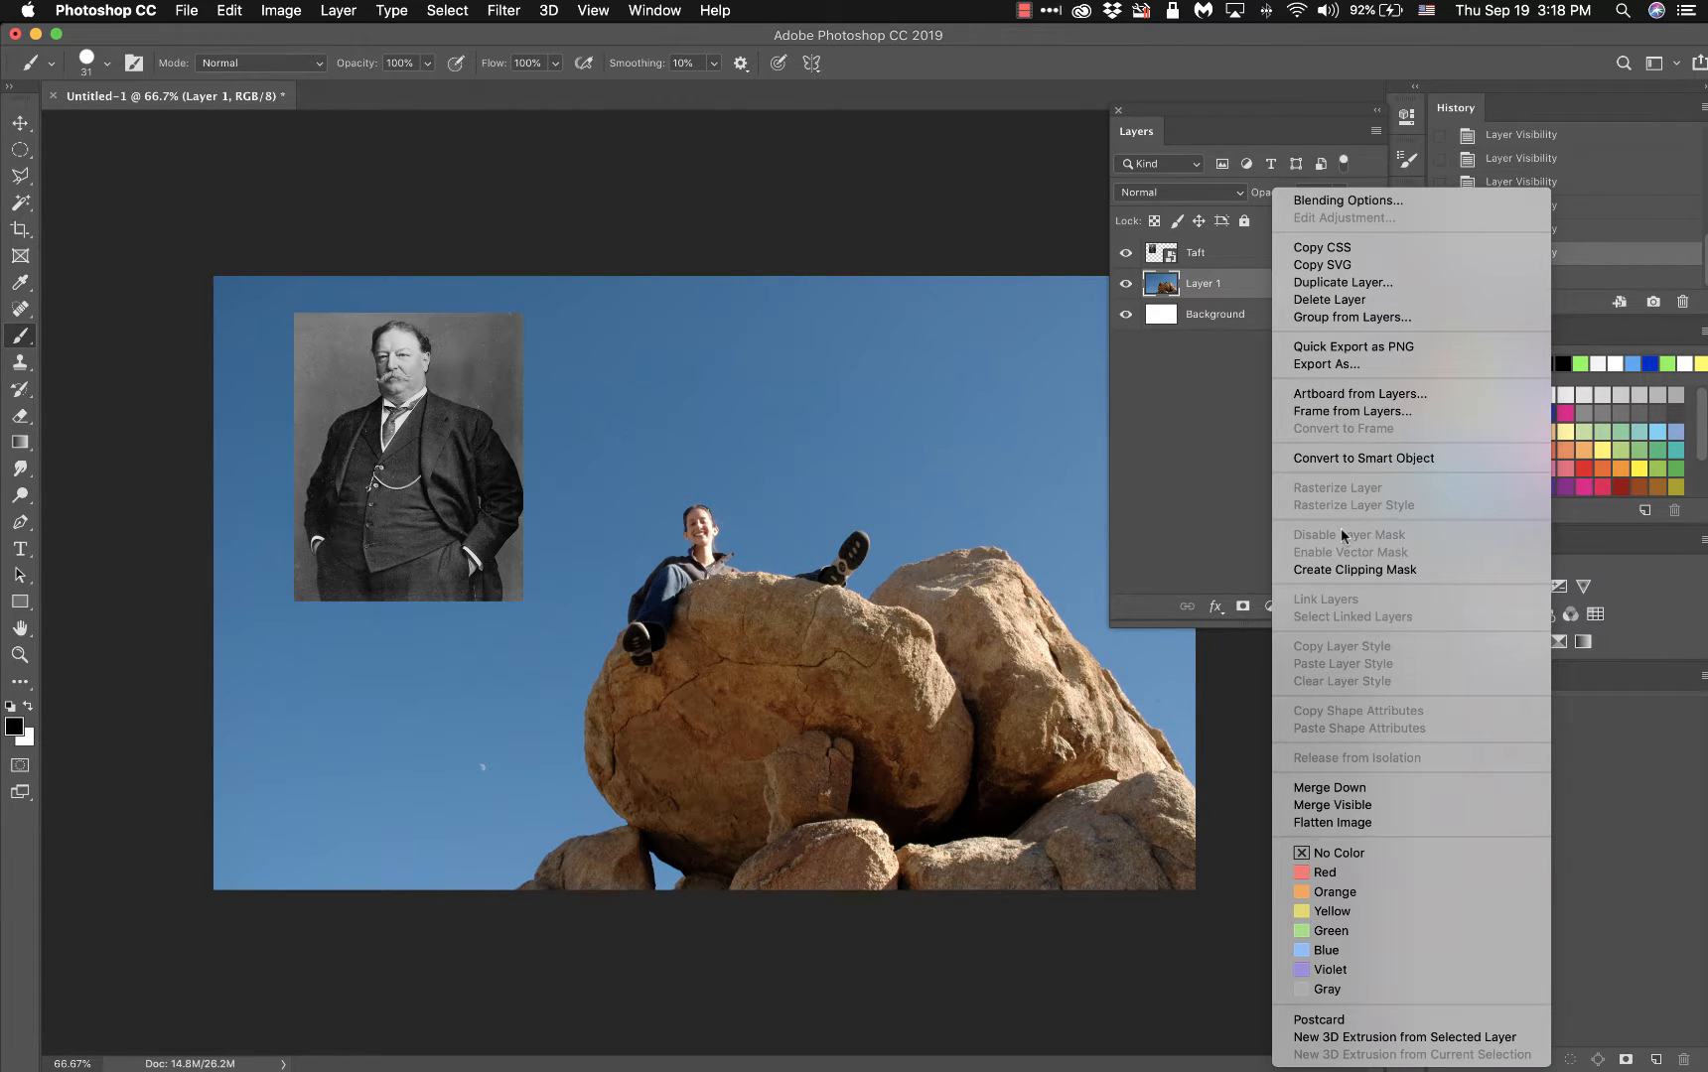
left_click(1259, 464)
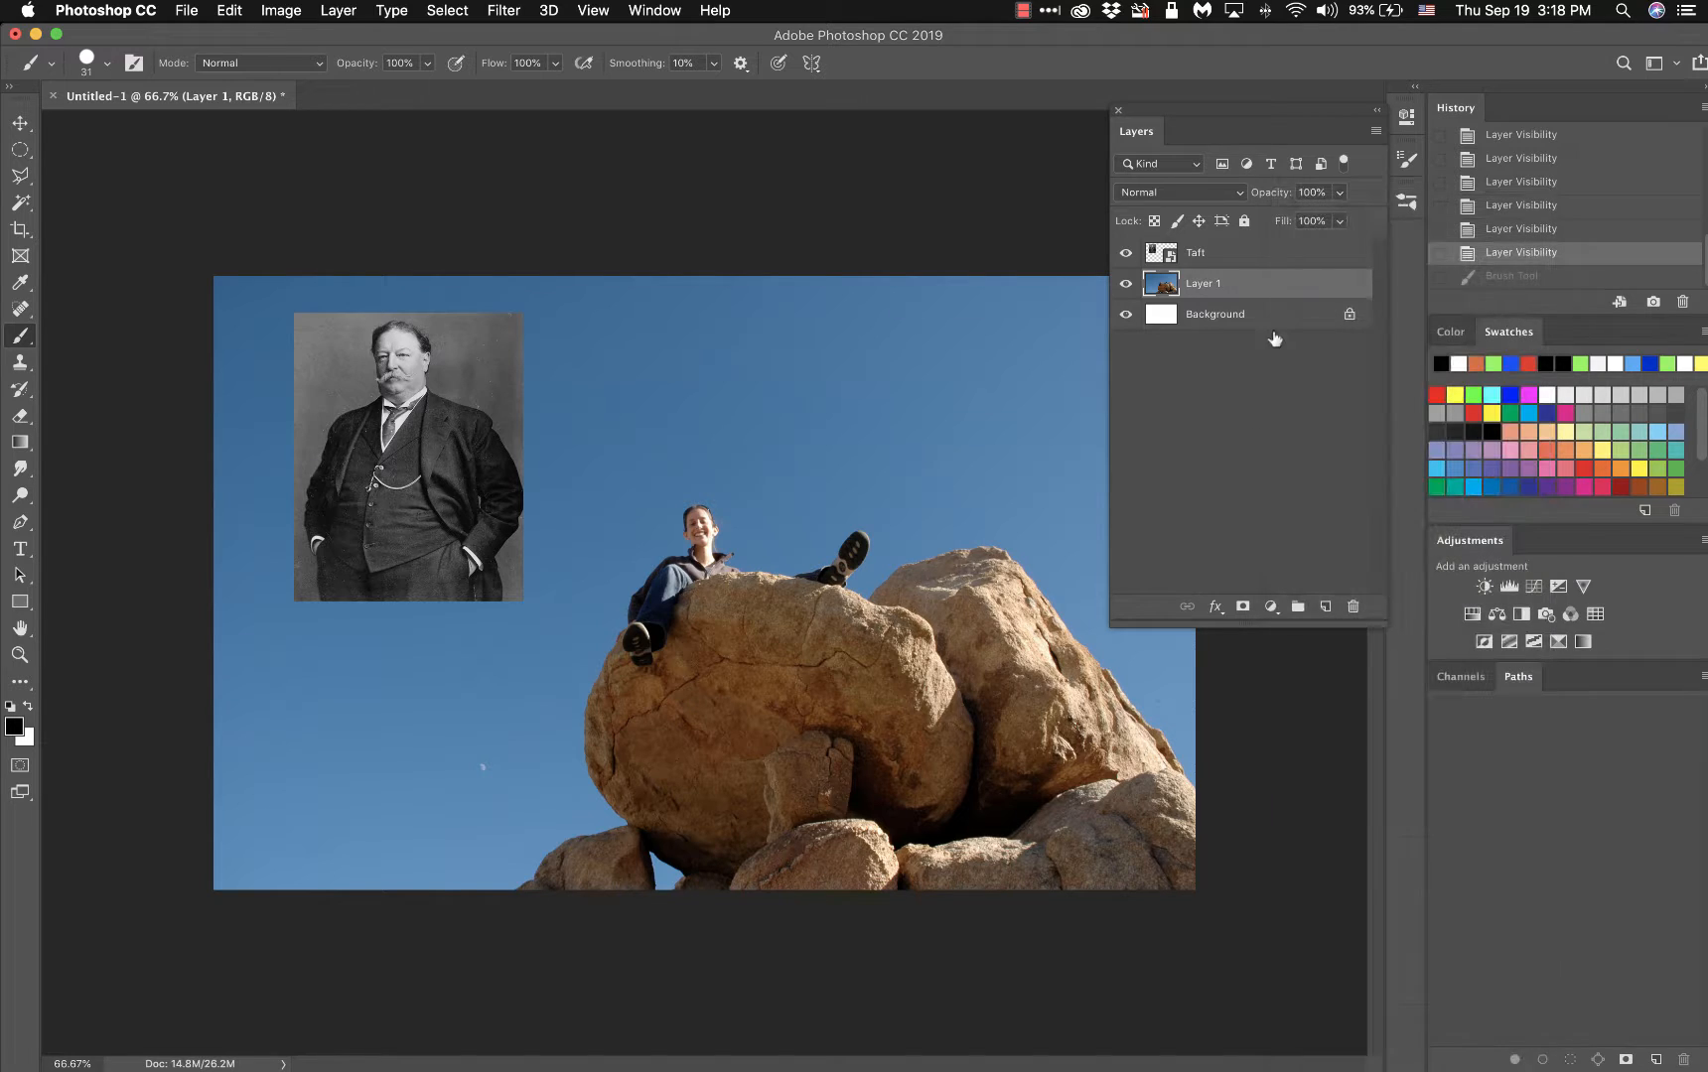
- Assign the red color label to the Taft layer
left_click(1245, 261)
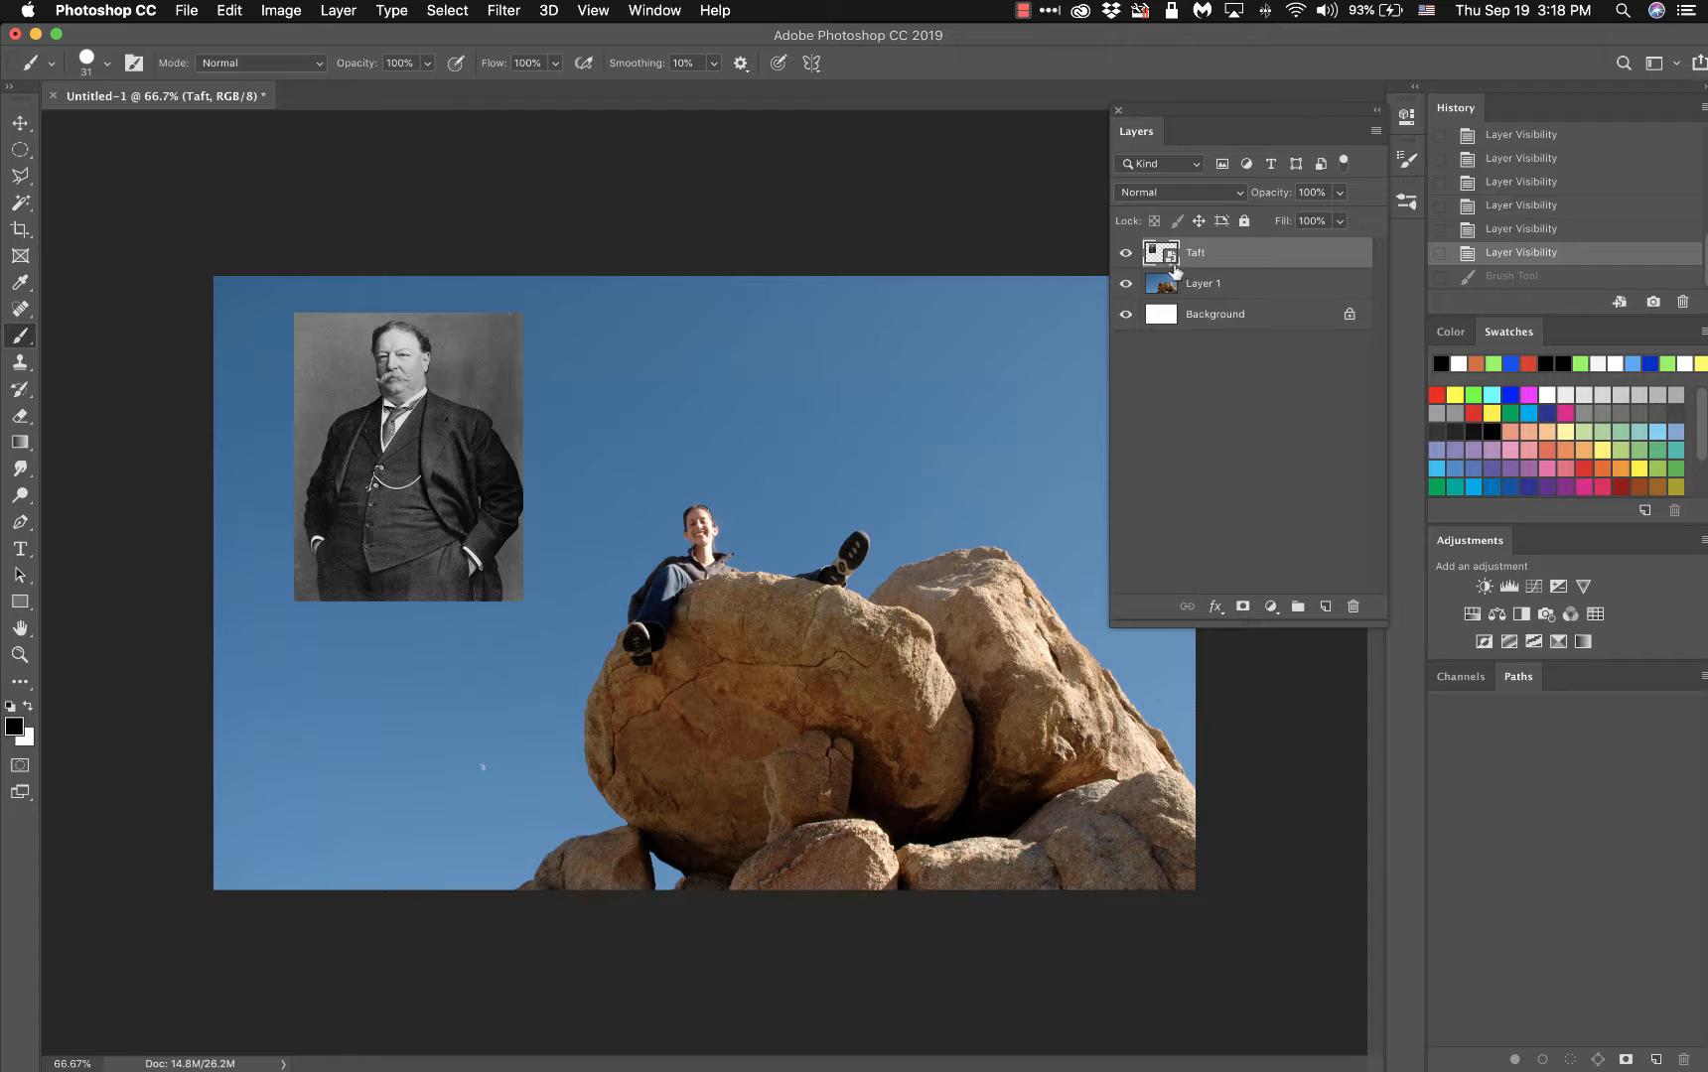
right_click(1281, 257)
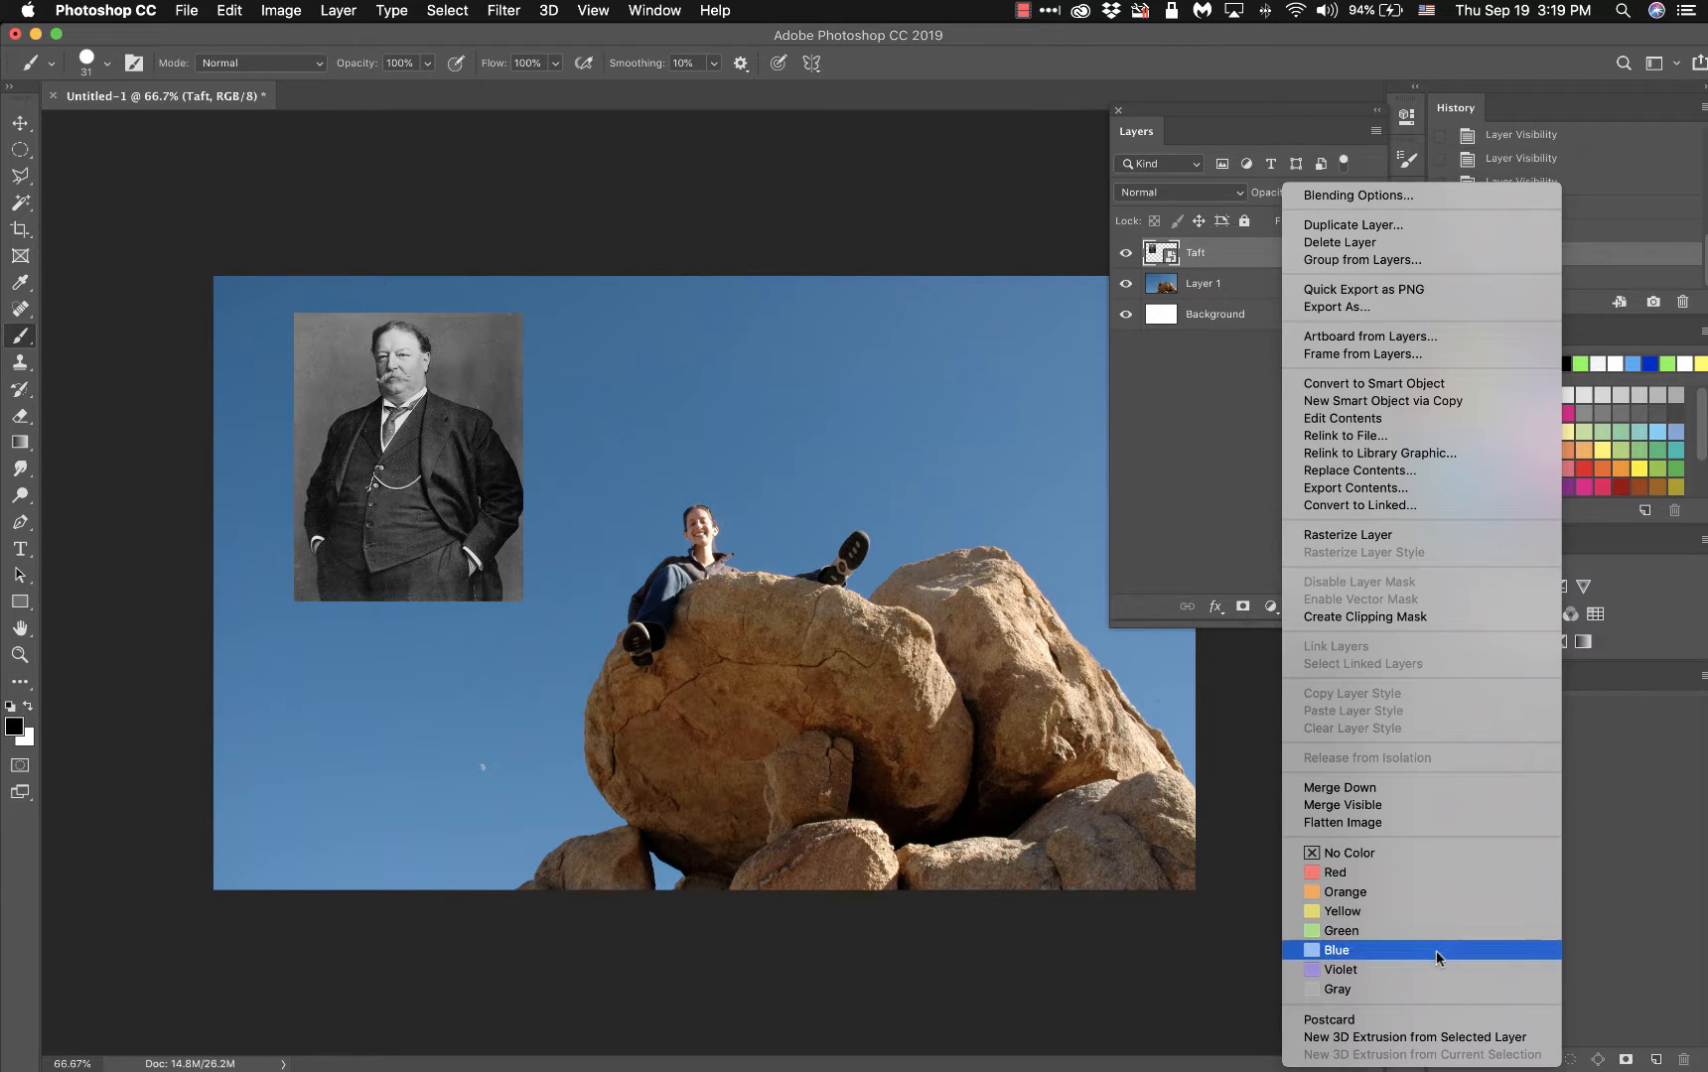
left_click(1394, 873)
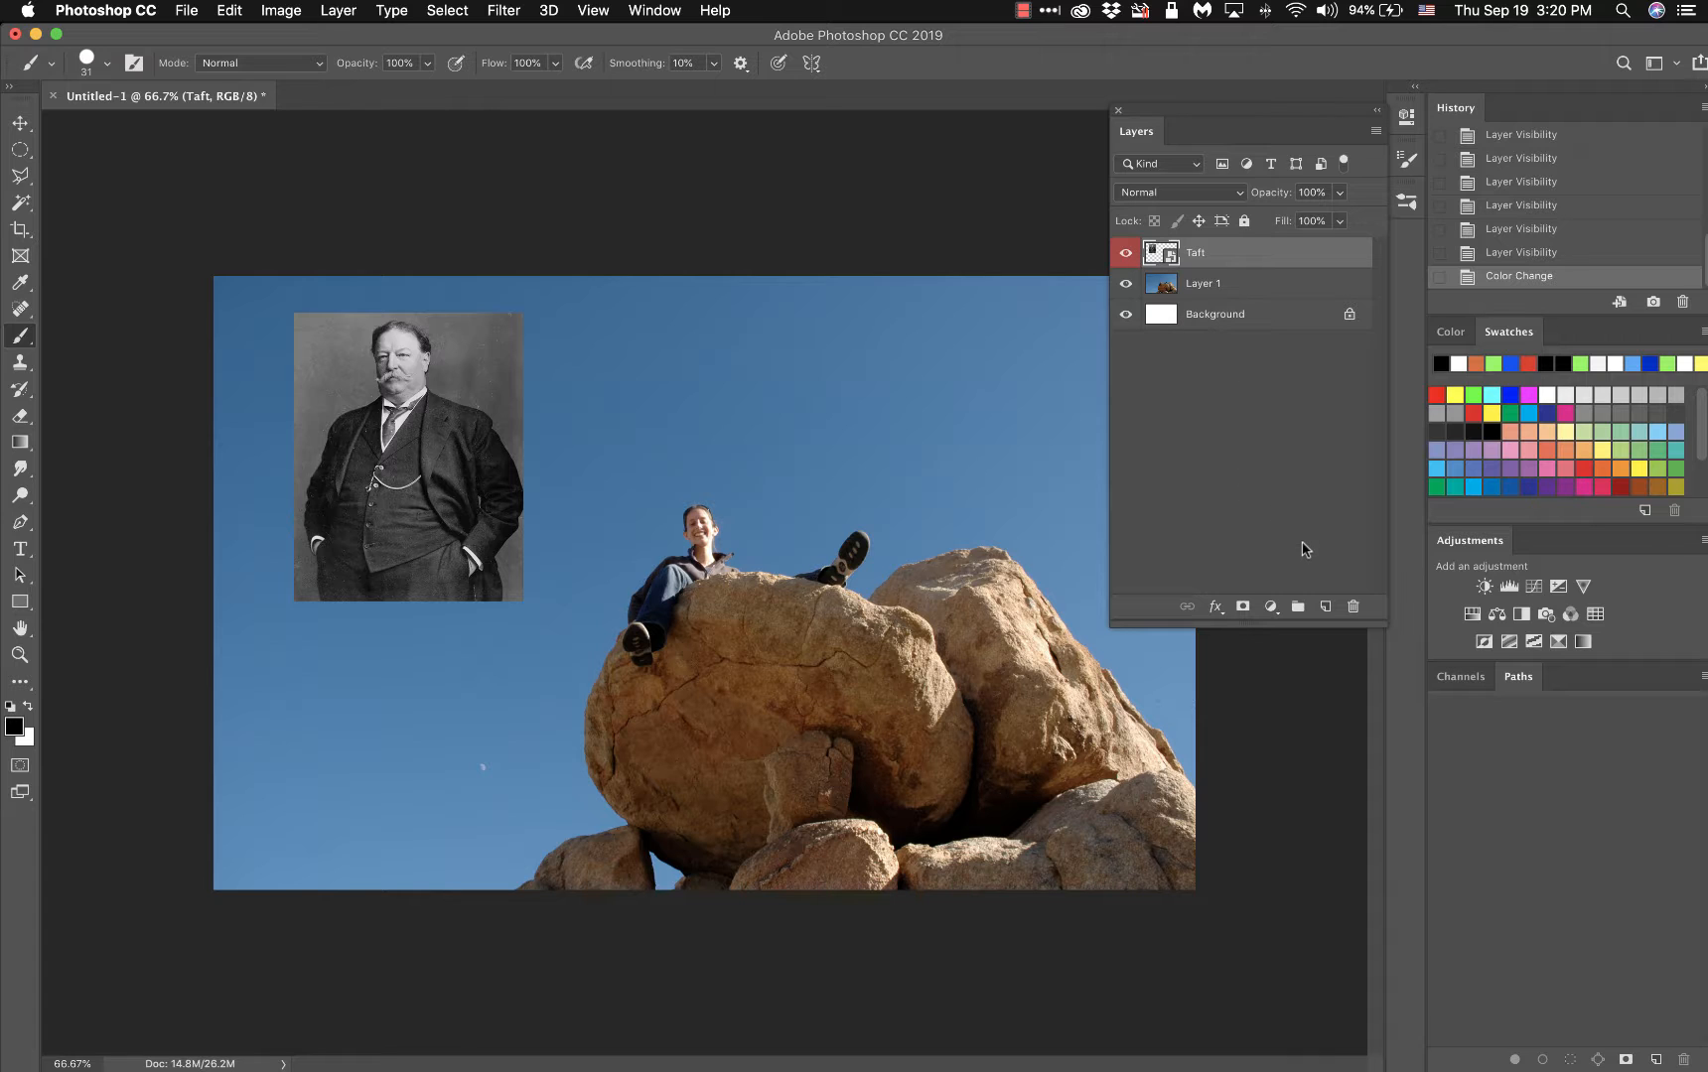
- Add 16 new blank layers above the Taft layer
double_click(1323, 608)
double_click(1324, 608)
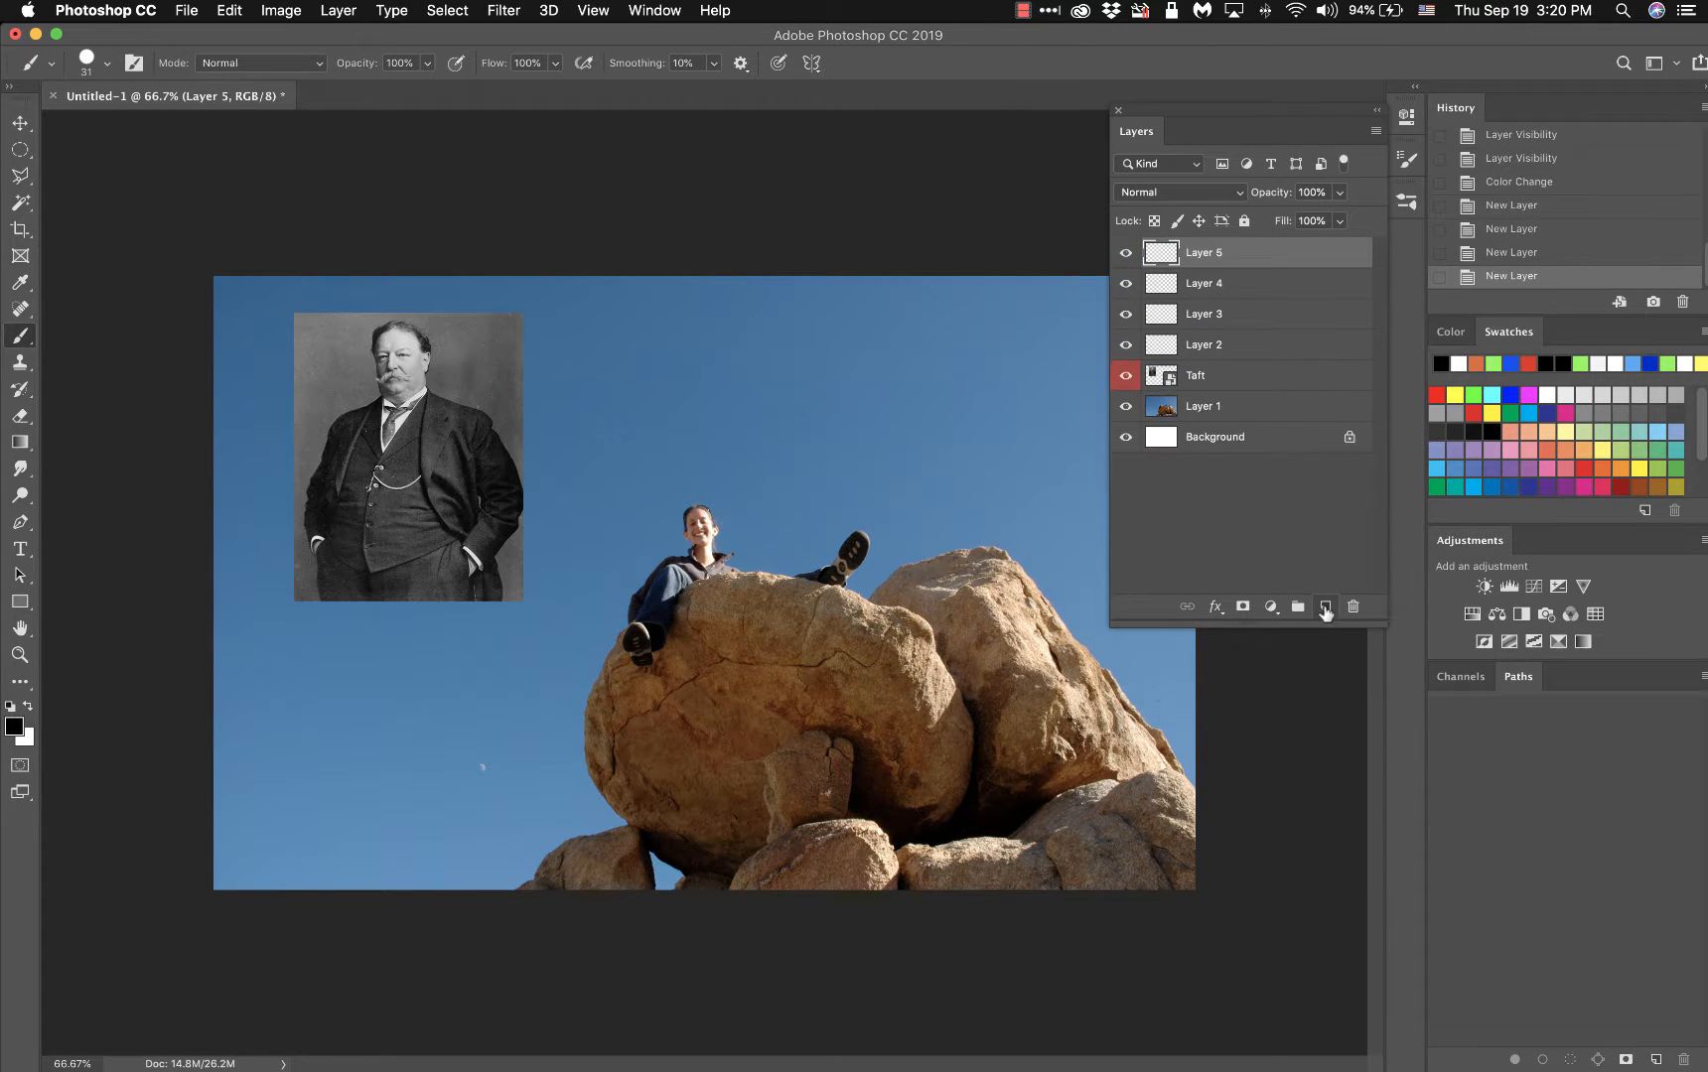
left_click(1323, 608)
double_click(1324, 607)
left_click(1323, 608)
double_click(1324, 608)
double_click(1325, 608)
left_click(1324, 608)
double_click(1325, 608)
left_click(1325, 608)
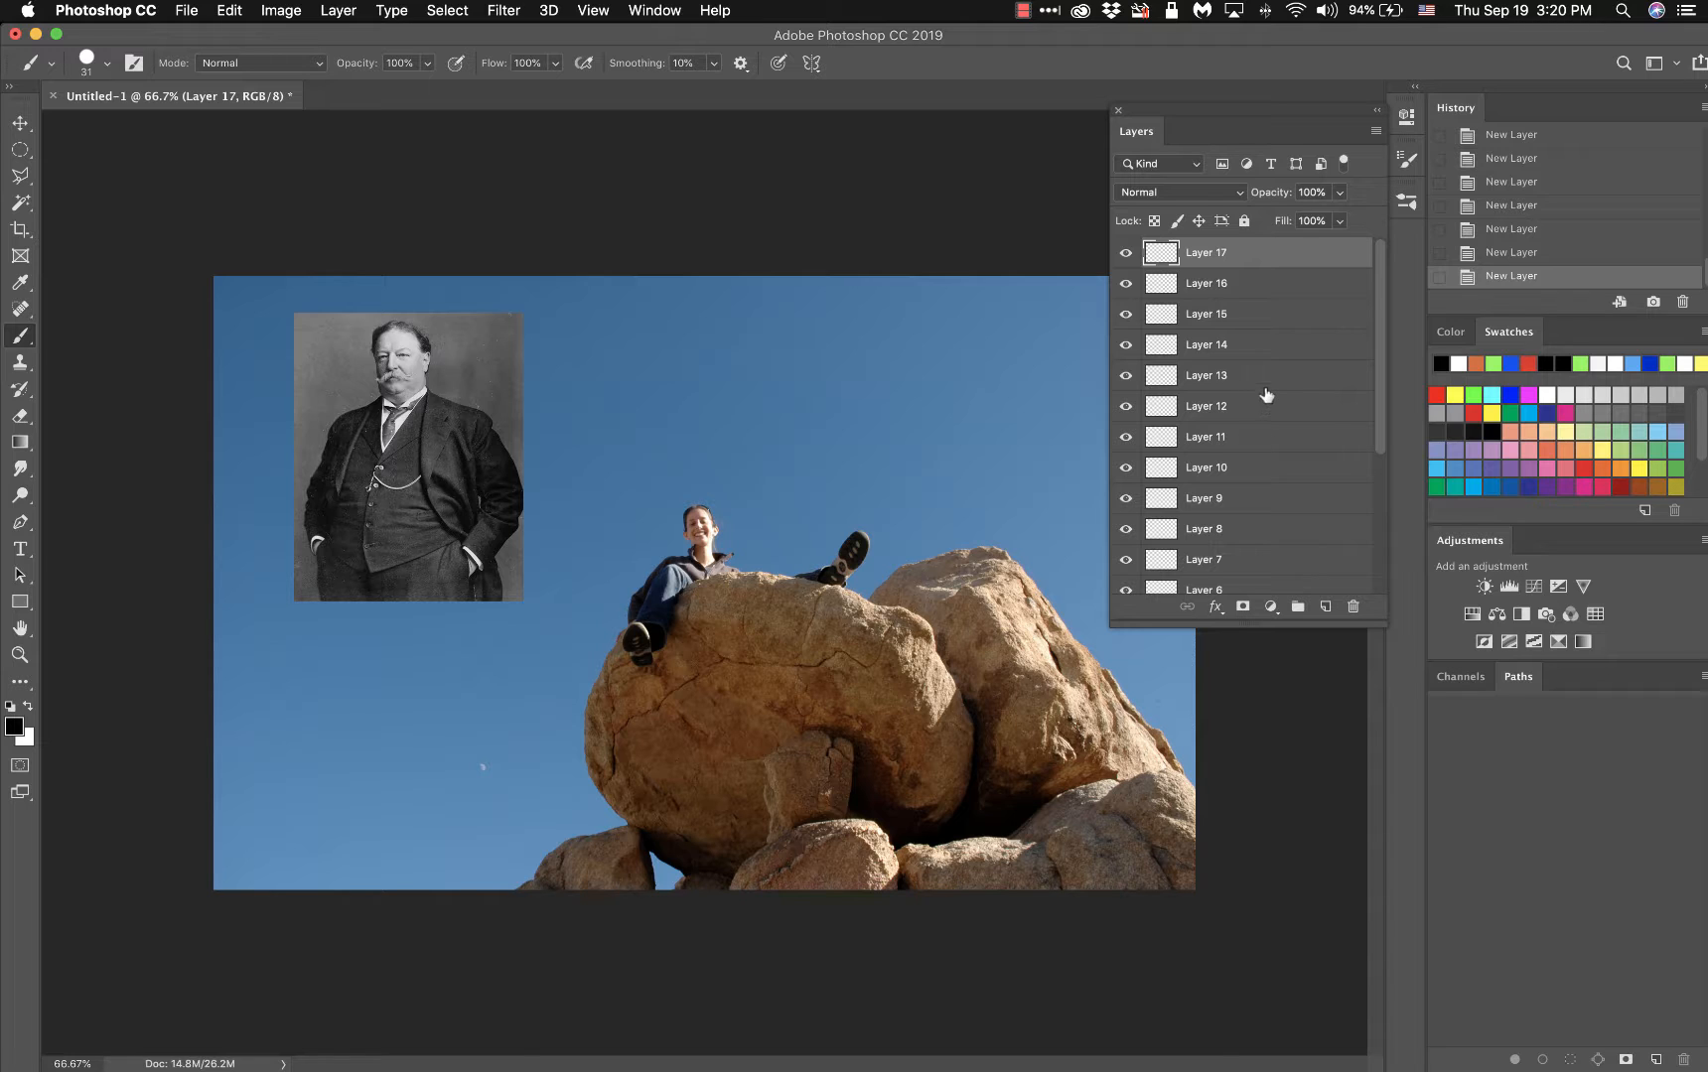
- Examine the full layer stack from Layer 17 down to Background, and switch to the Move tool
scroll(1264, 365, "down", 1)
scroll(1265, 365, "down", 5)
scroll(1264, 365, "up", 8)
scroll(1271, 476, "down", 5)
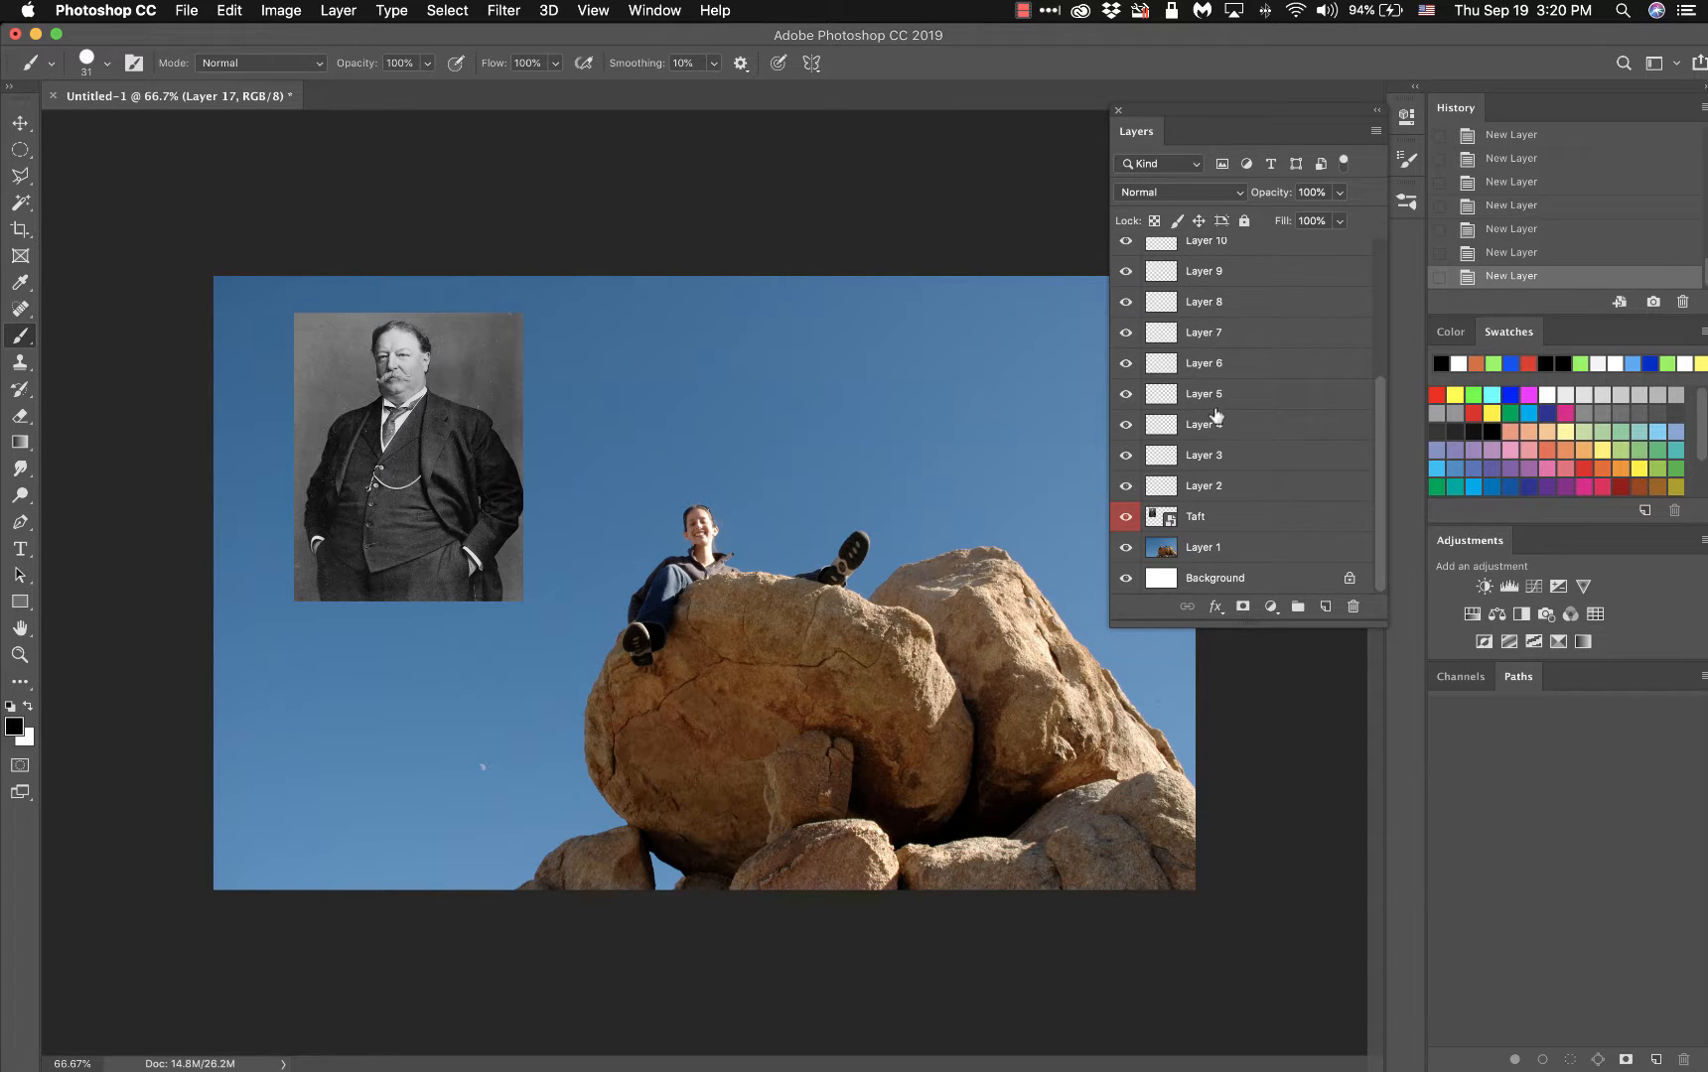
scroll(1326, 526, "up", 8)
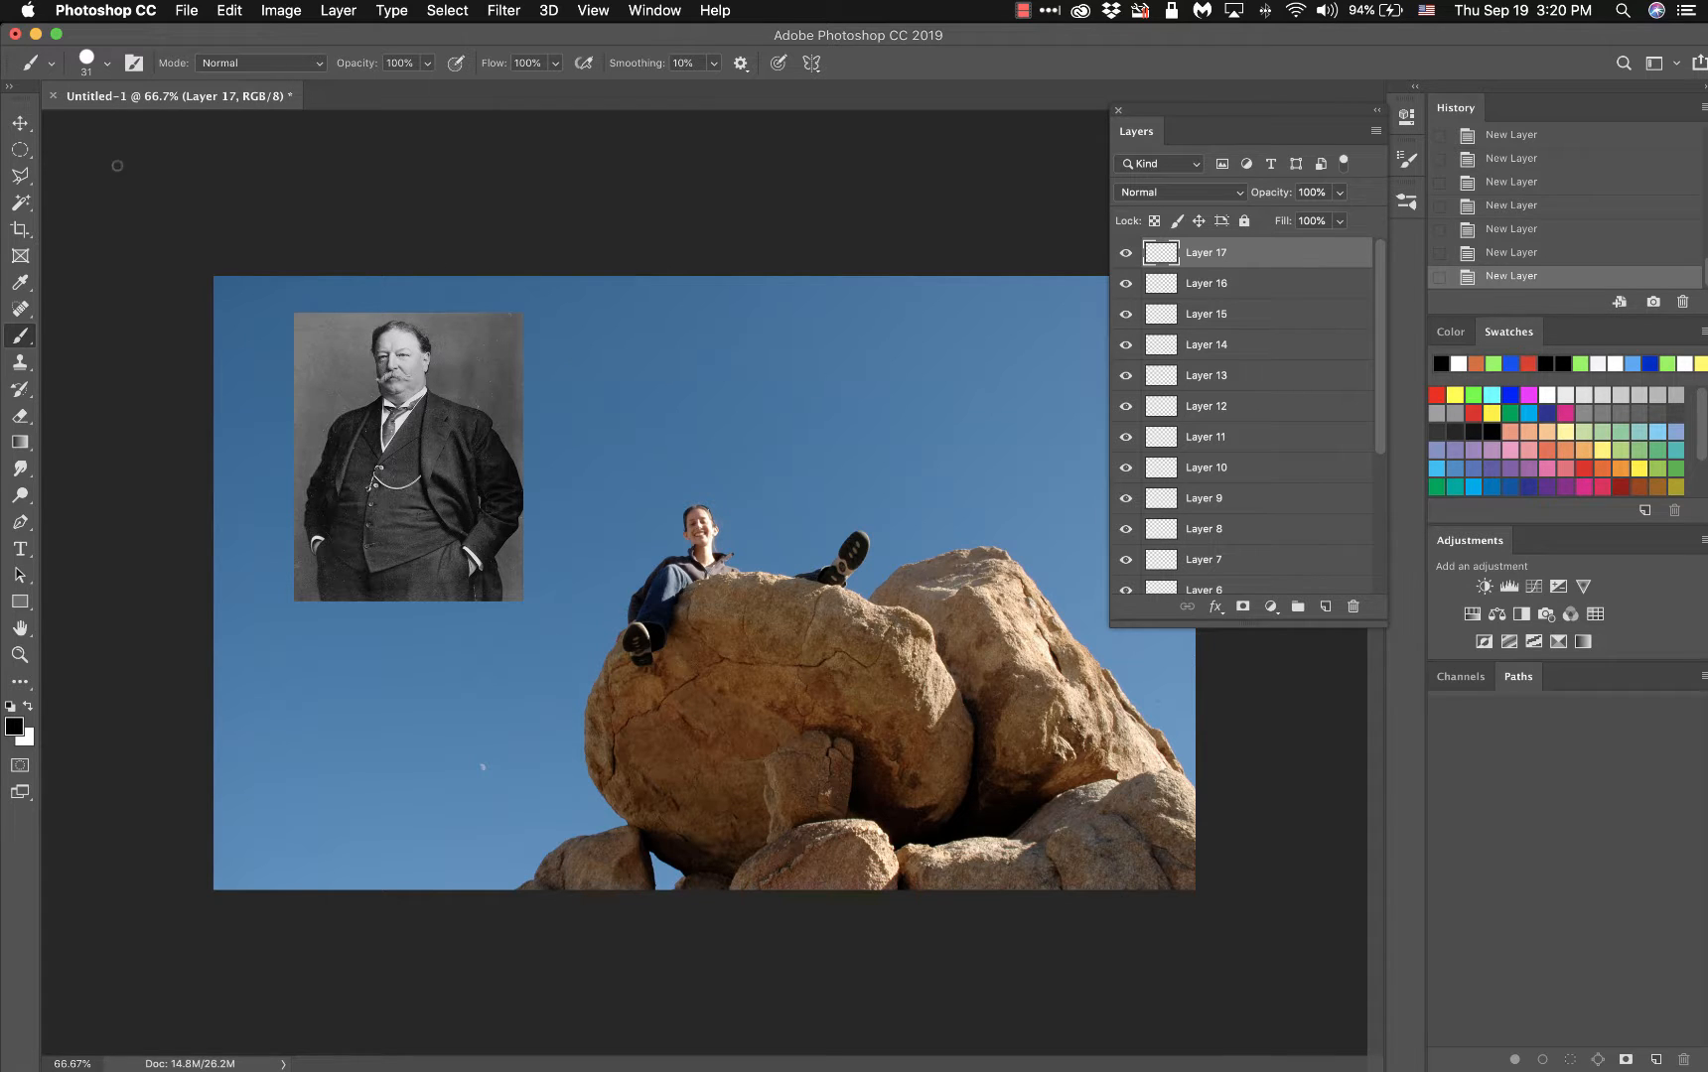
left_click(21, 123)
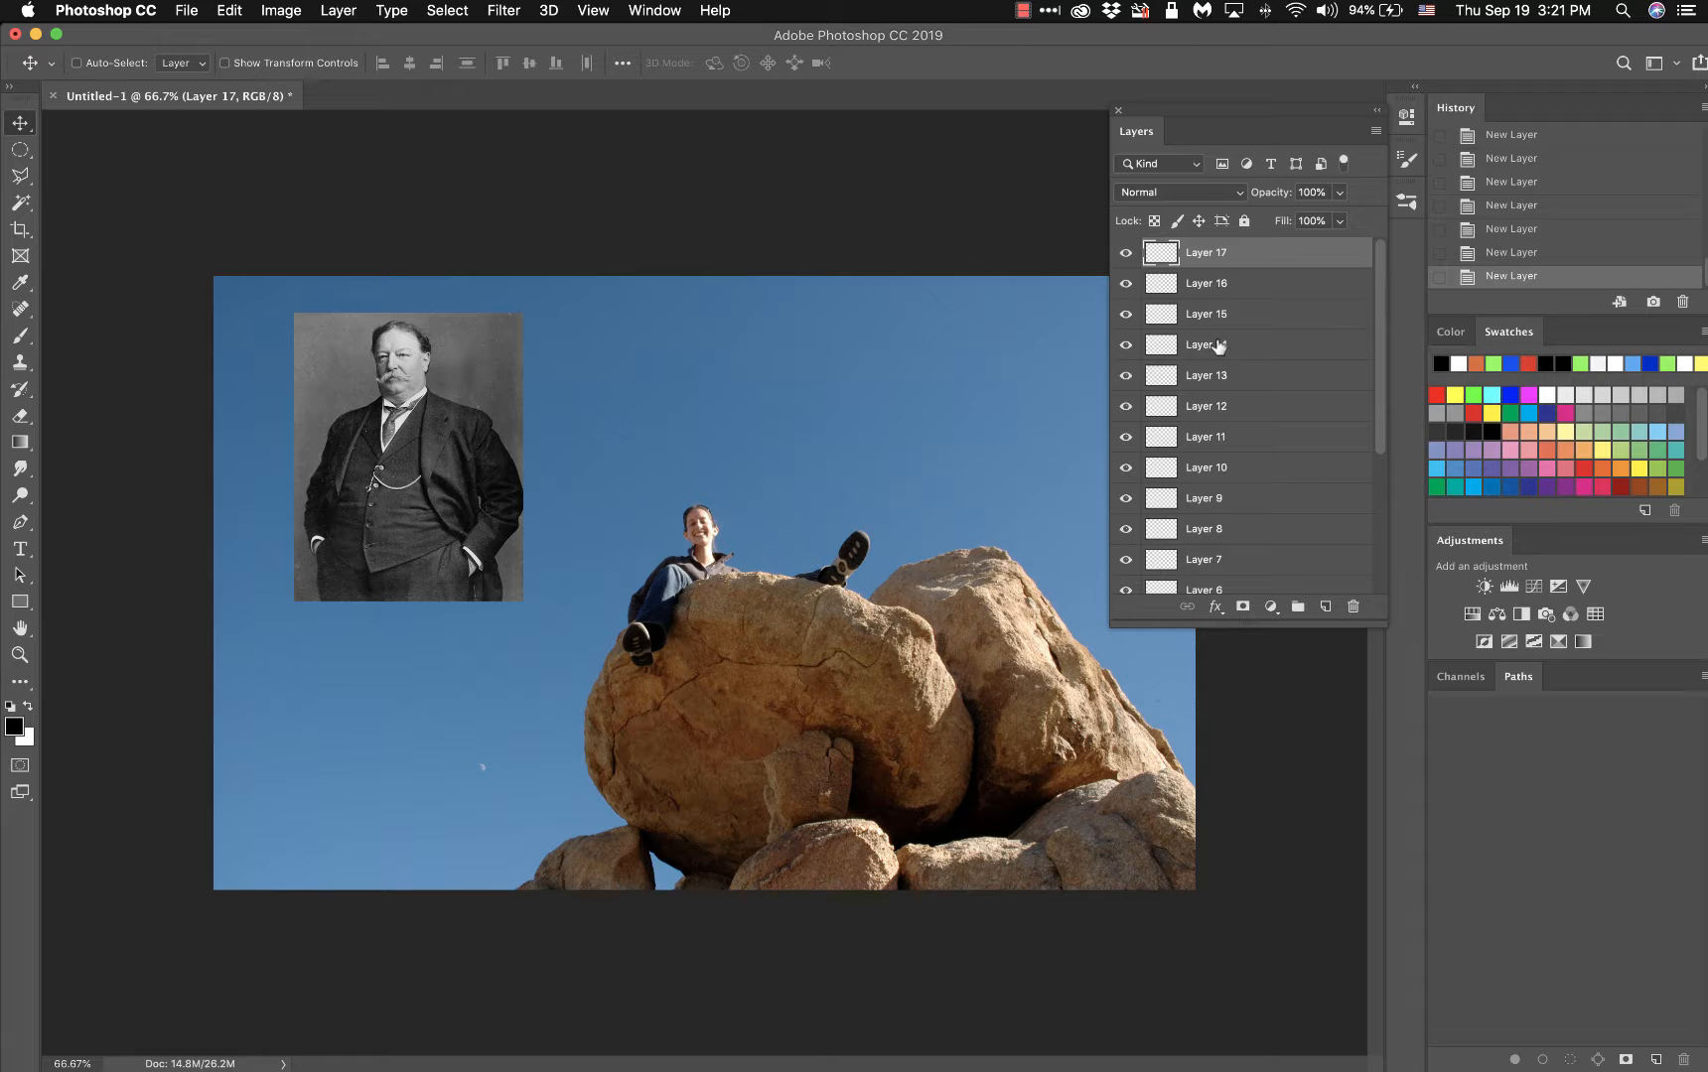
scroll(1221, 342, "down", 4)
scroll(1220, 343, "down", 3)
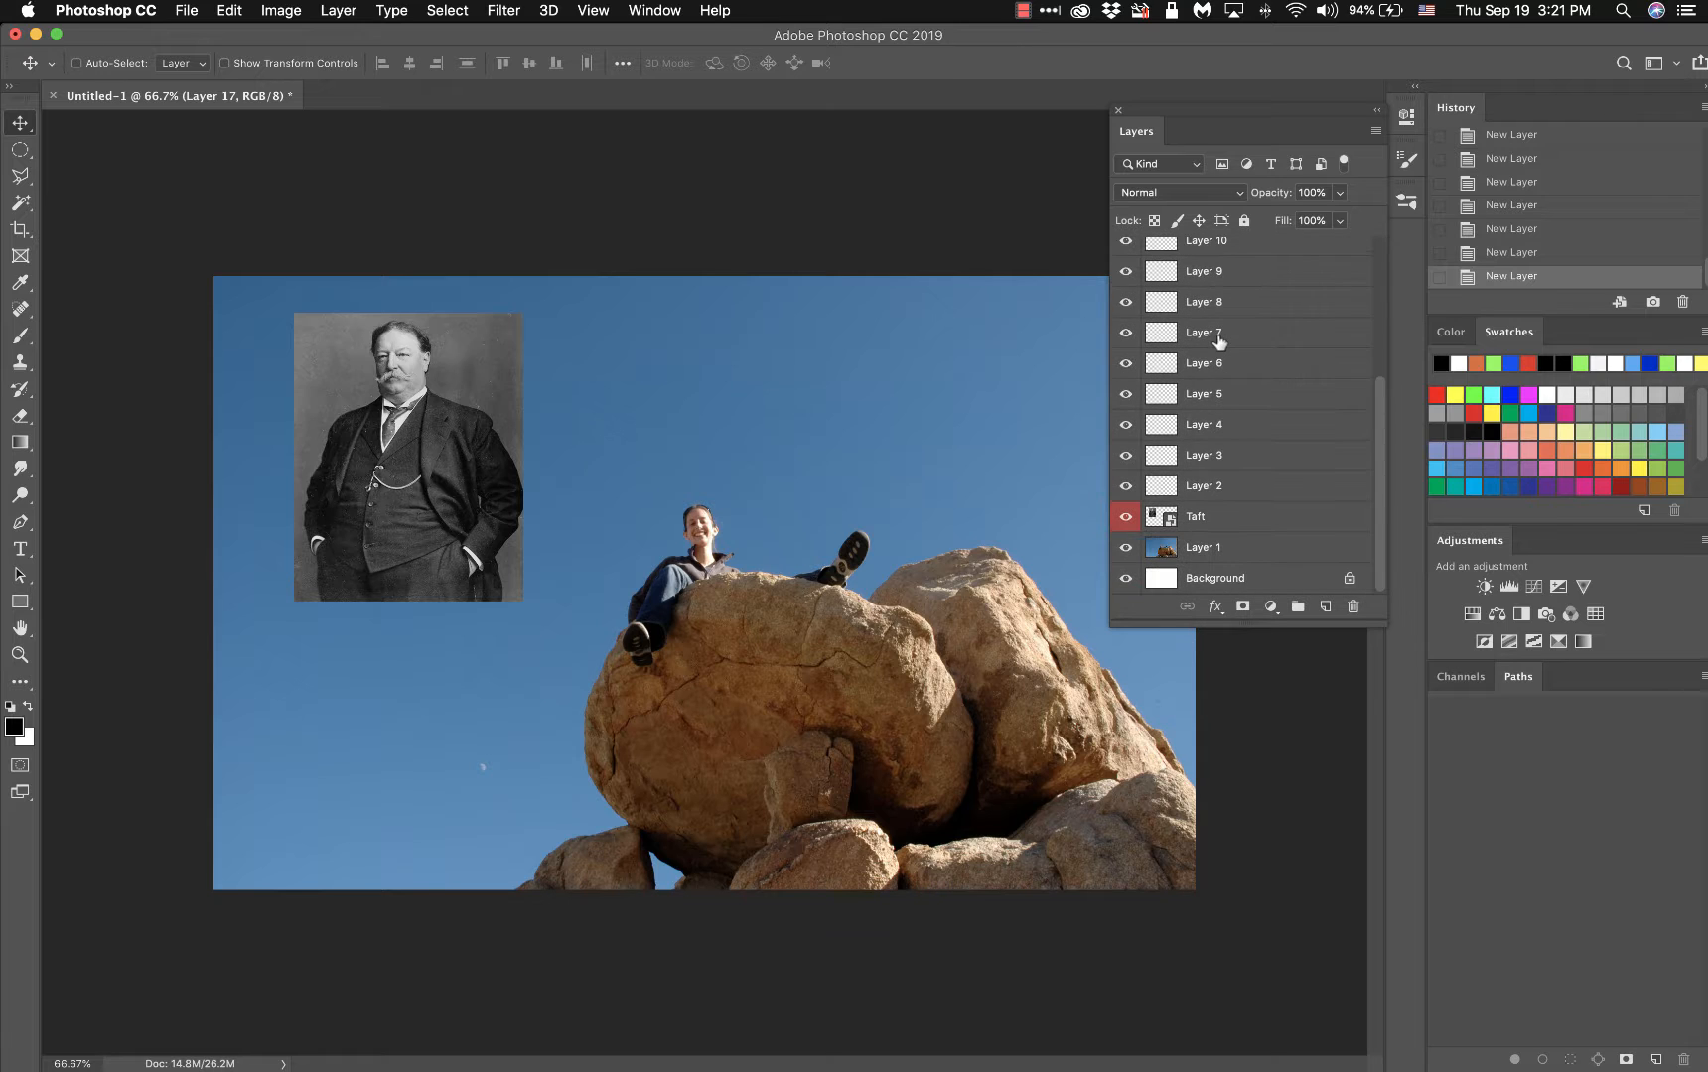
scroll(1221, 342, "up", 6)
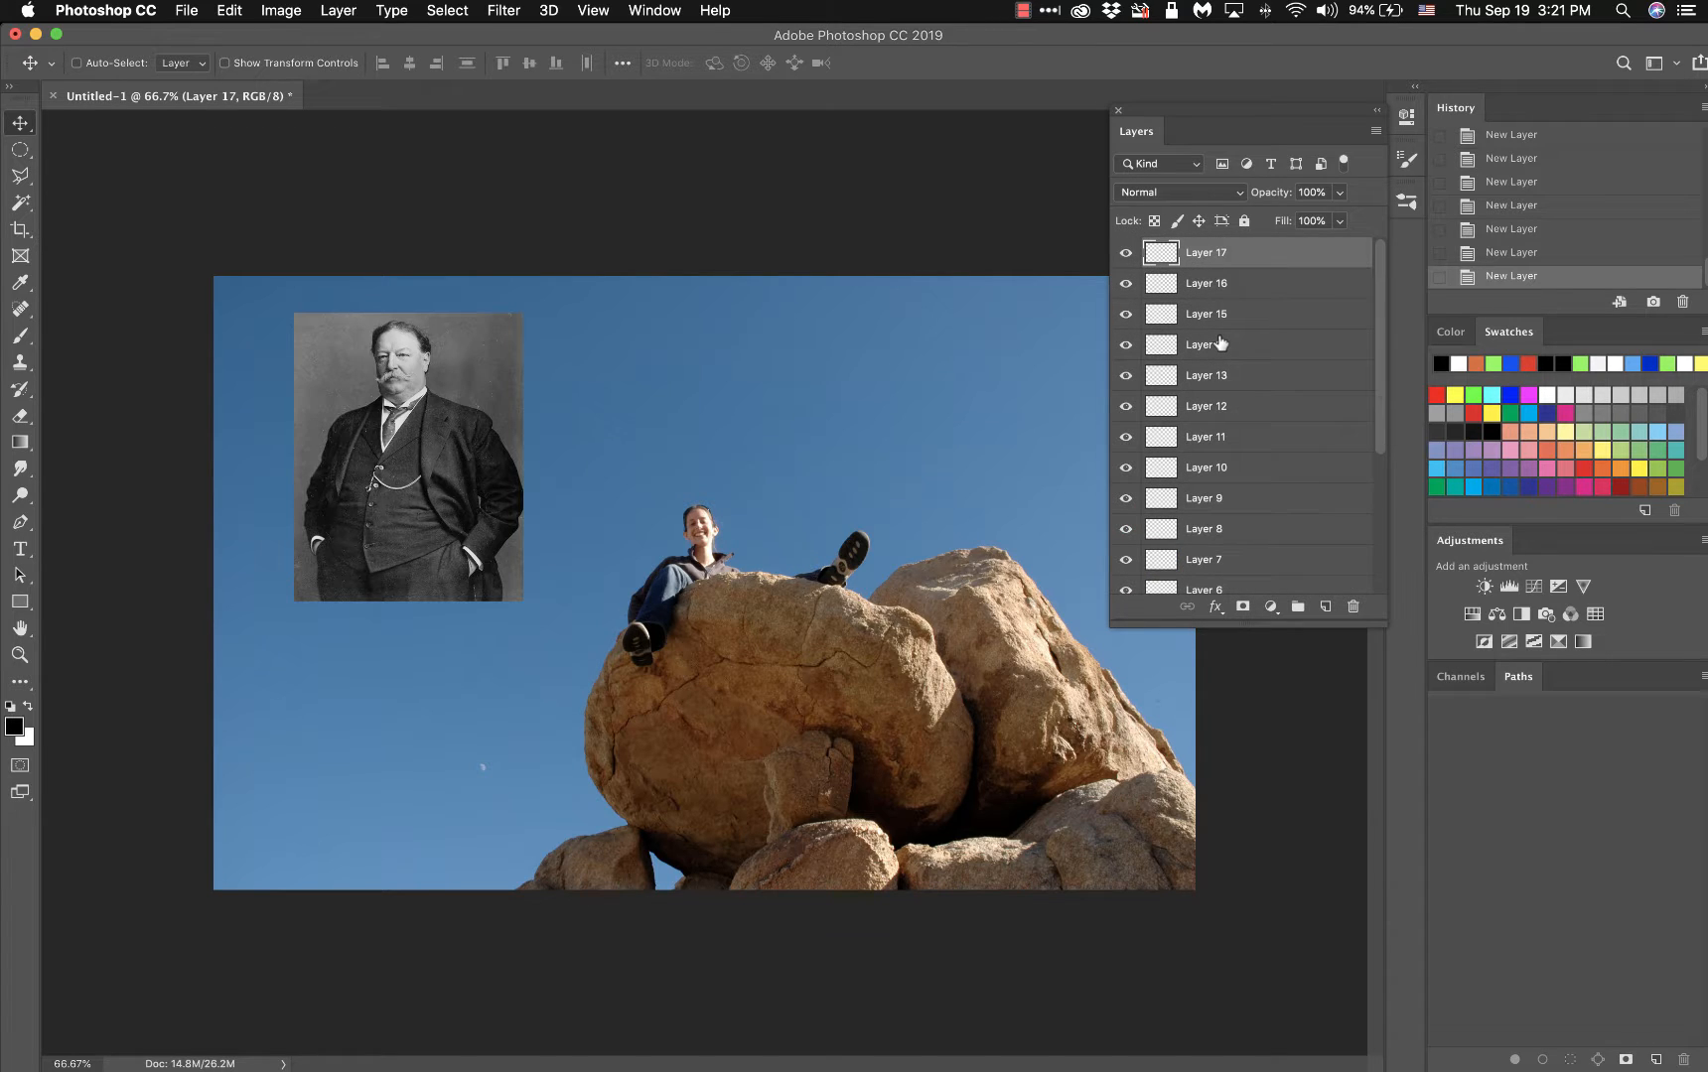
- Assign the red color label to Layers 16, 15, 14 and 13
right_click(1271, 284)
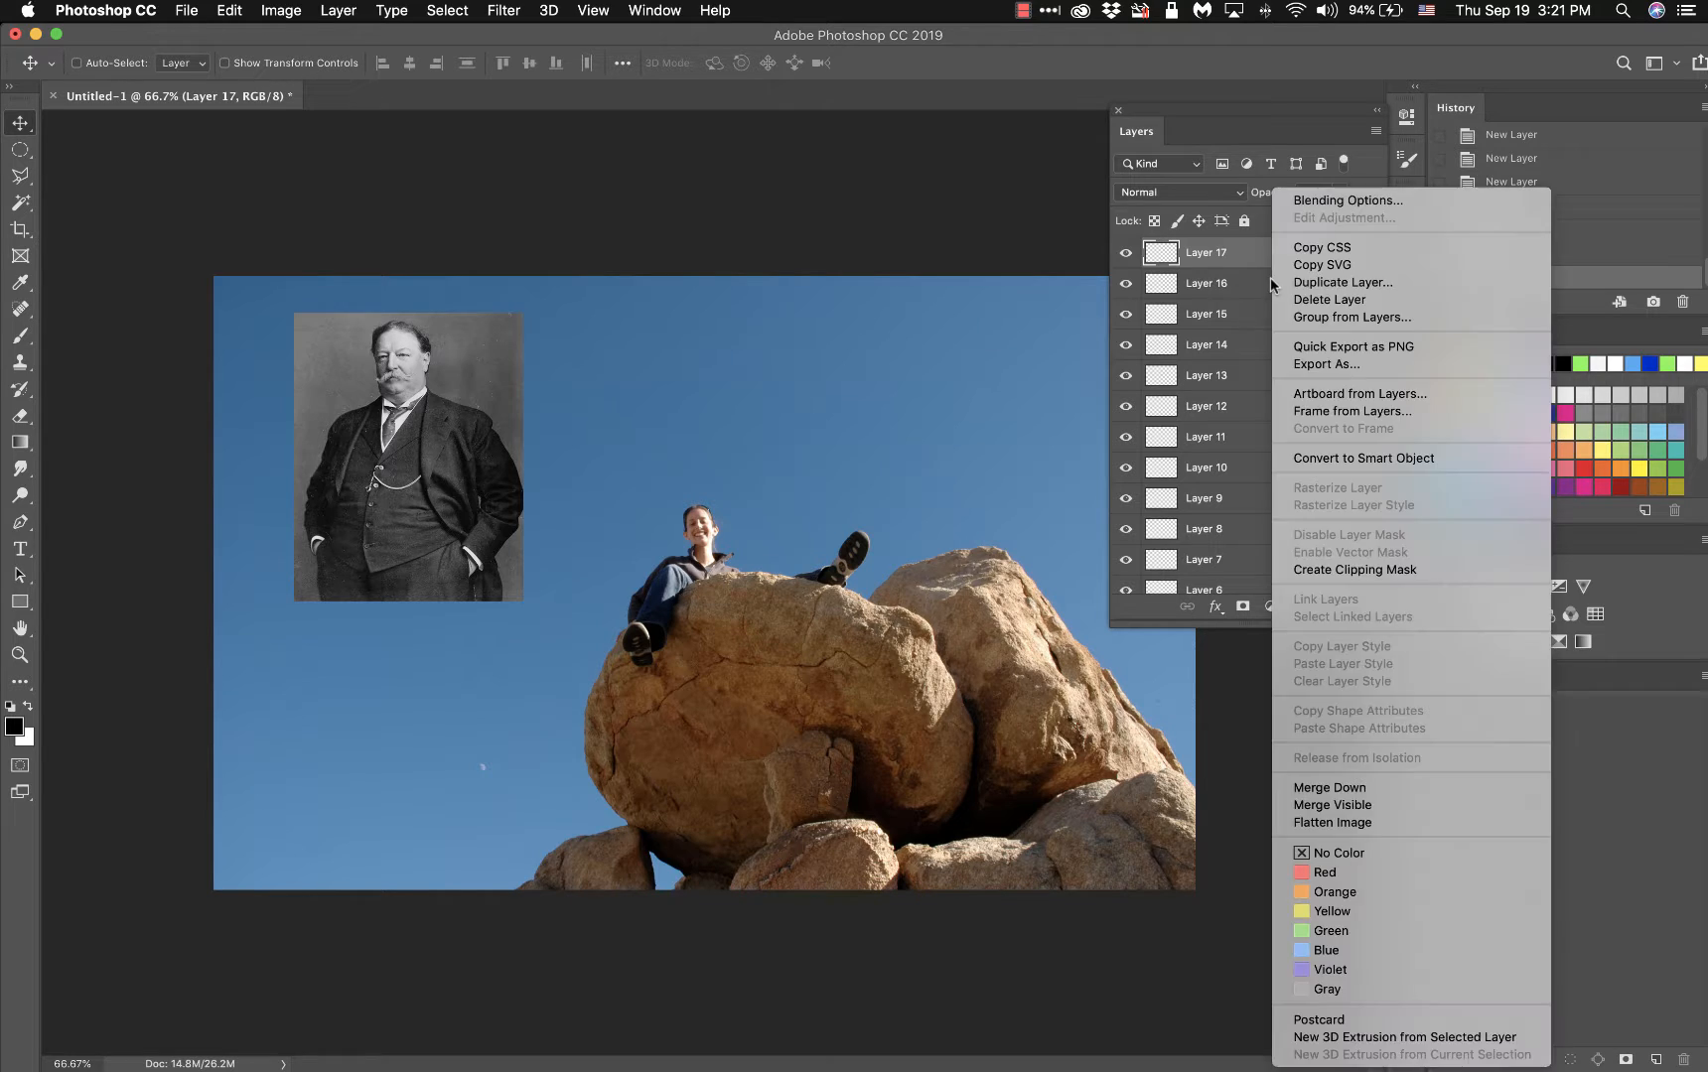
left_click(1370, 871)
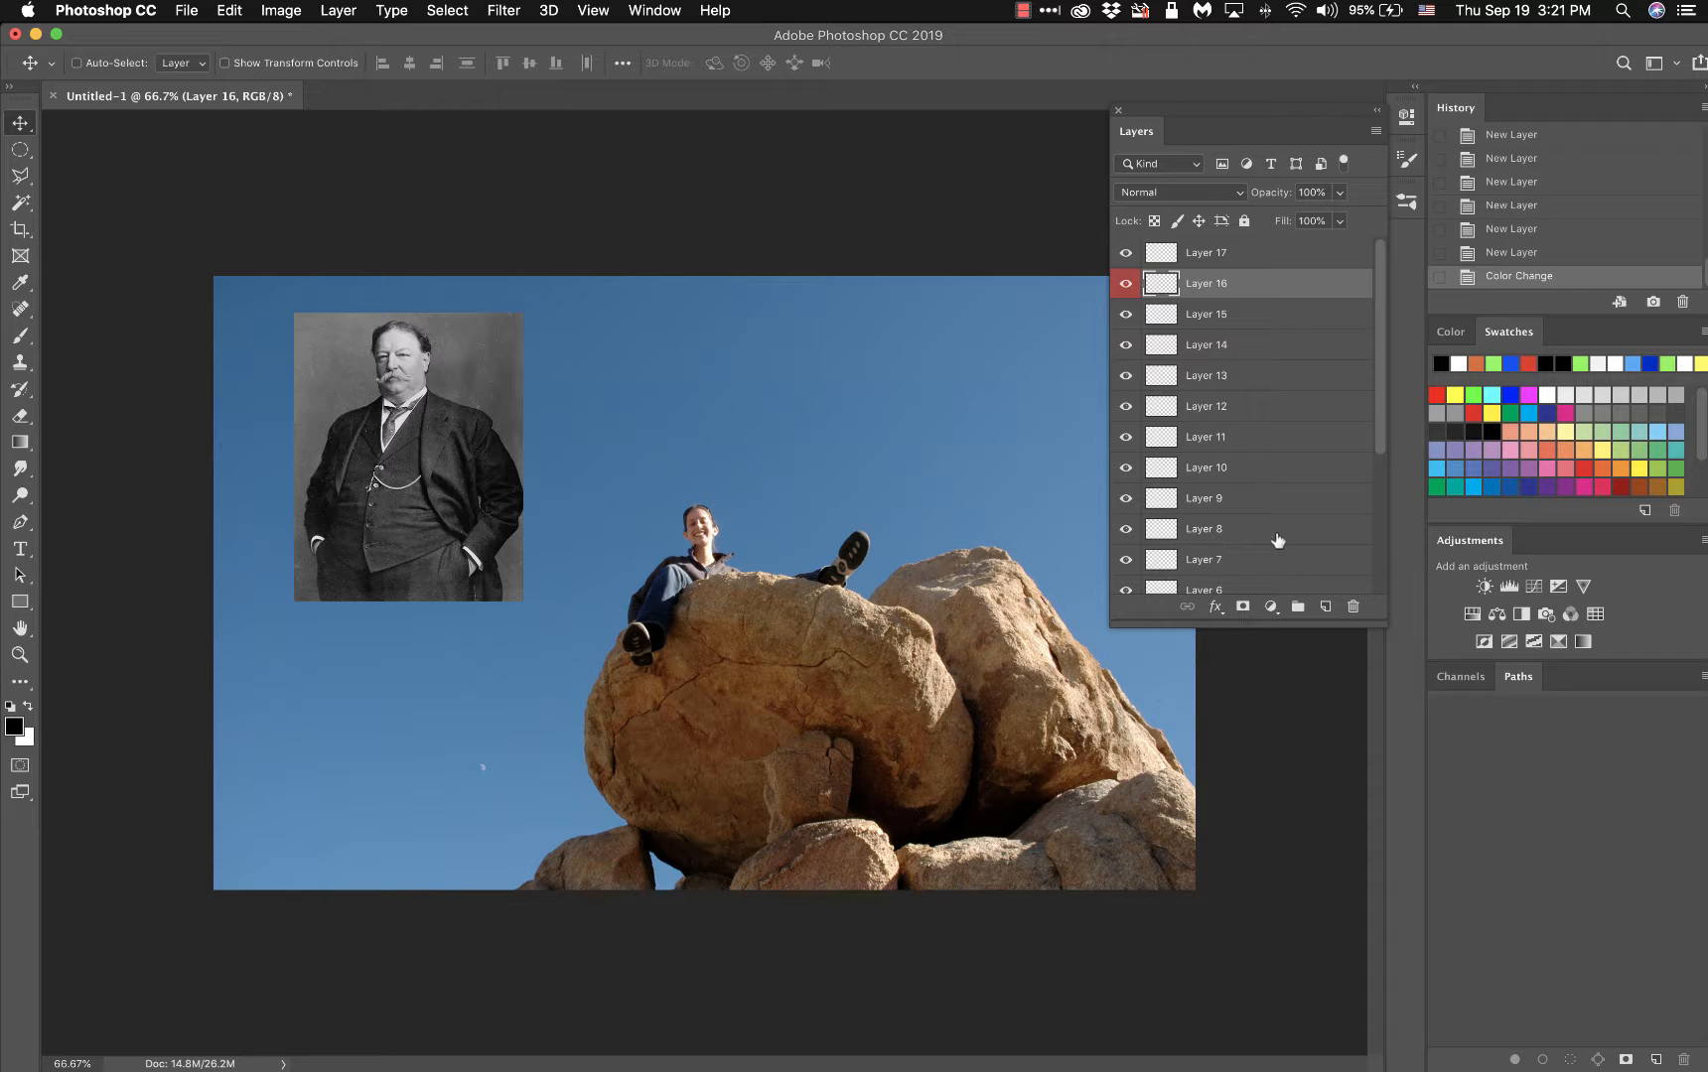
right_click(1257, 316)
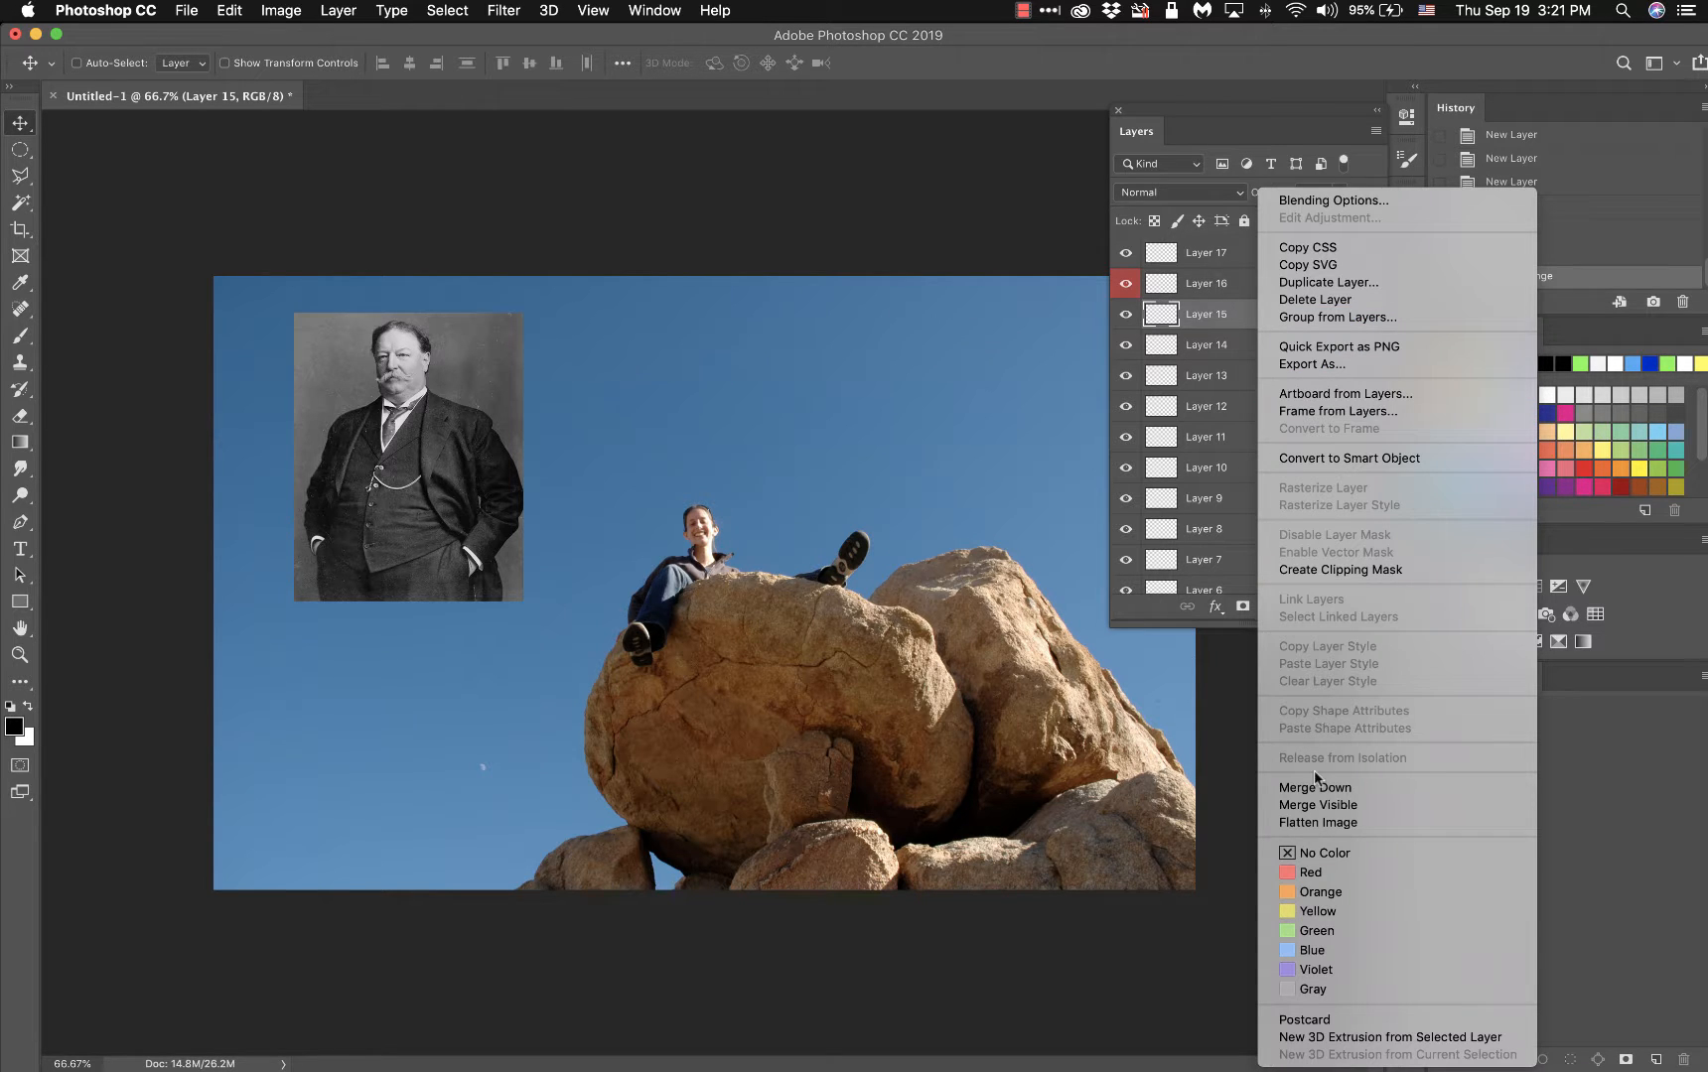
left_click(1311, 872)
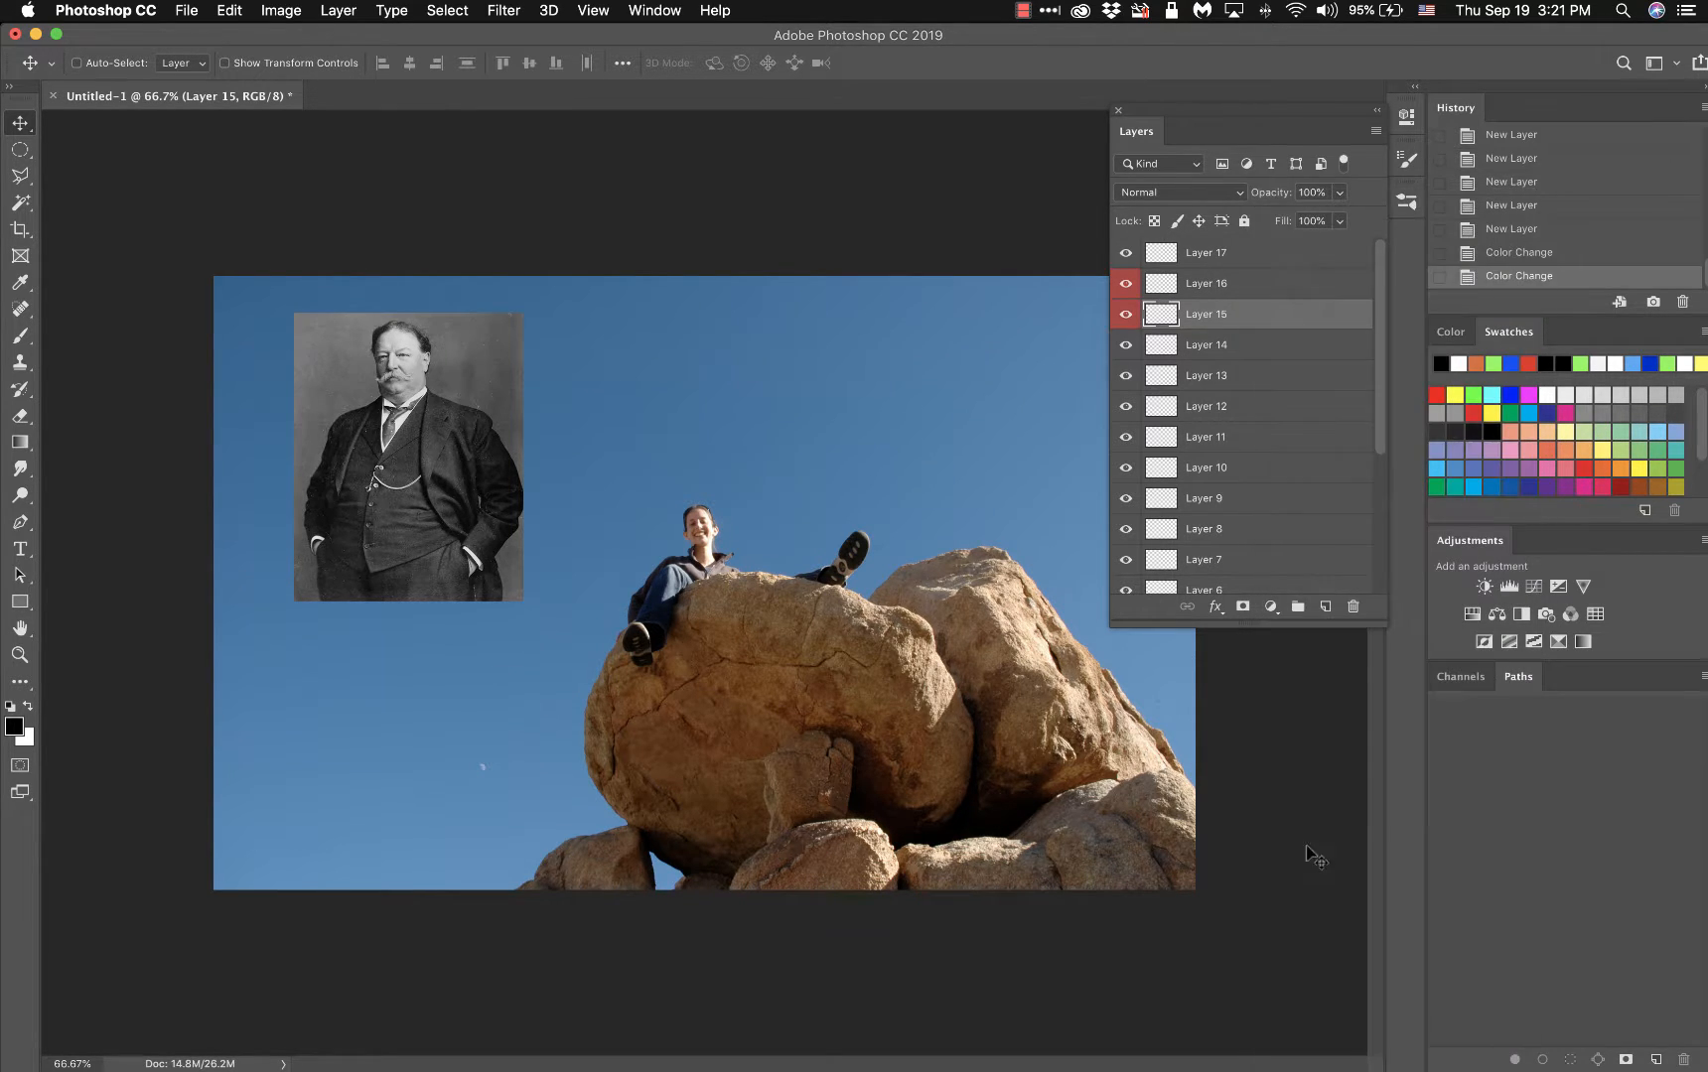
right_click(1265, 348)
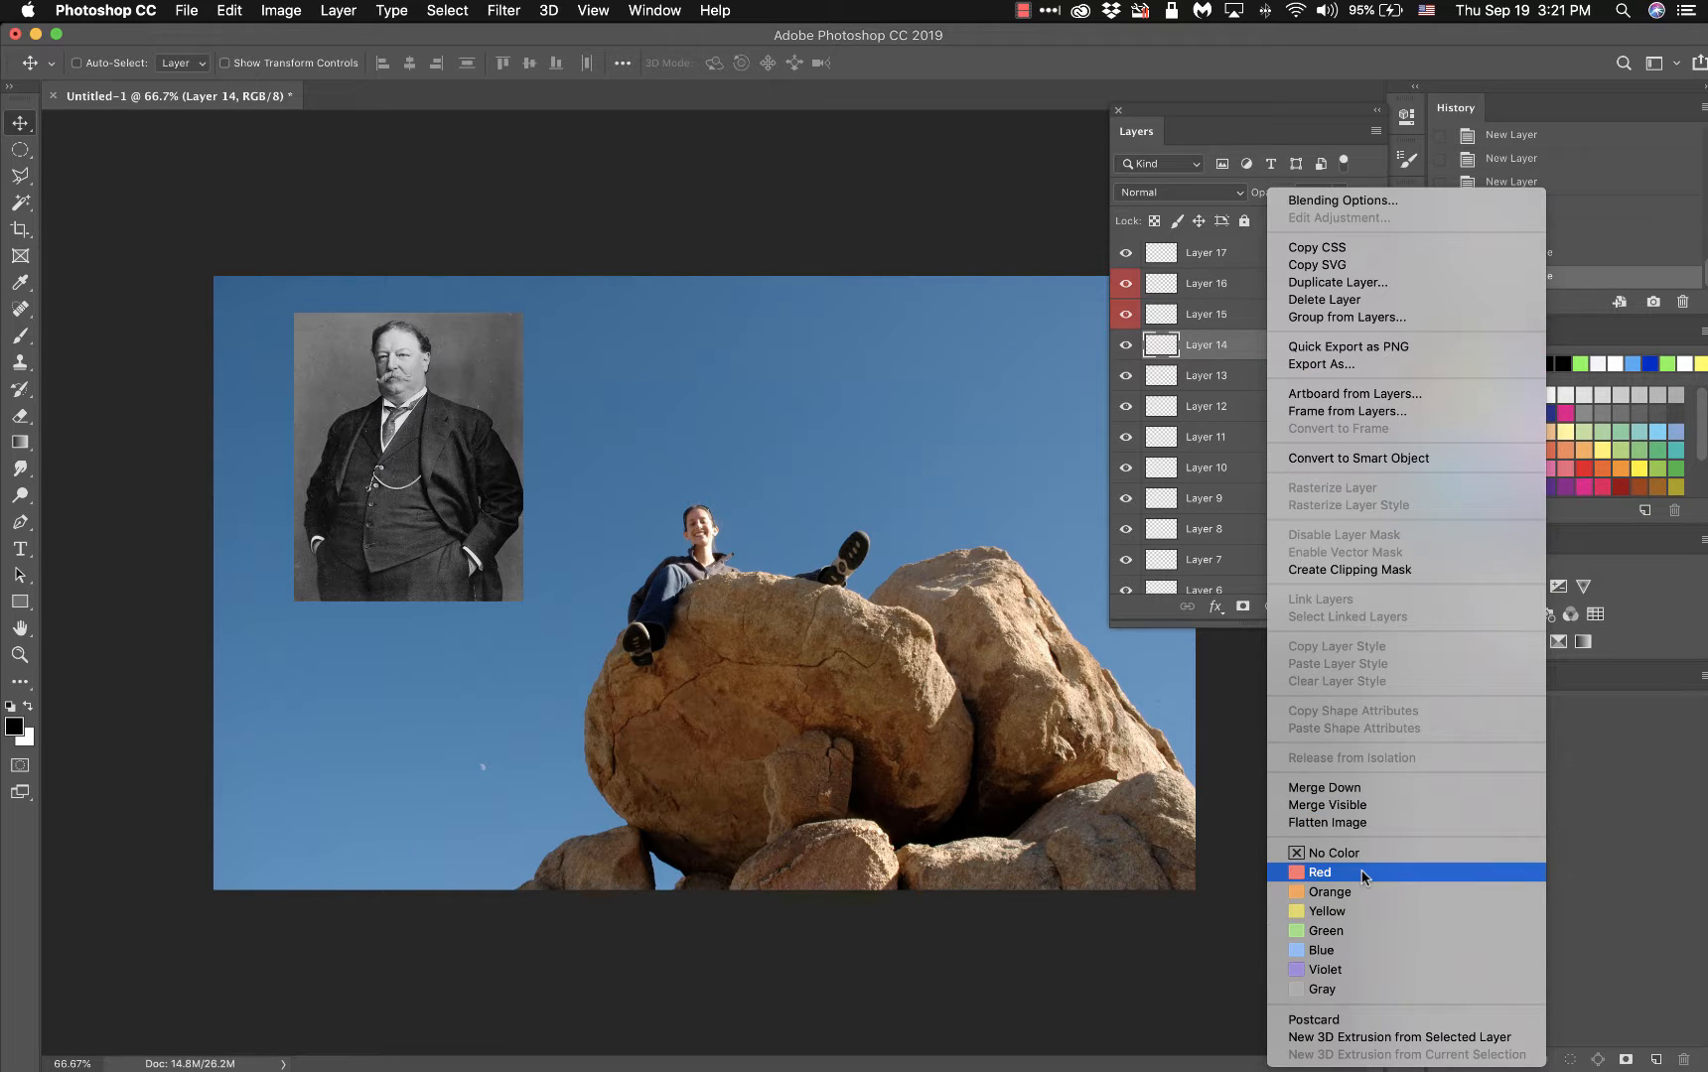
left_click(1361, 872)
right_click(1257, 382)
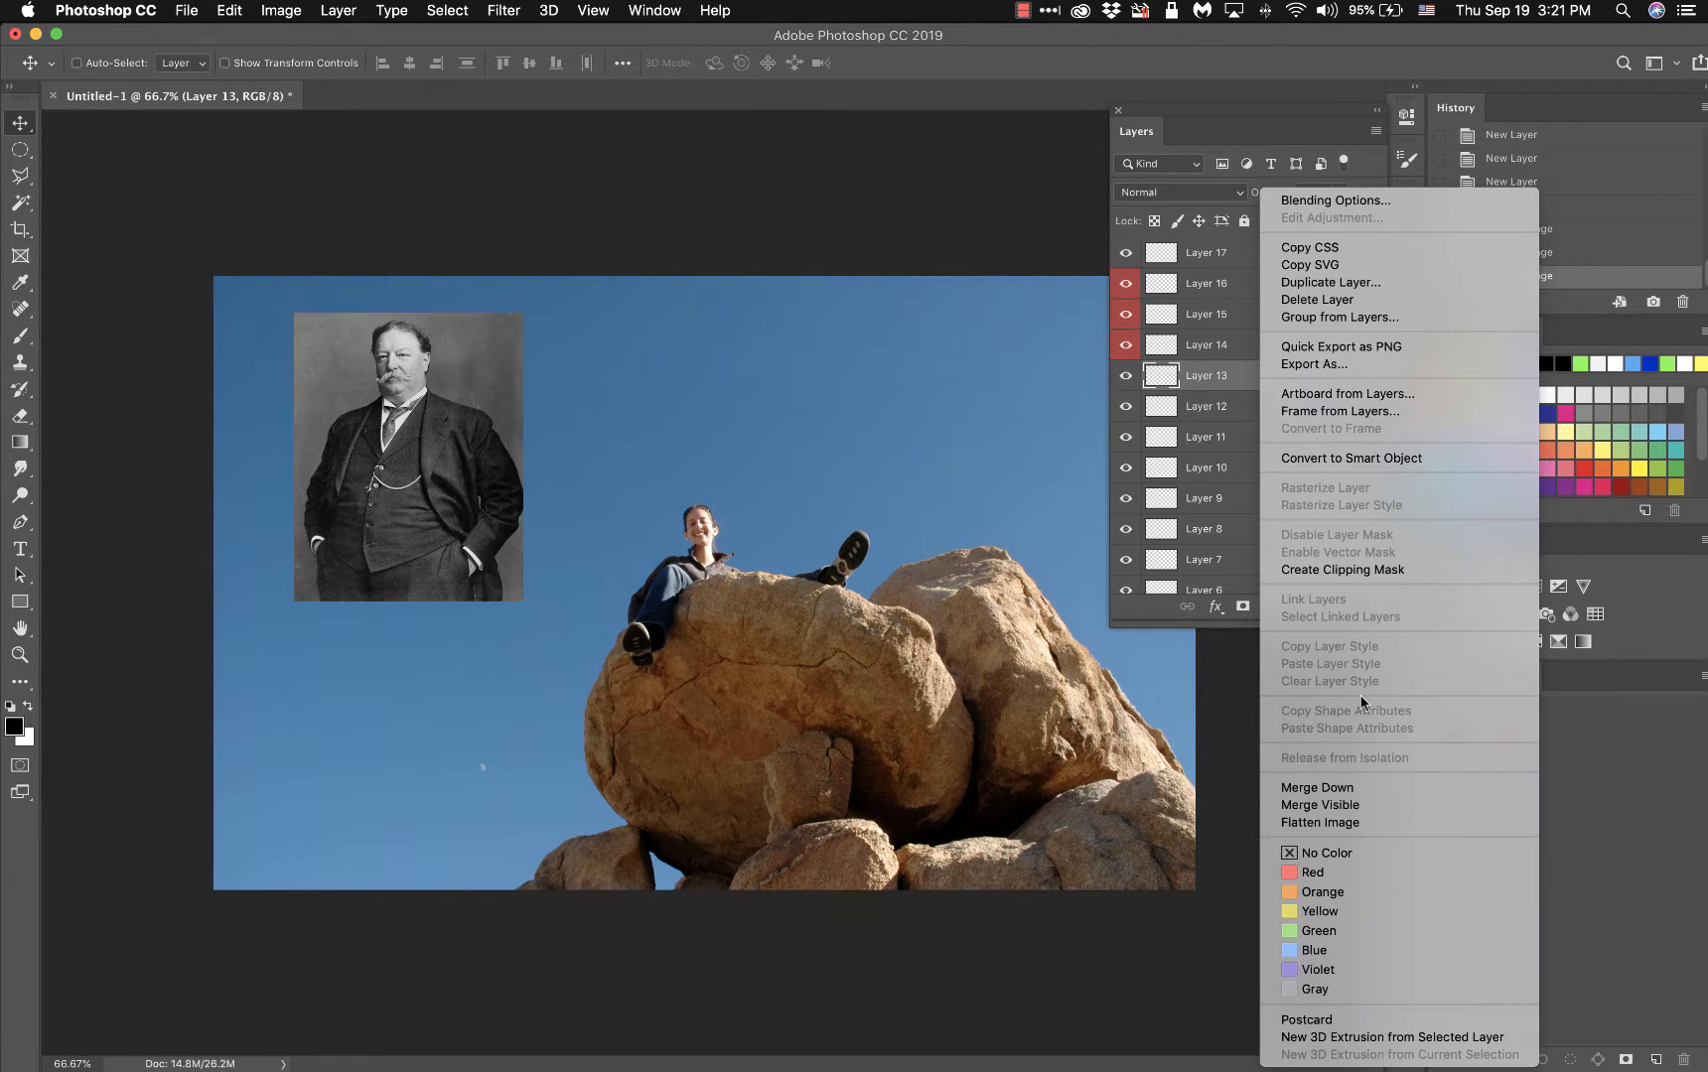
left_click(1343, 872)
- Assign the green color label to Layers 10, 9 and 8
scroll(1314, 464, "down", 1)
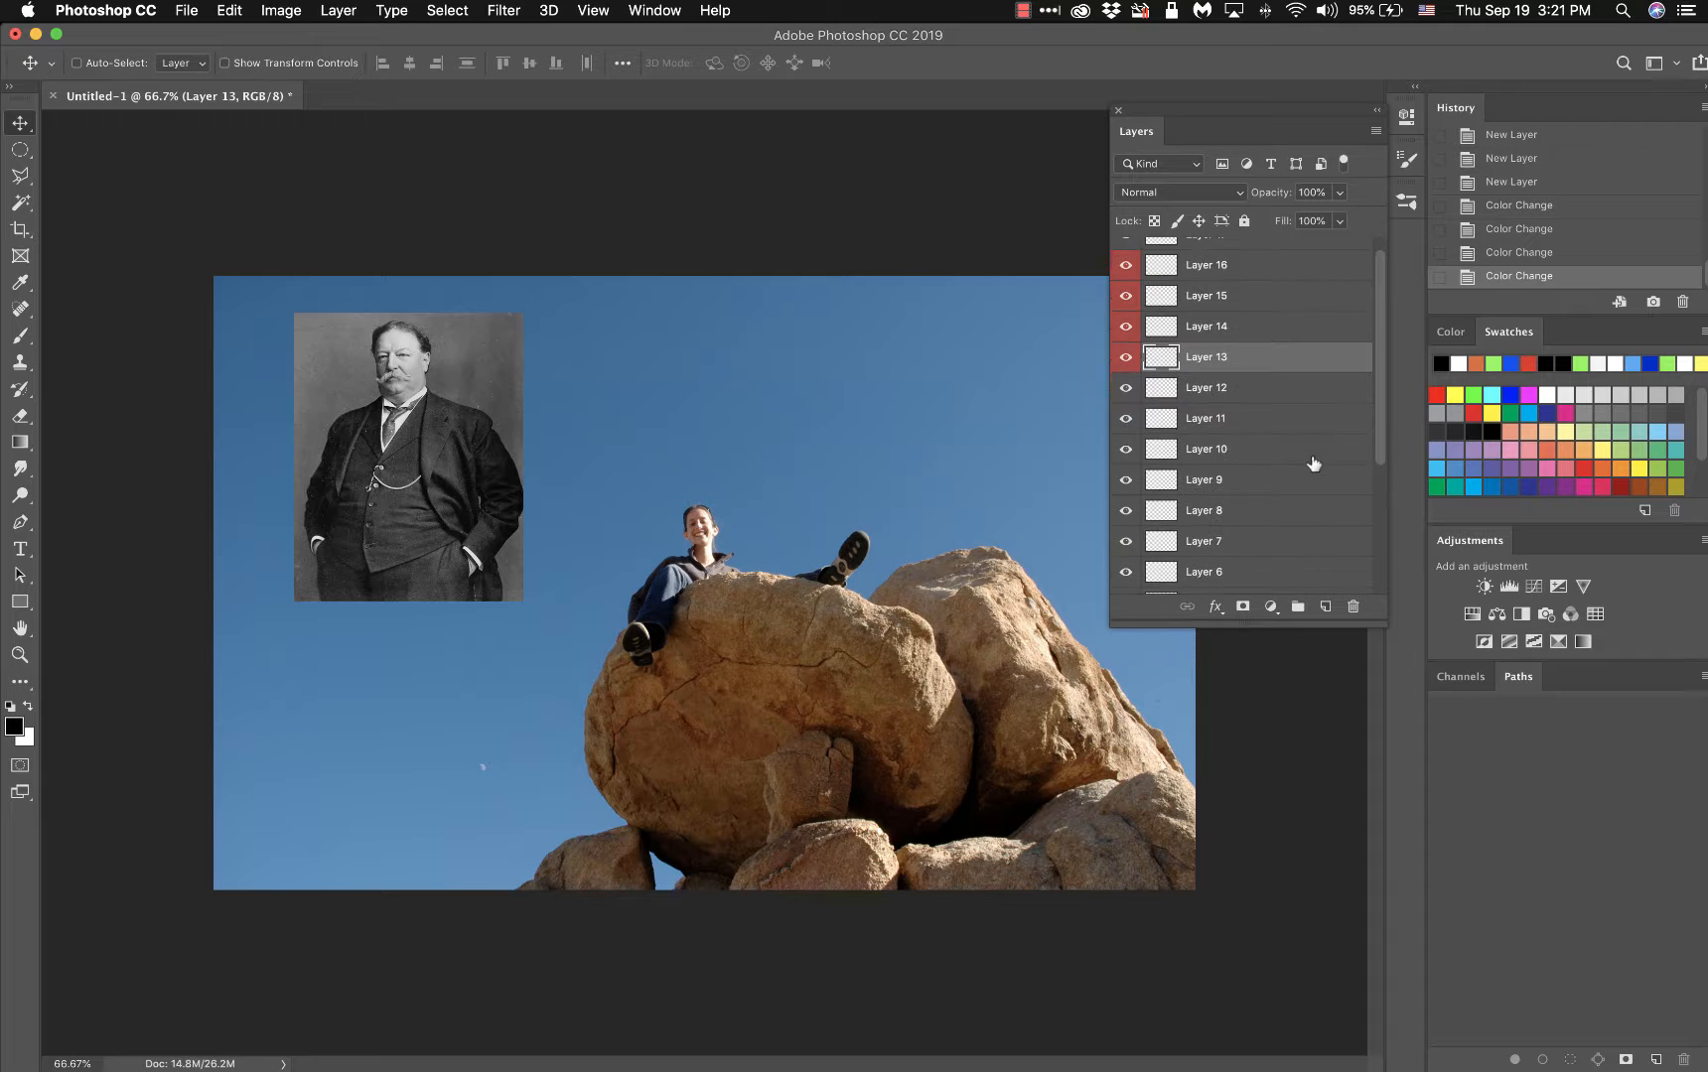
right_click(1268, 452)
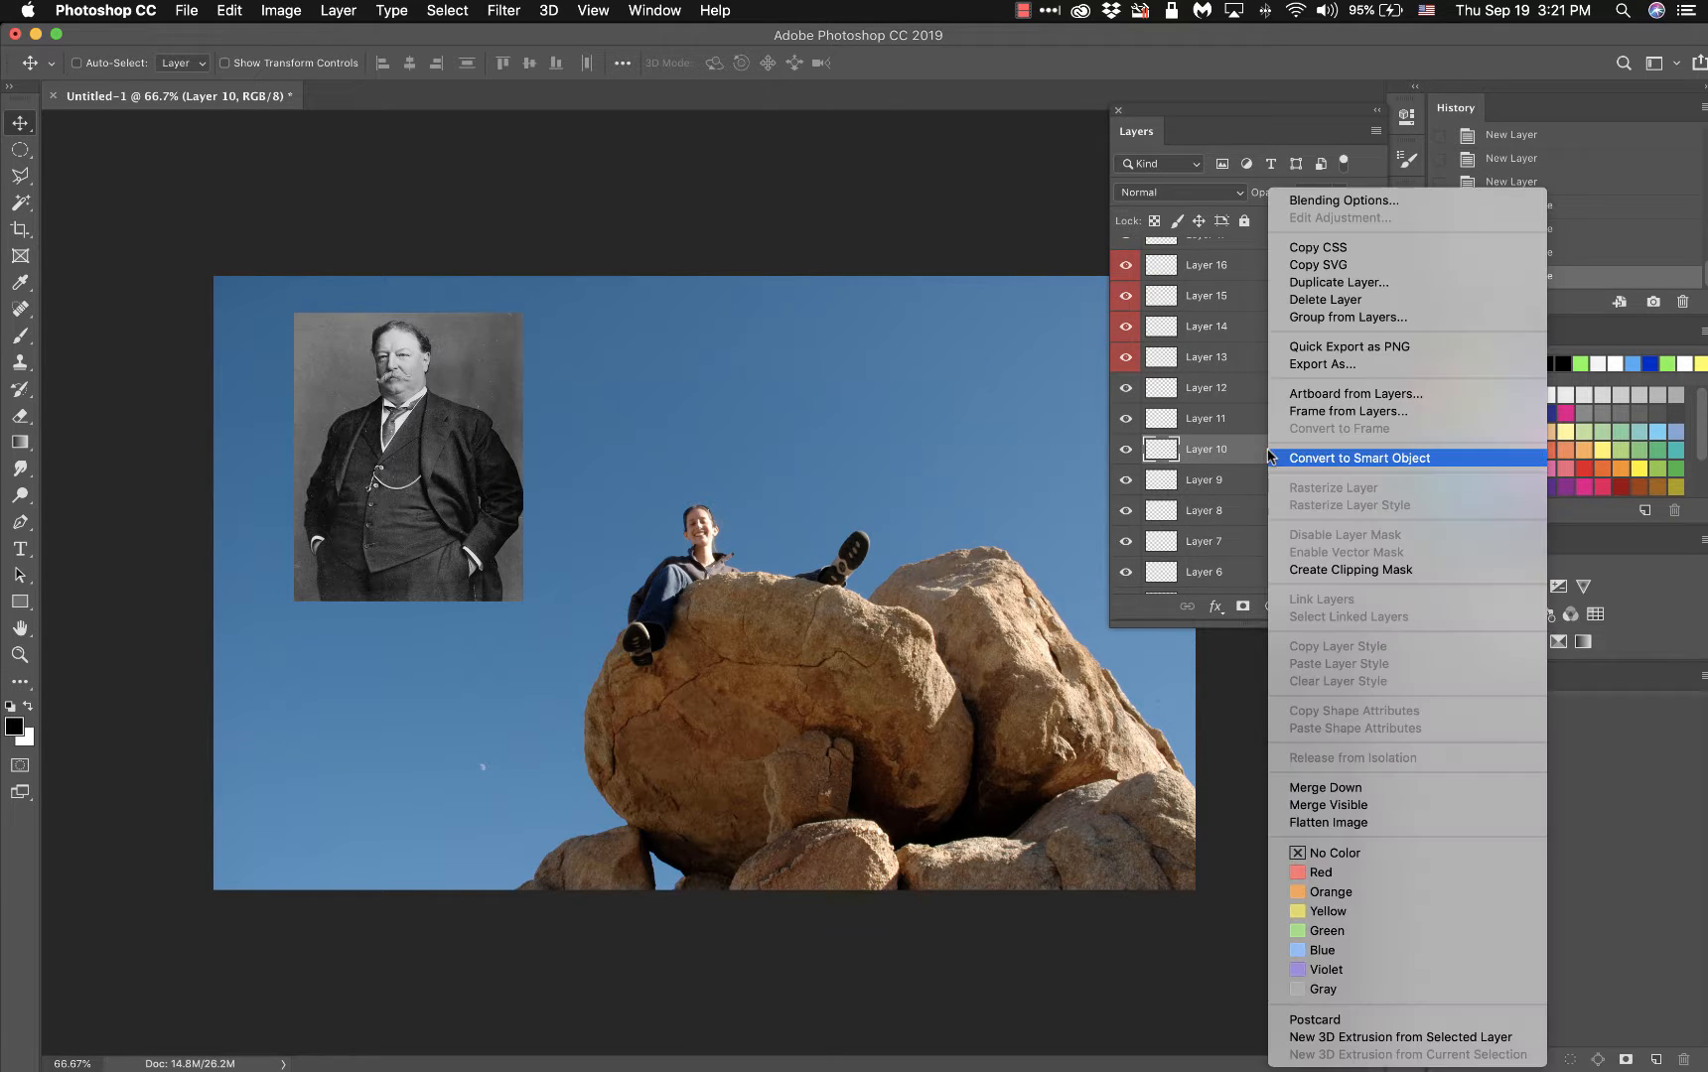
left_click(1362, 931)
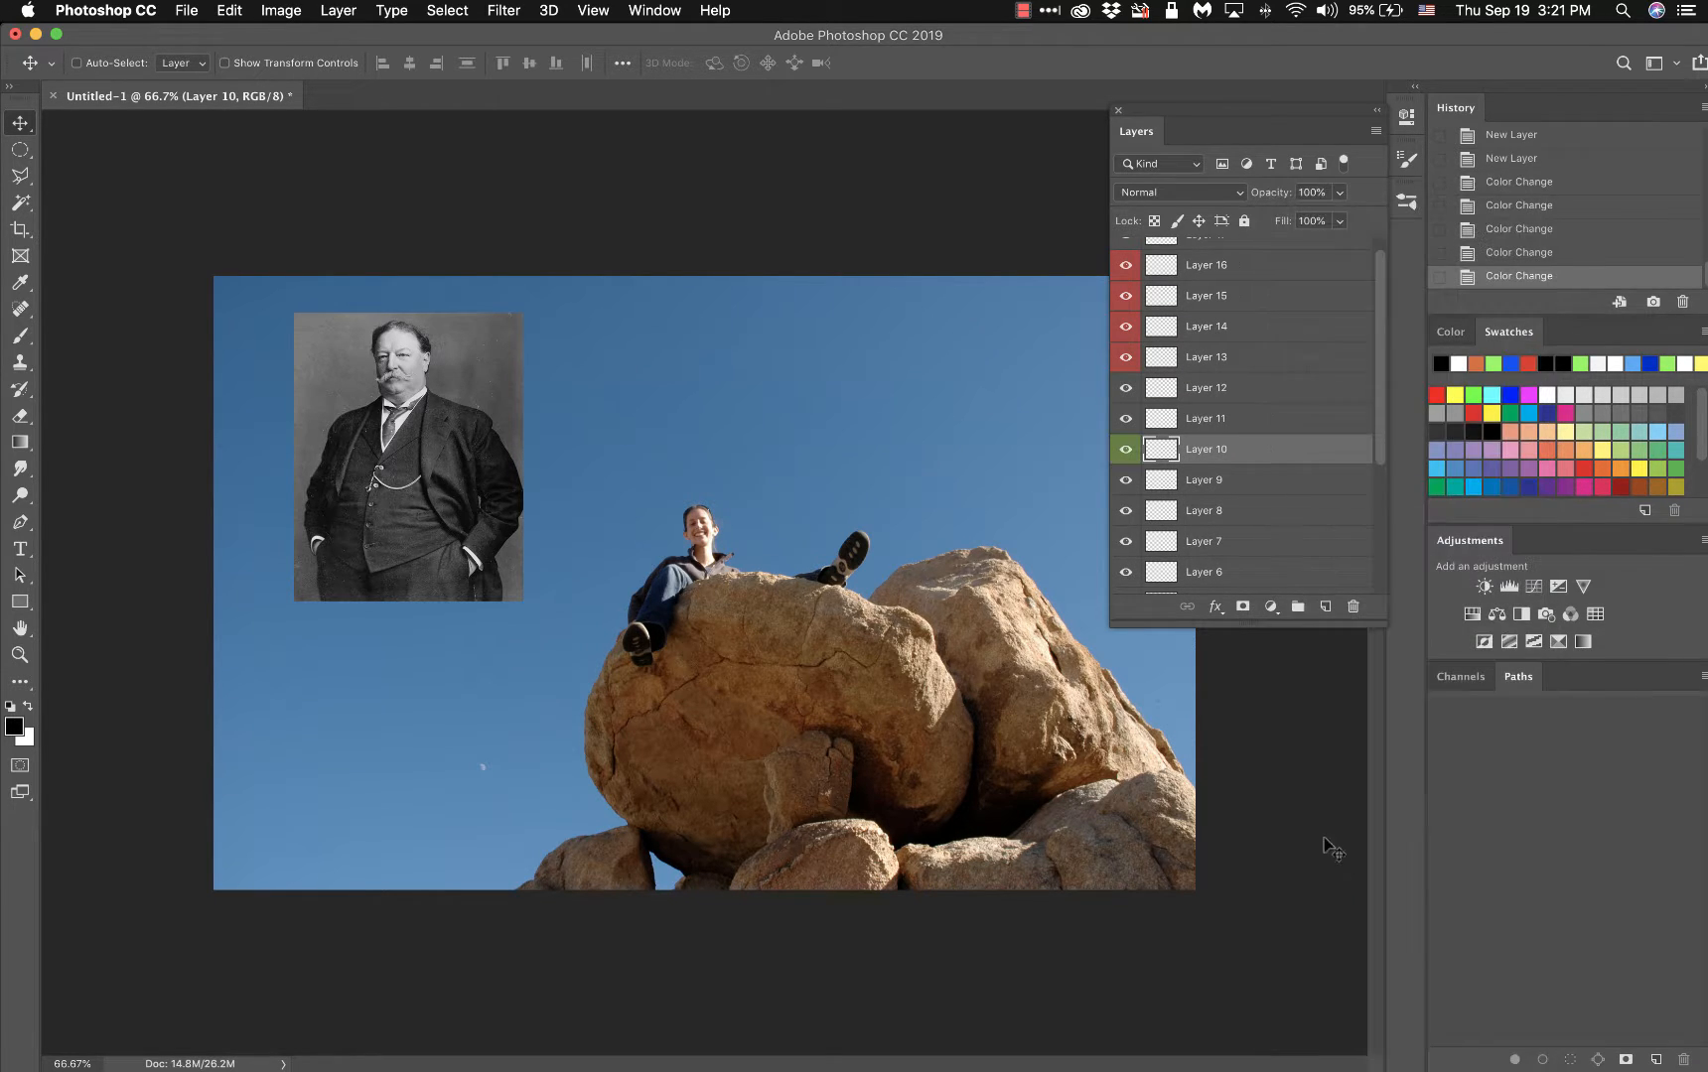
right_click(1266, 479)
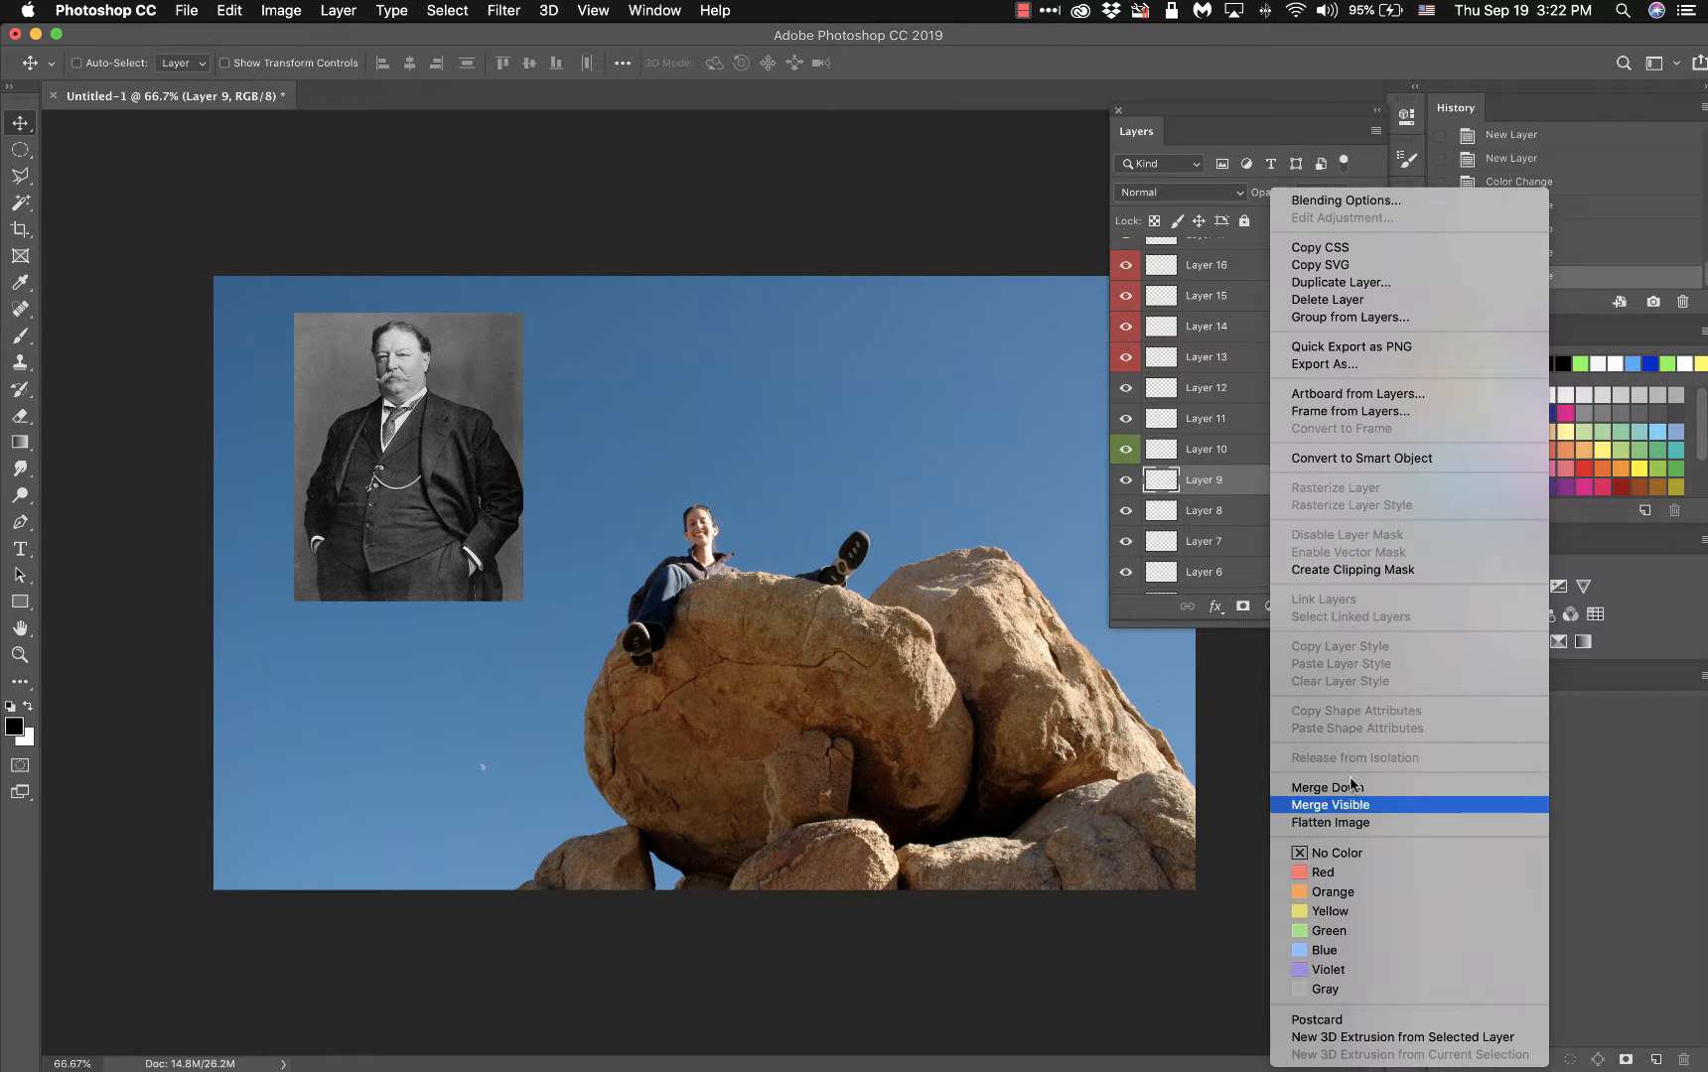
left_click(1342, 934)
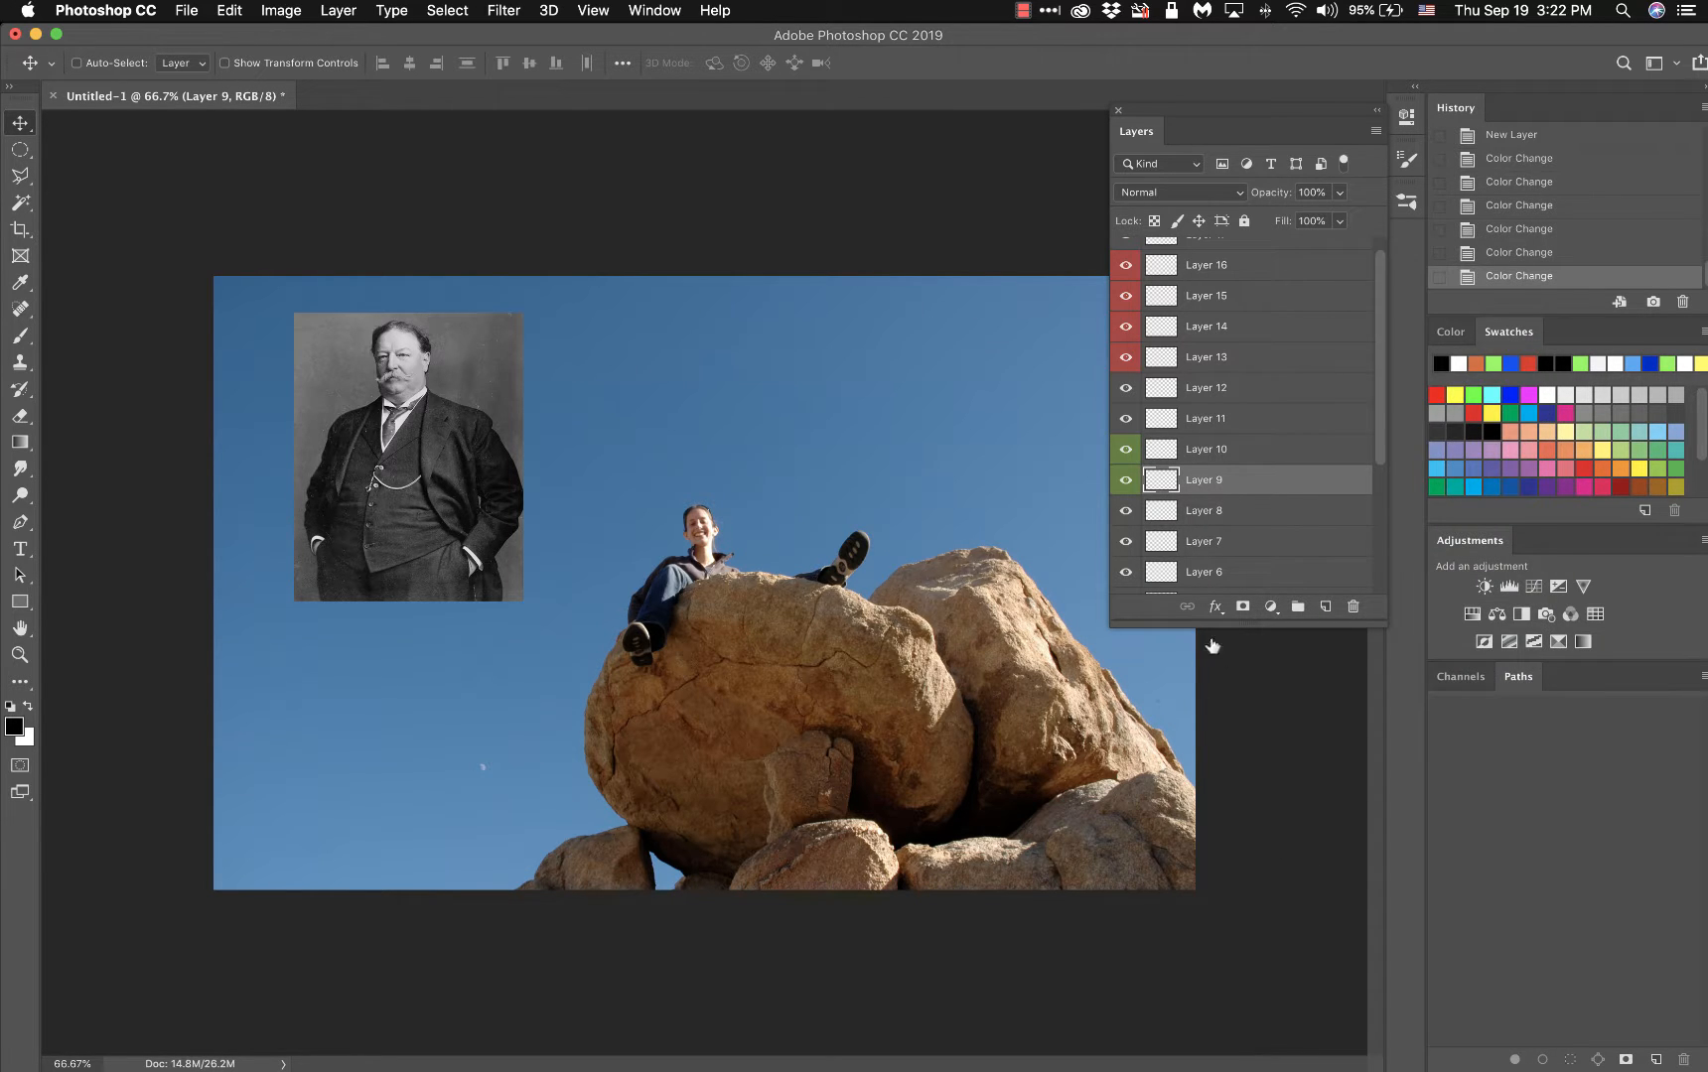
right_click(1253, 511)
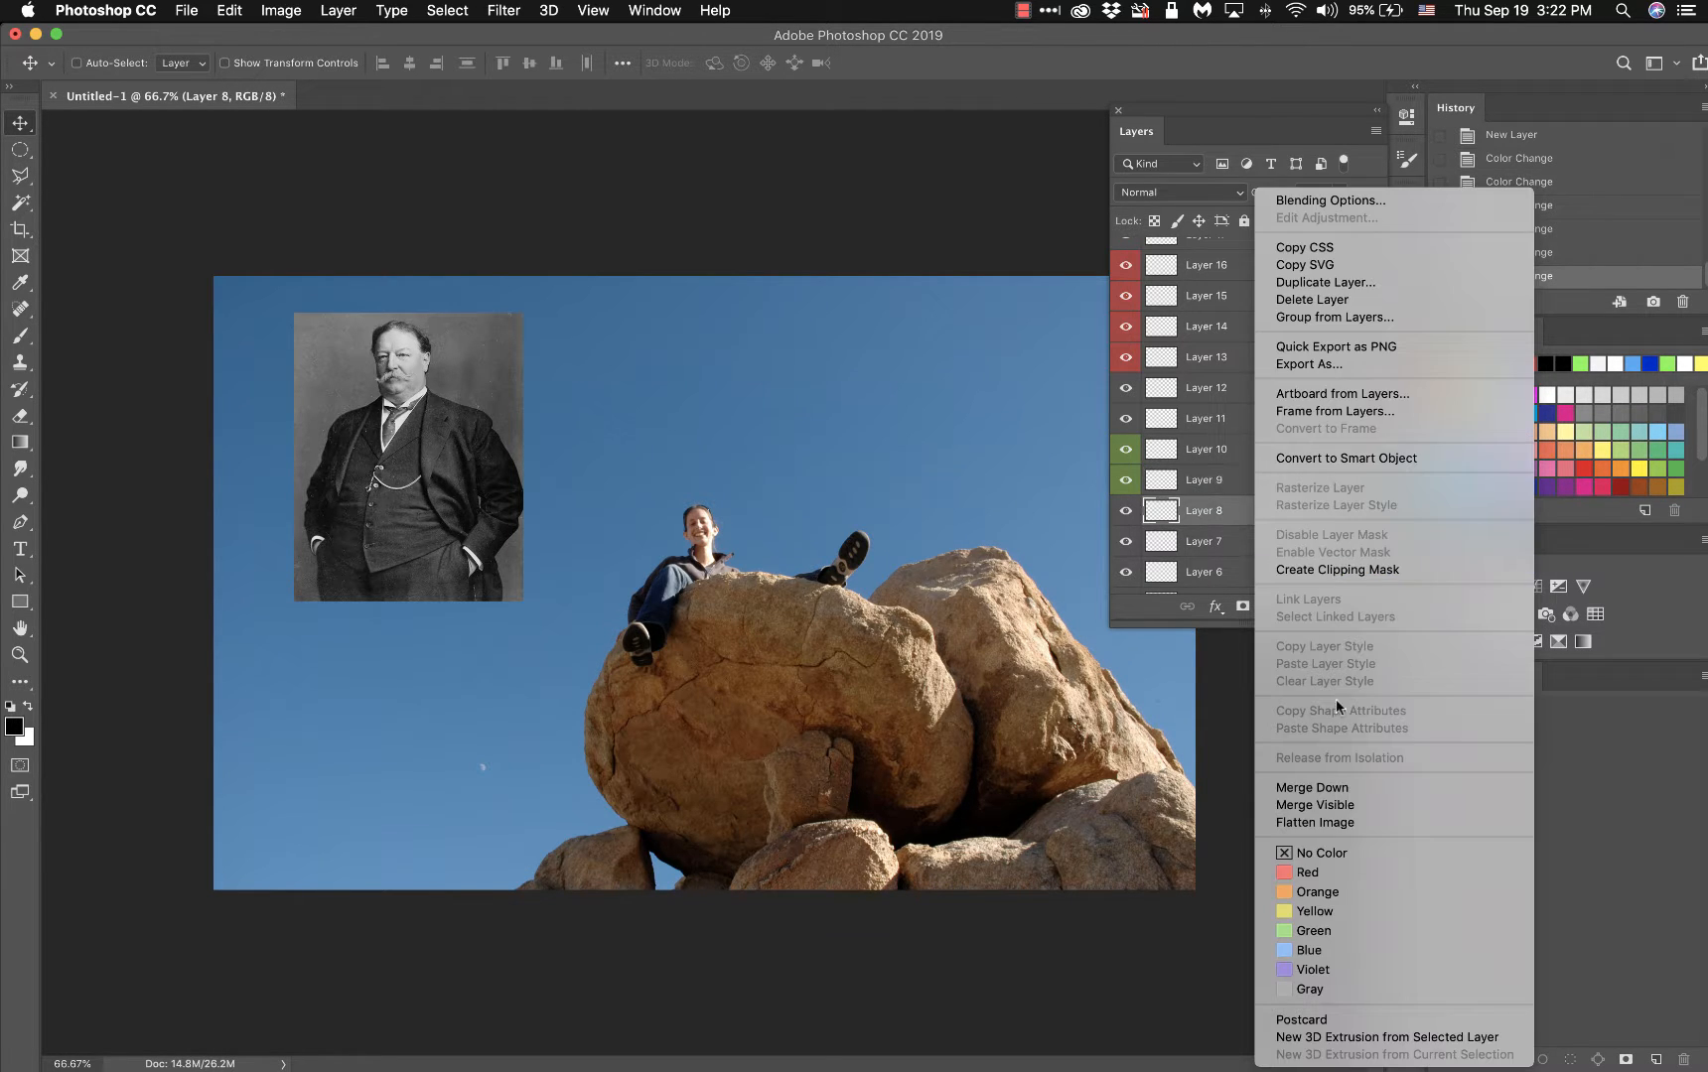
left_click(1339, 929)
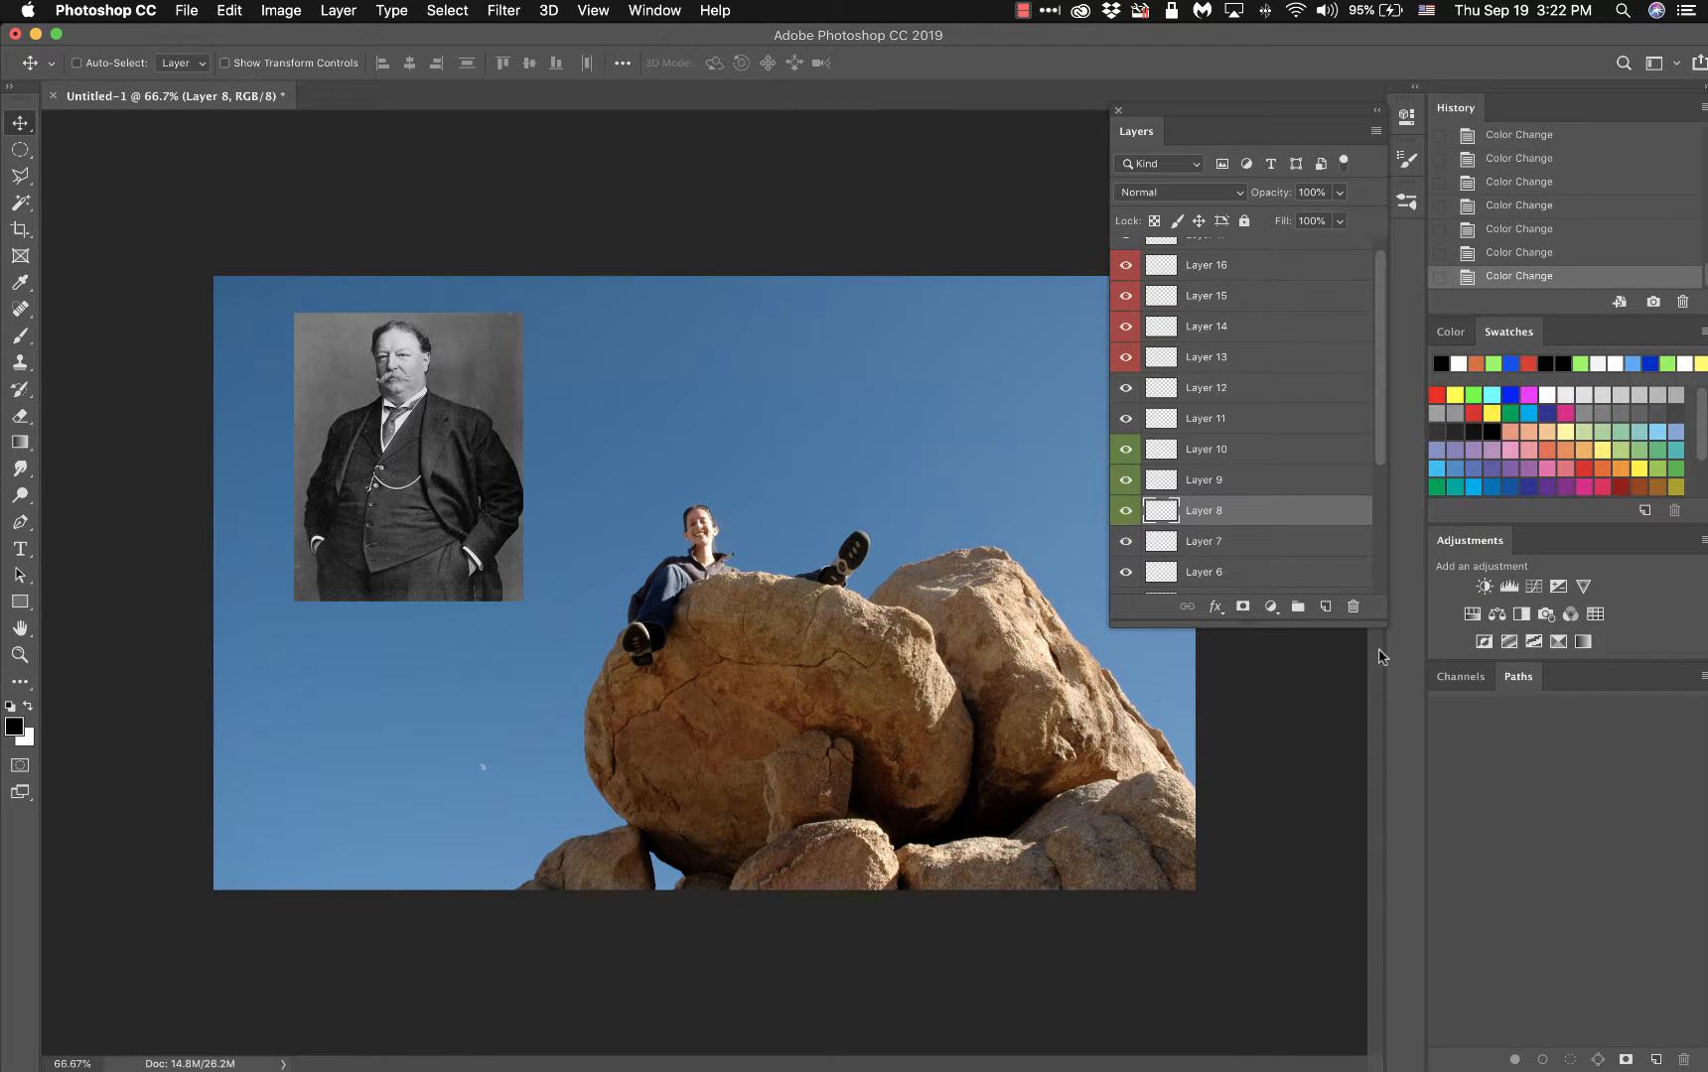
- Try adding an empty layer group directly above Layer 16, and undo it
scroll(1278, 516, "up", 2)
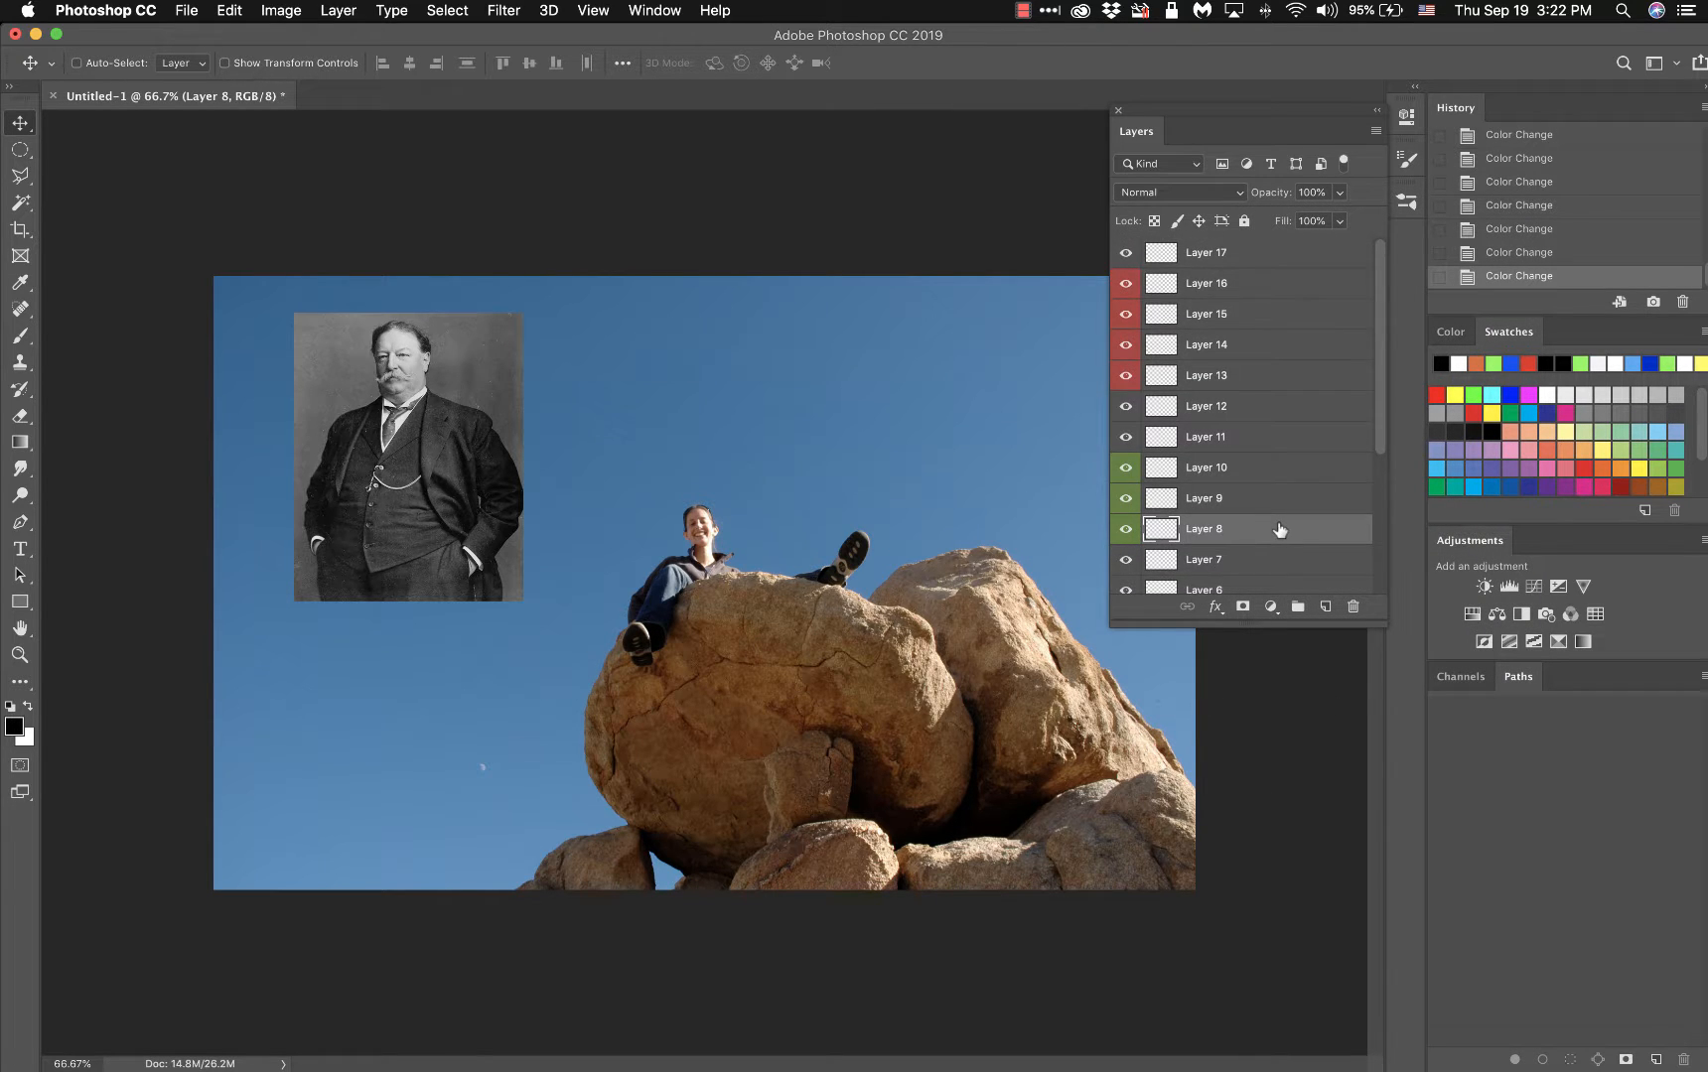
scroll(1278, 530, "down", 5)
scroll(1278, 526, "up", 5)
left_click(1233, 295)
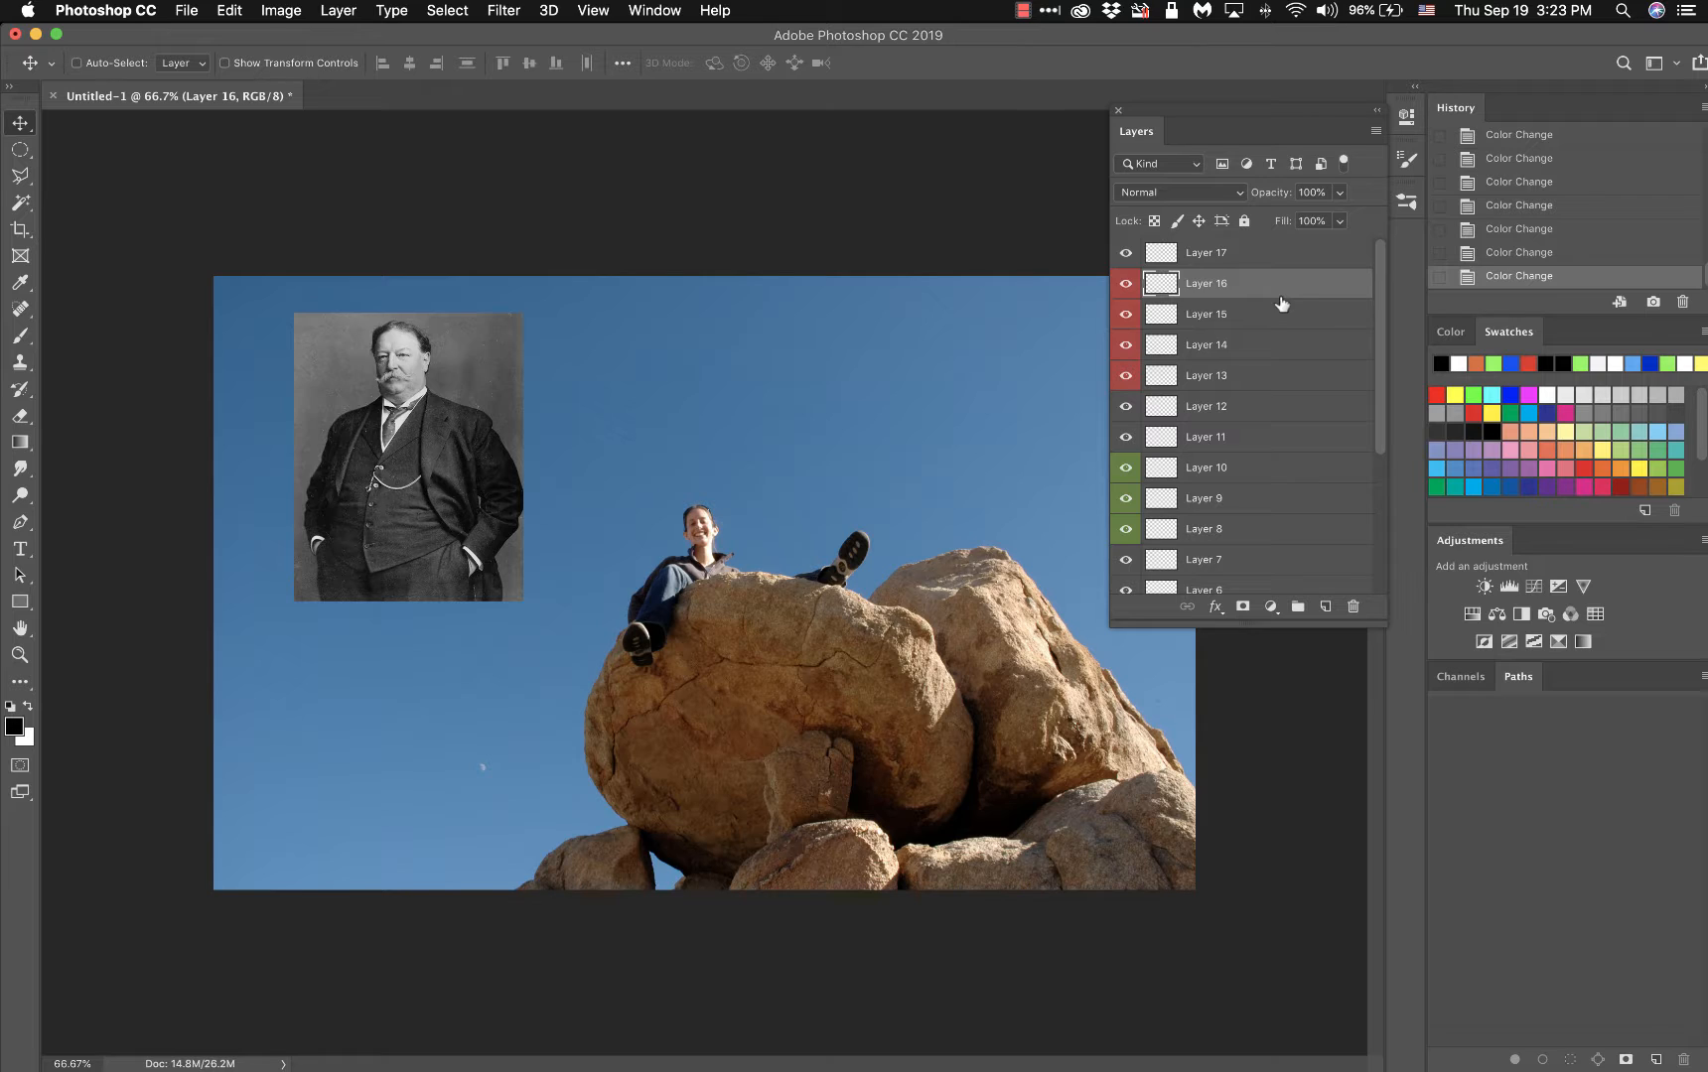
left_click(1297, 608)
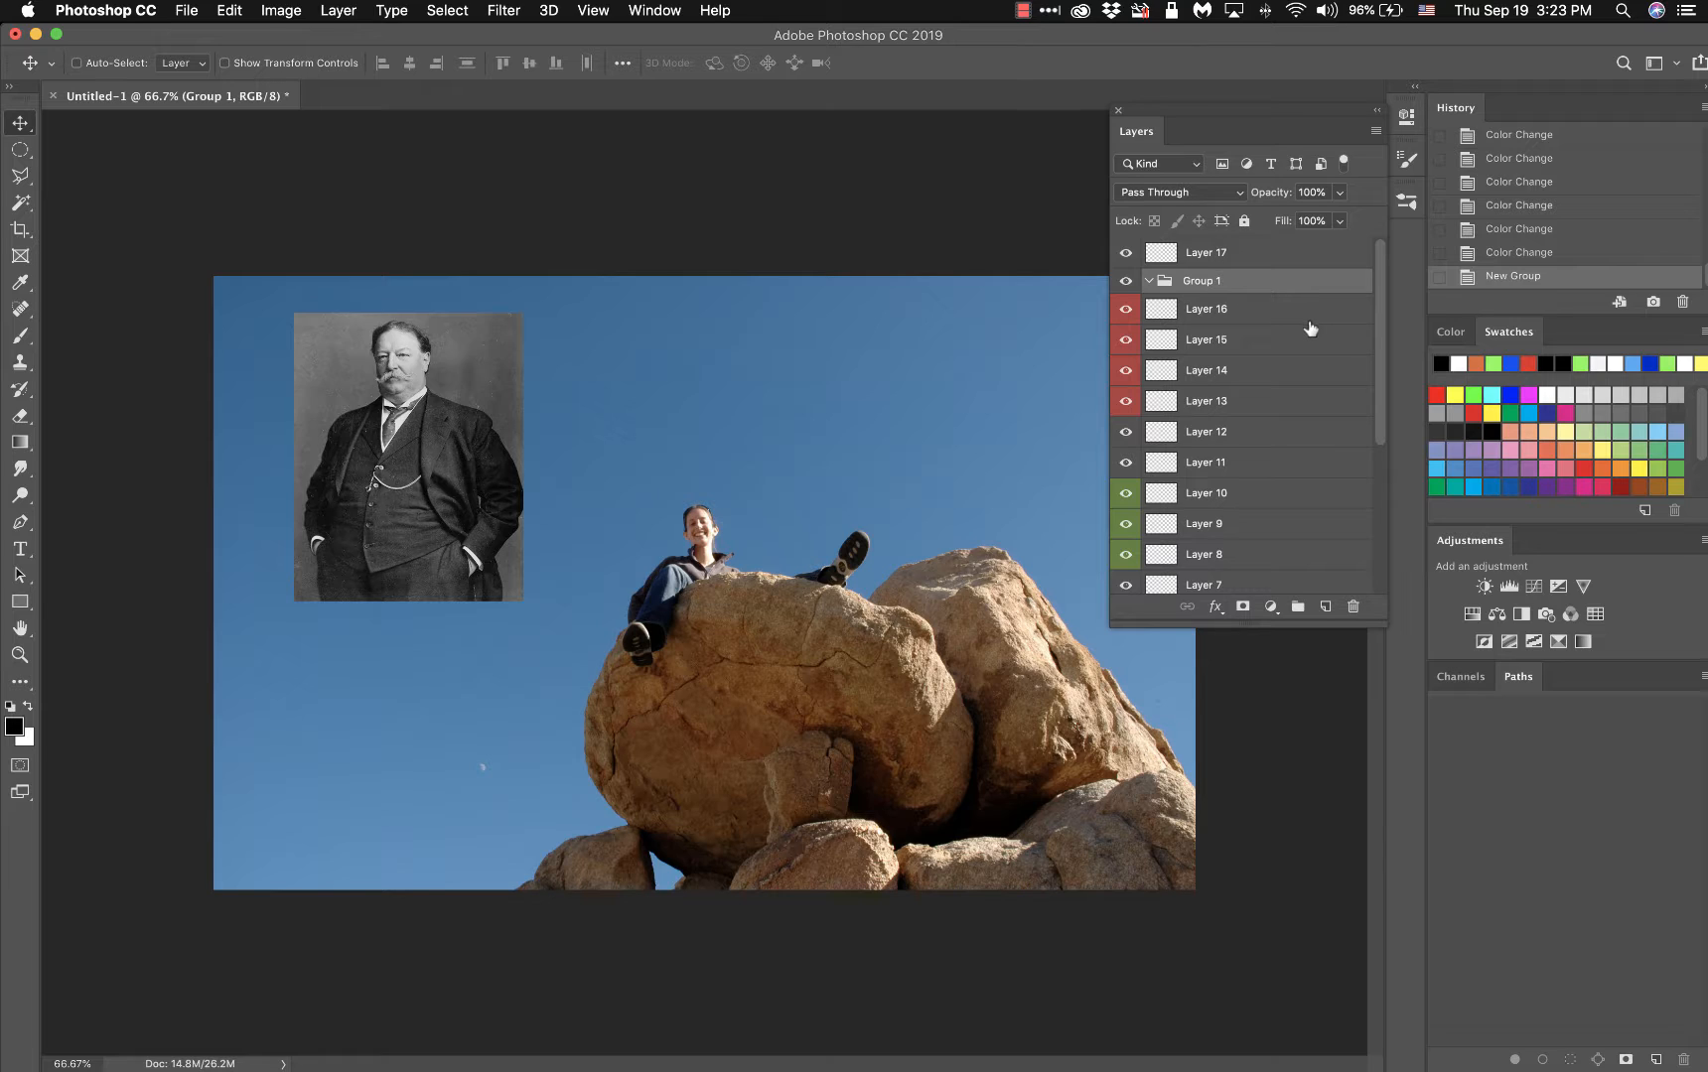
key("super")
key("super+z")
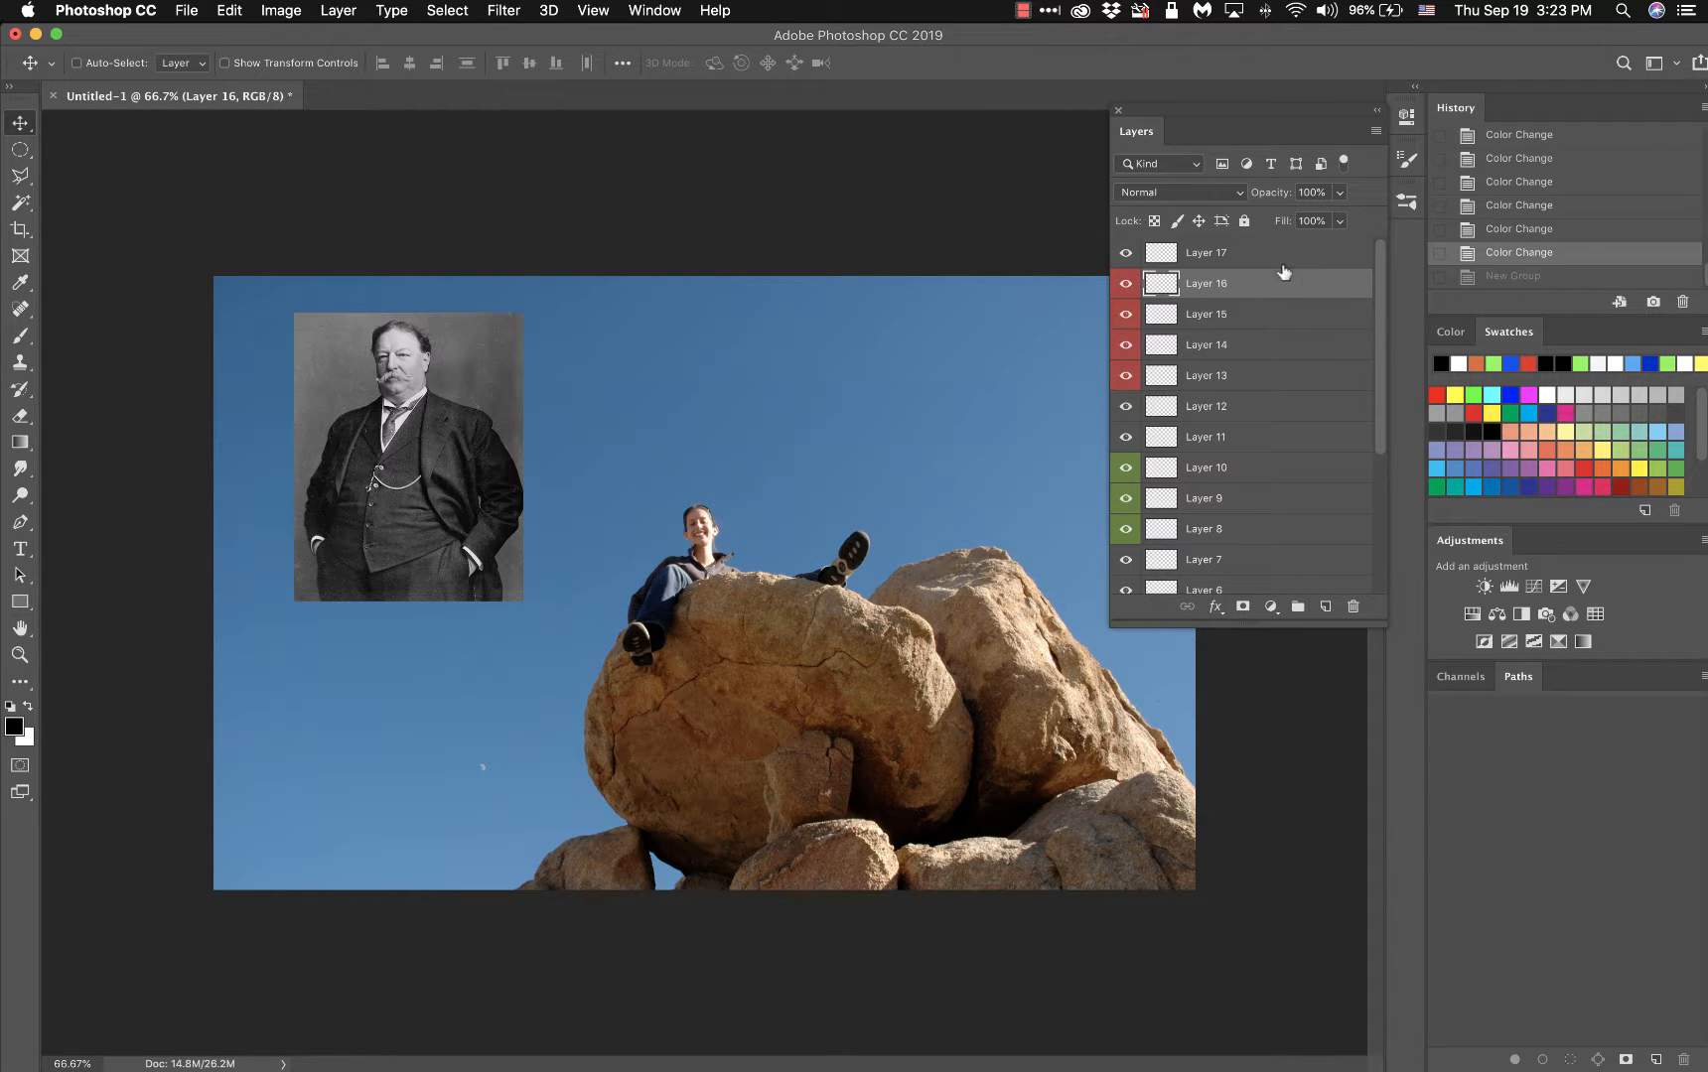
- Try adding a blank layer directly above Layer 14, and undo it
left_click(1255, 326)
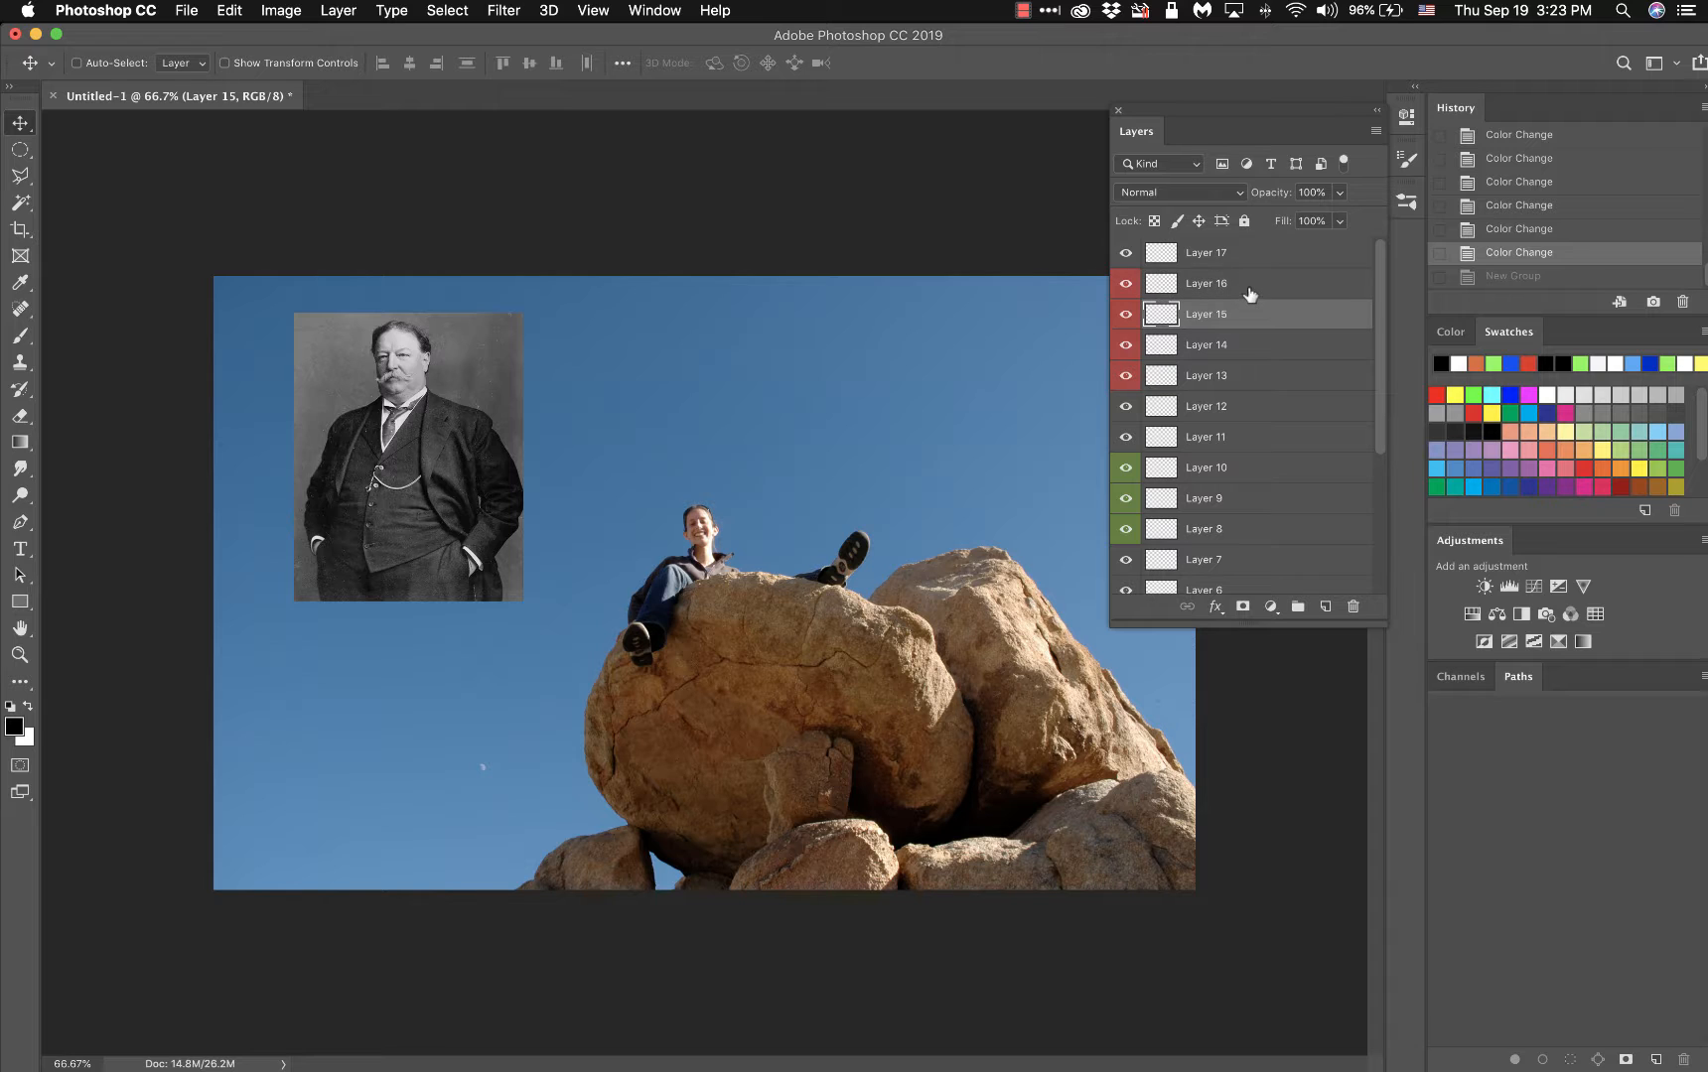
left_click(1251, 294)
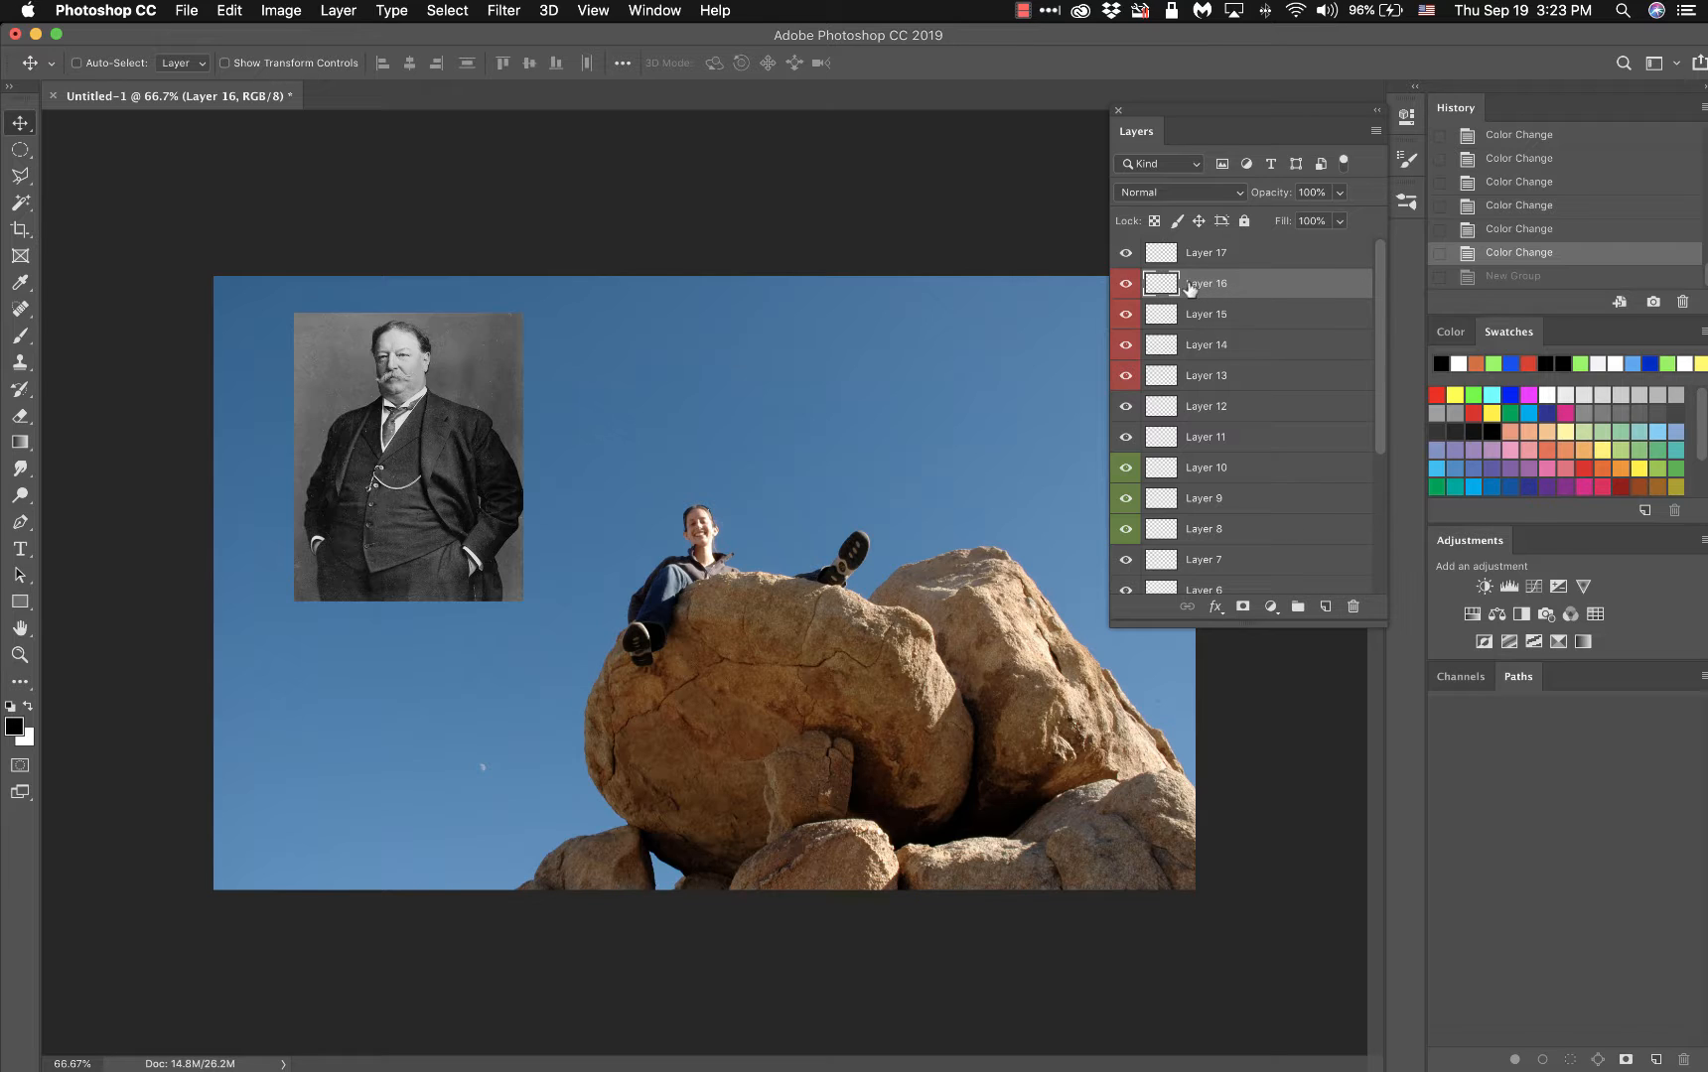
left_click(1246, 350)
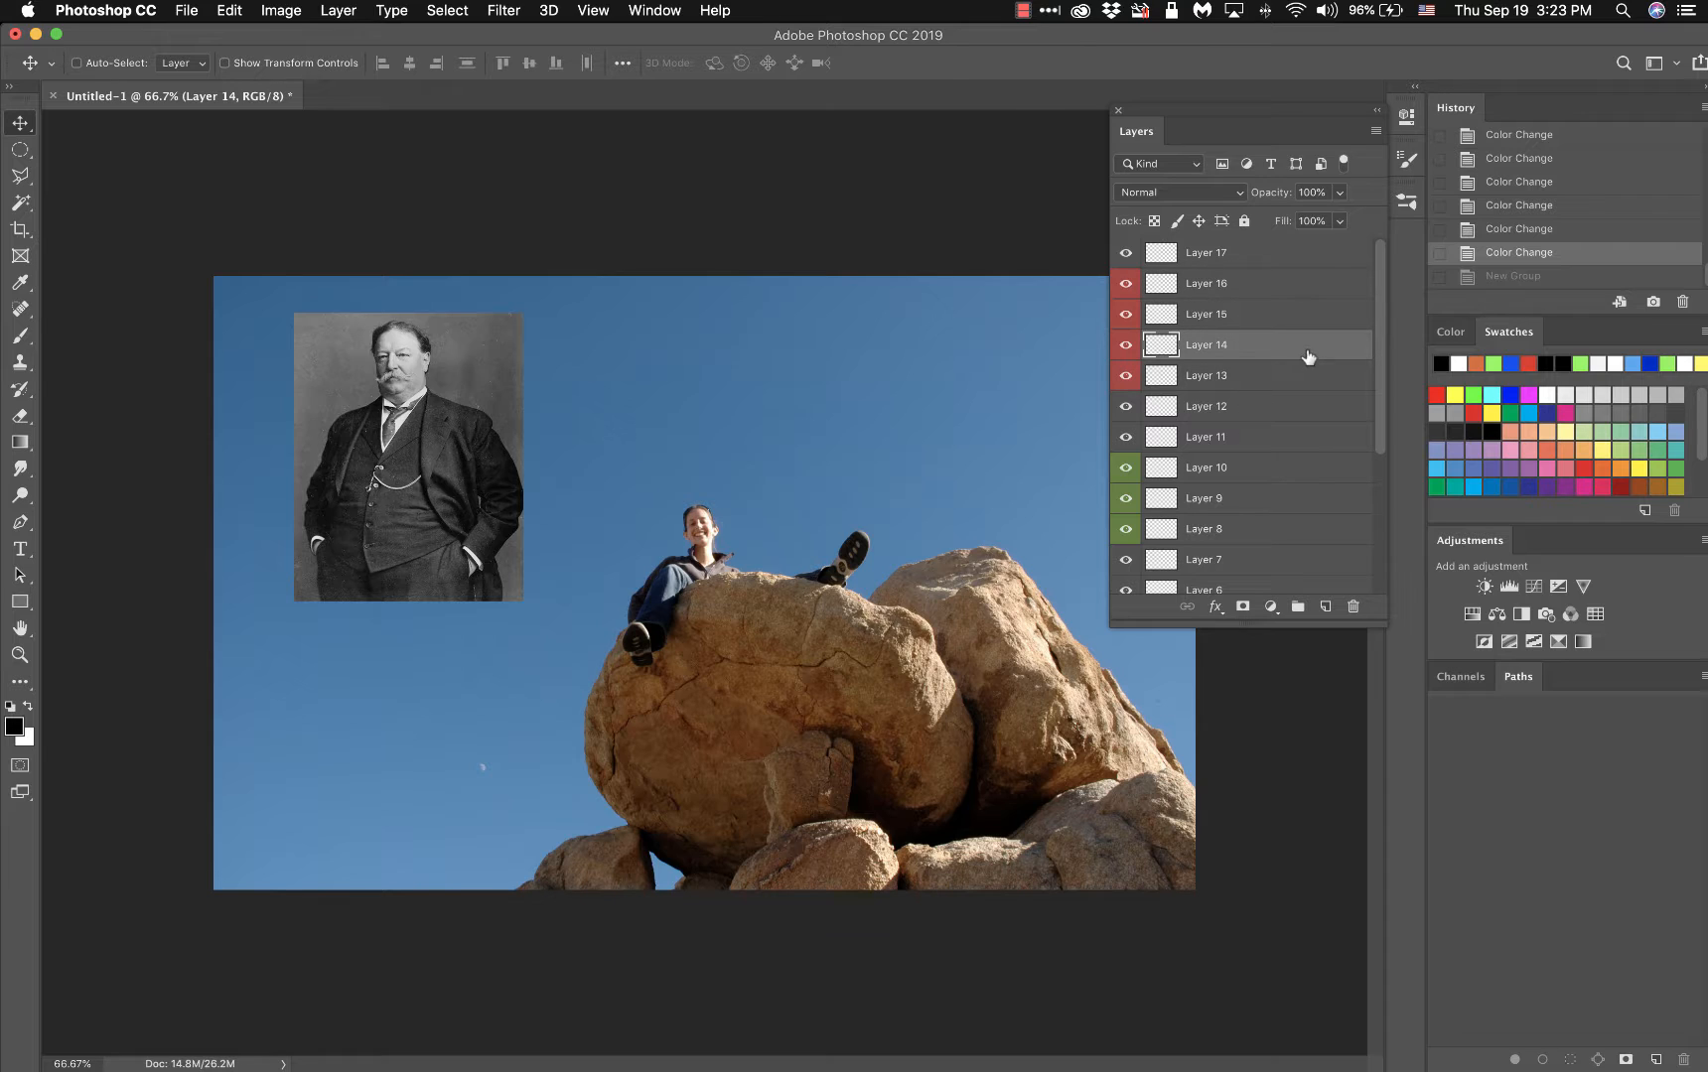
left_click(1325, 605)
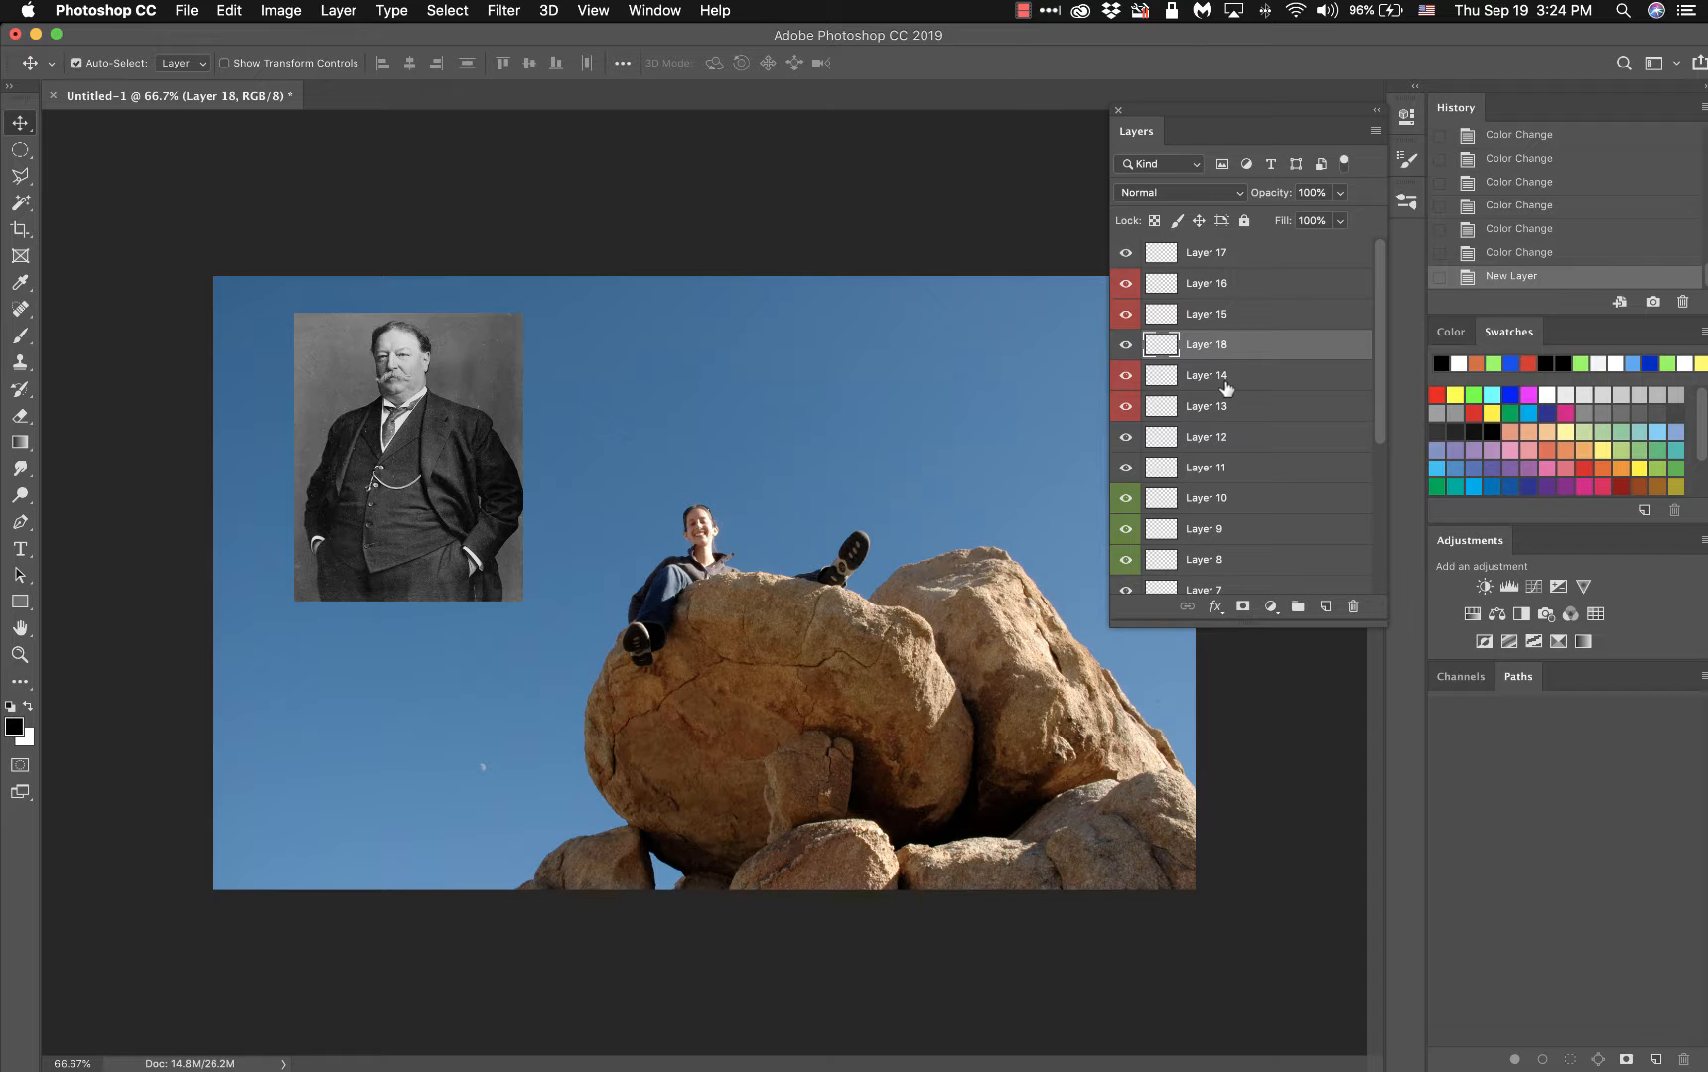
key("super+z")
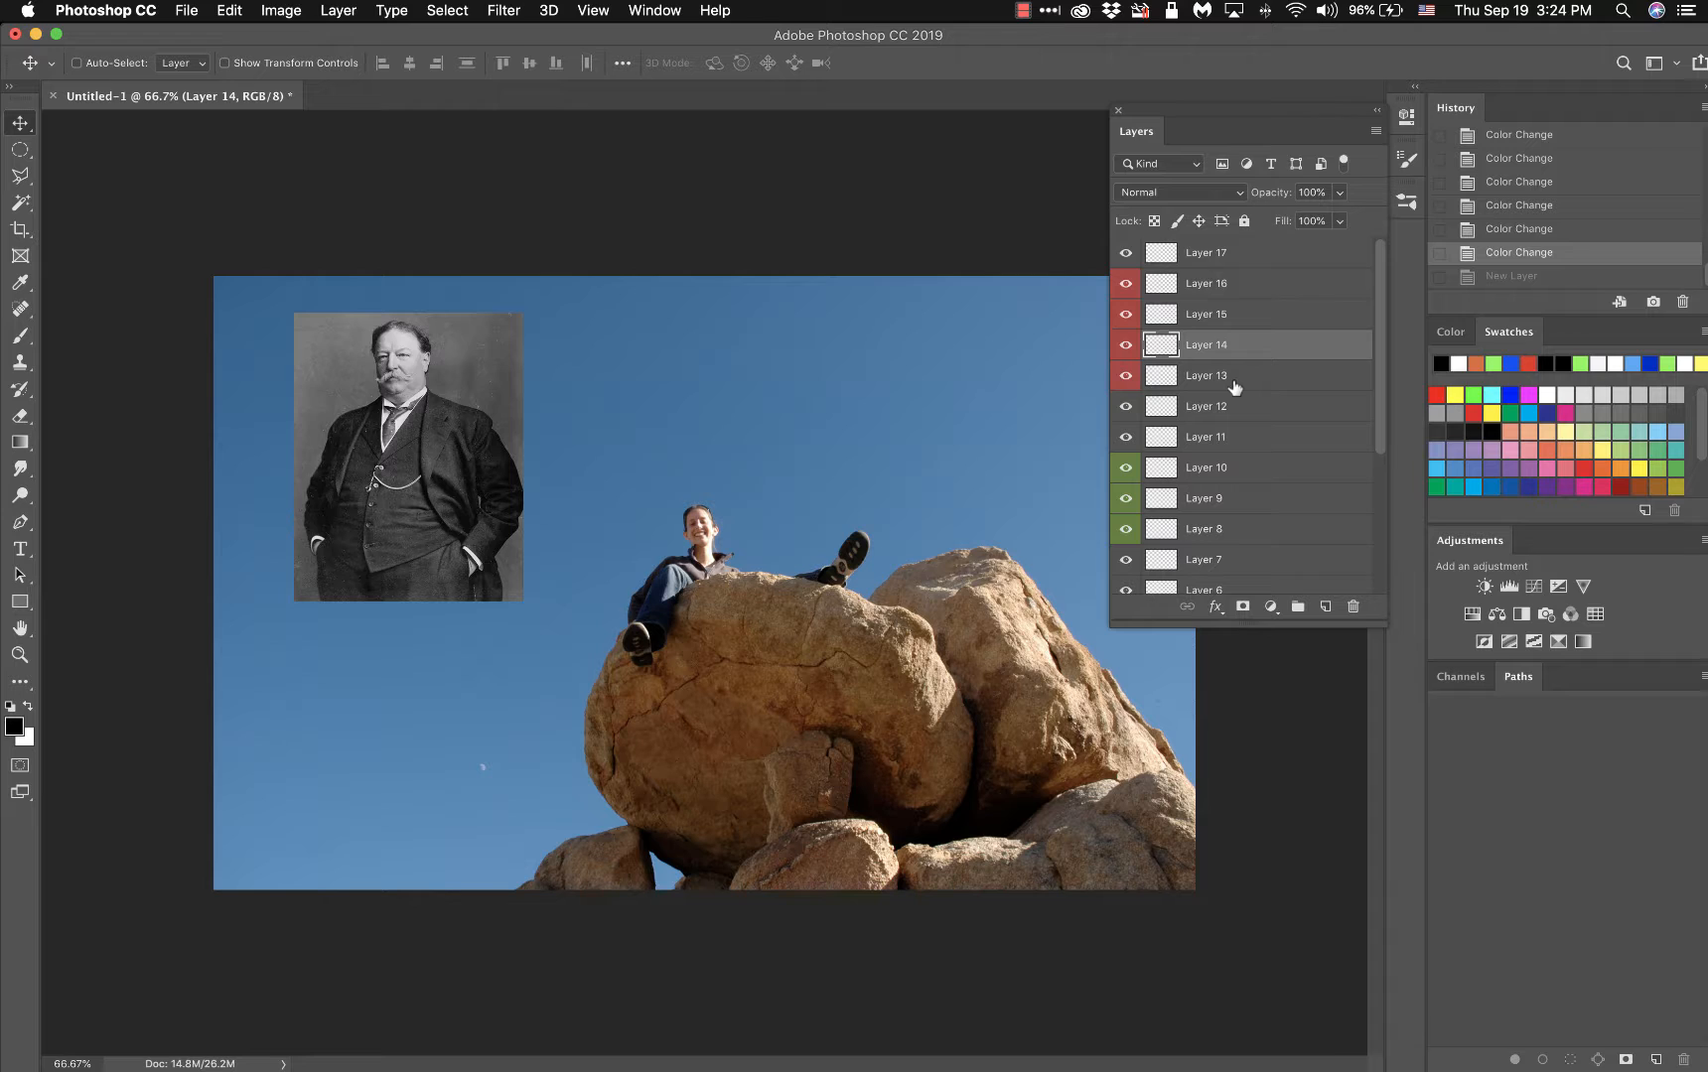
- Create a layer group above Layer 16 and move the four red-labeled layers into it, ordered 13, 15, 14, 16 from the top
left_click(1239, 289)
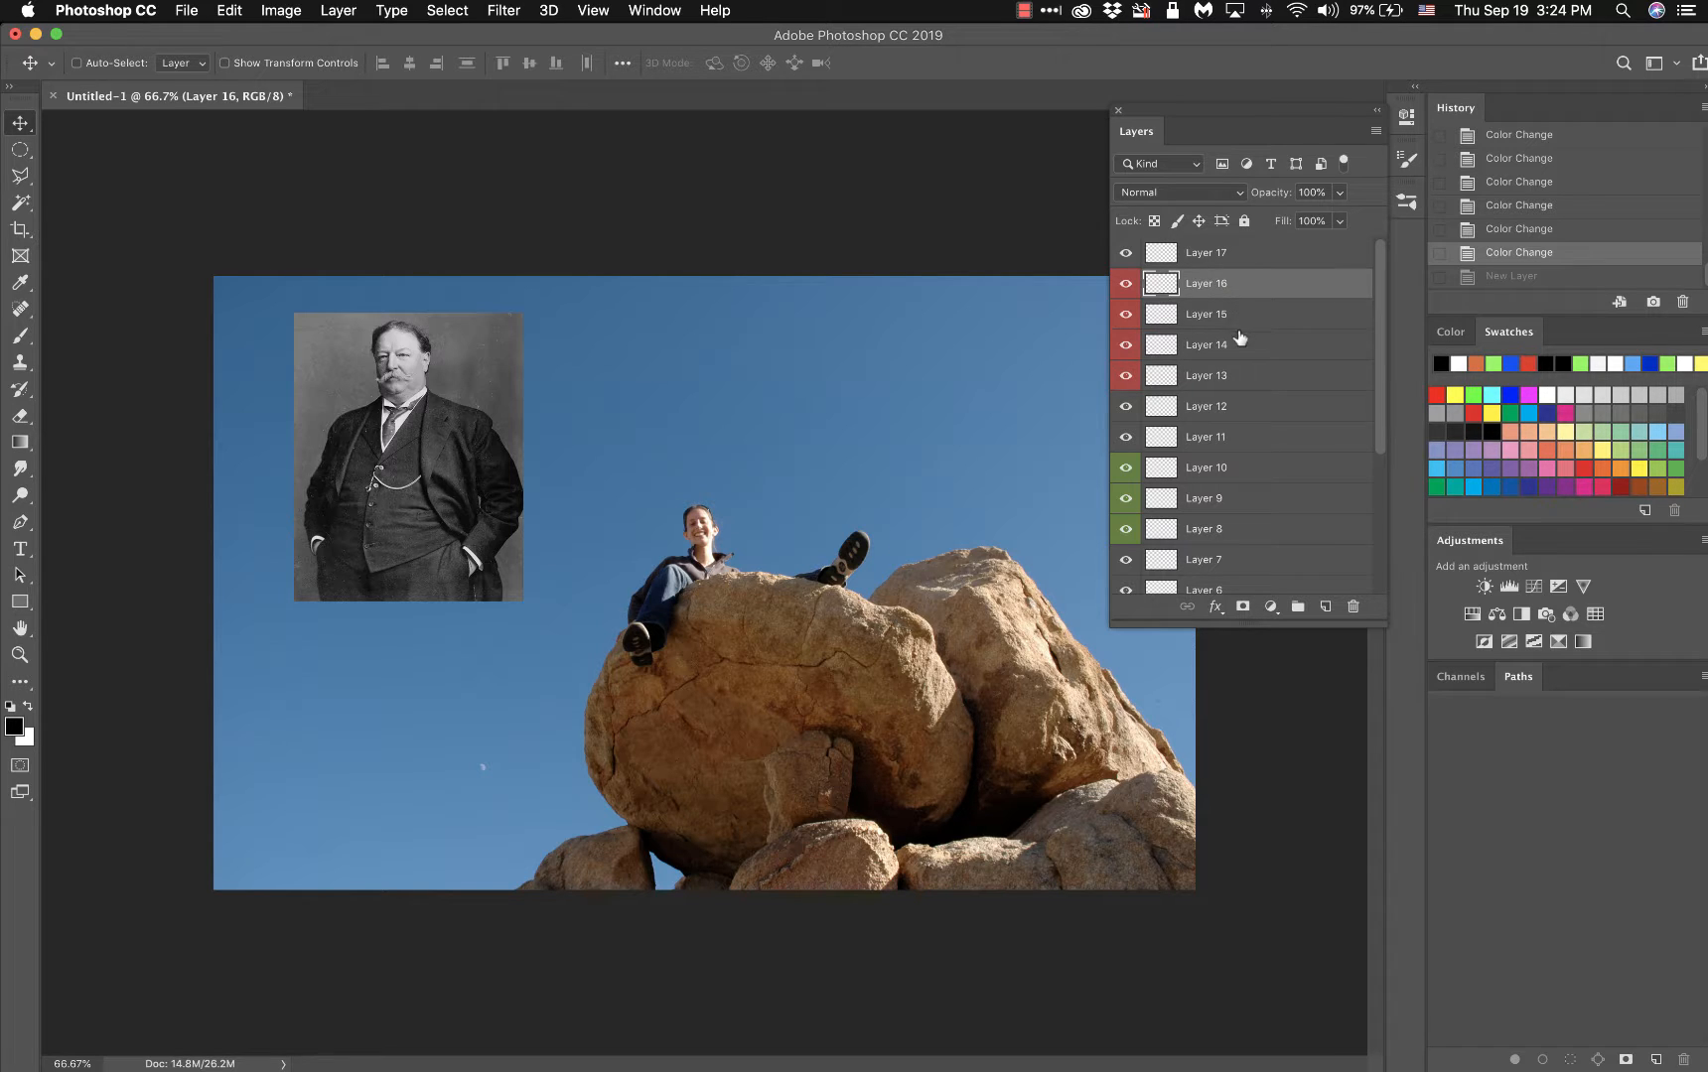
left_click(1298, 606)
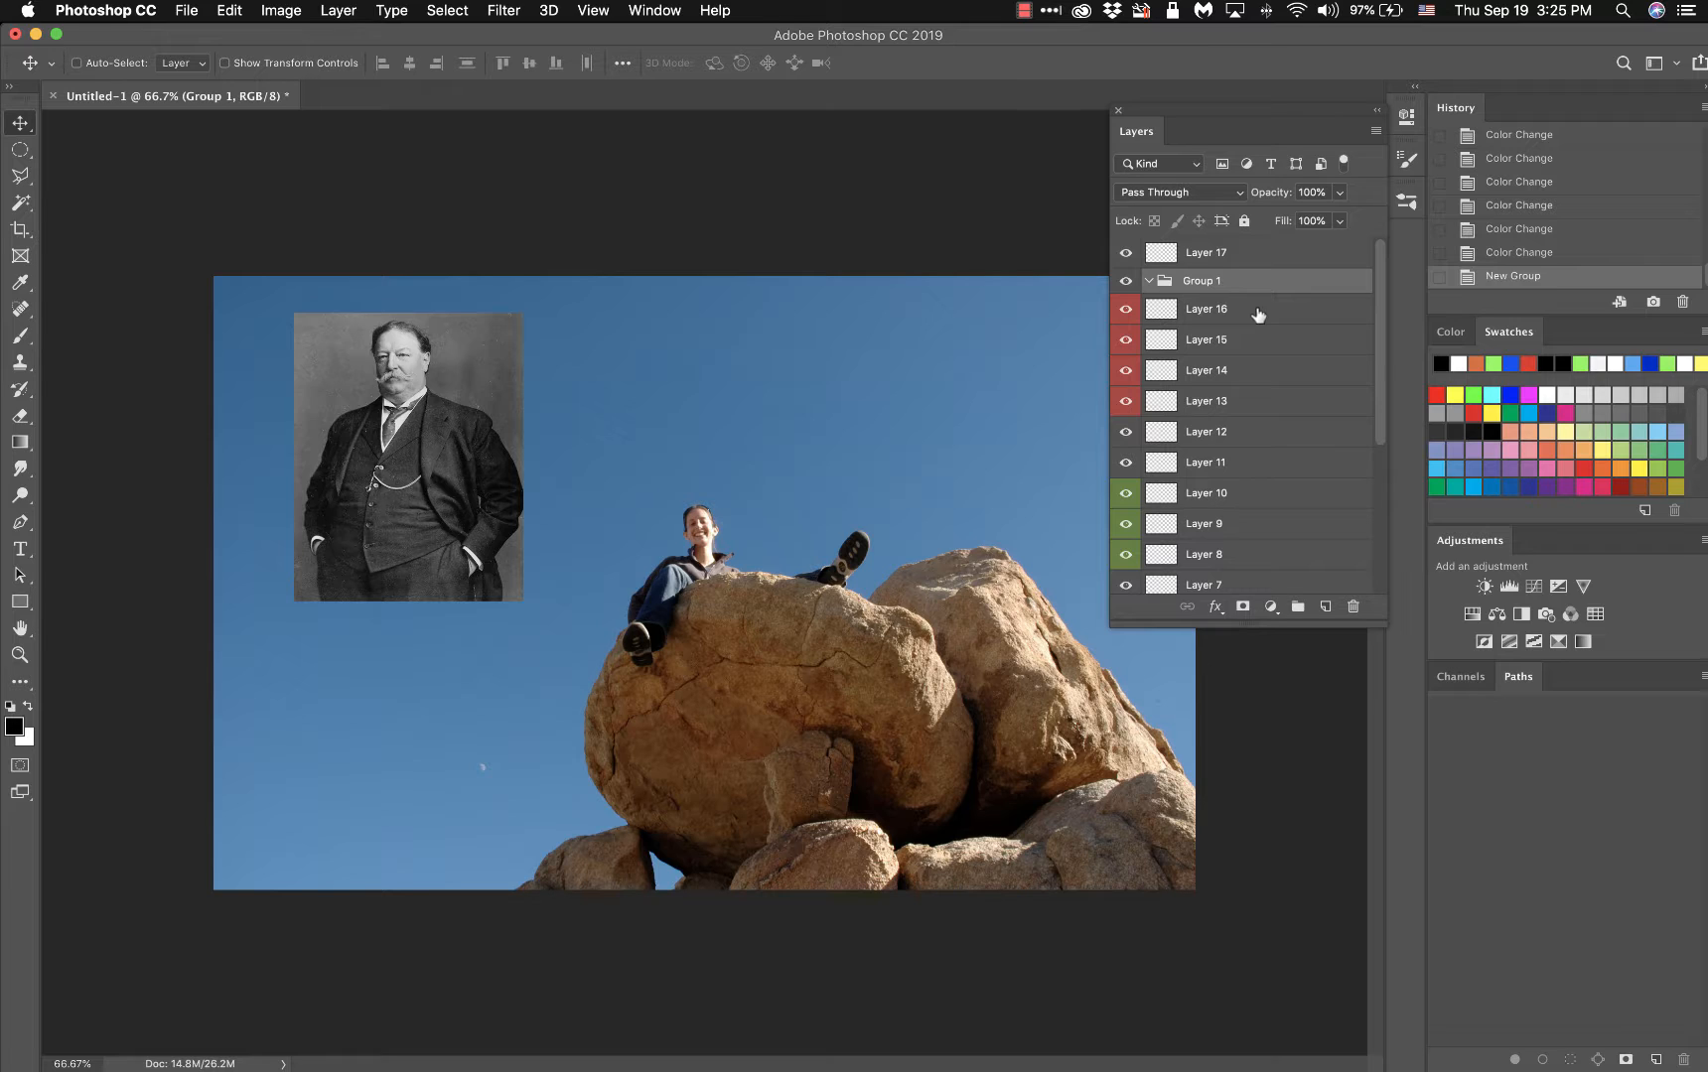
left_click_drag(1259, 314, 1230, 281)
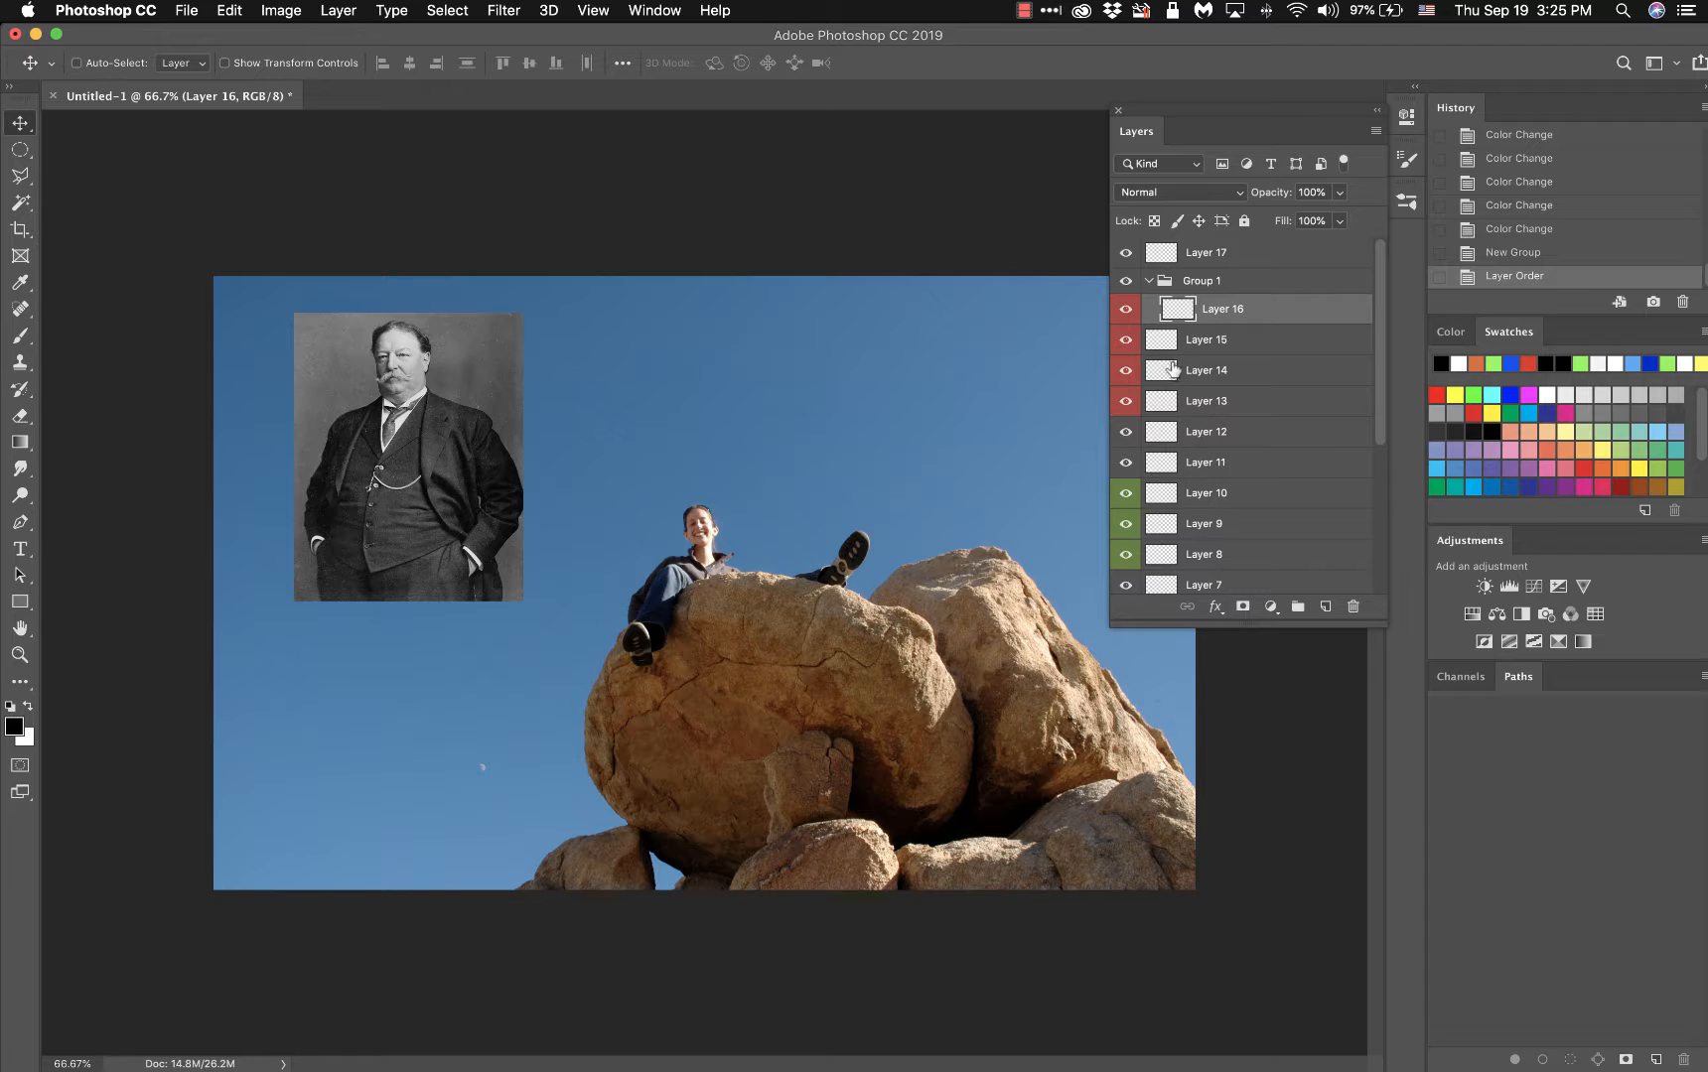
left_click_drag(1167, 347, 1199, 287)
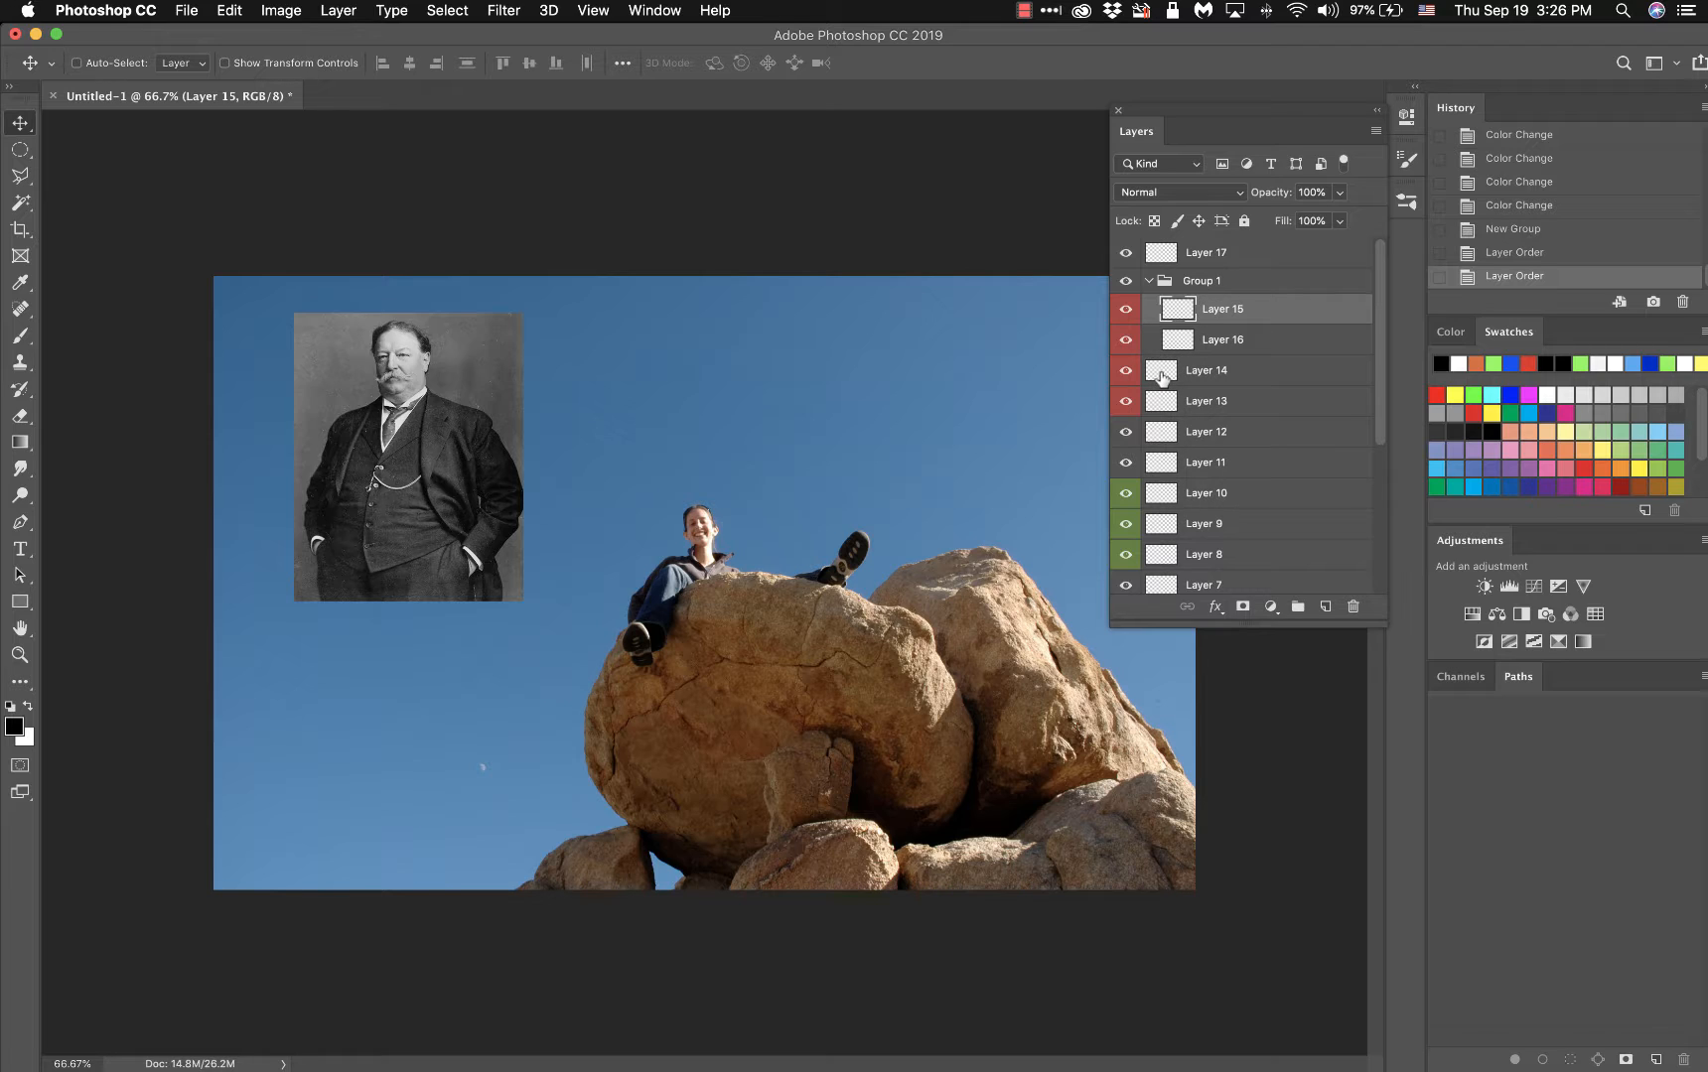
left_click_drag(1162, 377, 1178, 320)
left_click_drag(1178, 320, 1178, 326)
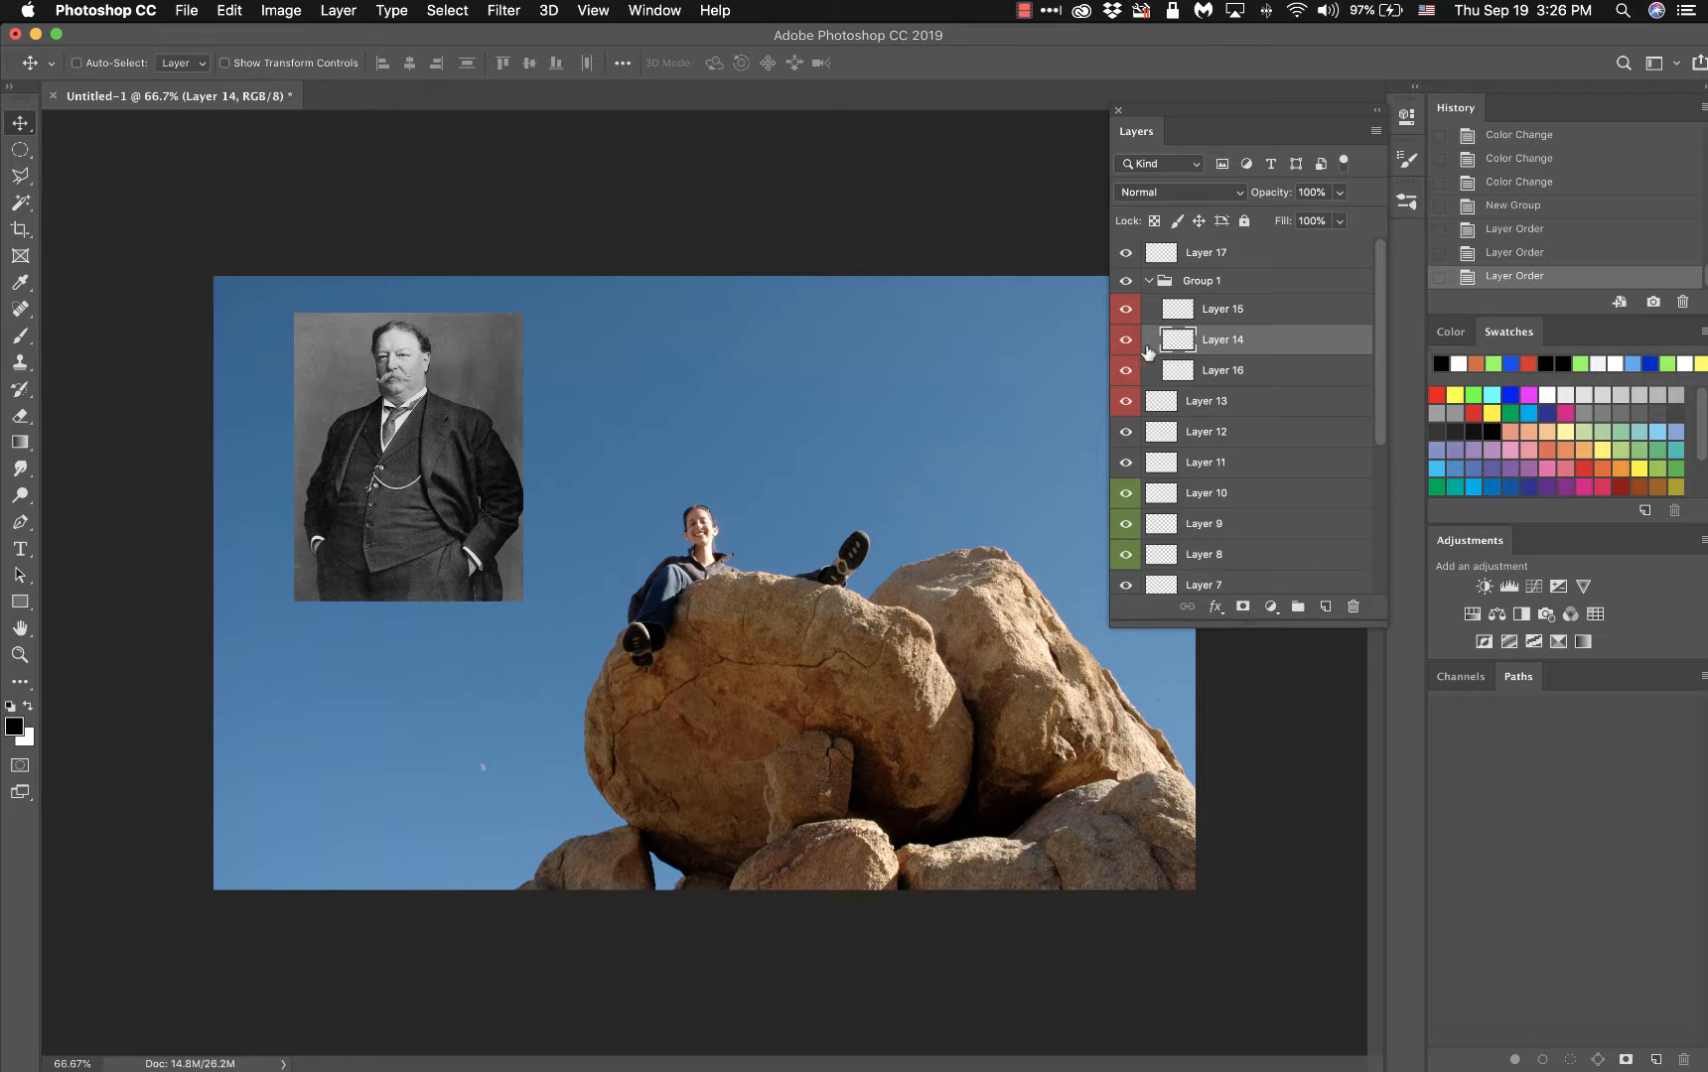
left_click_drag(1166, 402, 1169, 307)
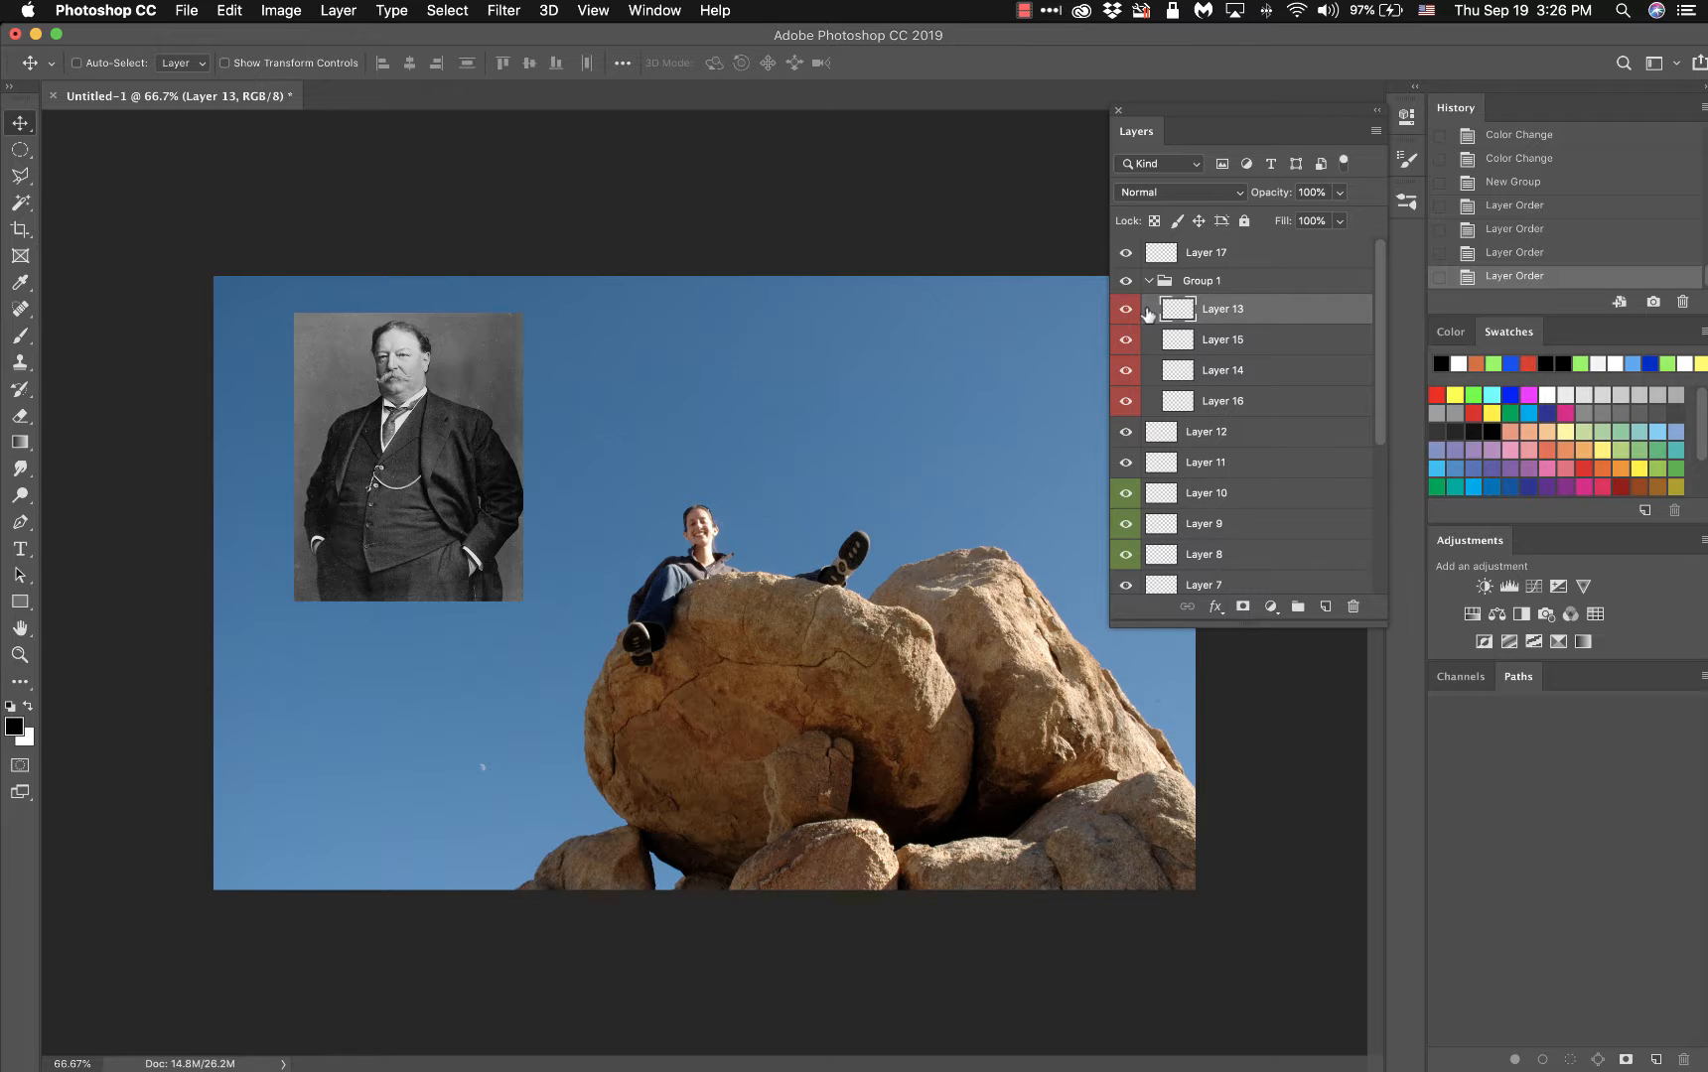
- Rename the group holding the red-labeled layers as Folder
double_click(1203, 281)
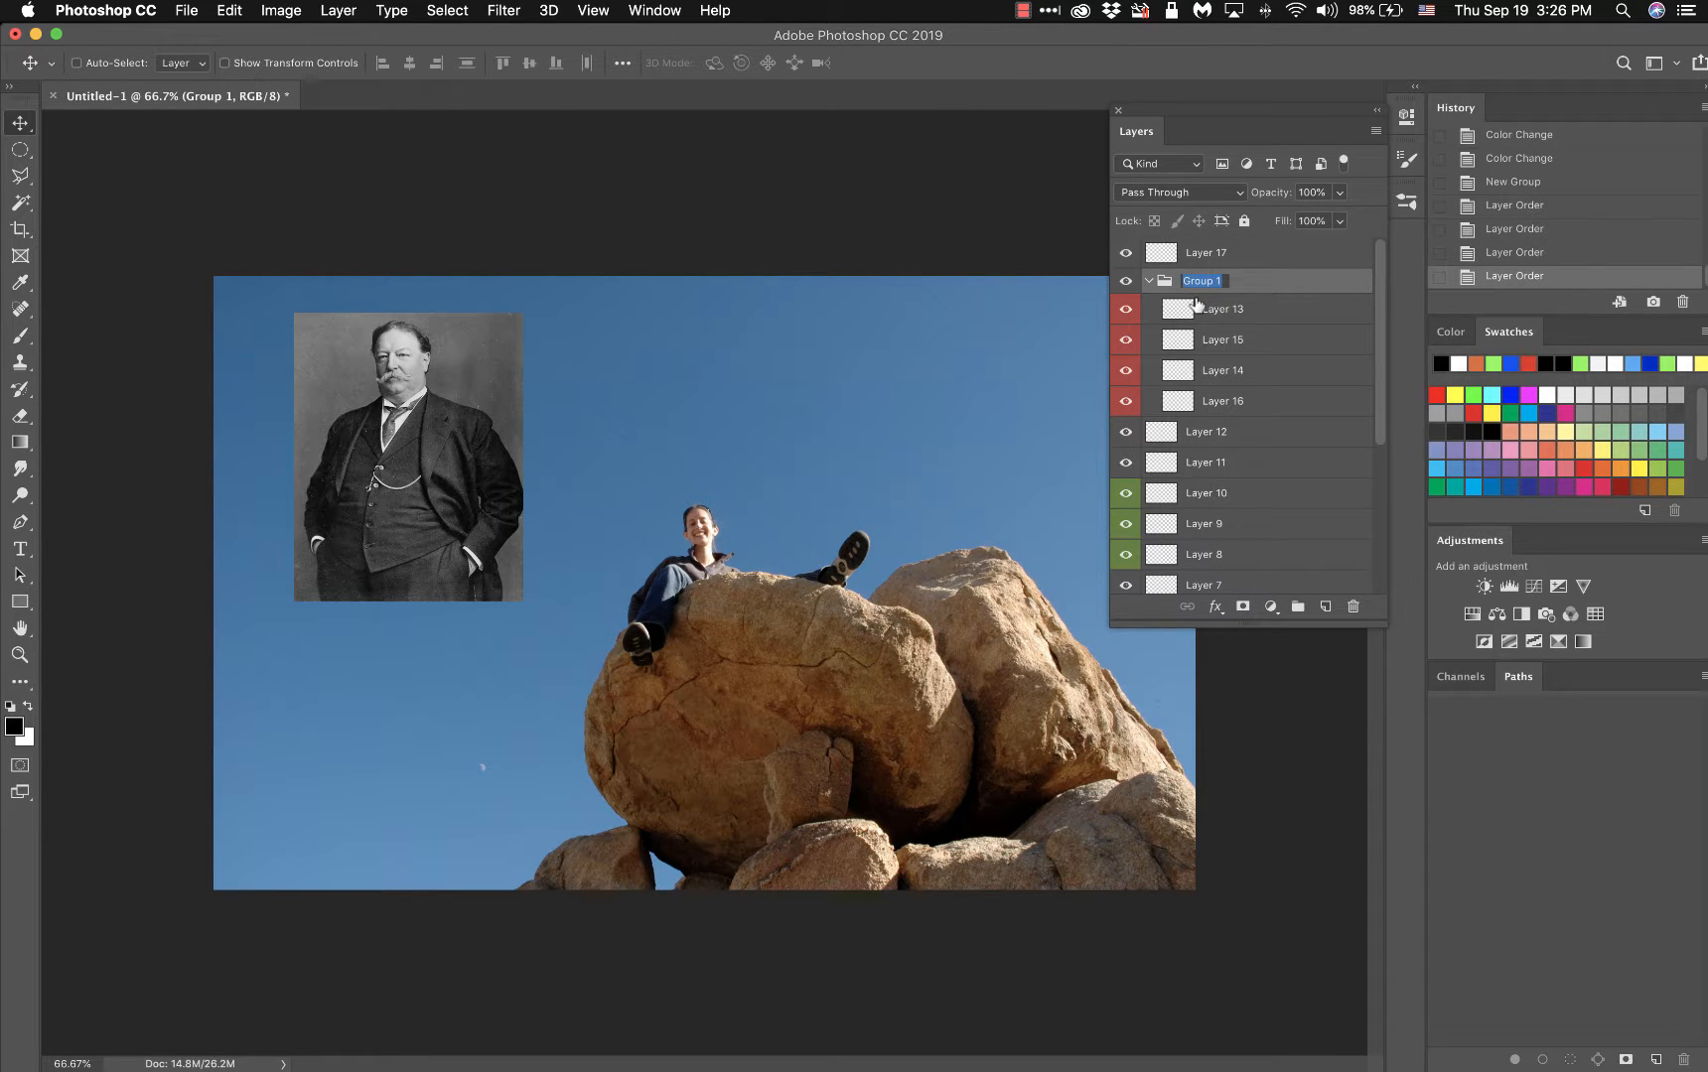
type("Folder")
key("Return")
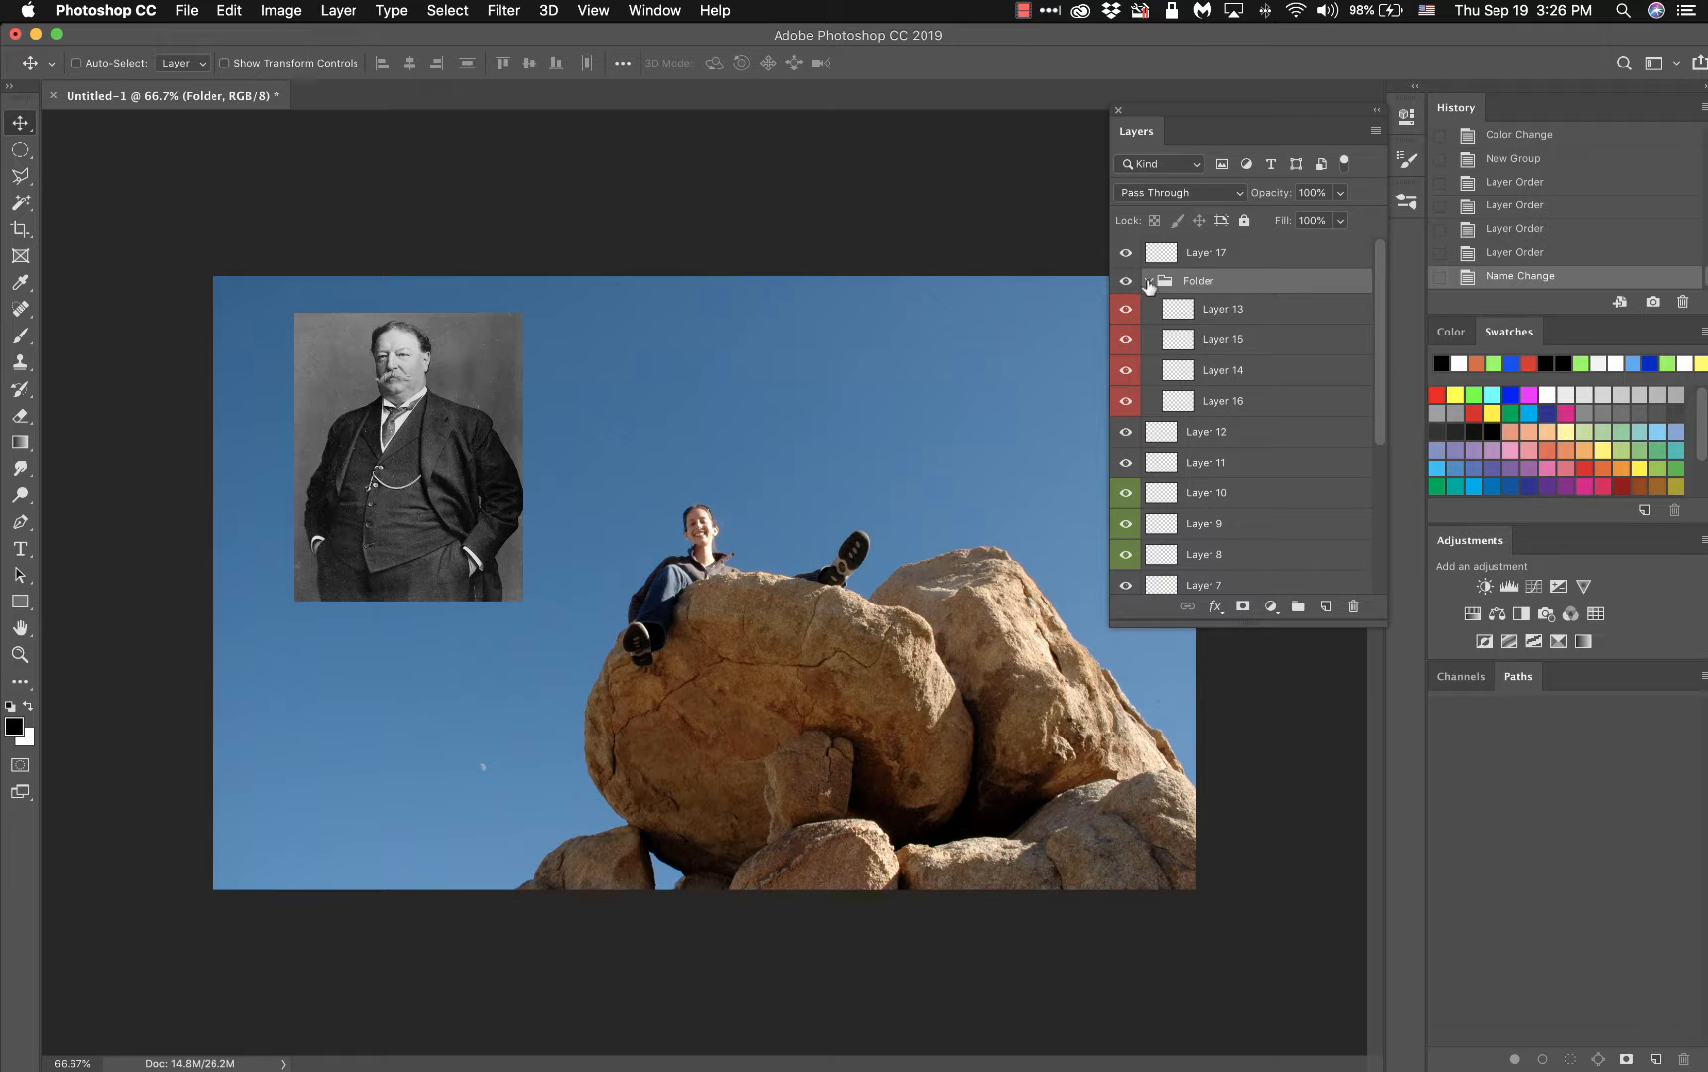
- Collapse and expand the Folder group twice, and look through the layer stack while it is collapsed
left_click(1149, 283)
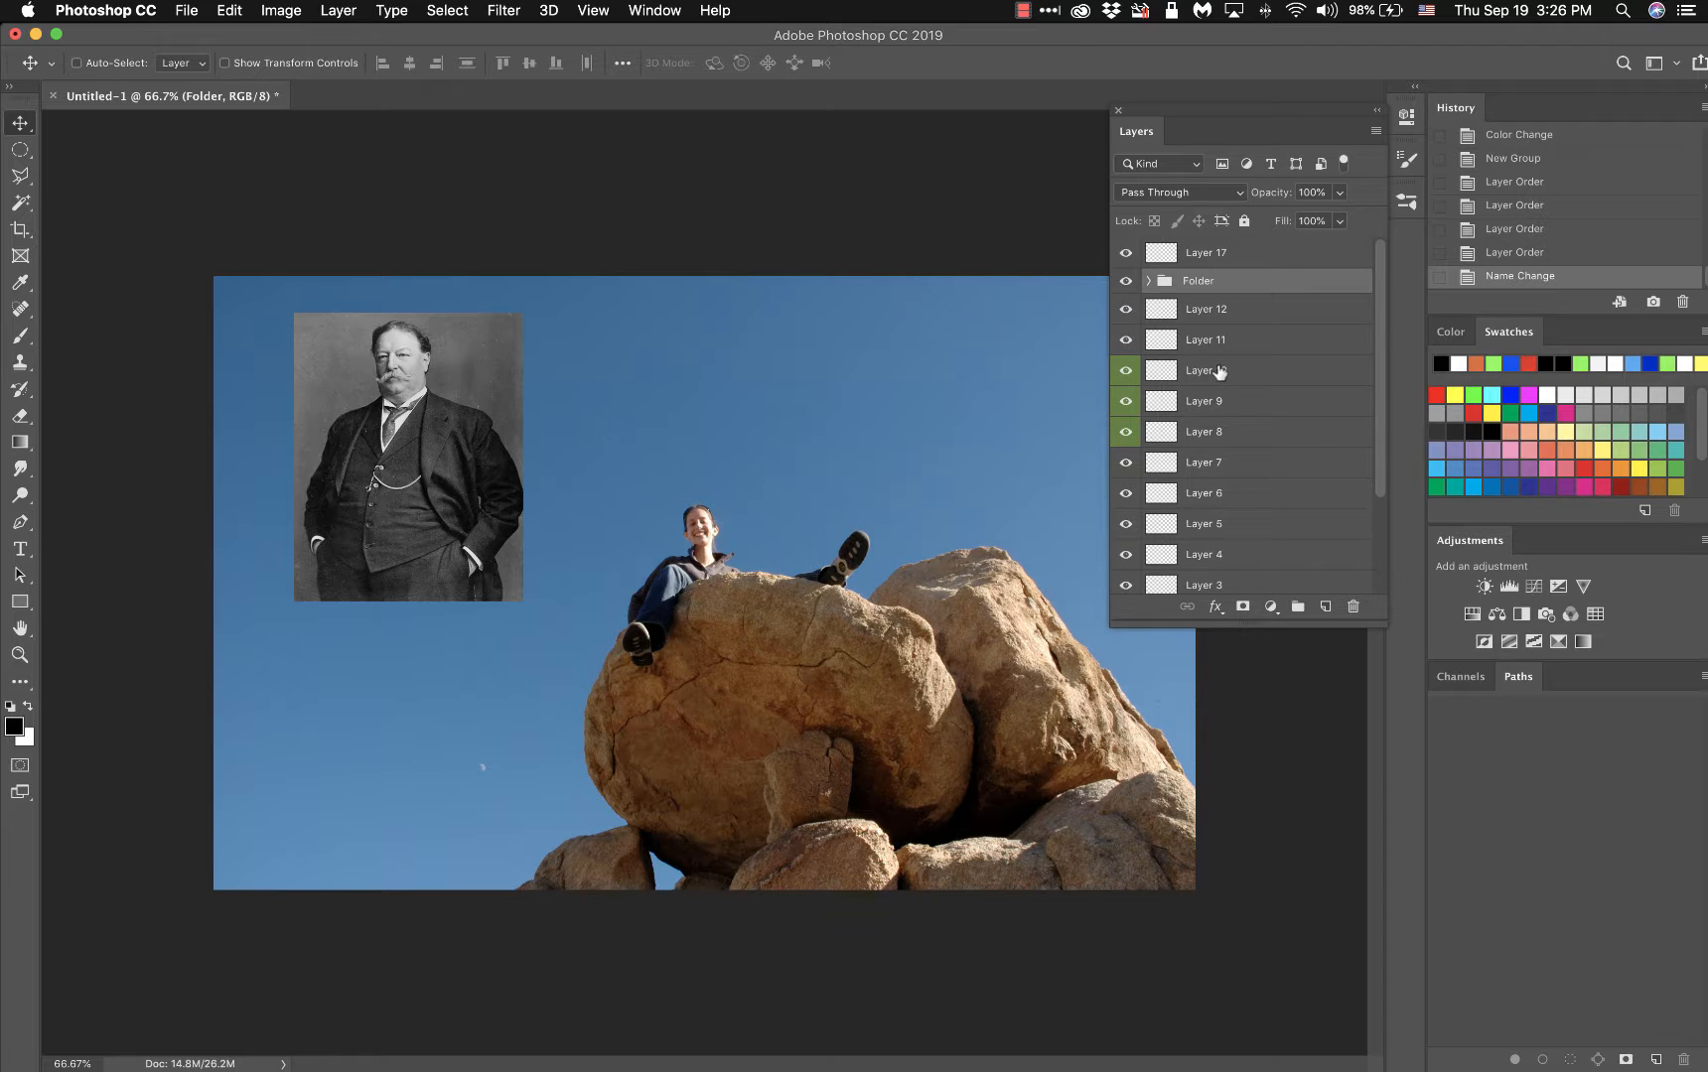
left_click(1149, 282)
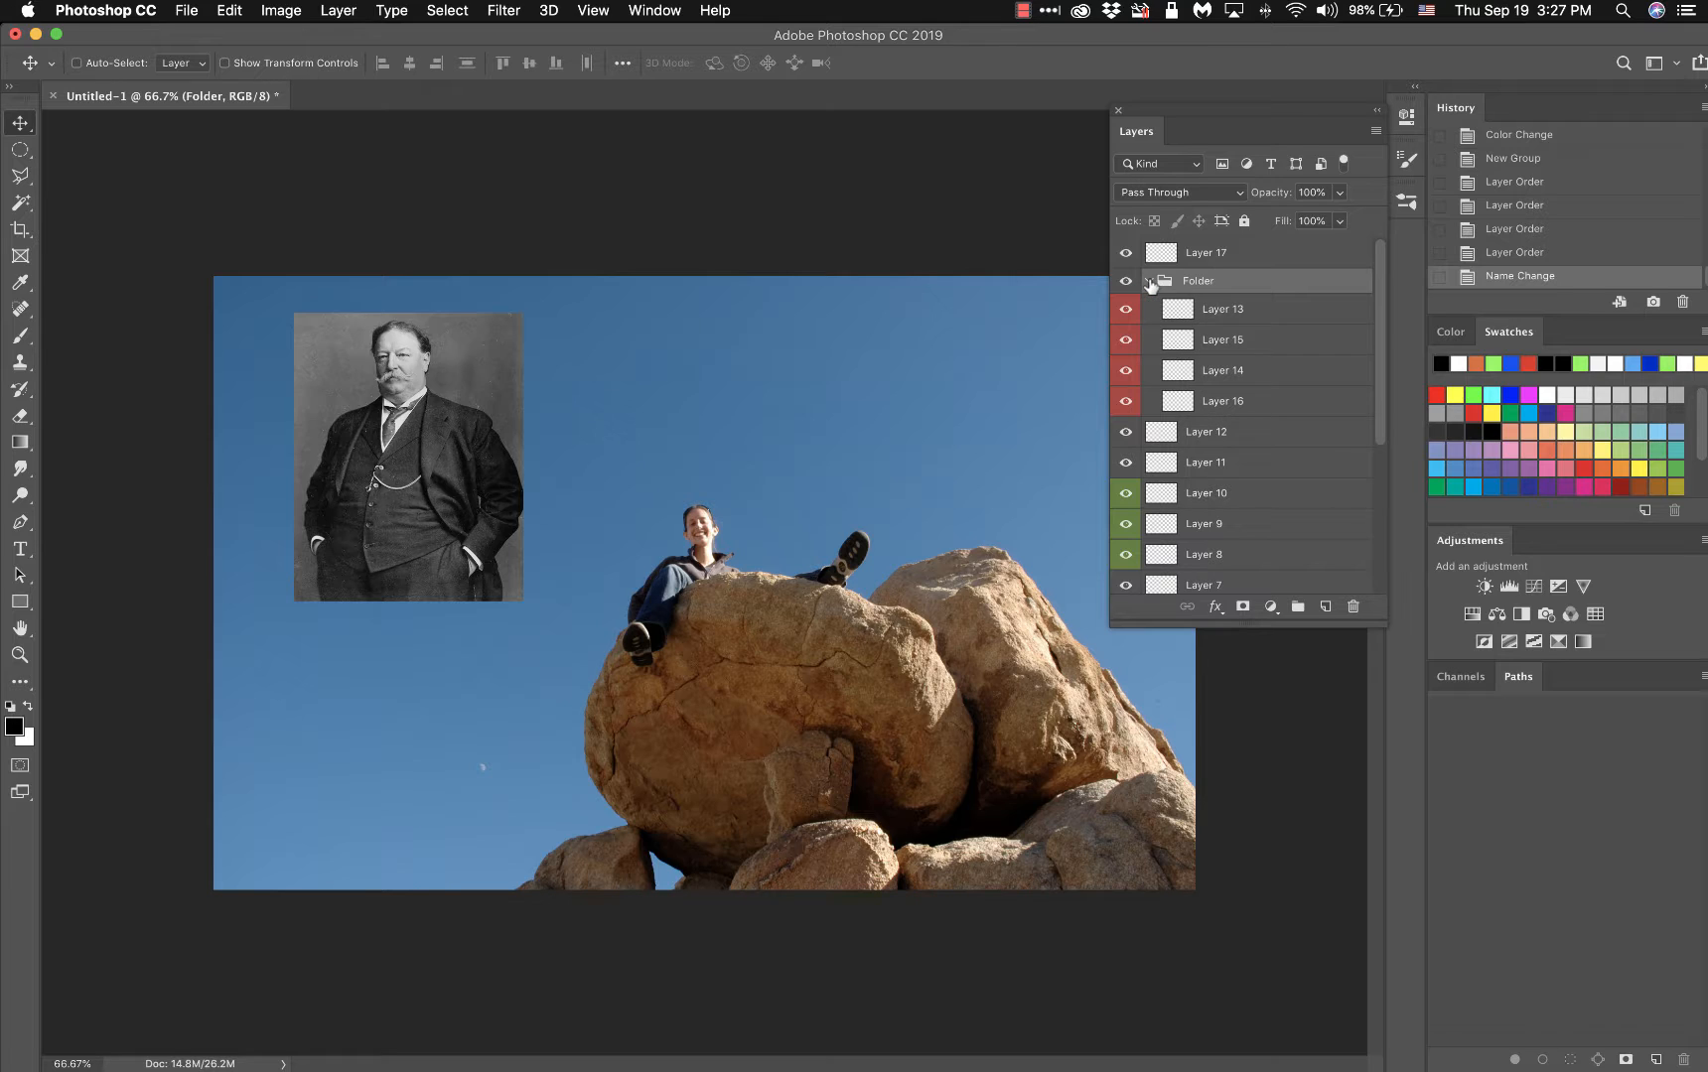
left_click(1150, 283)
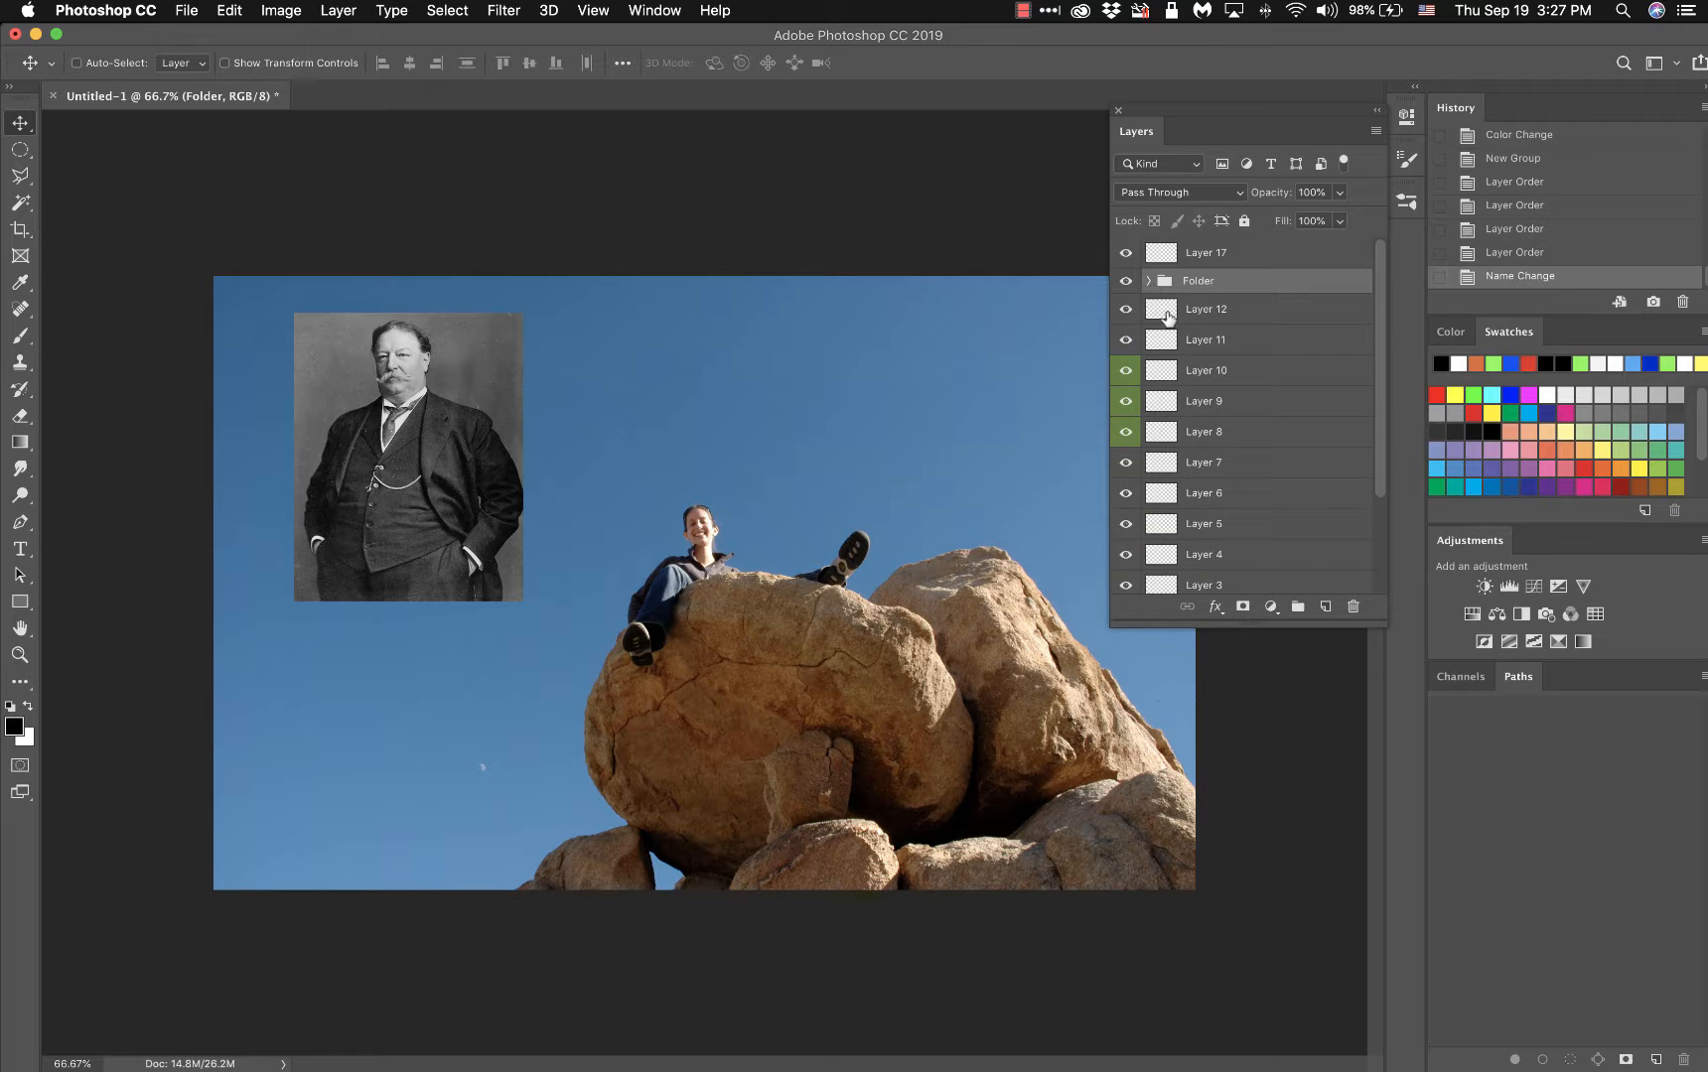
scroll(1222, 318, "down", 3)
scroll(1221, 318, "up", 3)
left_click(1150, 282)
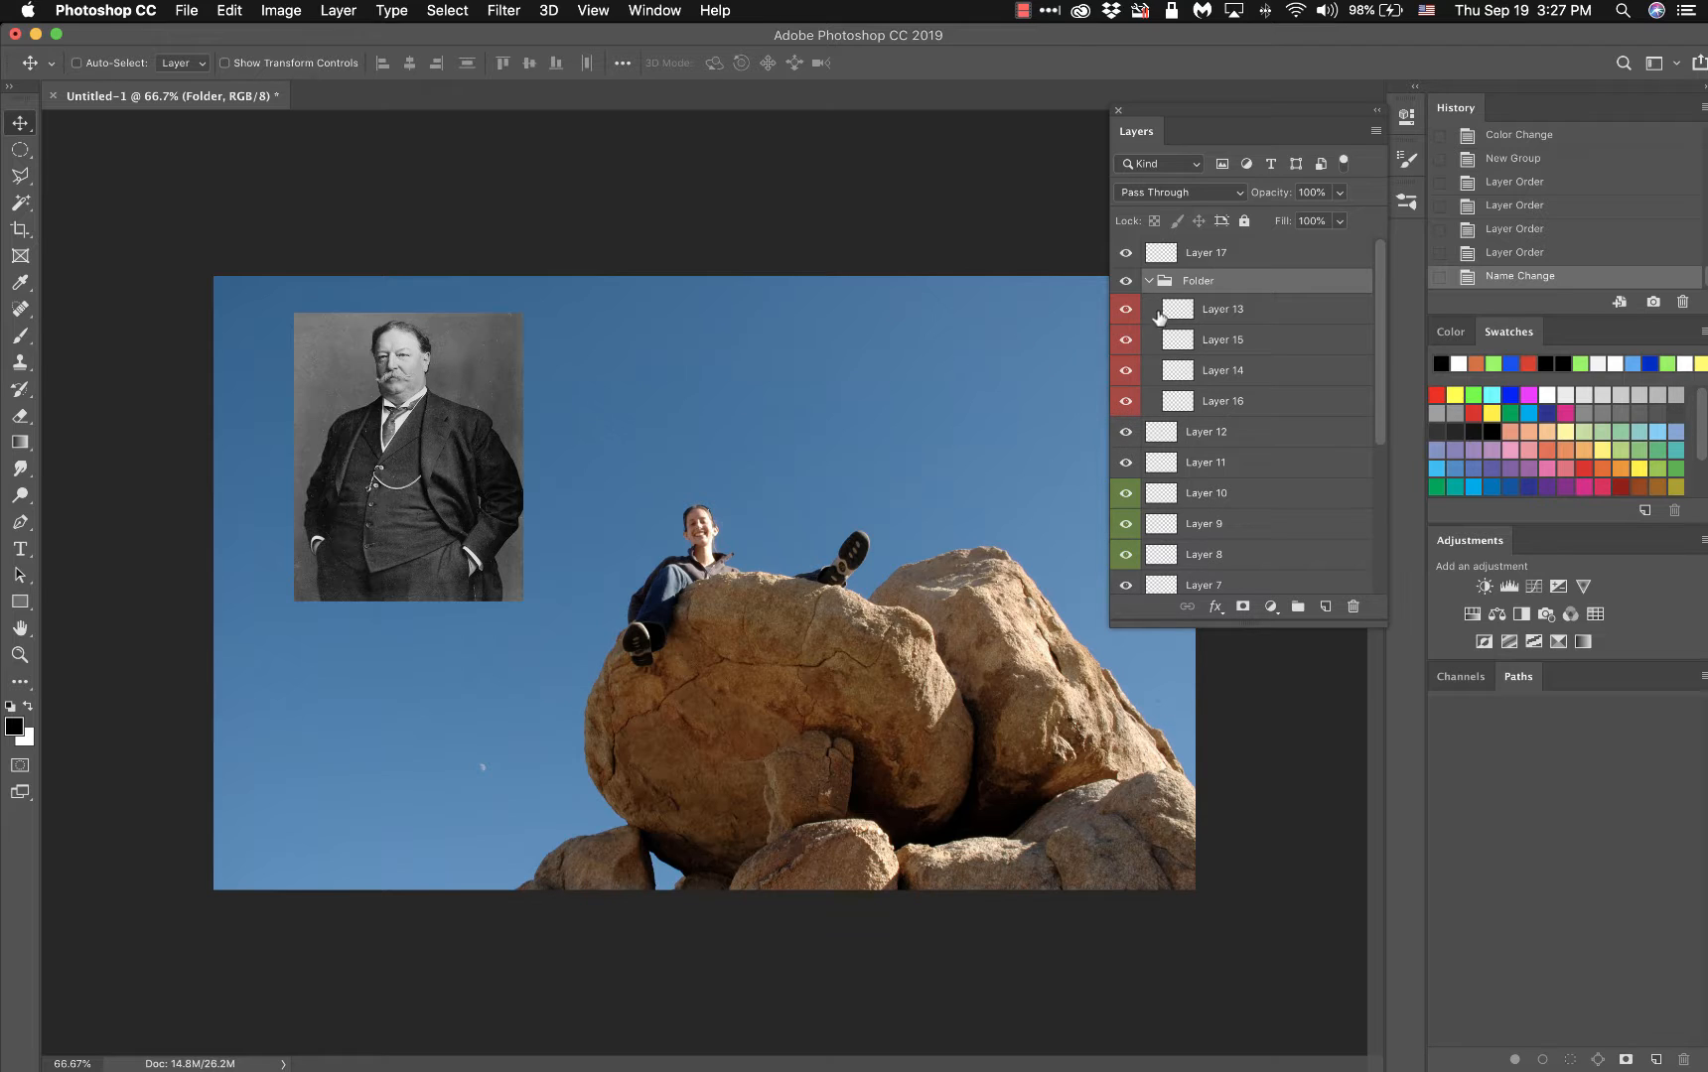
- Rename the Folder group as Head
double_click(1201, 282)
type("Head")
key("Return")
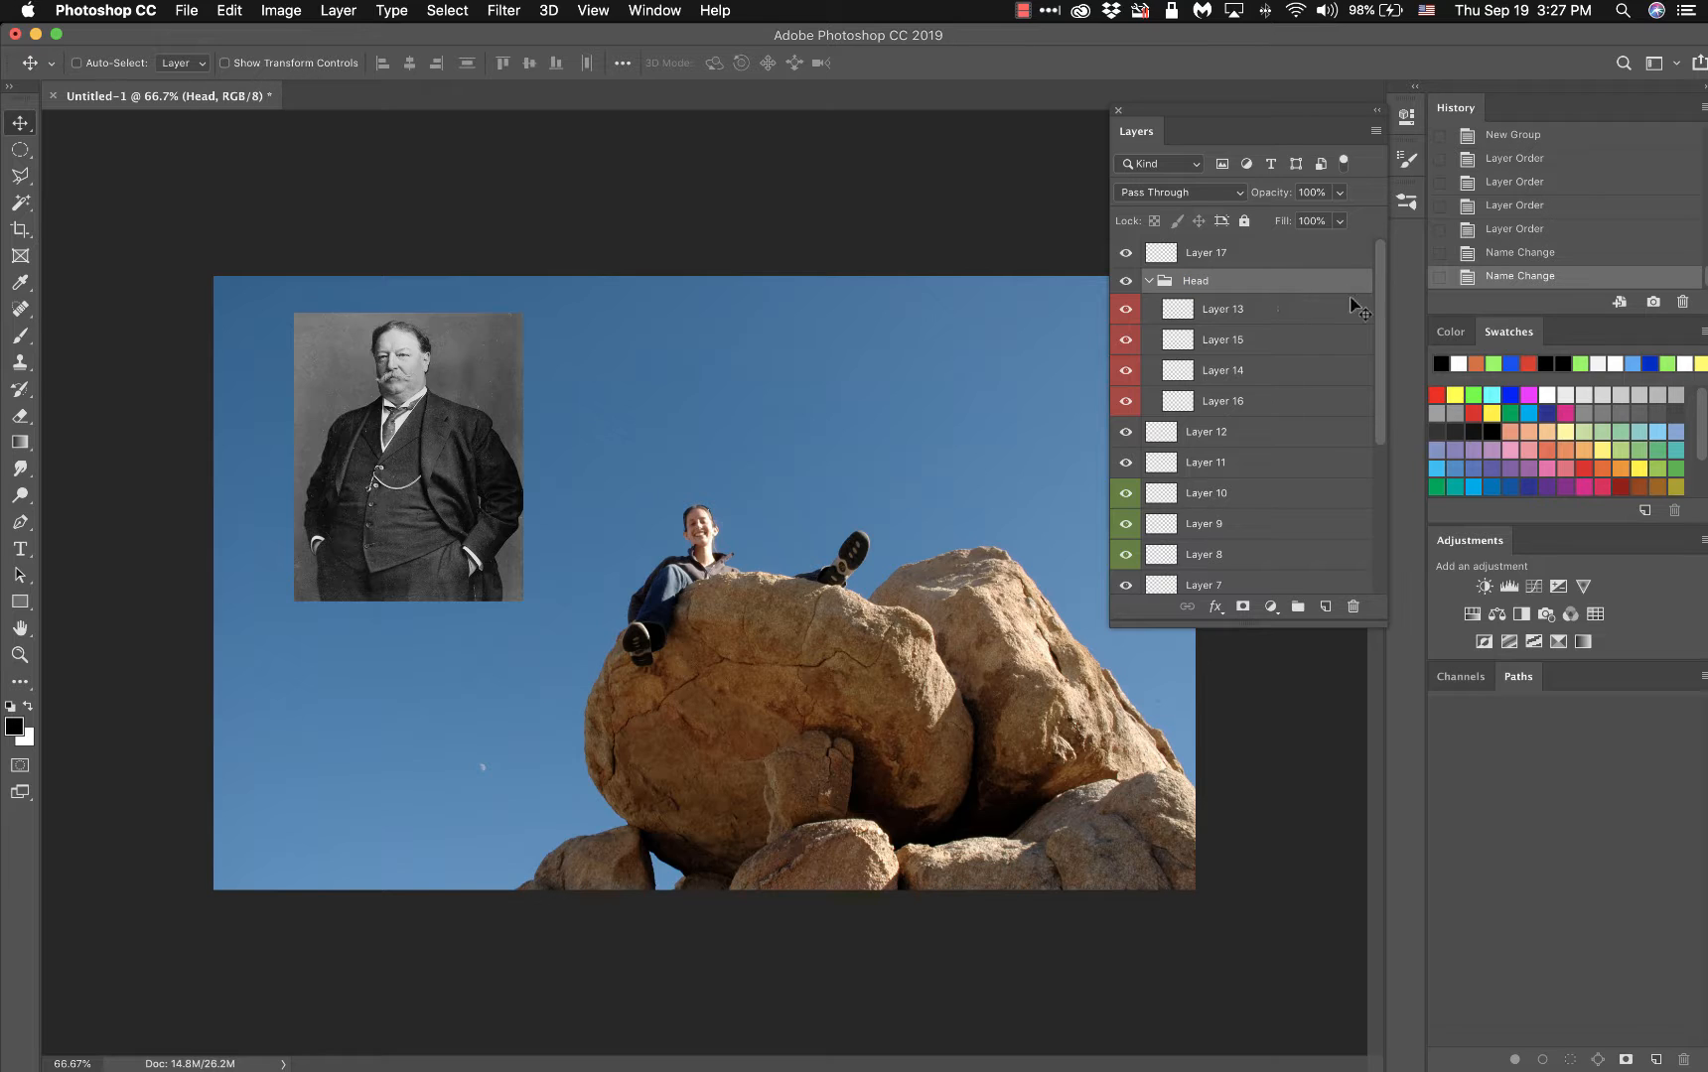
- Collapse and expand the Head group, and toggle the visibility of Layer 15, Layer 14 and the whole group off and on
left_click(1148, 281)
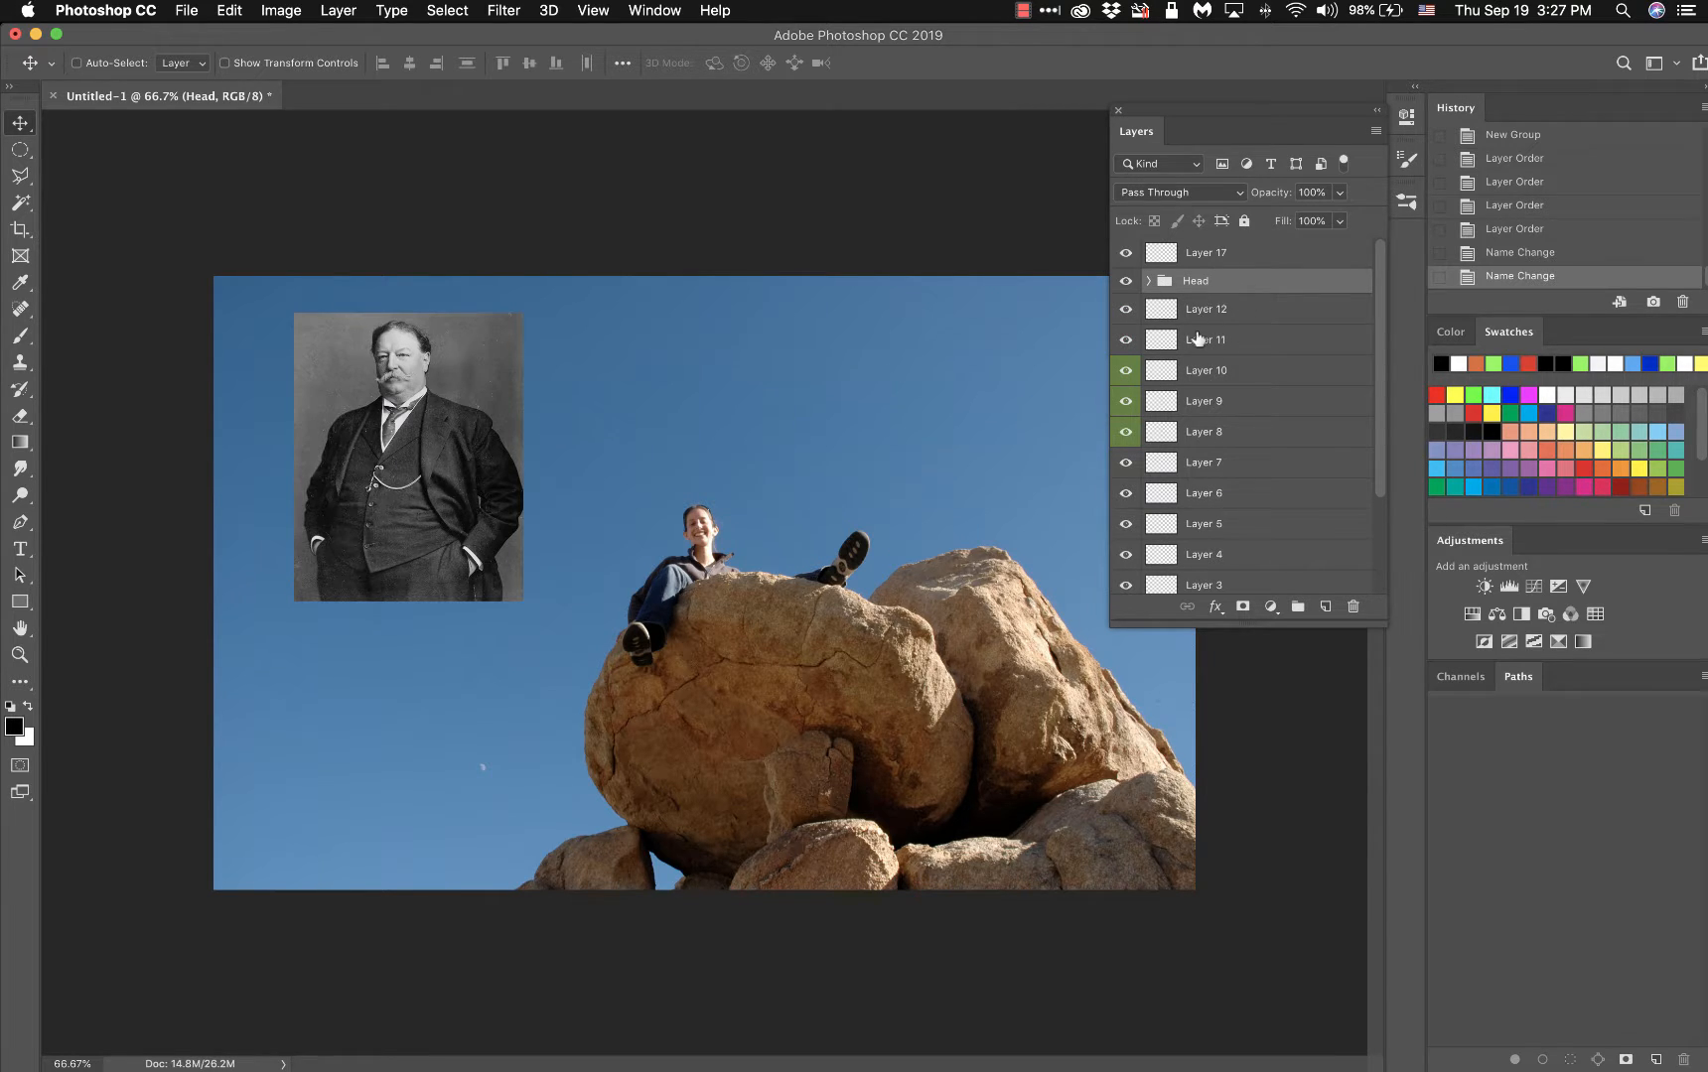
left_click(1149, 282)
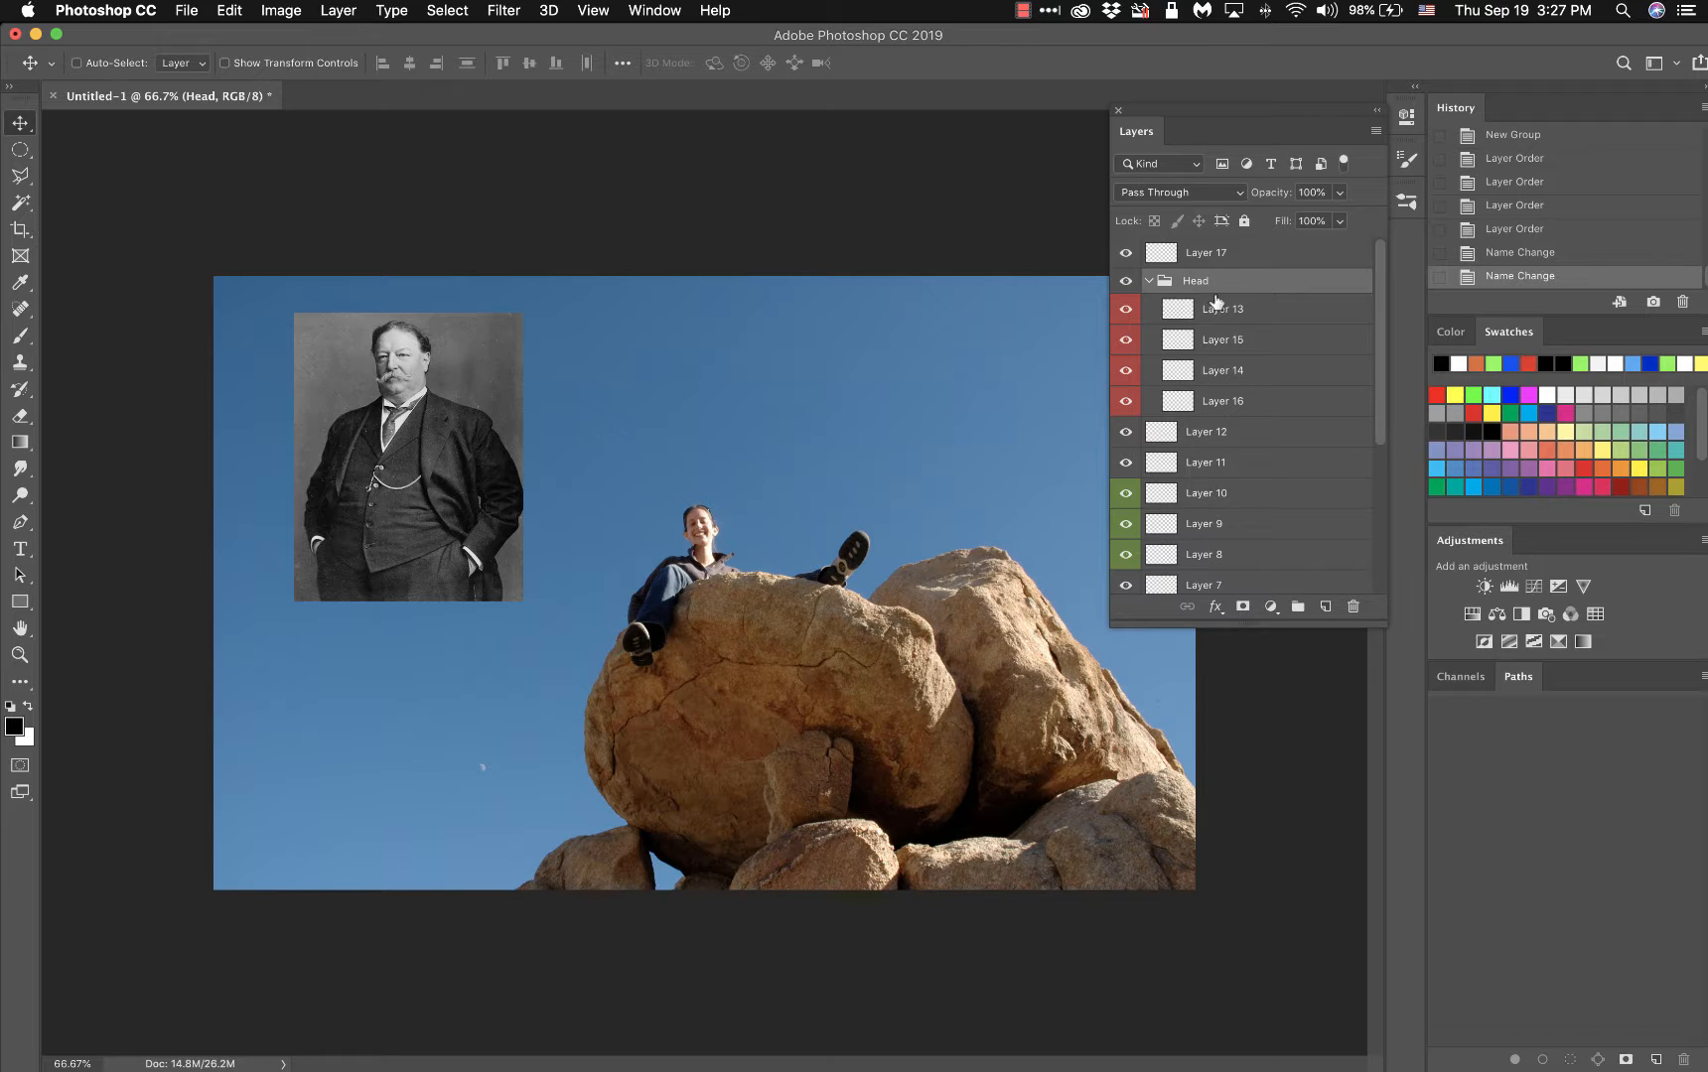
left_click(1126, 339)
left_click(1126, 367)
left_click(1126, 342)
left_click(1130, 369)
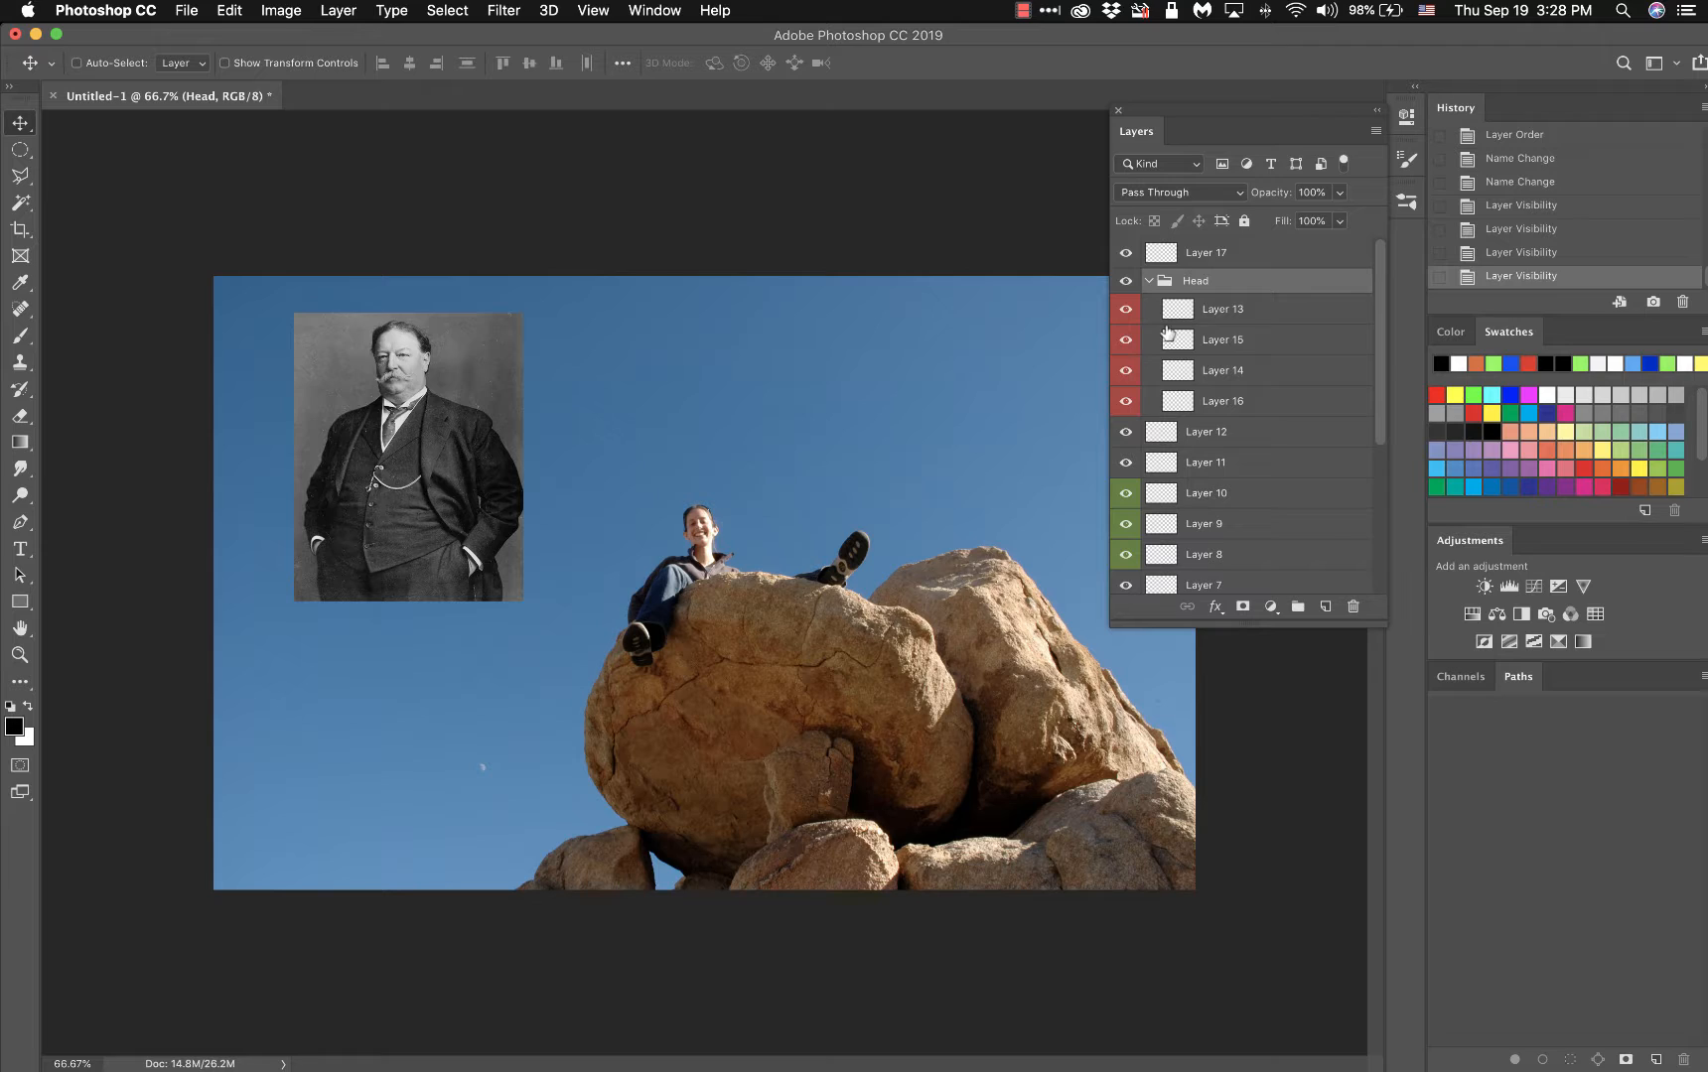
left_click(1127, 283)
left_click(1128, 284)
- Revert the document to the first Layer Visibility state in its history
scroll(1580, 227, "up", 5)
scroll(1580, 226, "up", 8)
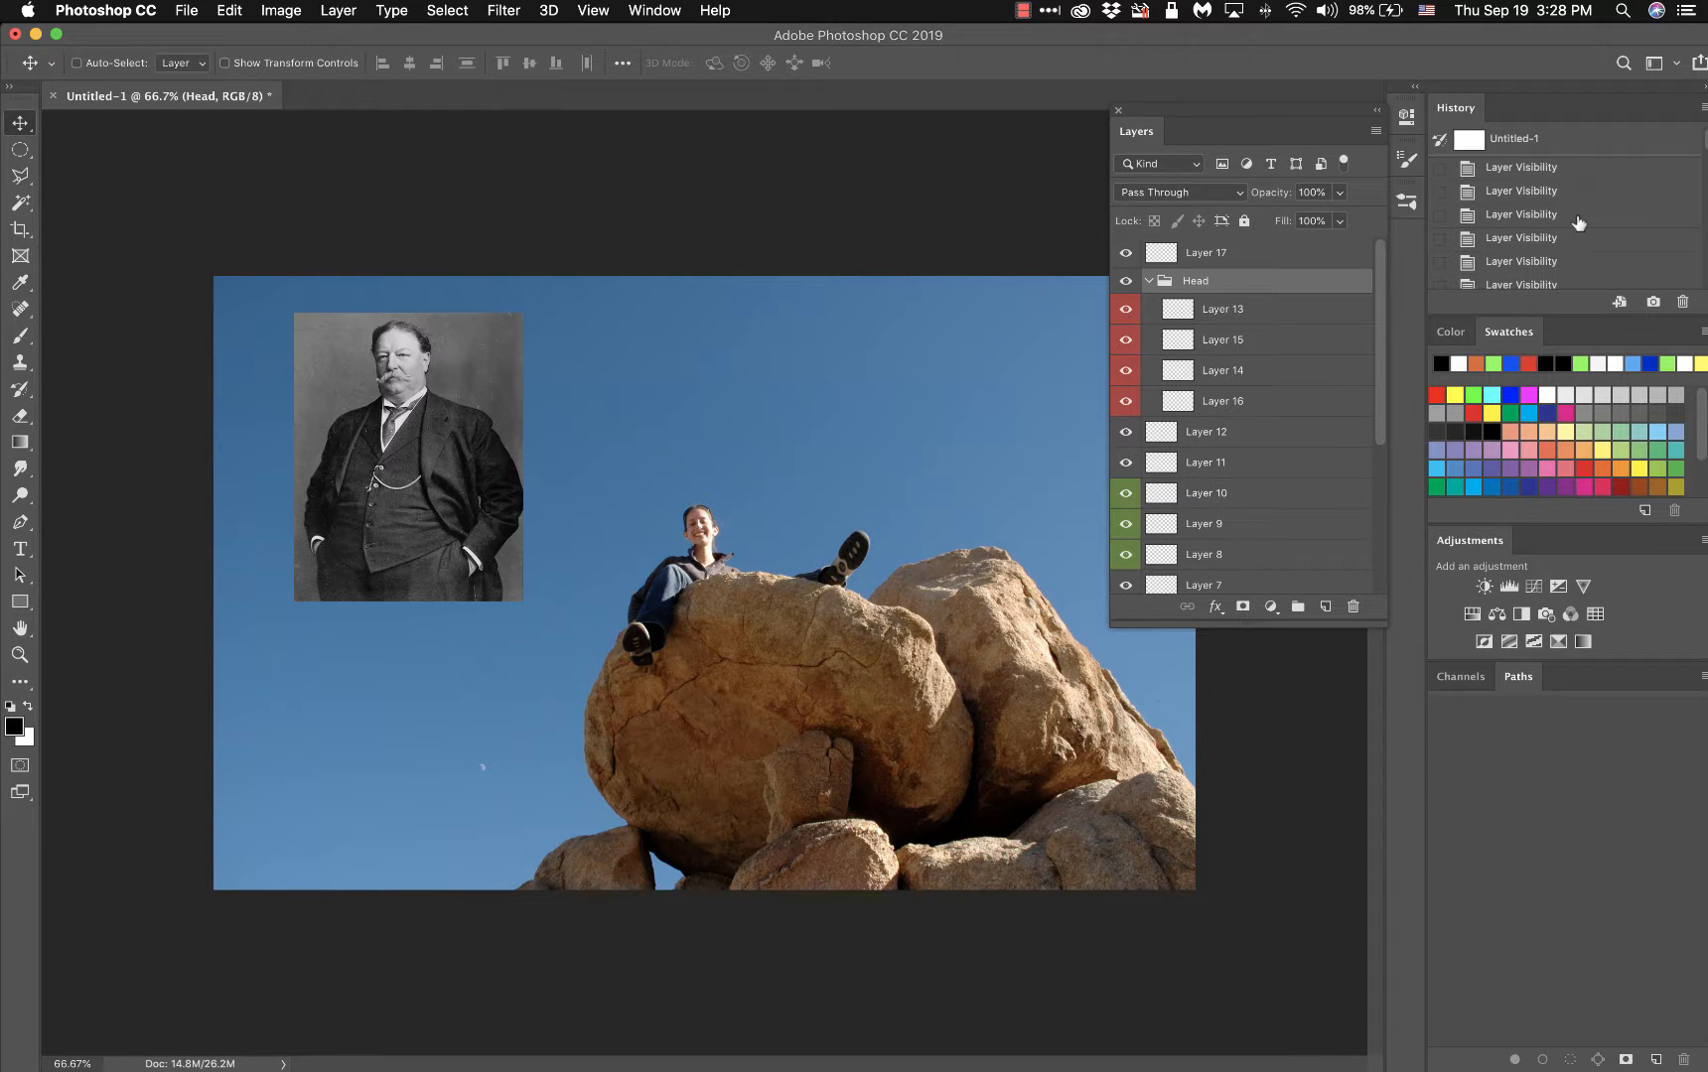
left_click(1523, 171)
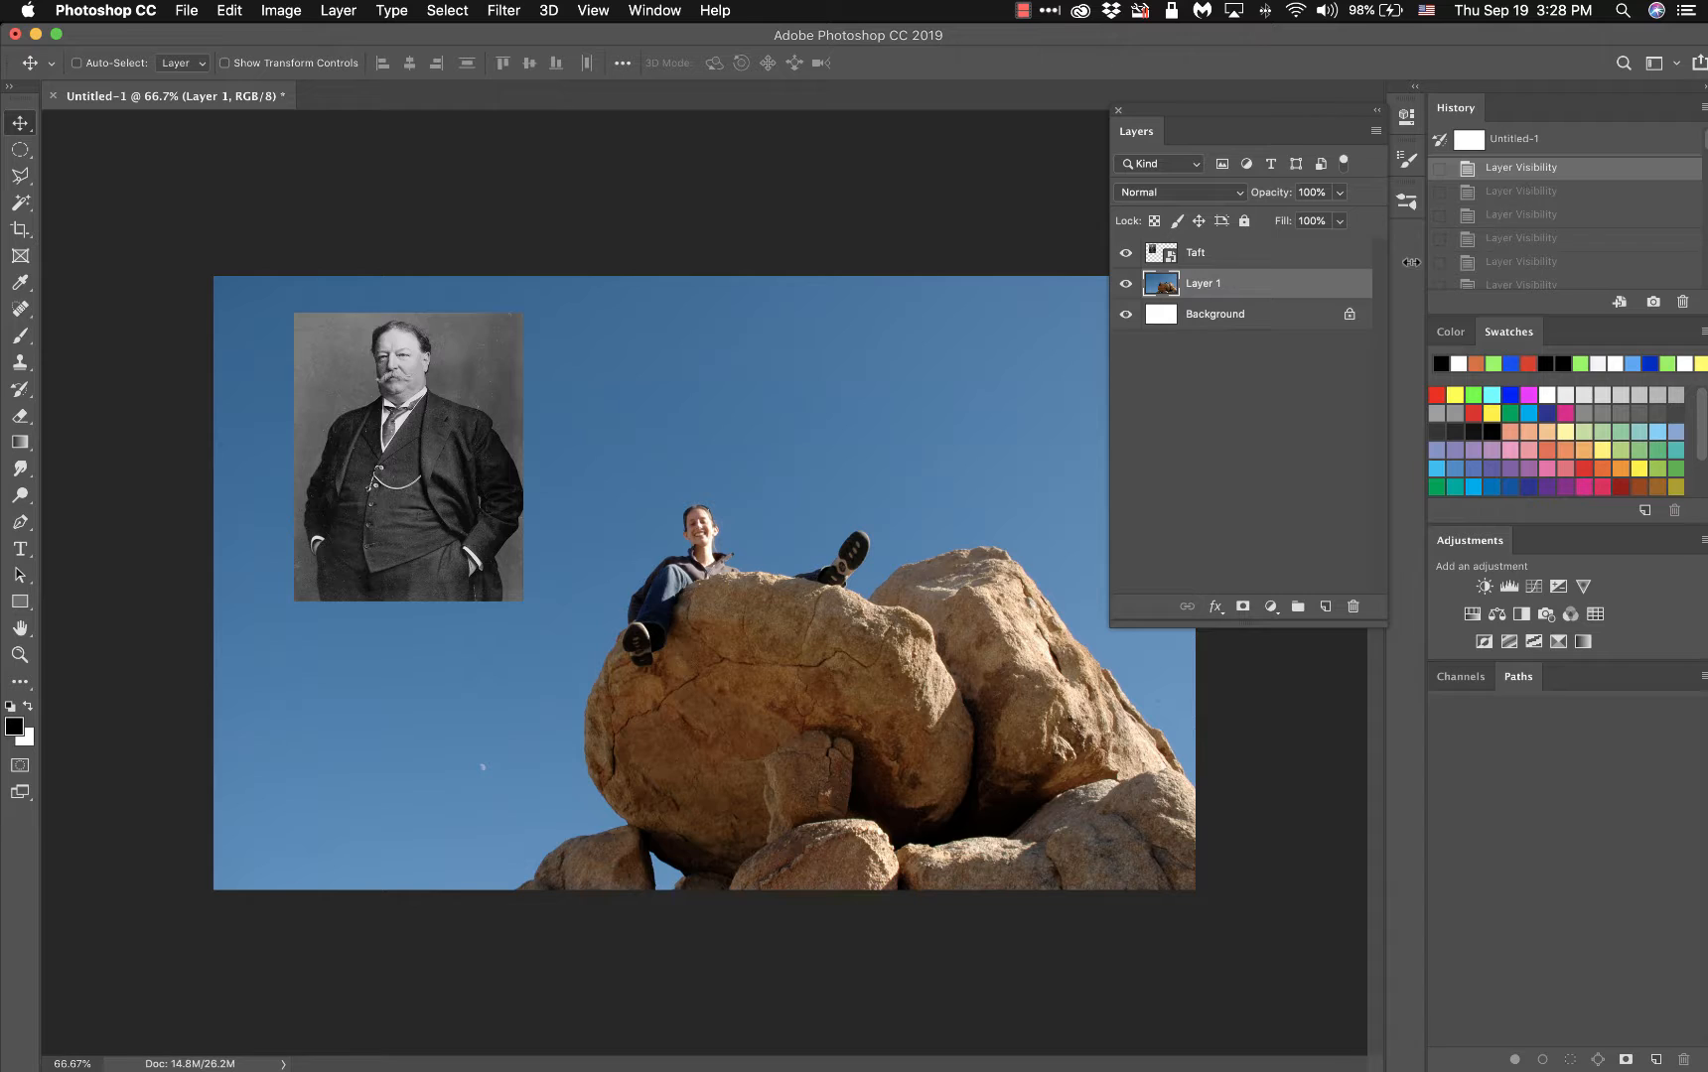
- Place Poppy.jpg from the PhotoShop_ClassFiles folder above the Taft layer, positioned at about X 1037 px, Y 265 px, overlapping the portrait
left_click(1281, 260)
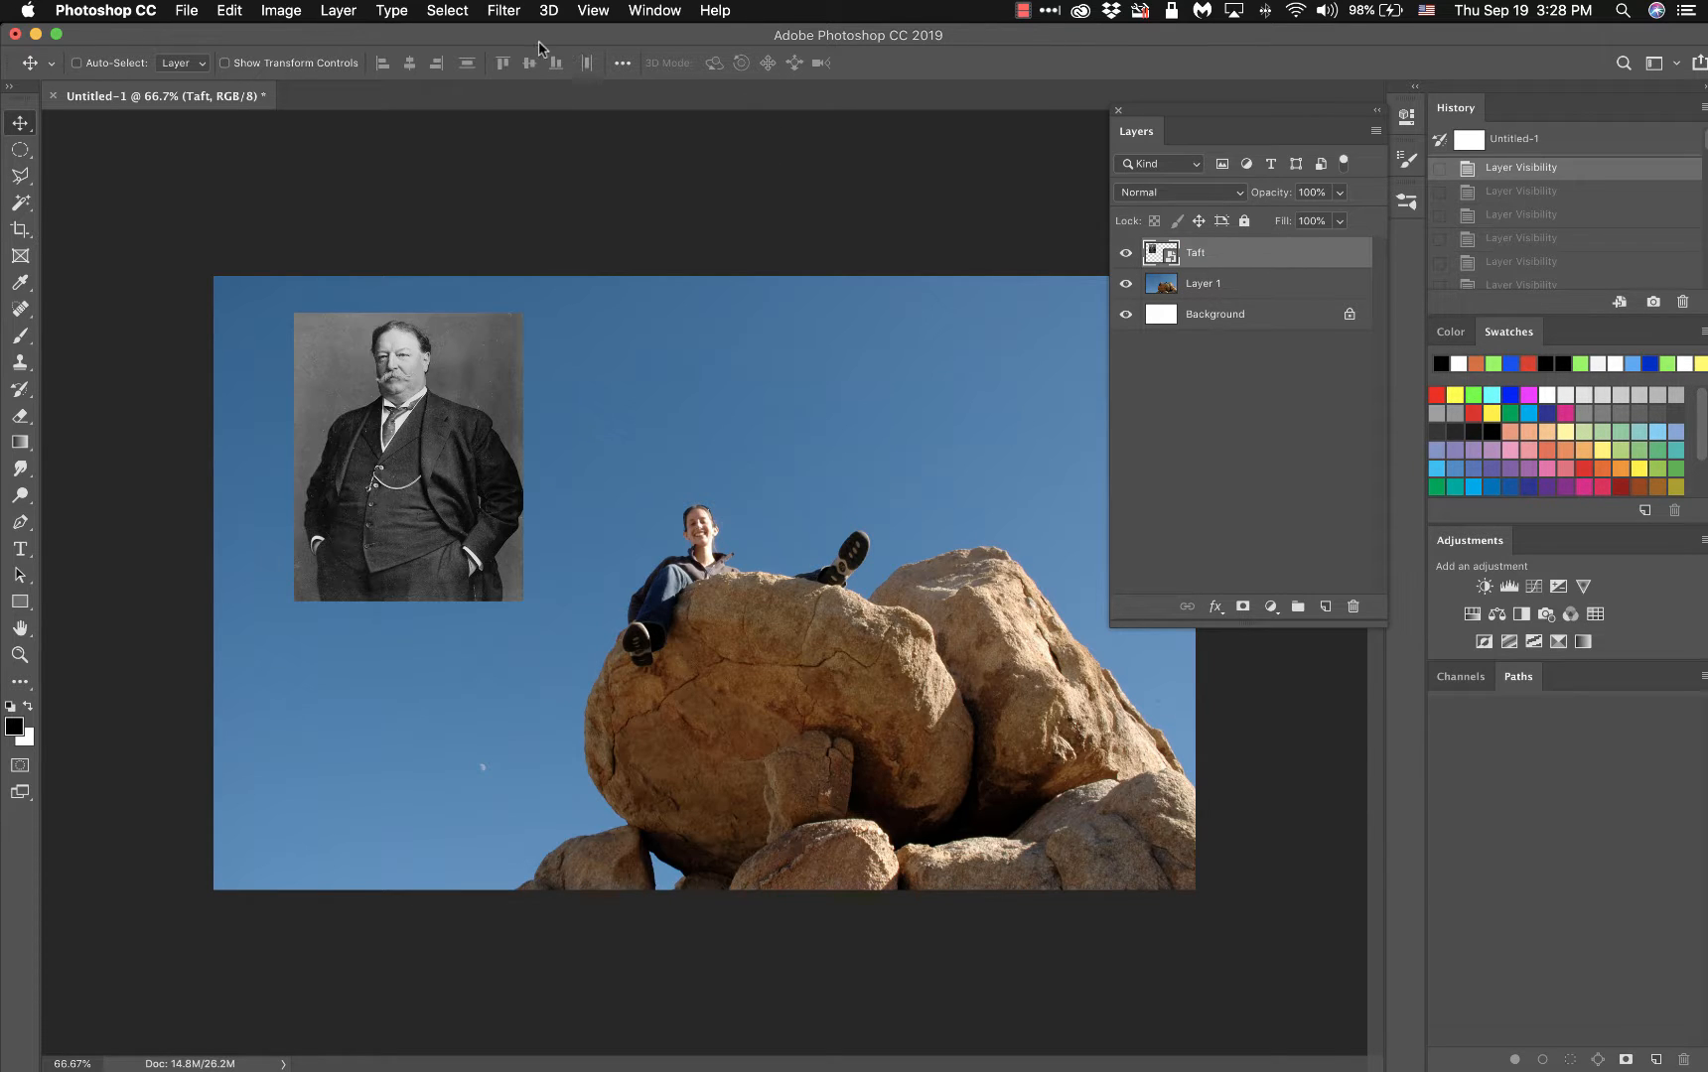
key("ctrl+Up")
left_click(1134, 269)
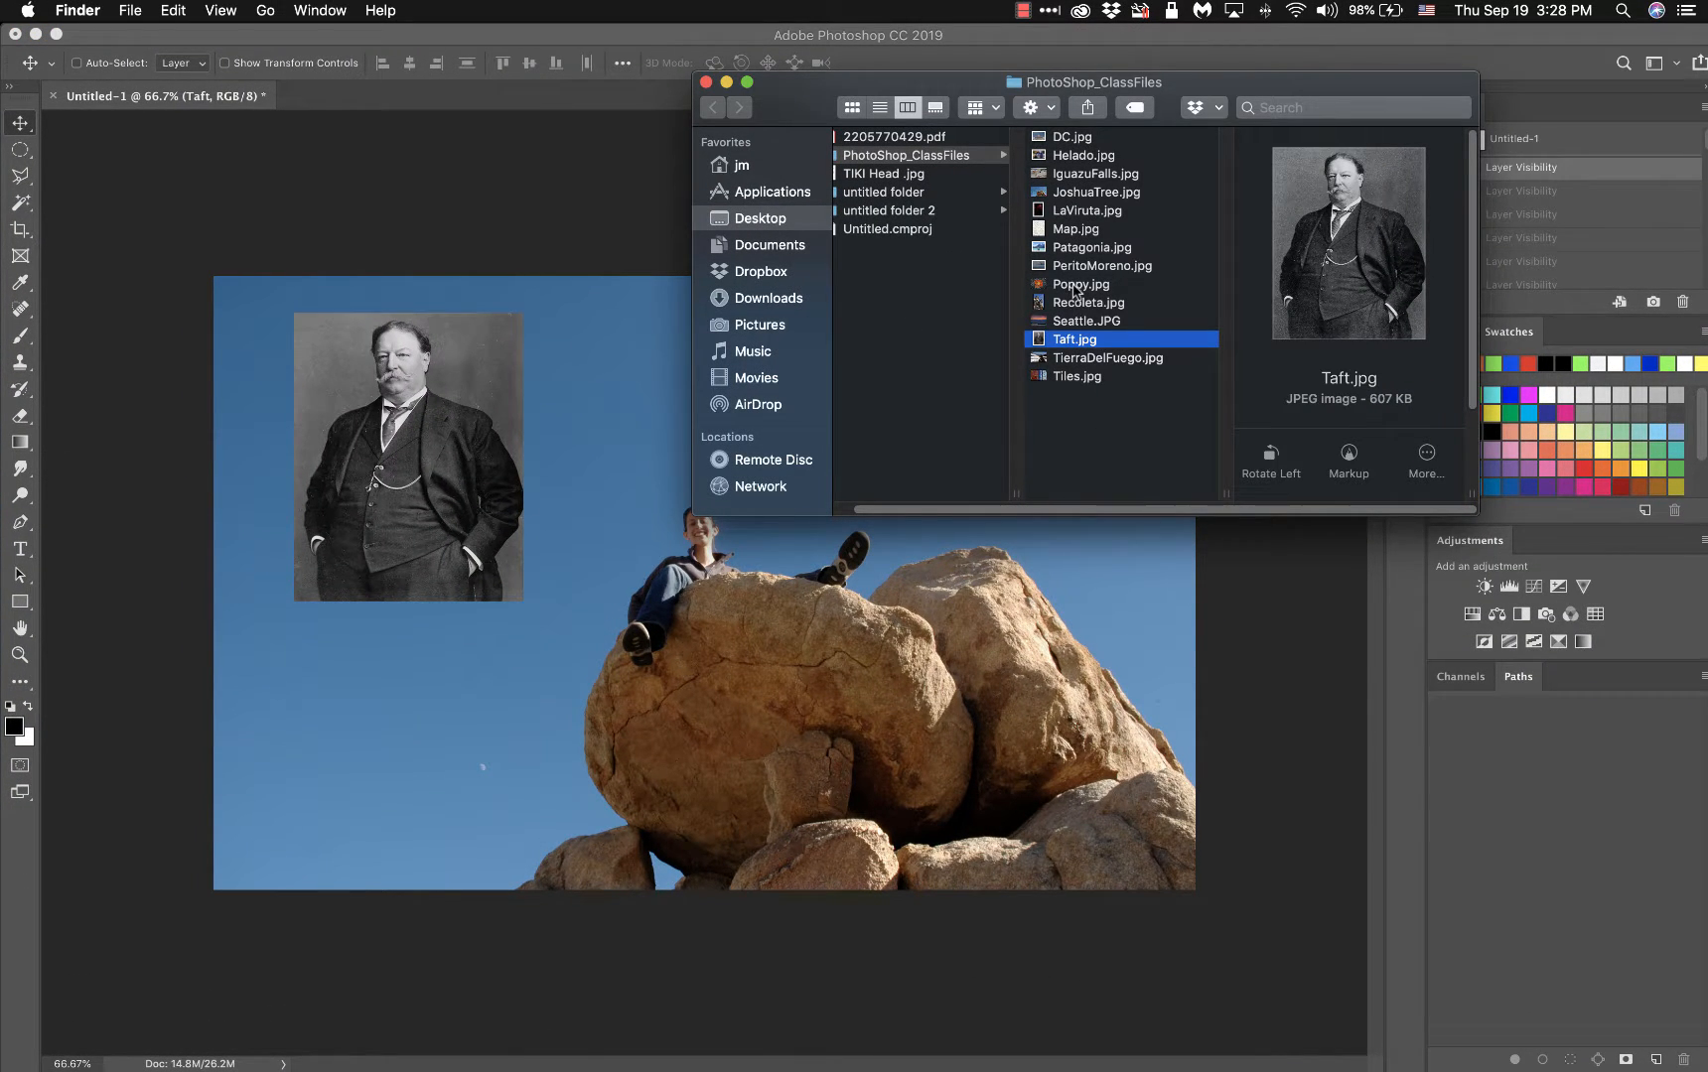
left_click_drag(1075, 288, 721, 423)
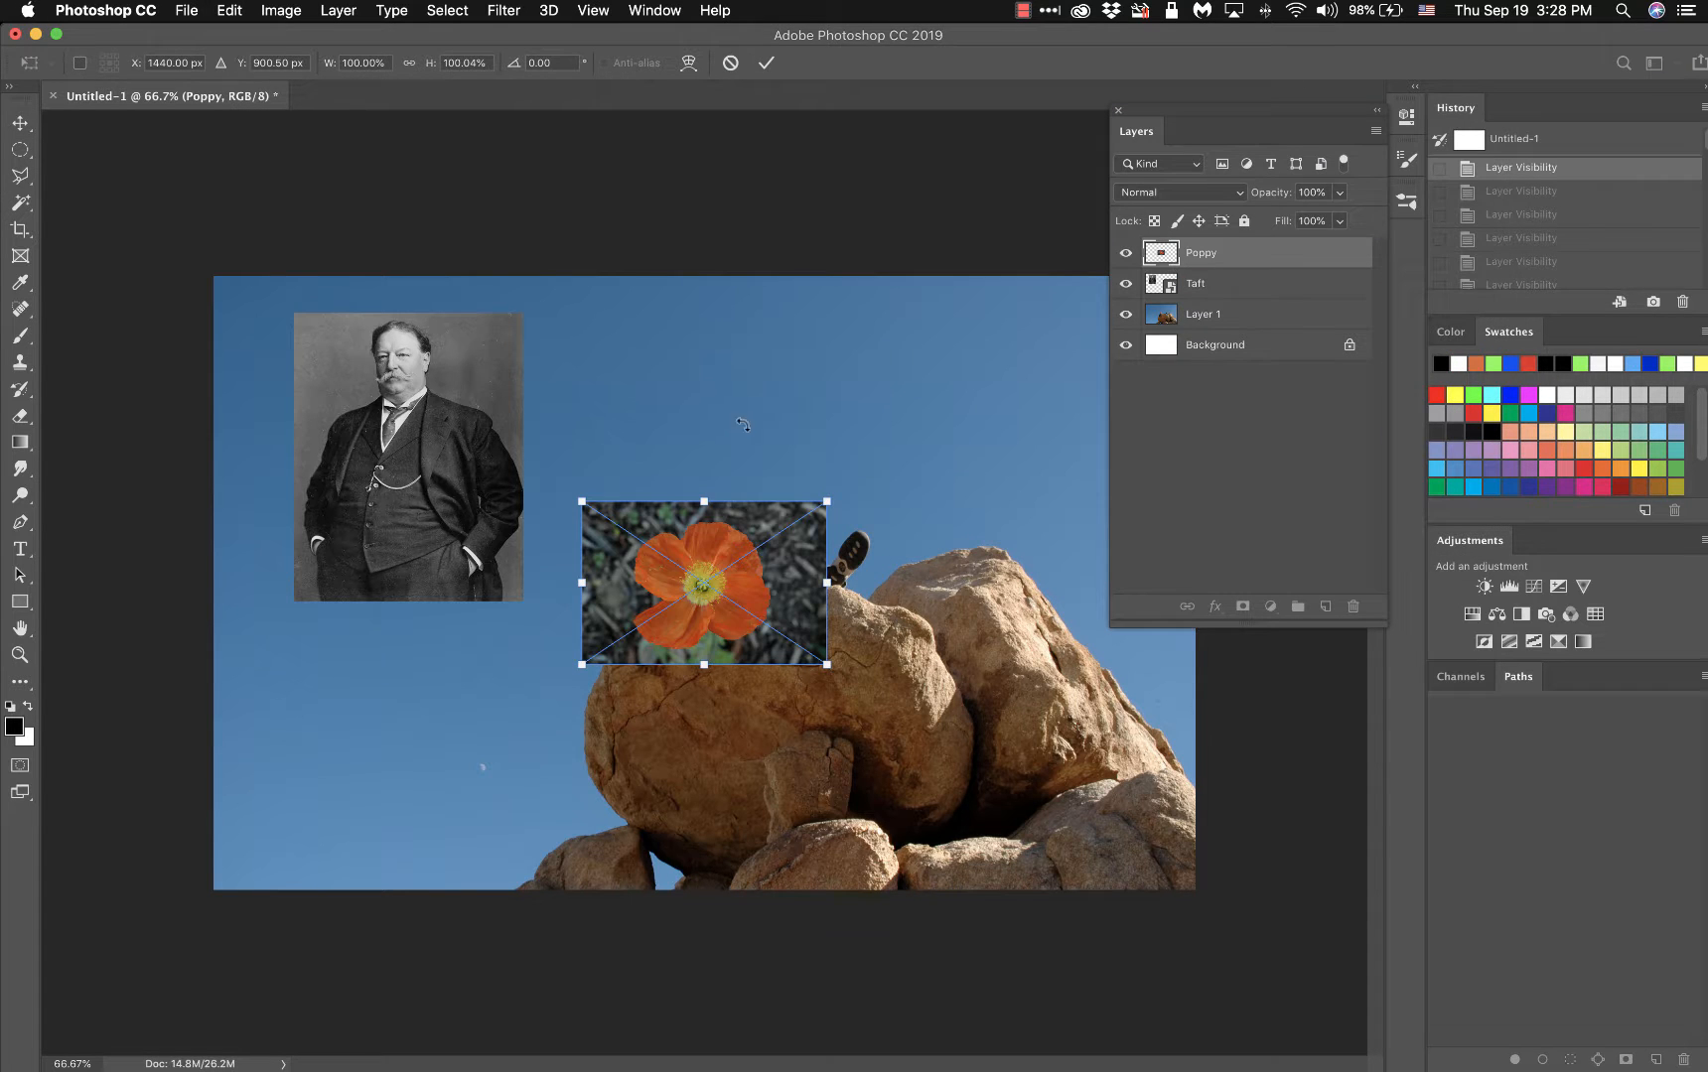
left_click_drag(727, 570, 582, 342)
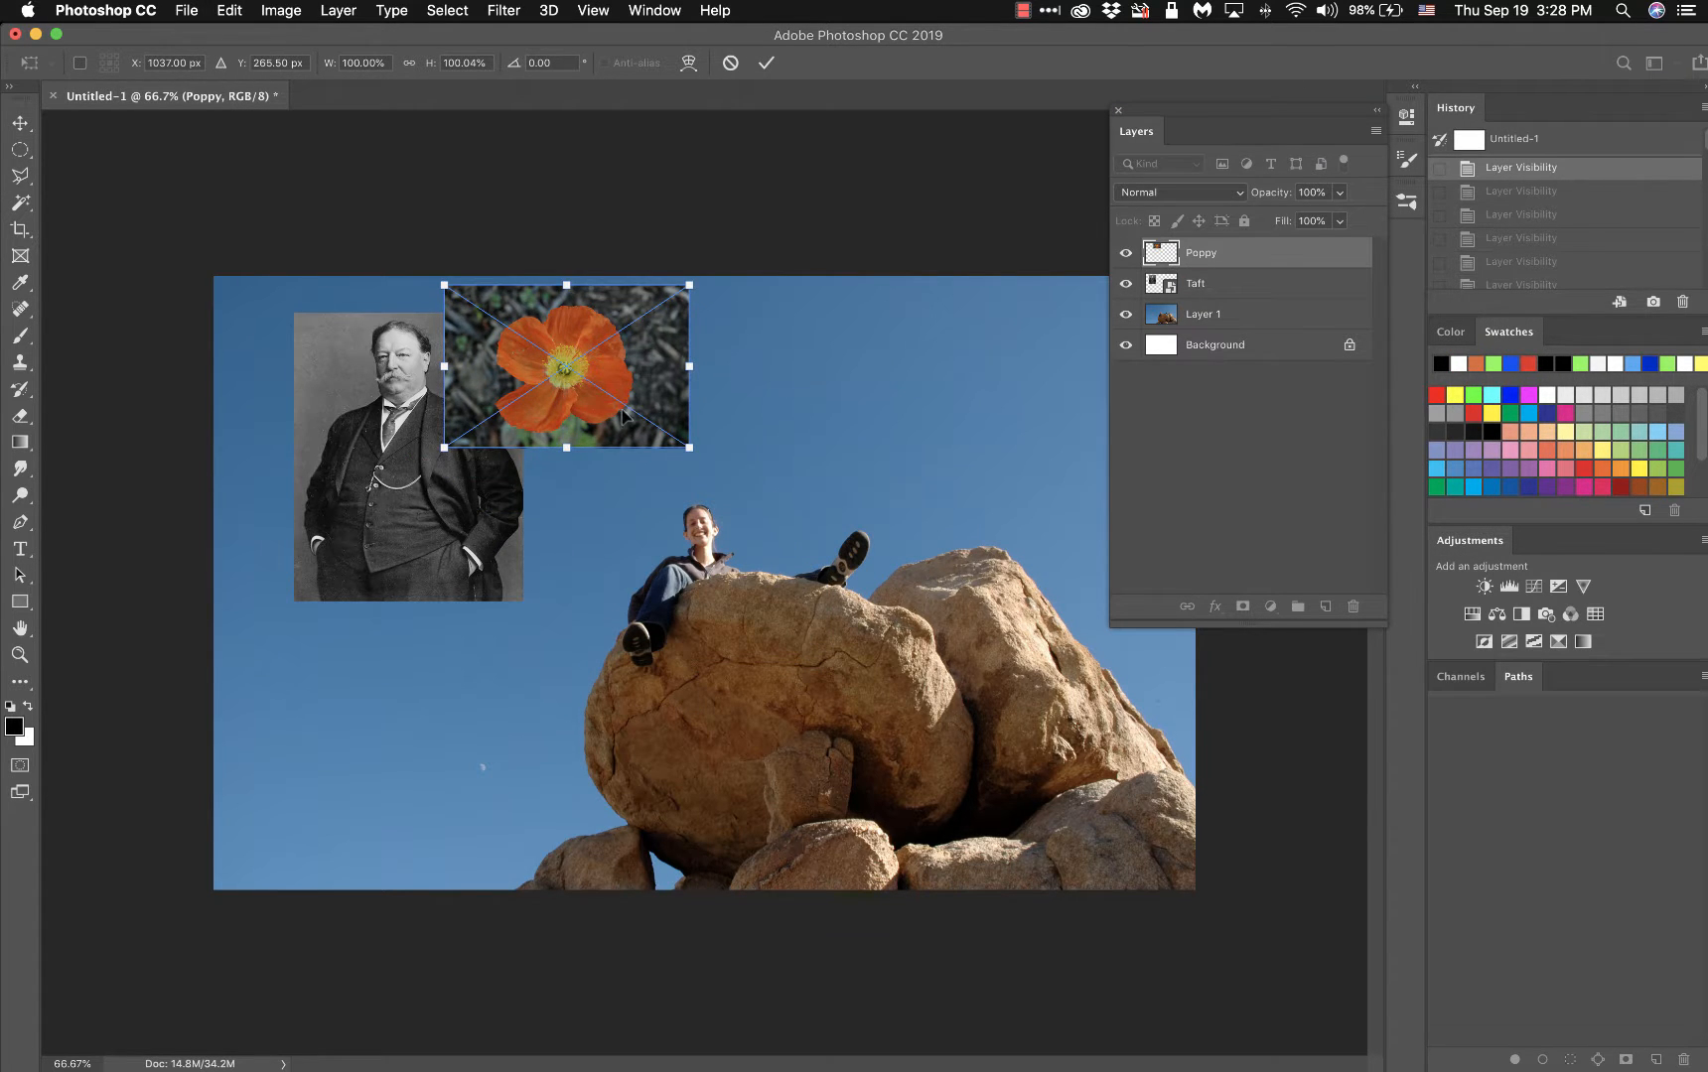
key("Return")
- Place LaViruta.jpg from the PhotoShop_ClassFiles folder above Poppy, positioned at about X 677 px, Y 1180 px, over the portrait's lower part
key("ctrl+Up")
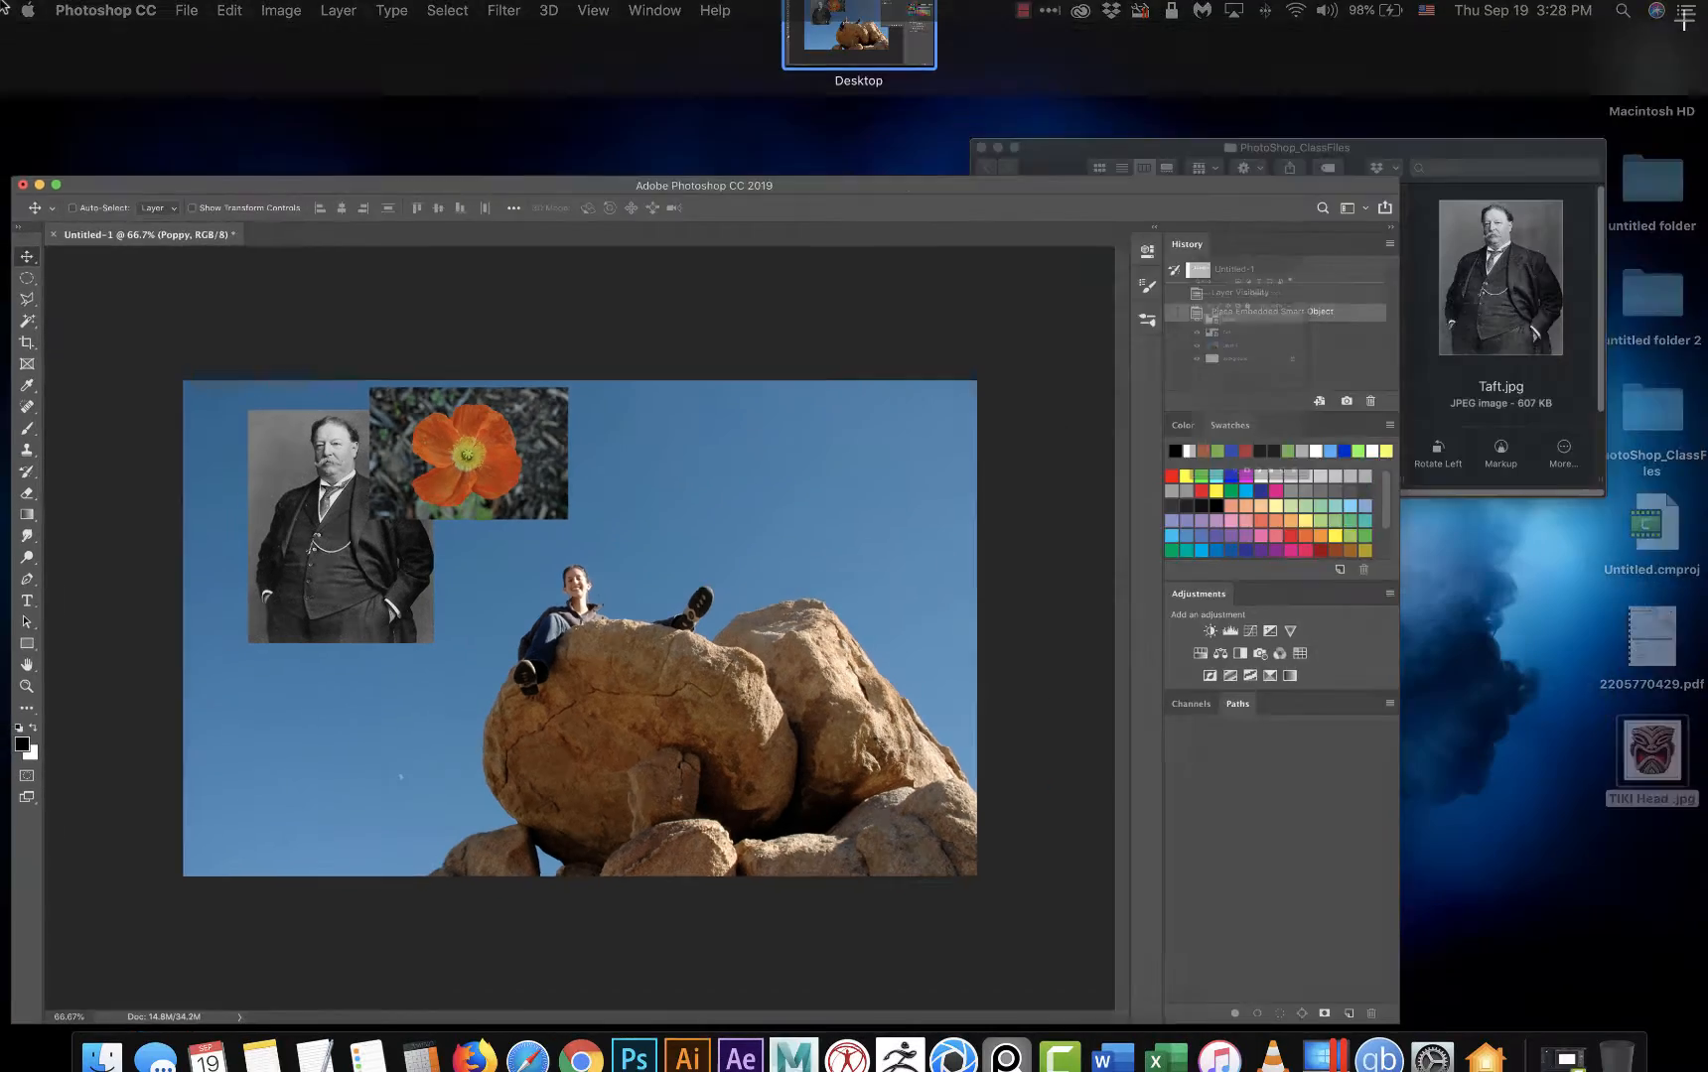
left_click(1485, 374)
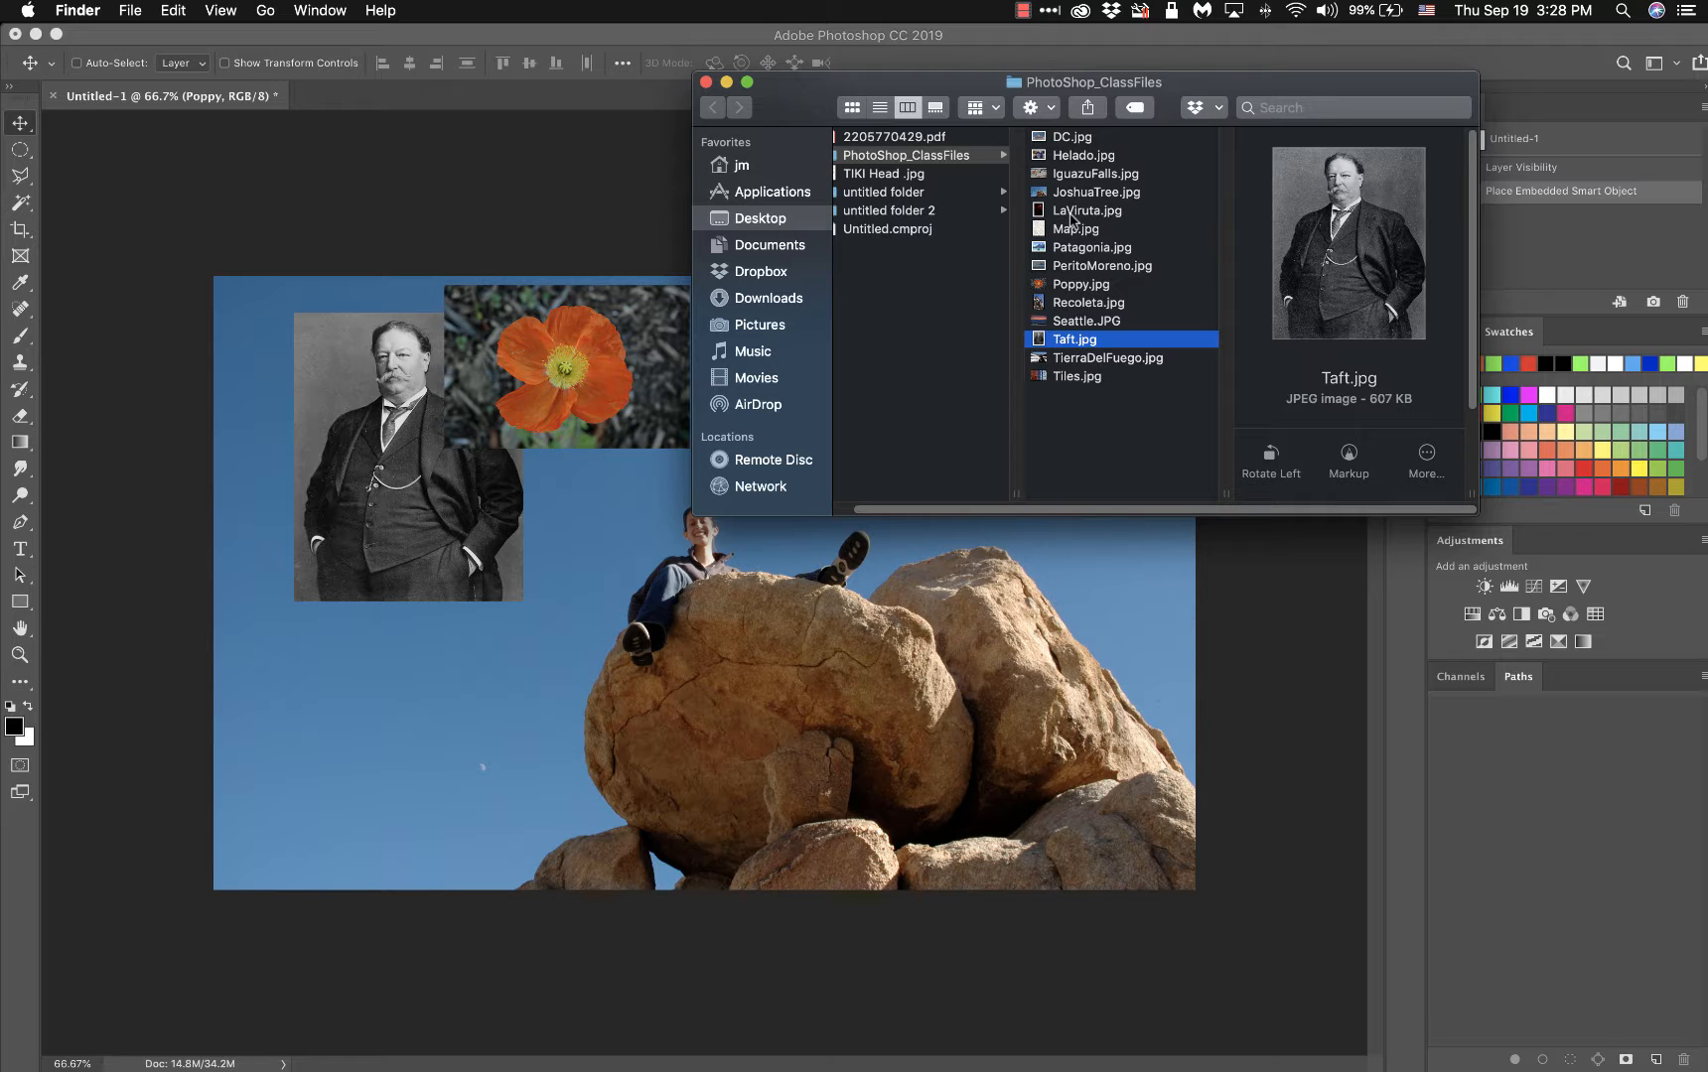
left_click_drag(1070, 218, 511, 640)
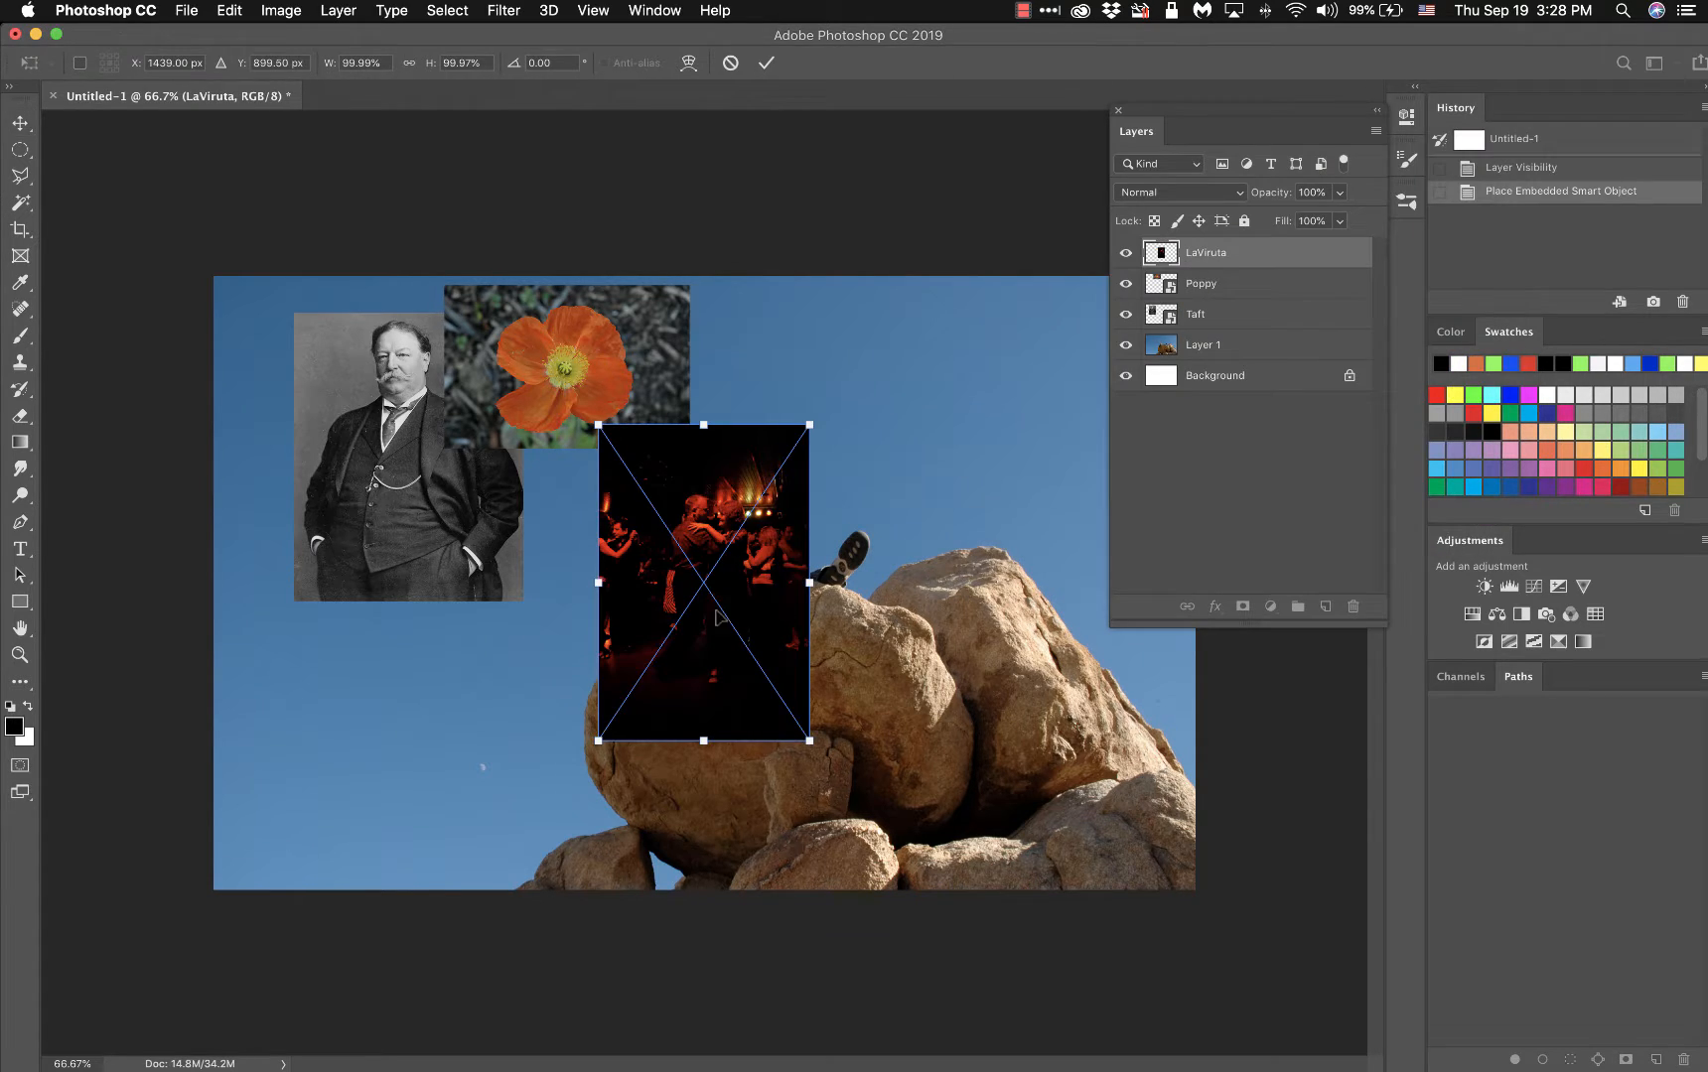
left_click_drag(717, 618, 479, 693)
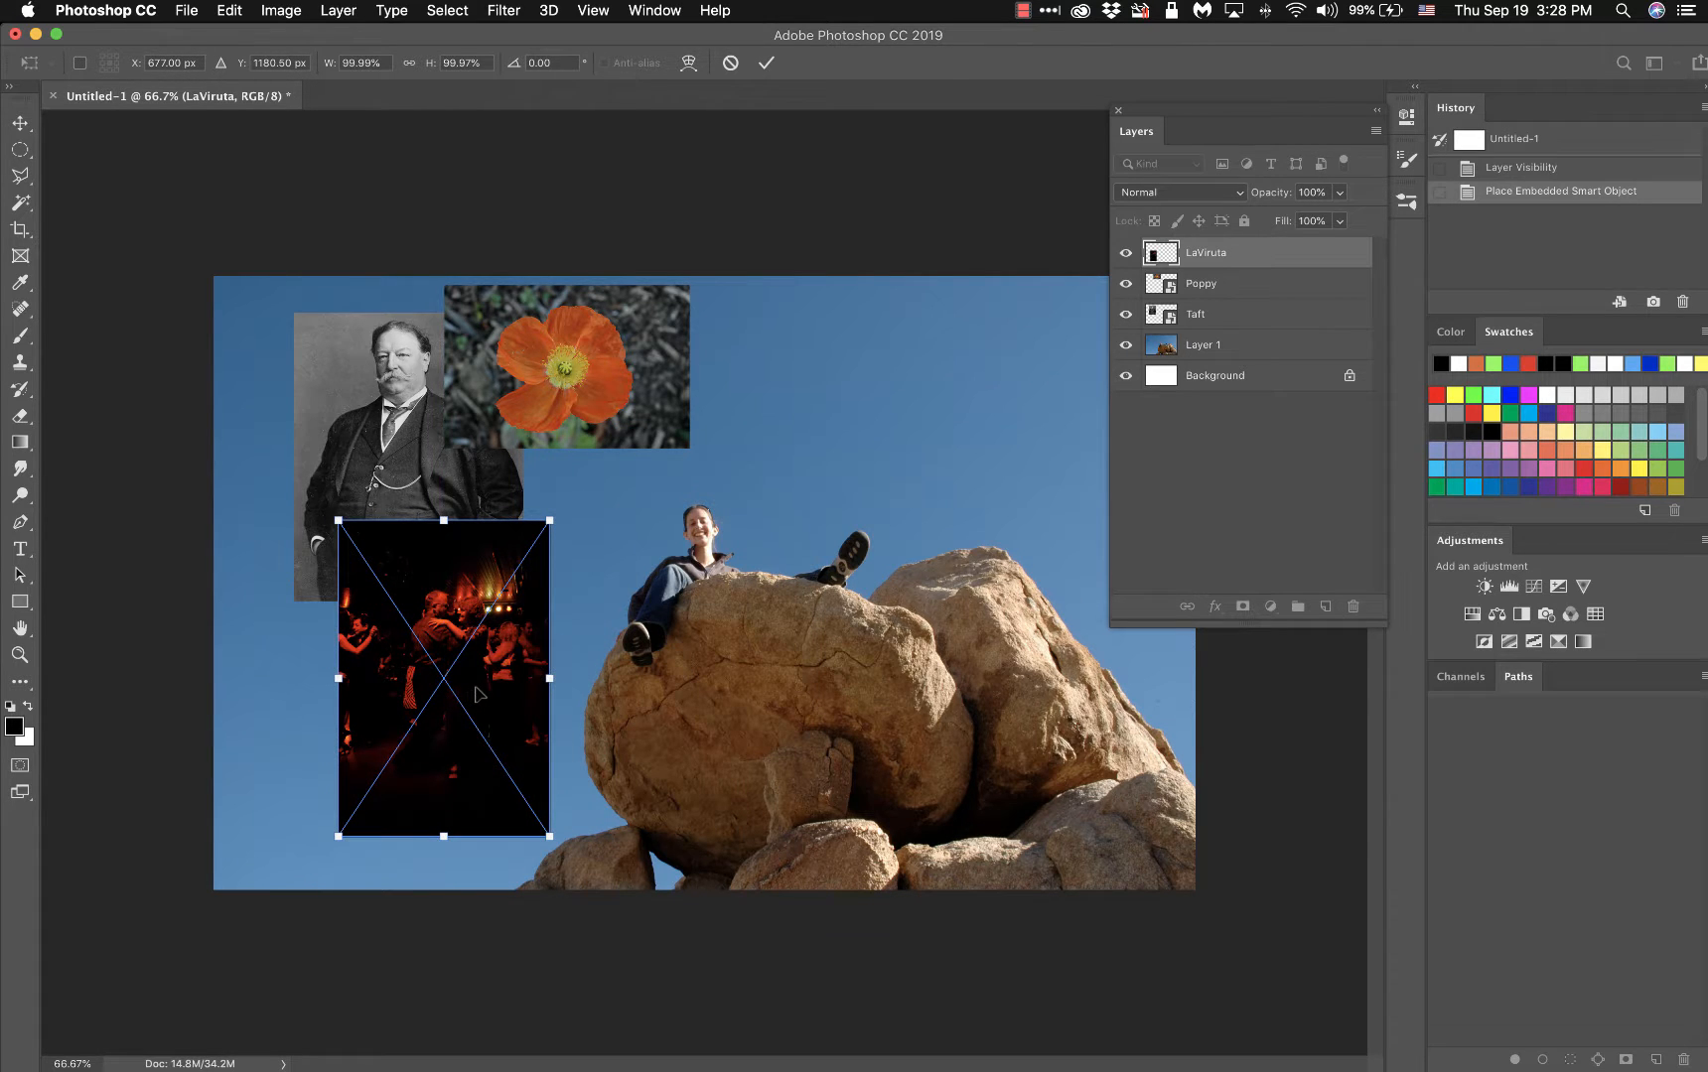
key("Return")
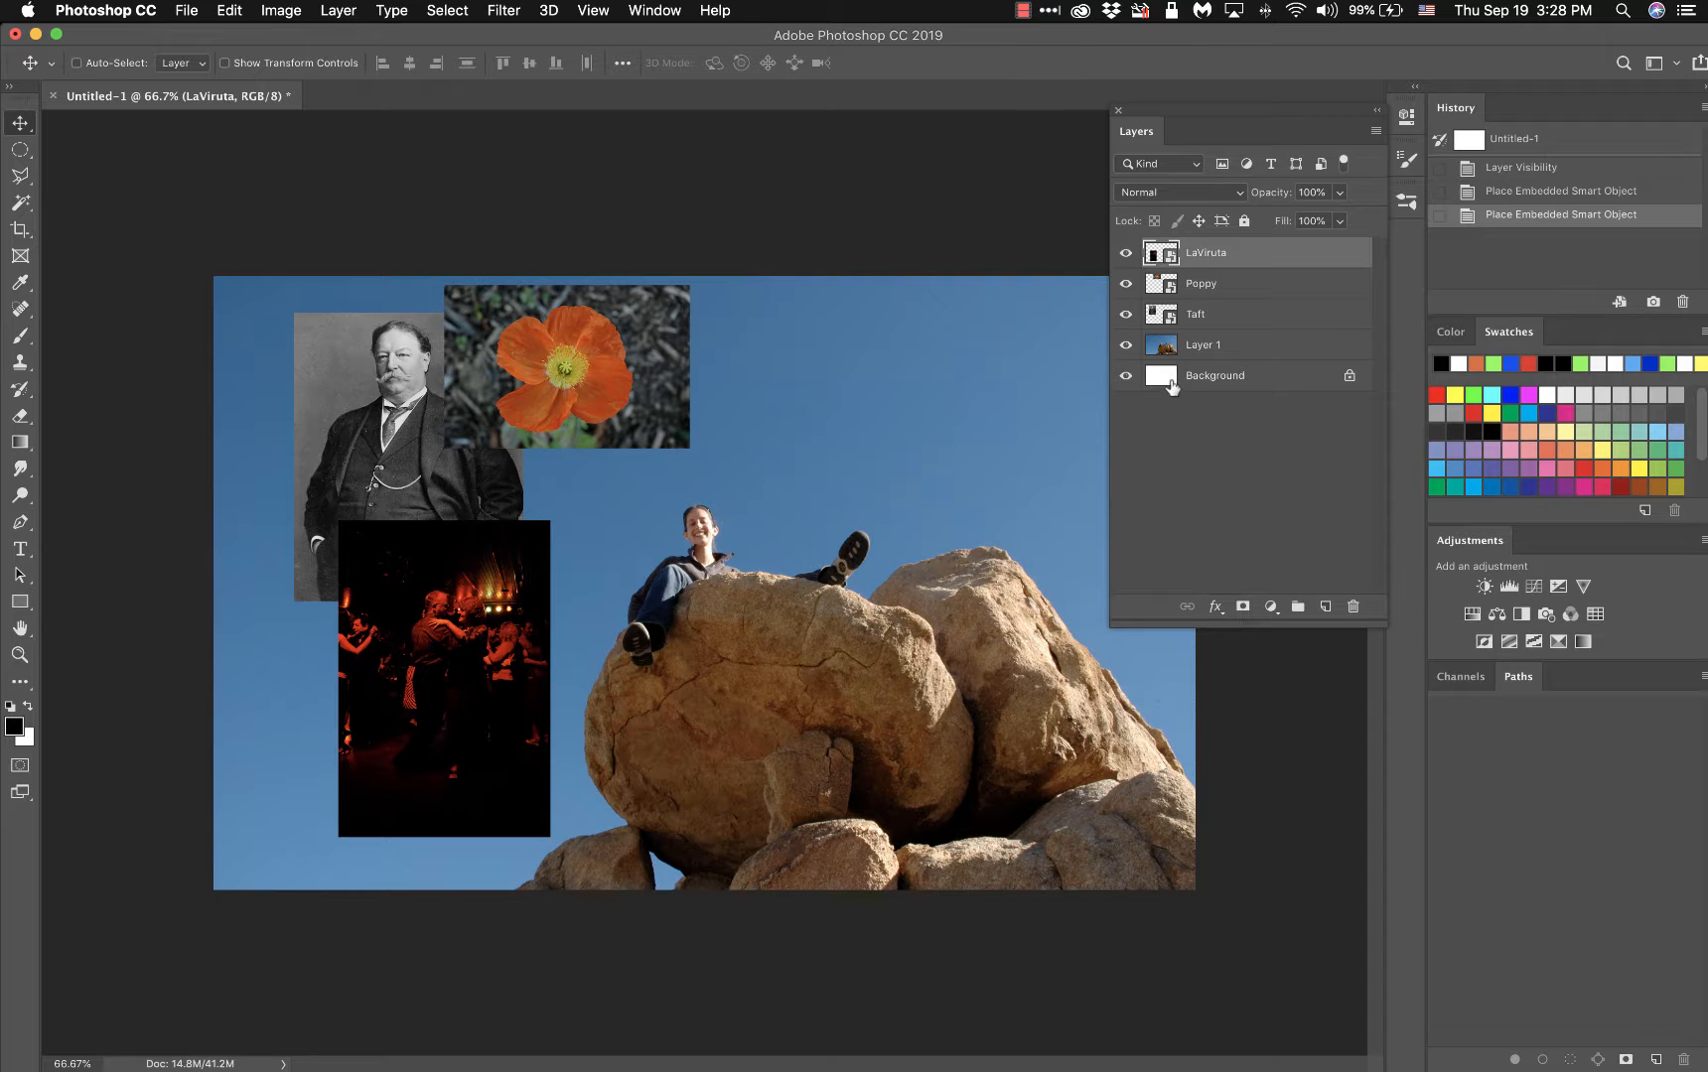
- Create a layer group above LaViruta and move the three placed images into it, ordered Poppy, LaViruta, Taft from the top
left_click(1230, 350)
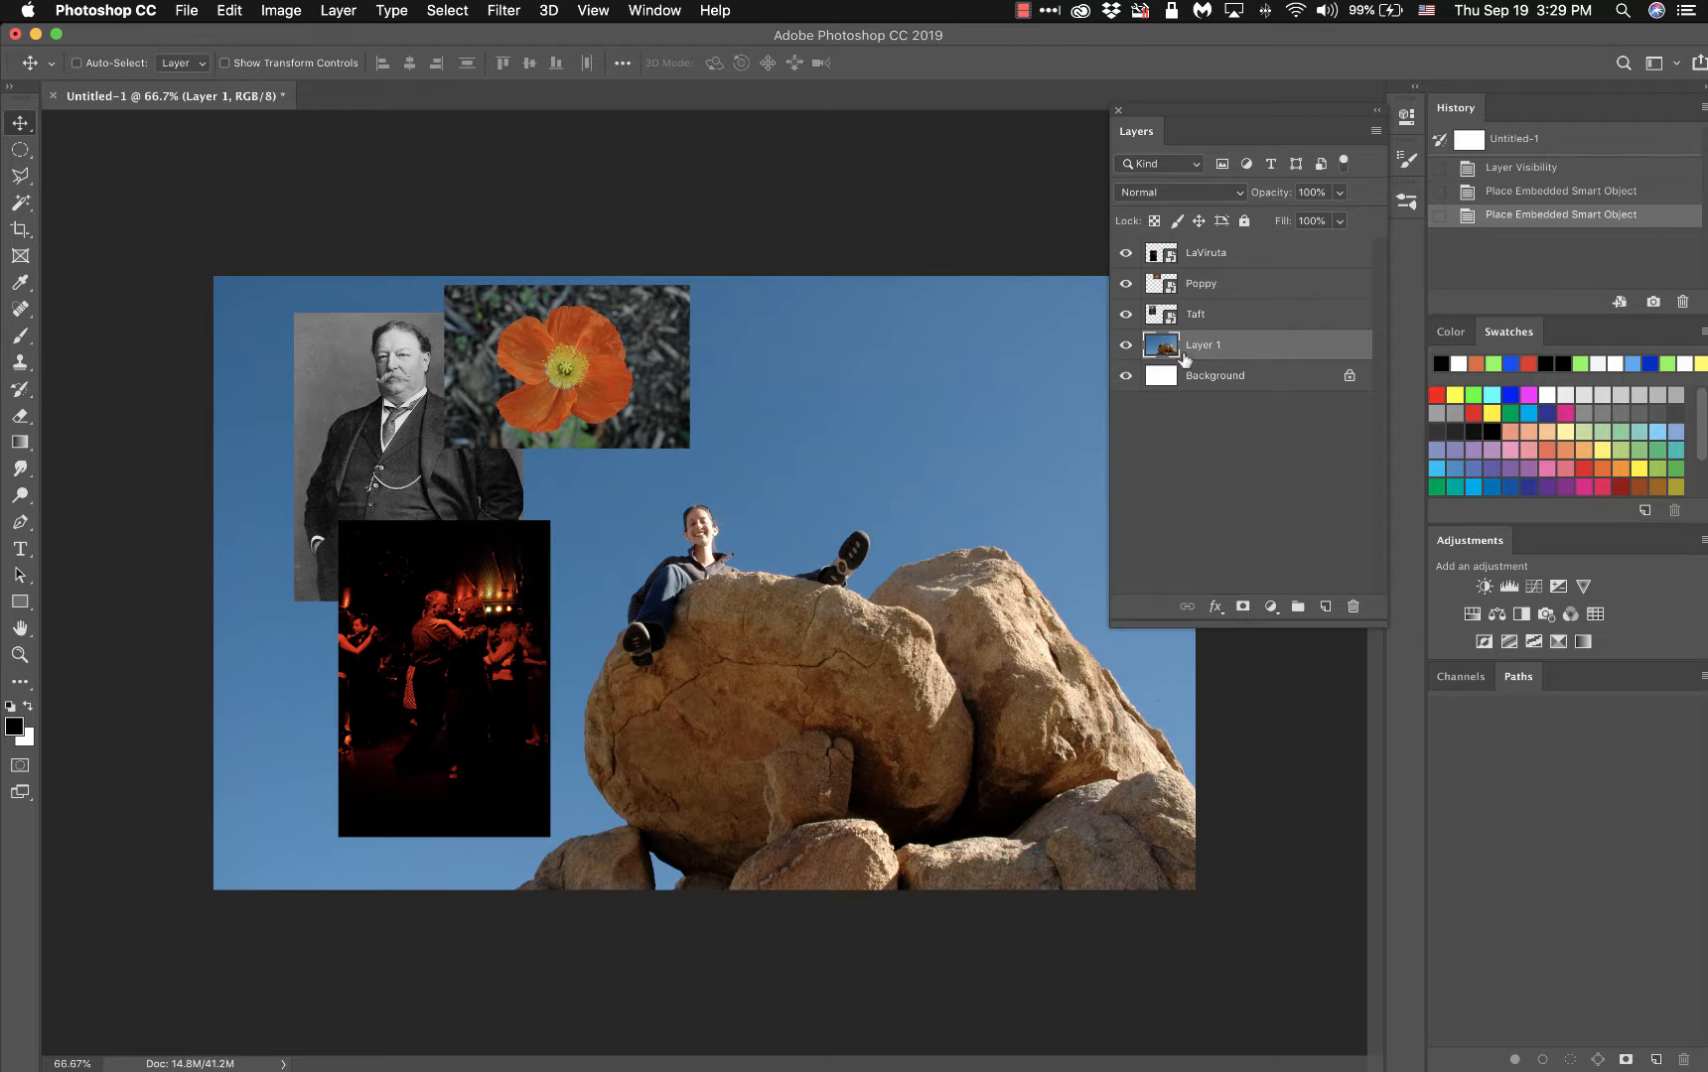
left_click(1263, 255)
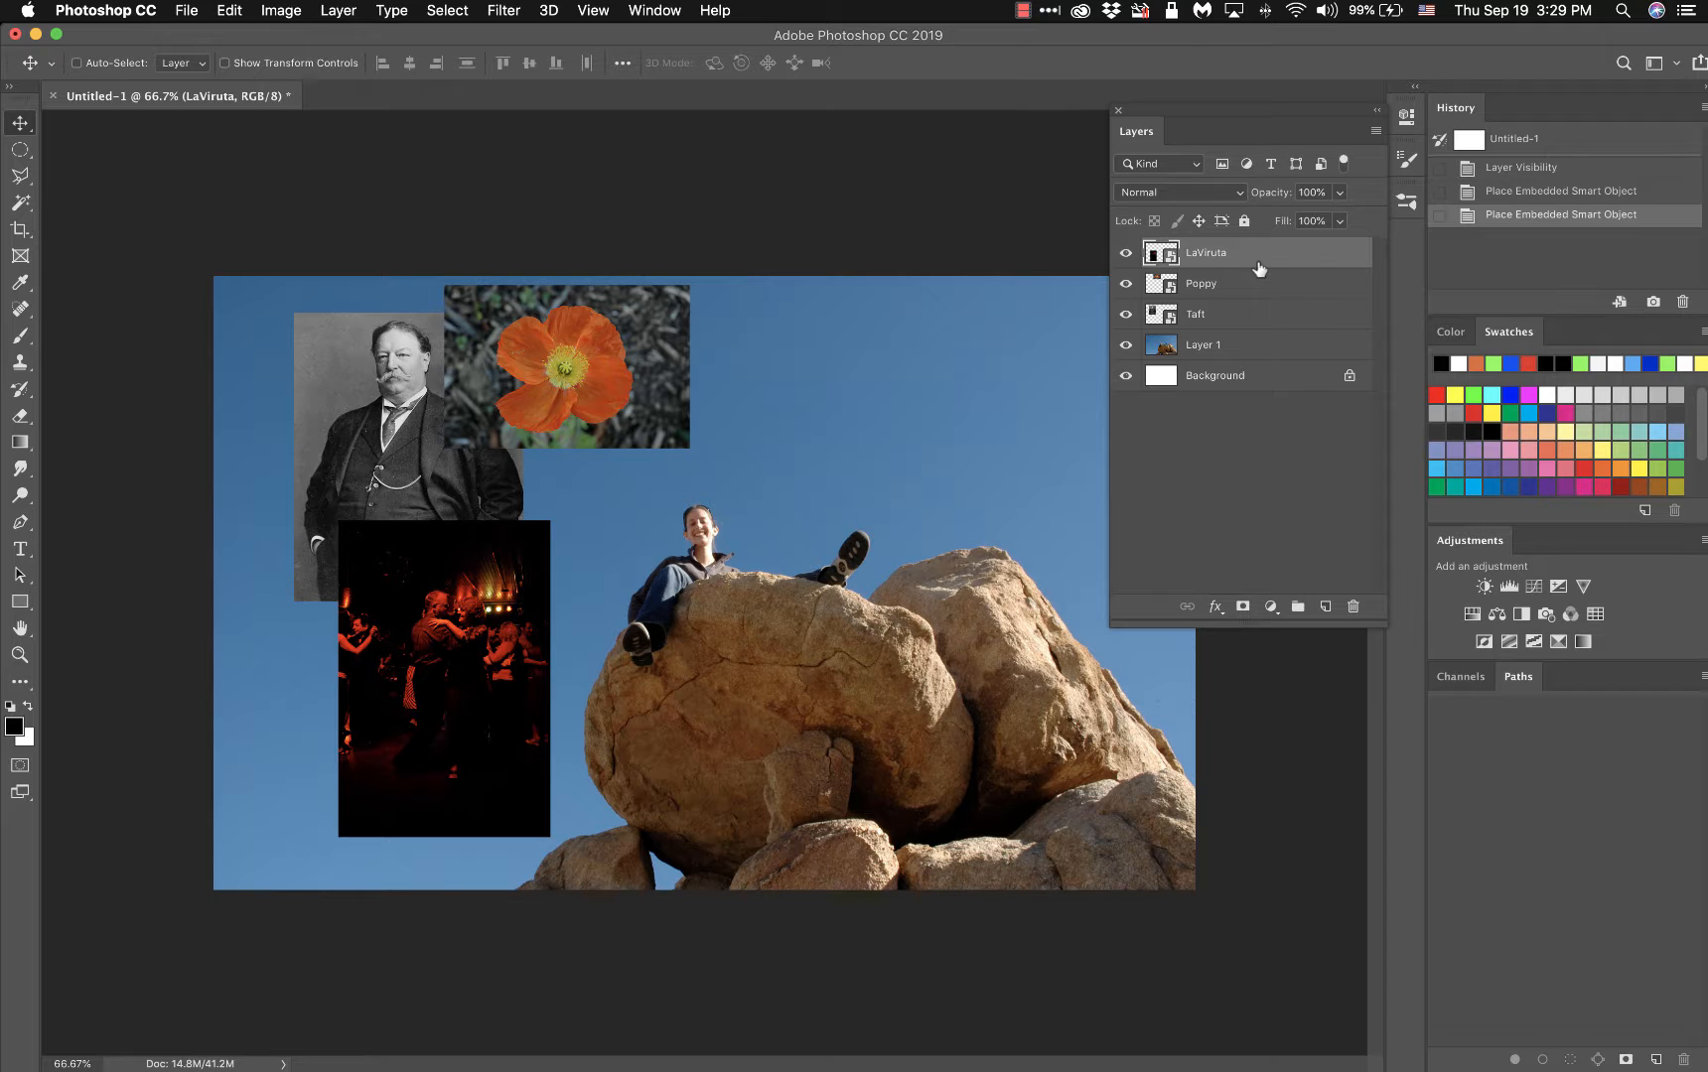
left_click(1296, 604)
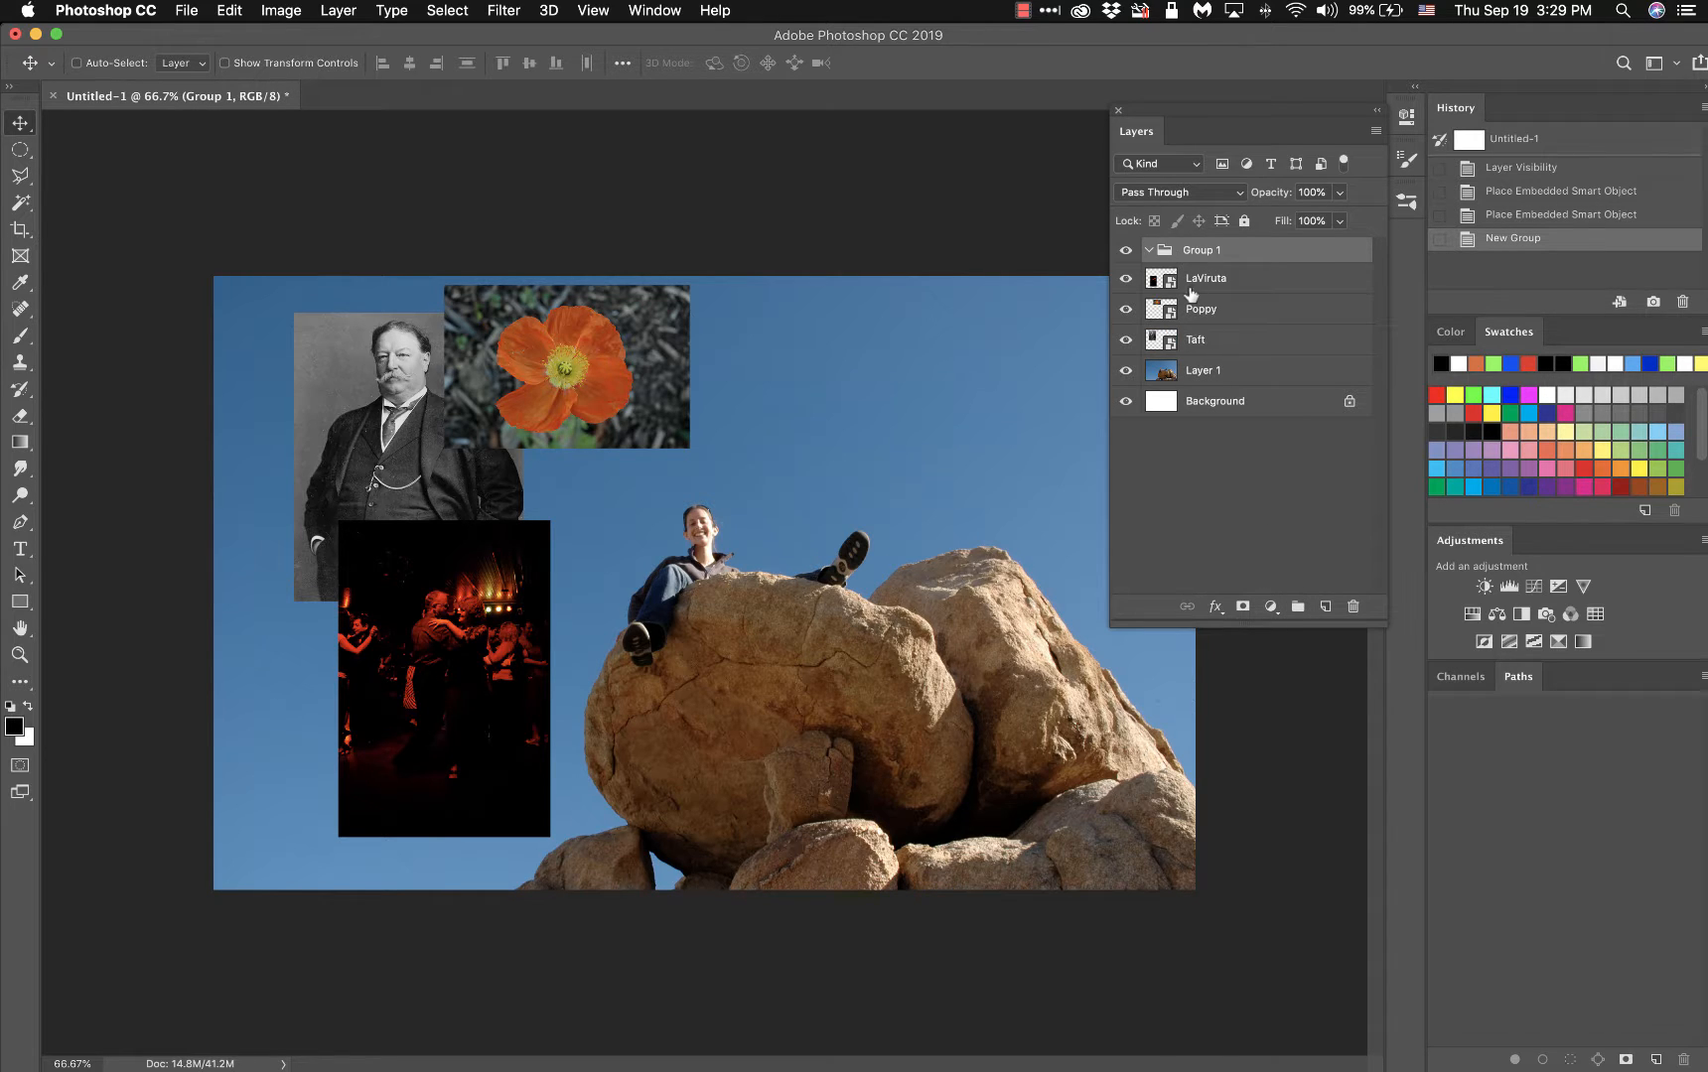
left_click_drag(1208, 285, 1211, 324)
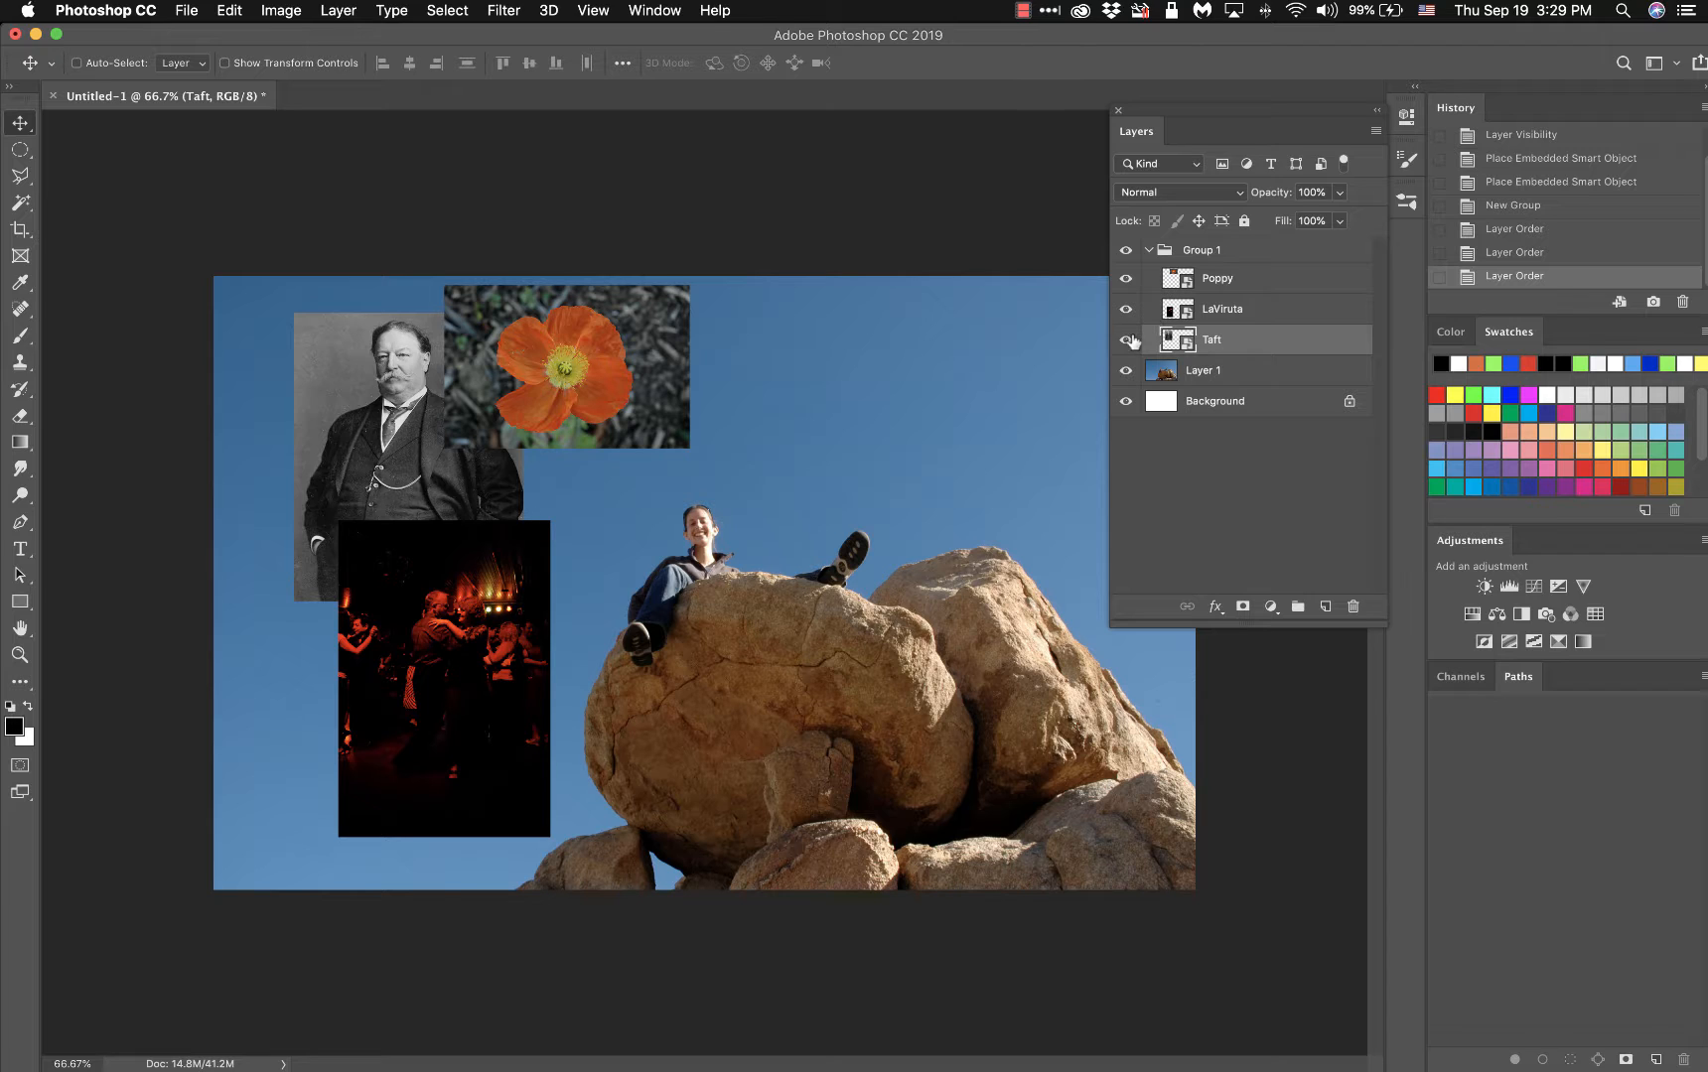
- Collapse and expand Group 1, and toggle the visibility of Poppy, LaViruta and the whole group off and on
left_click(1149, 252)
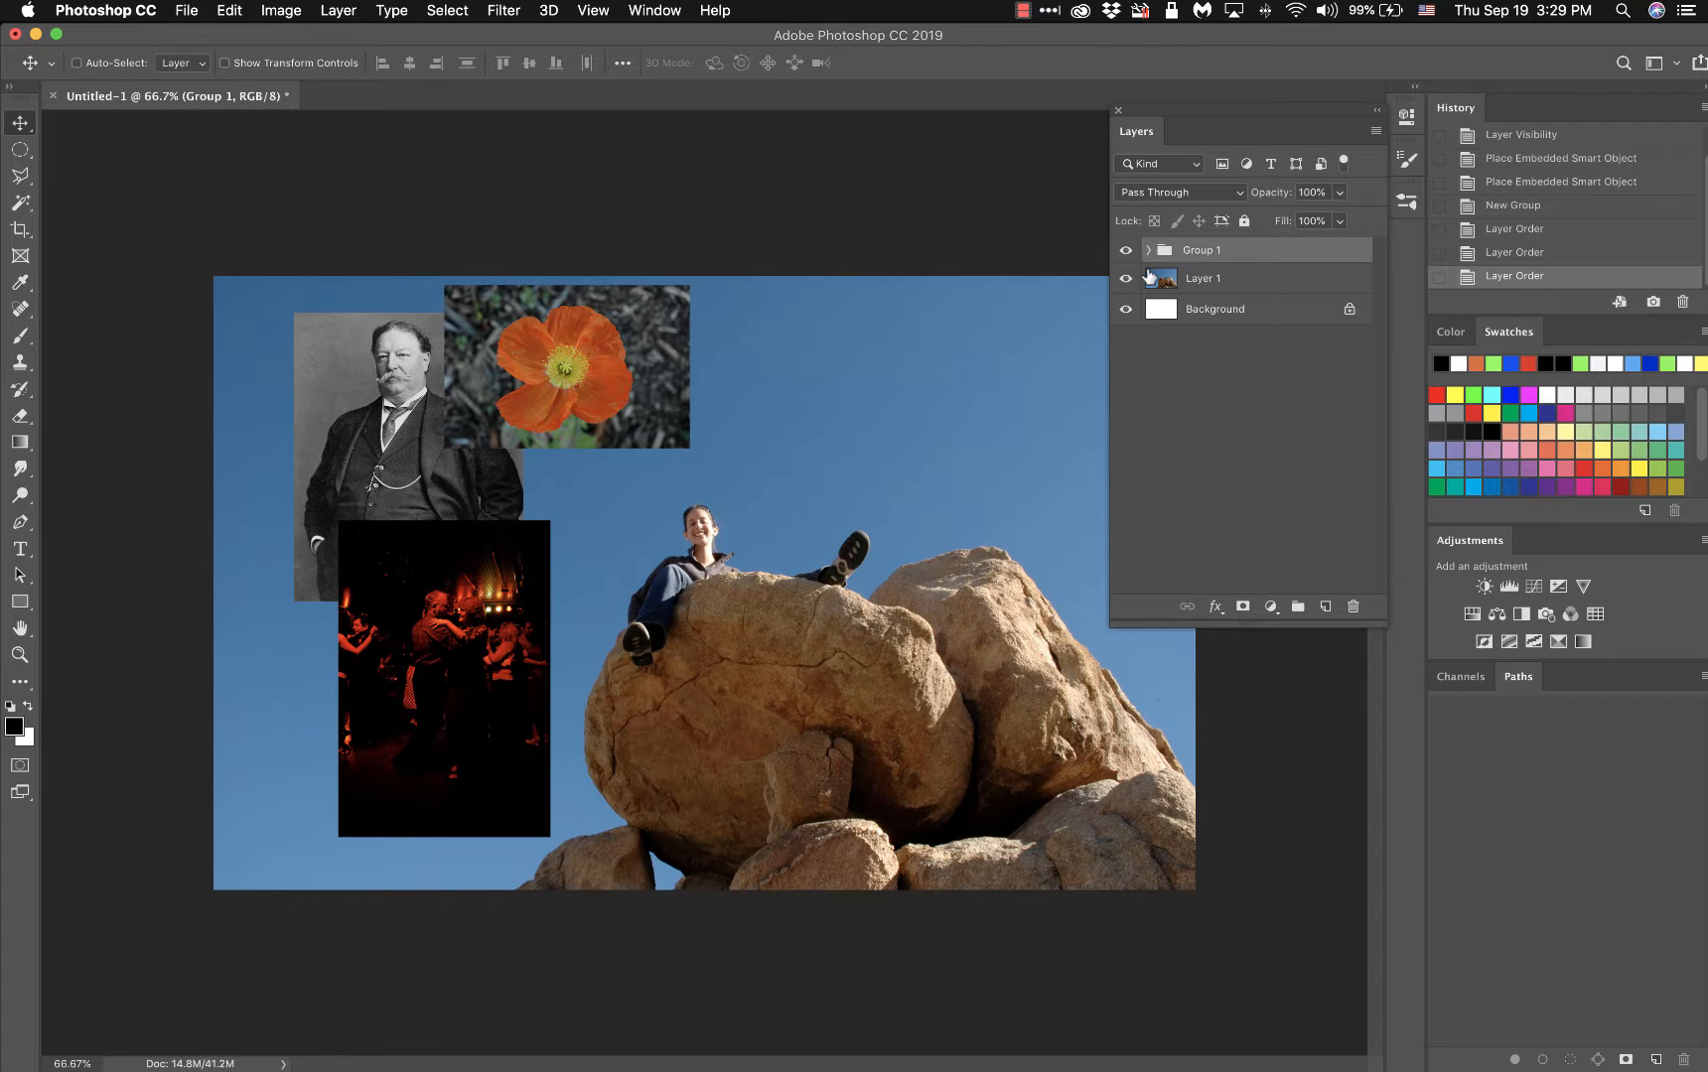
left_click(1149, 250)
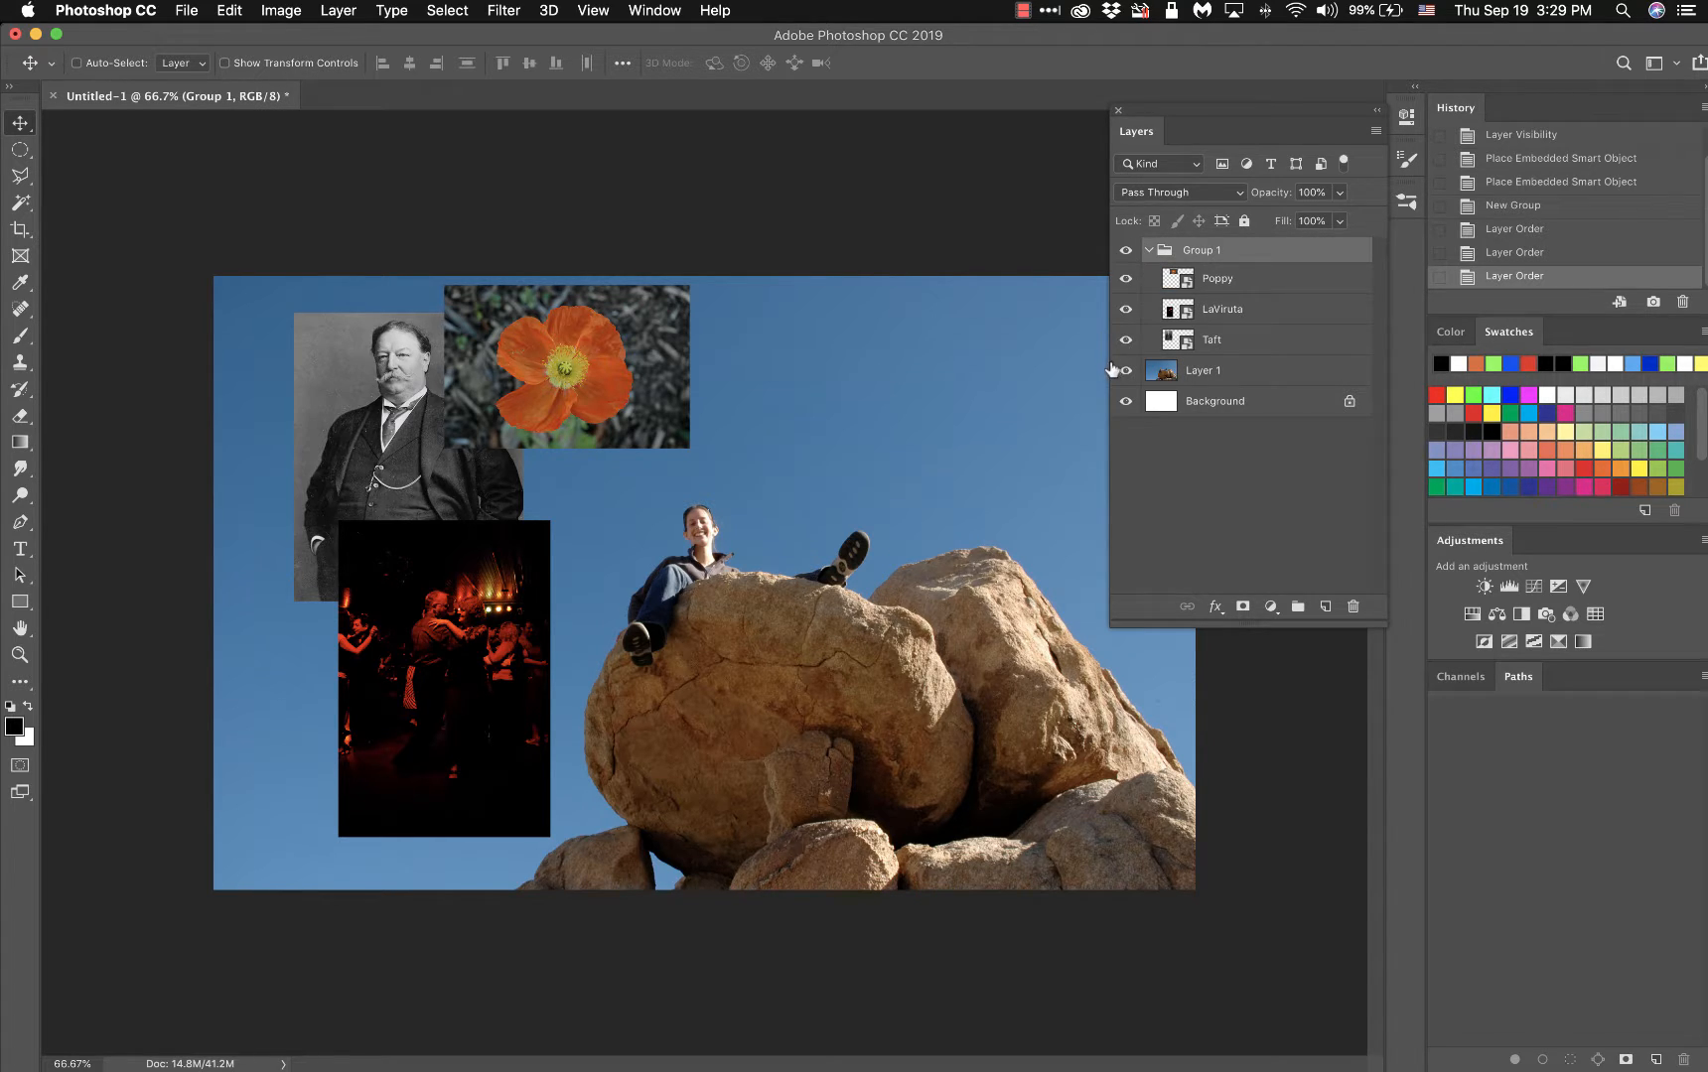
left_click(1126, 280)
left_click(1127, 279)
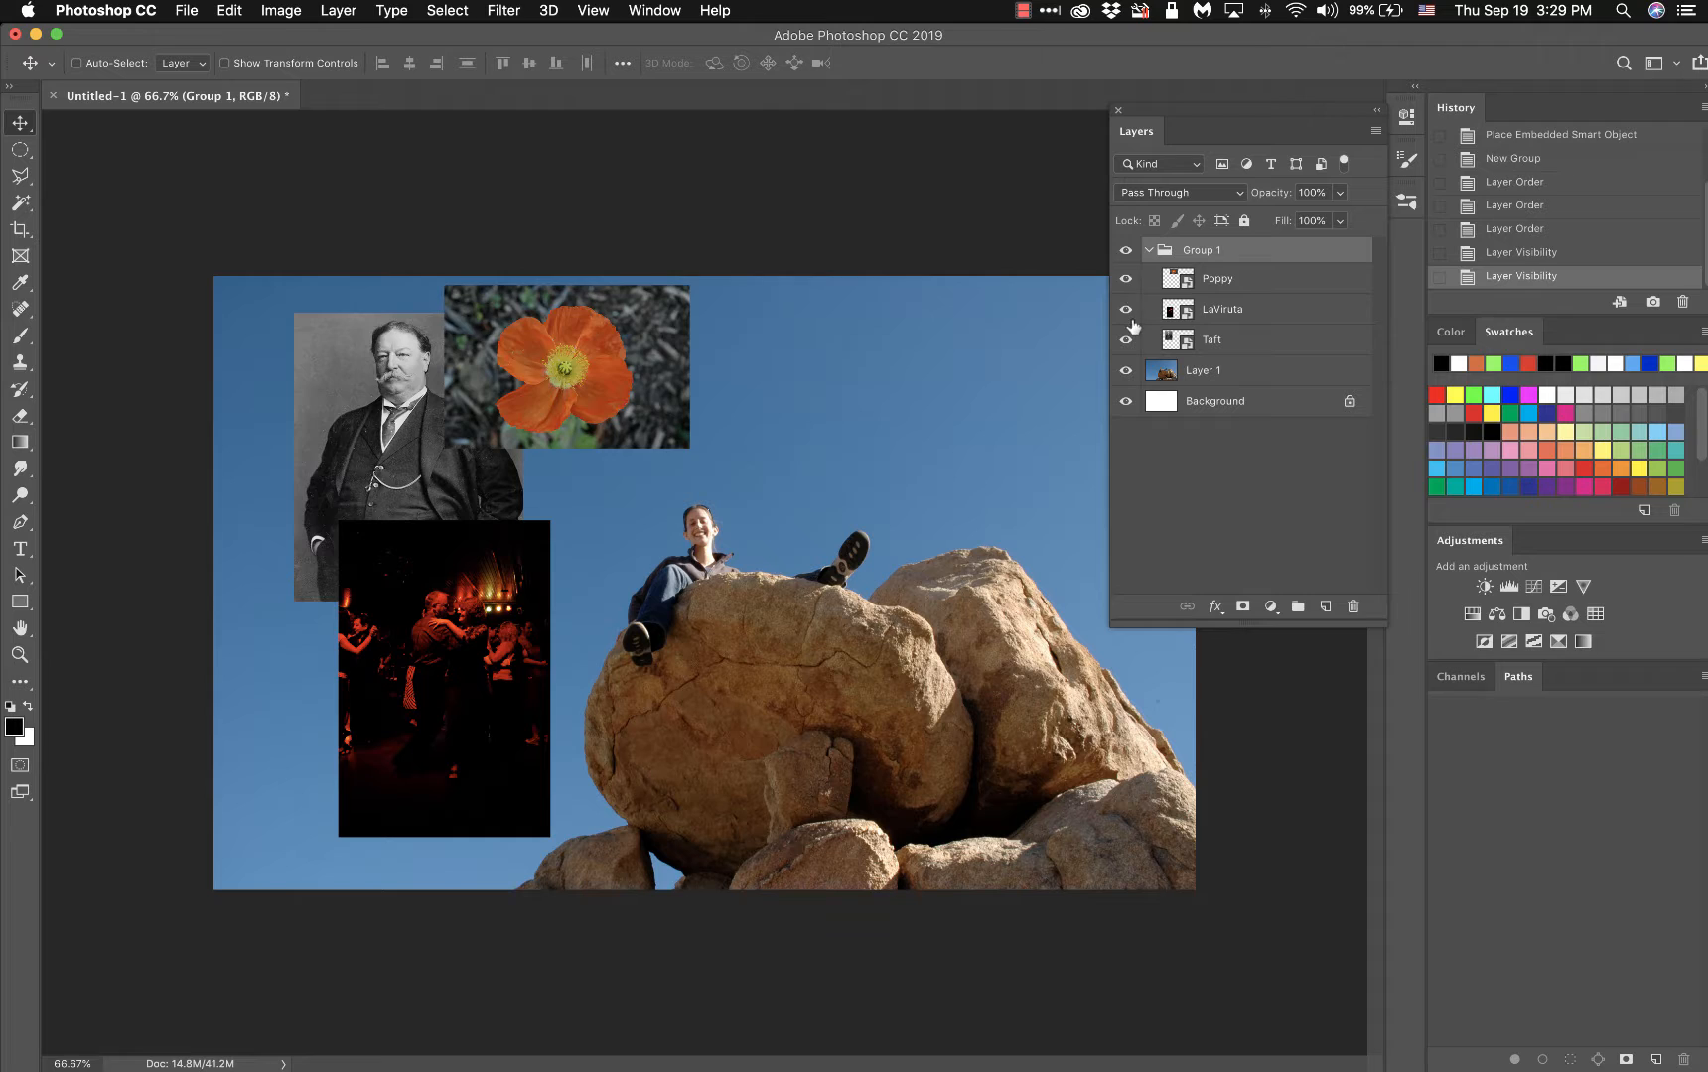
left_click(1126, 310)
left_click(1126, 326)
left_click(1127, 256)
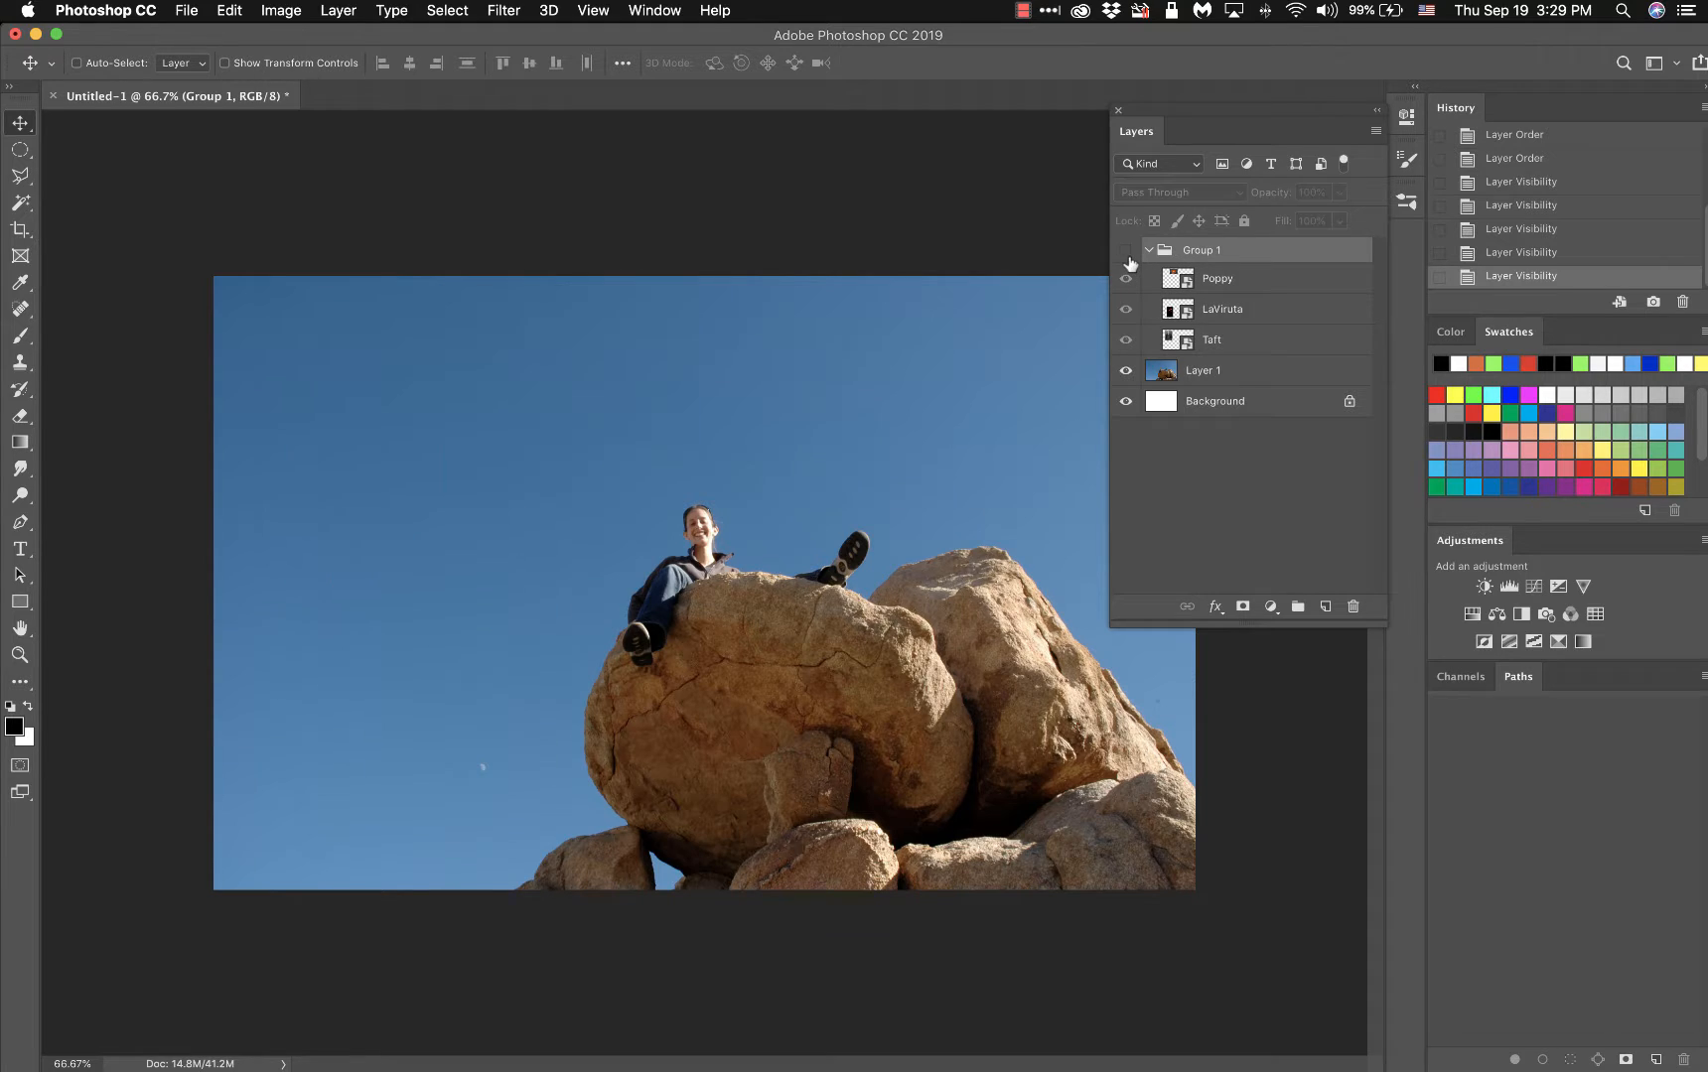
left_click(1128, 257)
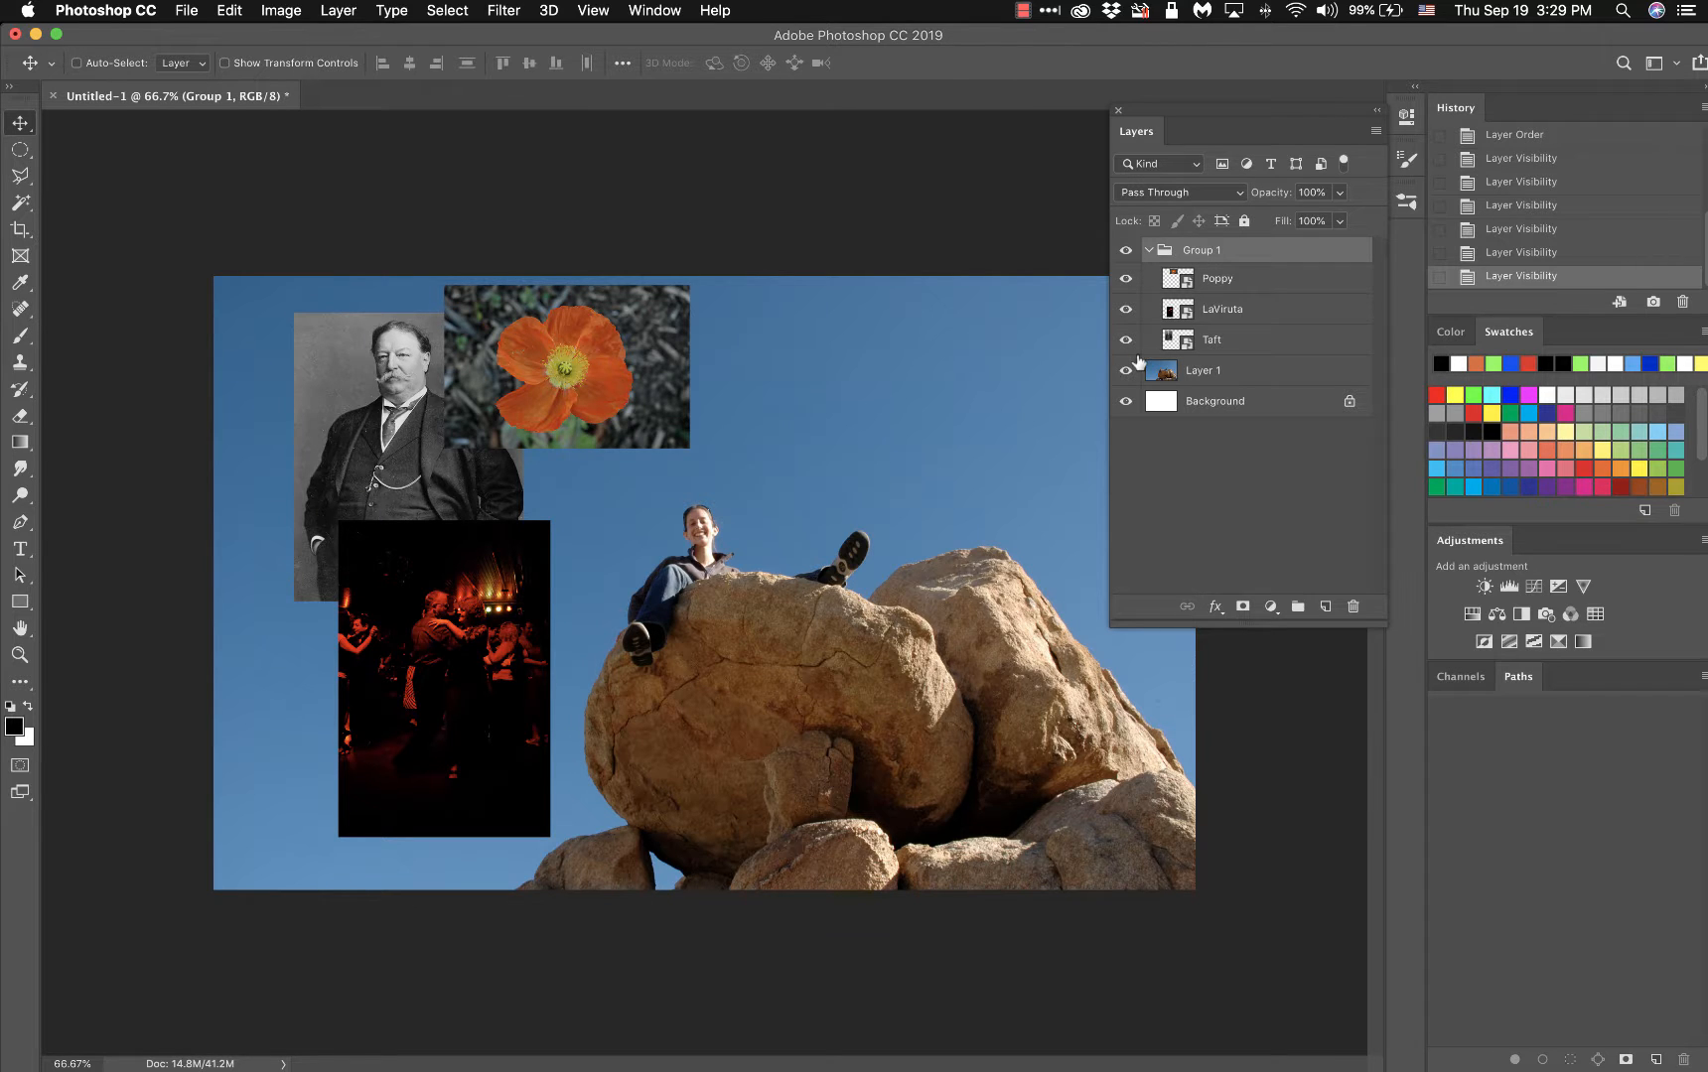
left_click(1124, 254)
left_click(1125, 258)
- Assign the Red color label to Group 1 and collapse the group
right_click(1127, 303)
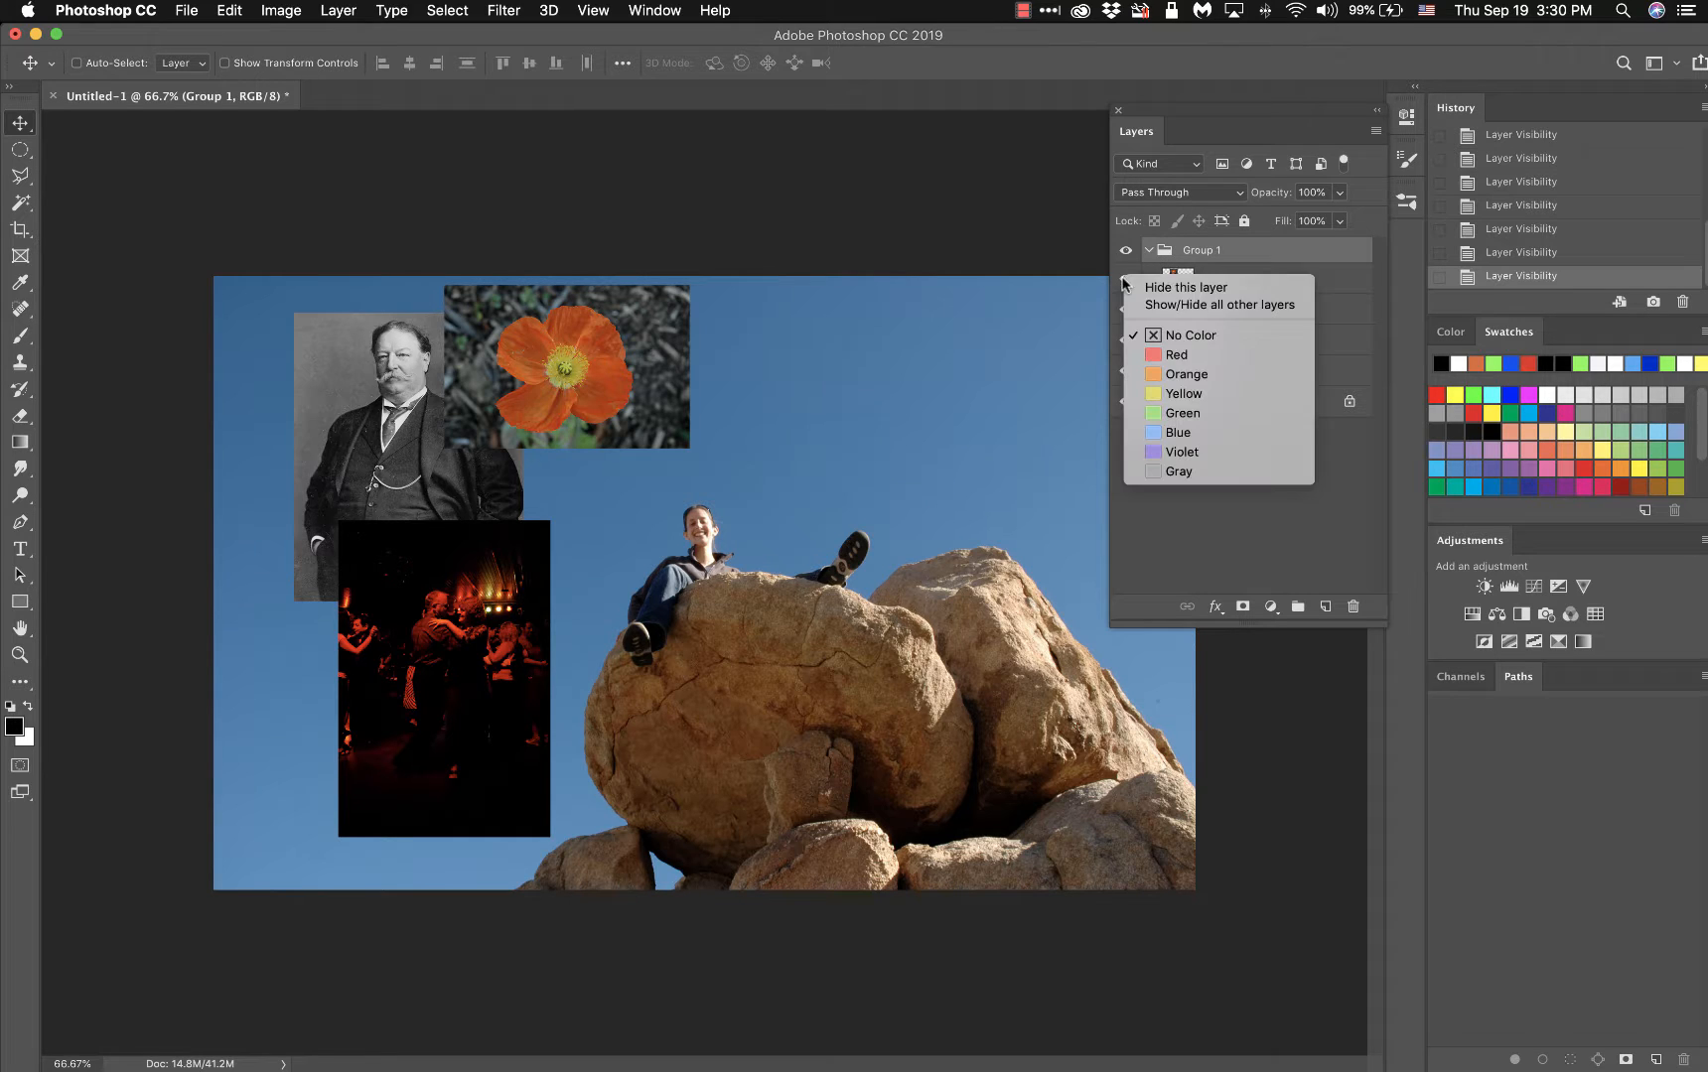
left_click(1152, 354)
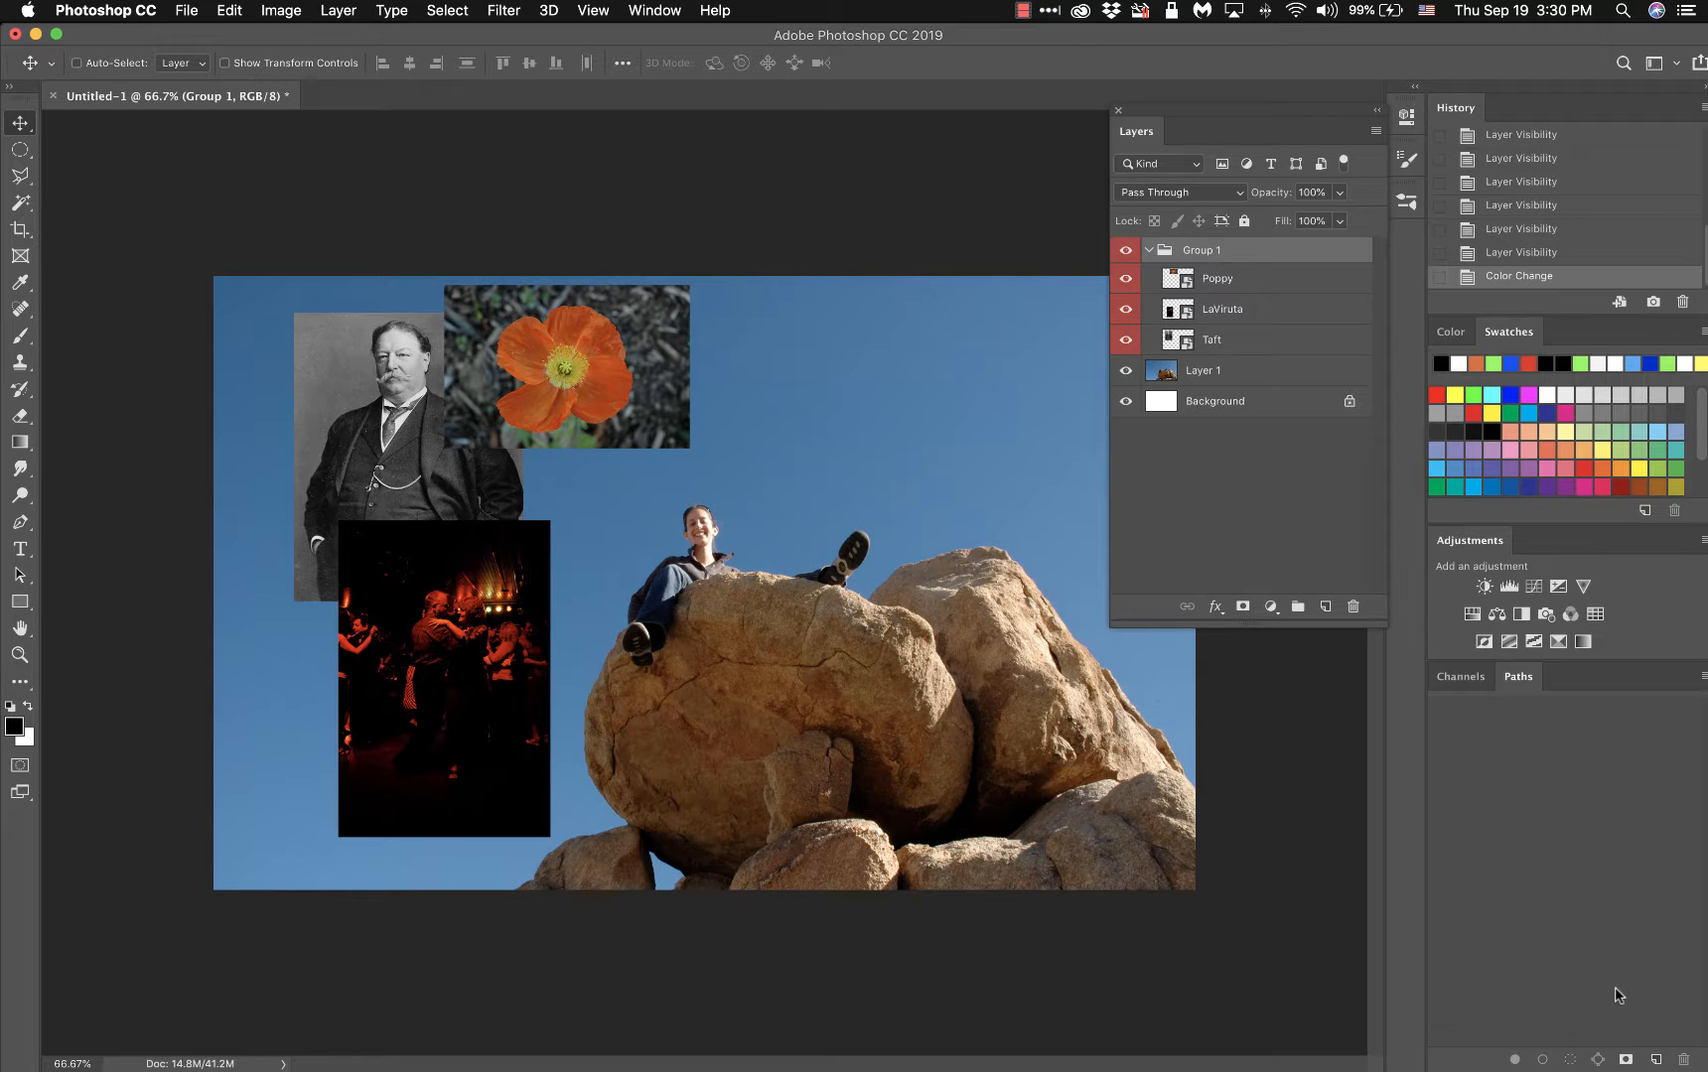
left_click(1149, 251)
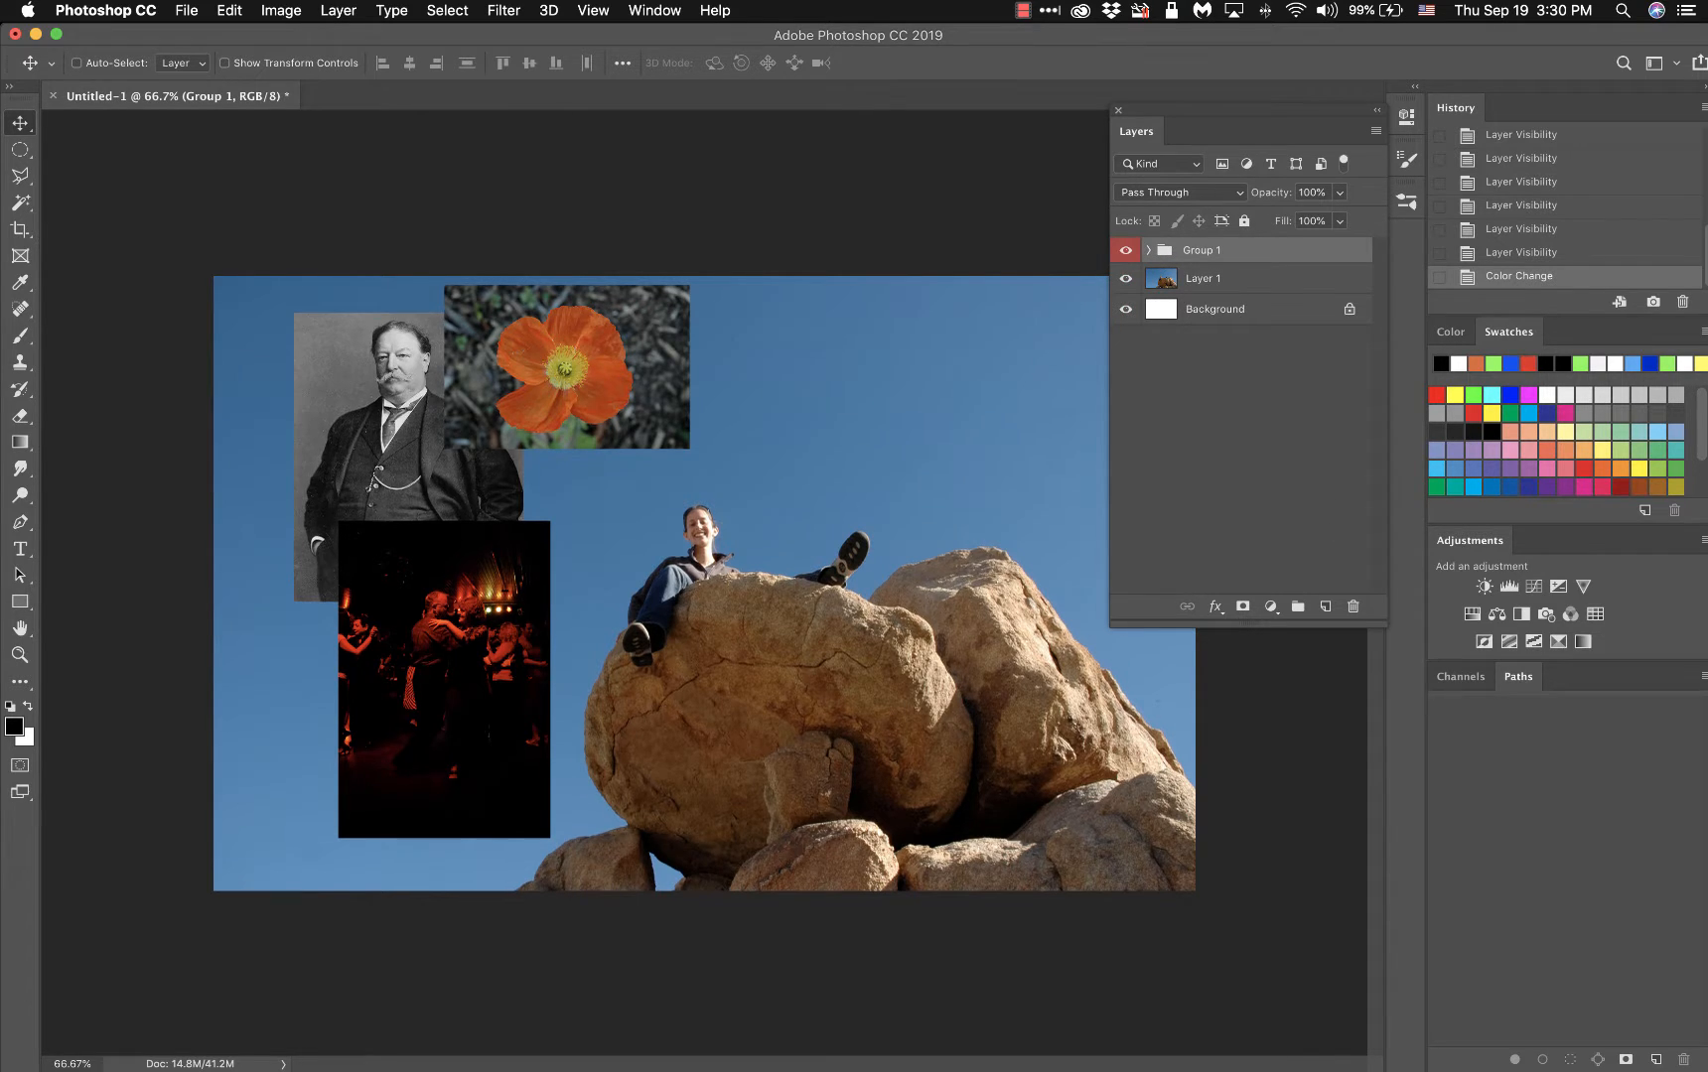
- Place the TIKI Head .jpg file from the desktop above Group 1, scaled down and positioned beside the poppy image over the sky
mouse_move(1706, 1070)
left_click_drag(1625, 752, 737, 514)
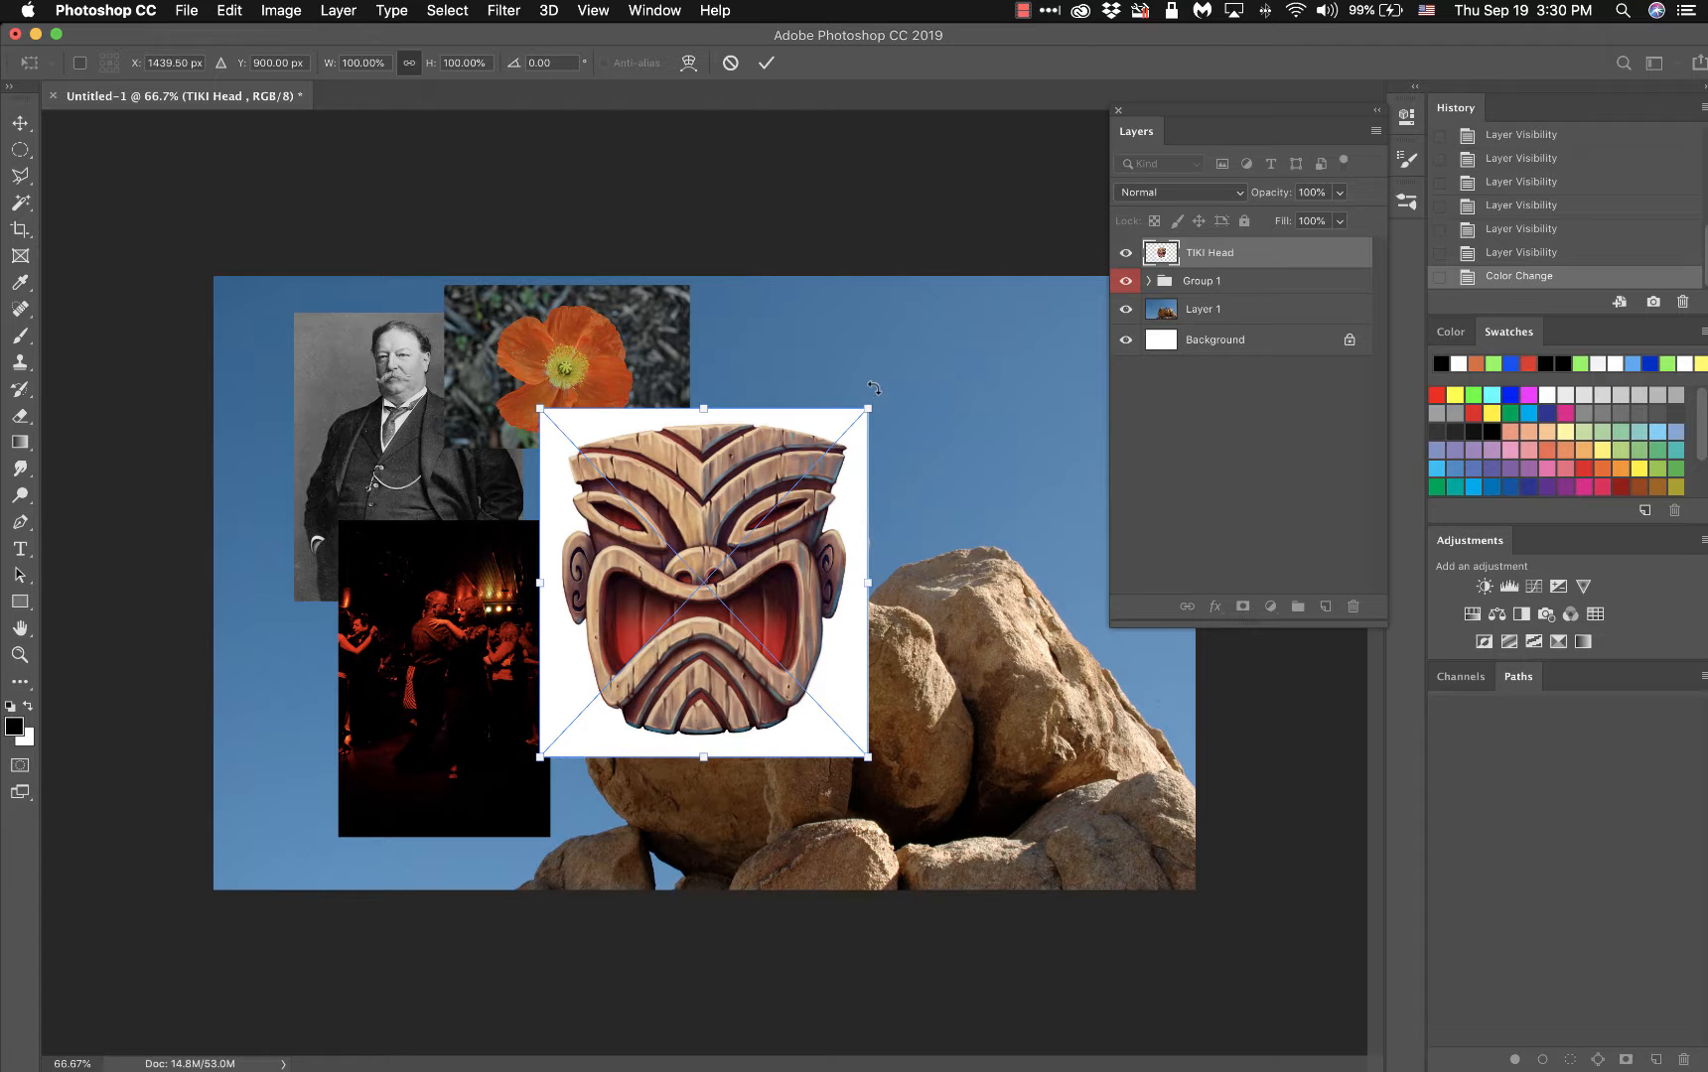
left_click_drag(870, 405, 747, 538)
left_click_drag(641, 614, 784, 383)
key("Return")
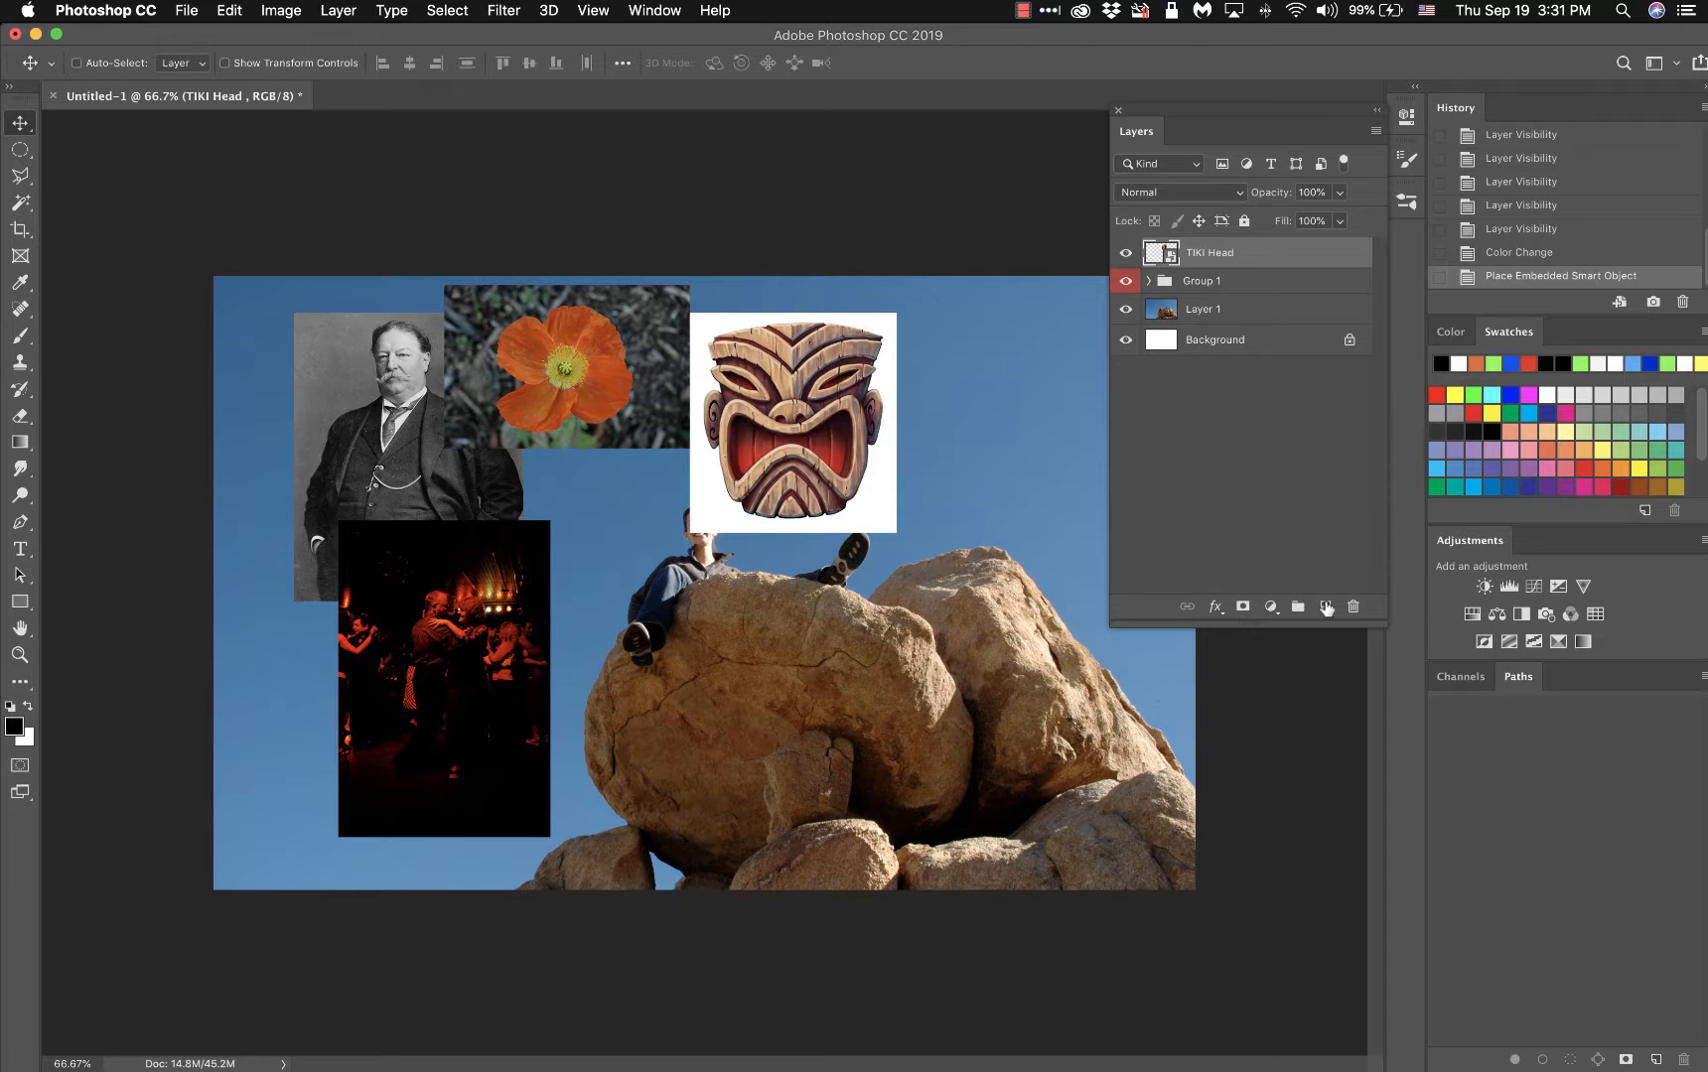
- Add an empty layer above TIKI Head and revert to the history state before it was created
left_click(1325, 606)
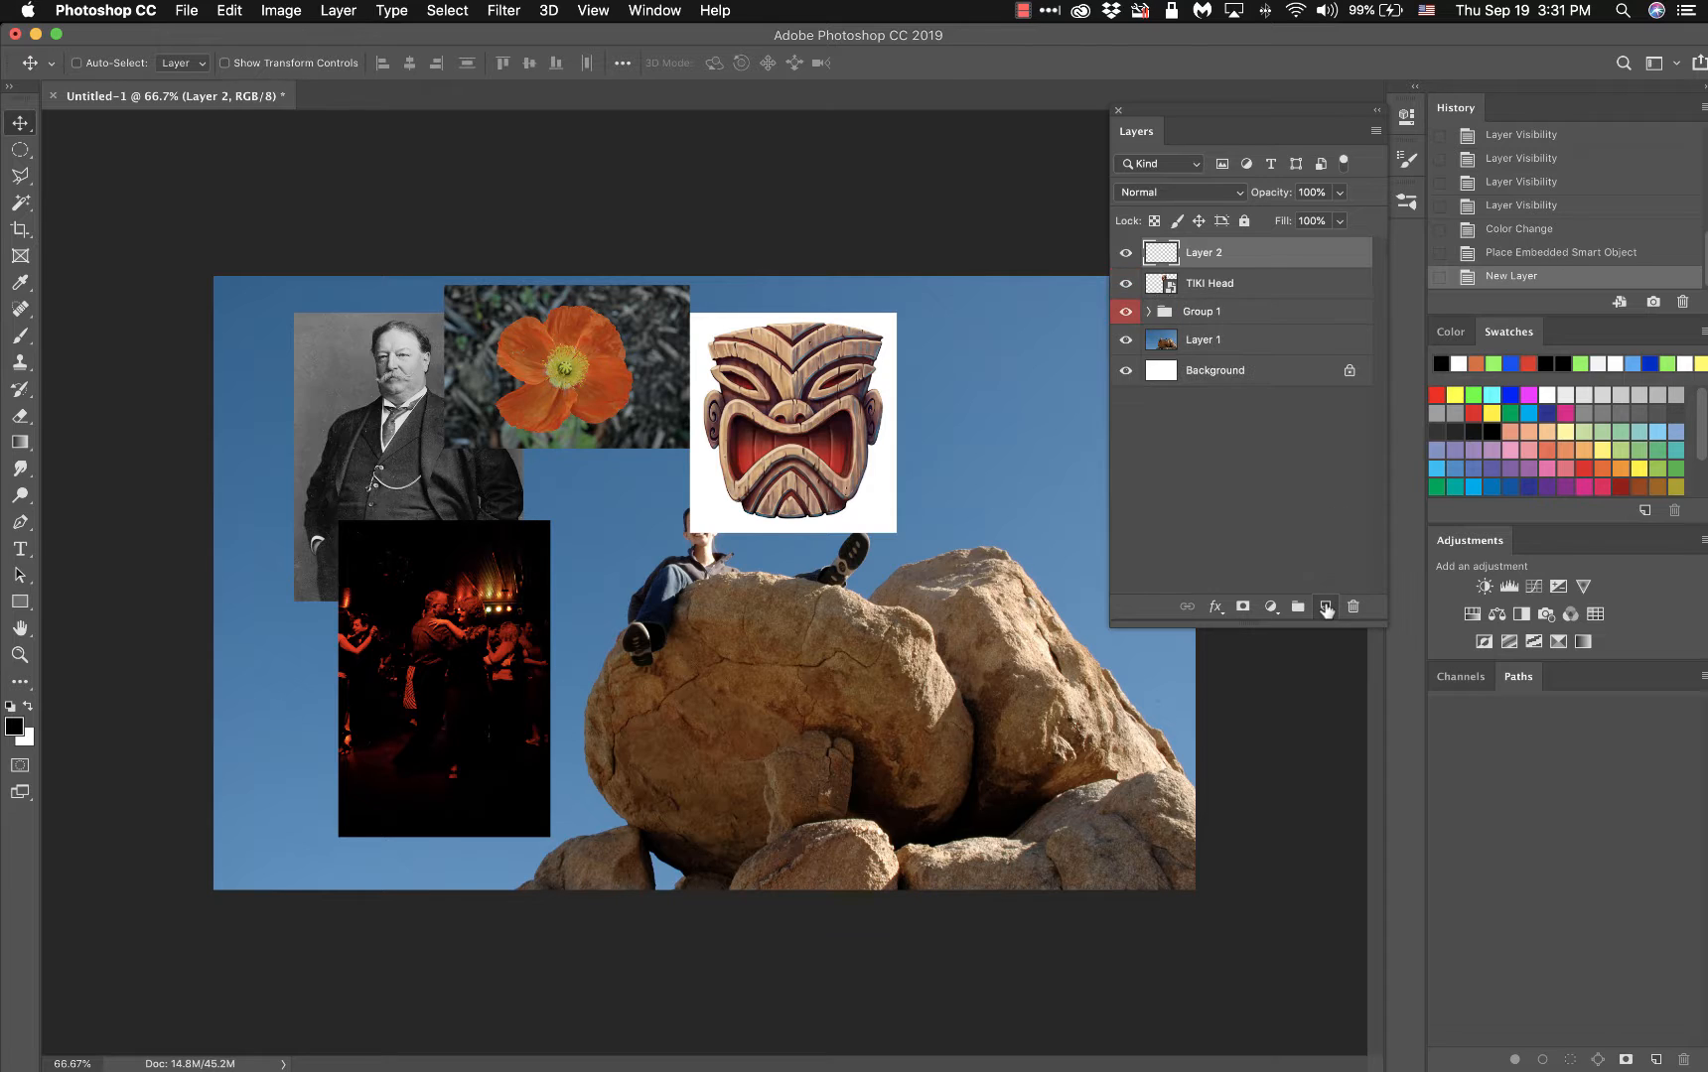
left_click(1492, 256)
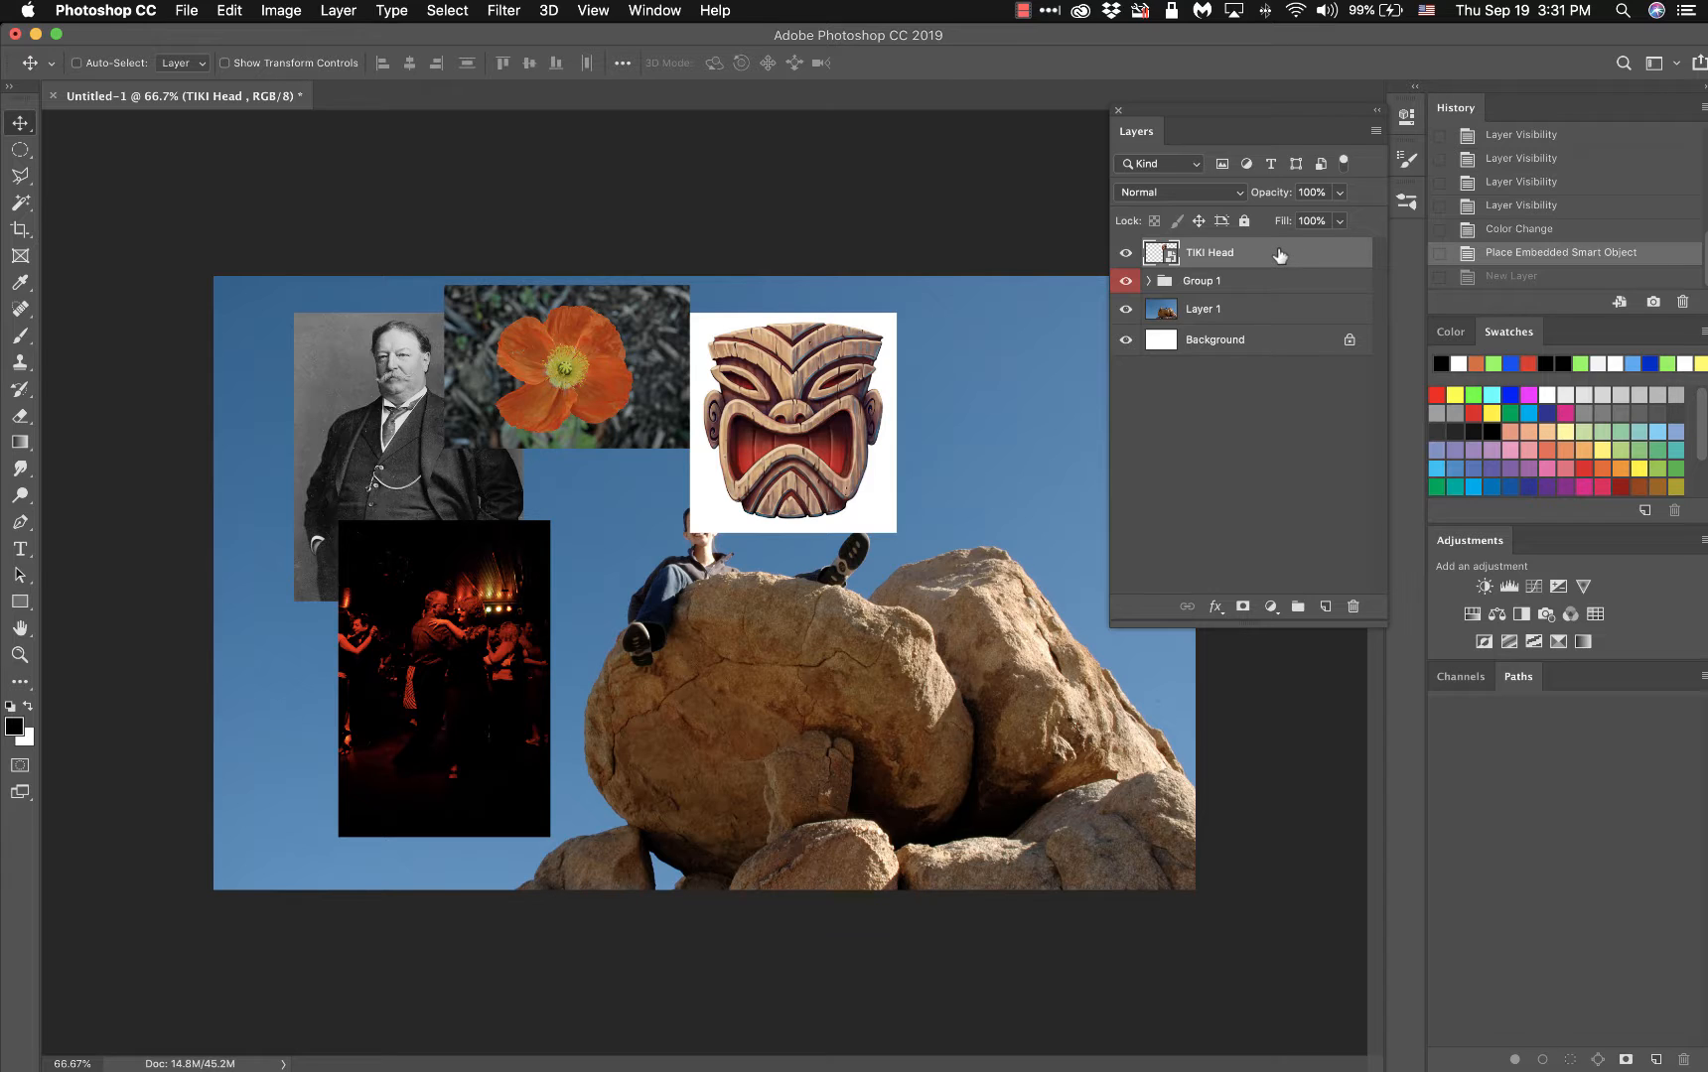
- Duplicate the TIKI Head layer and move the copy horizontally to sit directly beside the original on its right
left_click_drag(1280, 254, 1326, 606)
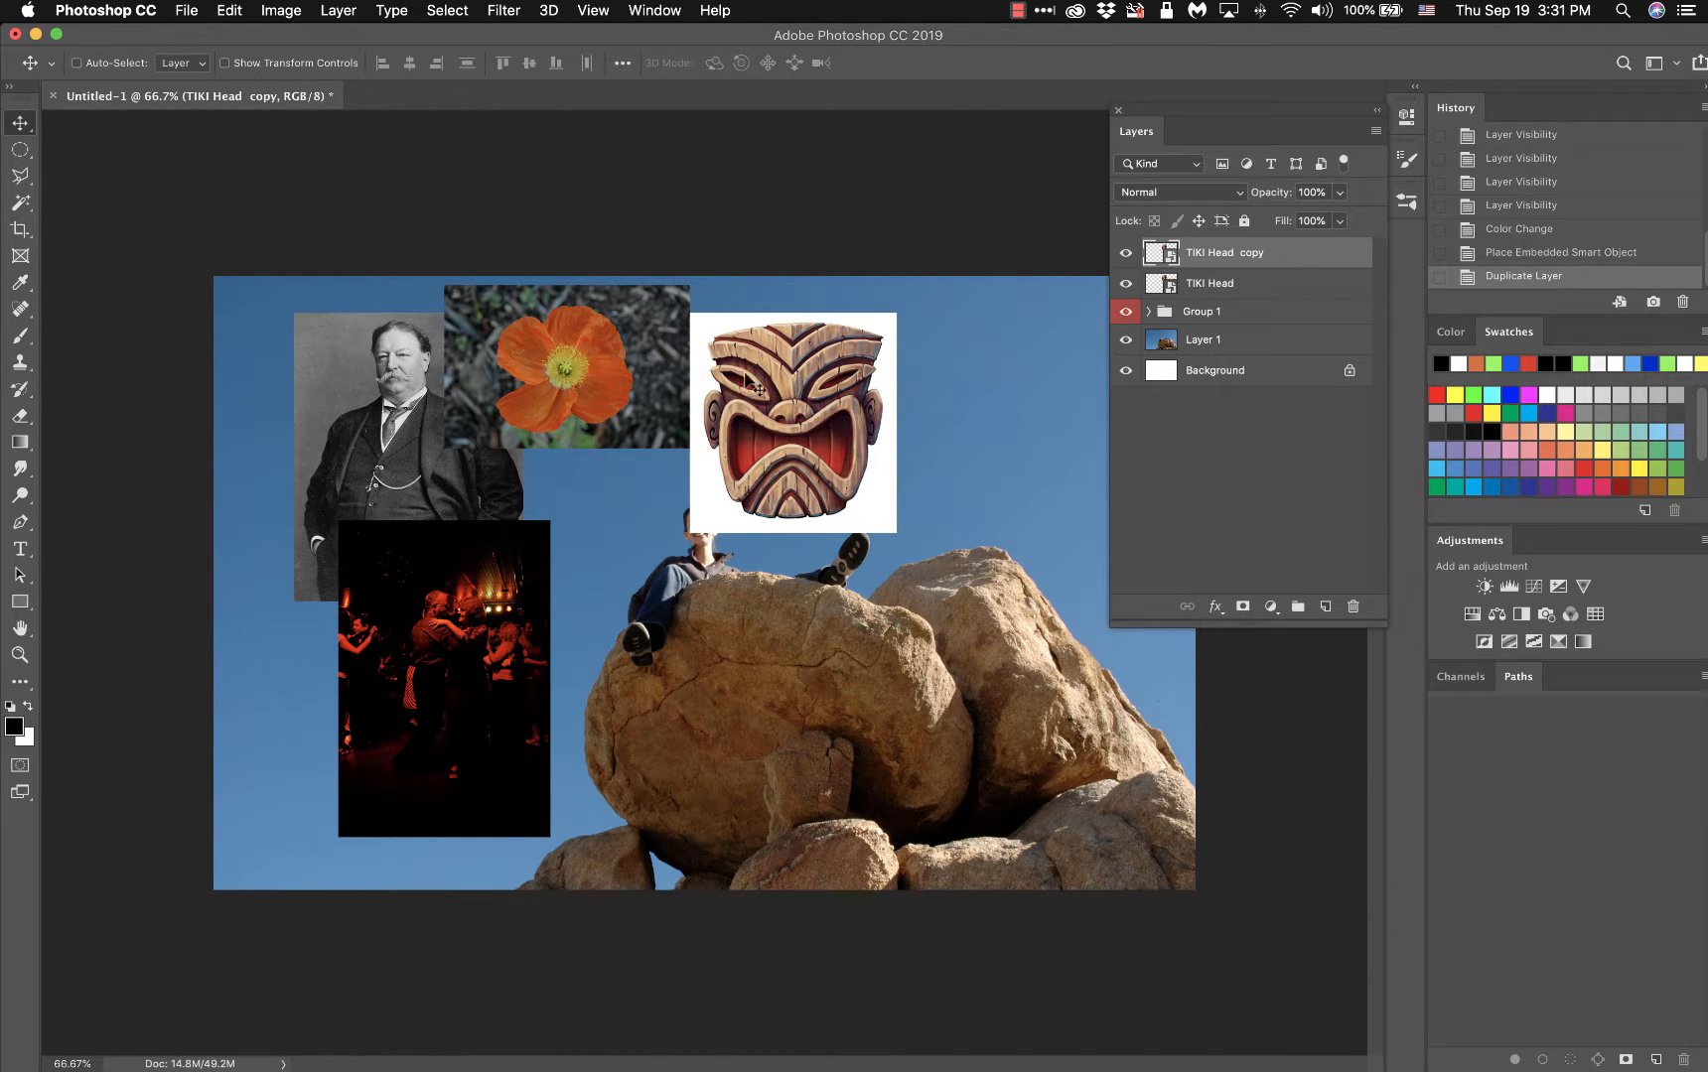
left_click_drag(788, 409, 997, 408)
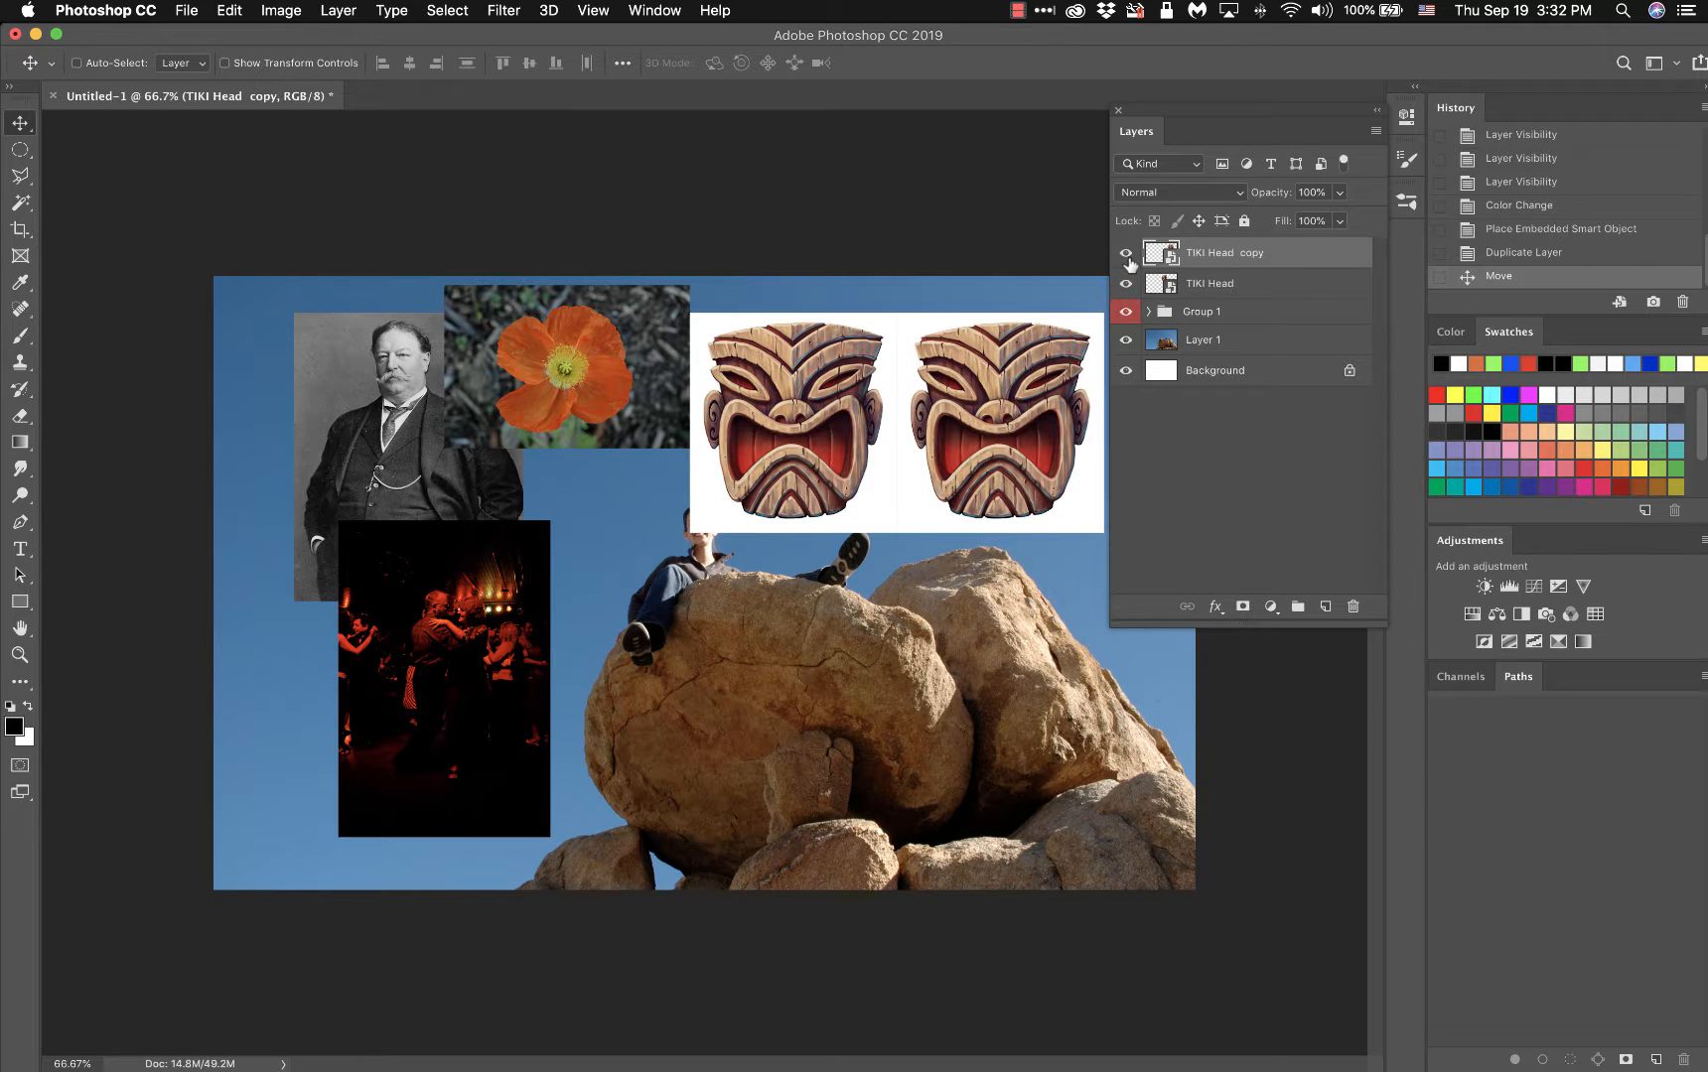
- Toggle the visibility of TIKI Head copy and TIKI Head off and on to compare the two layers
left_click(1127, 256)
left_click(1127, 257)
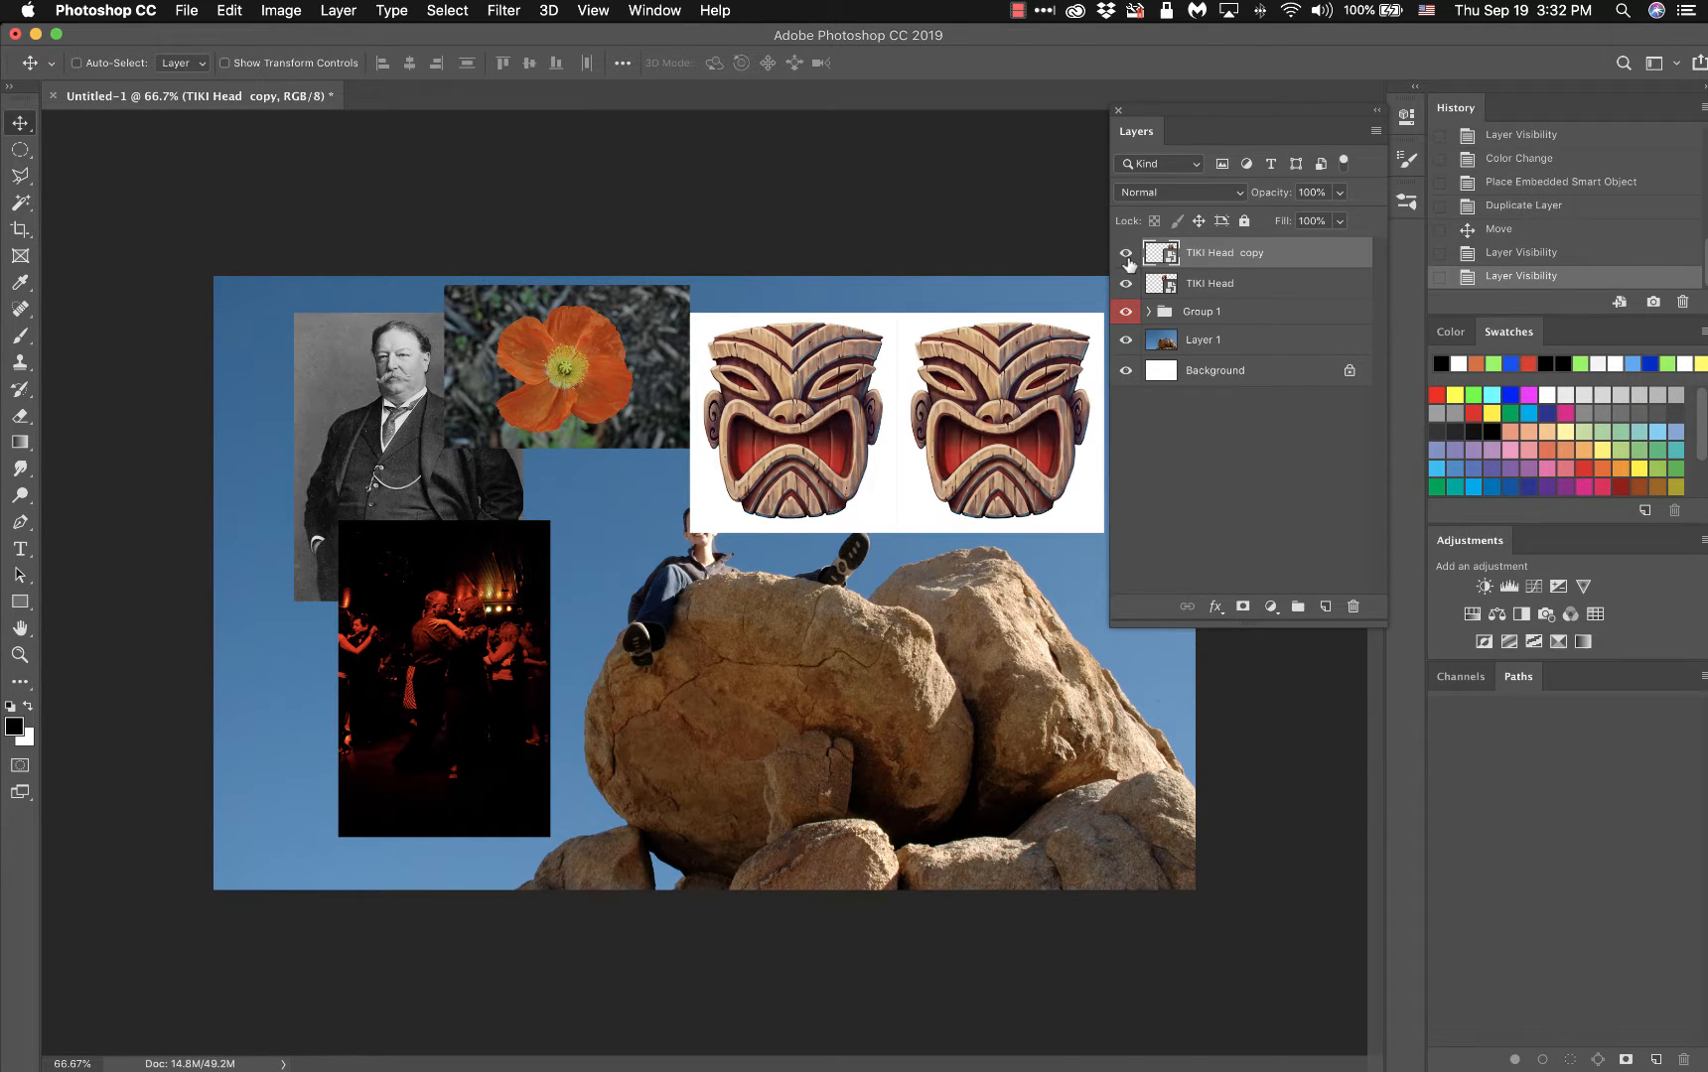
left_click(1126, 284)
left_click(1126, 284)
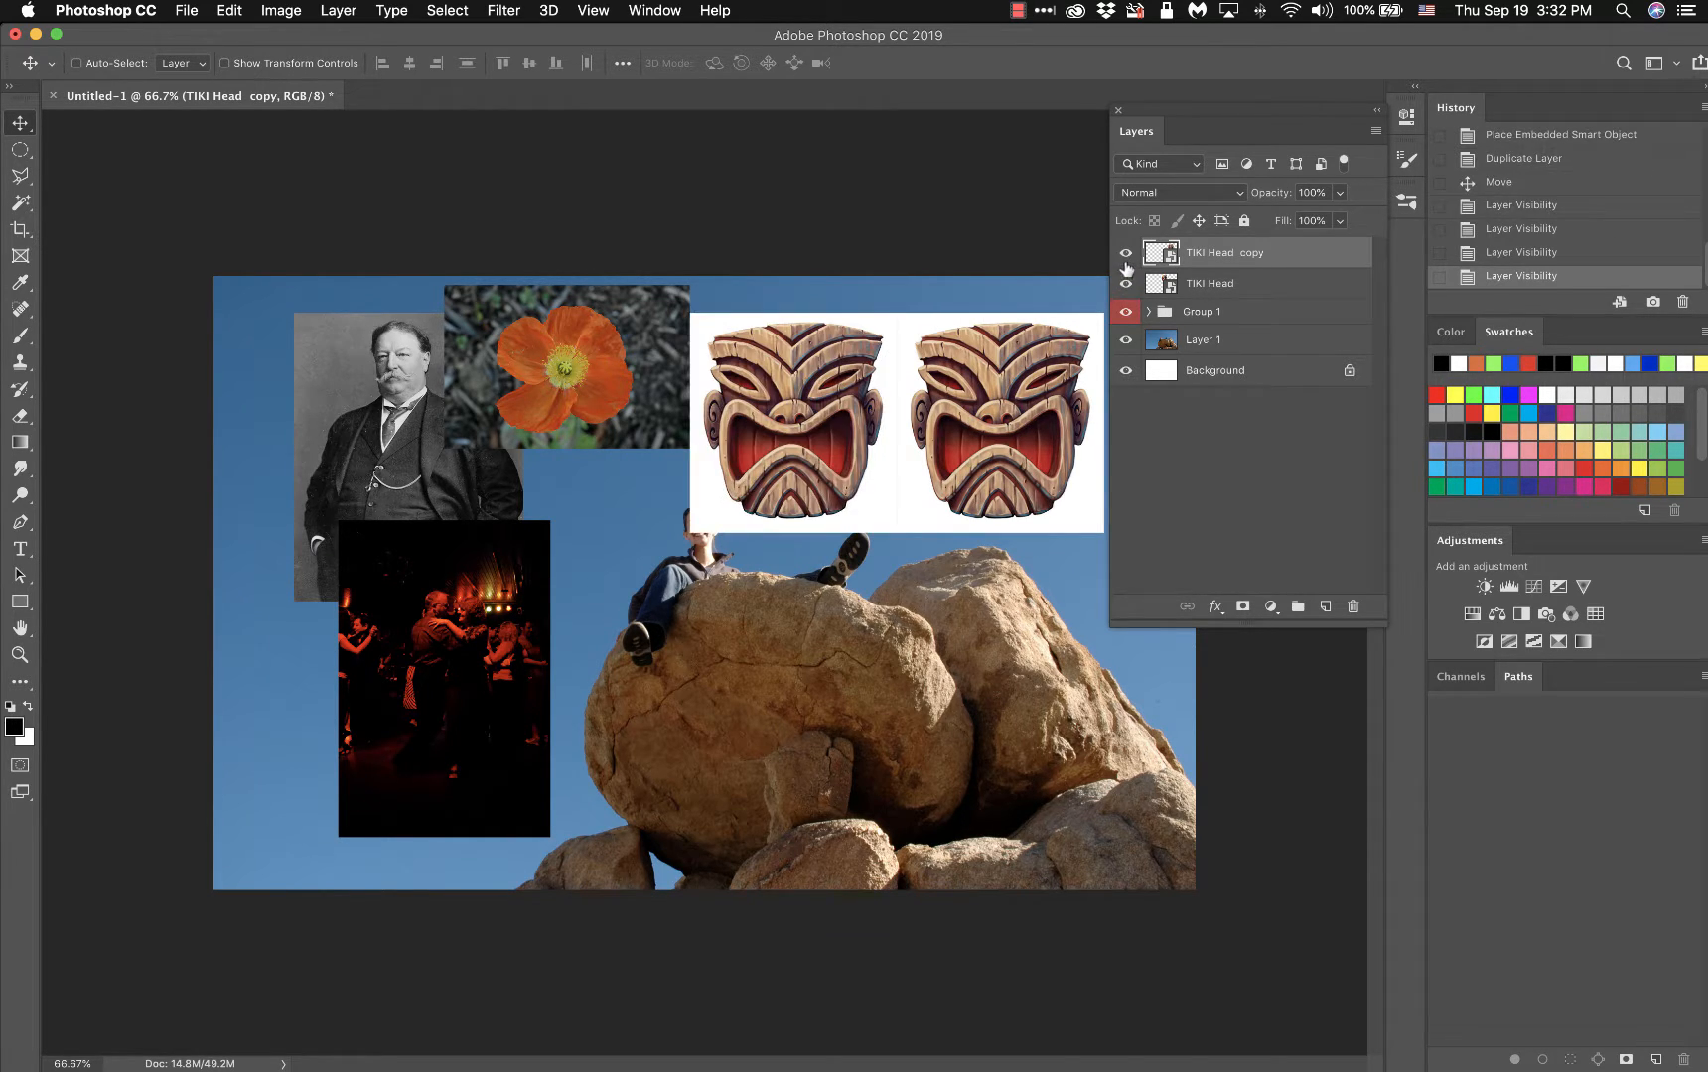
left_click(1126, 261)
left_click(1126, 261)
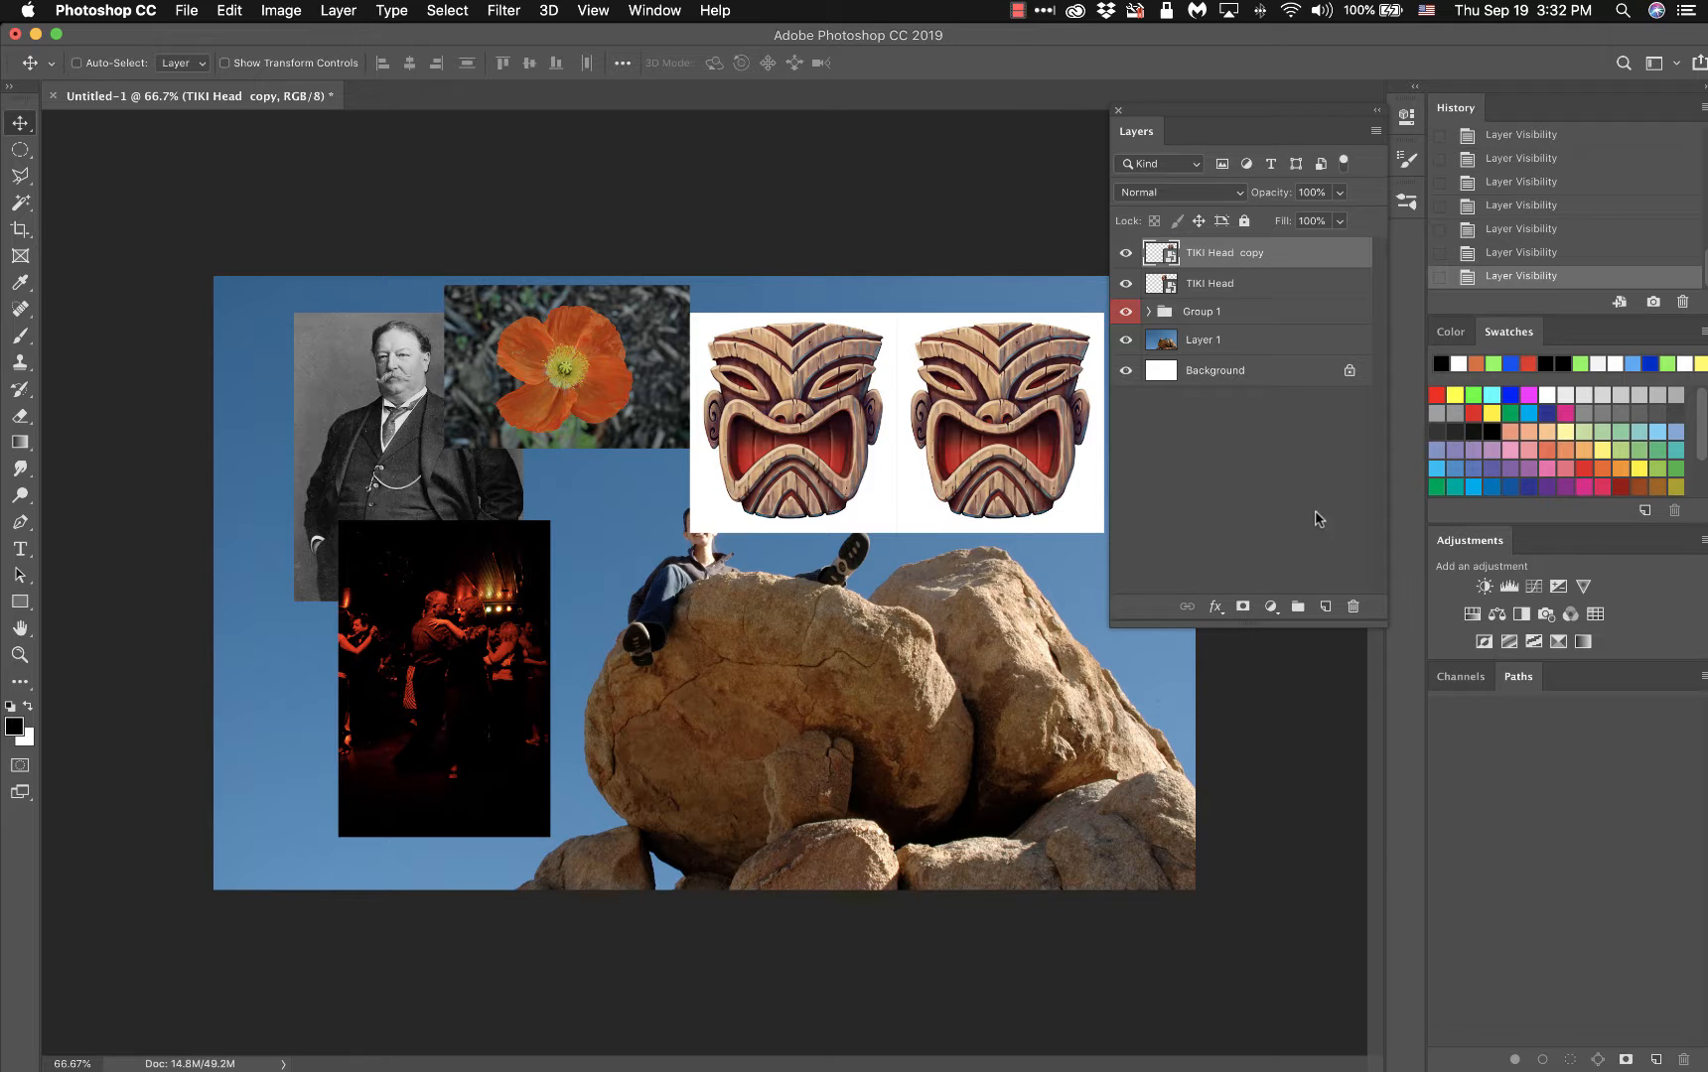
- Delete the TIKI Head copy layer and revert to the history state before the deletion
left_click(1357, 608)
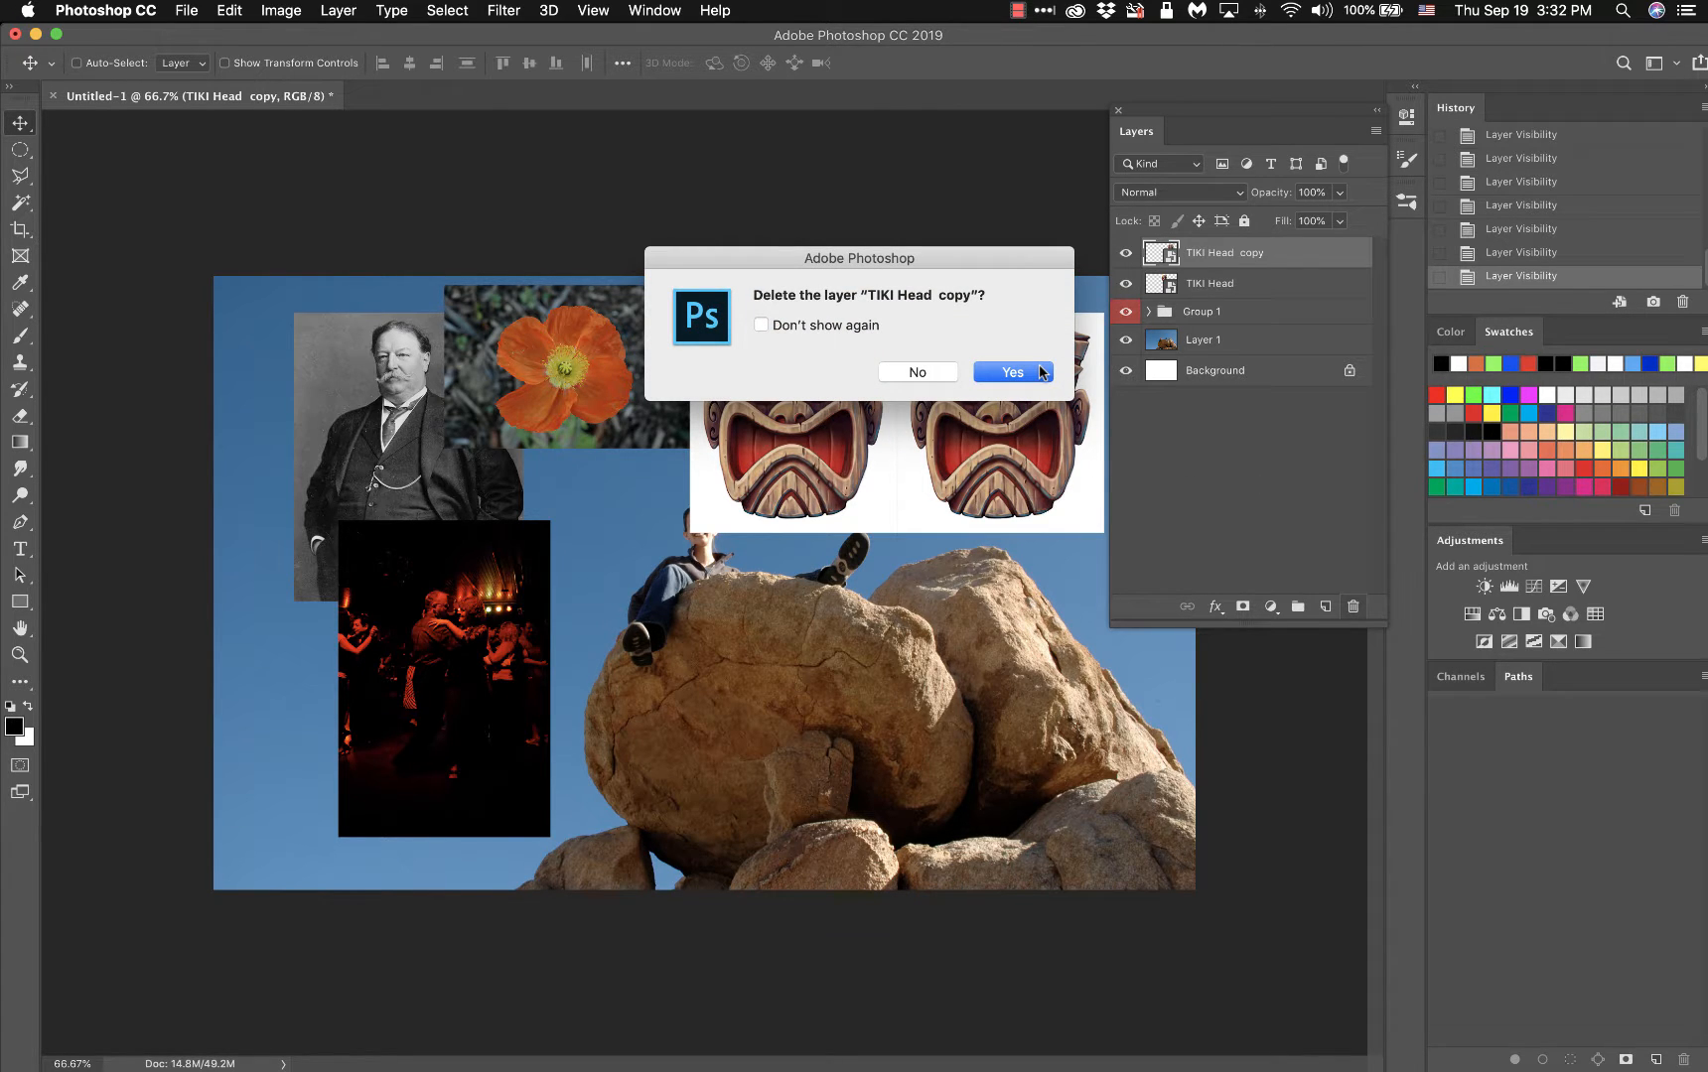
left_click(922, 374)
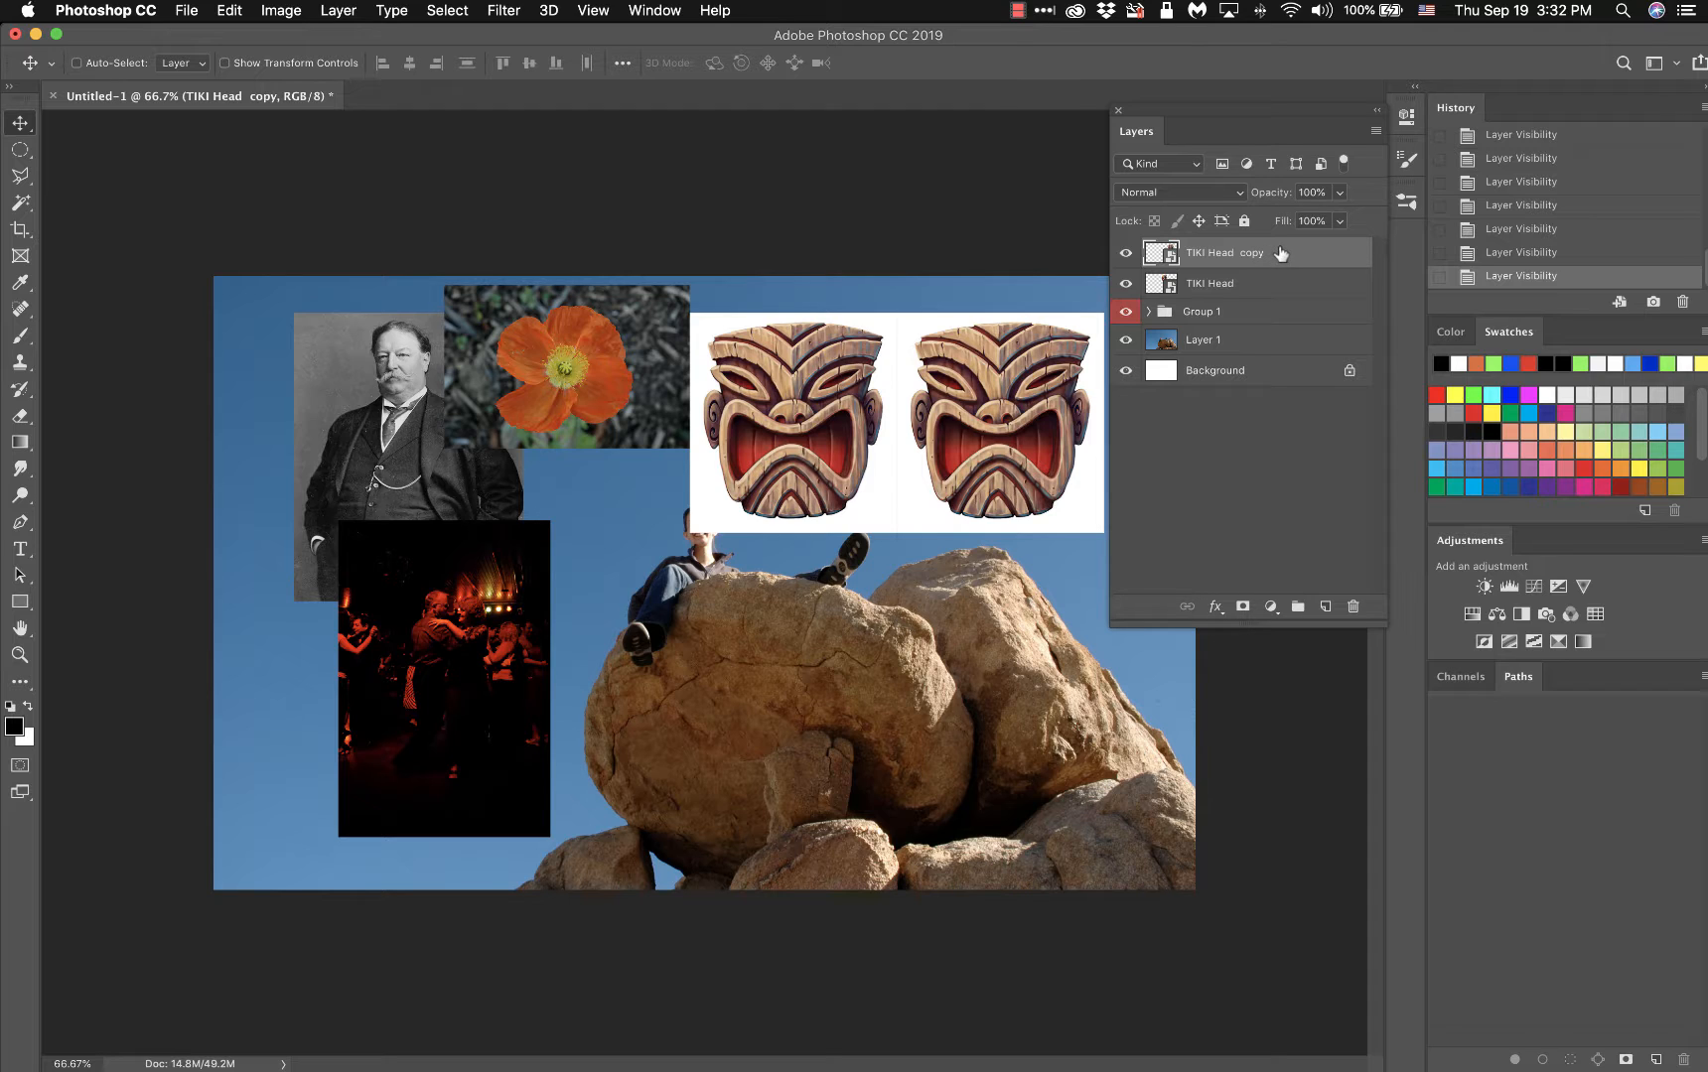
left_click_drag(1282, 256, 1356, 608)
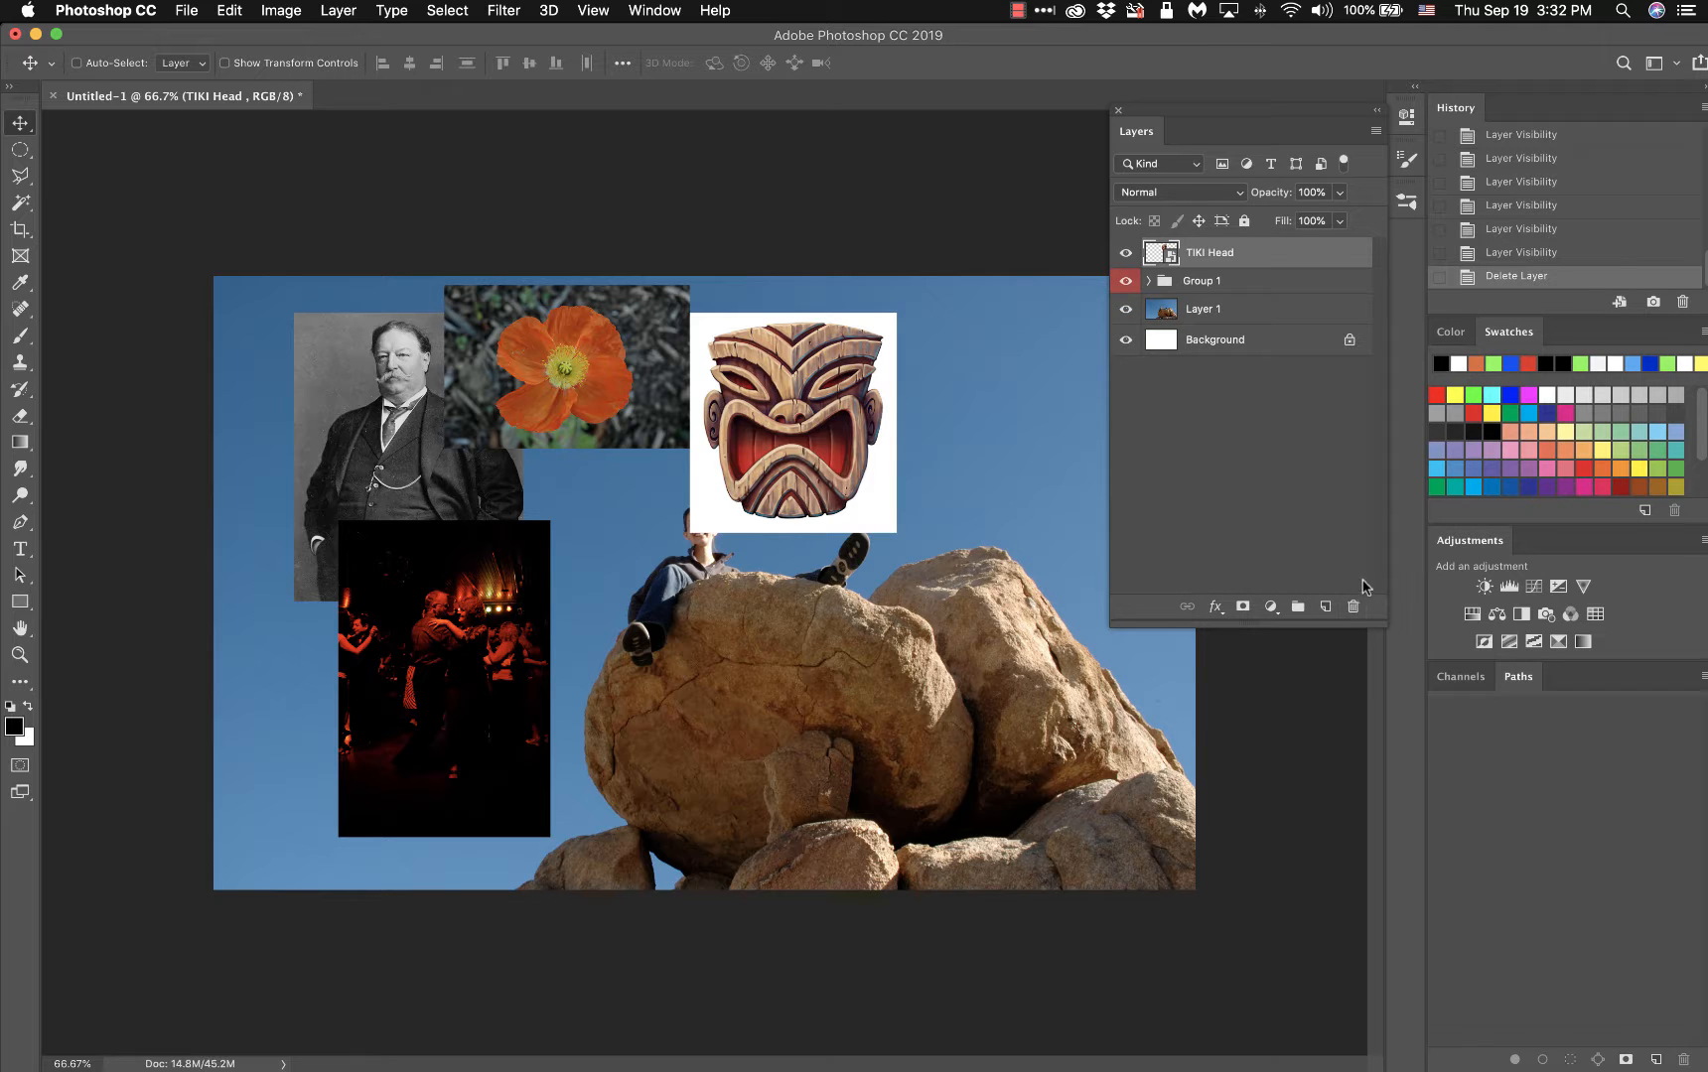
left_click(1507, 256)
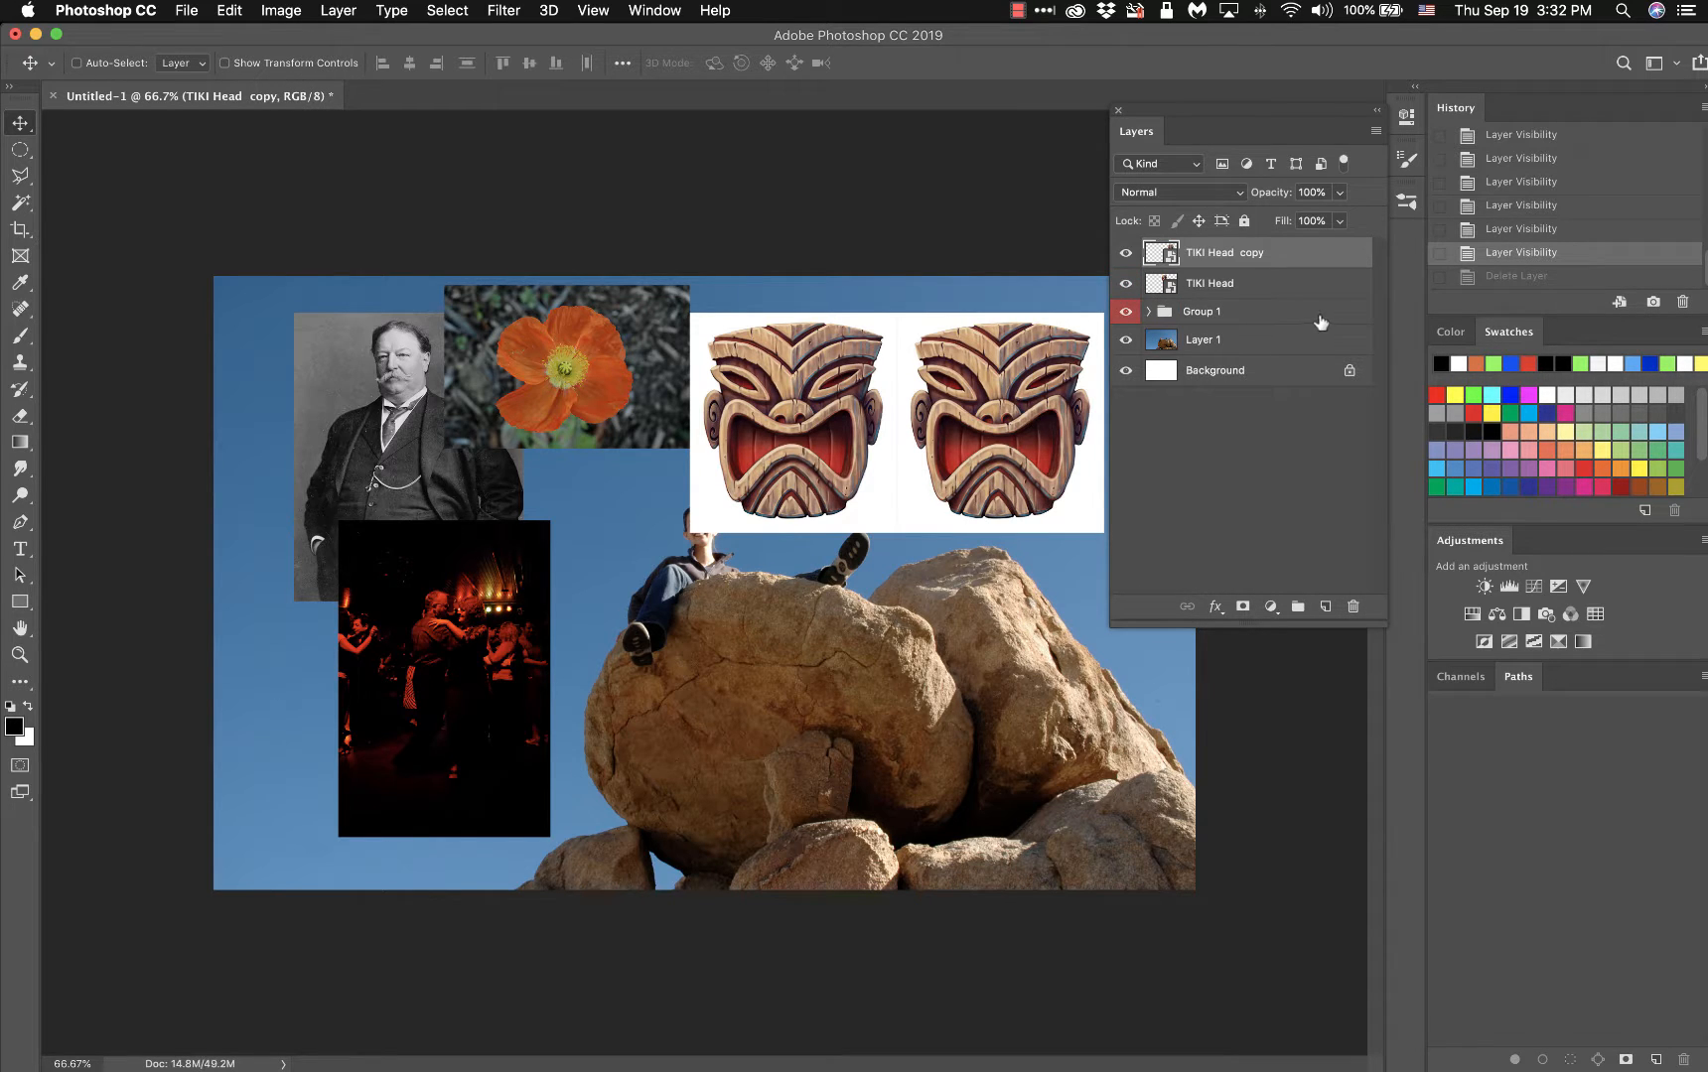
- Delete the TIKI Head copy layer
right_click(1280, 256)
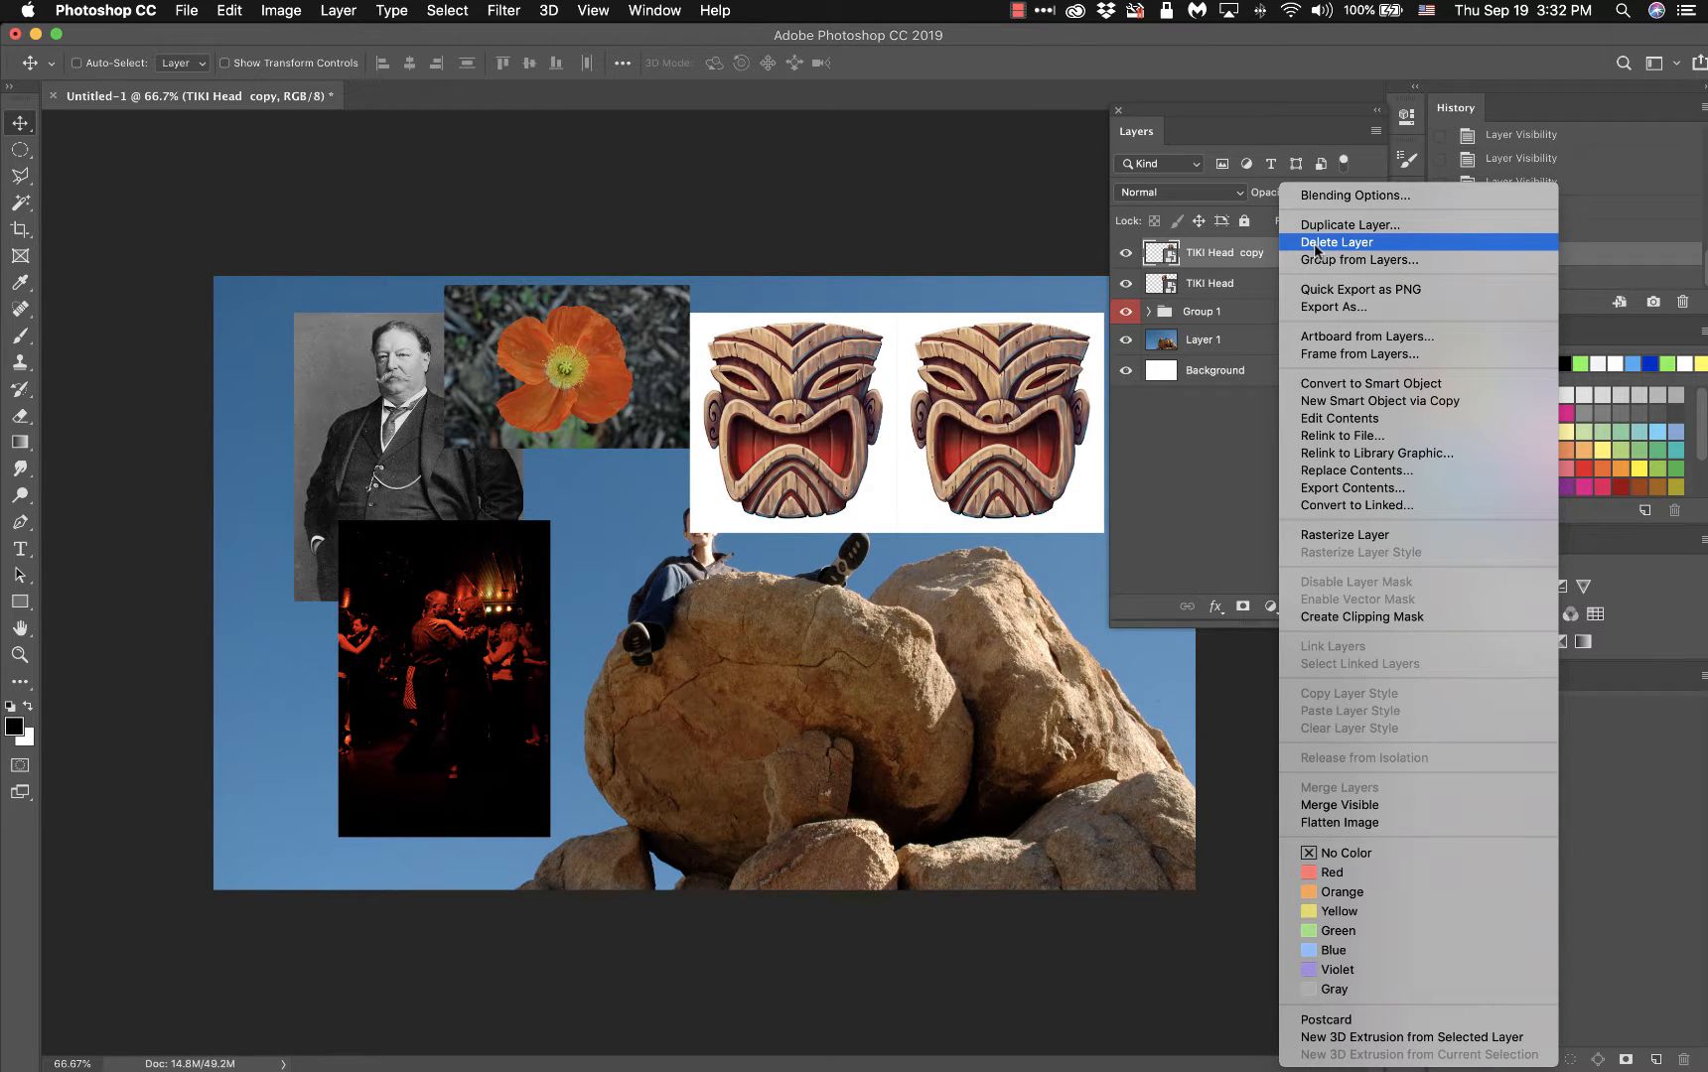
left_click(1233, 255)
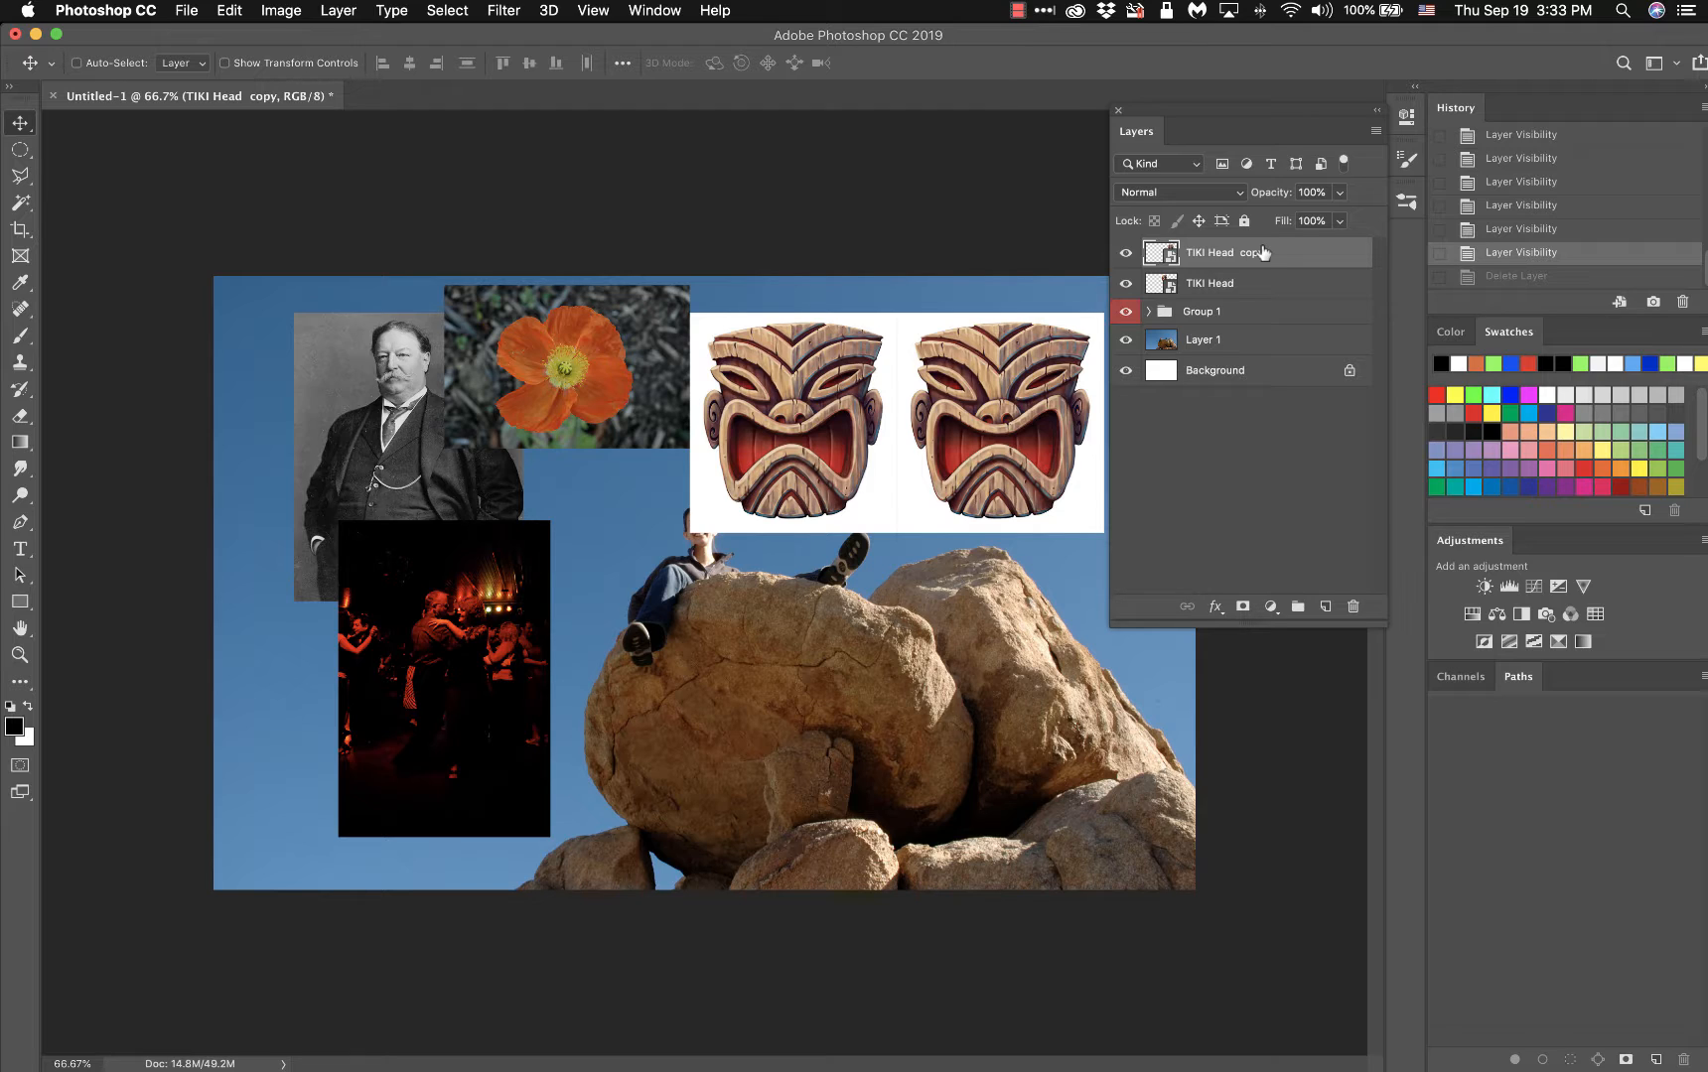
key("BackSpace")
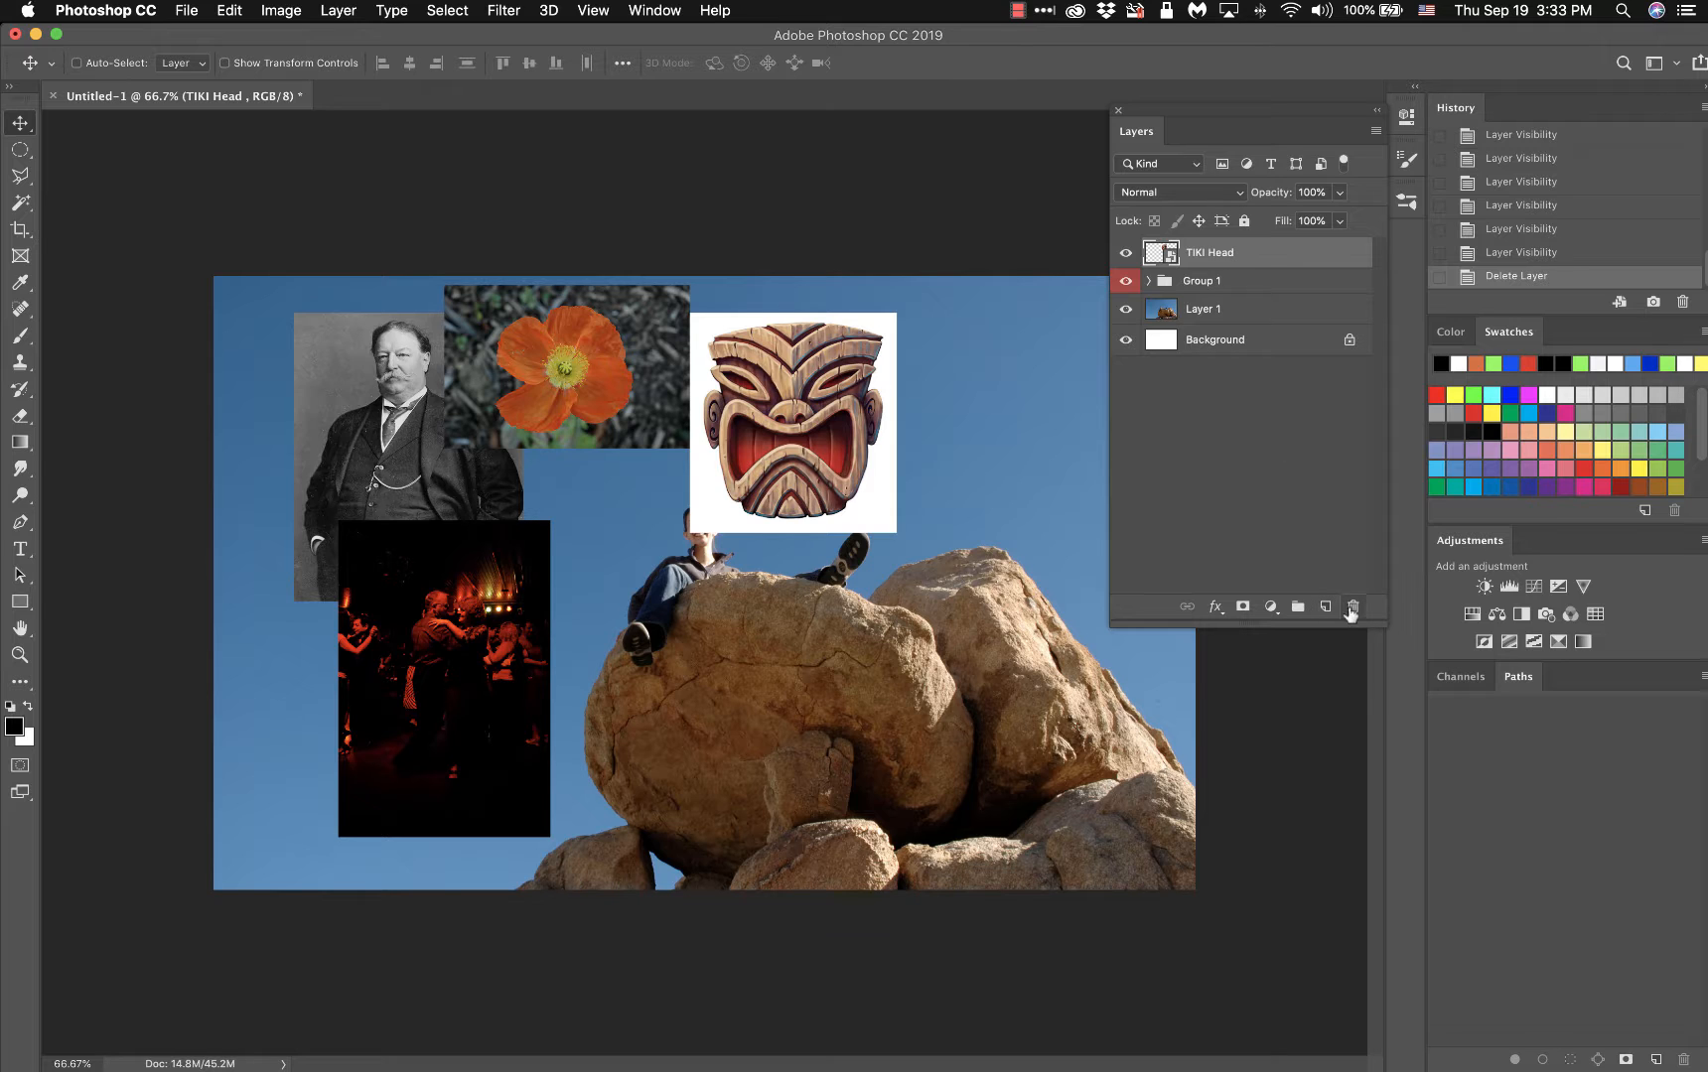
- Duplicate the TIKI Head layer, duplicate the resulting copy as well, and revert only the second duplication through the history
right_click(1266, 258)
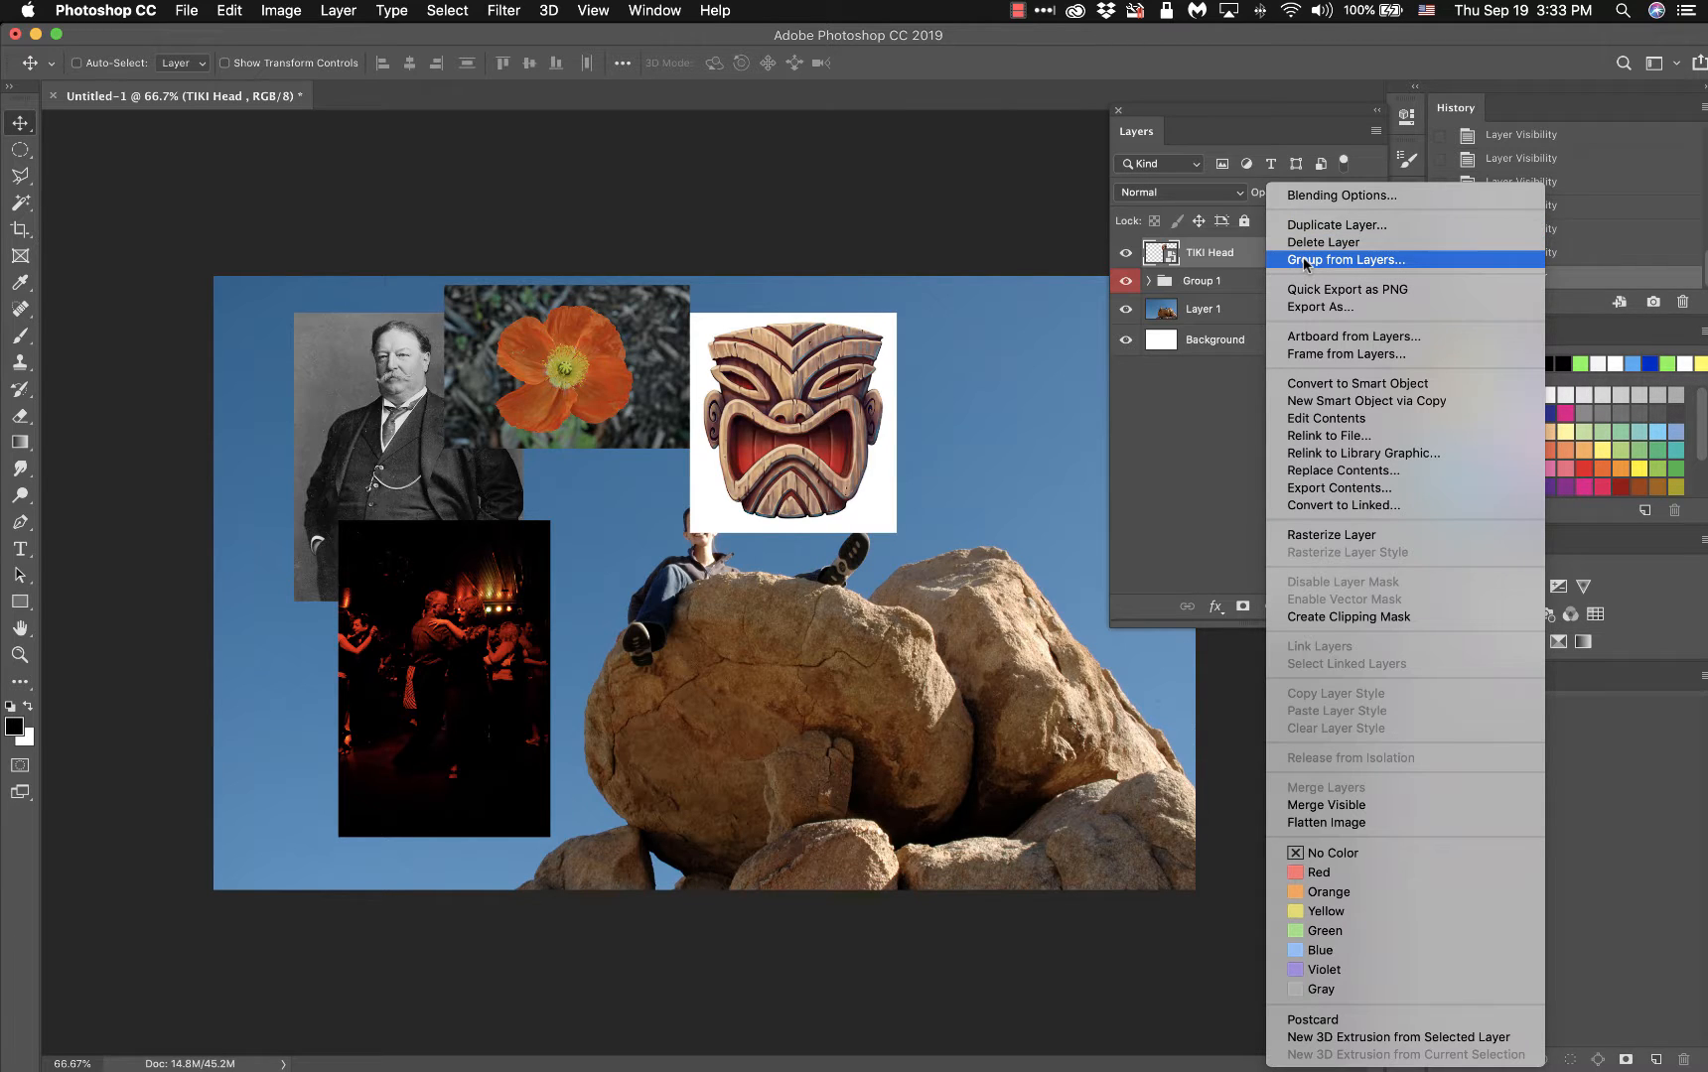
left_click(1191, 260)
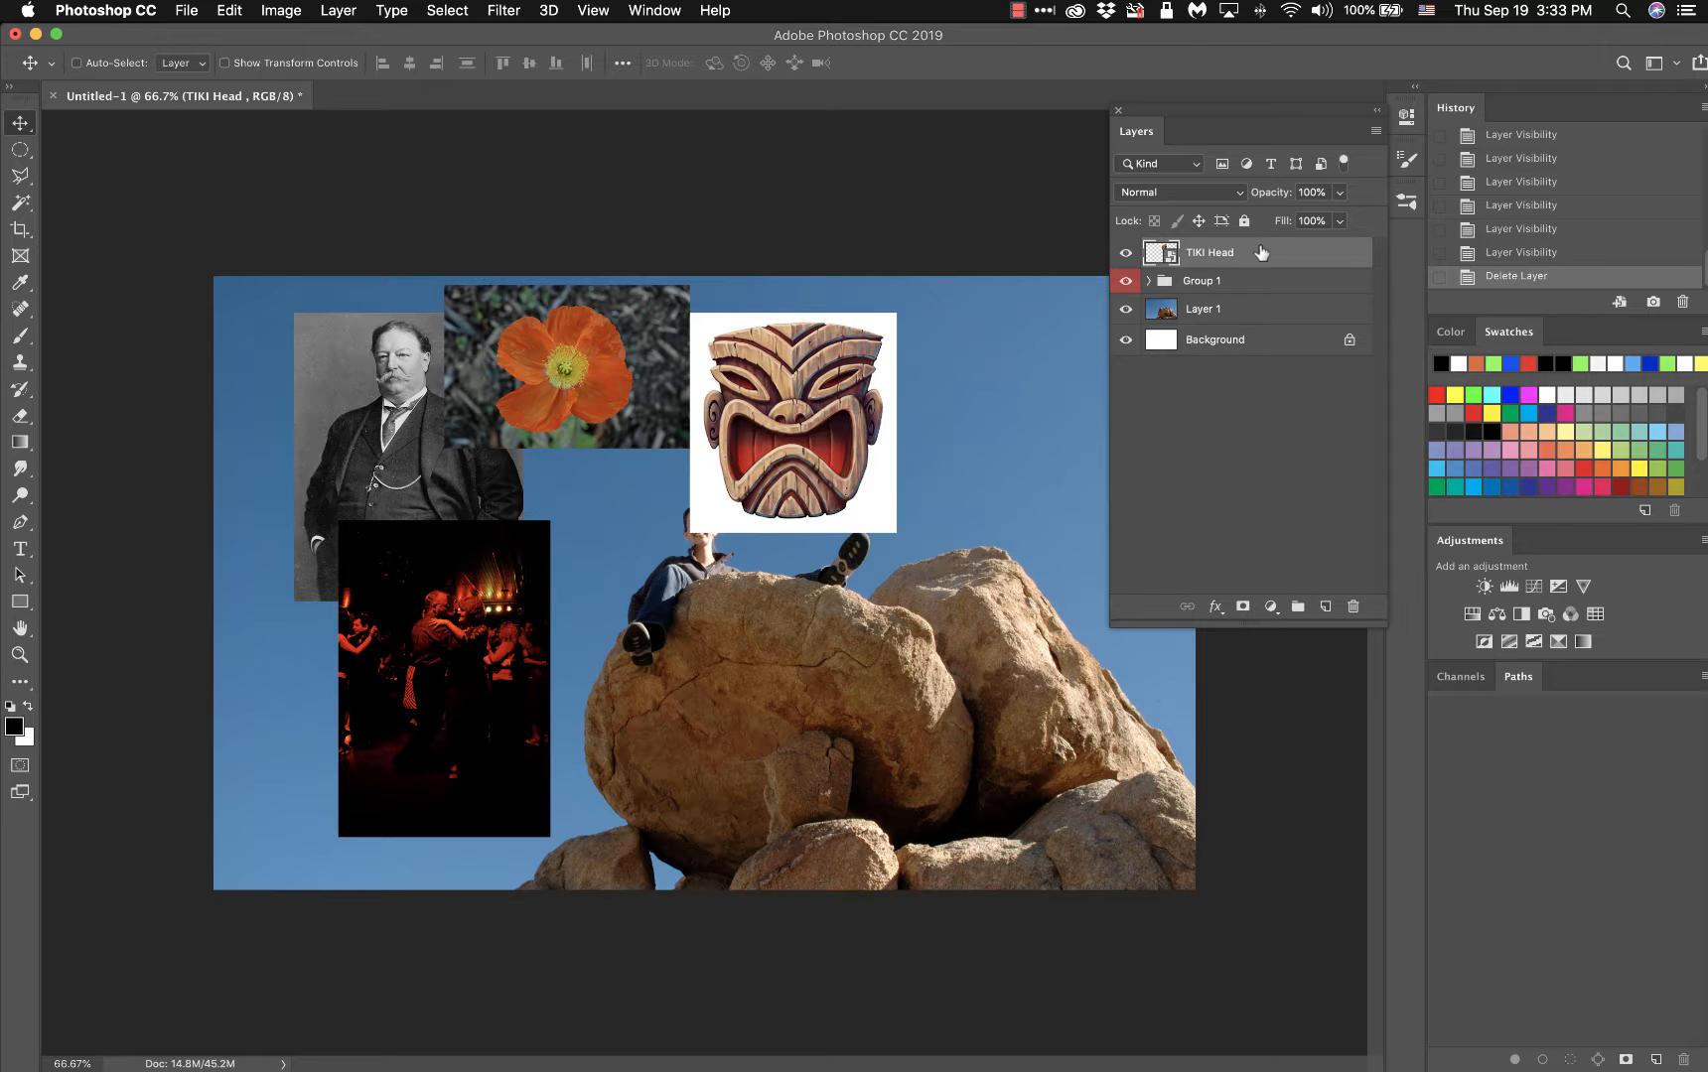
left_click_drag(1261, 256, 1328, 604)
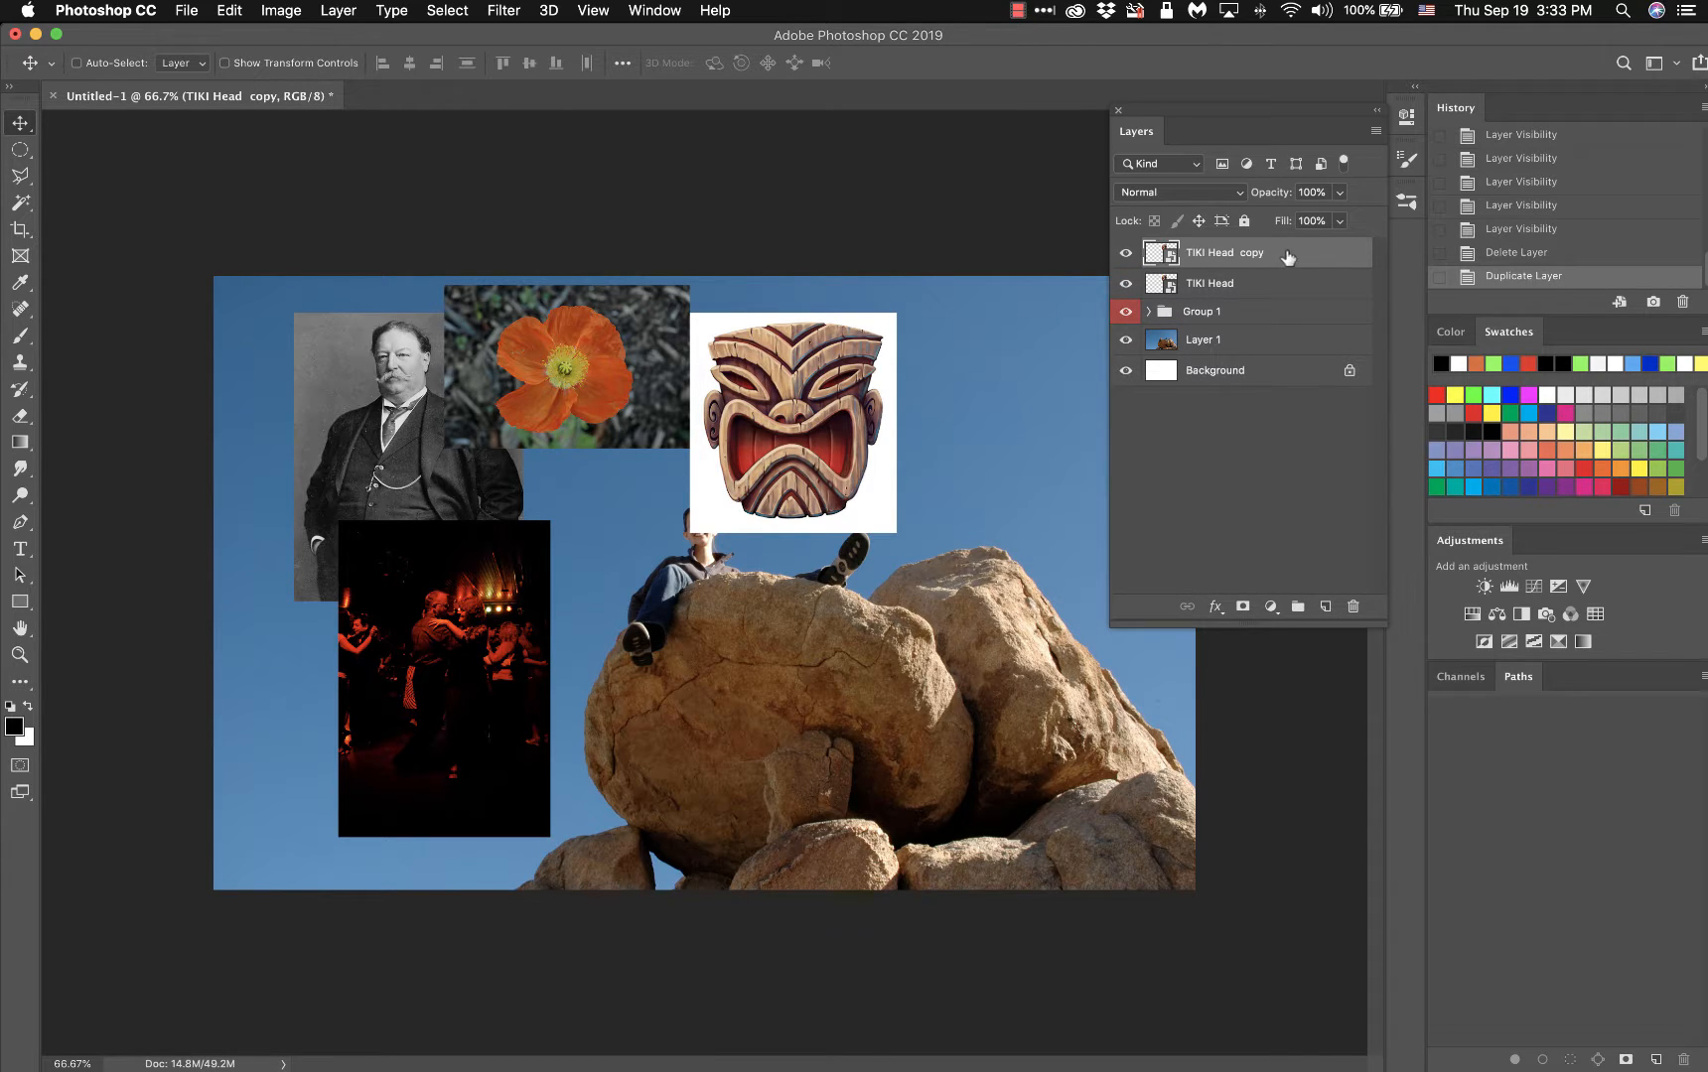
left_click_drag(1295, 261, 1327, 605)
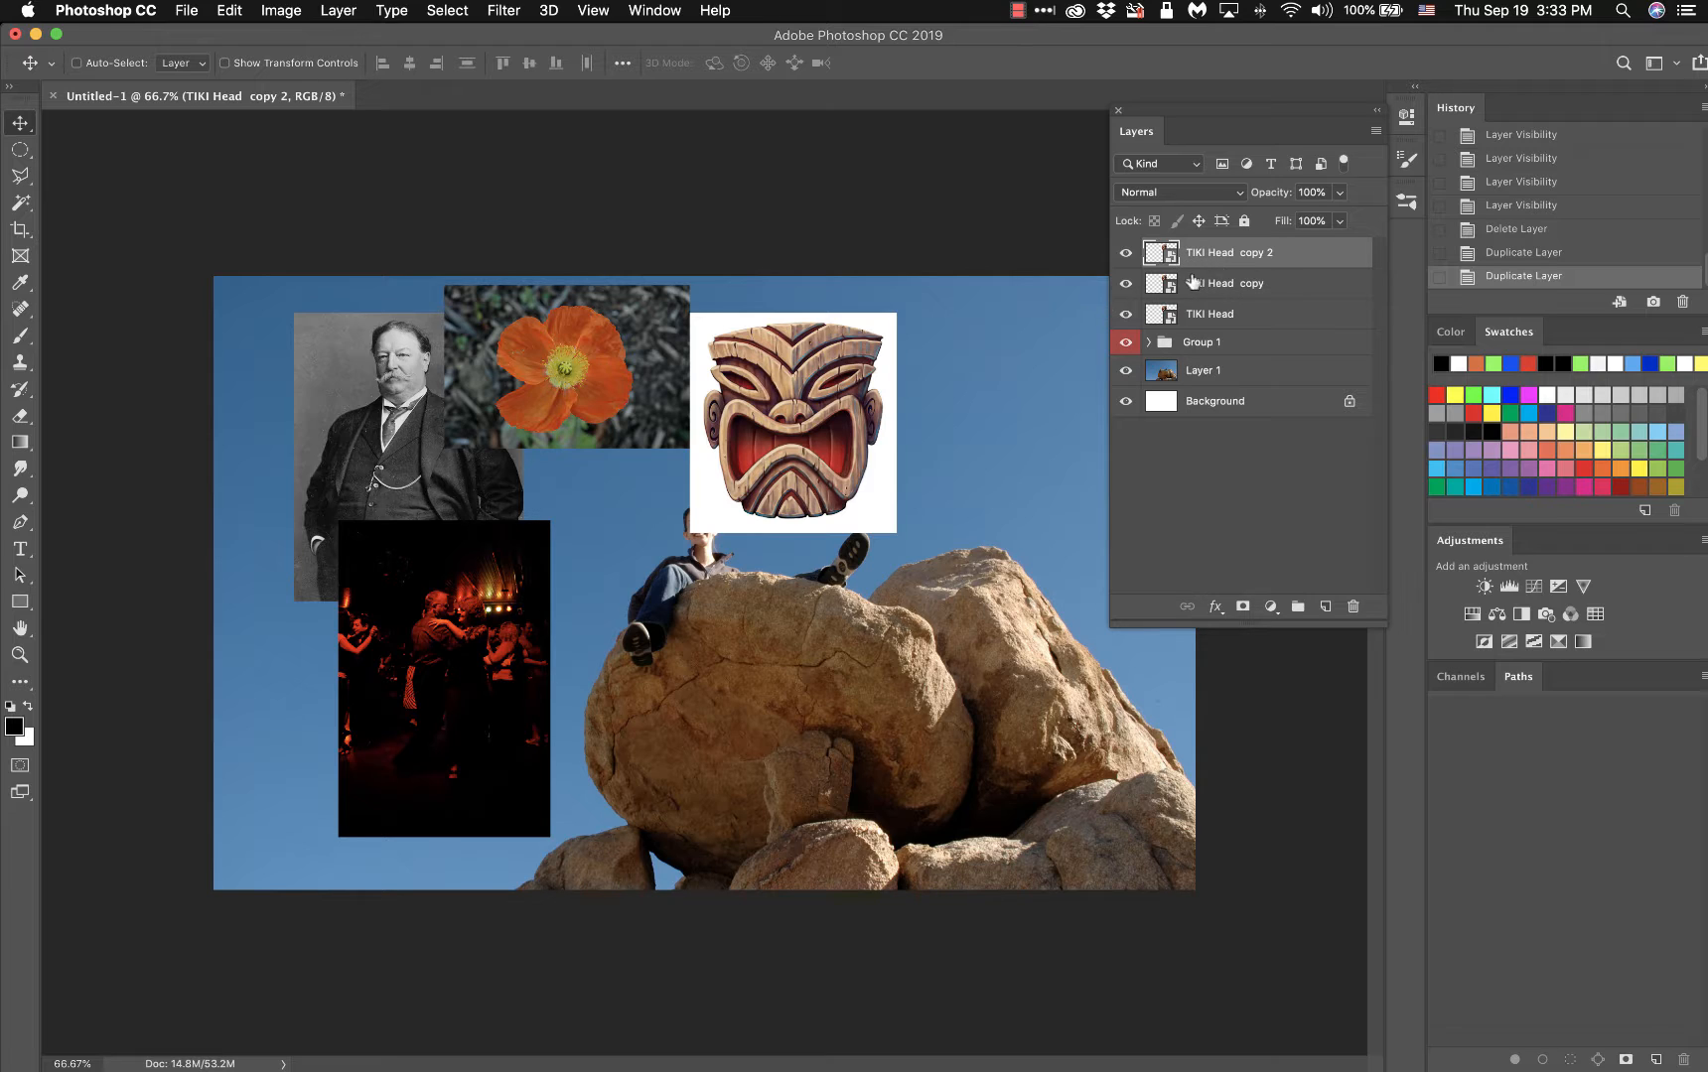
left_click(1483, 257)
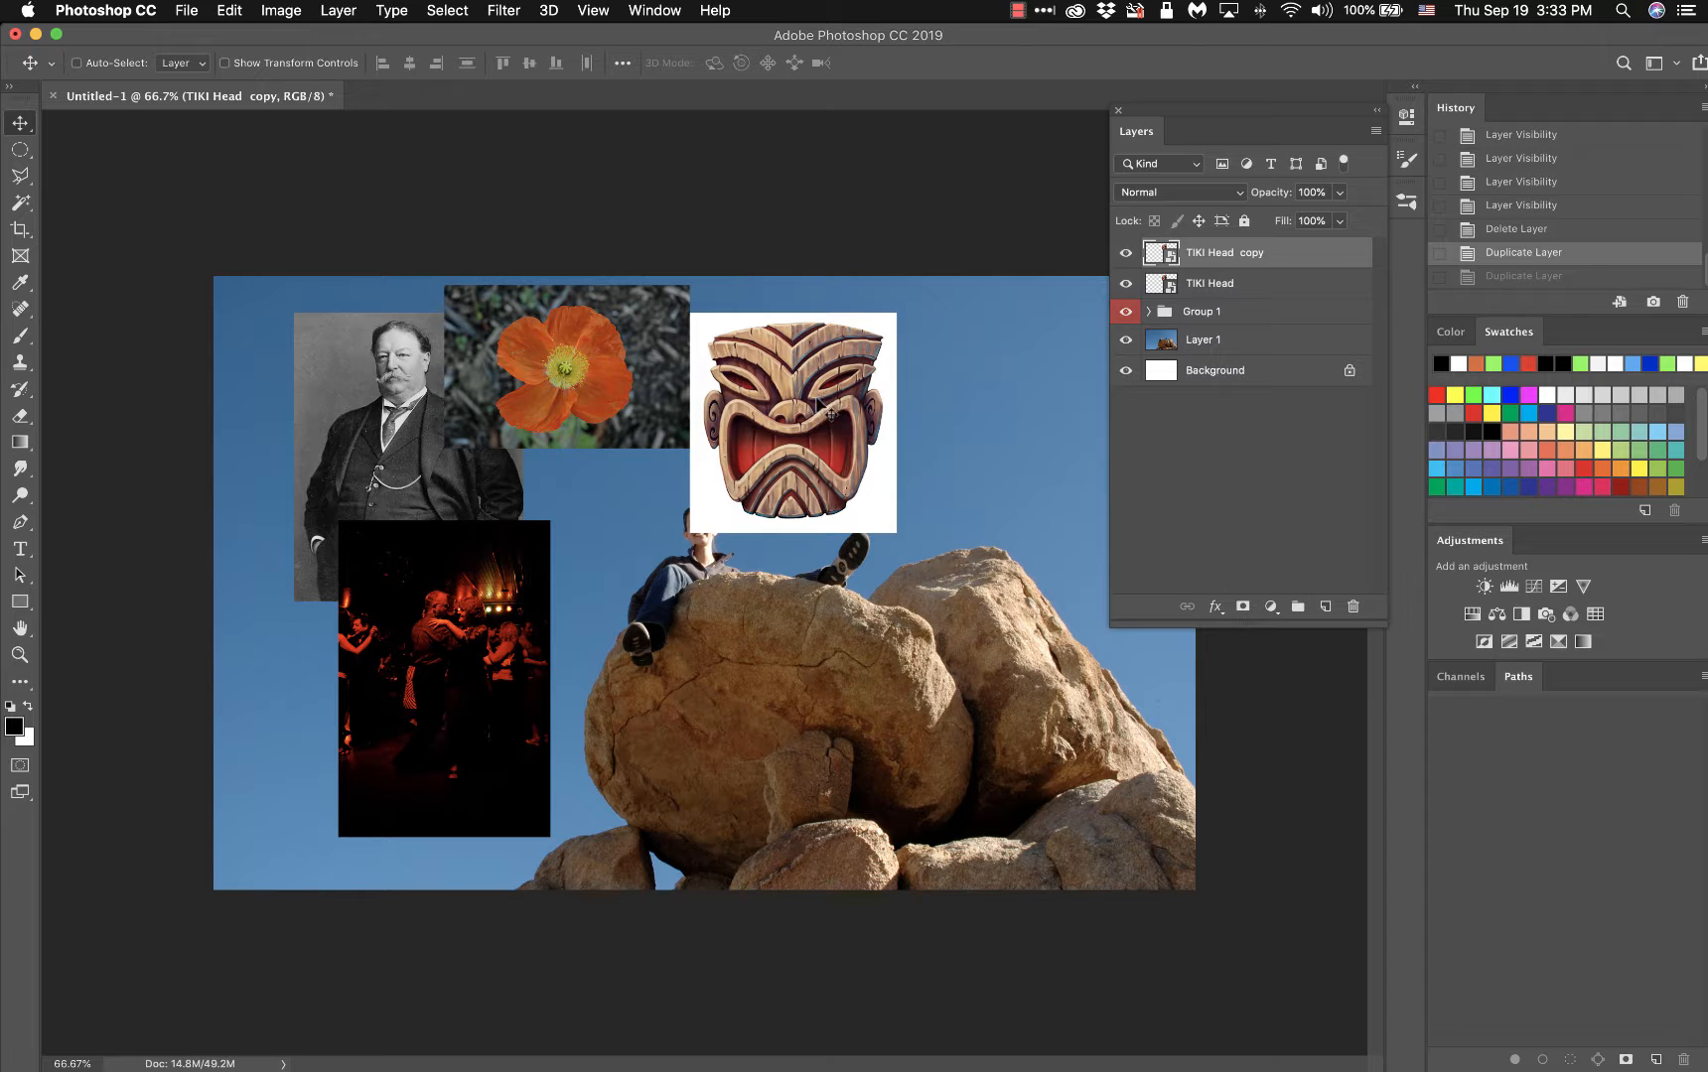
- Build a two-by-two grid of TIKI heads by moving the copy beside the original and duplicating both layers directly below
left_click_drag(824, 397, 1024, 402)
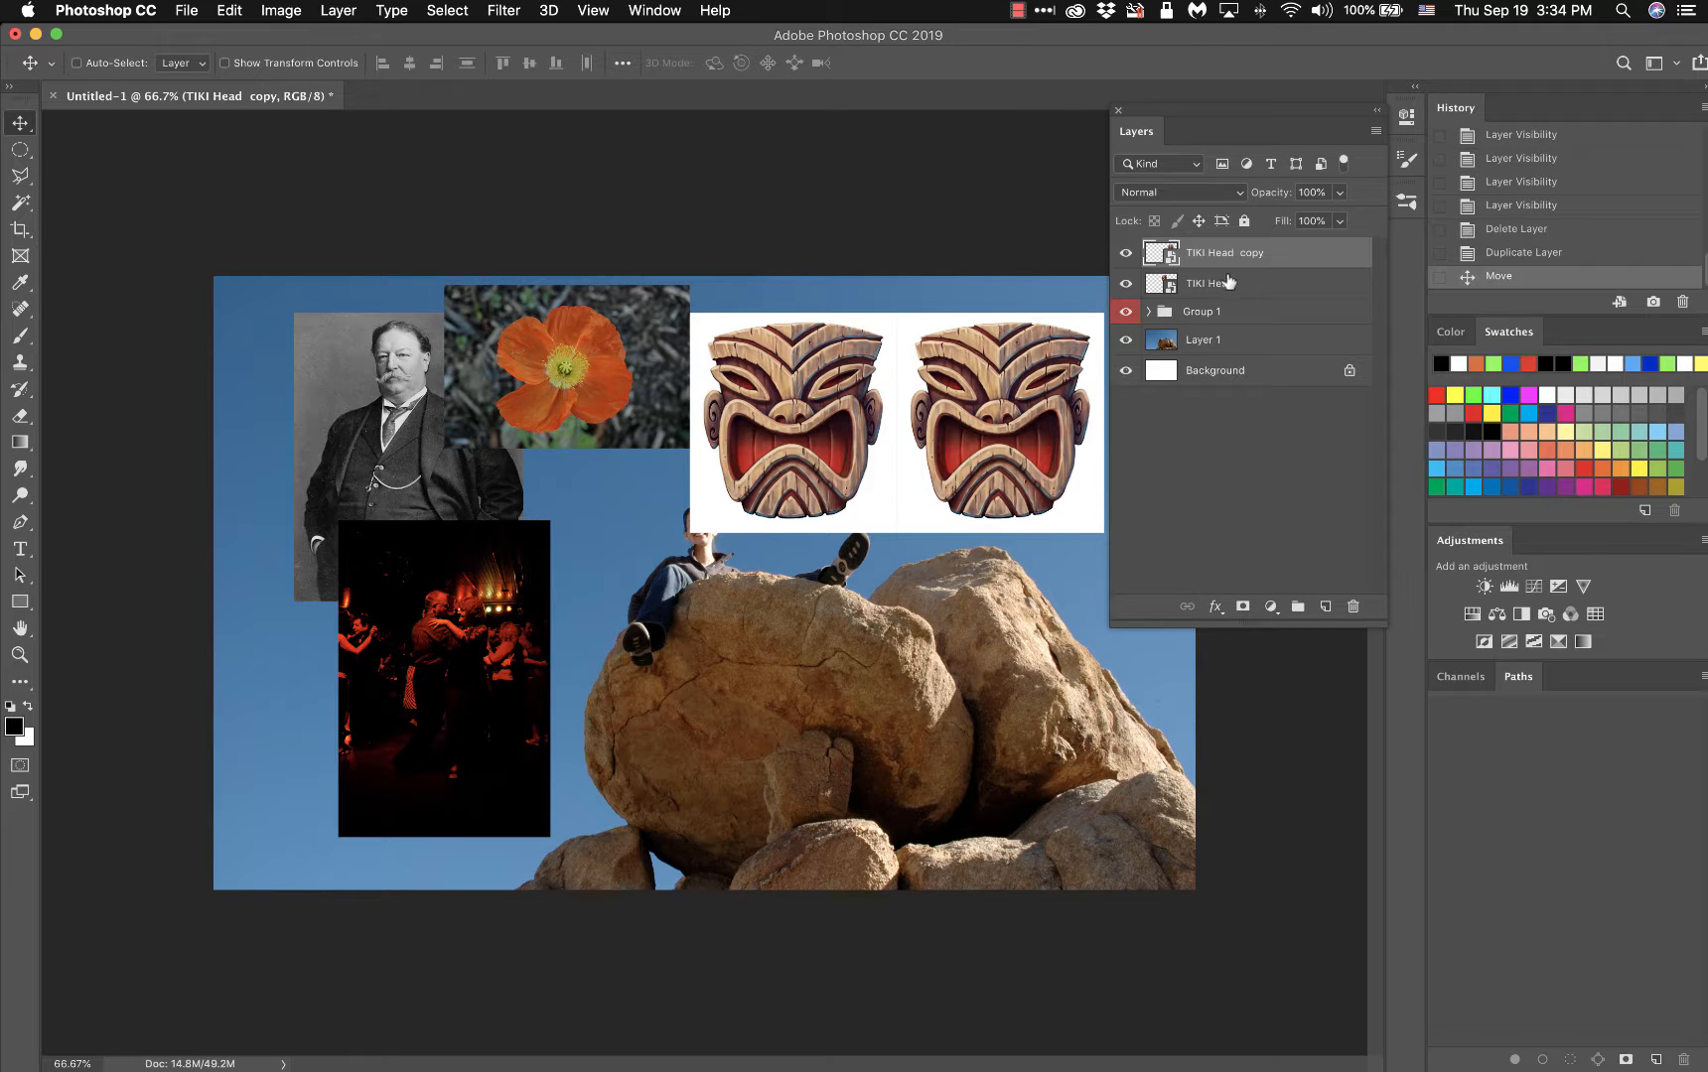
left_click(1259, 291, "shift")
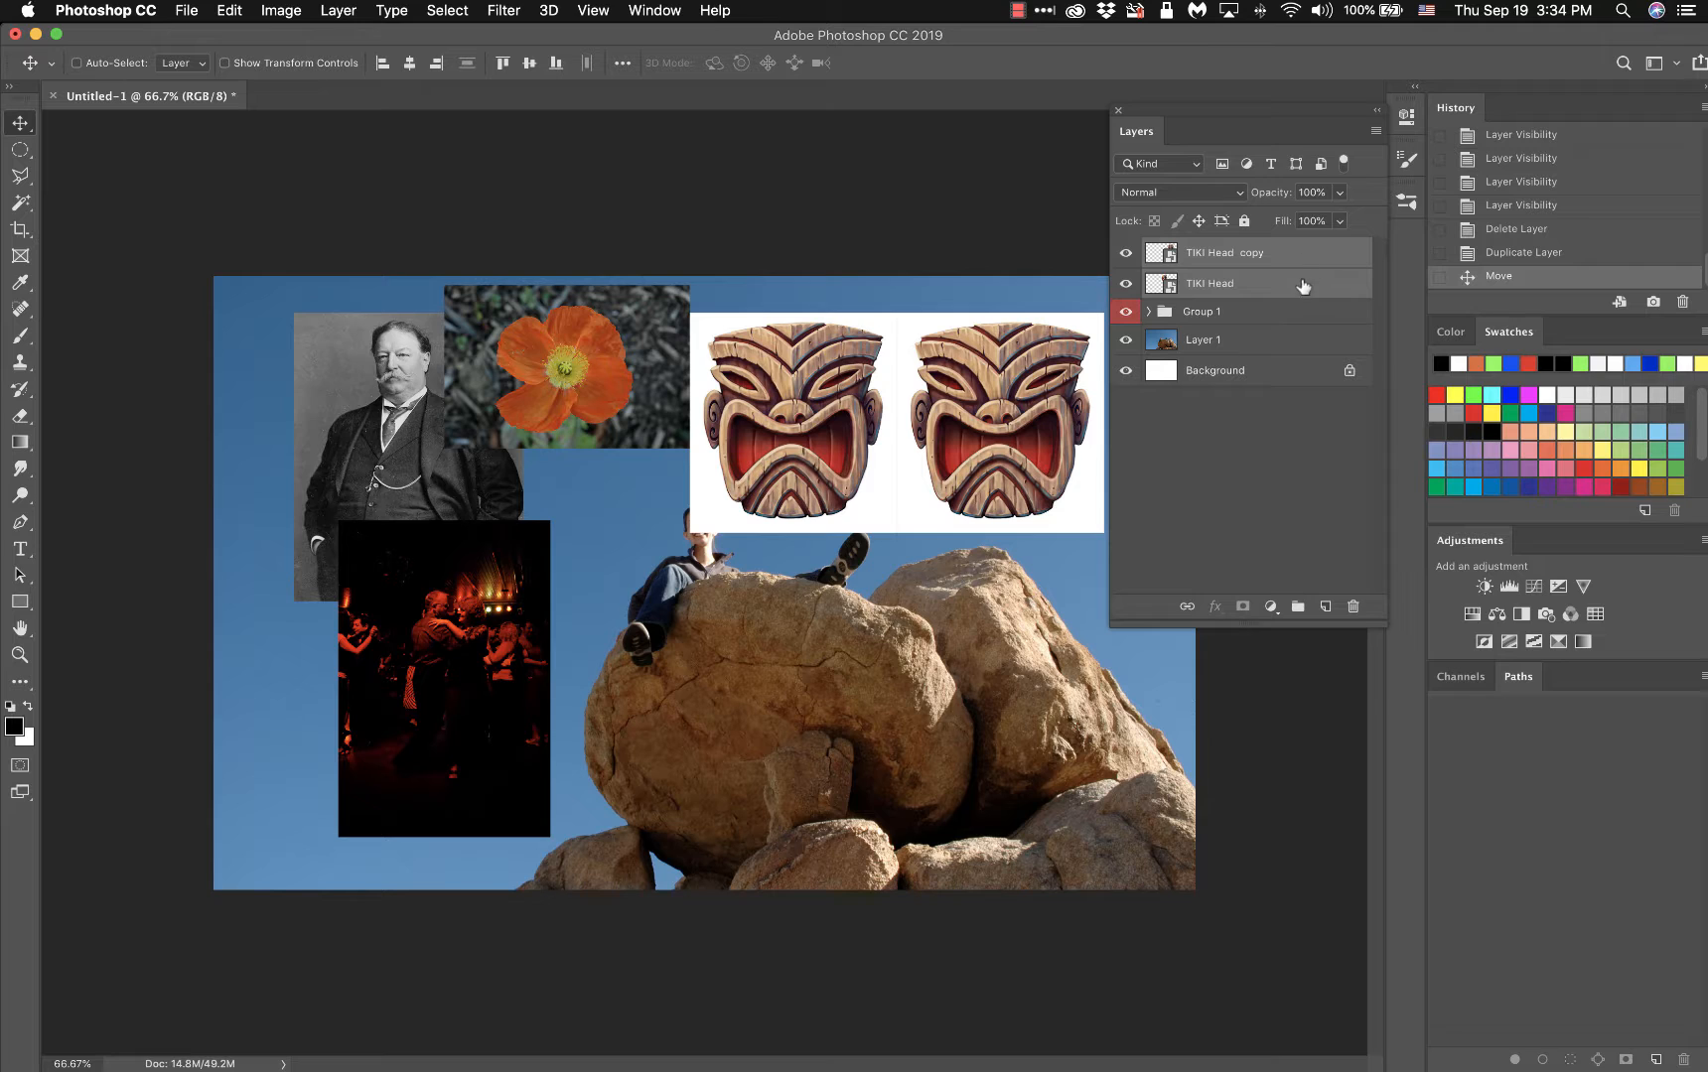
left_click_drag(1301, 254, 1329, 606)
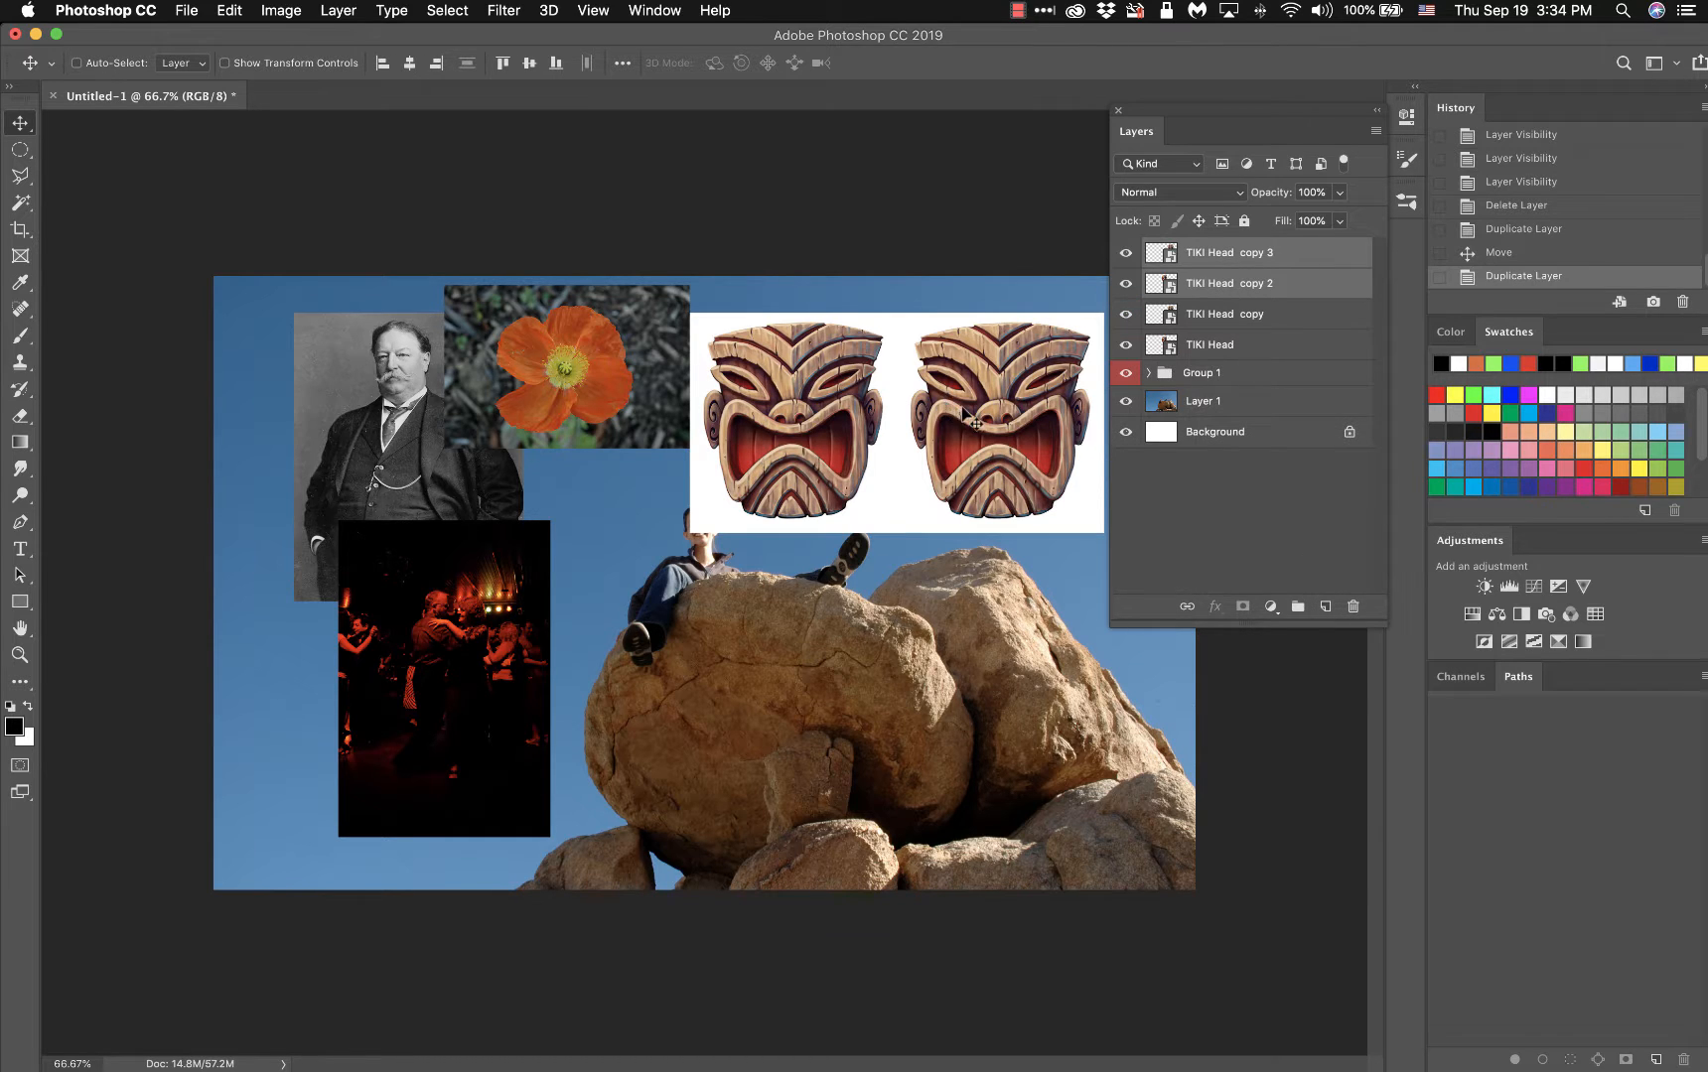
left_click_drag(962, 409, 965, 631)
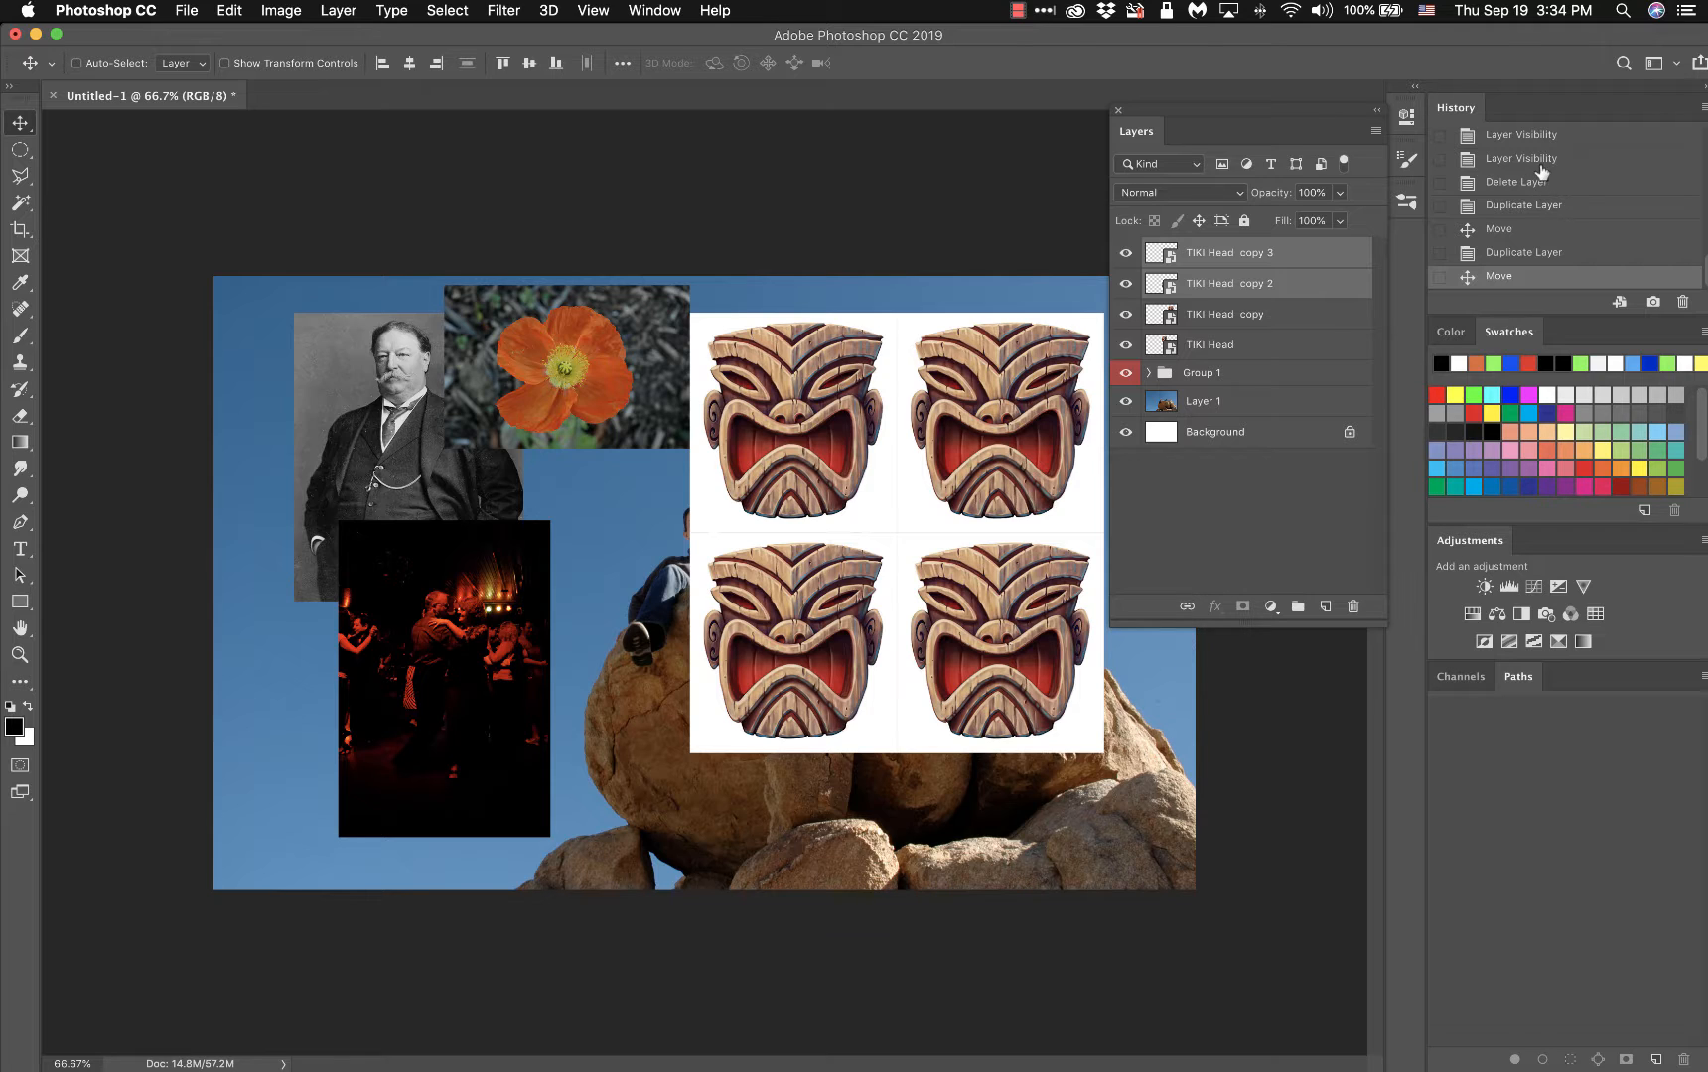
- Revert to the history state of the first duplication and move TIKI Head copy horizontally to sit directly right of the original
left_click(1544, 207)
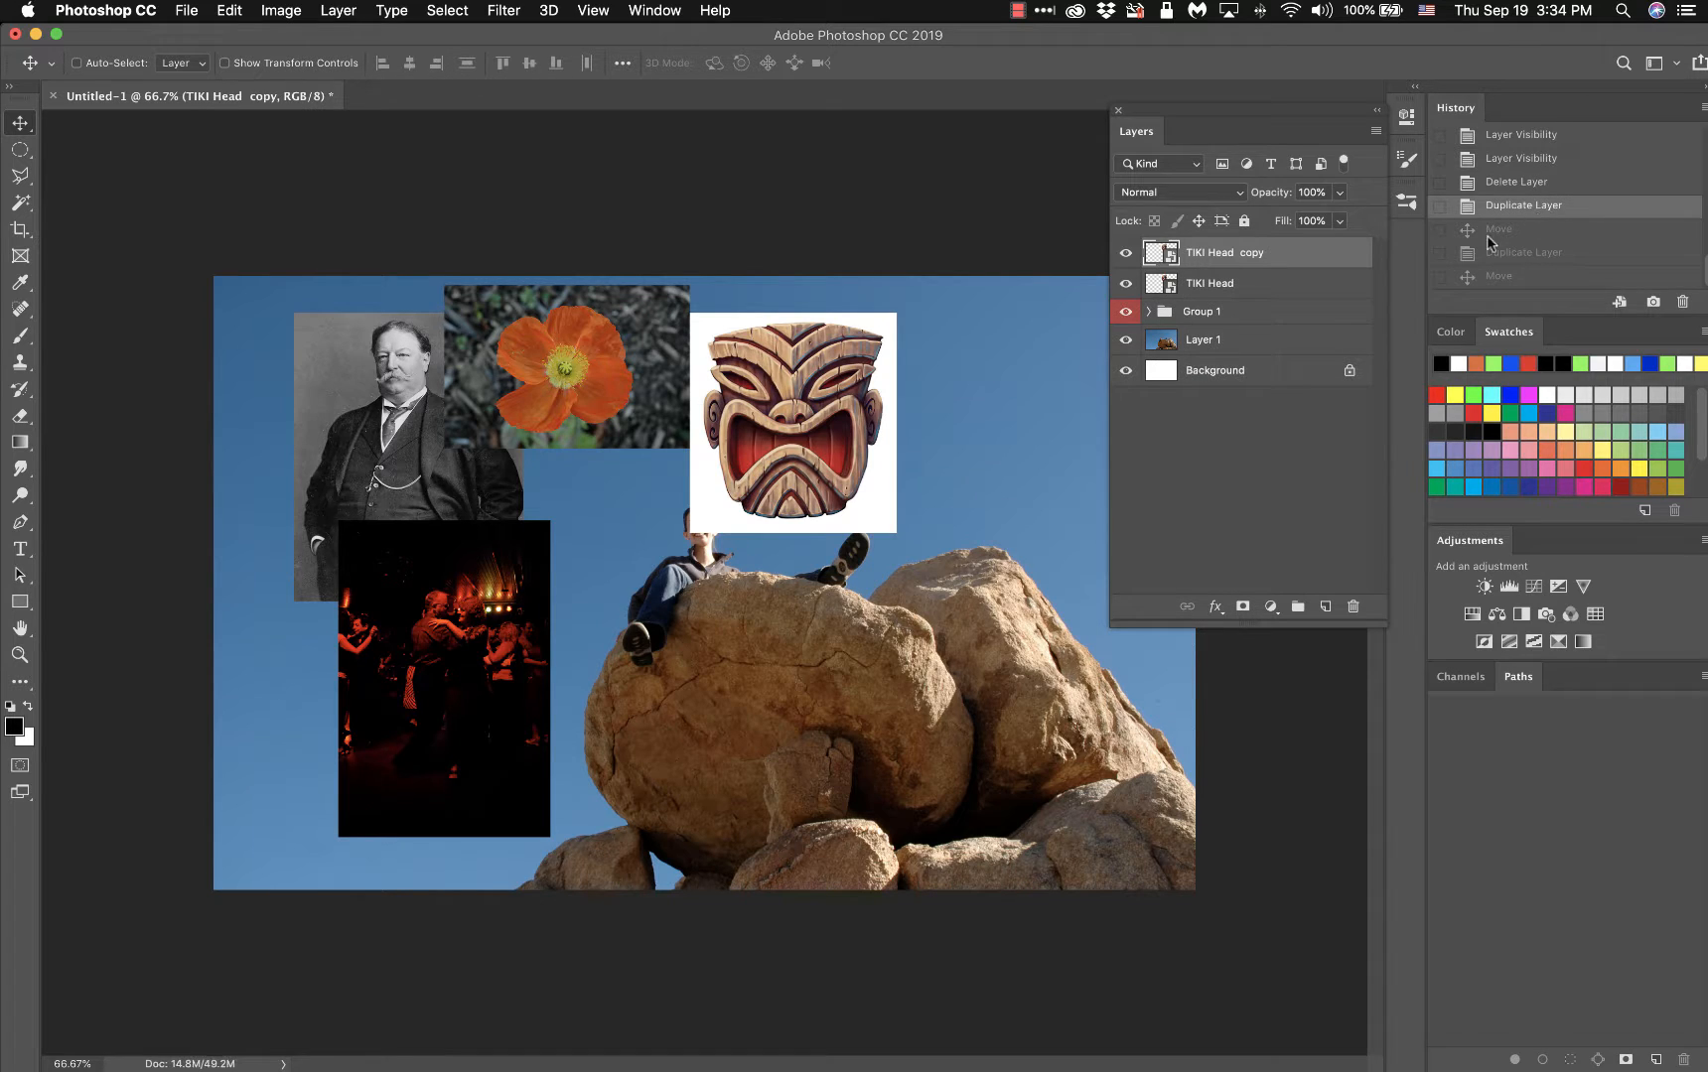
left_click_drag(815, 397, 1022, 395)
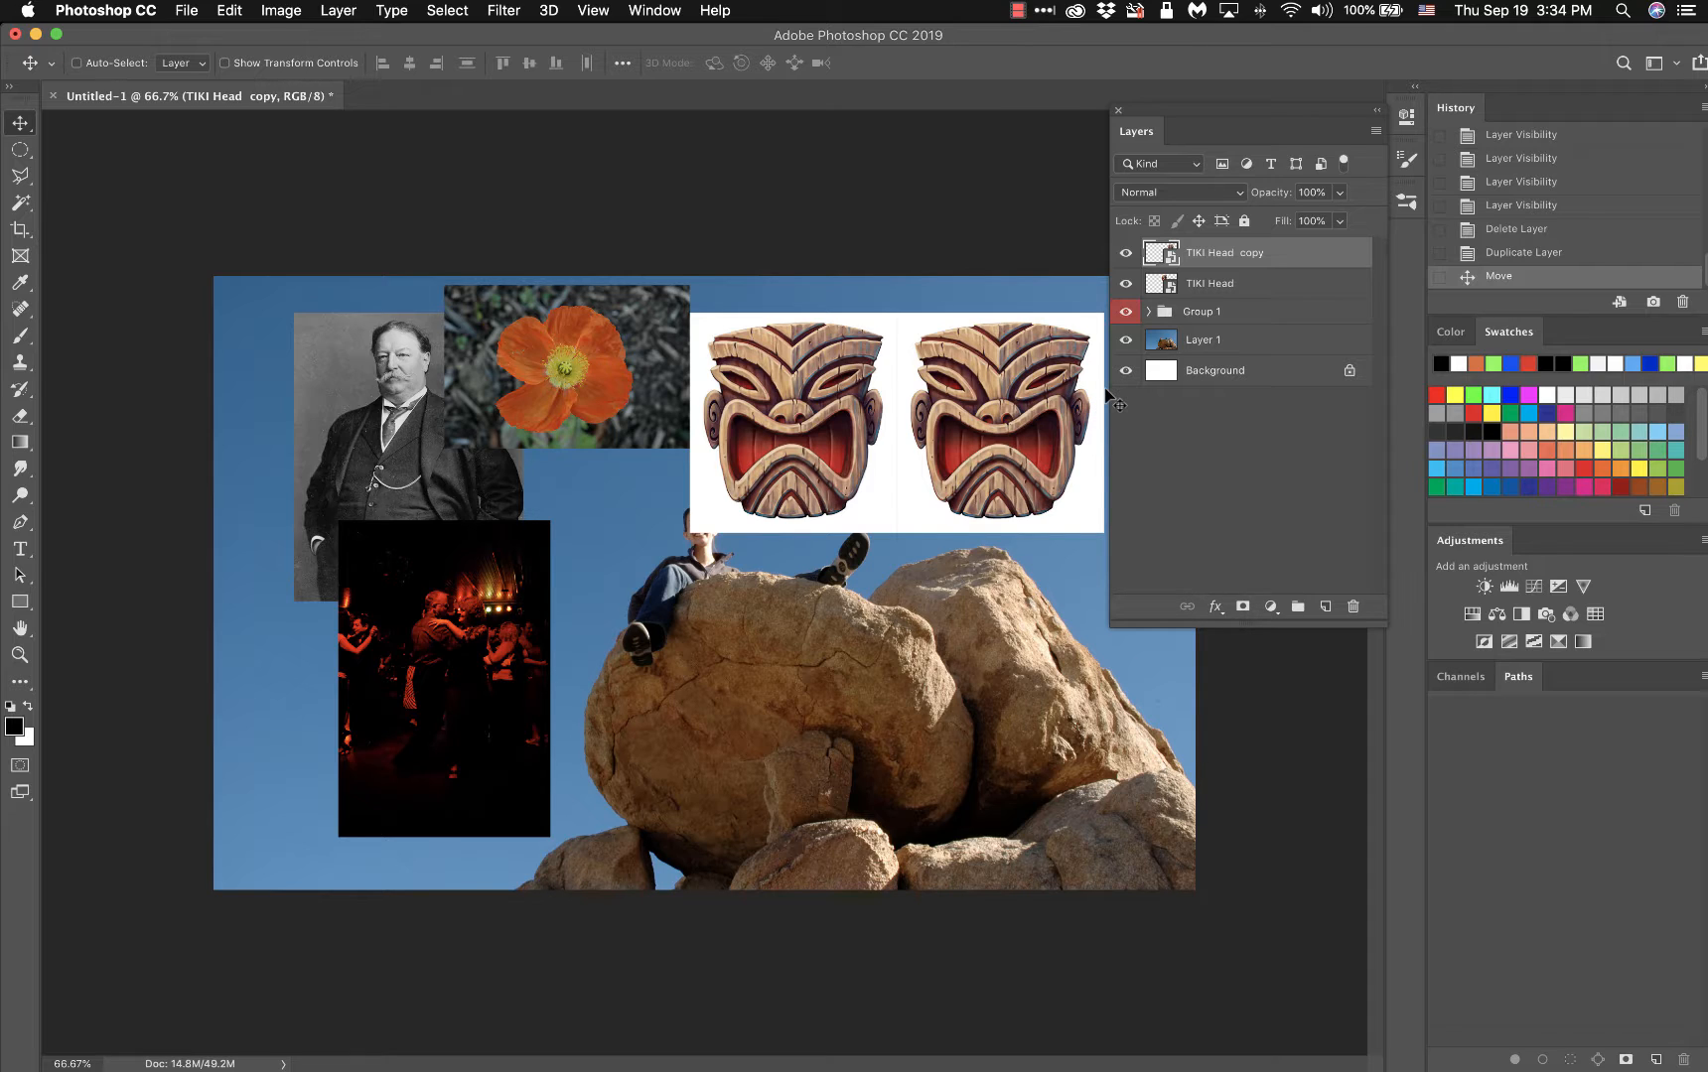
- Toggle Layer 1's visibility off and on, and compare the thumbnails of Layer 1, TIKI Head copy and TIKI Head by selecting each
left_click(1126, 341)
left_click(1126, 340)
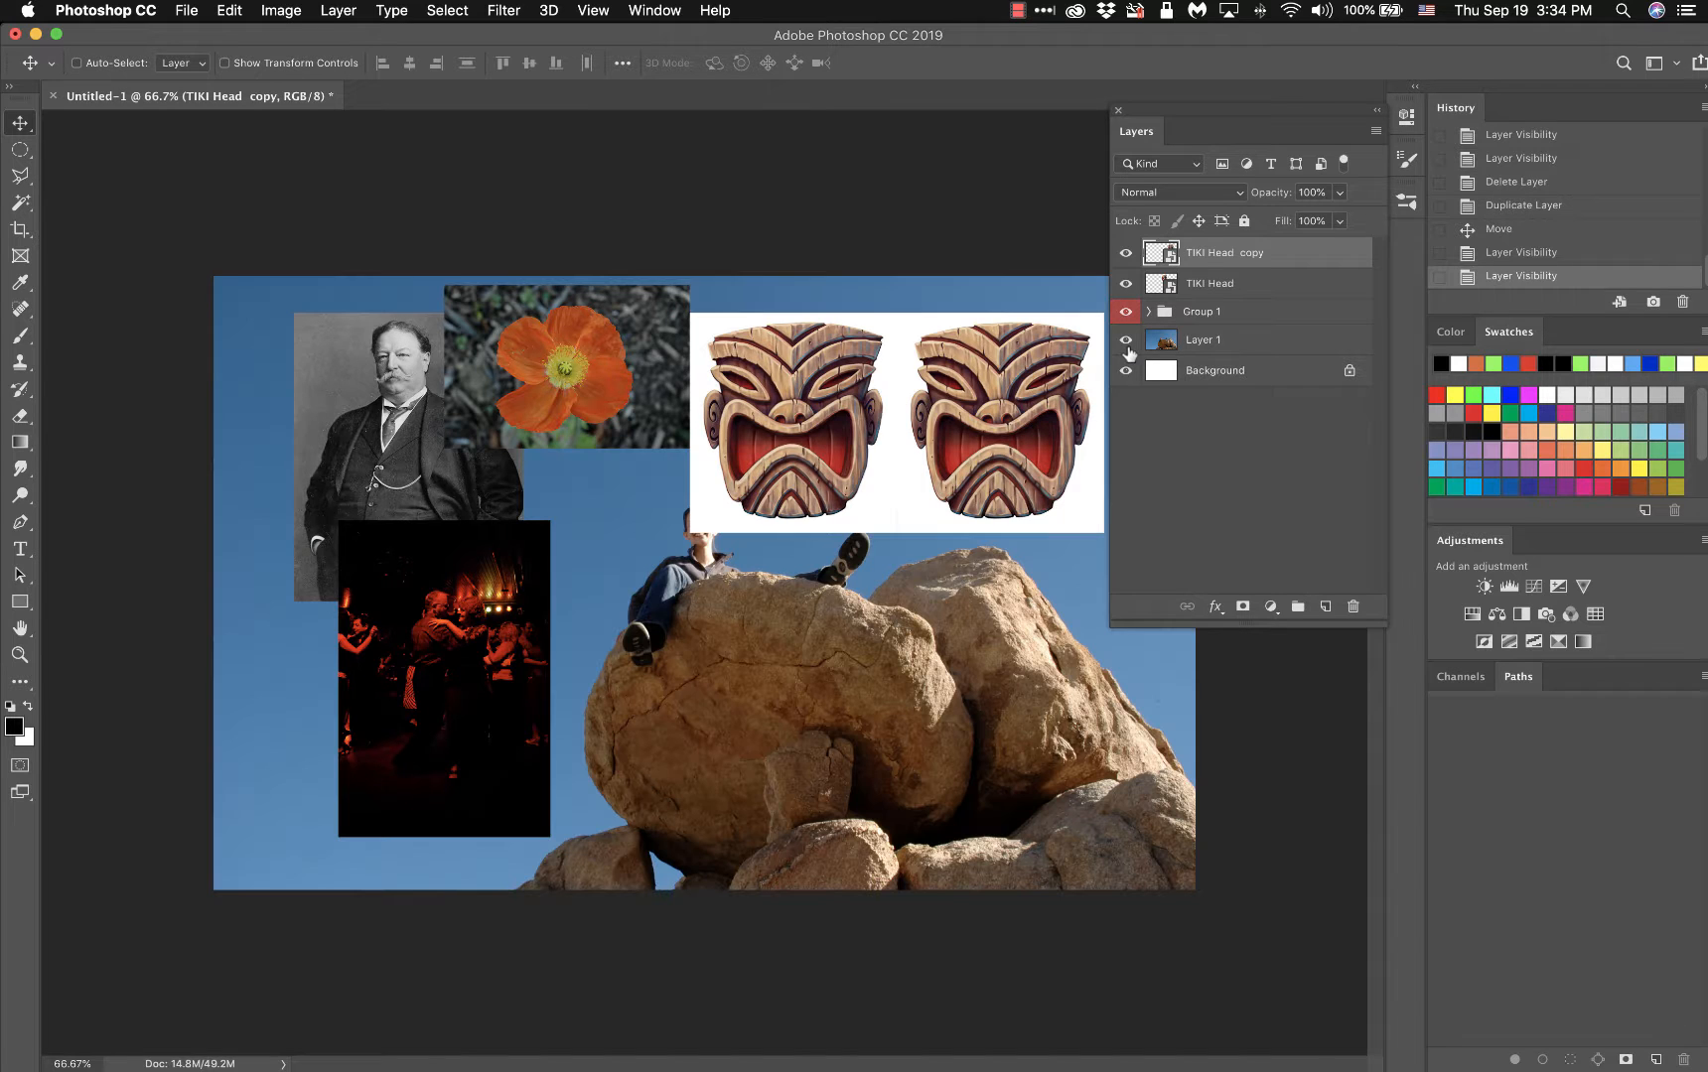
left_click(1217, 342)
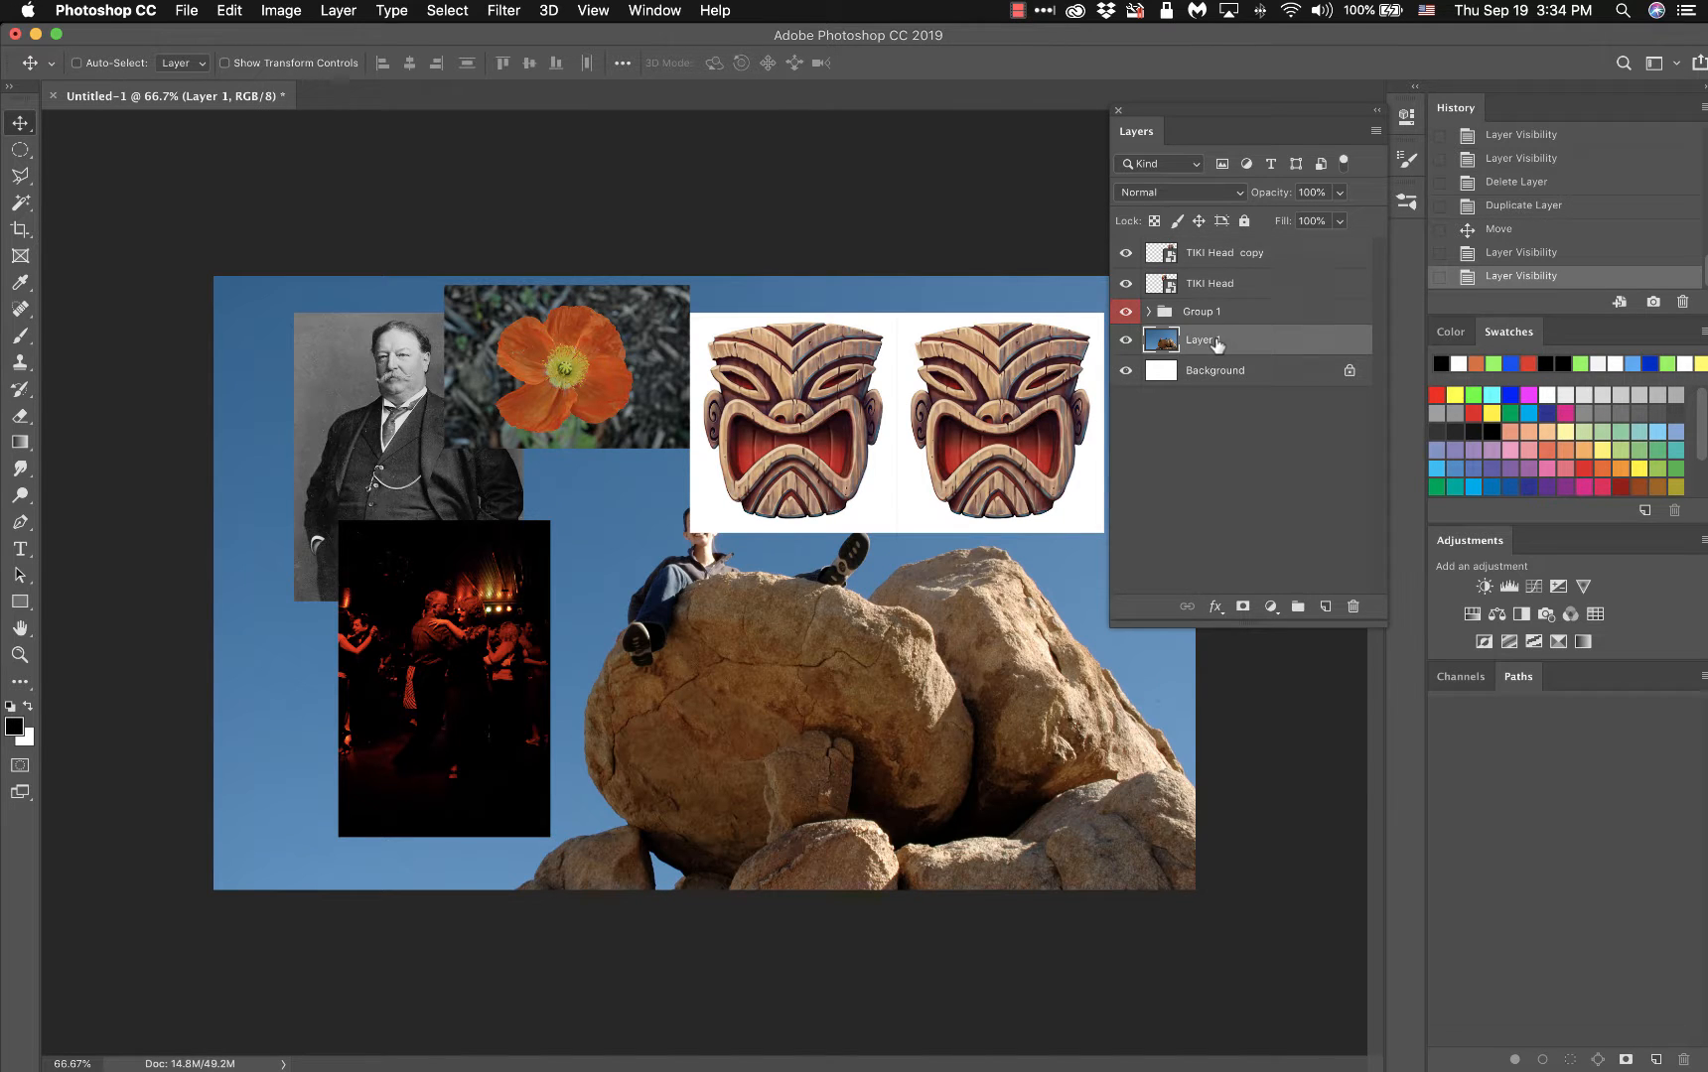
left_click(1233, 260)
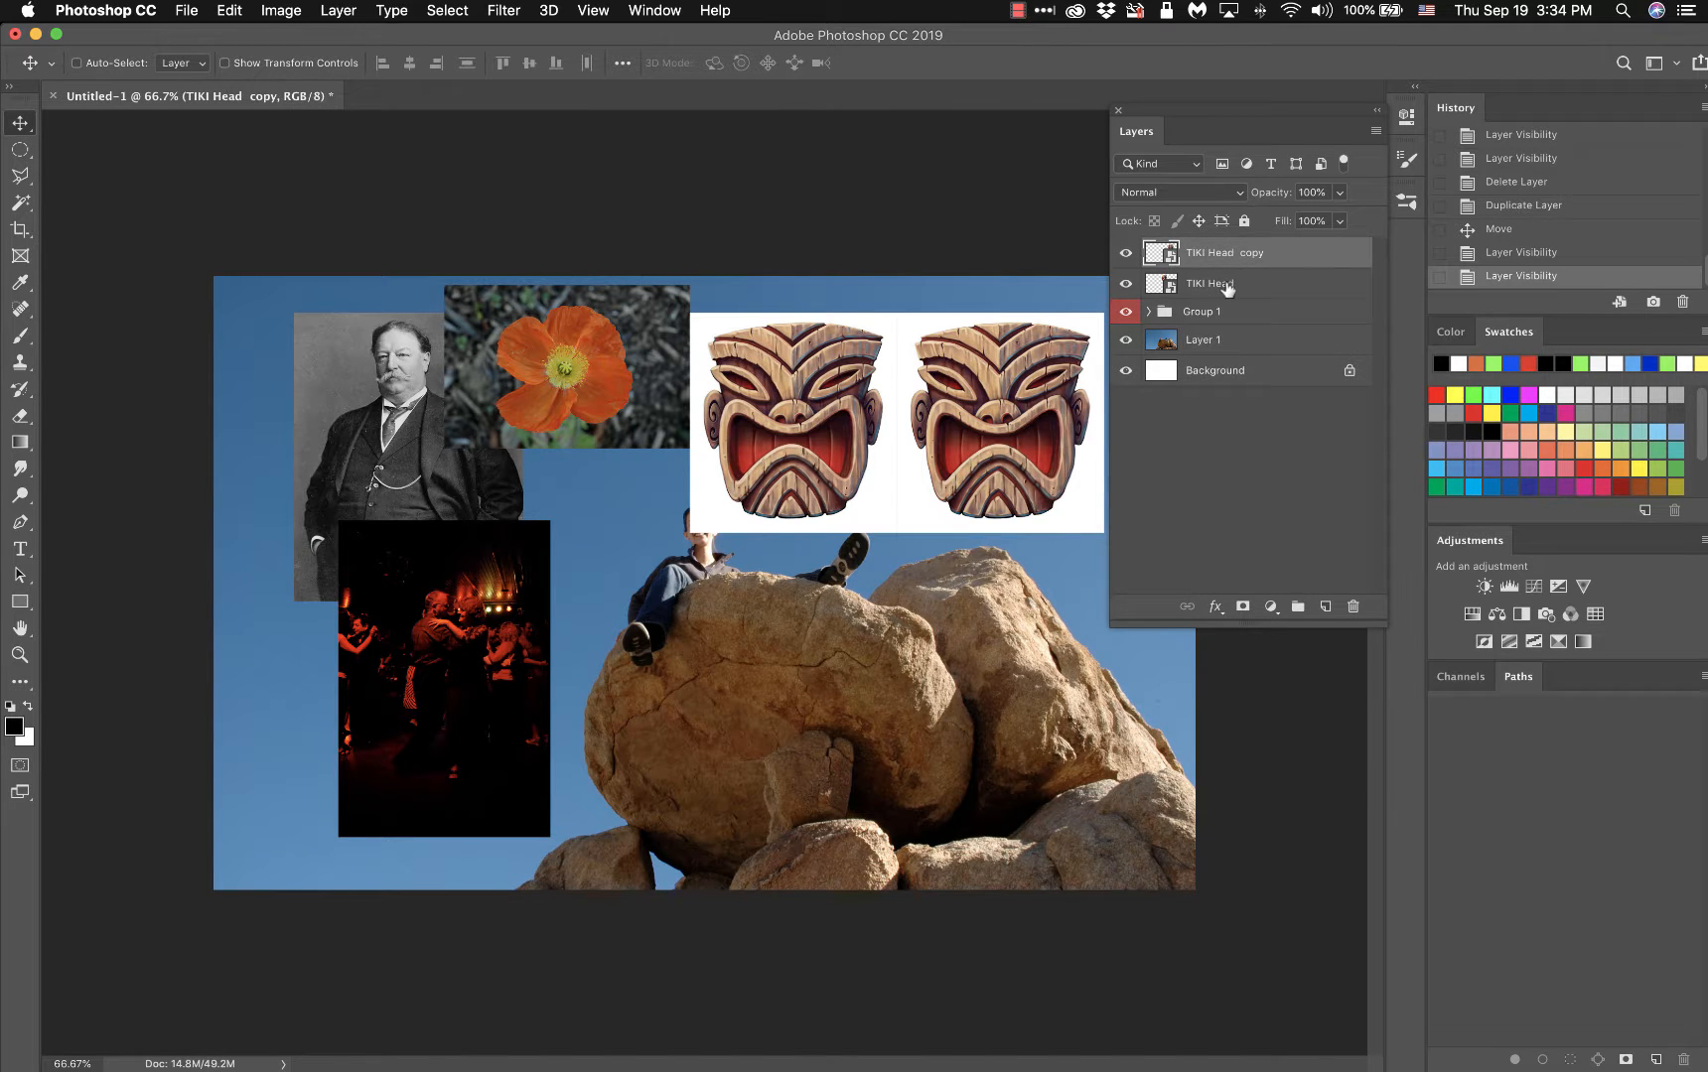
left_click(1229, 287)
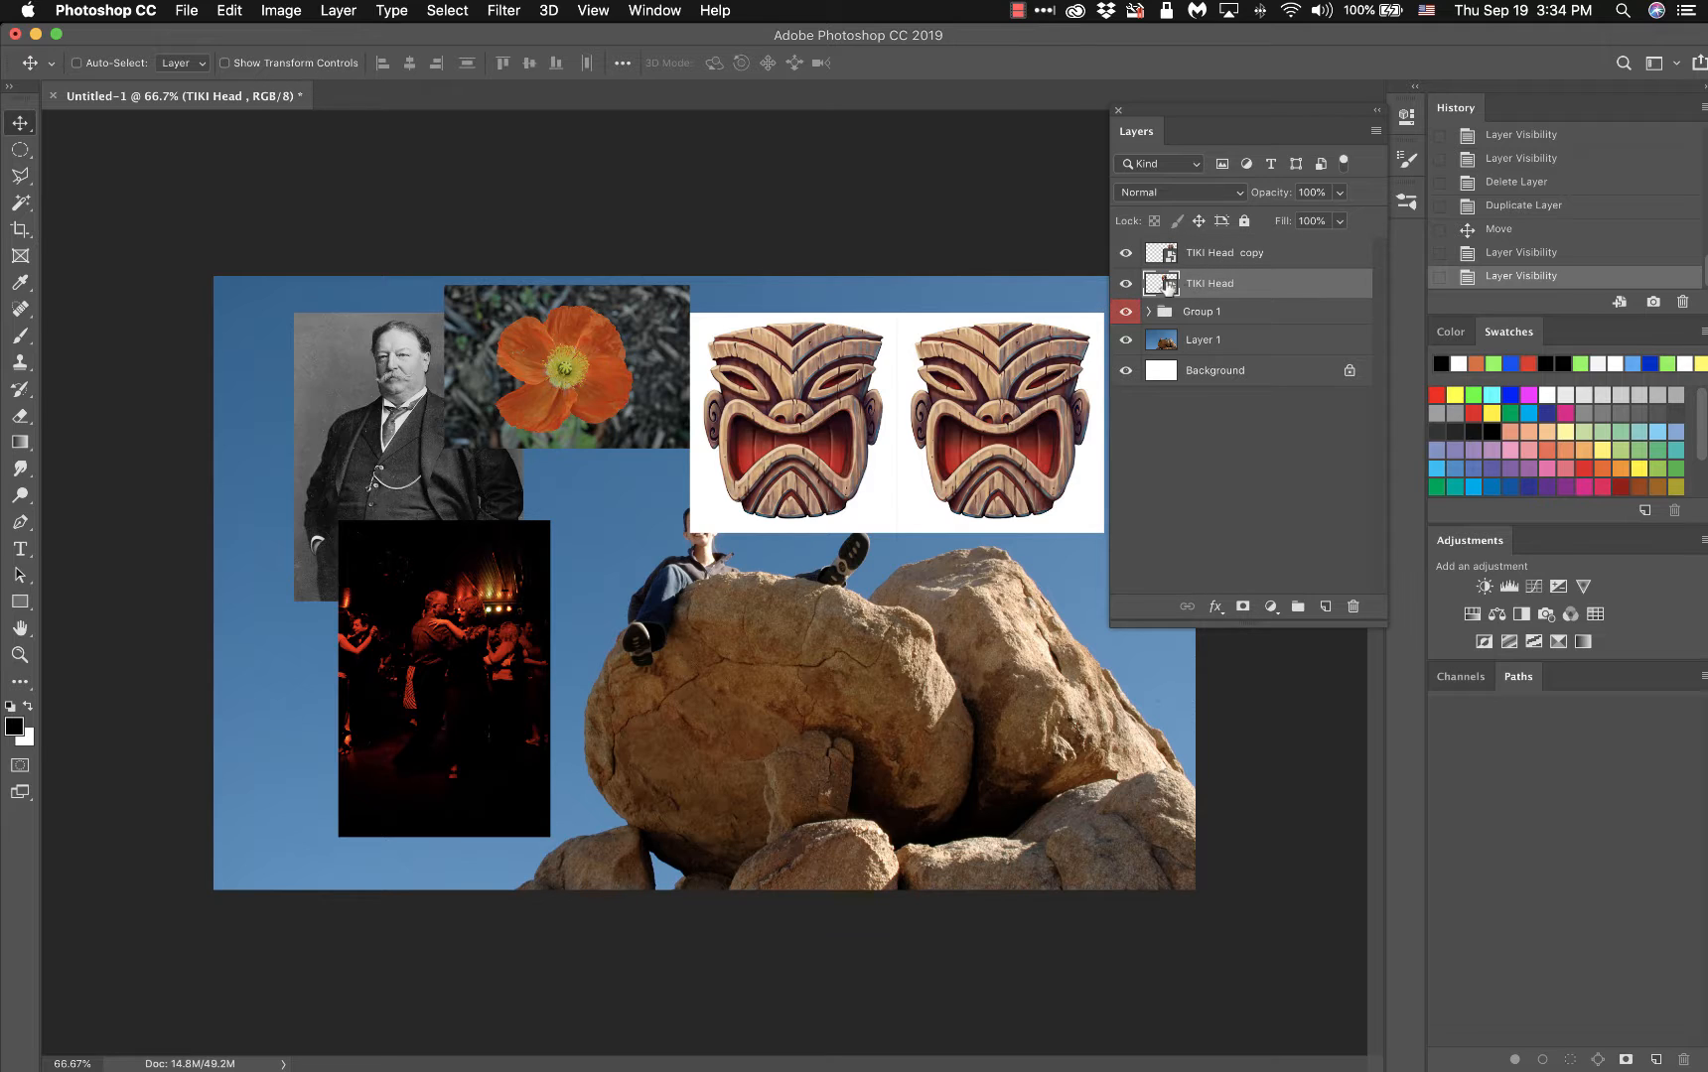
- Rasterize the TIKI Head copy layer
left_click(1234, 260)
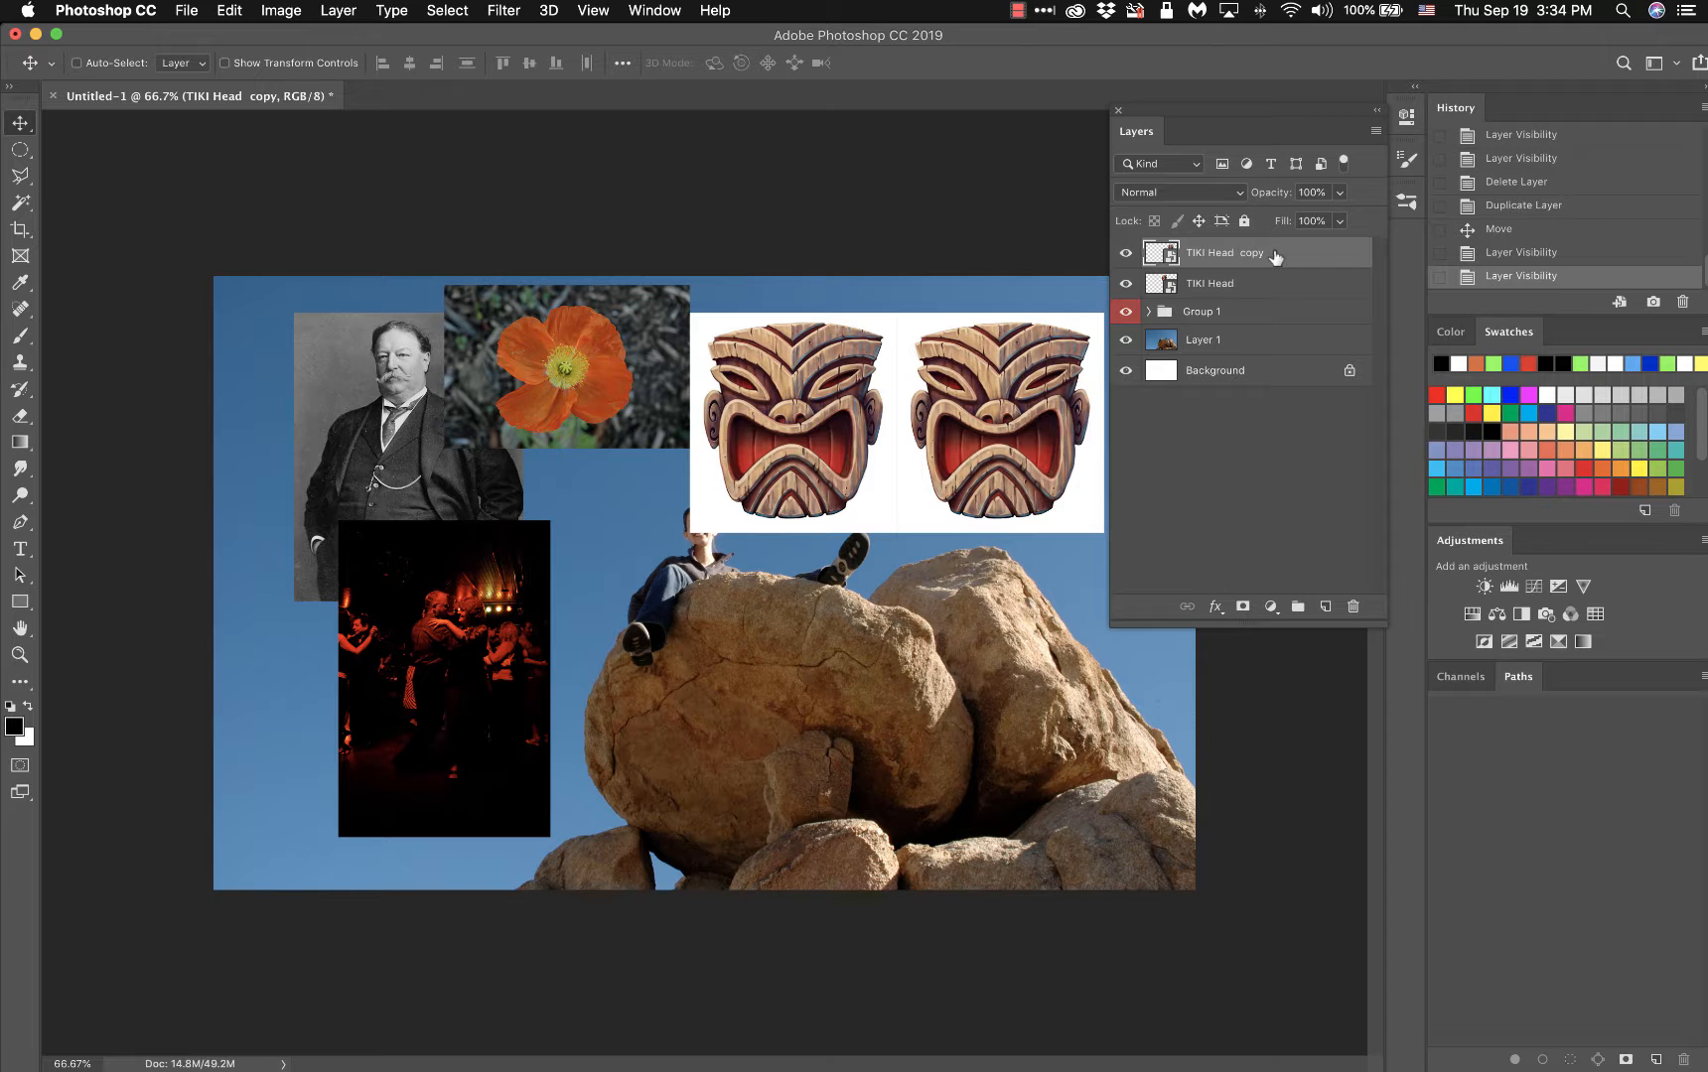
right_click(1273, 257)
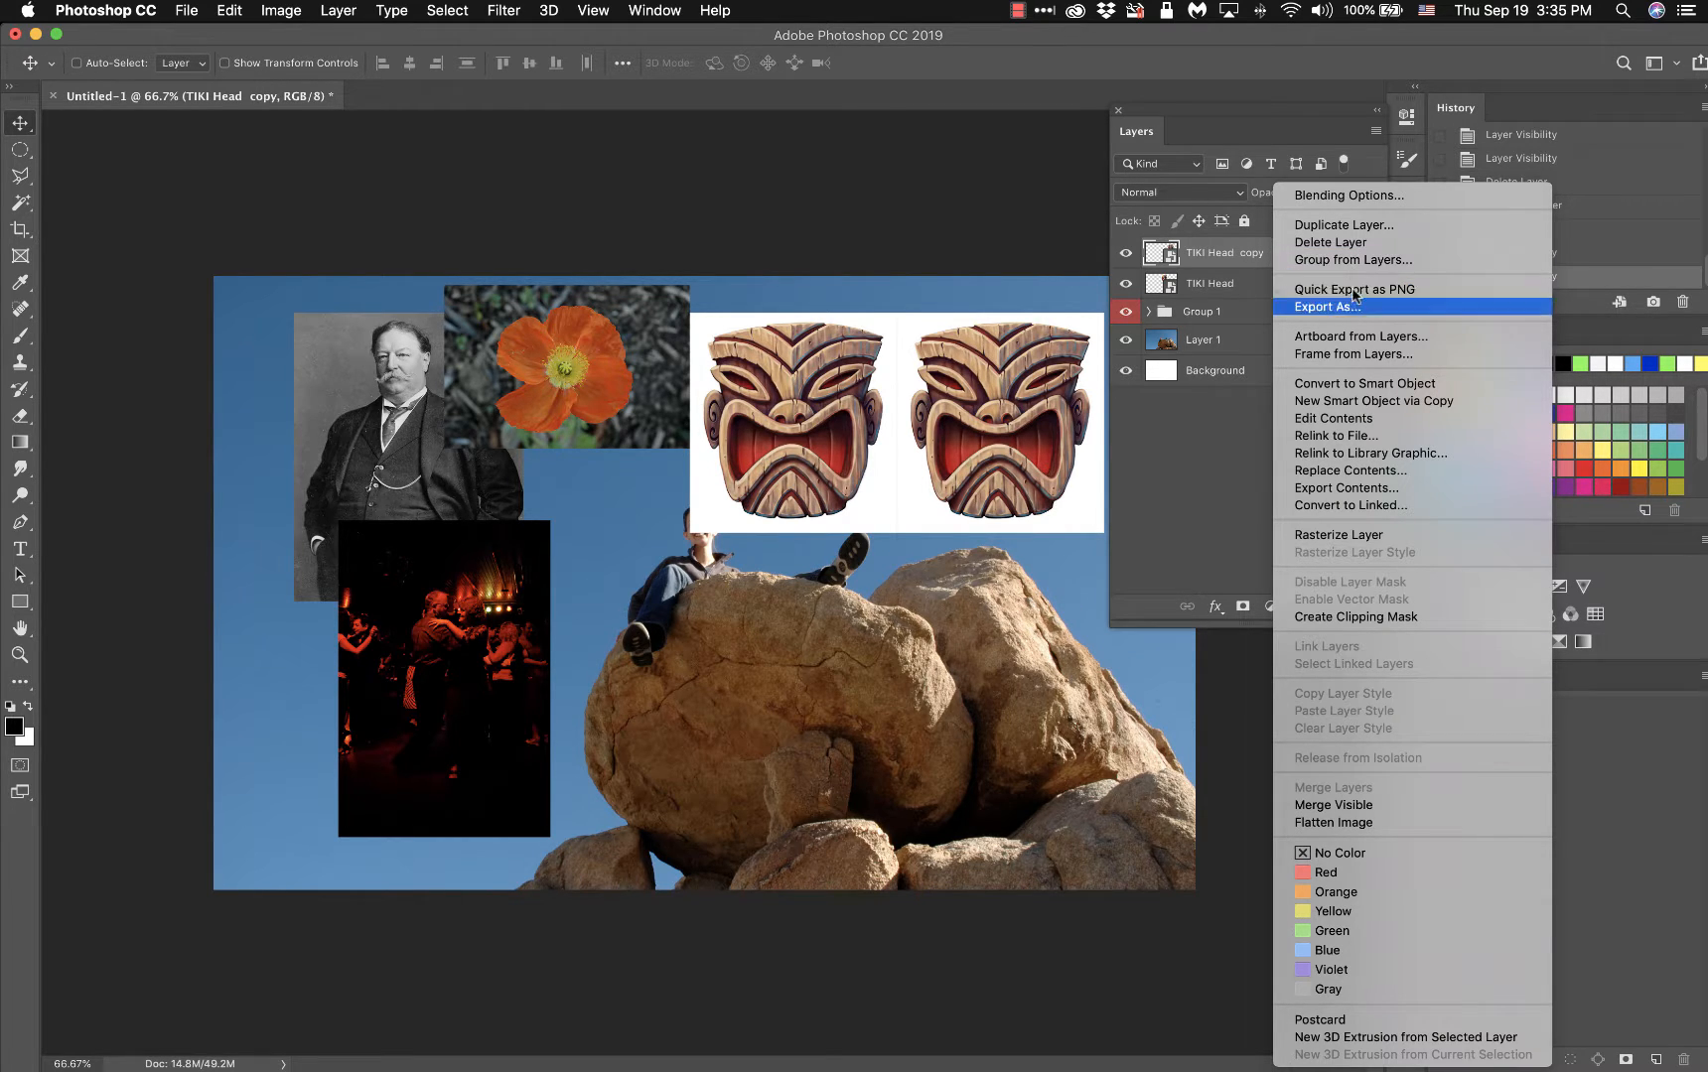
left_click(1342, 534)
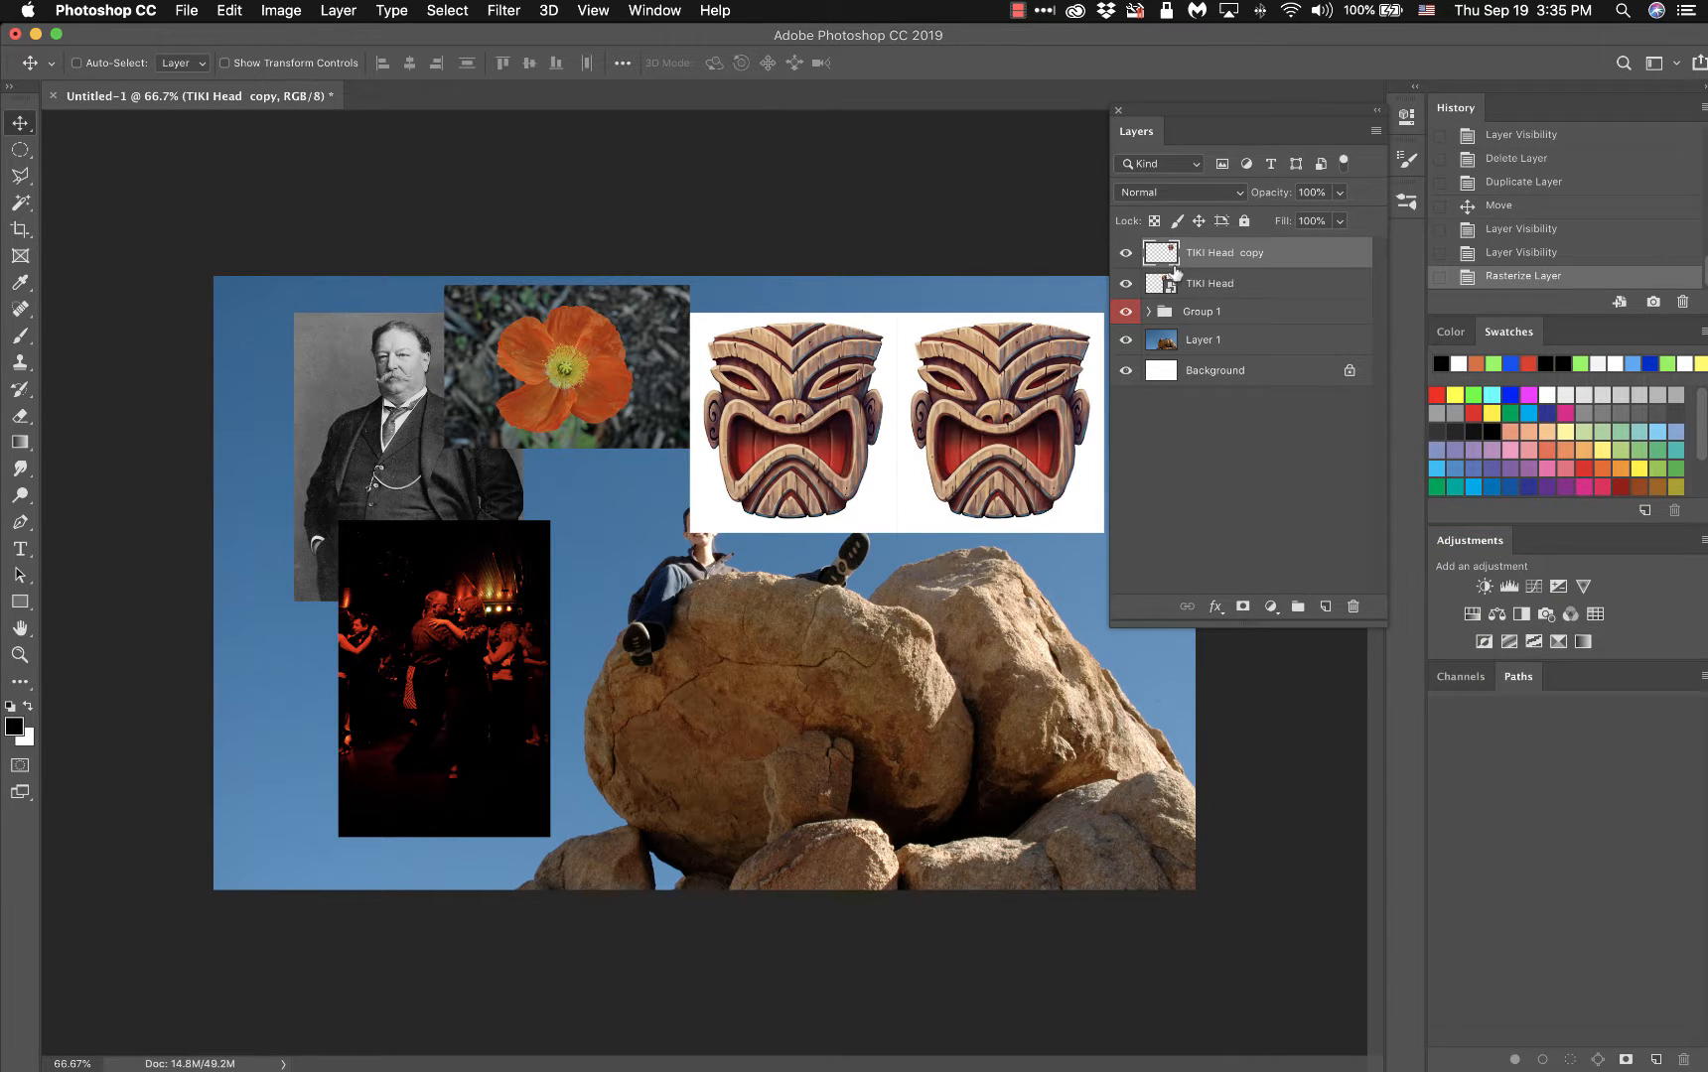
- Toggle the visibility of the rasterized TIKI Head copy and the TIKI Head smart object off and on to compare them
left_click(1126, 253)
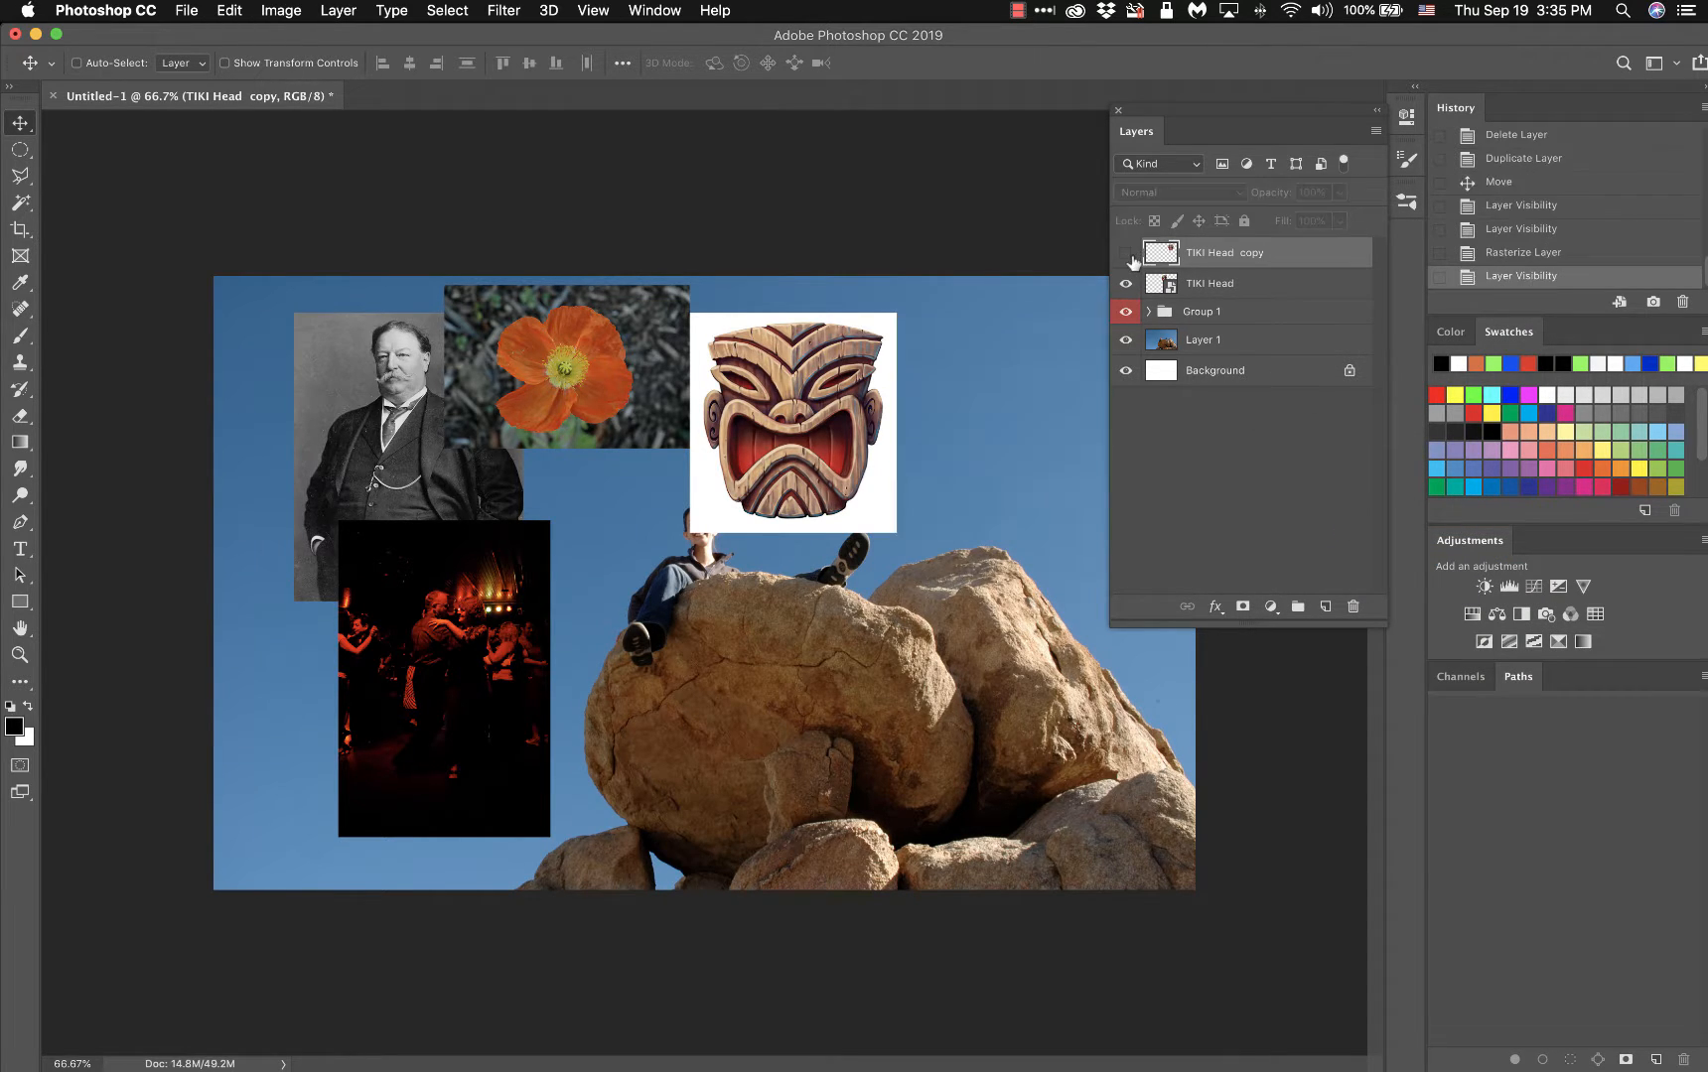
left_click(1126, 253)
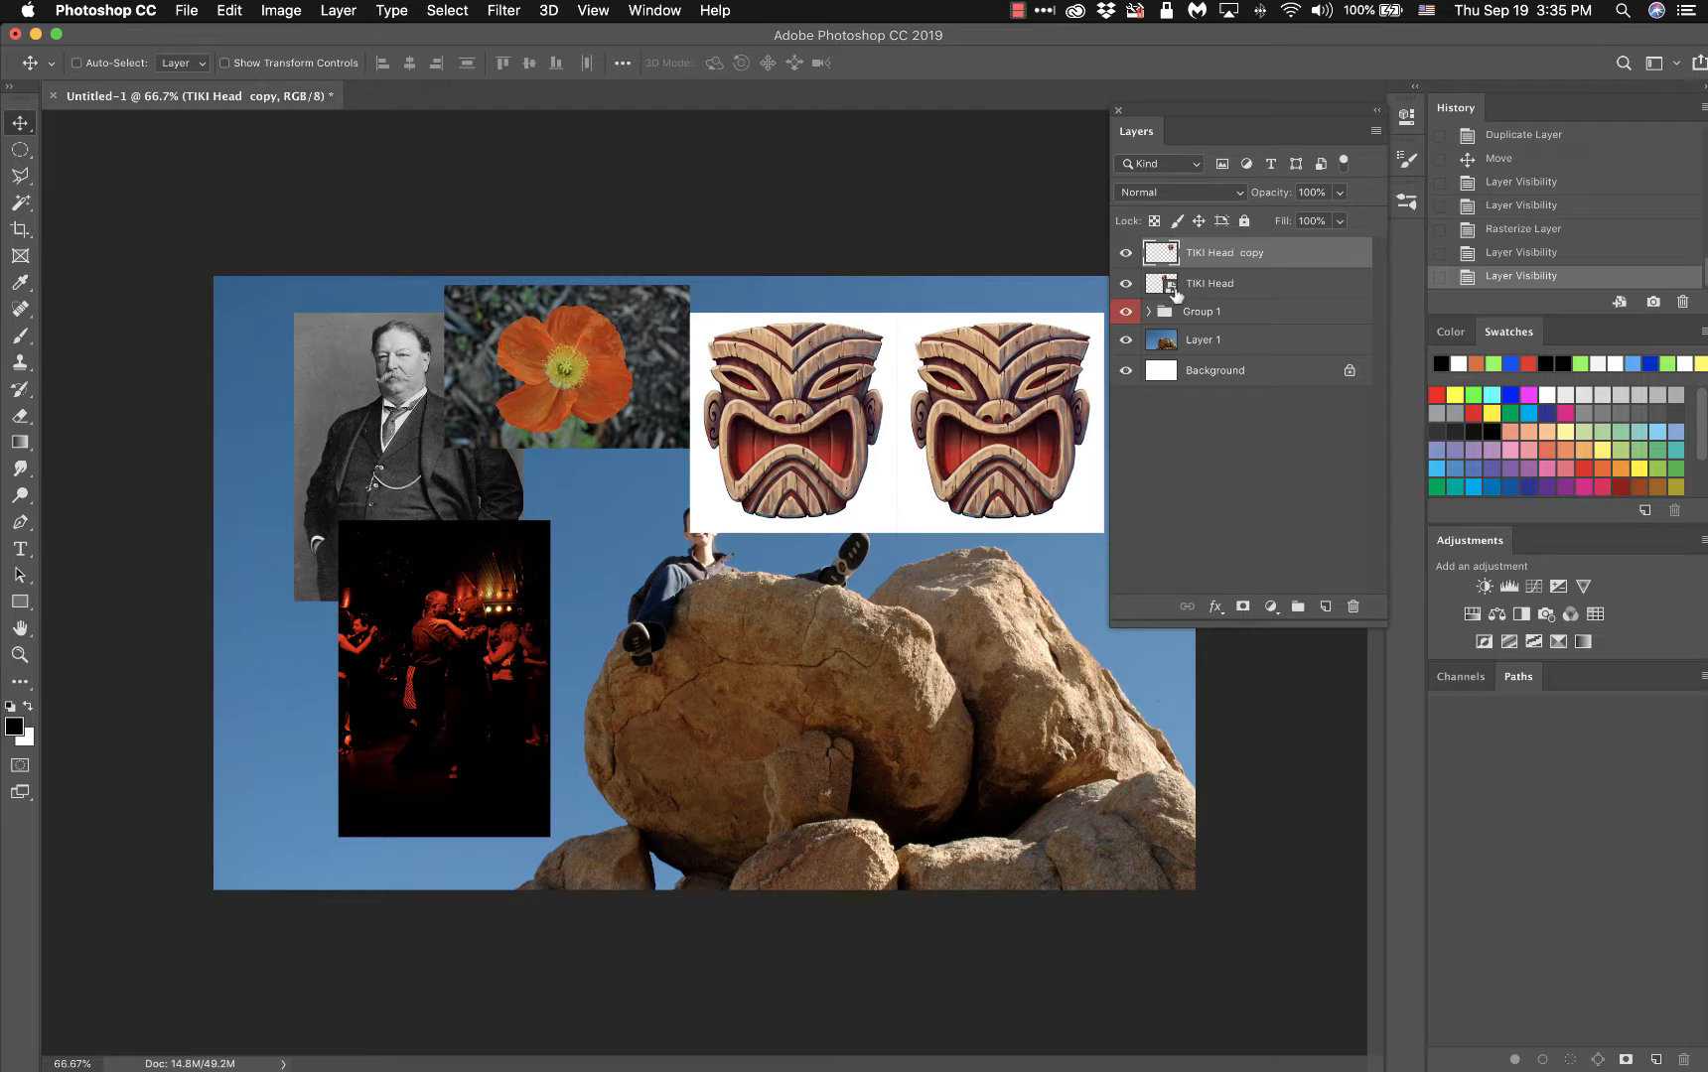
left_click(1126, 283)
left_click(1126, 283)
- Scale the TIKI Head smart object down to about 4% with Free Transform and place it over the seated man's head
left_click(1259, 287)
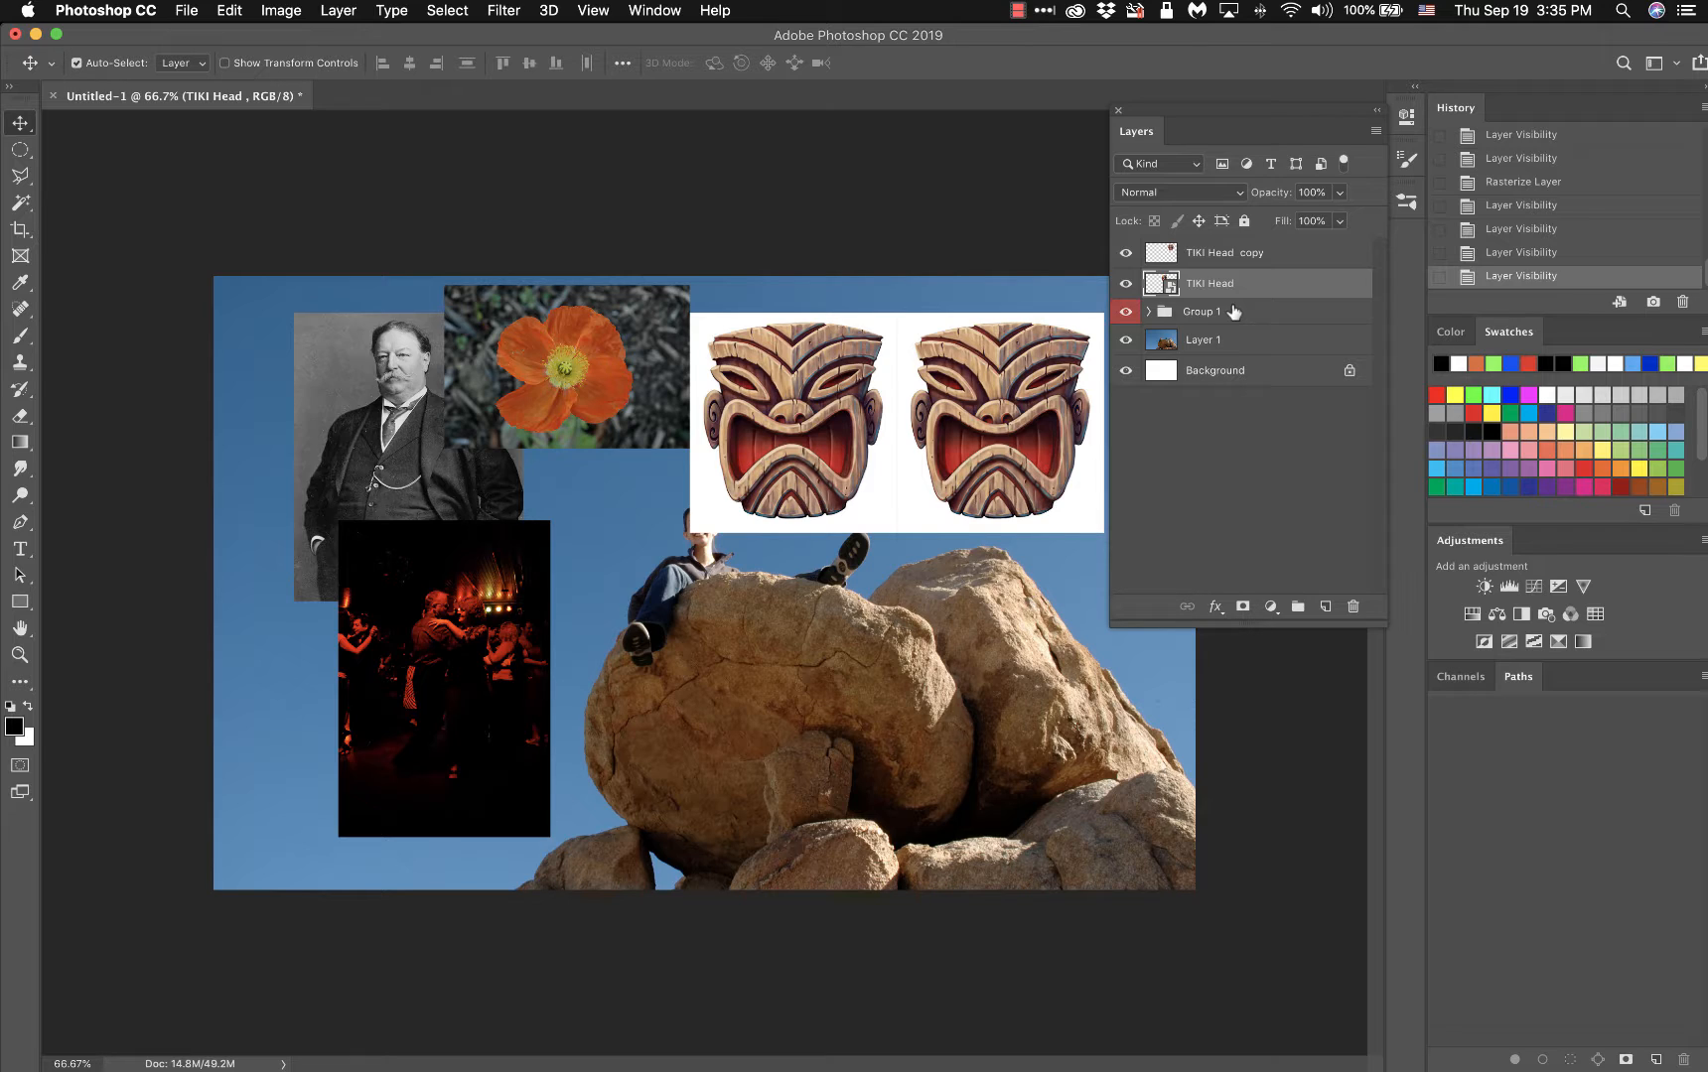
key("ctrl+t")
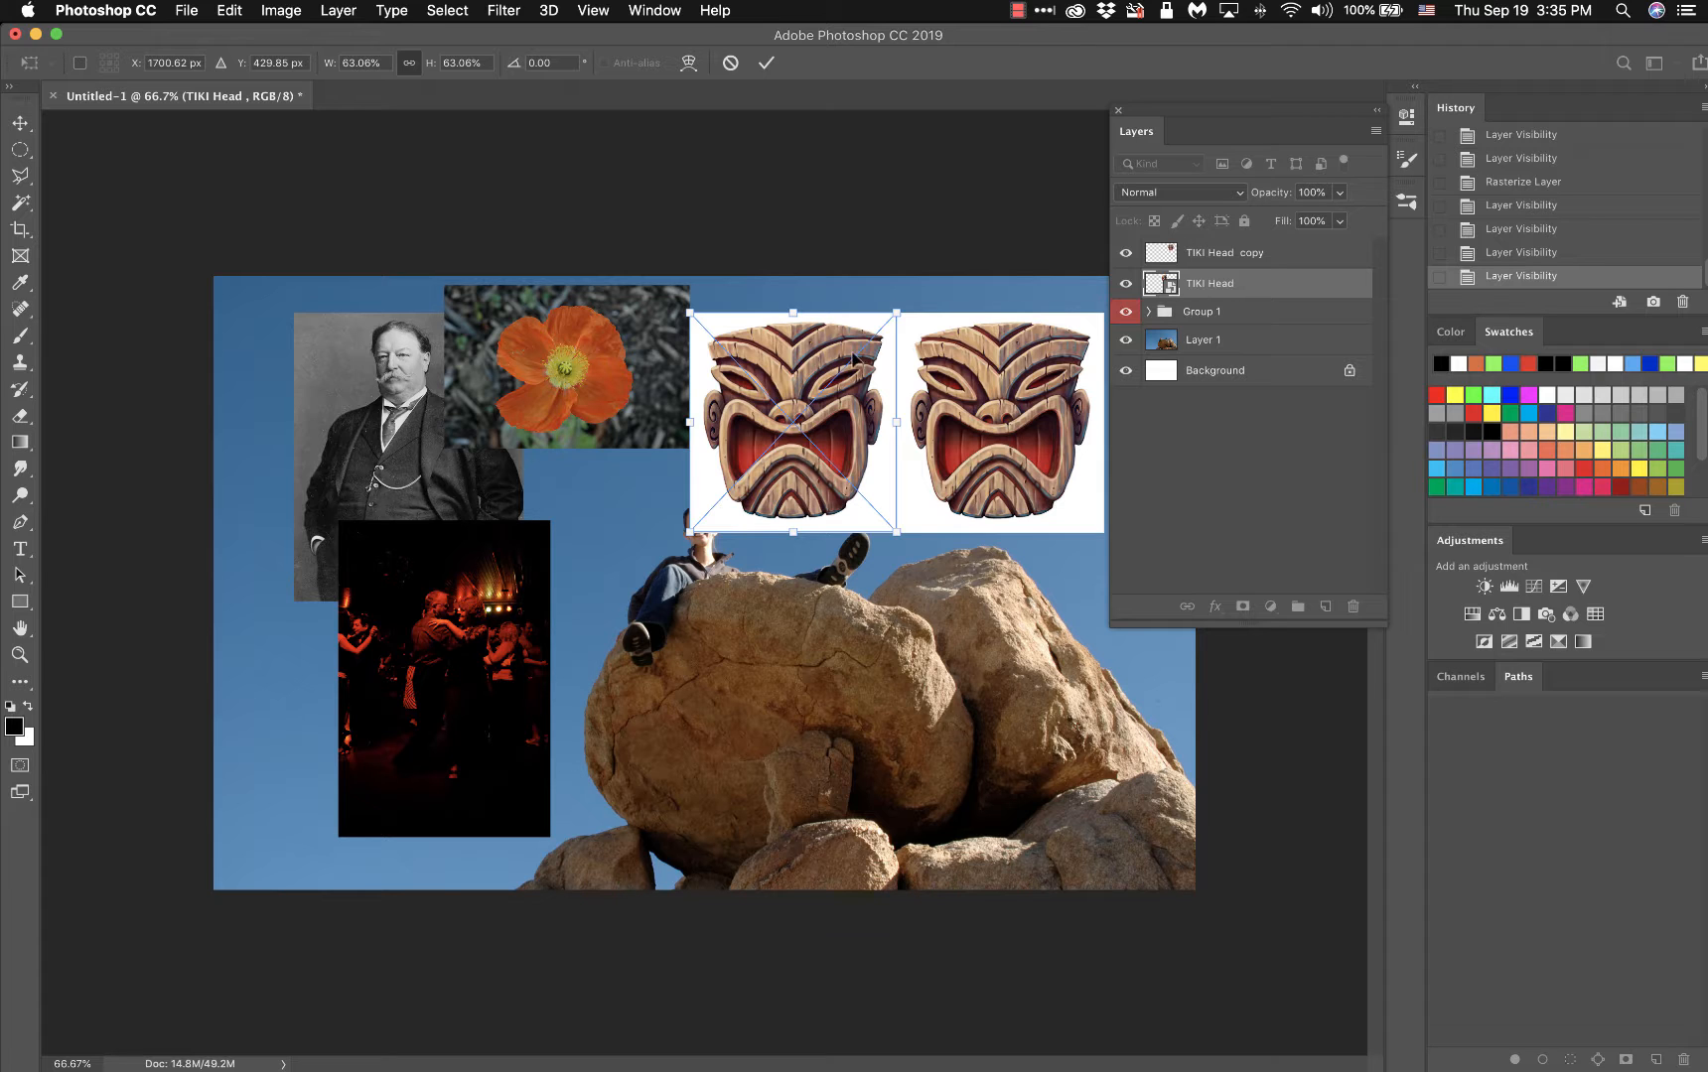
left_click_drag(902, 309, 712, 513)
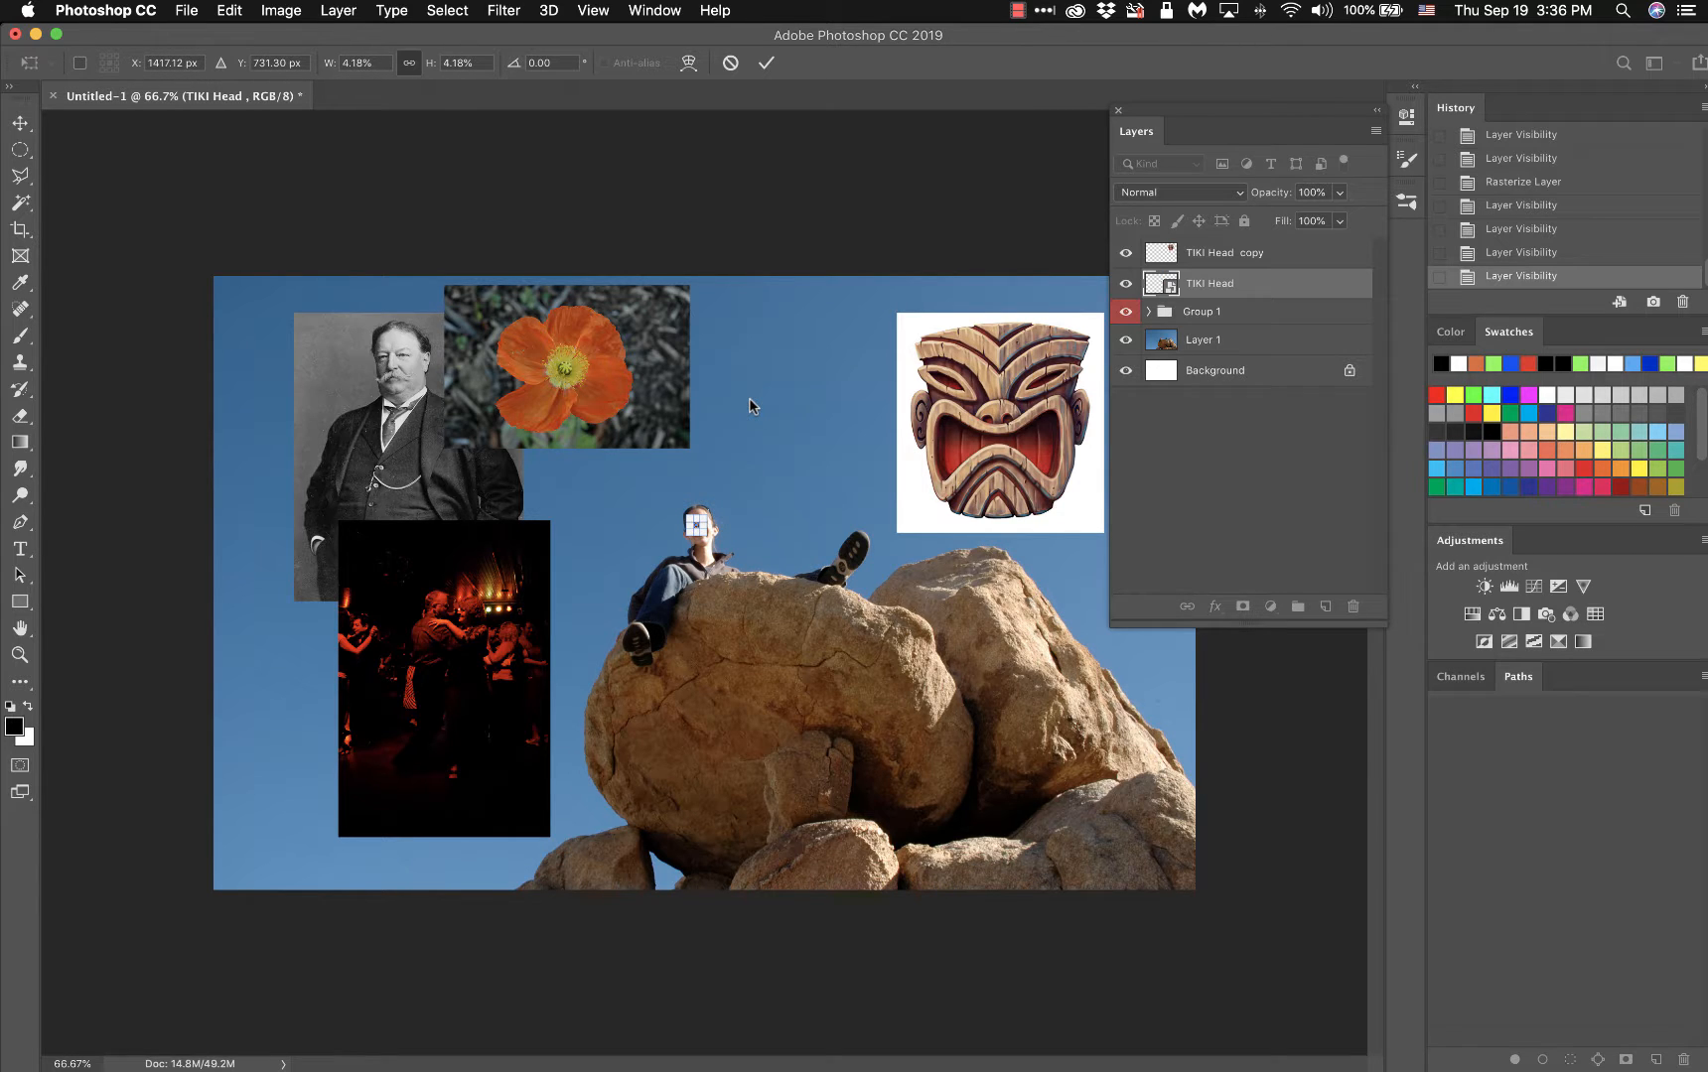
key("Return")
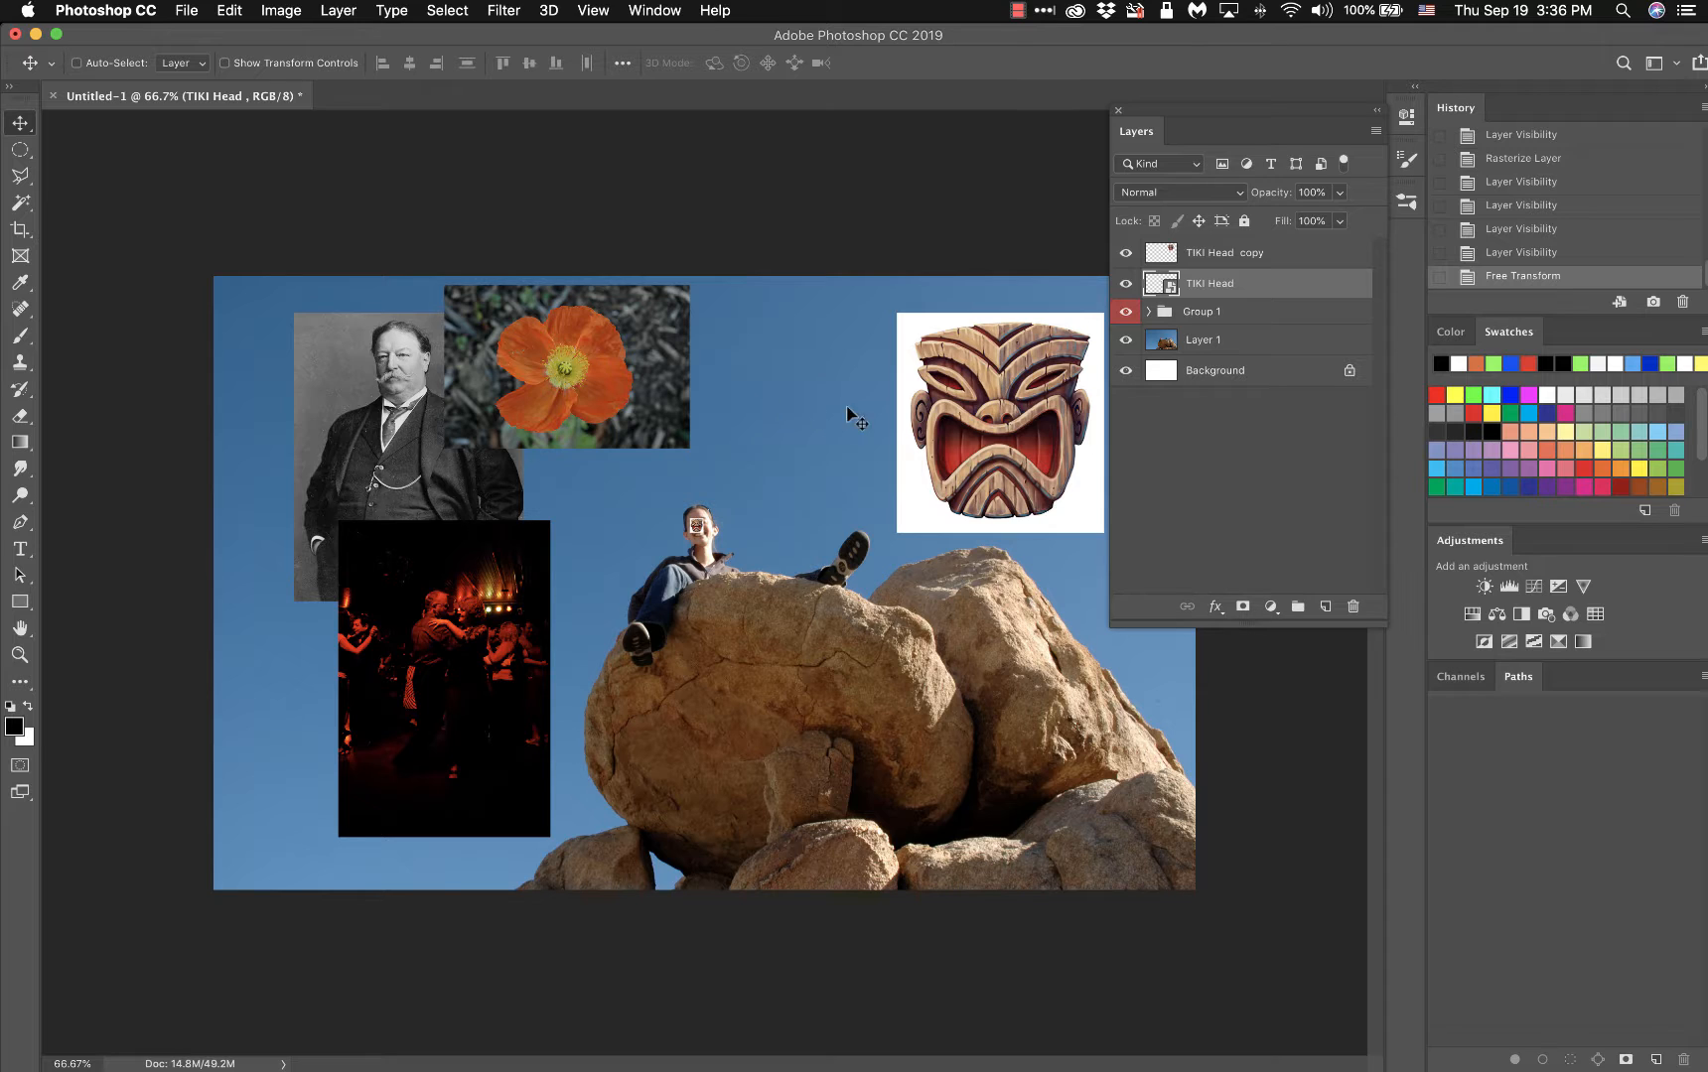
mouse_move(698, 528)
left_mouse_down()
mouse_move(731, 486)
mouse_move(695, 515)
left_mouse_up()
- Scale the TIKI Head smart object up to about 63% and align it directly beside the rasterized copy
key("super+t")
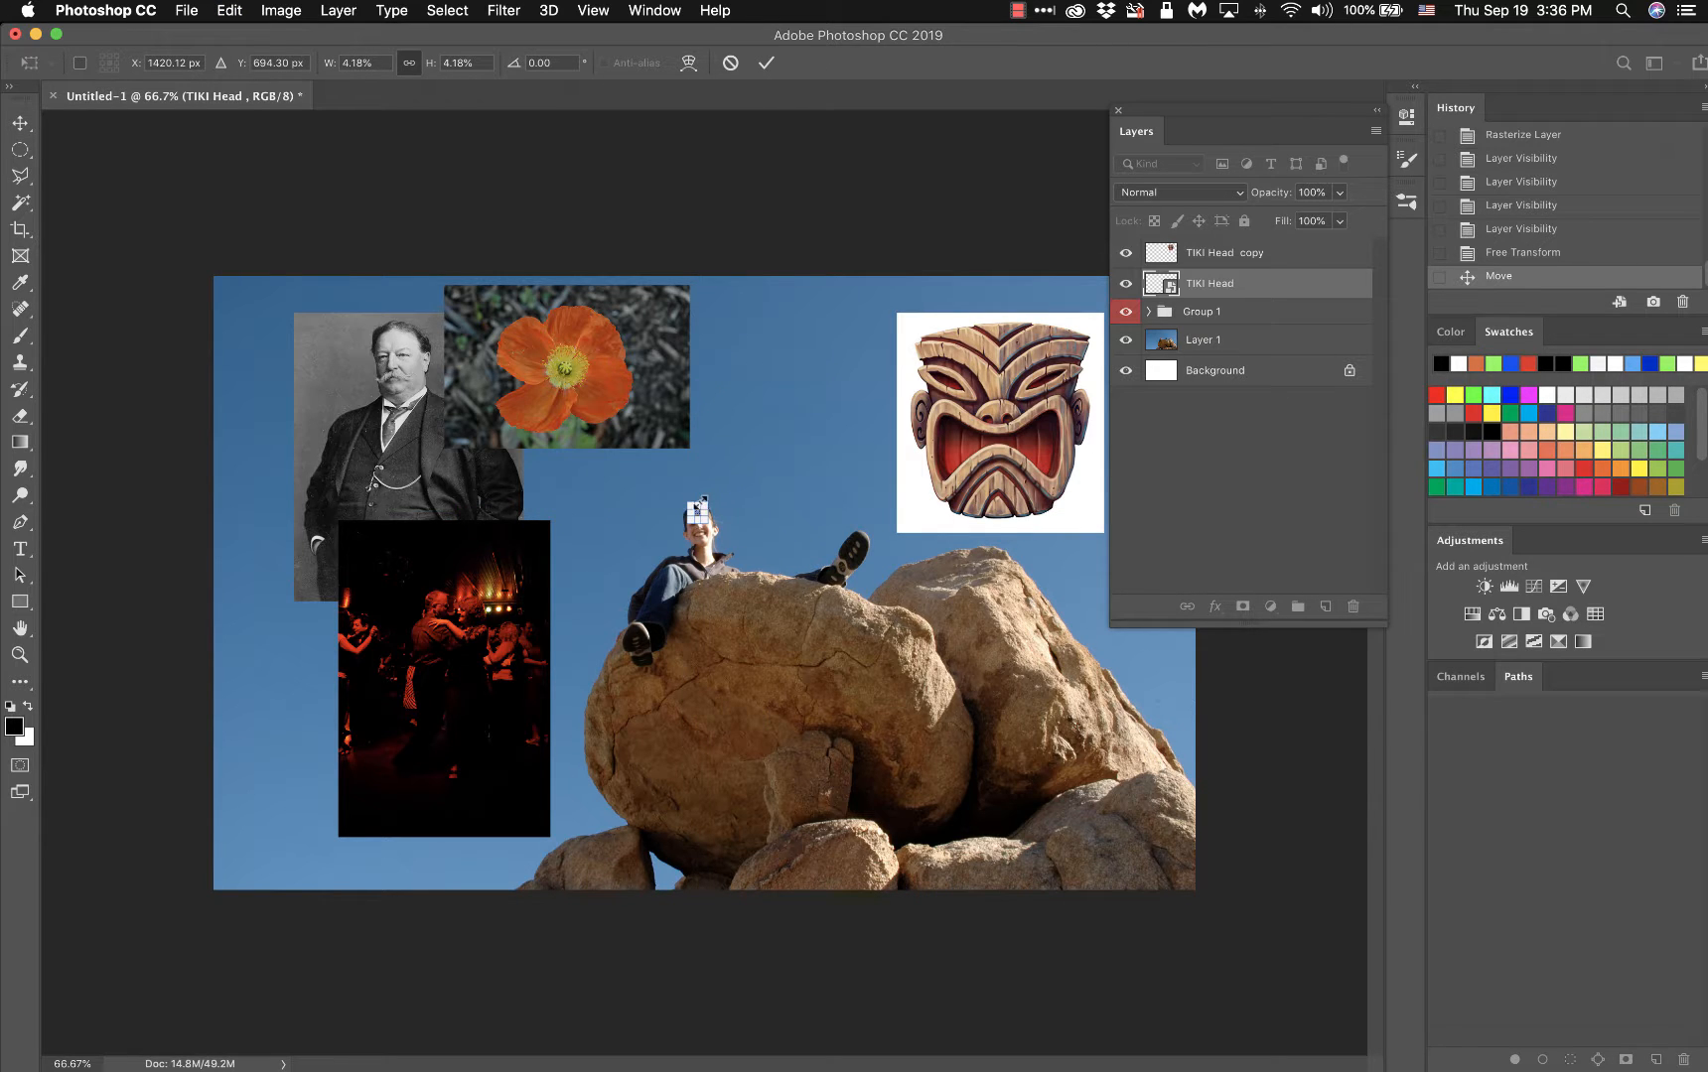
left_click_drag(722, 496, 914, 313)
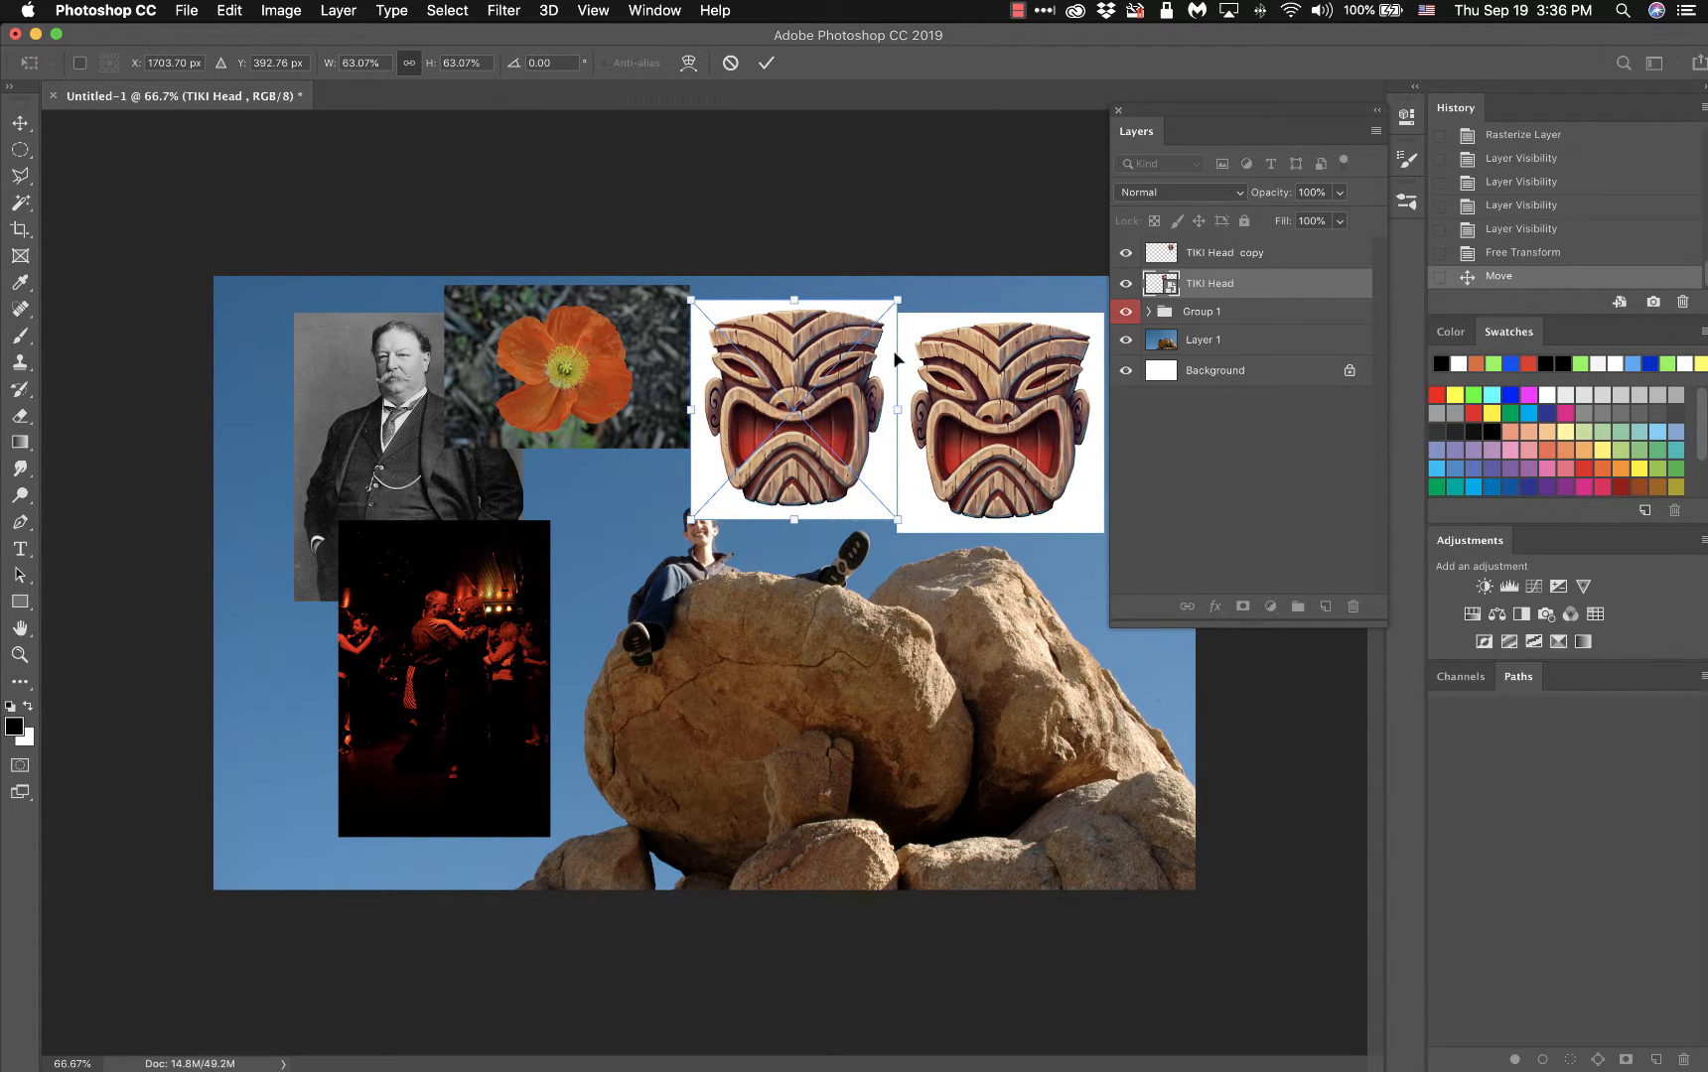
left_click_drag(882, 382, 879, 400)
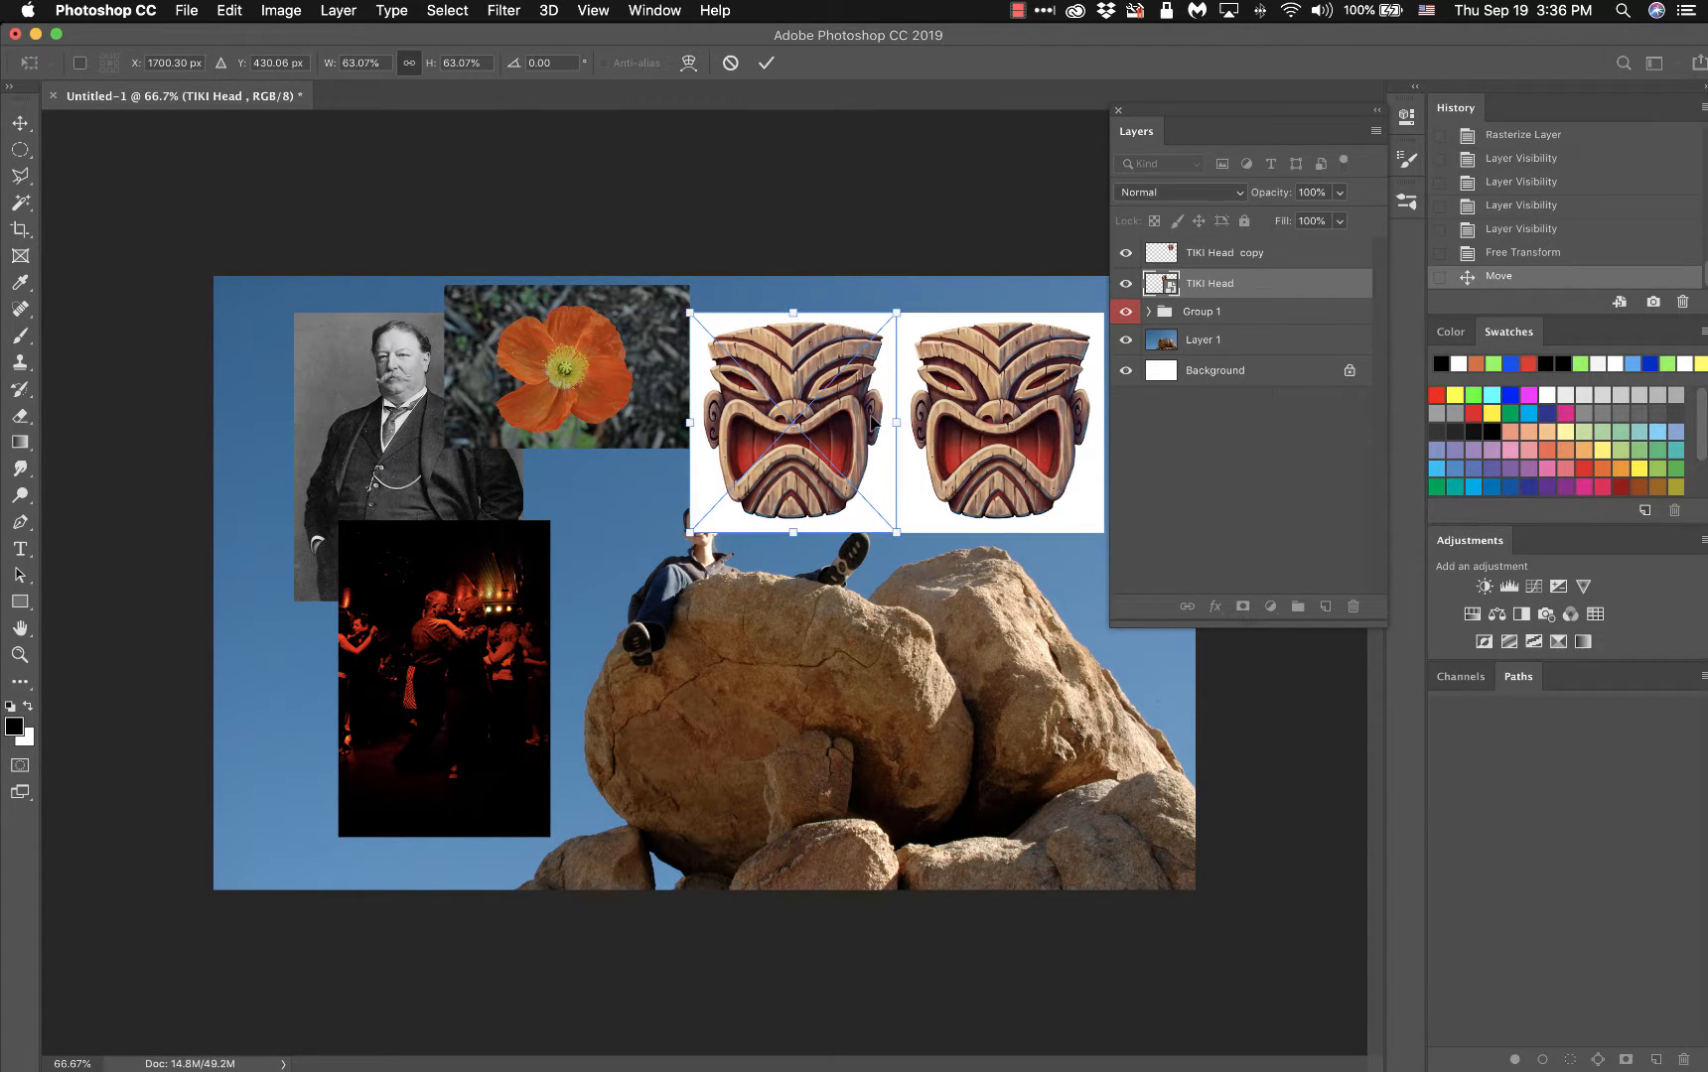
key("Return")
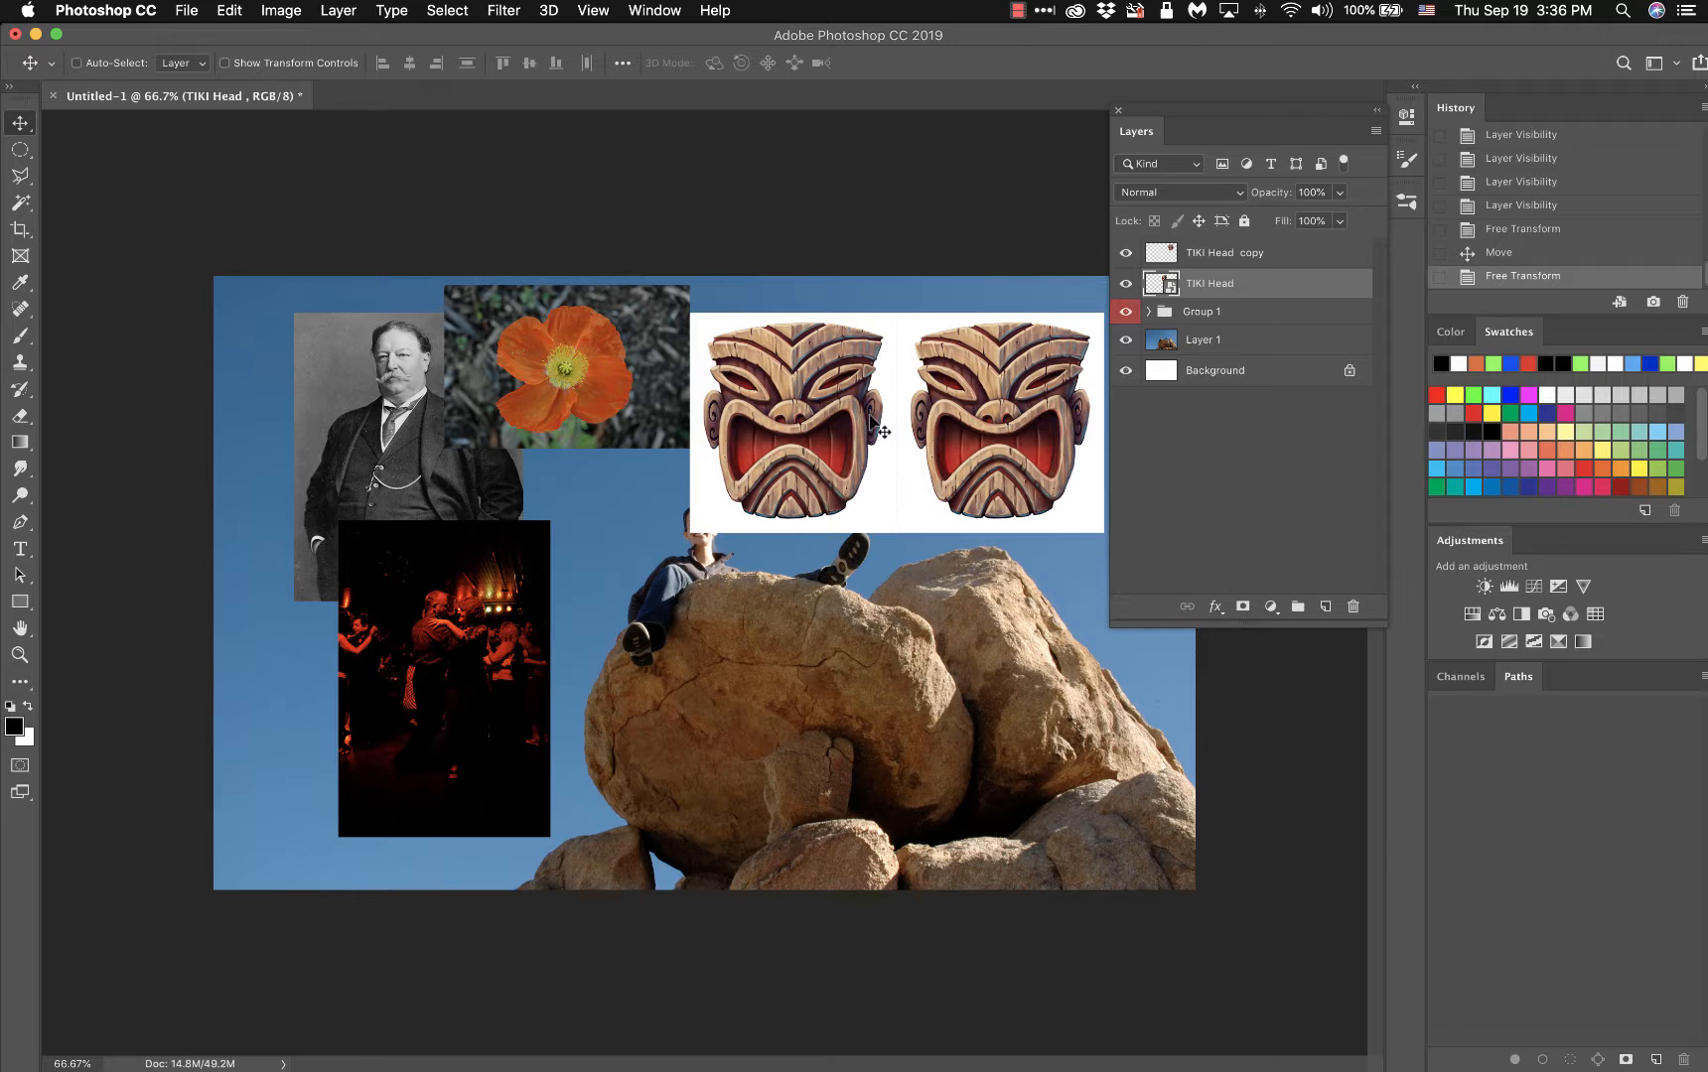
- Scale the rasterized TIKI Head copy down to about 8% with Free Transform
left_click(1281, 256)
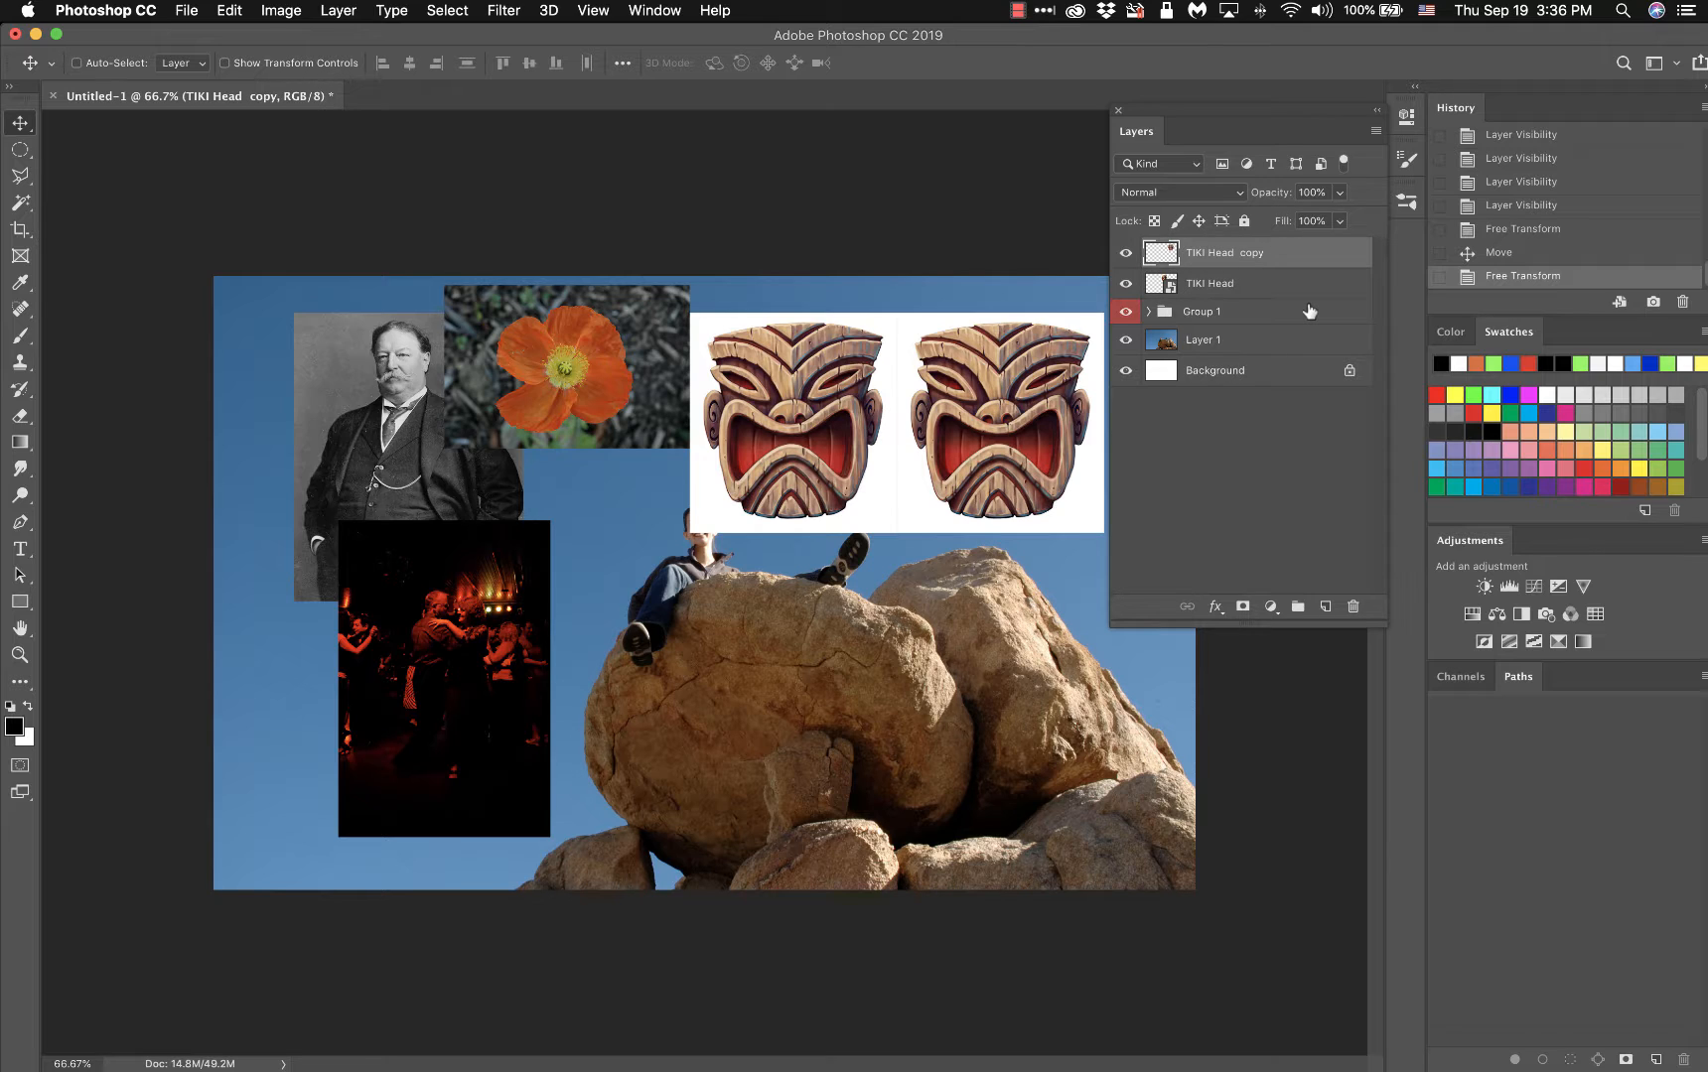
key("super+t")
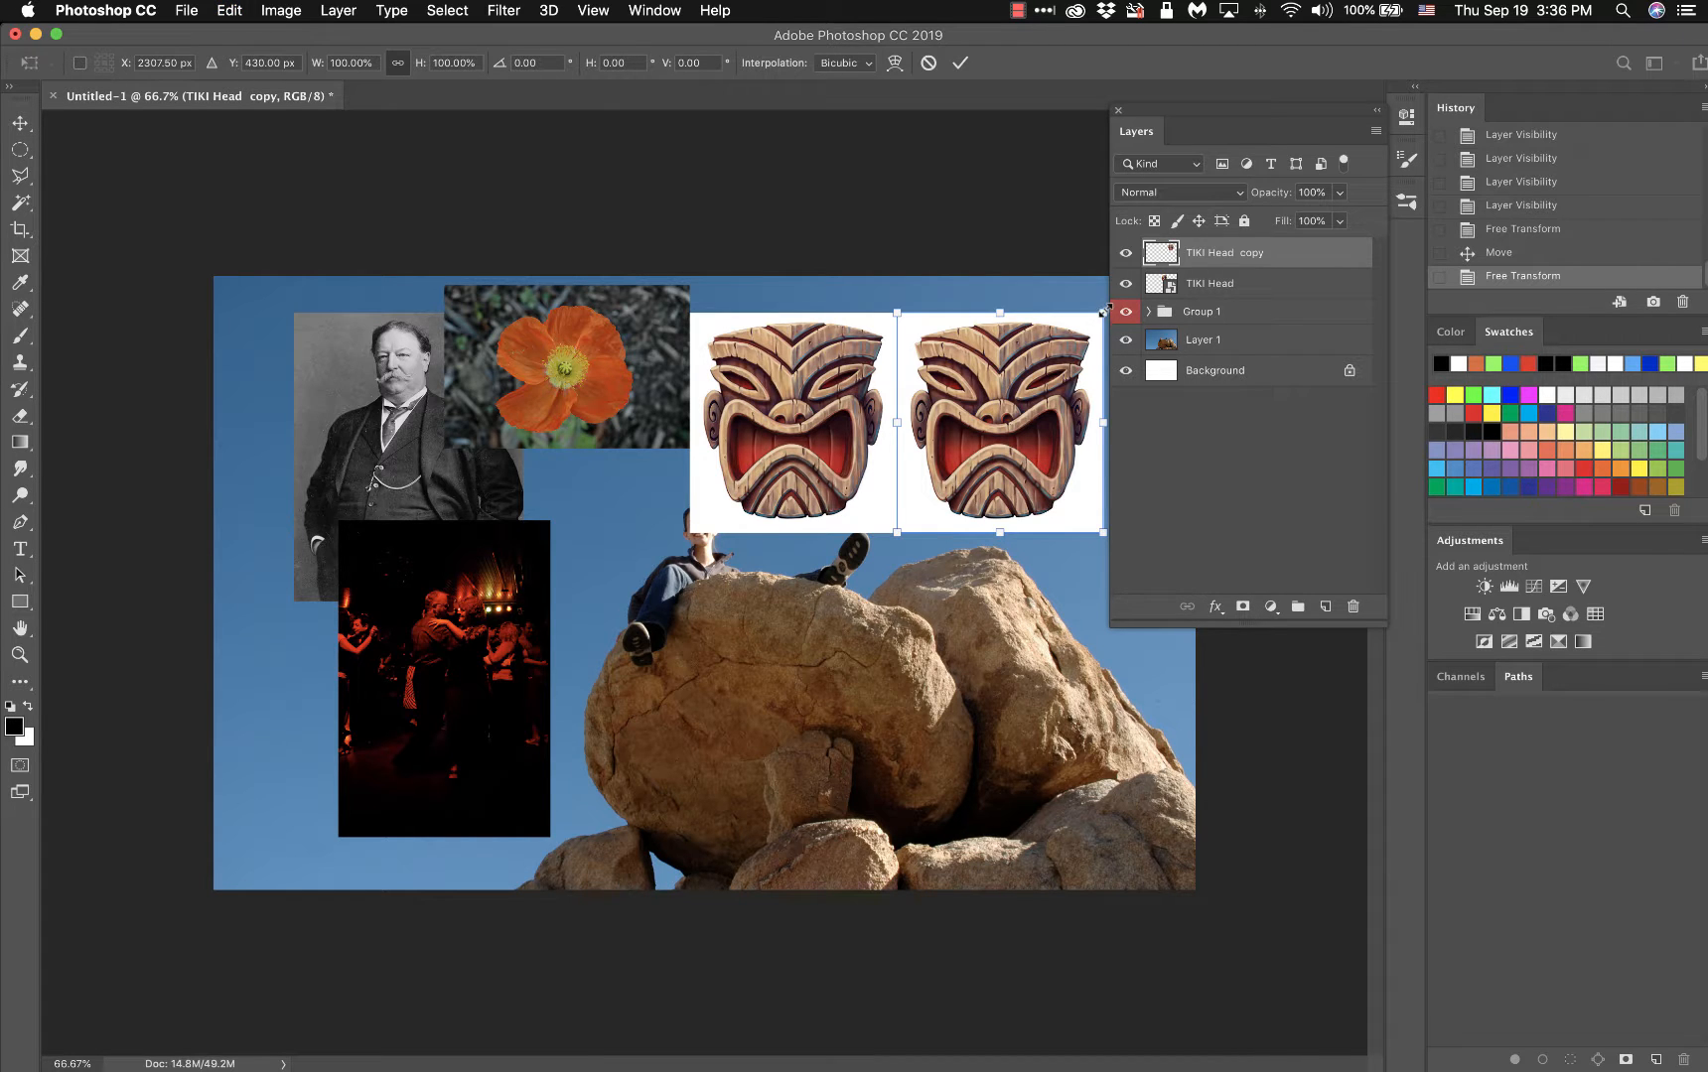
left_click_drag(1105, 314, 919, 520)
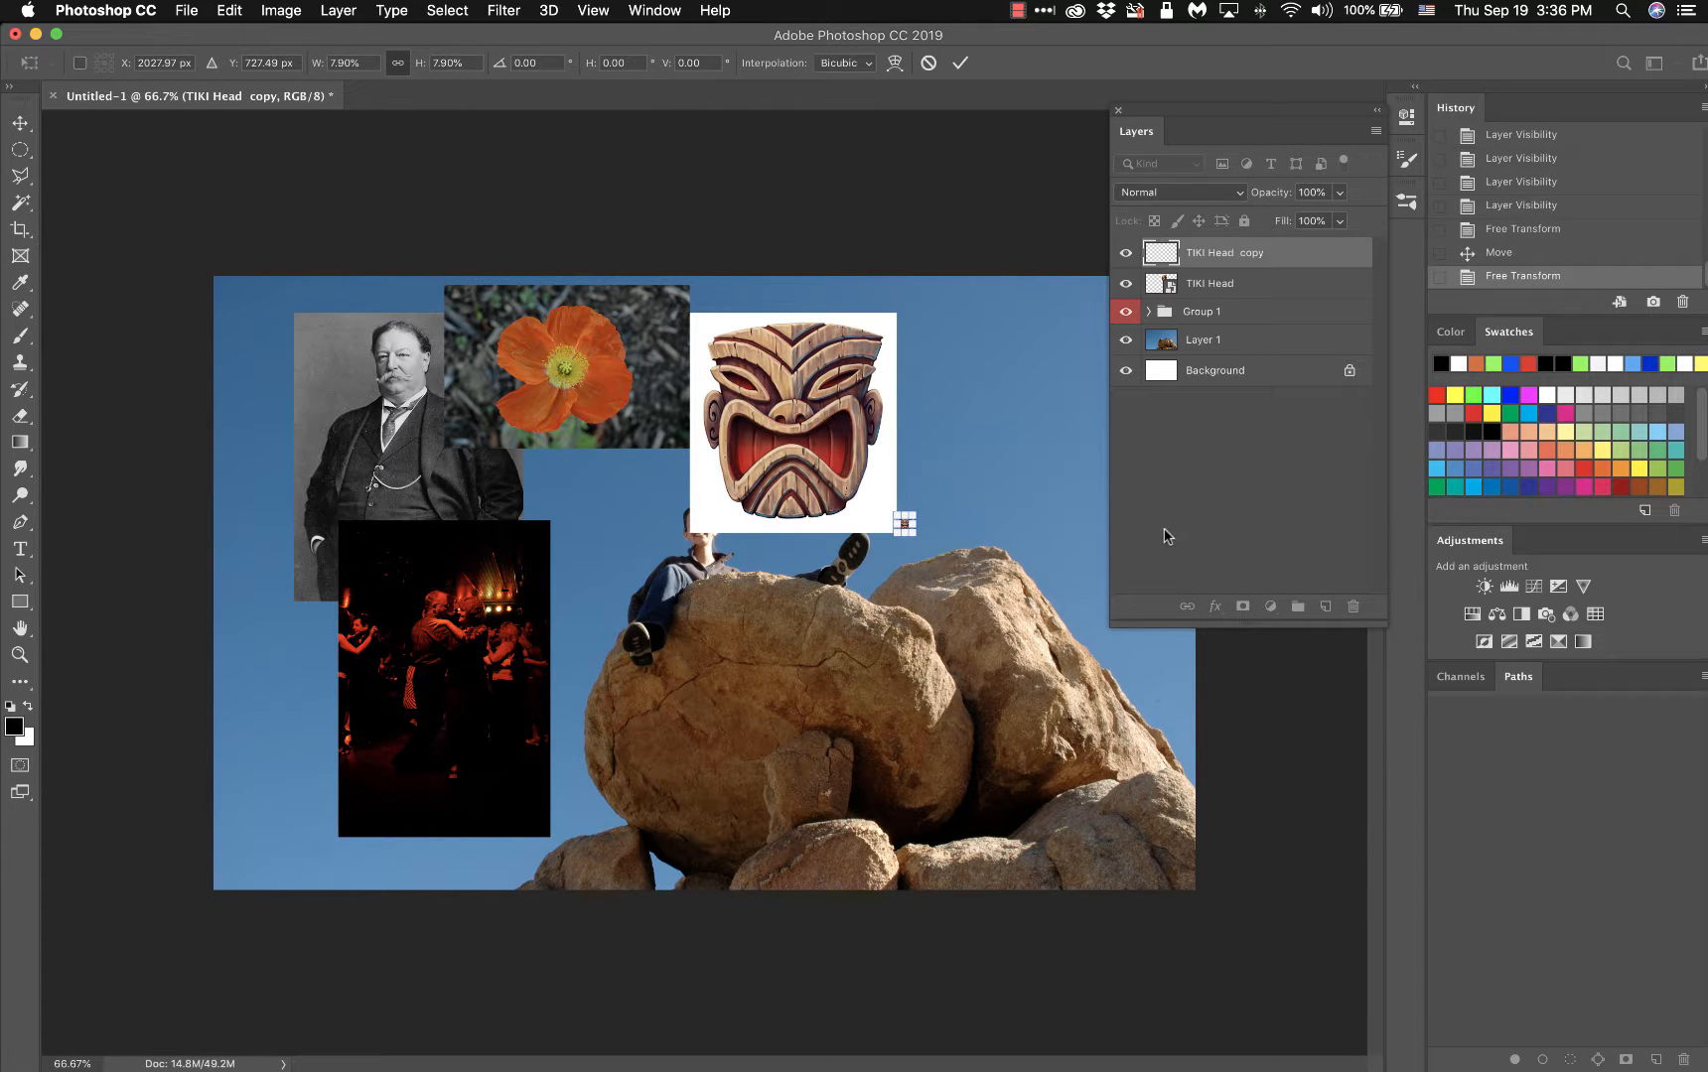
key("Return")
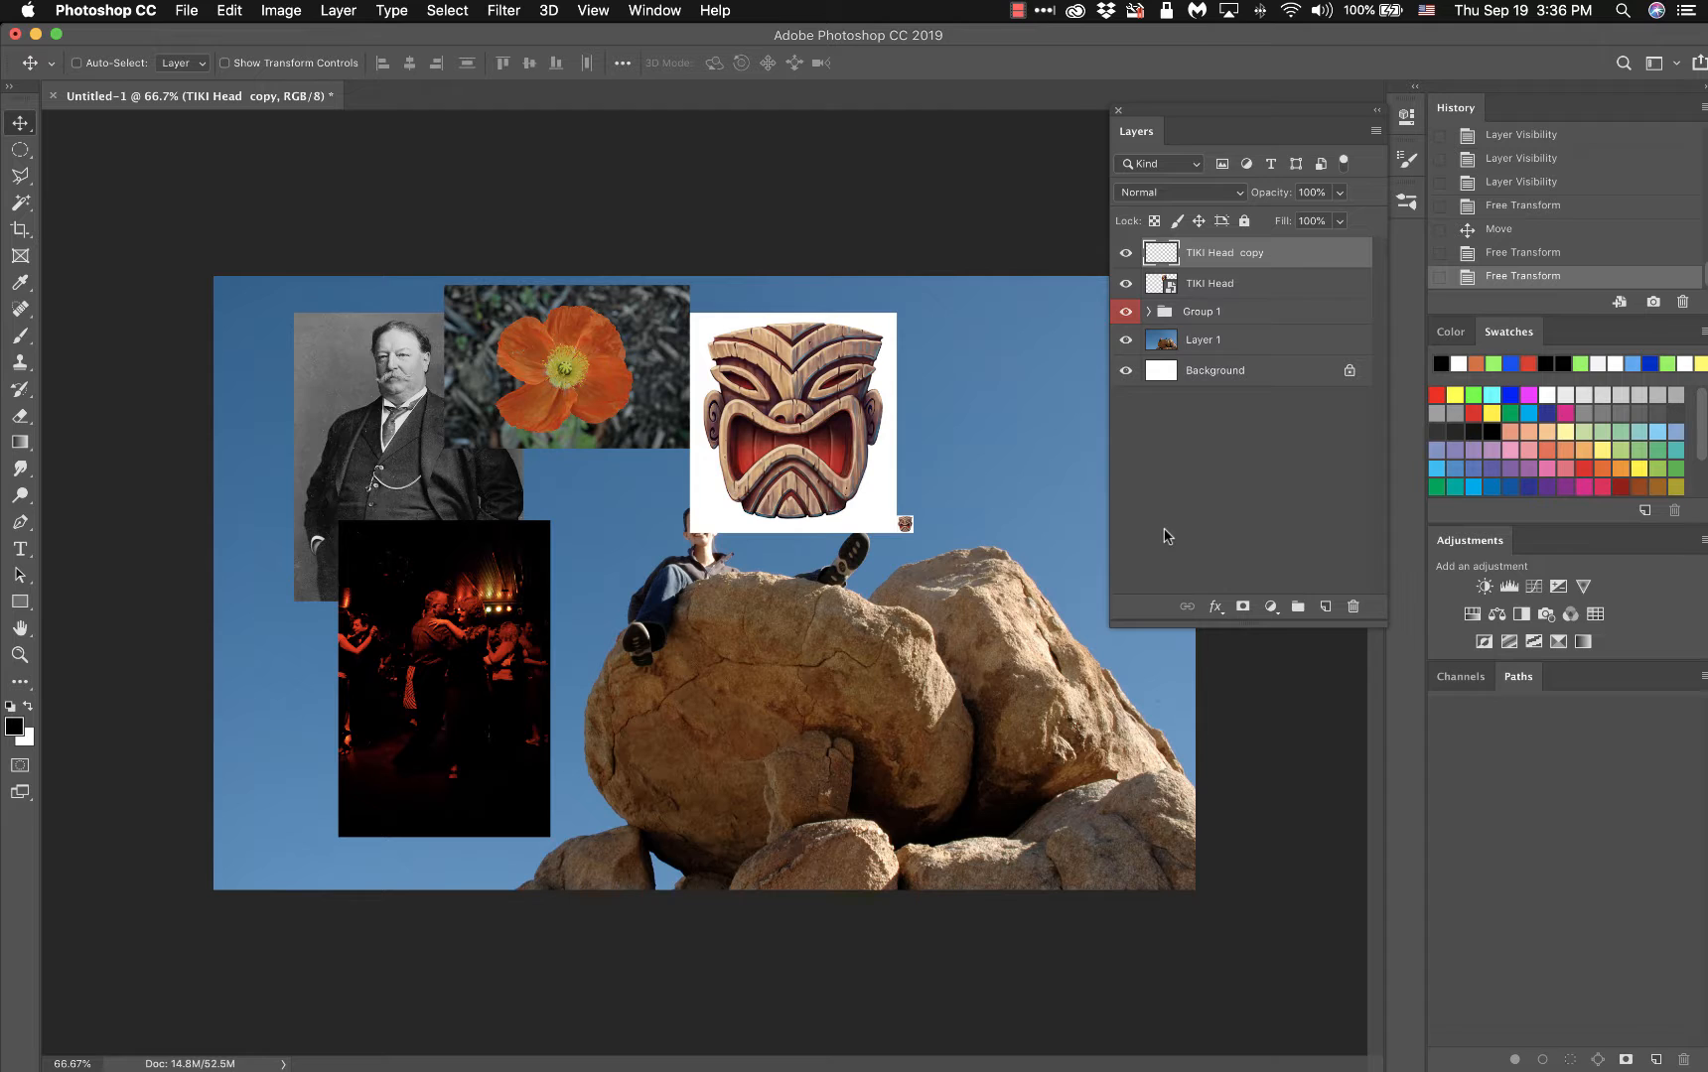
- Scale the rasterized TIKI Head copy back up to about 1250%, matching the size of the adjacent smart object
key("super+t")
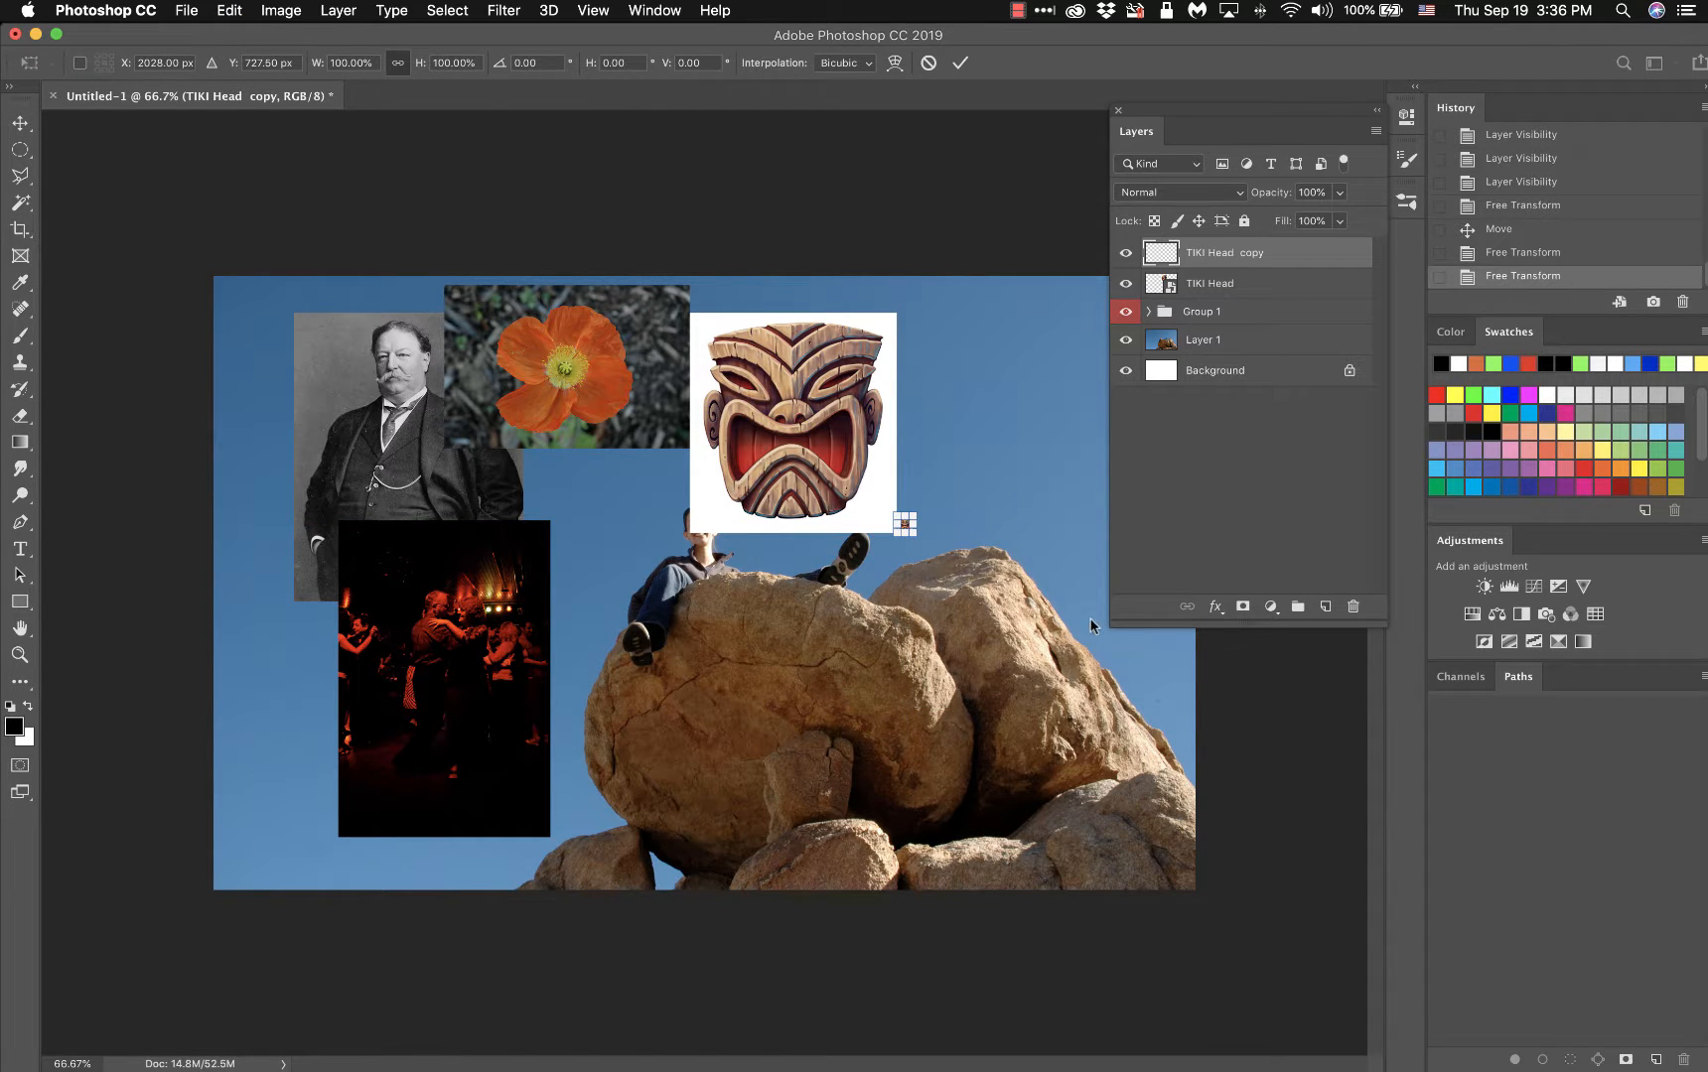
left_click_drag(918, 513, 1100, 316)
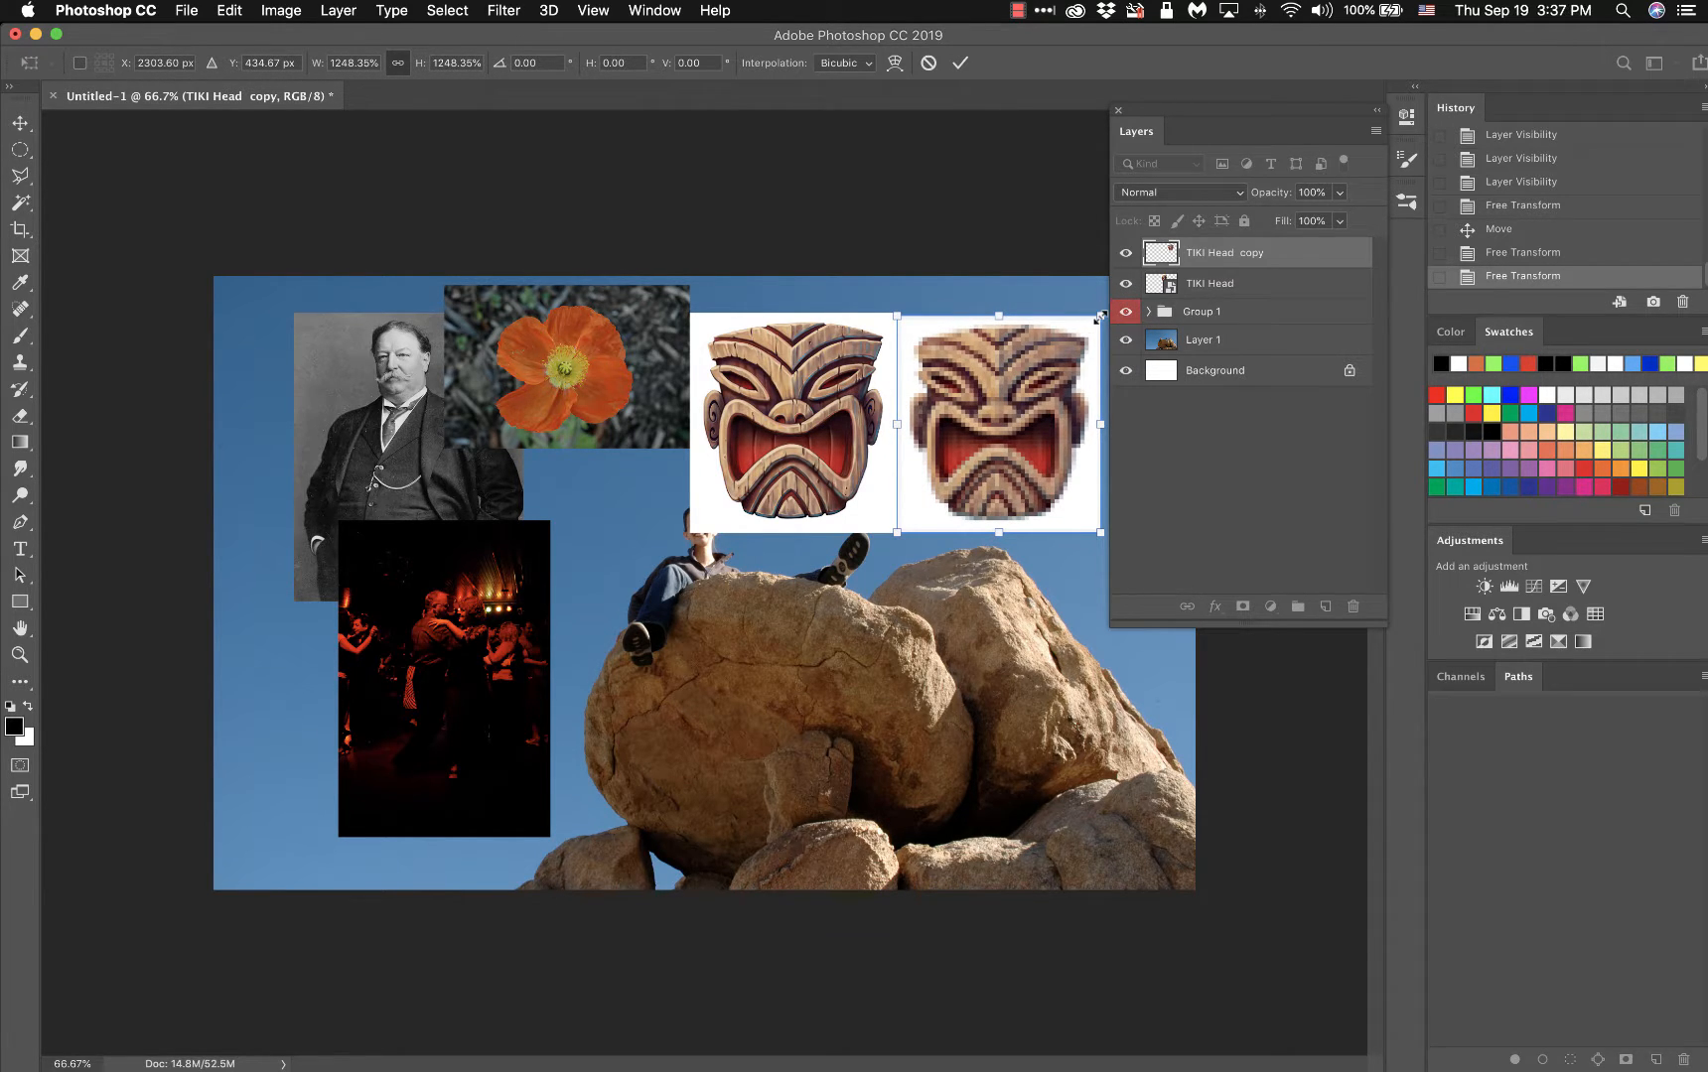
left_click_drag(1101, 316, 1103, 313)
key("Return")
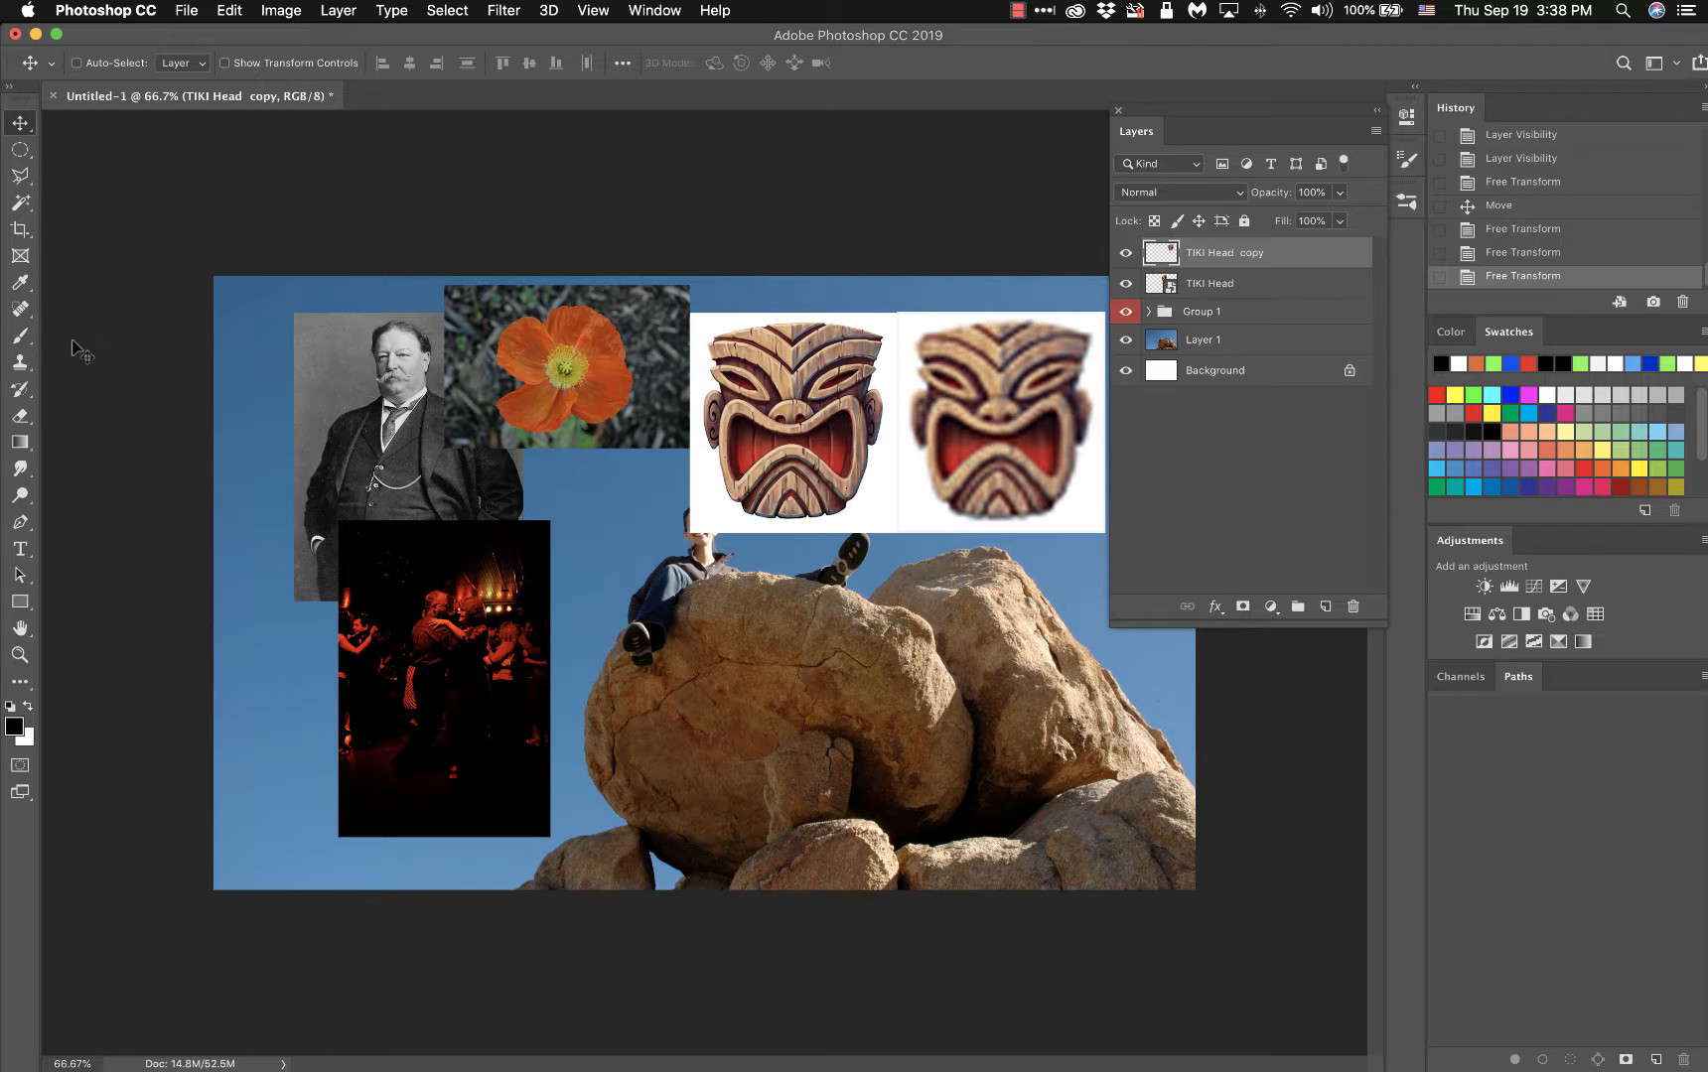
- Brush a black squiggle across the rasterized TIKI Head copy and try to paint on the TIKI Head smart object, declining to rasterize it
left_click(21, 337)
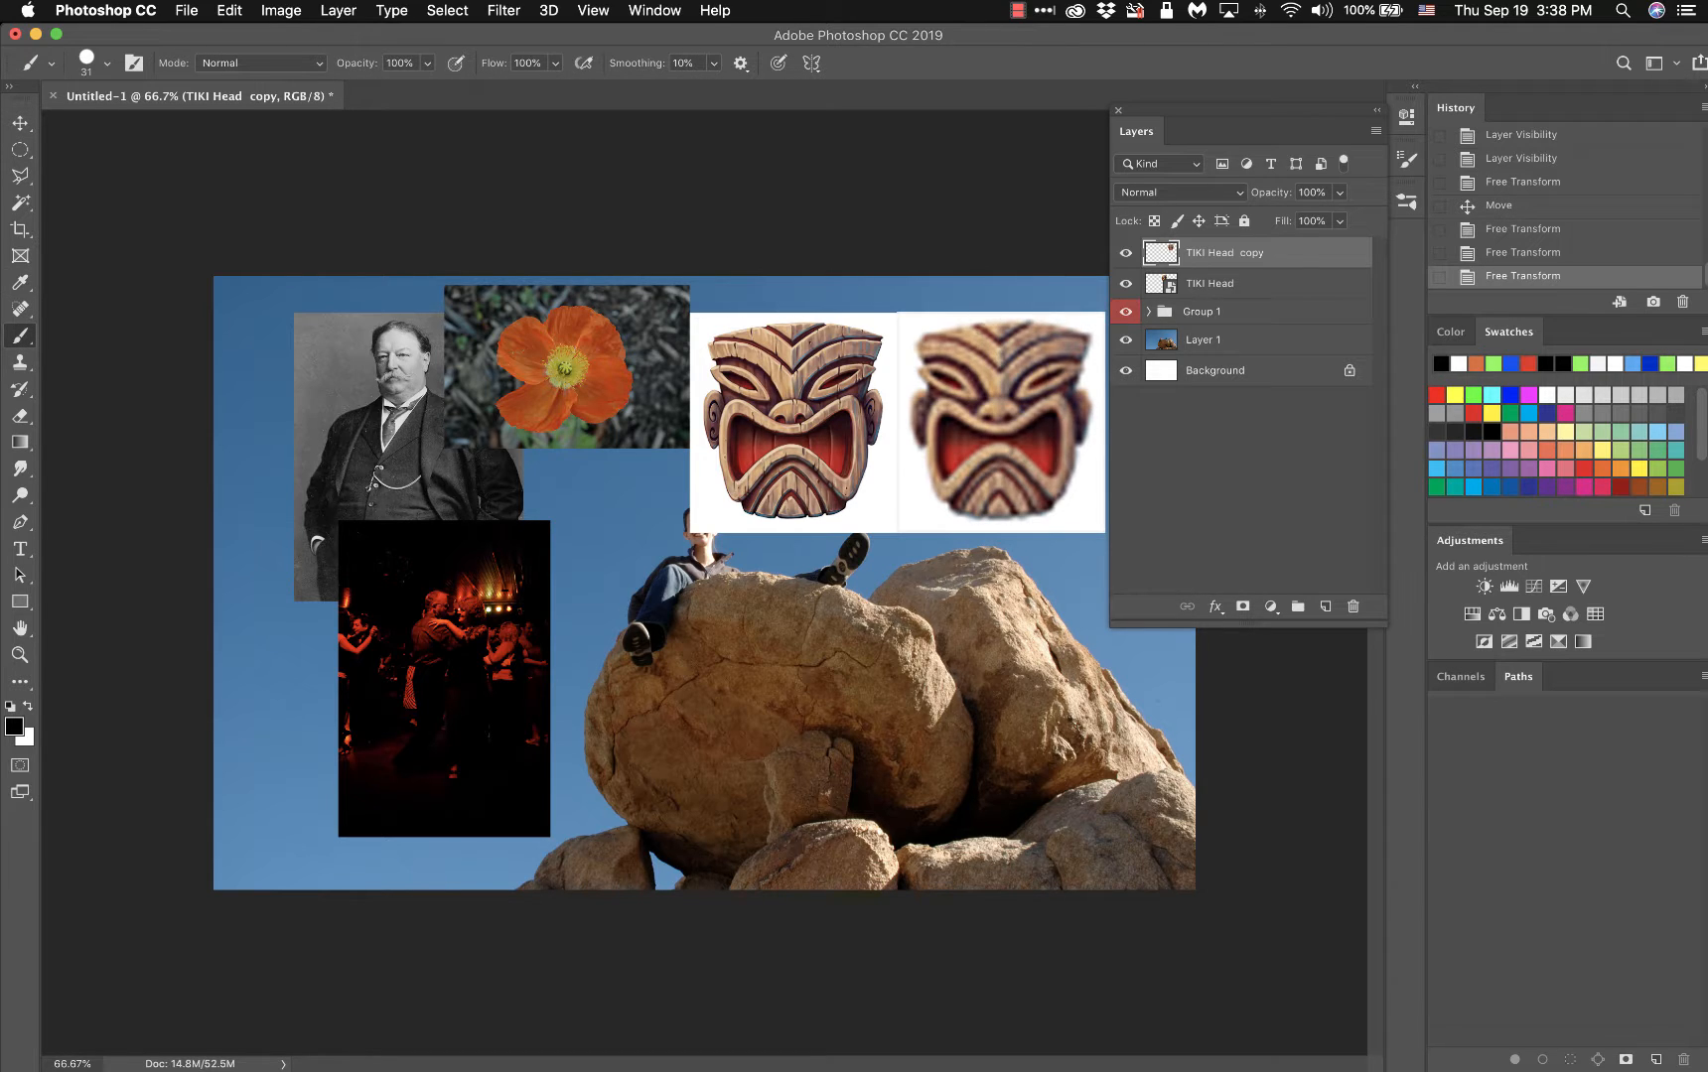
mouse_move(992, 308)
left_mouse_down()
mouse_move(963, 367)
mouse_move(1012, 365)
mouse_move(973, 406)
mouse_move(1023, 400)
left_mouse_up()
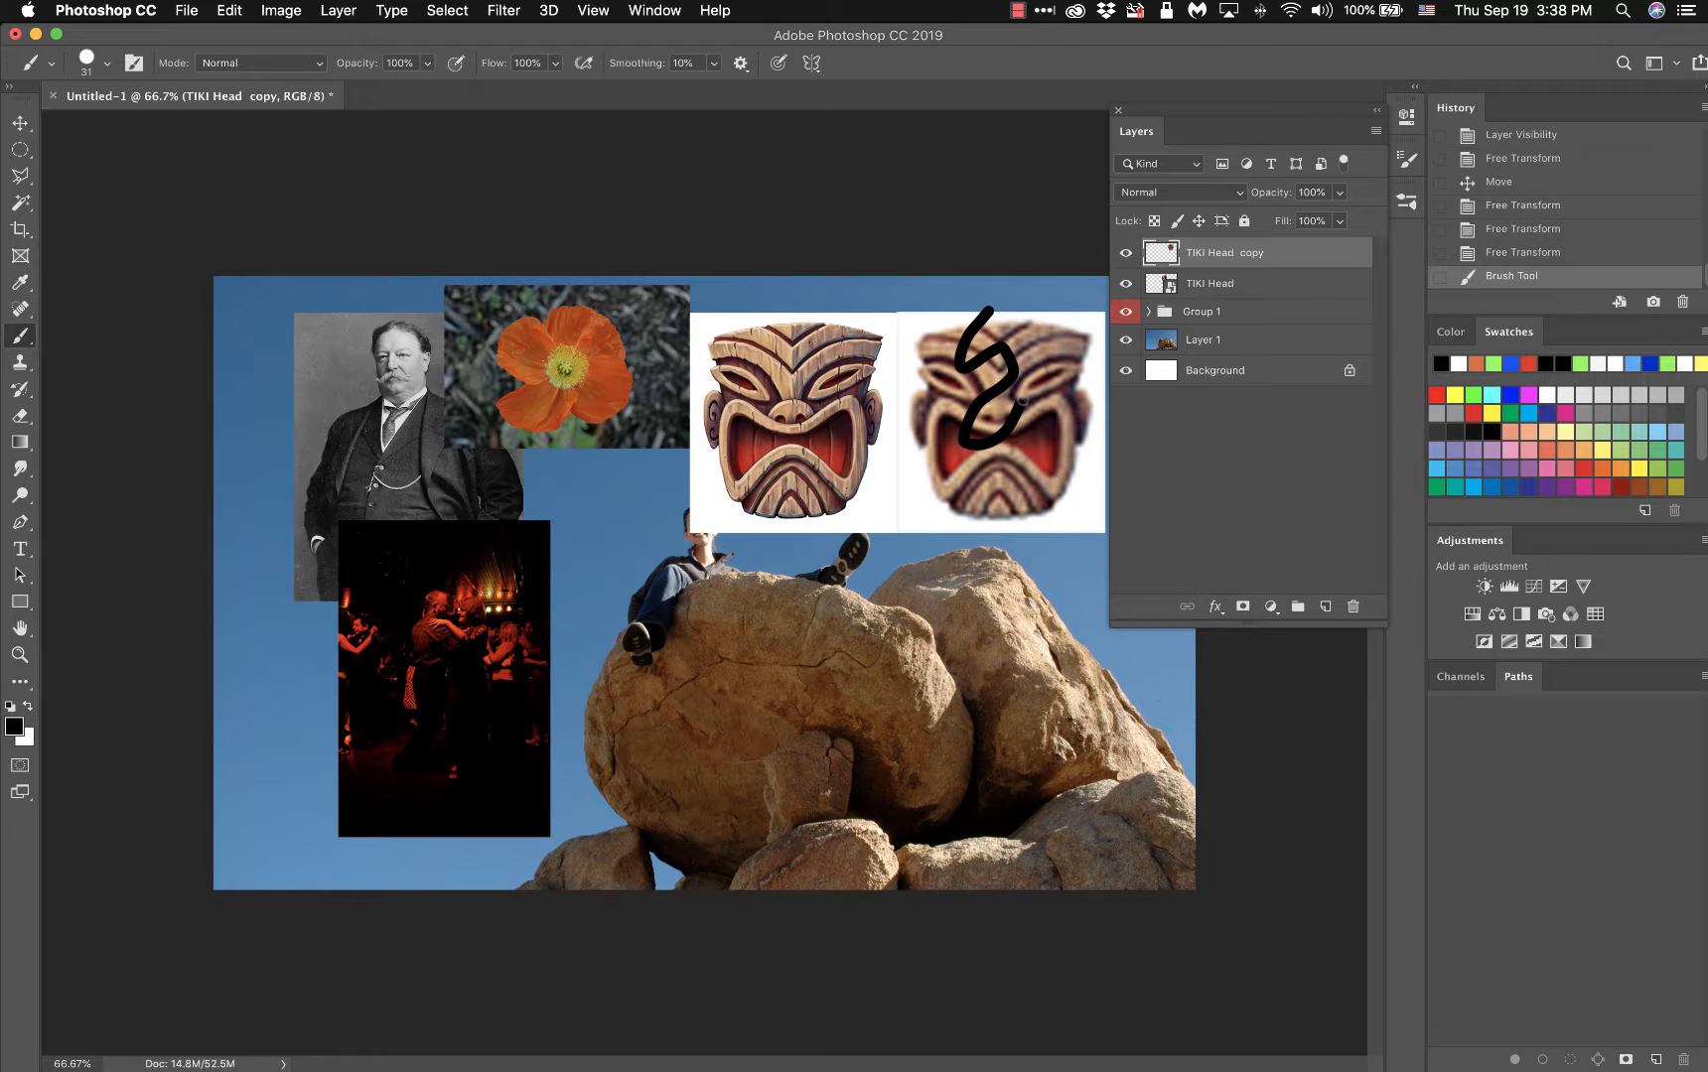
left_click(1212, 285)
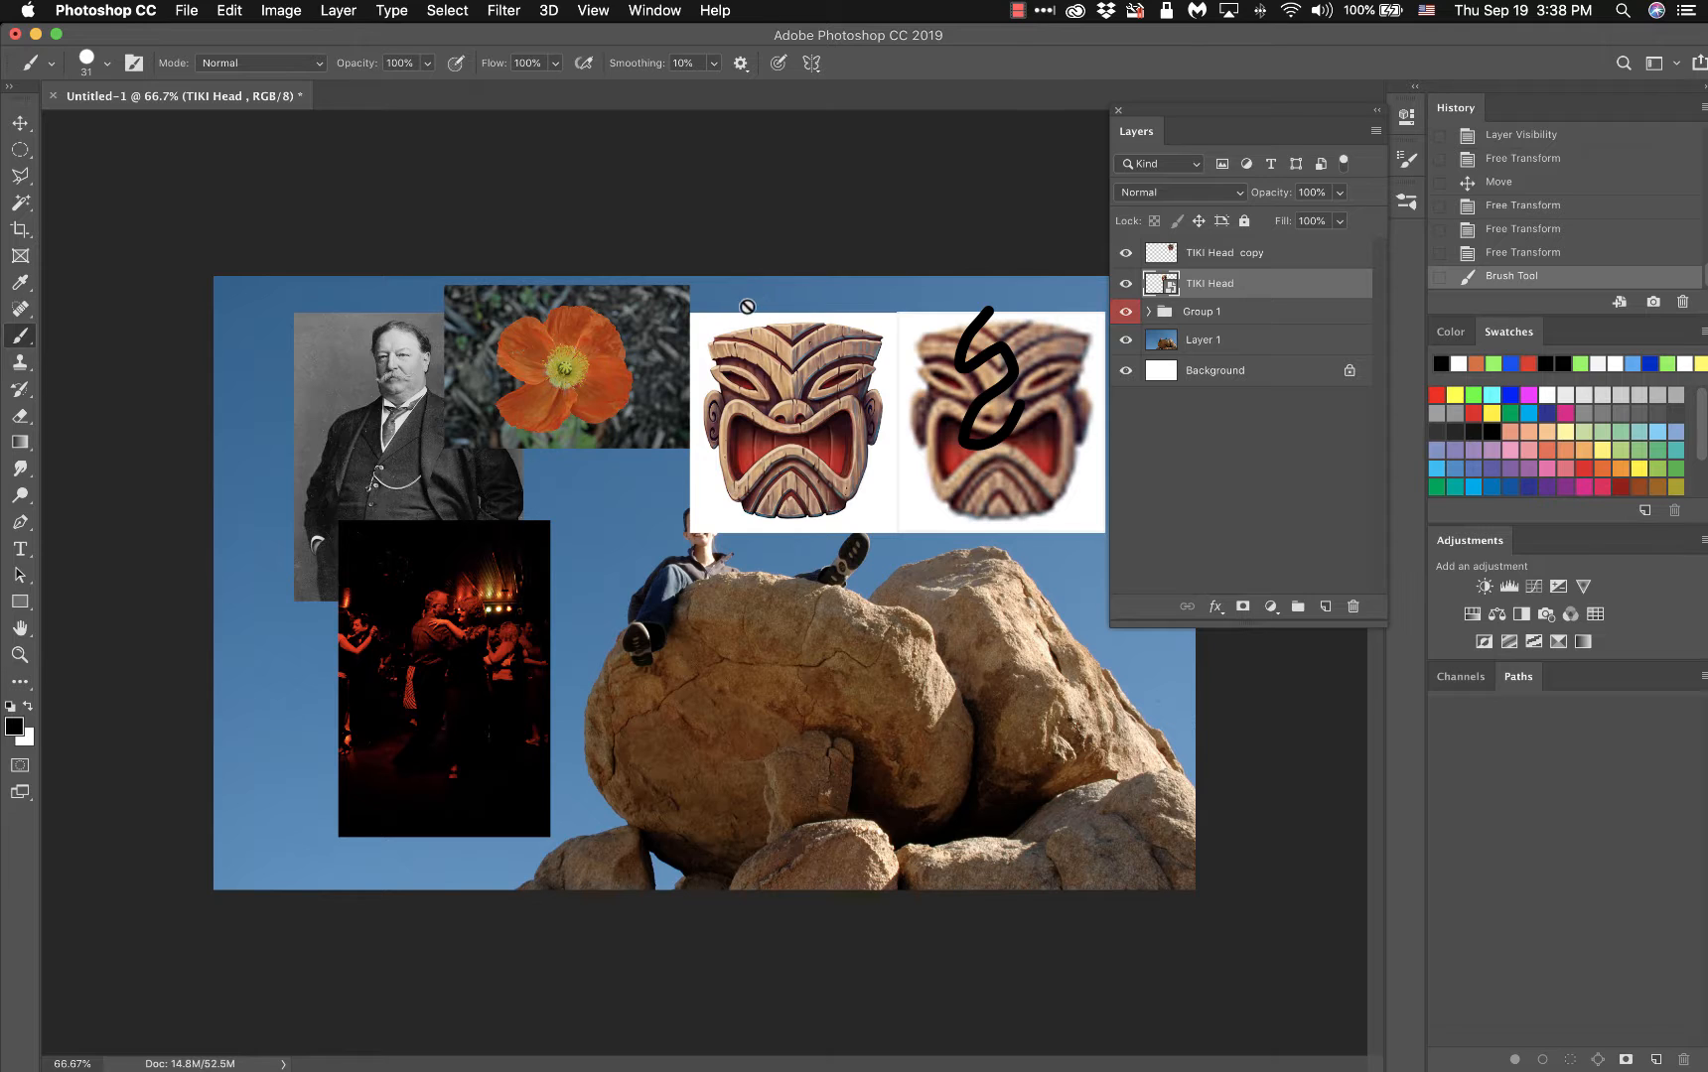
right_click(845, 430)
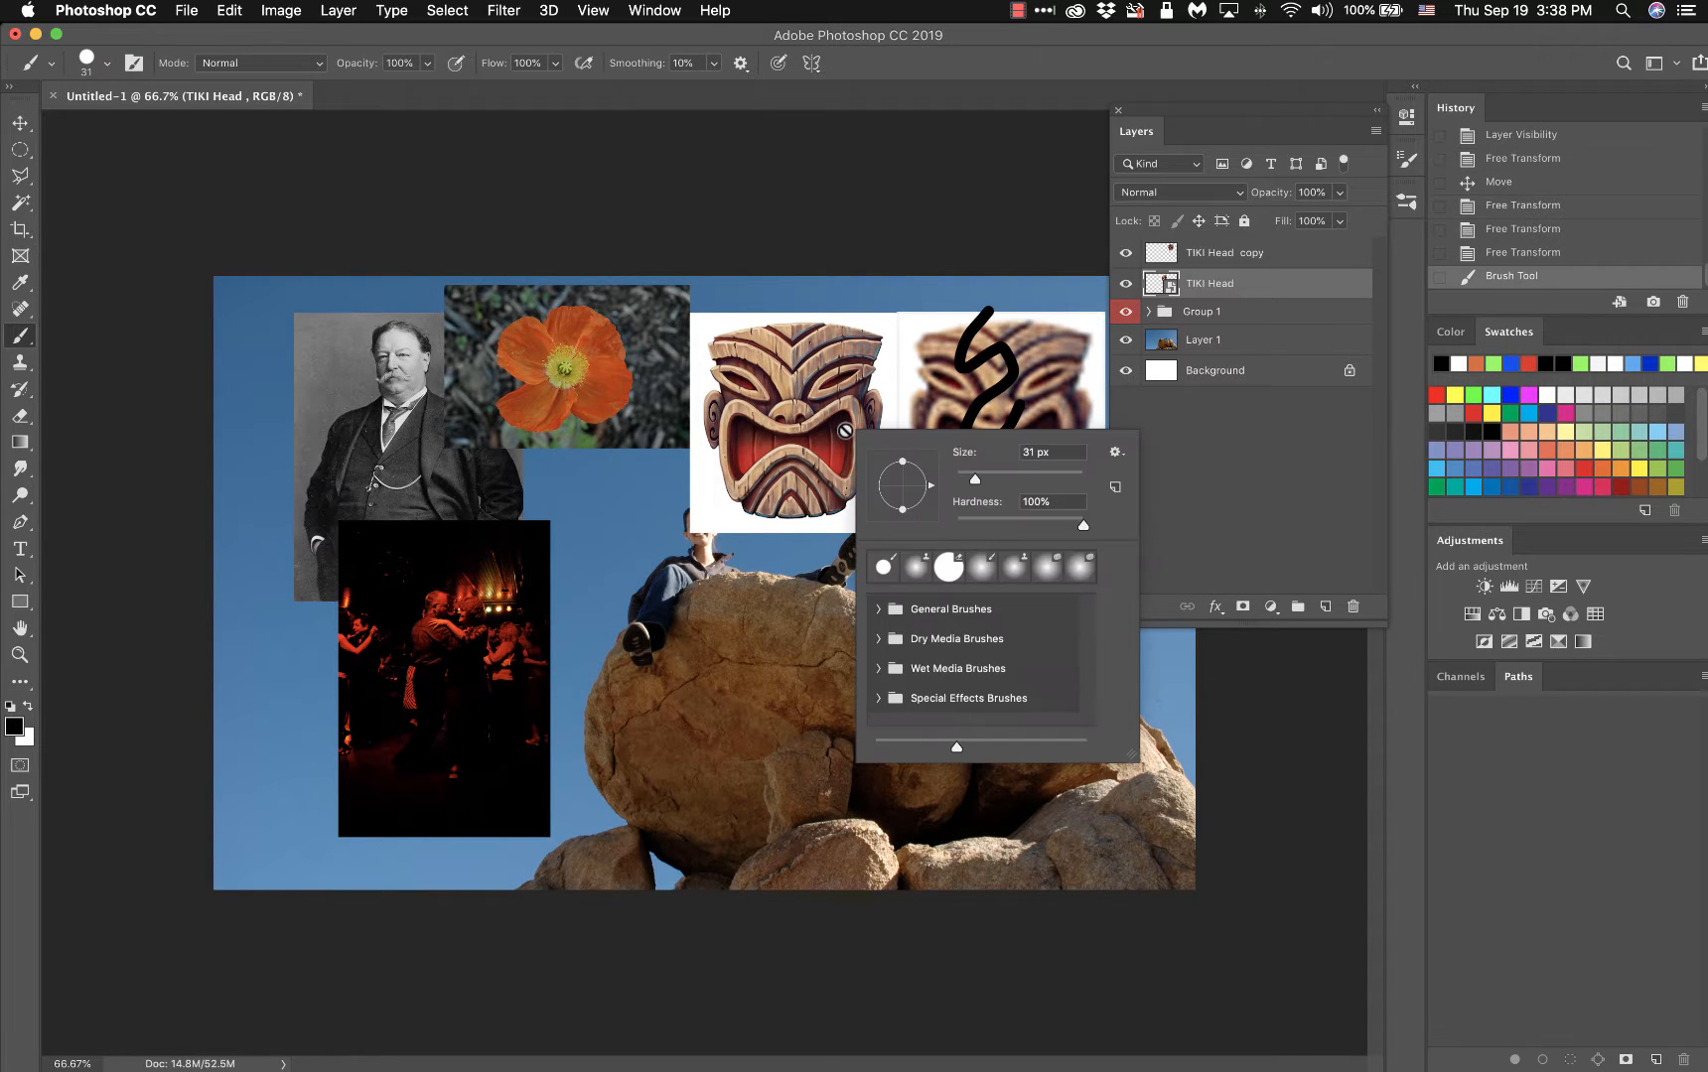
left_click(784, 440)
left_click(883, 377)
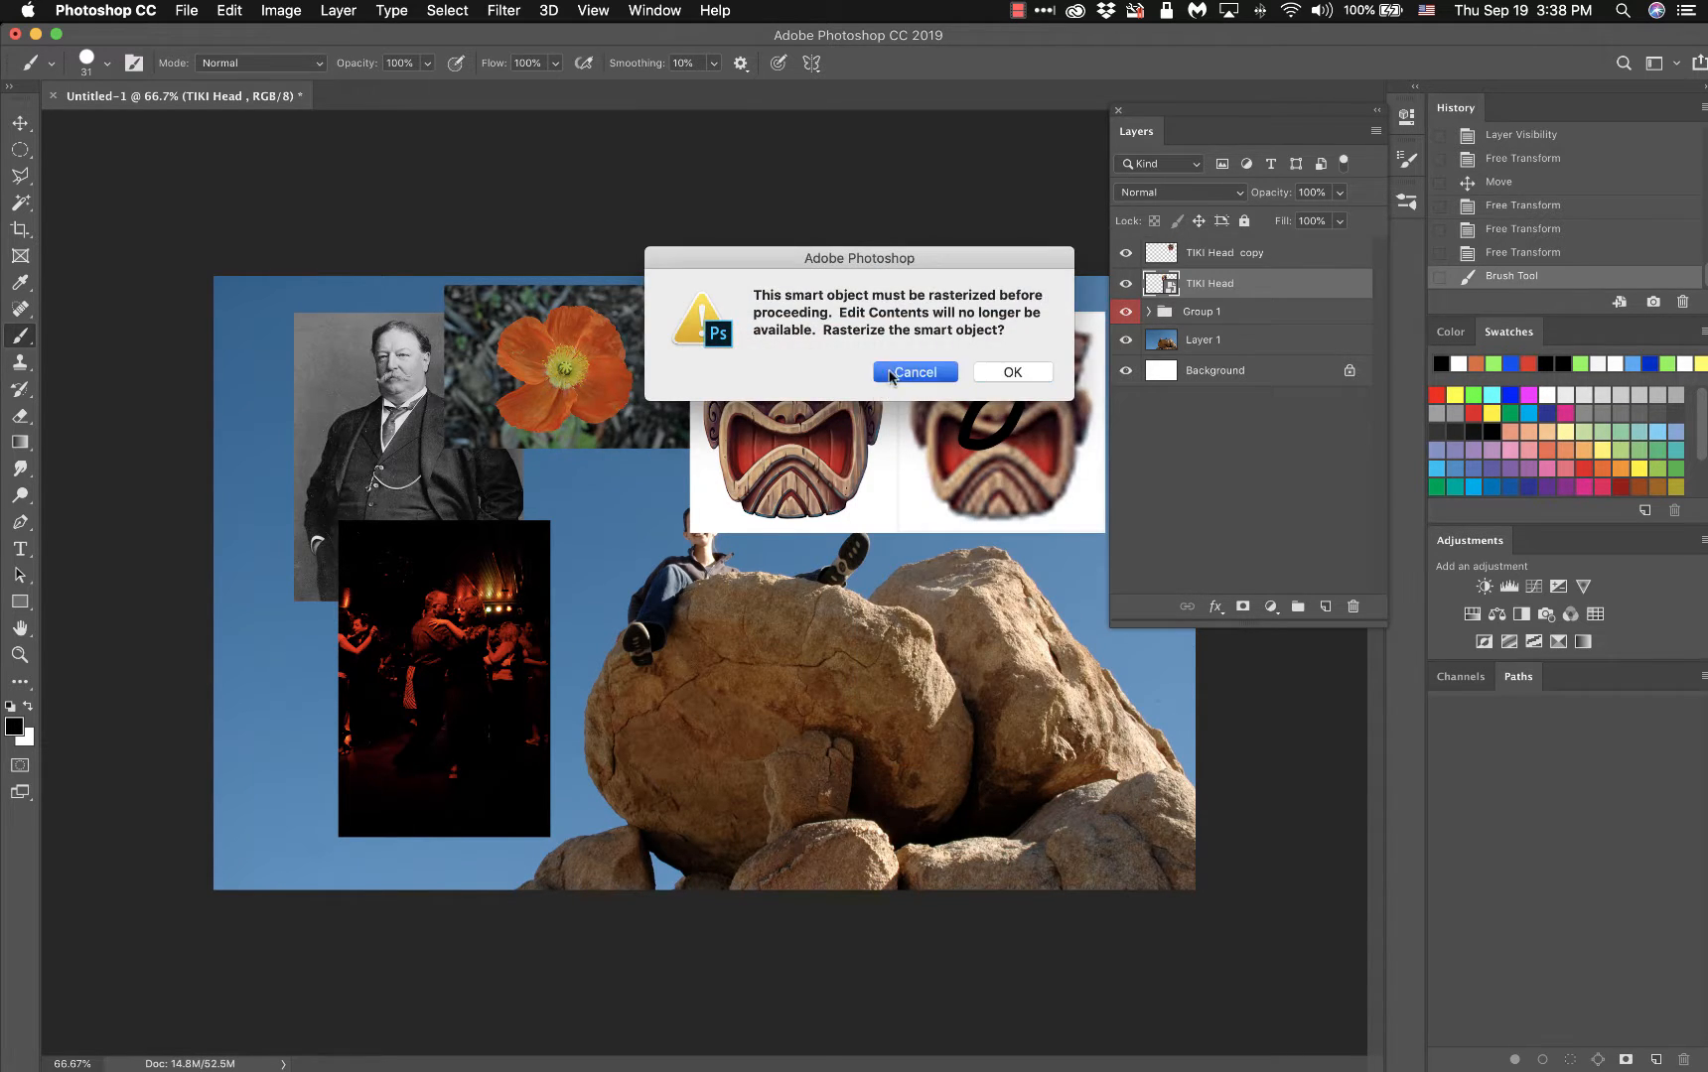
- Delete the TIKI Head copy and TIKI Head layers together
left_click(1248, 255)
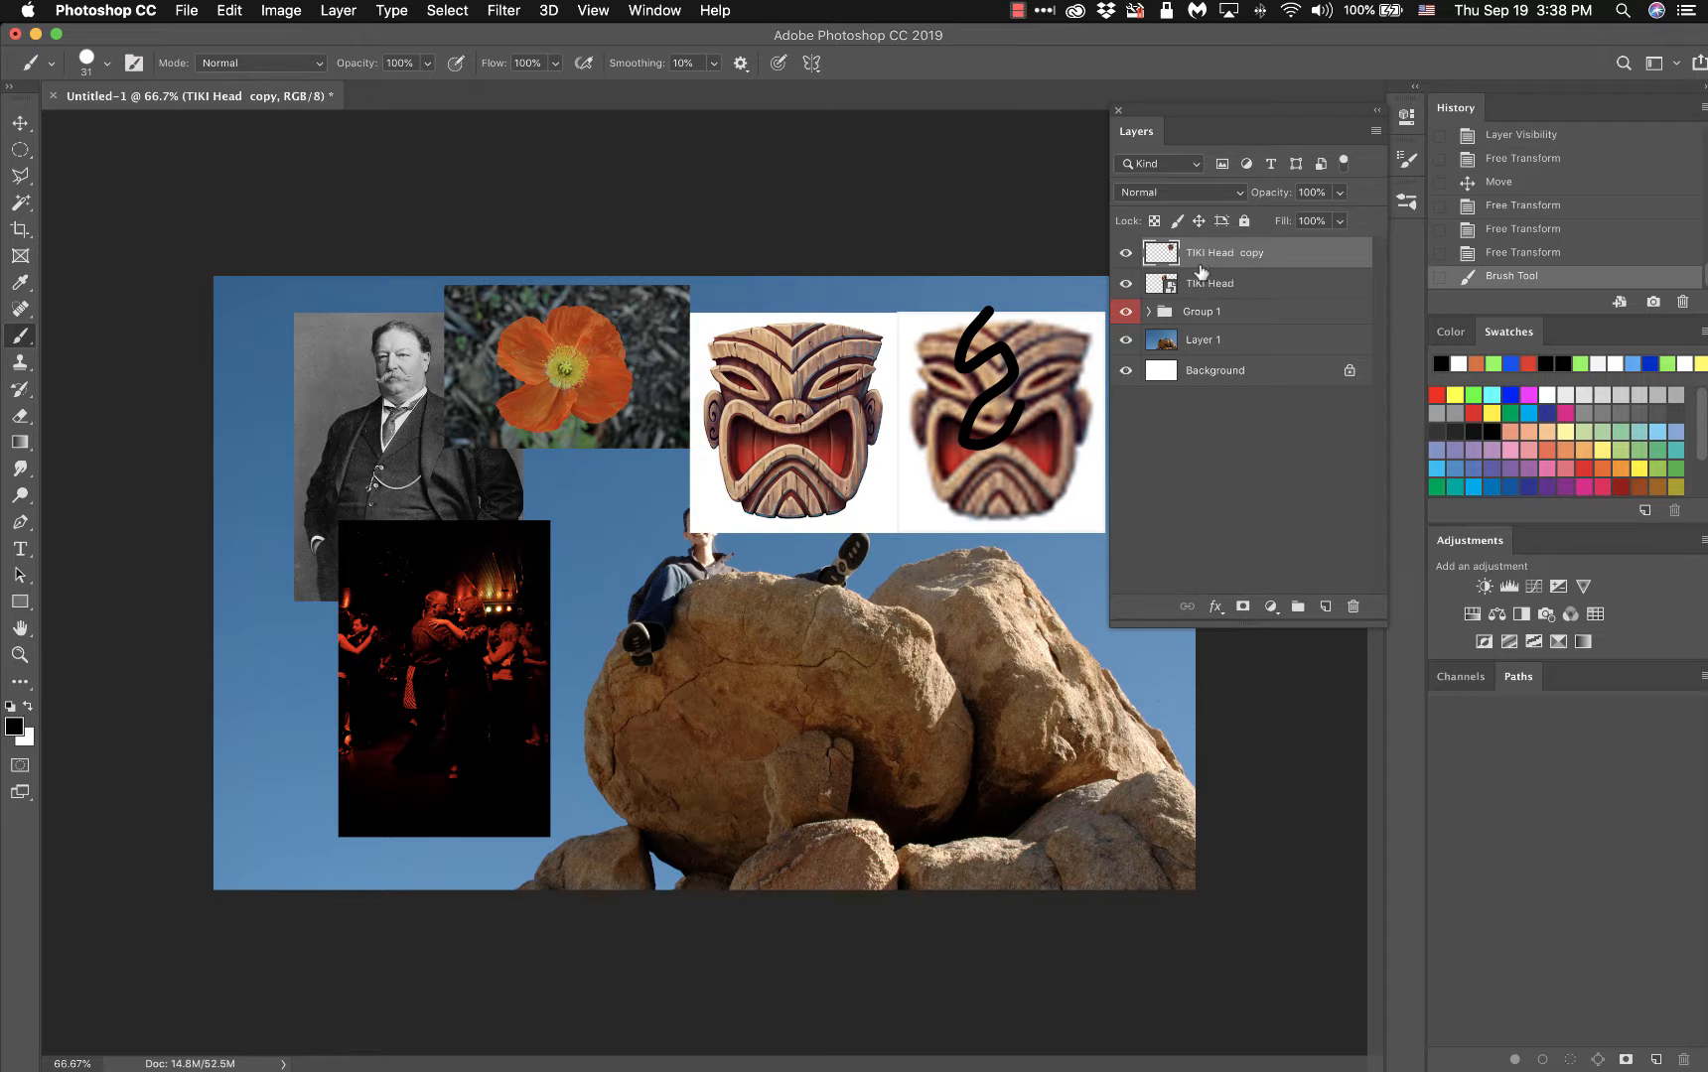
left_click(1235, 286, "shift")
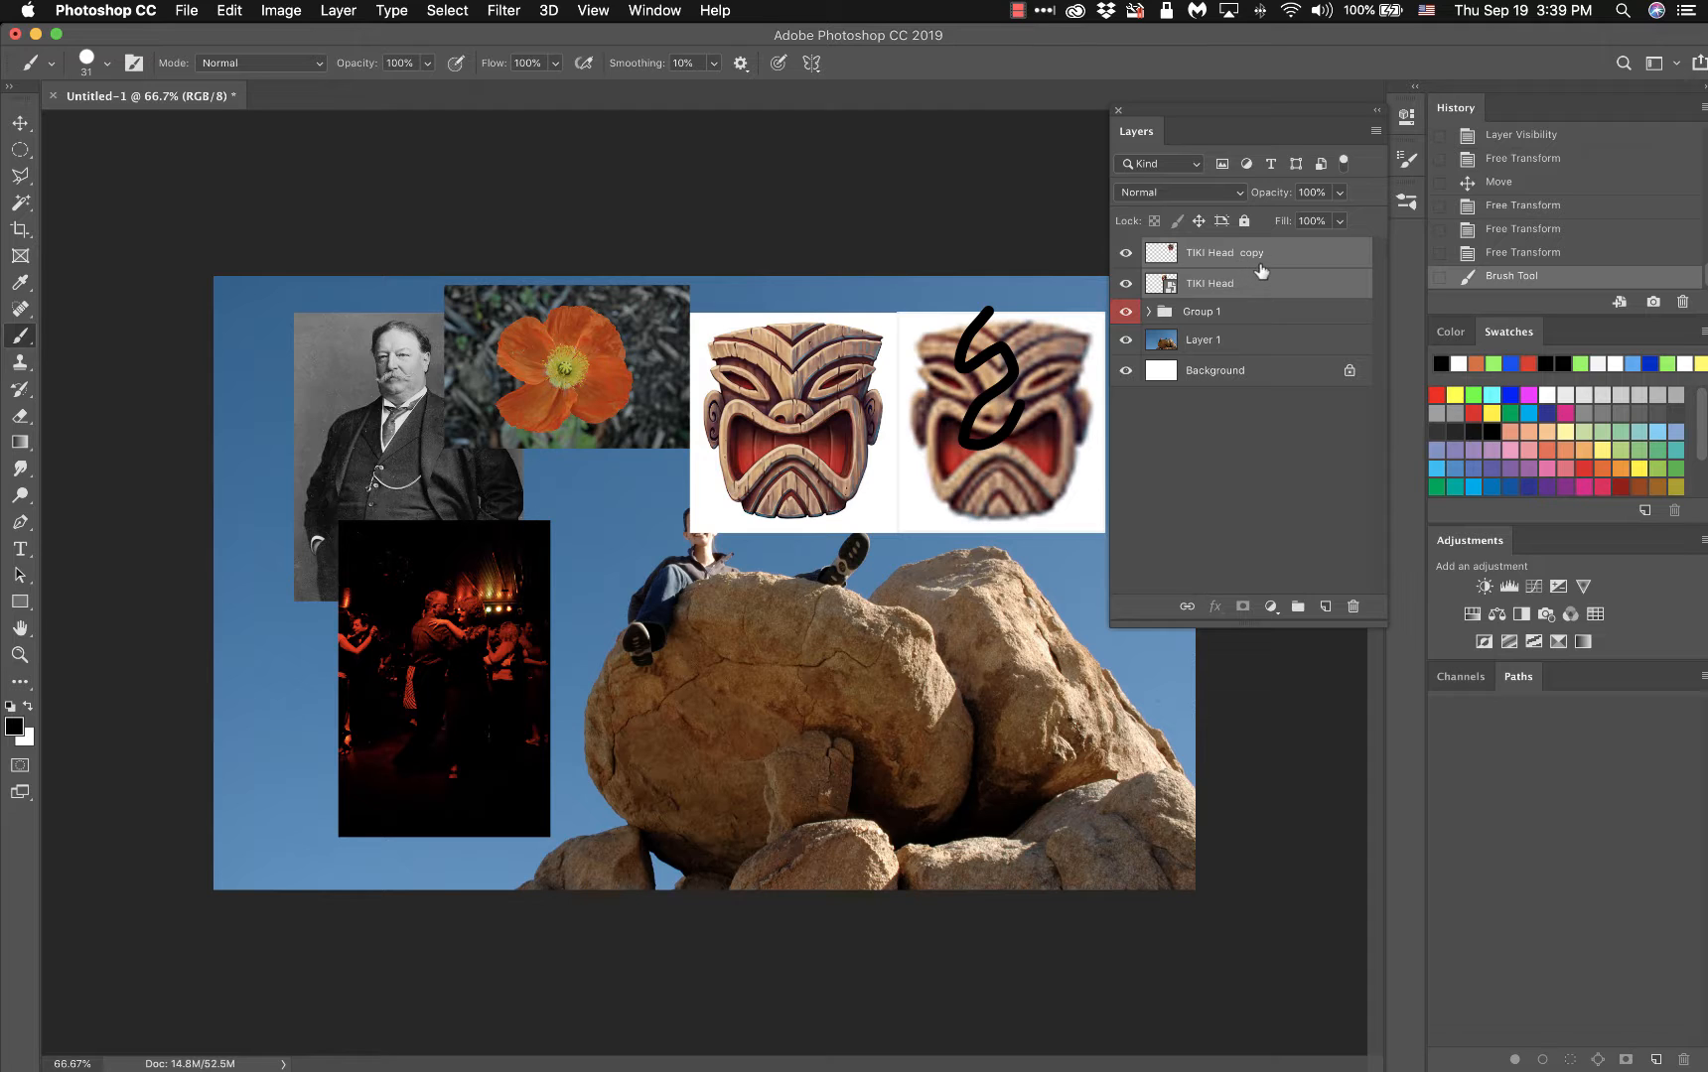
left_click_drag(1257, 263, 1354, 606)
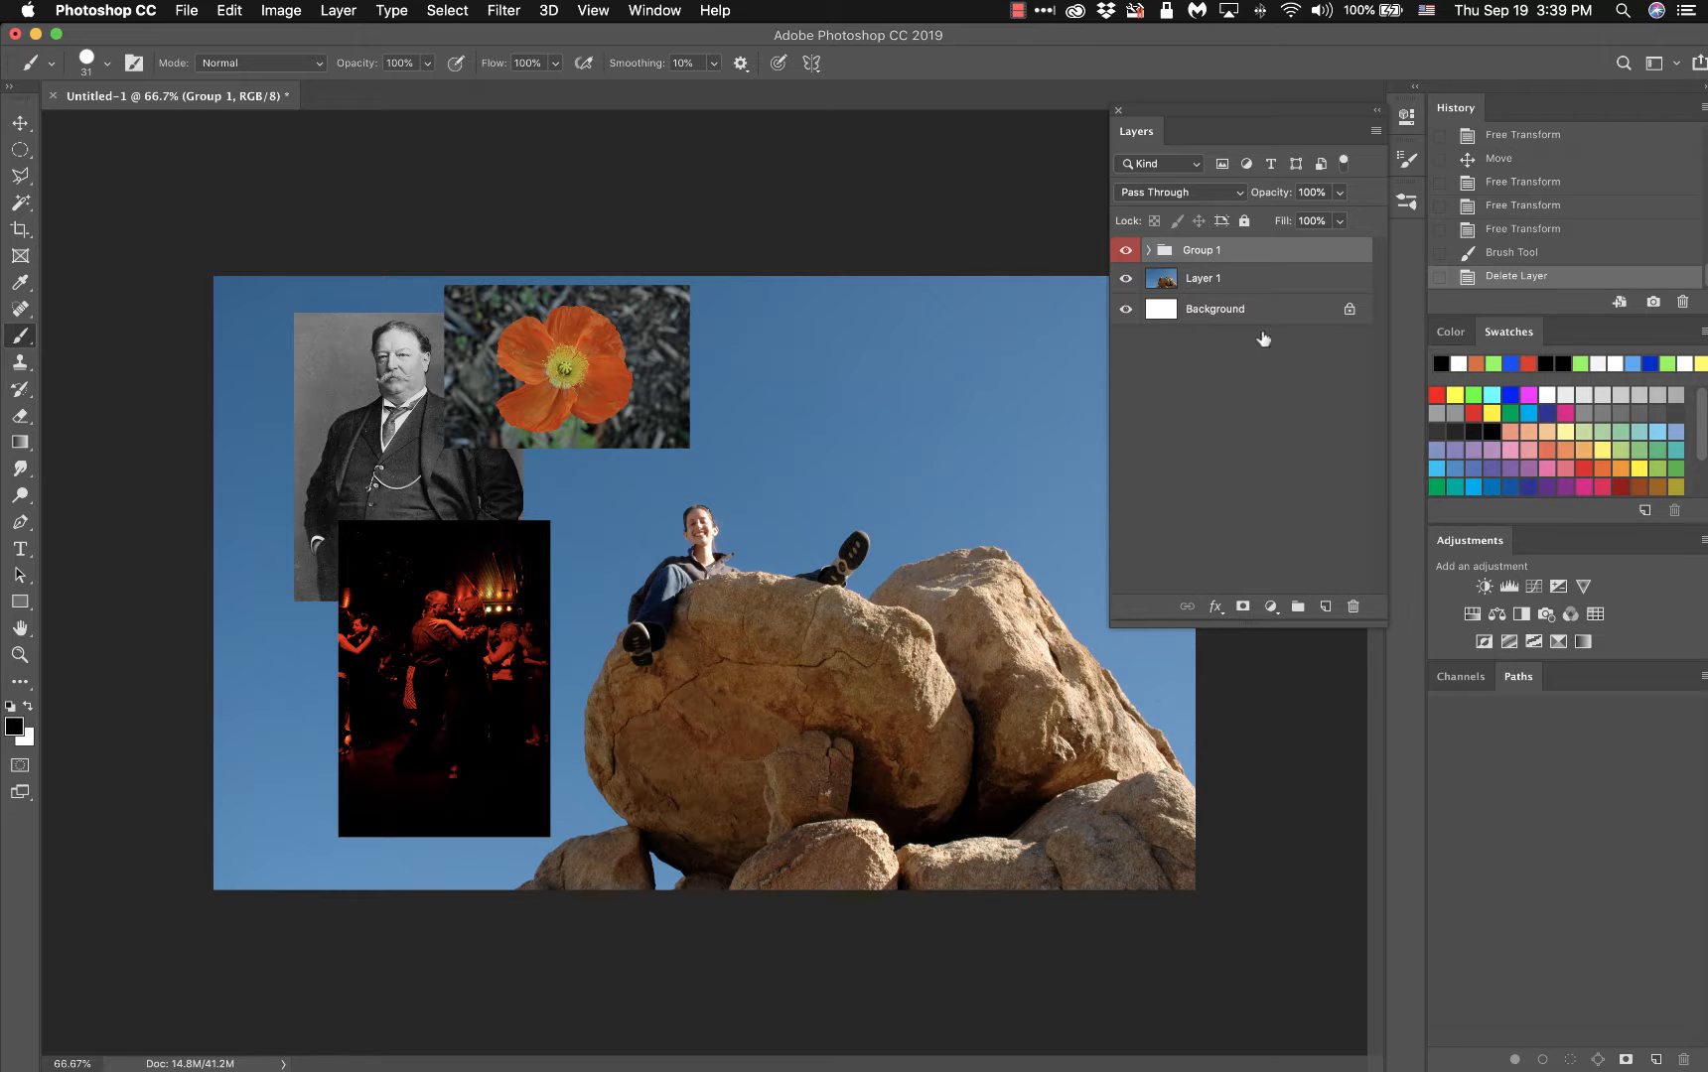
- Scale the Poppy smart object in Group 1 up to about 248% with Free Transform and move it slightly to the right
left_click(1149, 251)
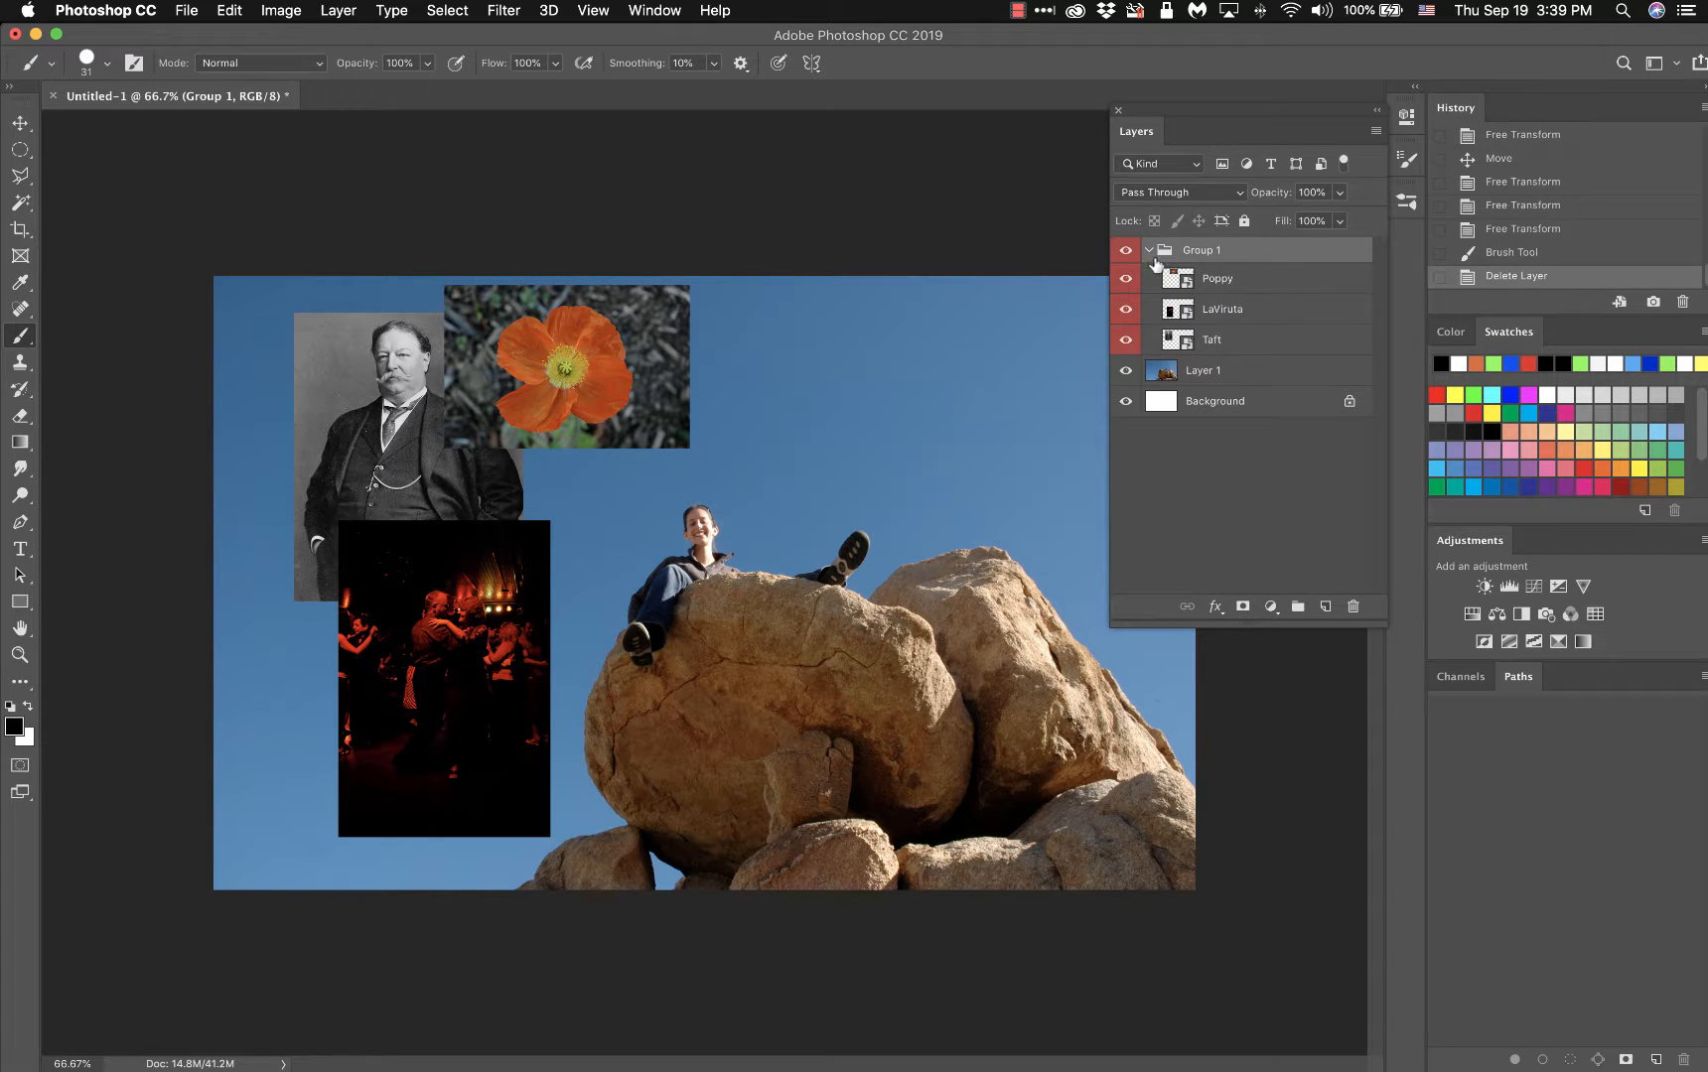
left_click(1236, 283)
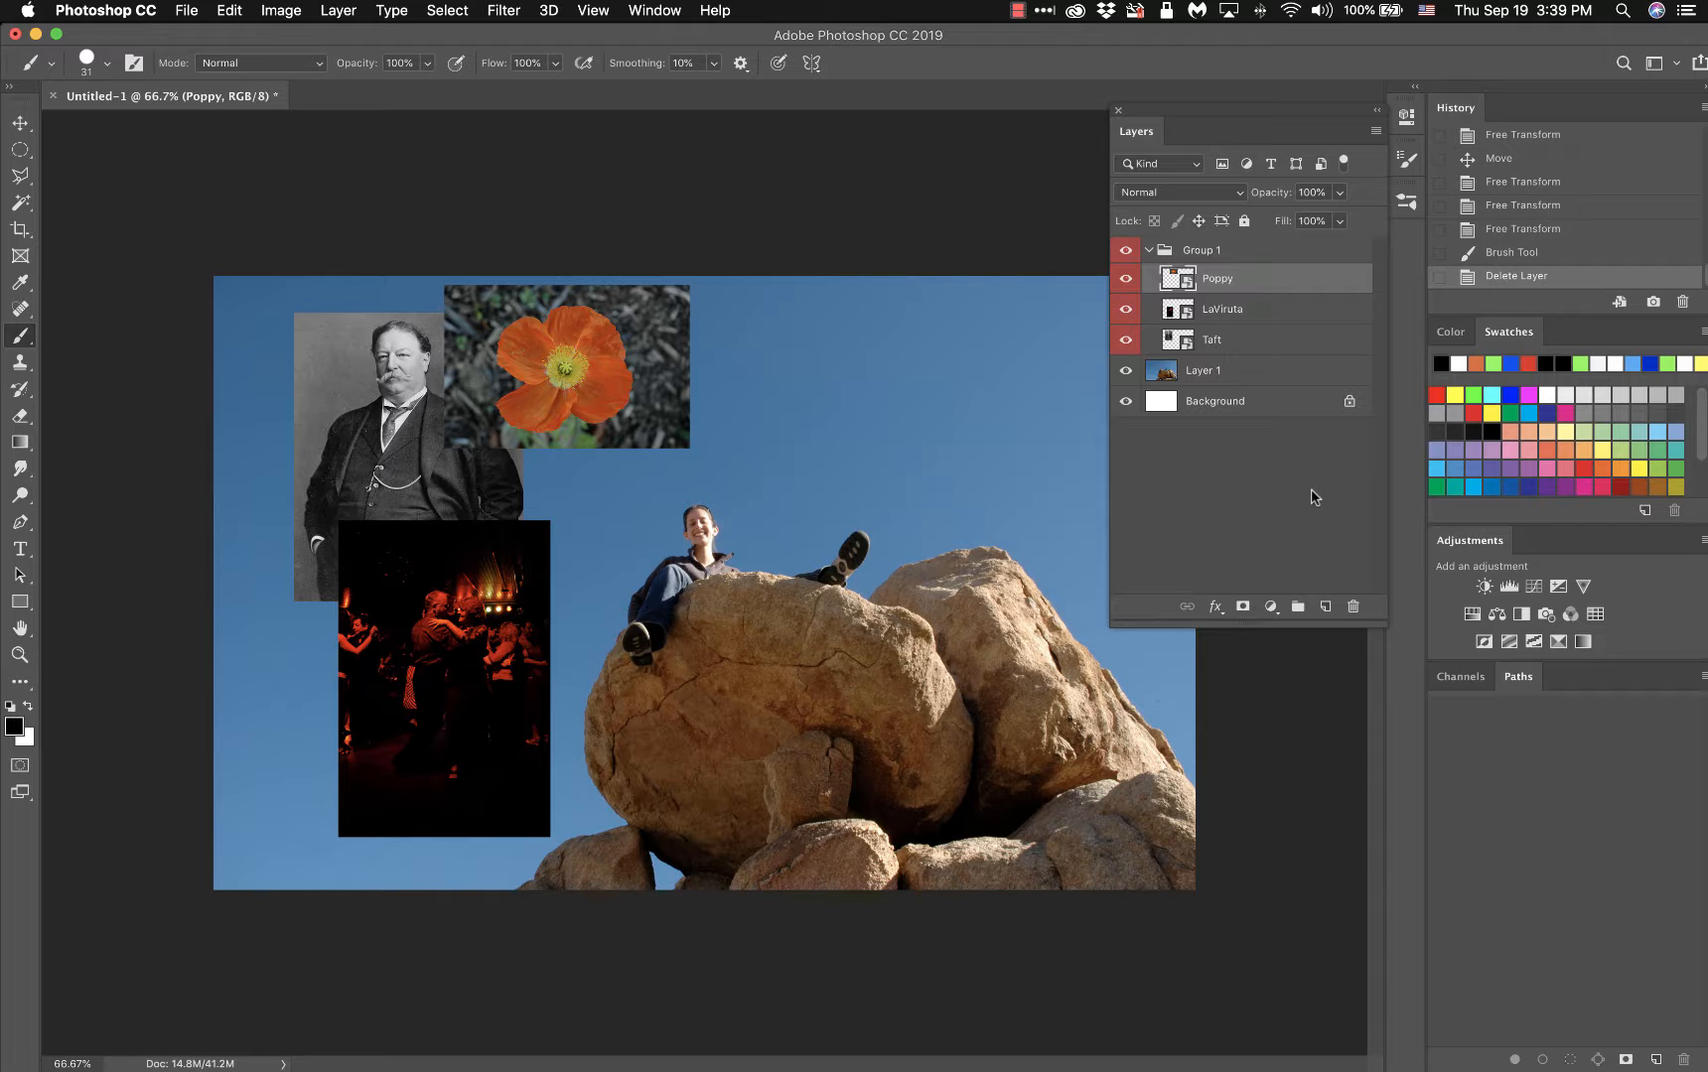
key("super+t")
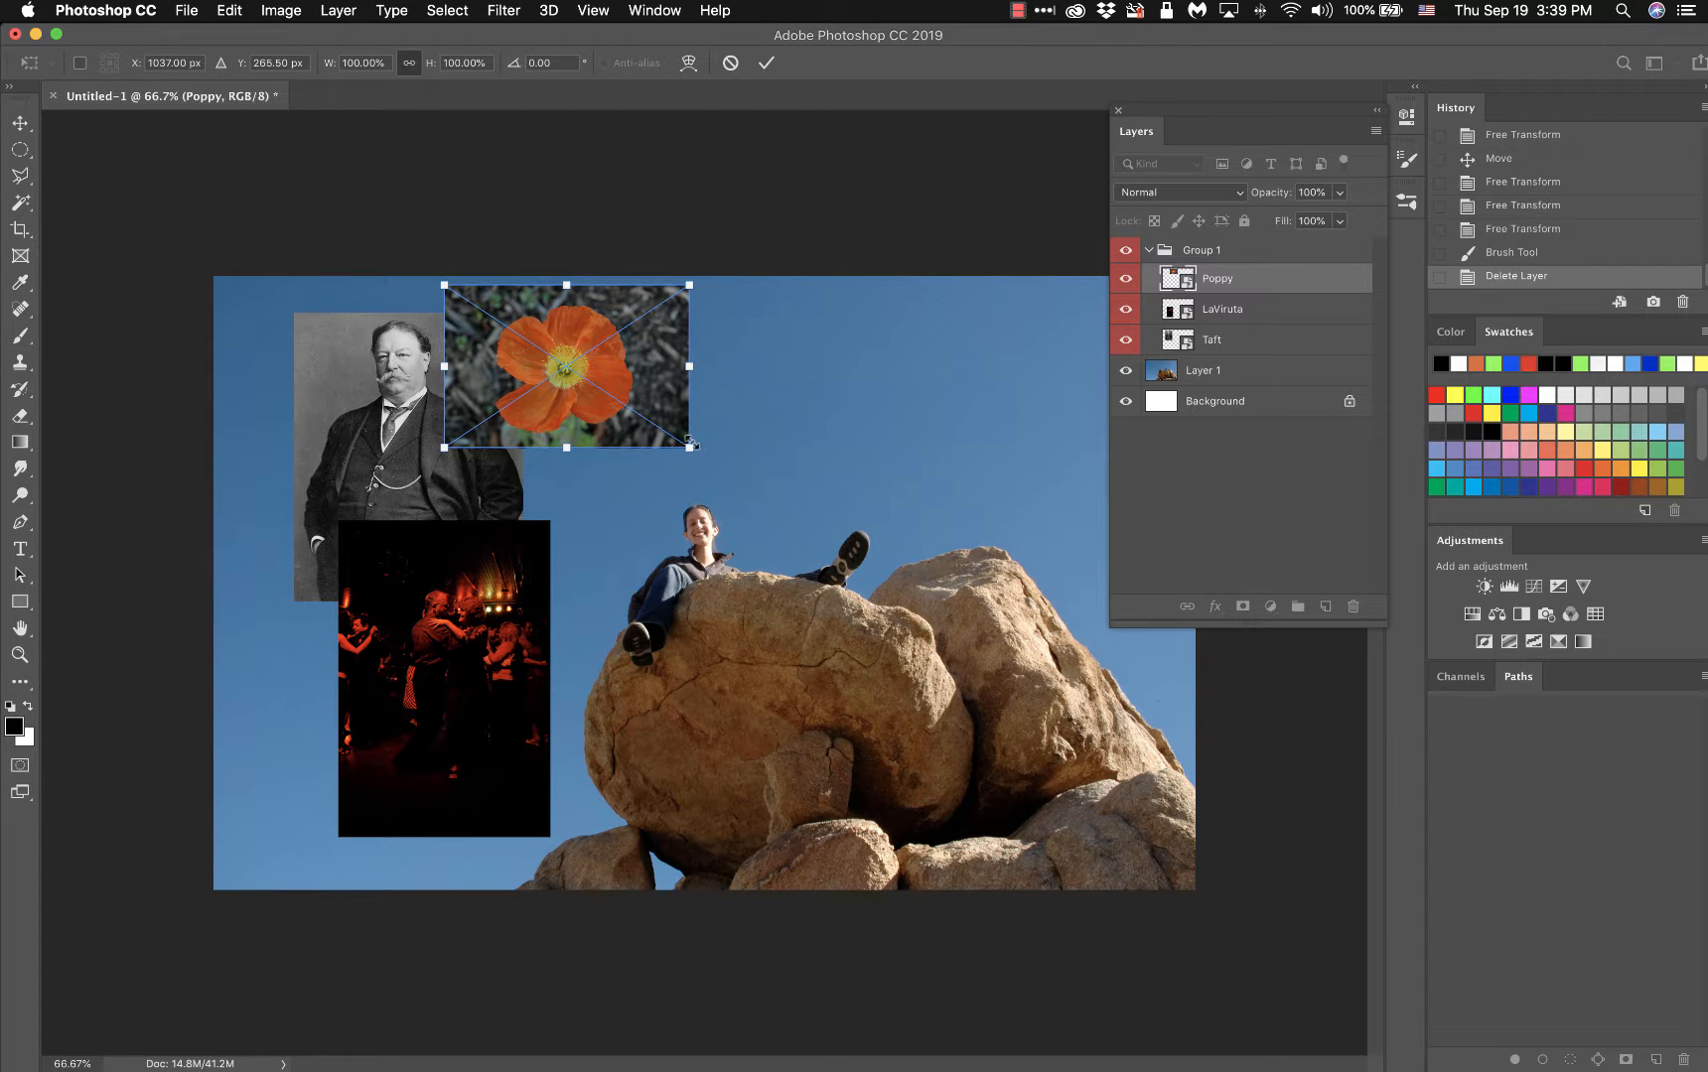
left_click_drag(689, 448, 1044, 707)
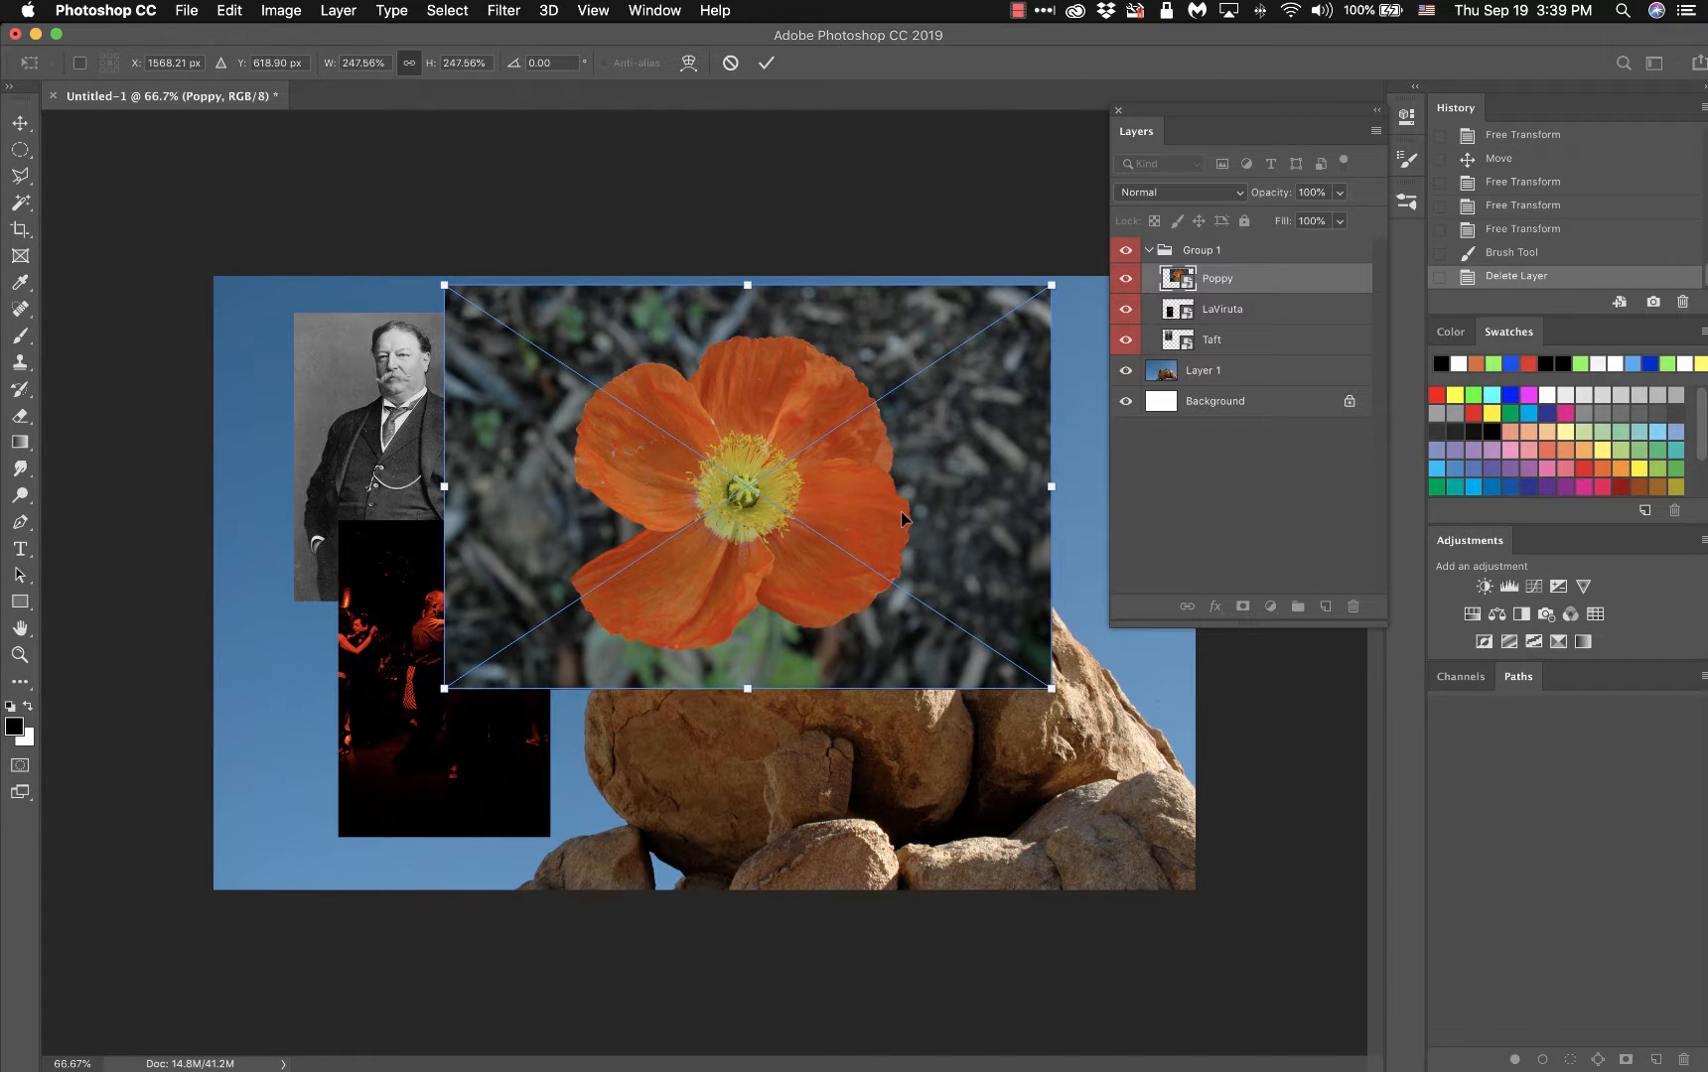
key("Return")
key("b")
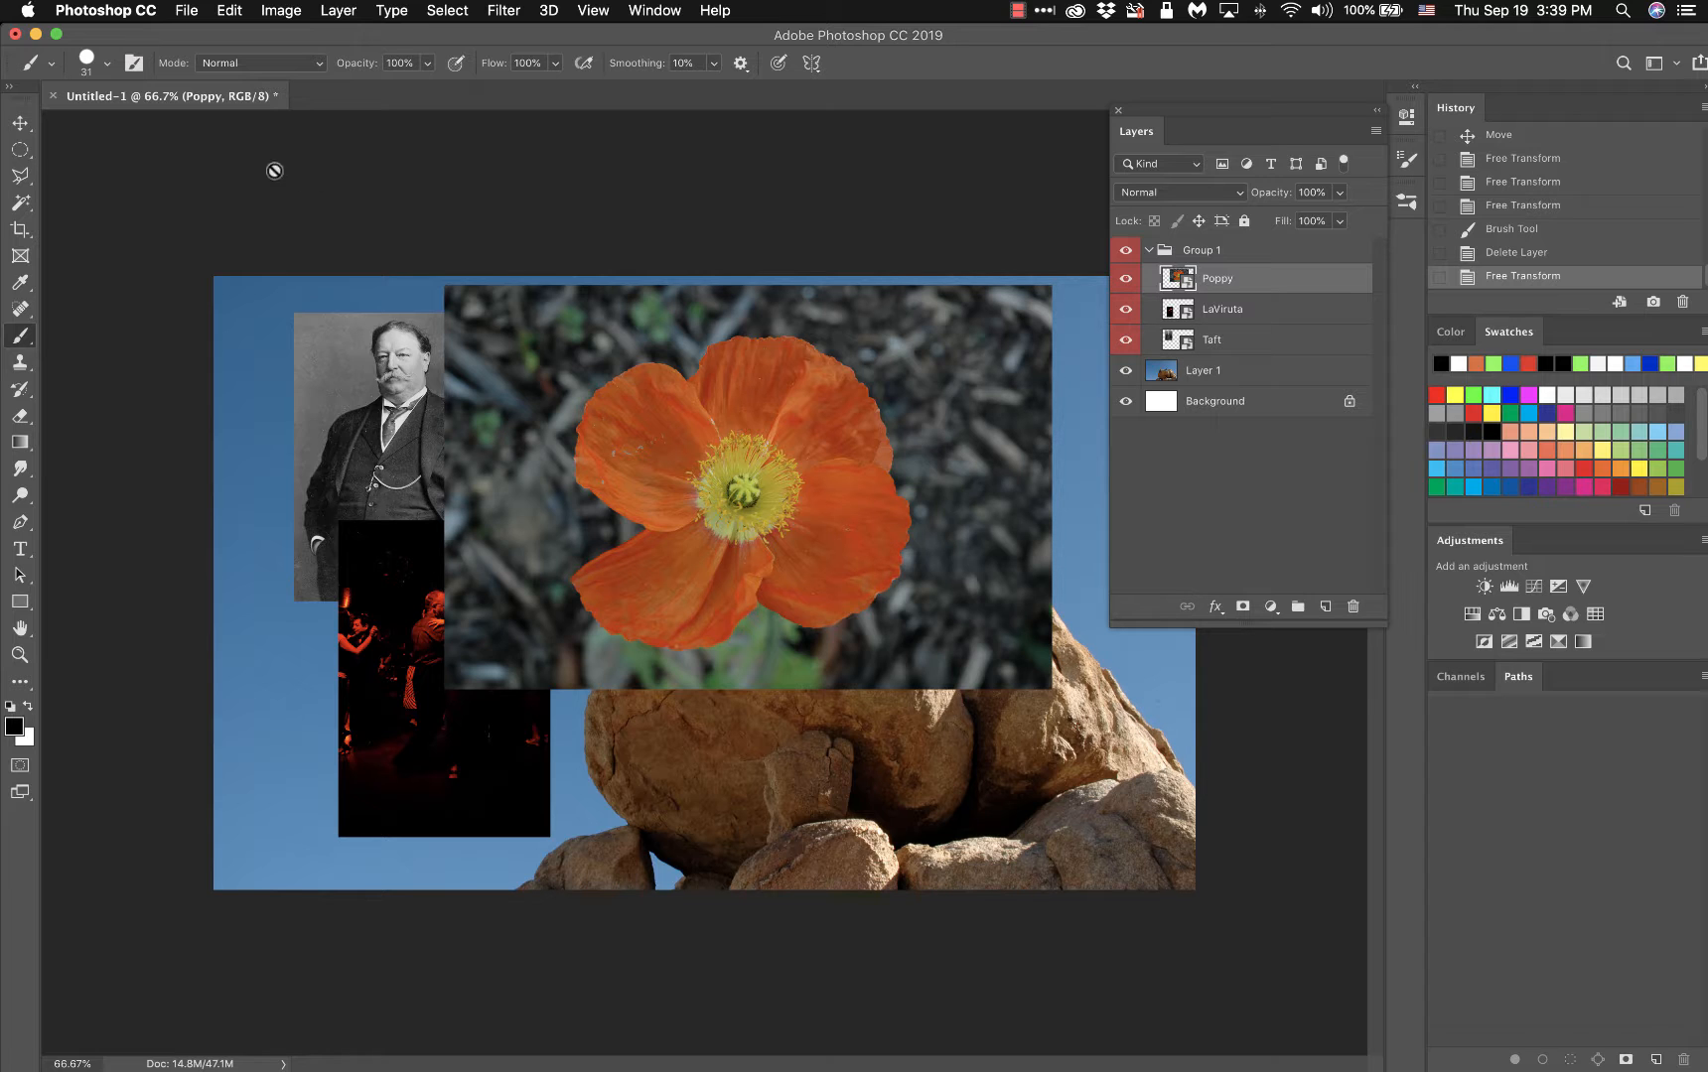
left_click(20, 122)
left_click_drag(841, 501, 882, 503)
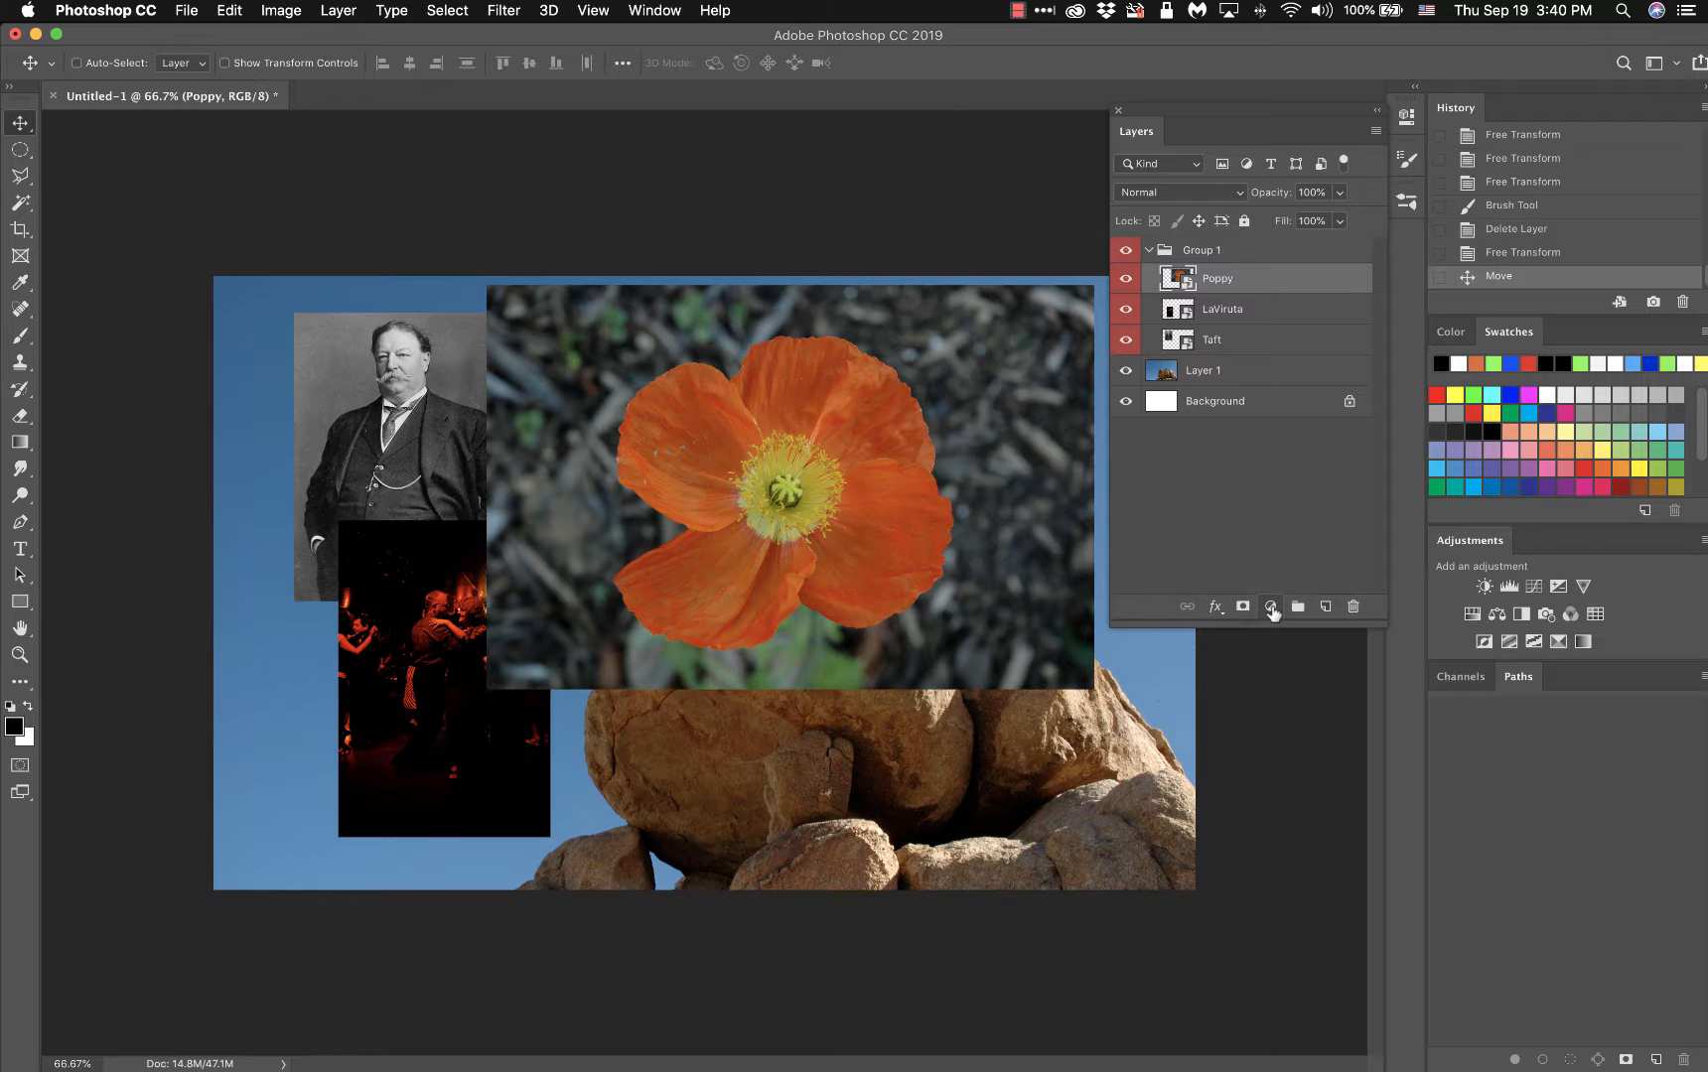
- Add a Hue/Saturation adjustment layer directly above the Poppy layer and collapse its settings
left_click(1271, 608)
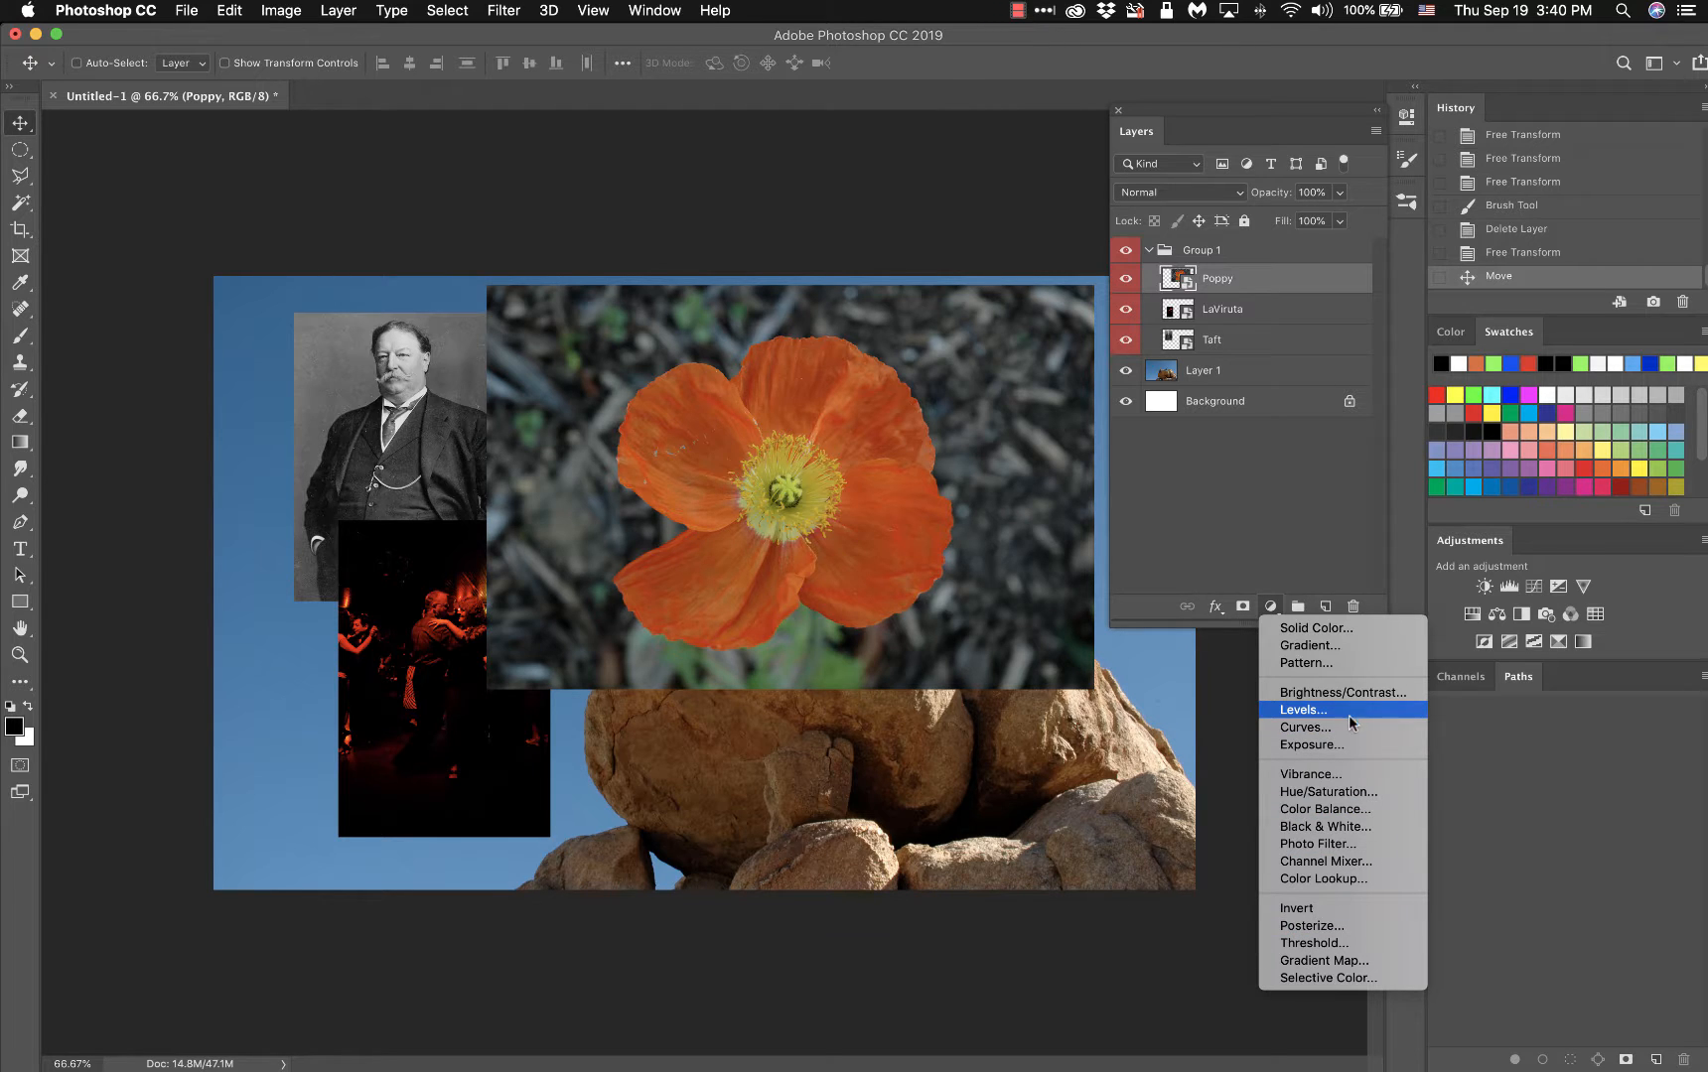
left_click(1330, 794)
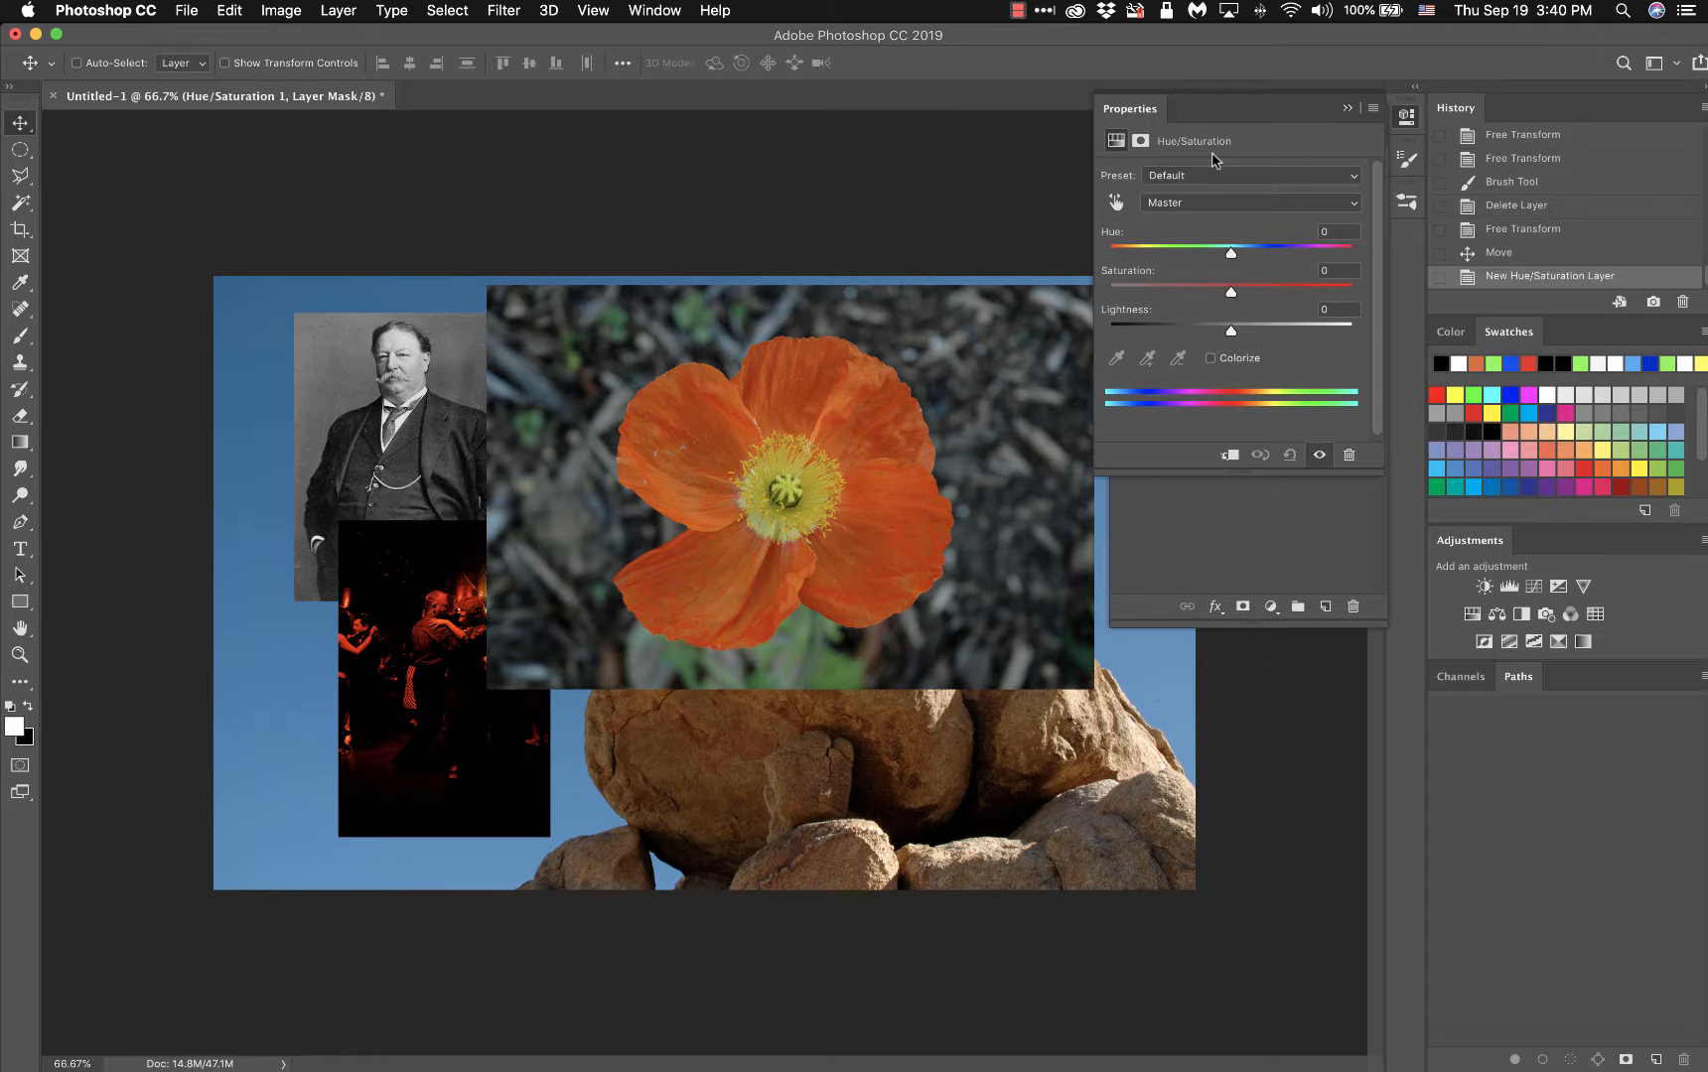
left_click(661, 13)
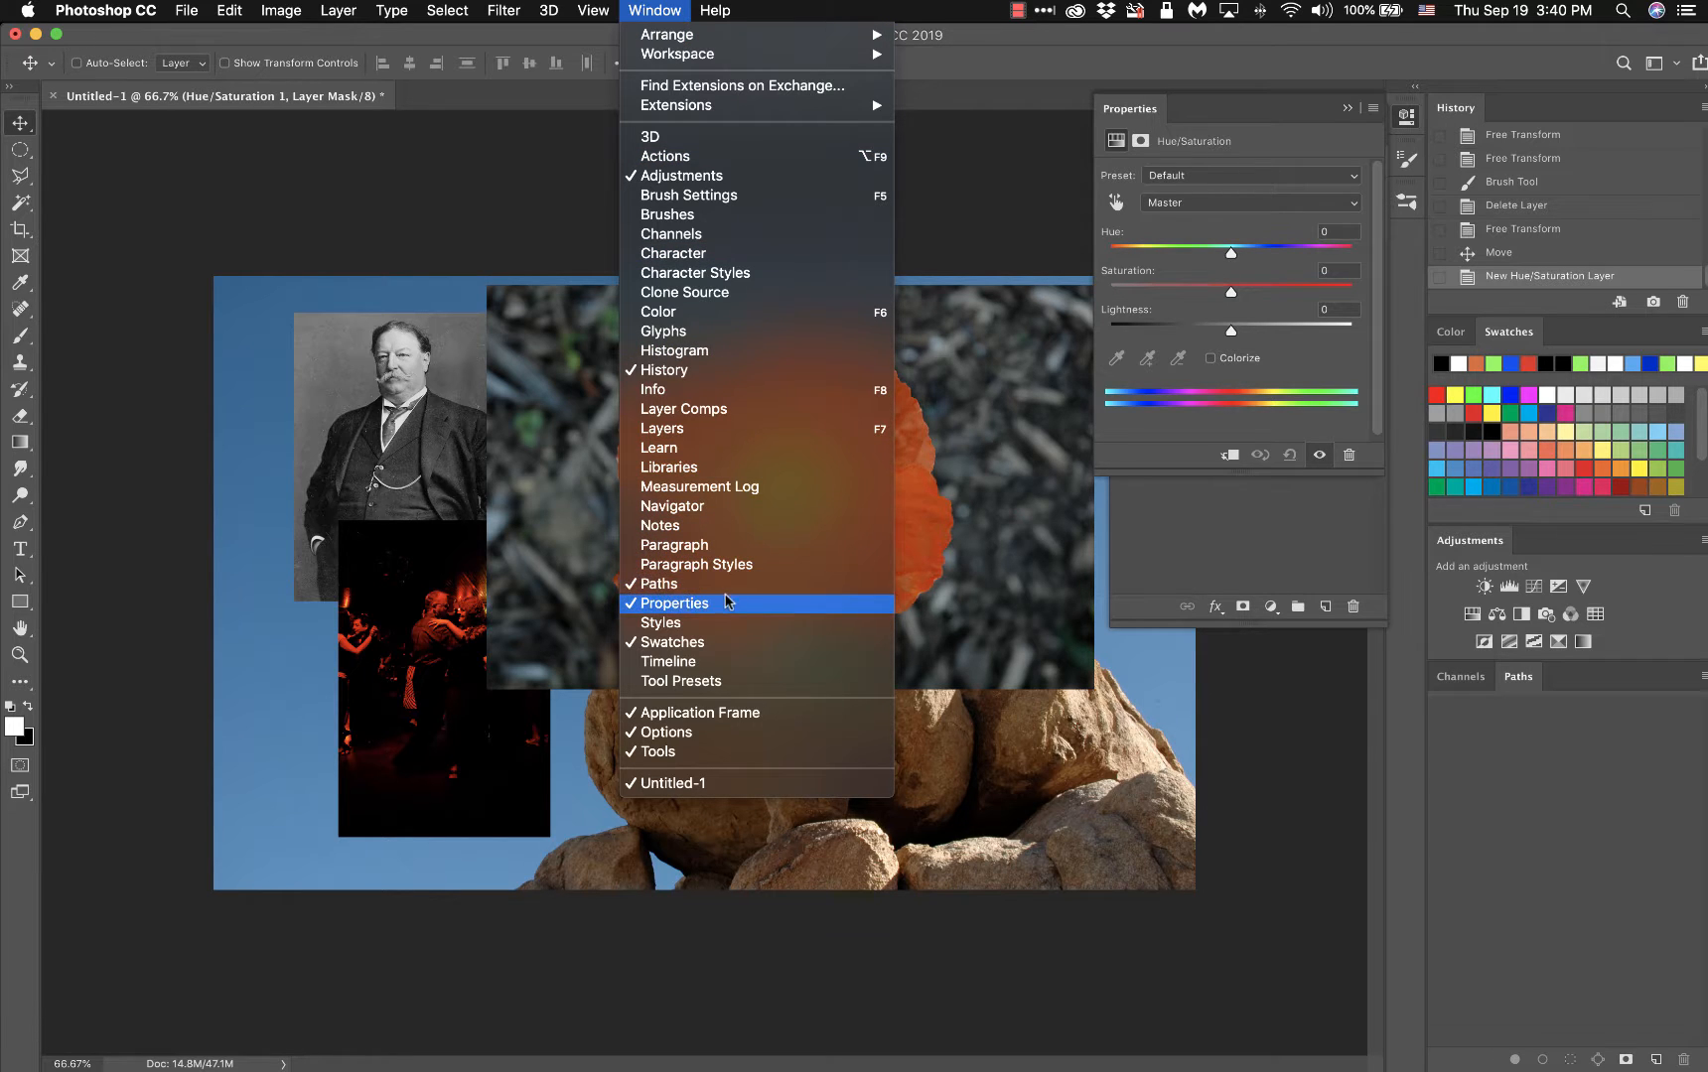
left_click(1259, 133)
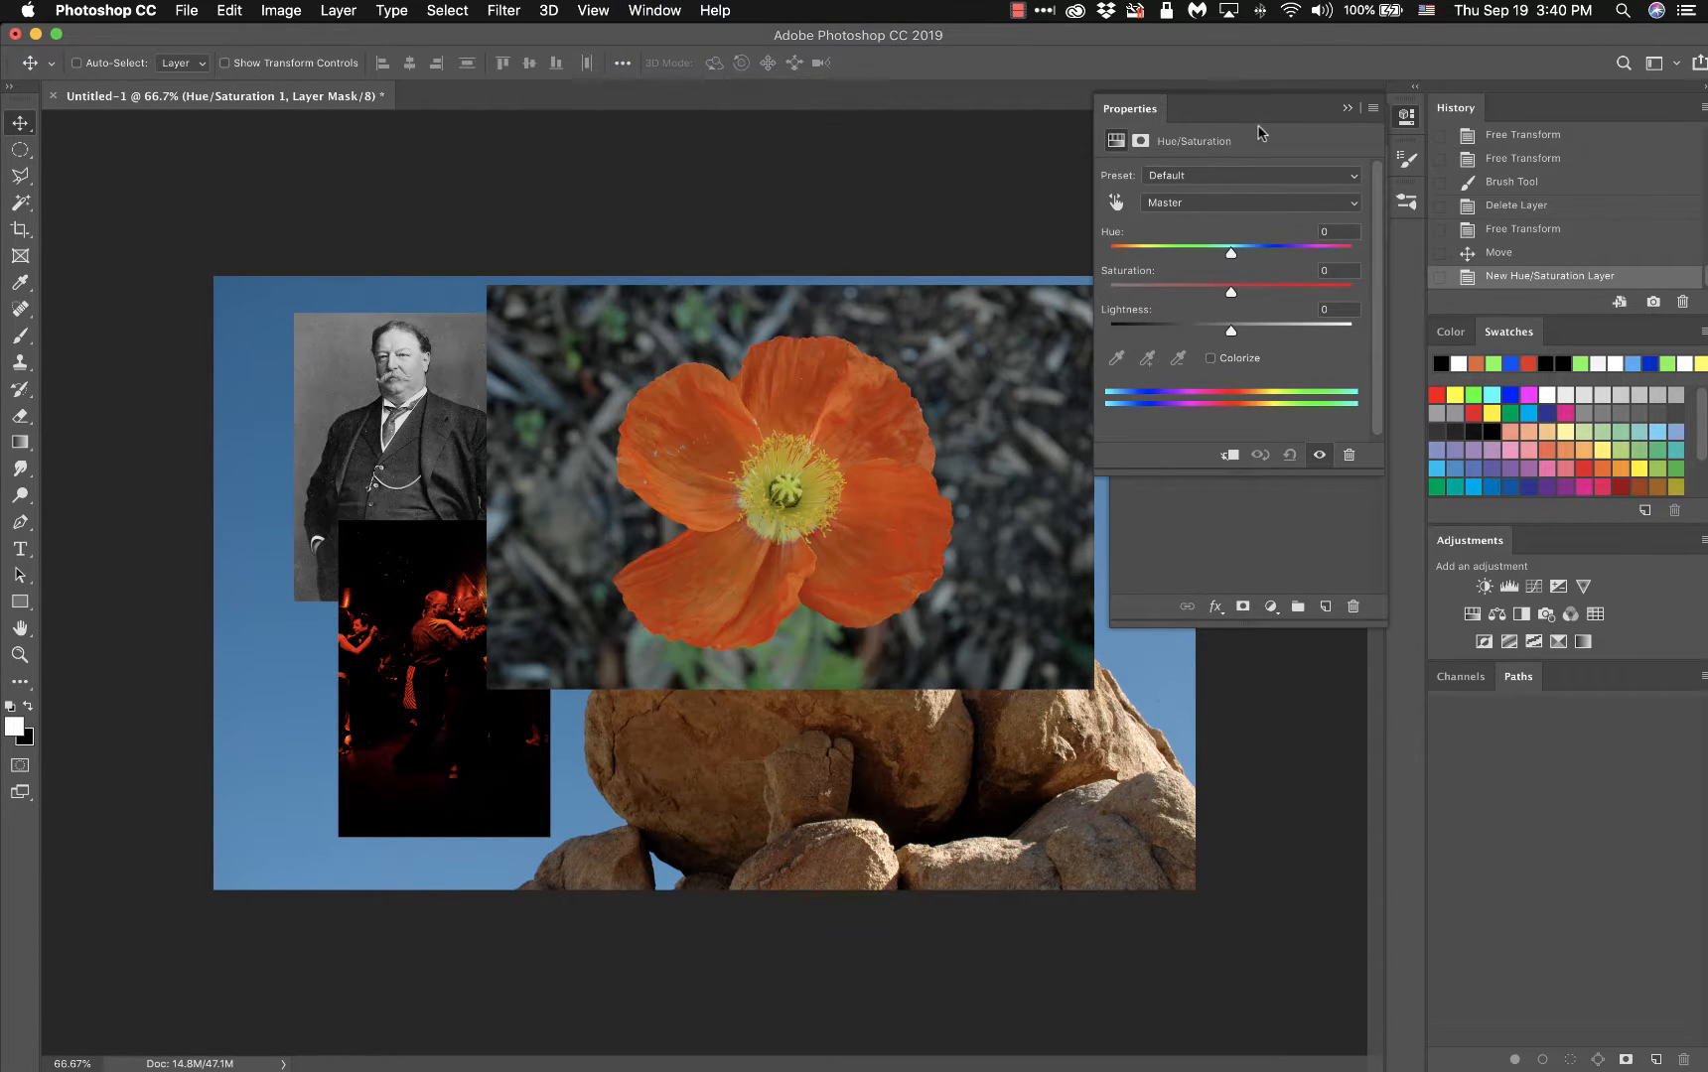
left_click(1347, 107)
left_click(1408, 118)
left_click(1347, 107)
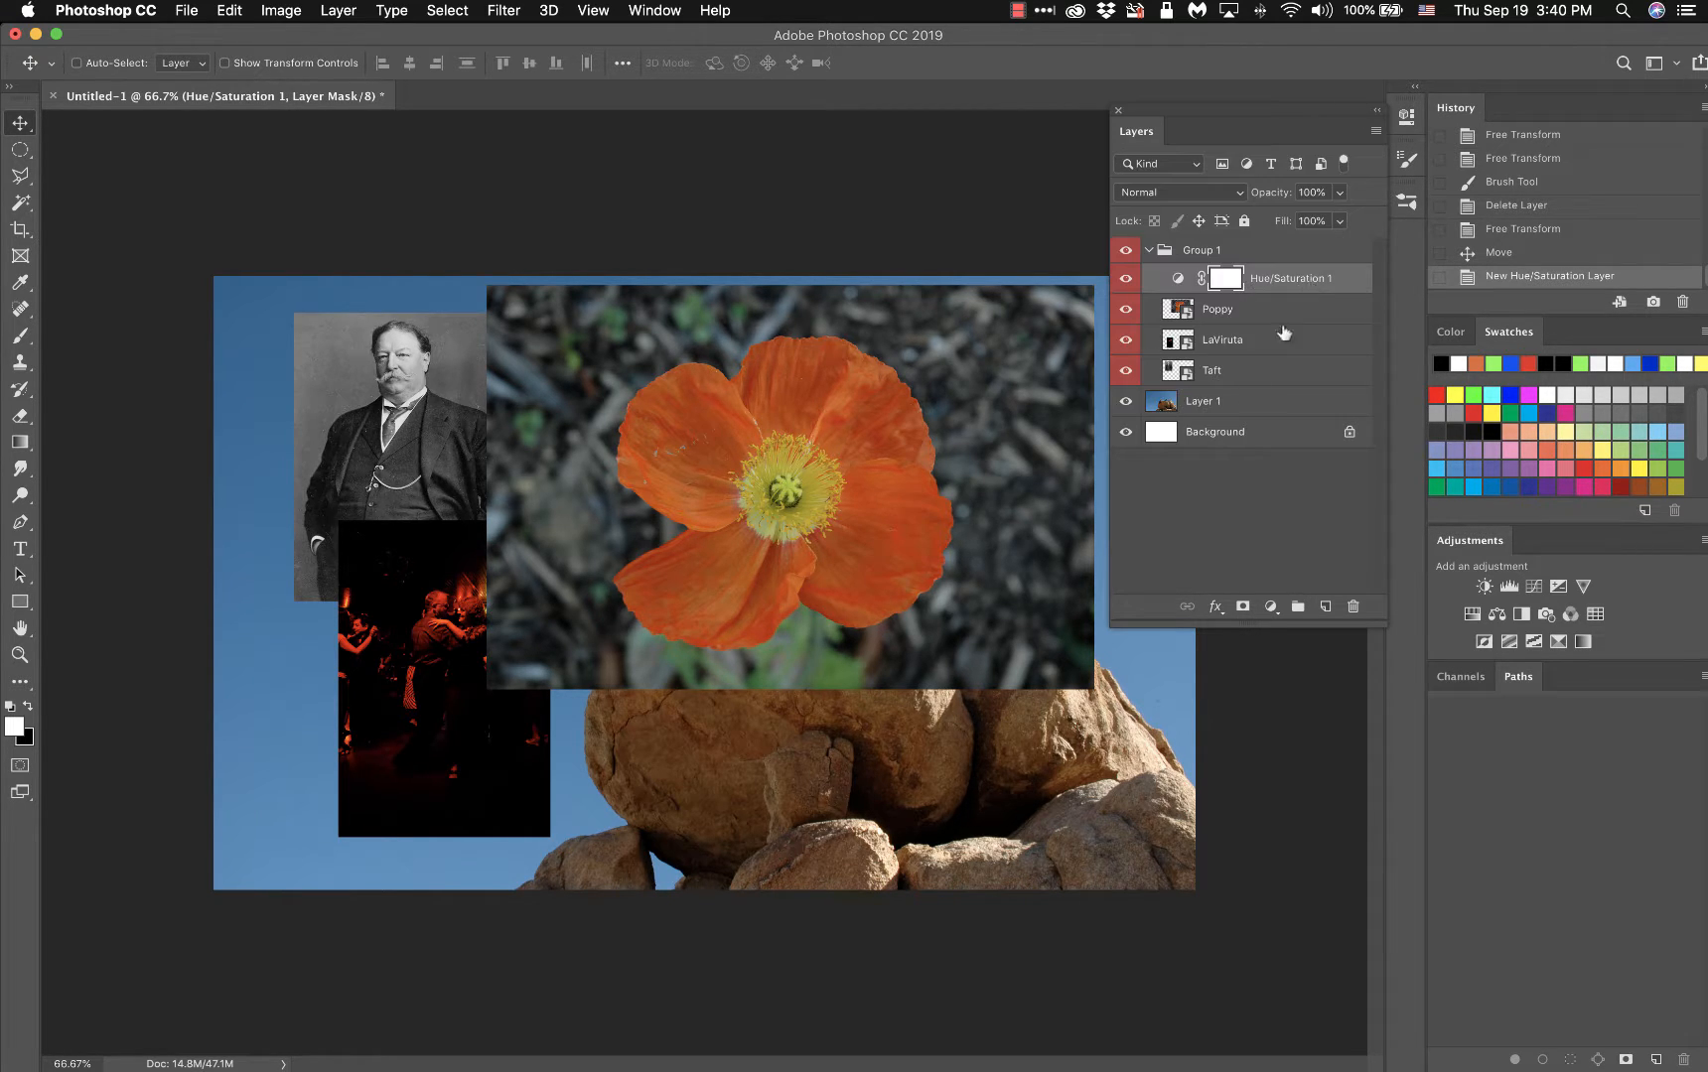
- Clip the Hue/Saturation 1 adjustment to the Poppy layer and reopen the adjustment's settings
left_click(1270, 607)
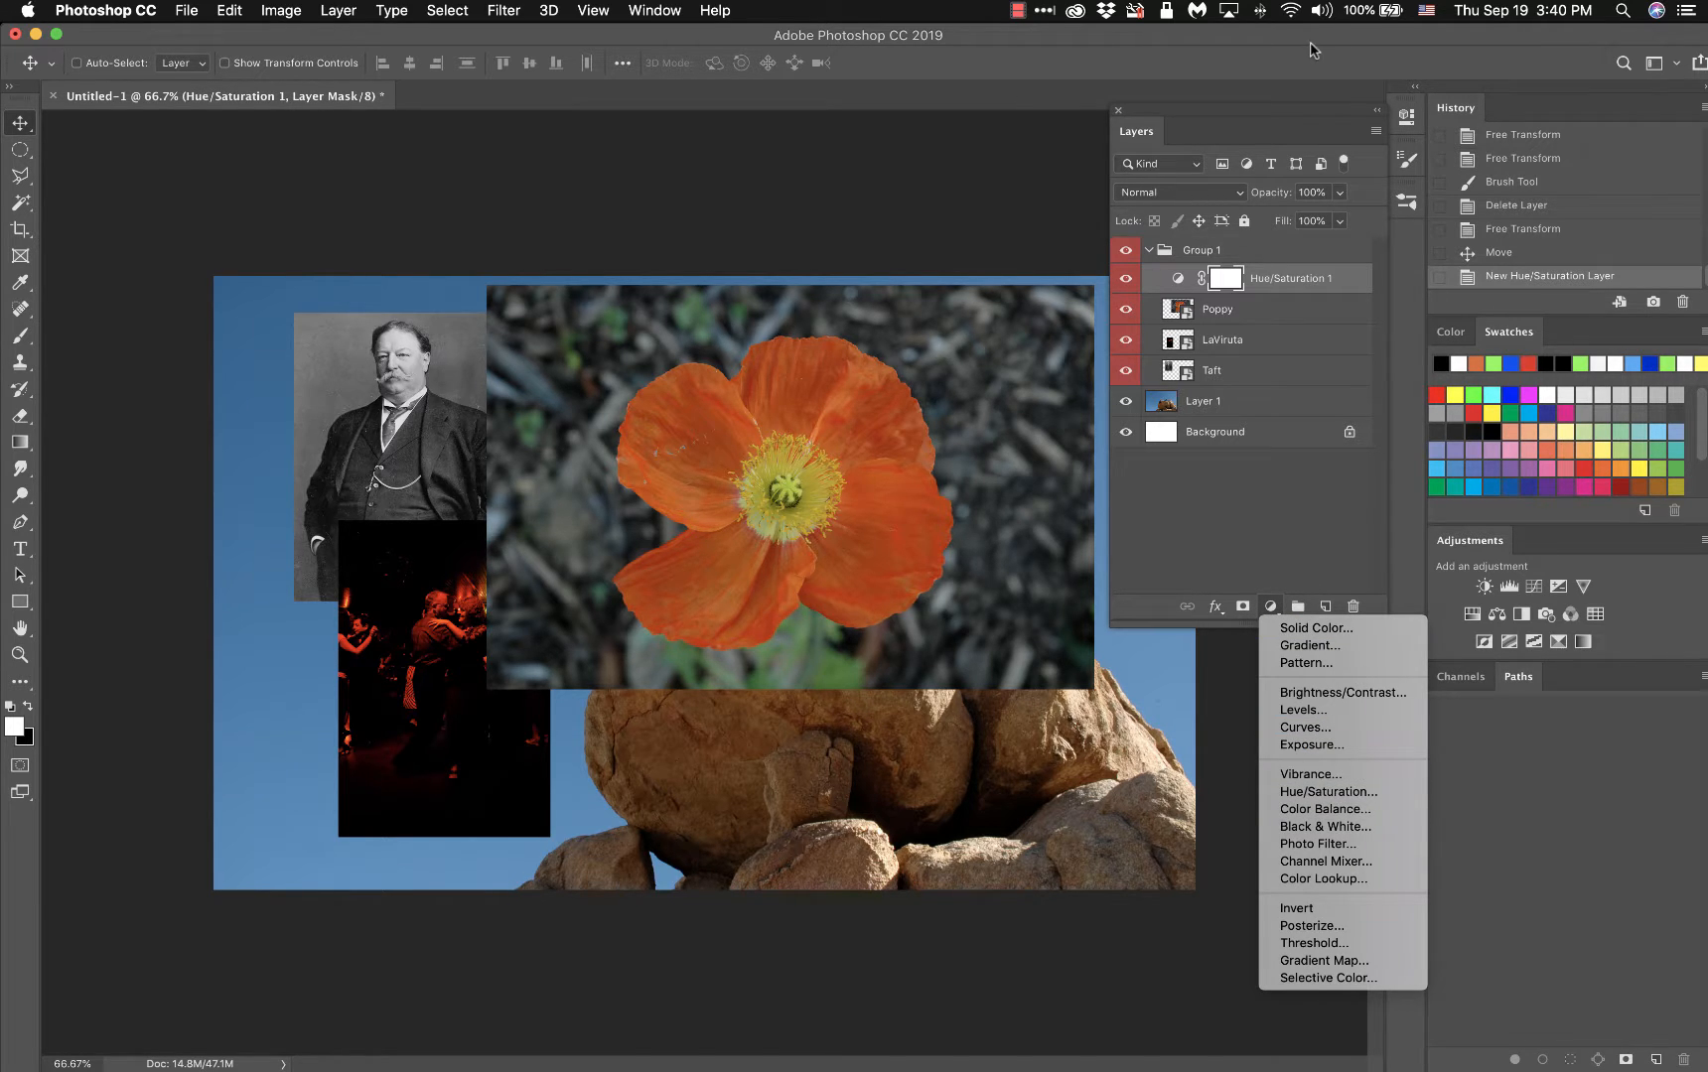
left_click(1257, 279)
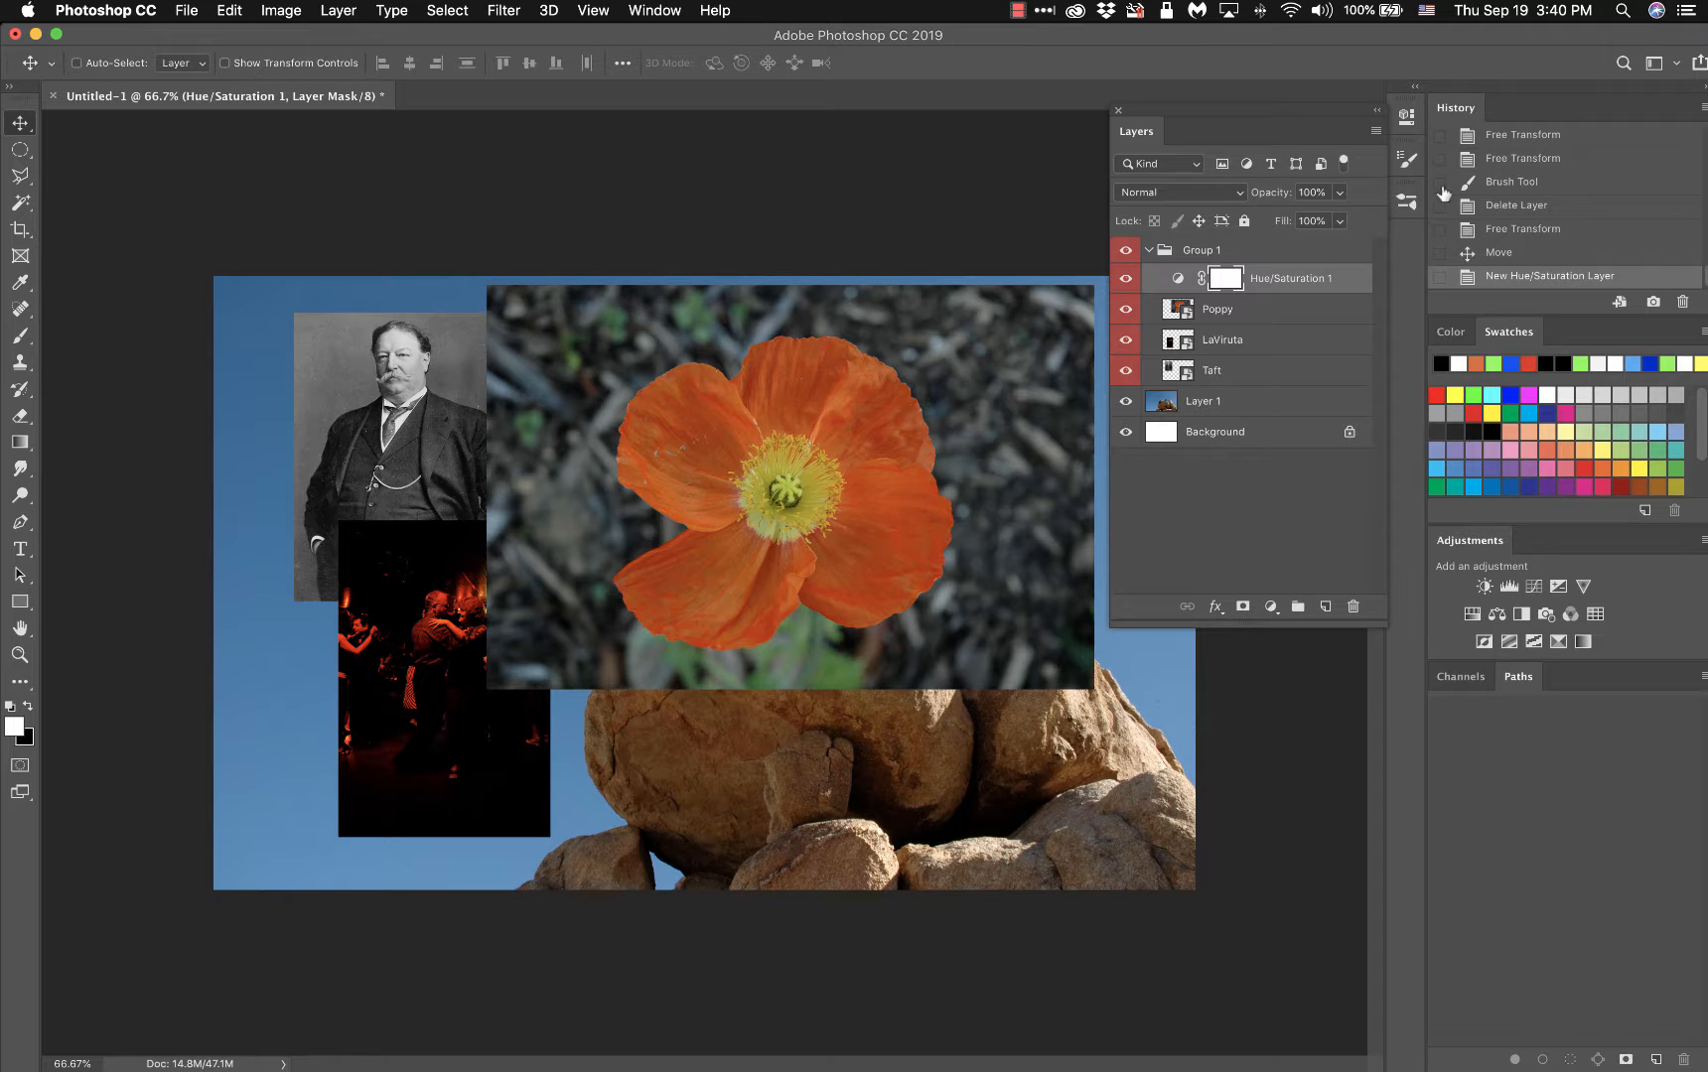
left_click(1406, 119)
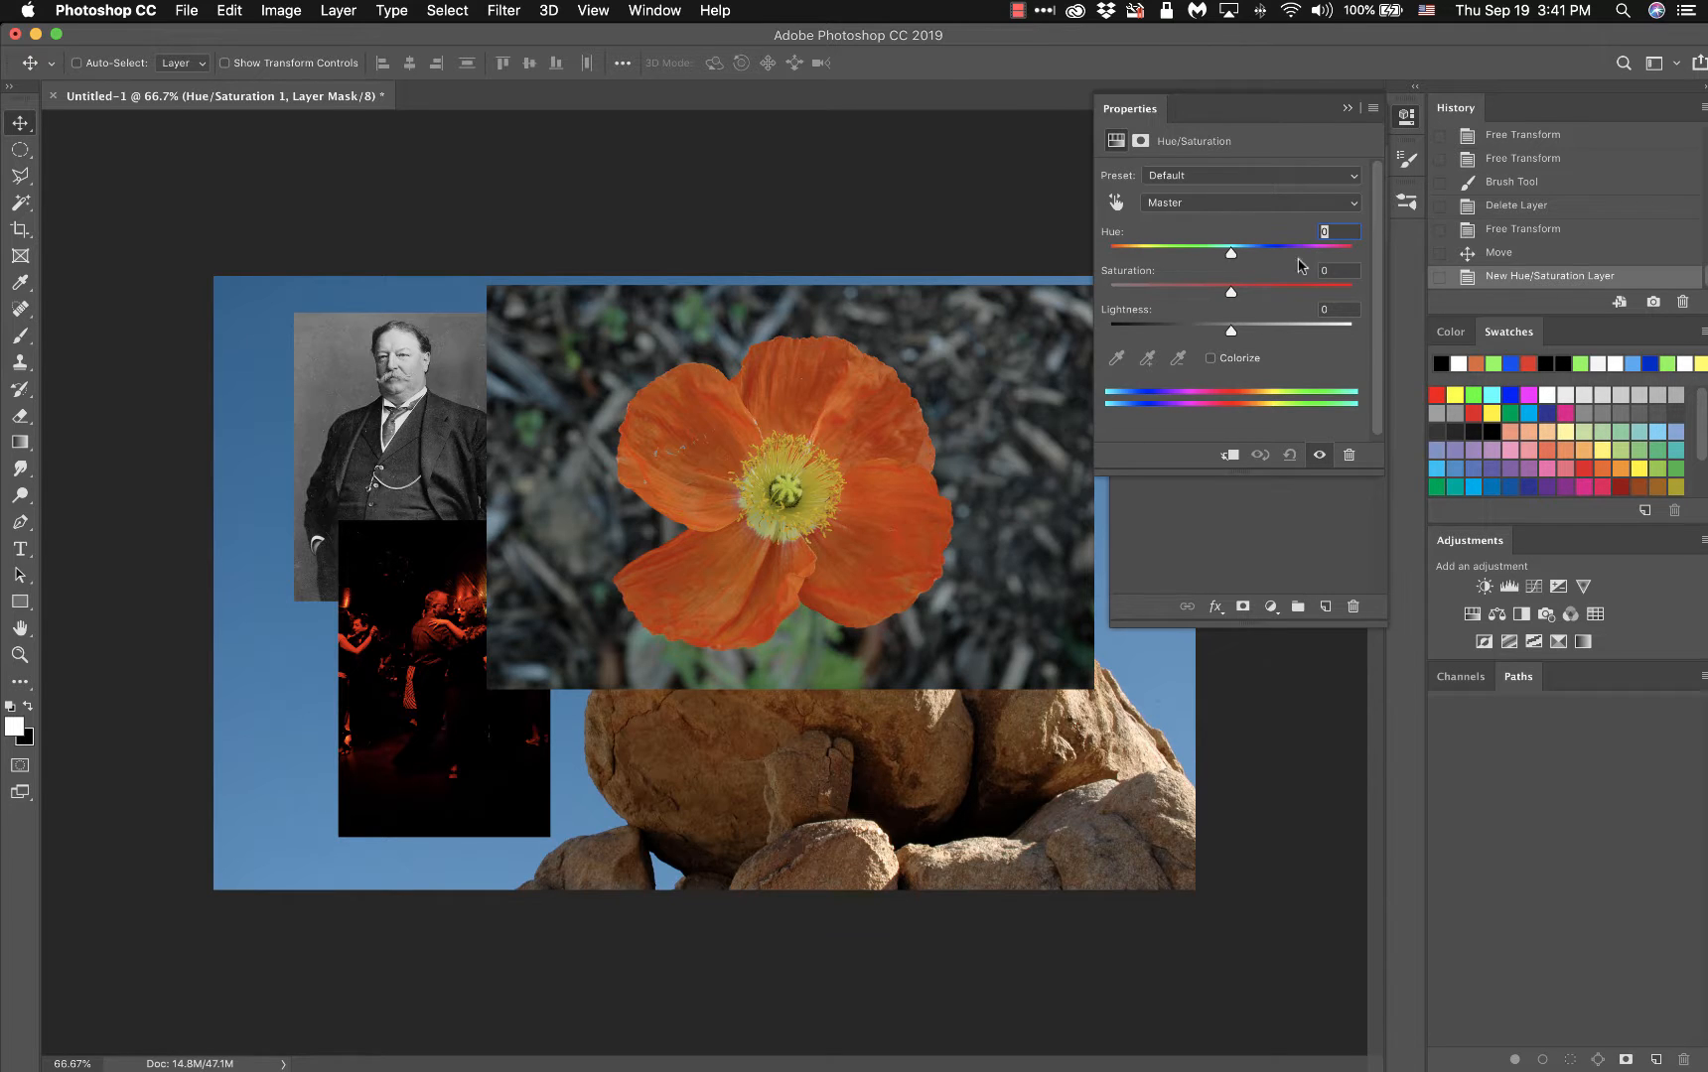
left_click(1275, 496)
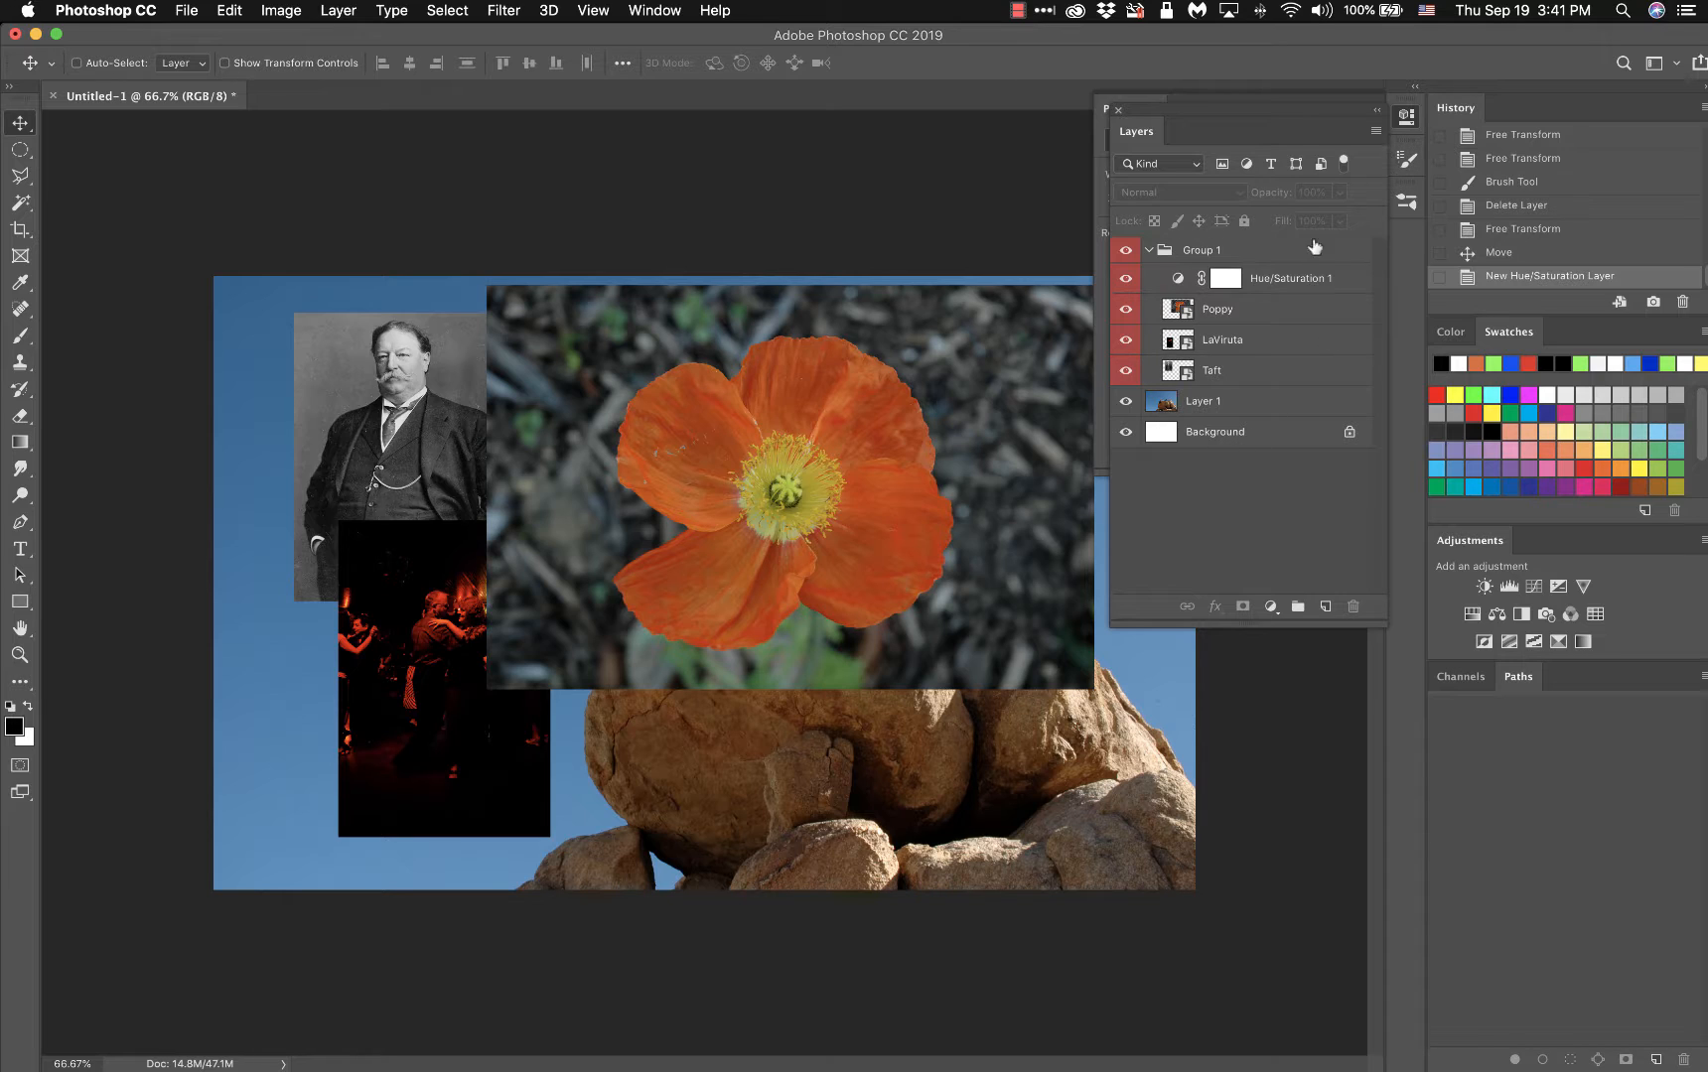
left_click(1280, 283)
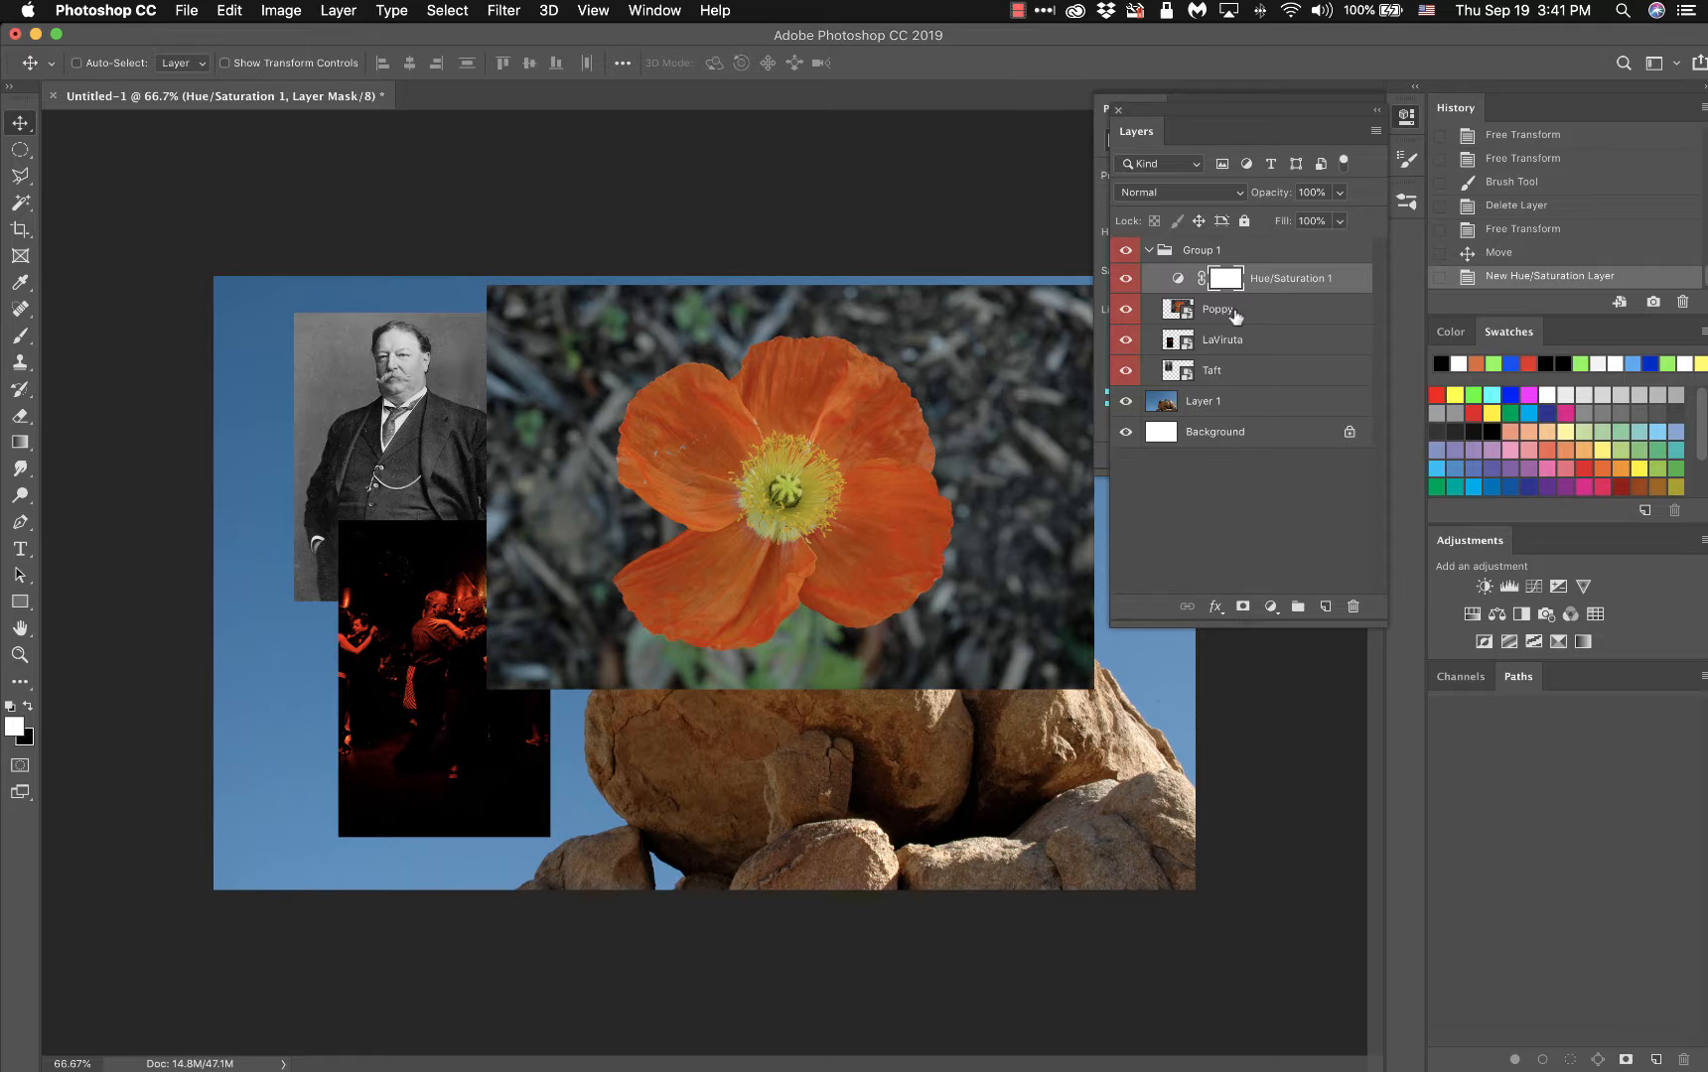
left_click(1406, 117)
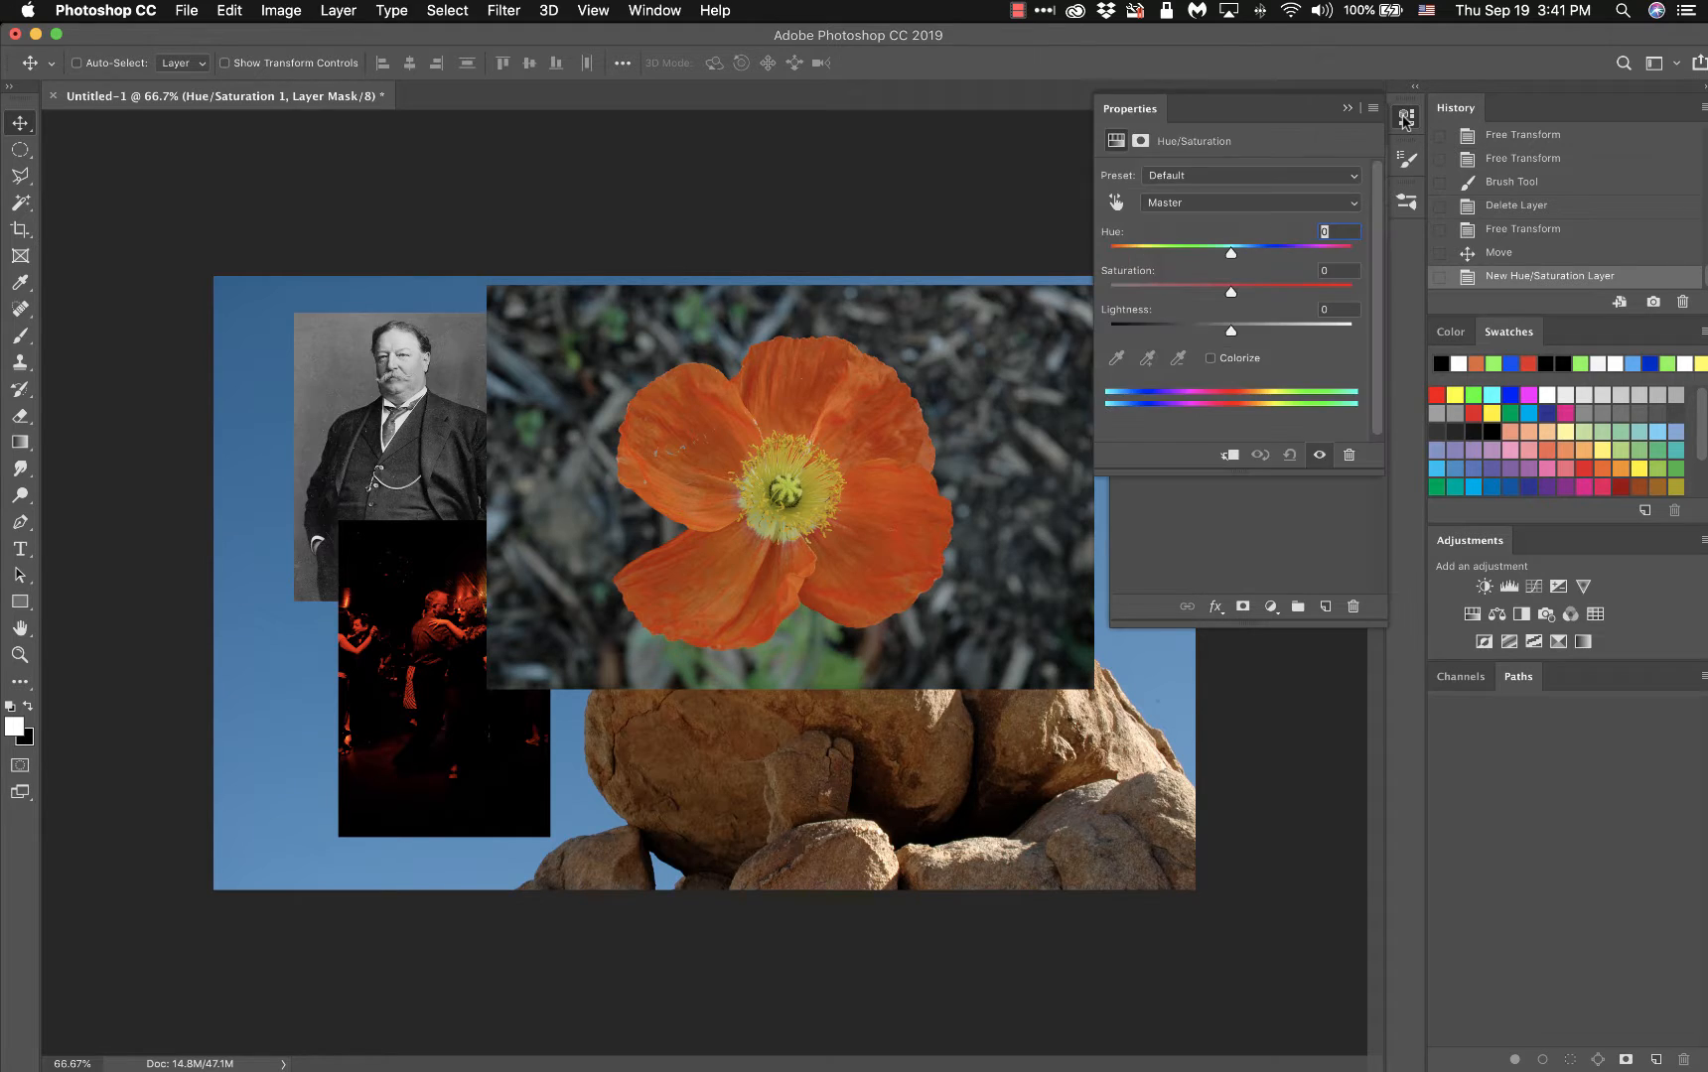
left_click(1230, 457)
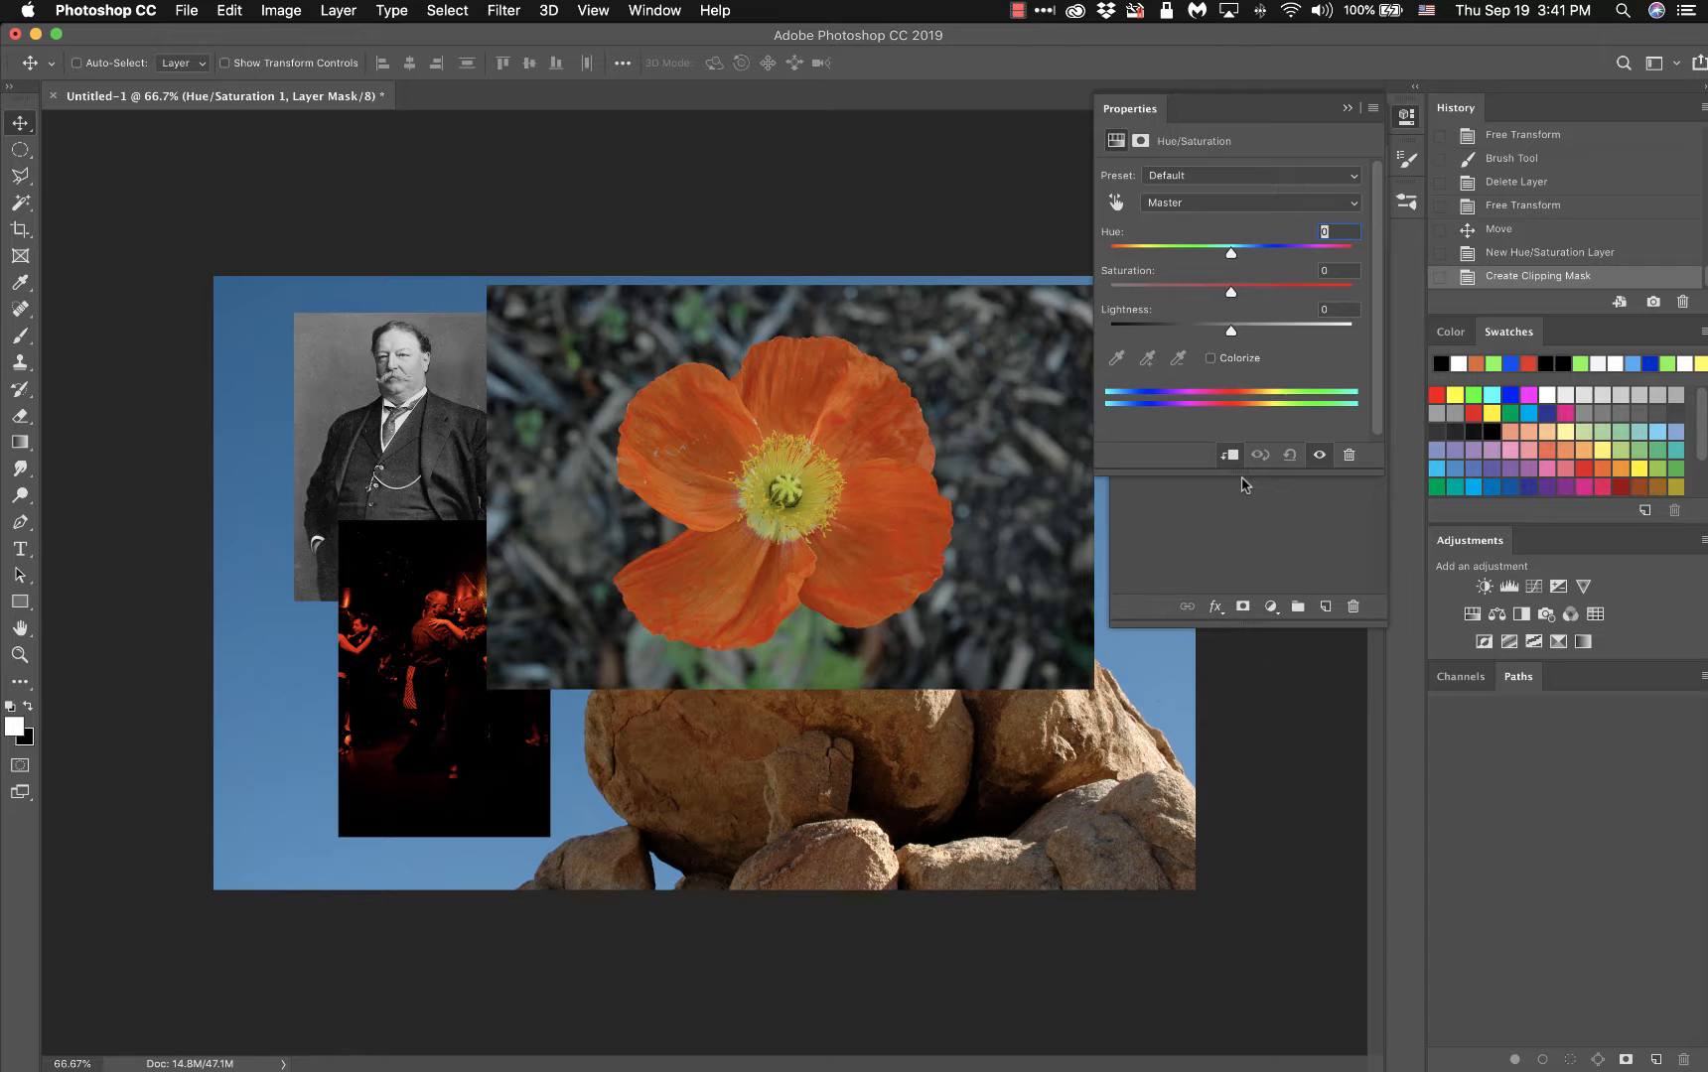
left_click(1348, 108)
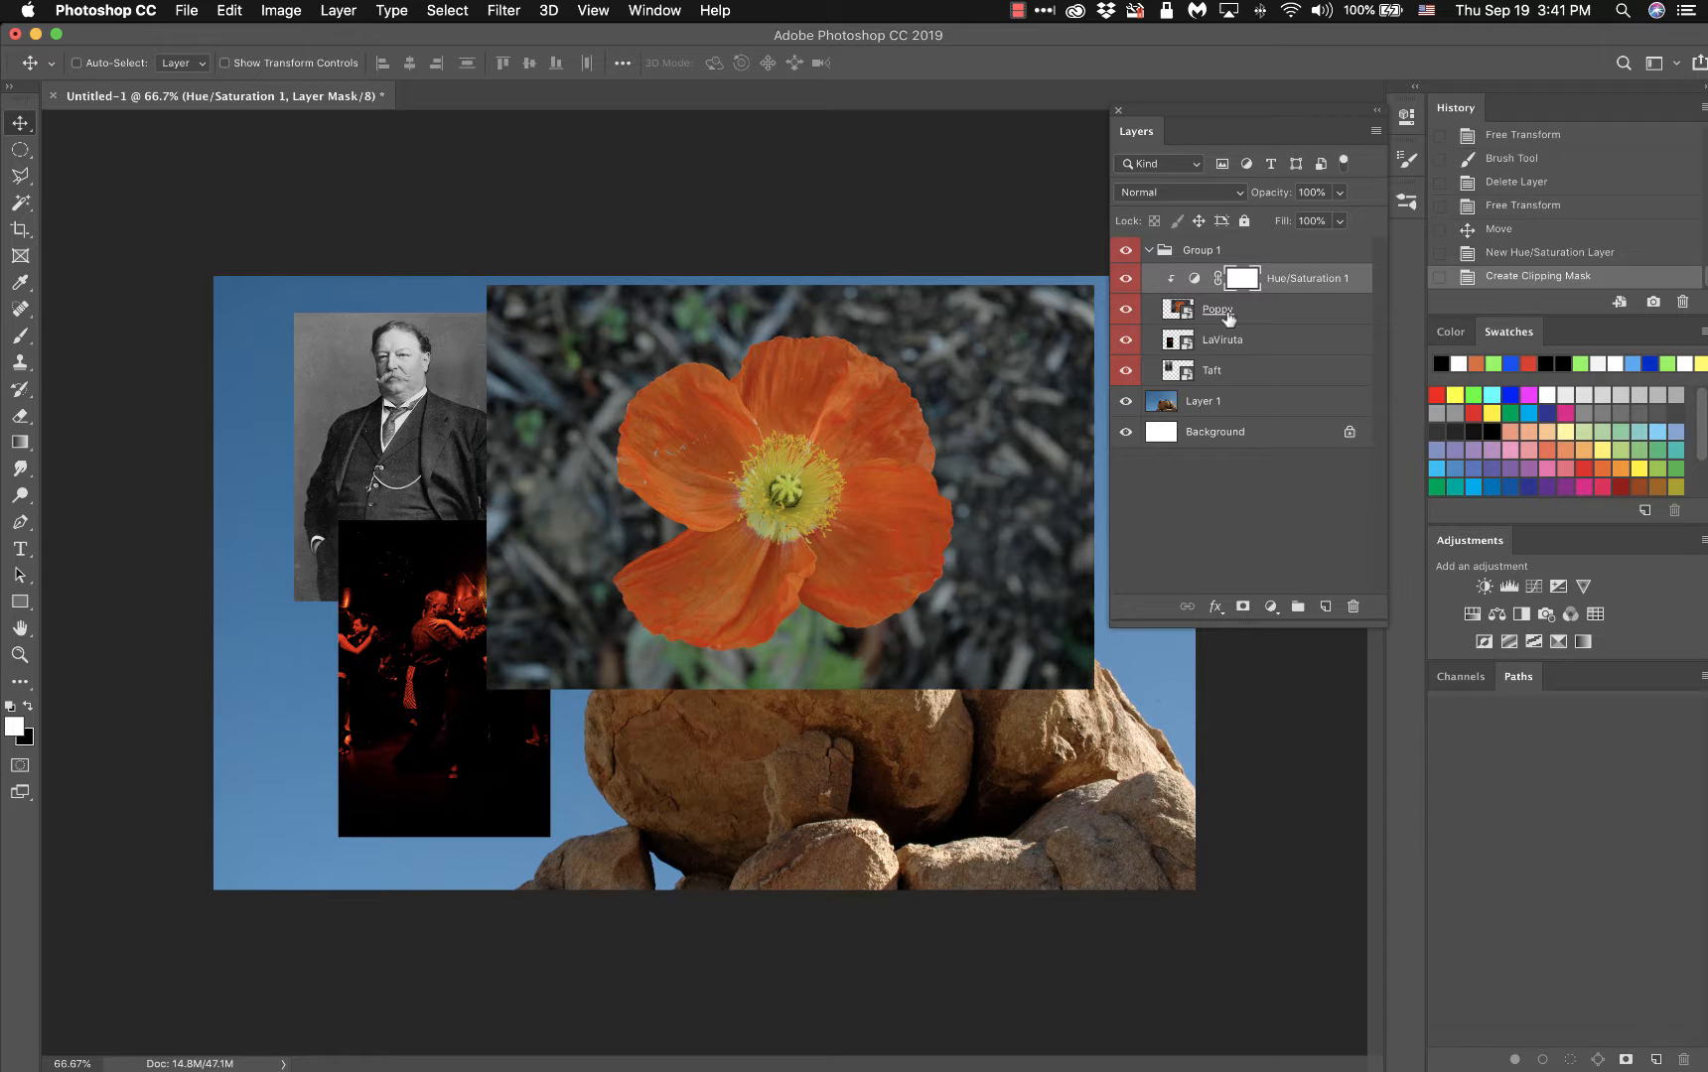
left_click(1410, 117)
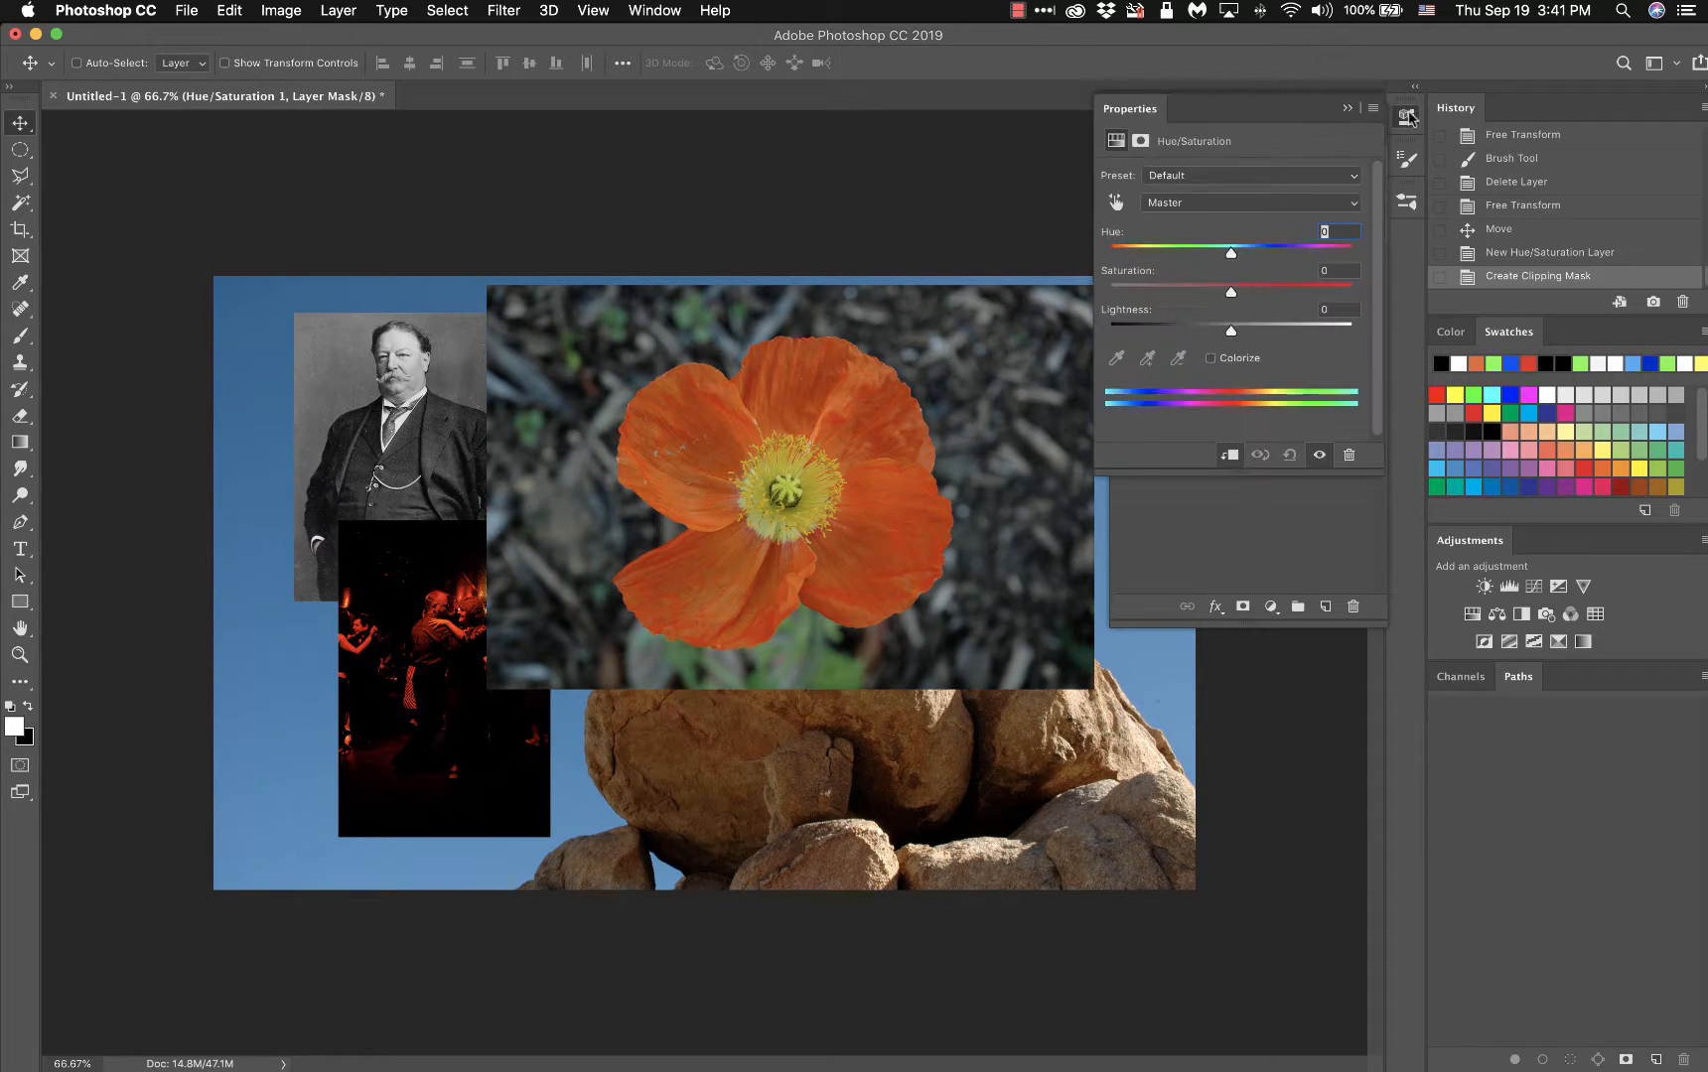
- Release the Hue/Saturation 1 adjustment from its clipping to the Poppy layer and shift its hue to about -60
left_click(1231, 457)
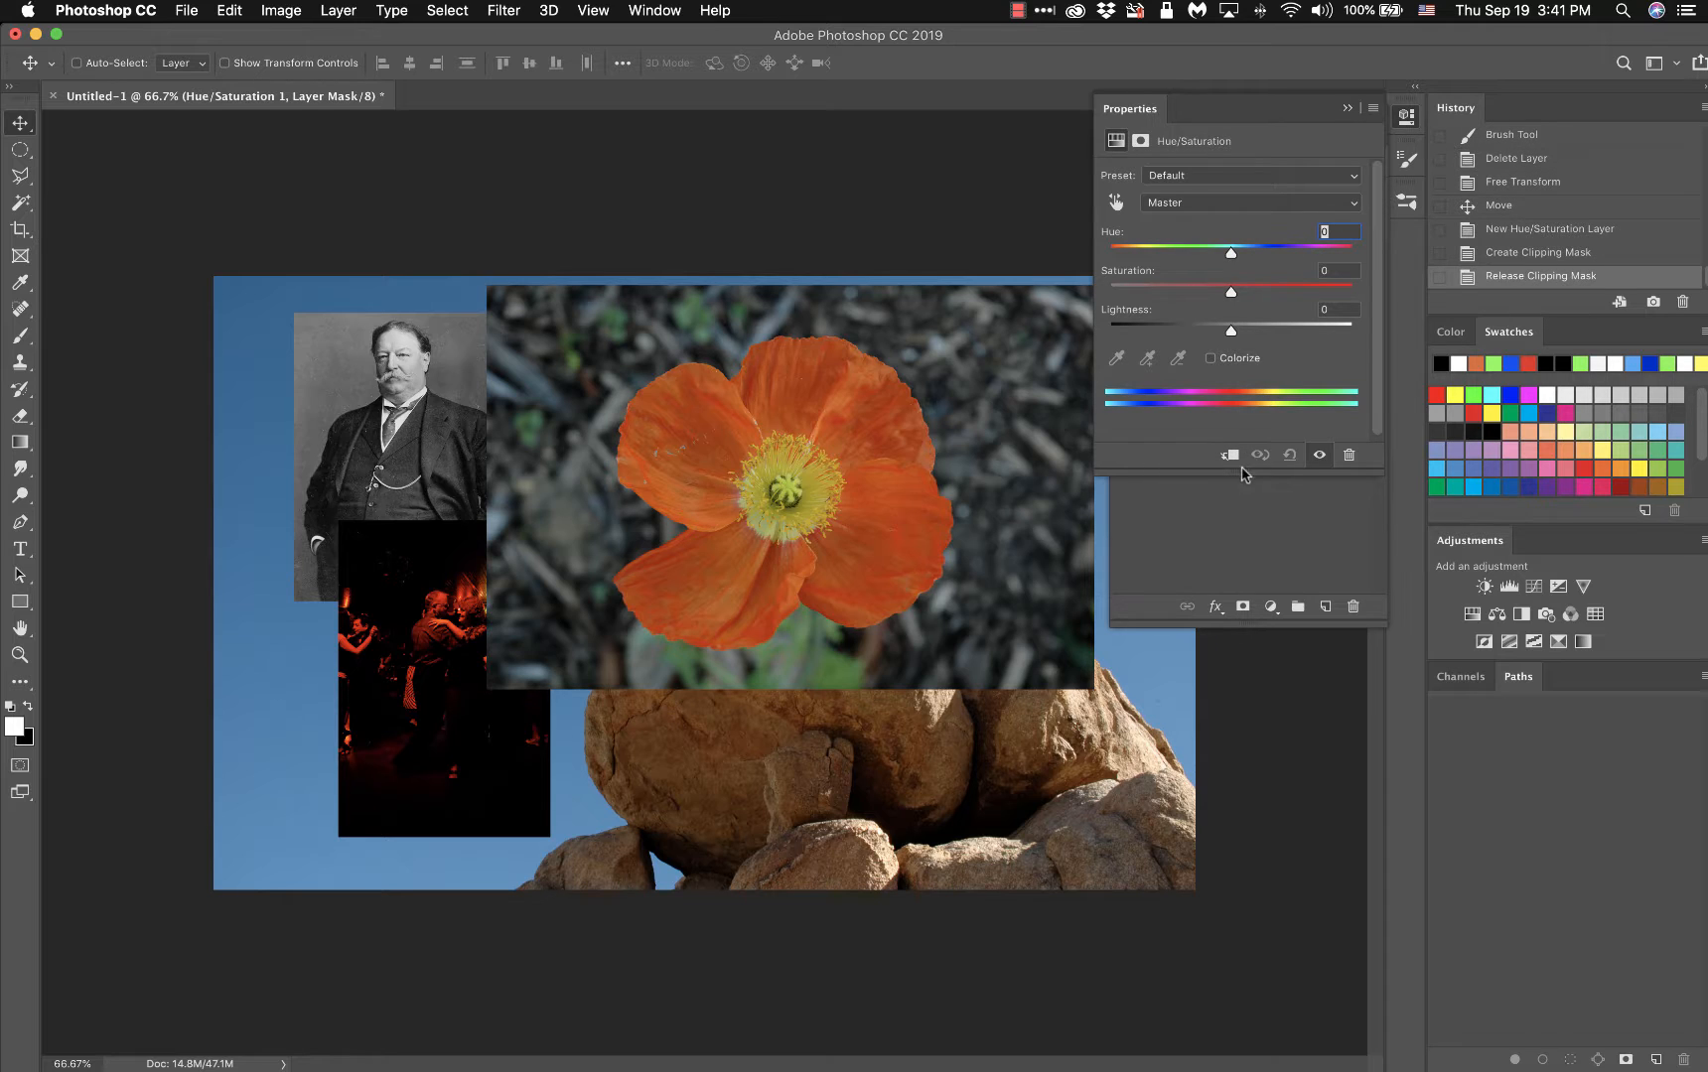
left_click(1347, 109)
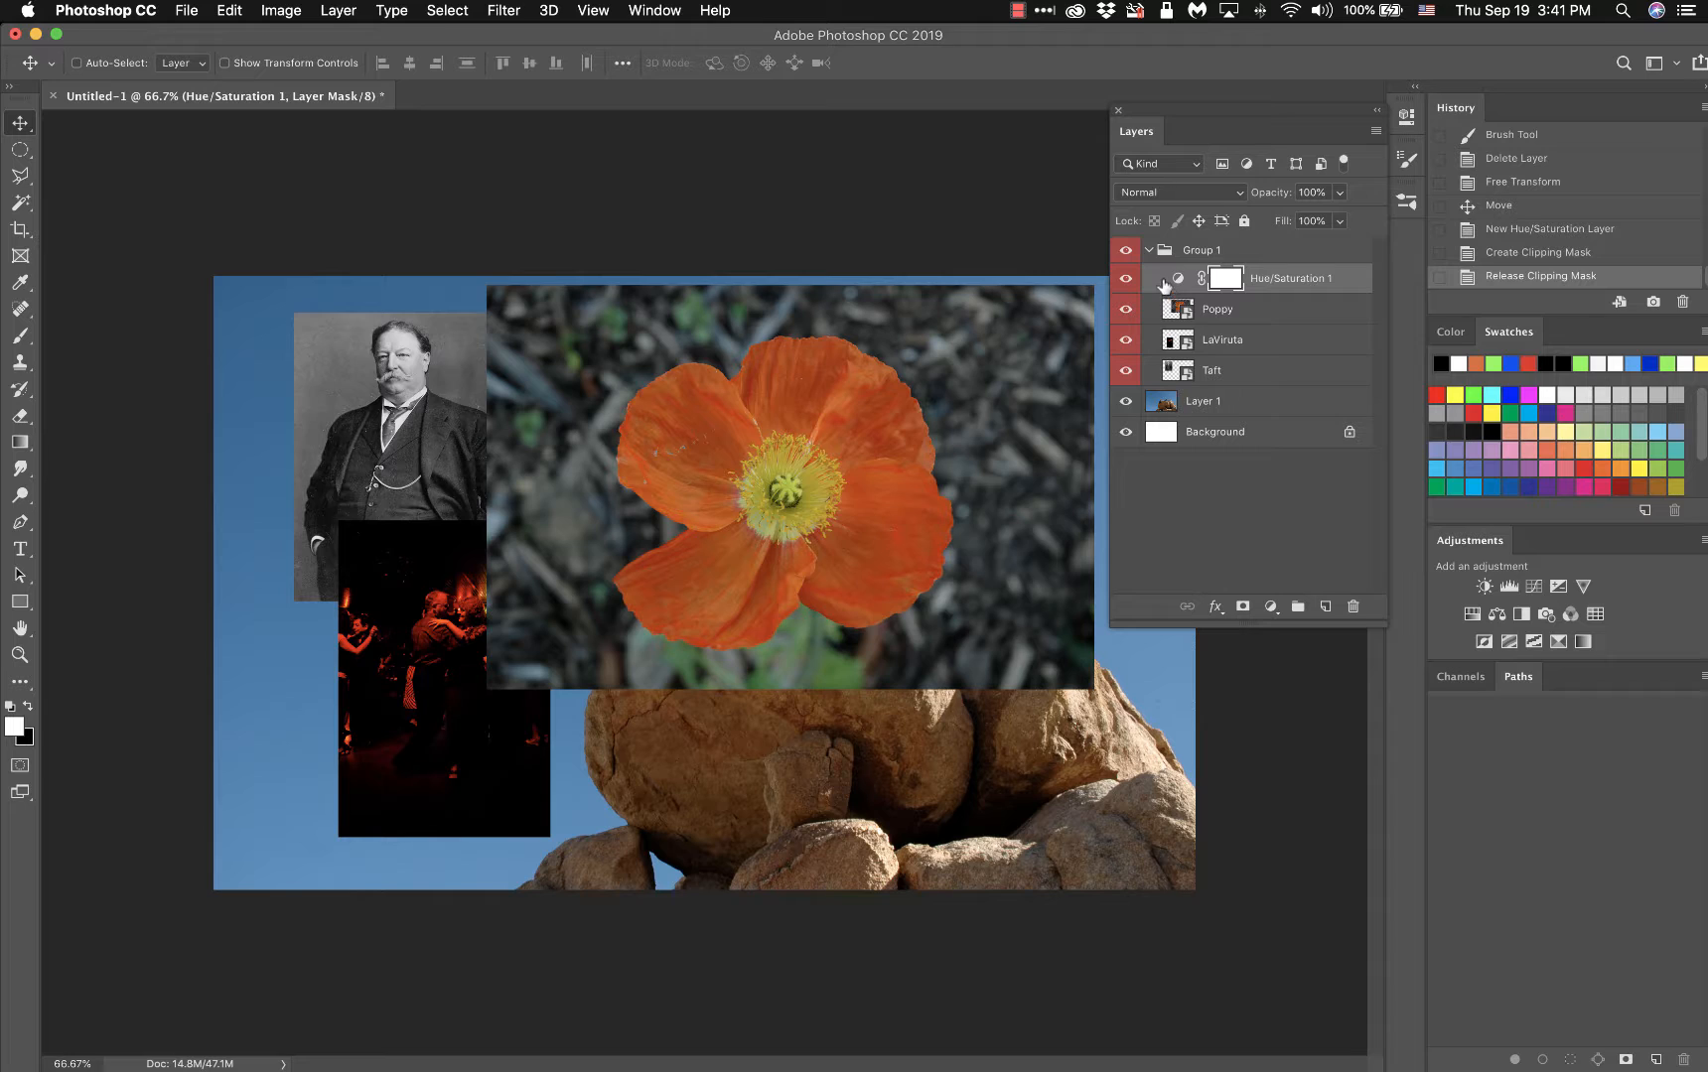
left_click(1407, 117)
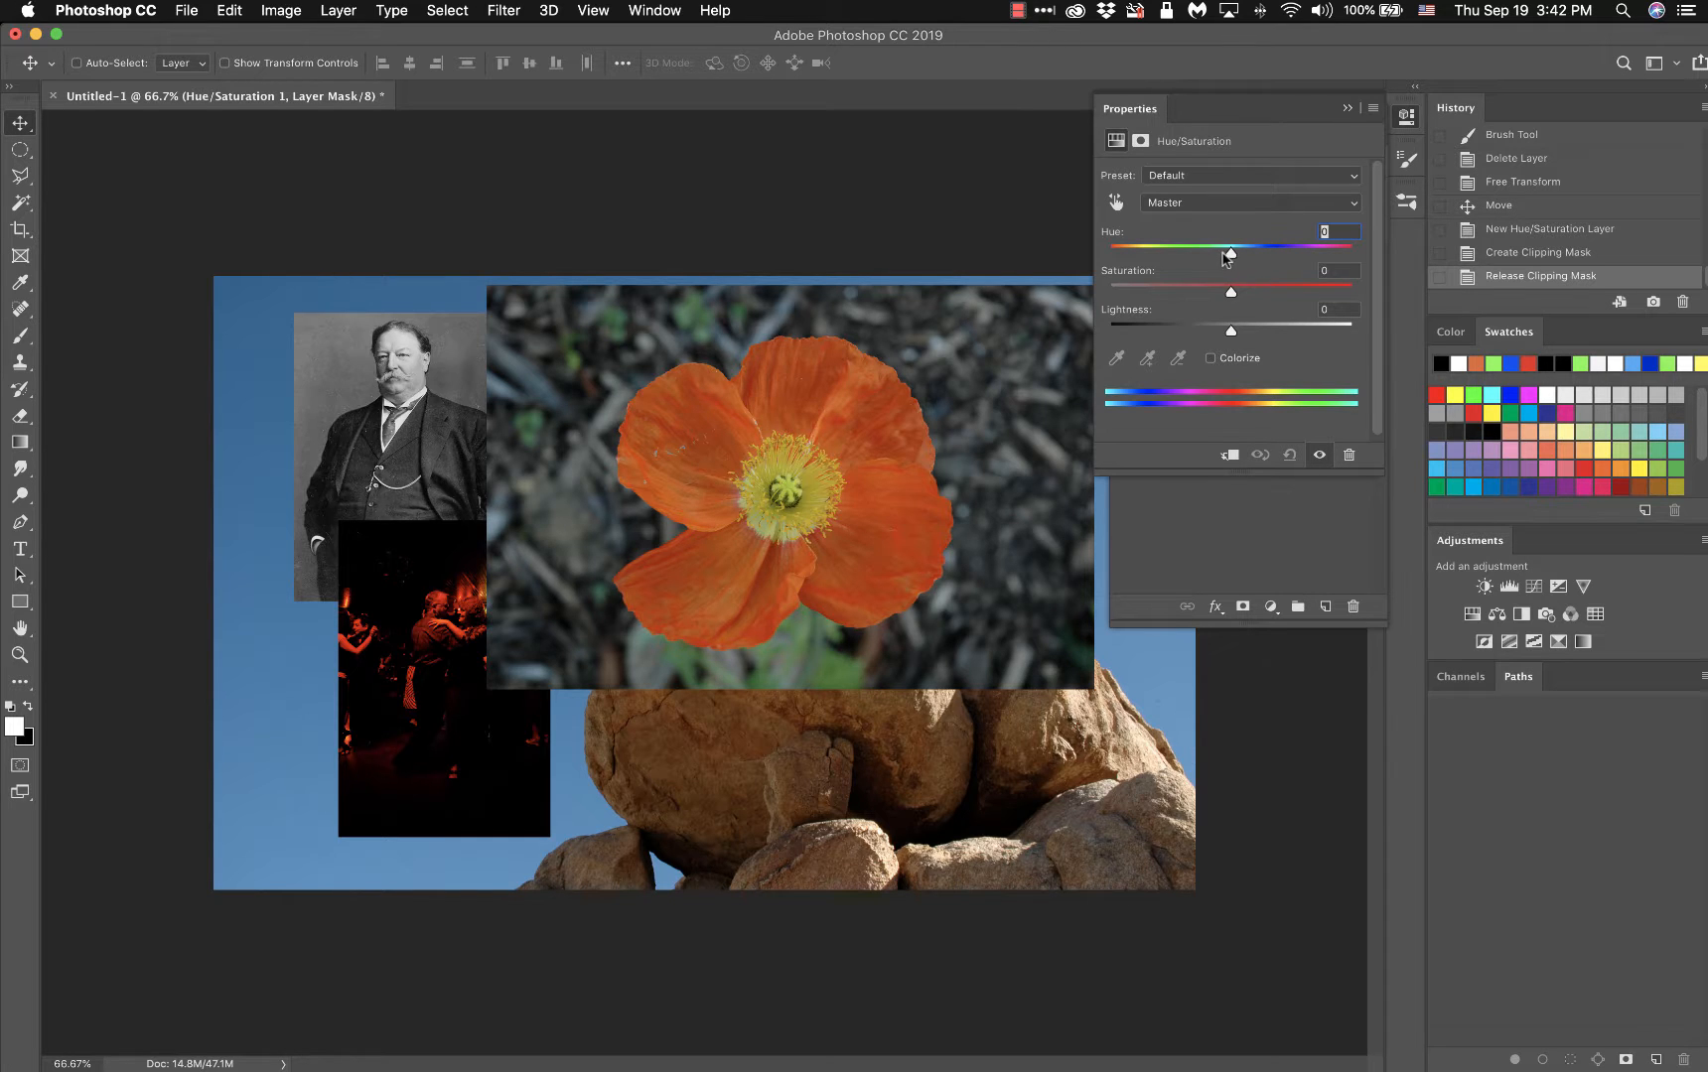
left_click_drag(1233, 255, 1166, 255)
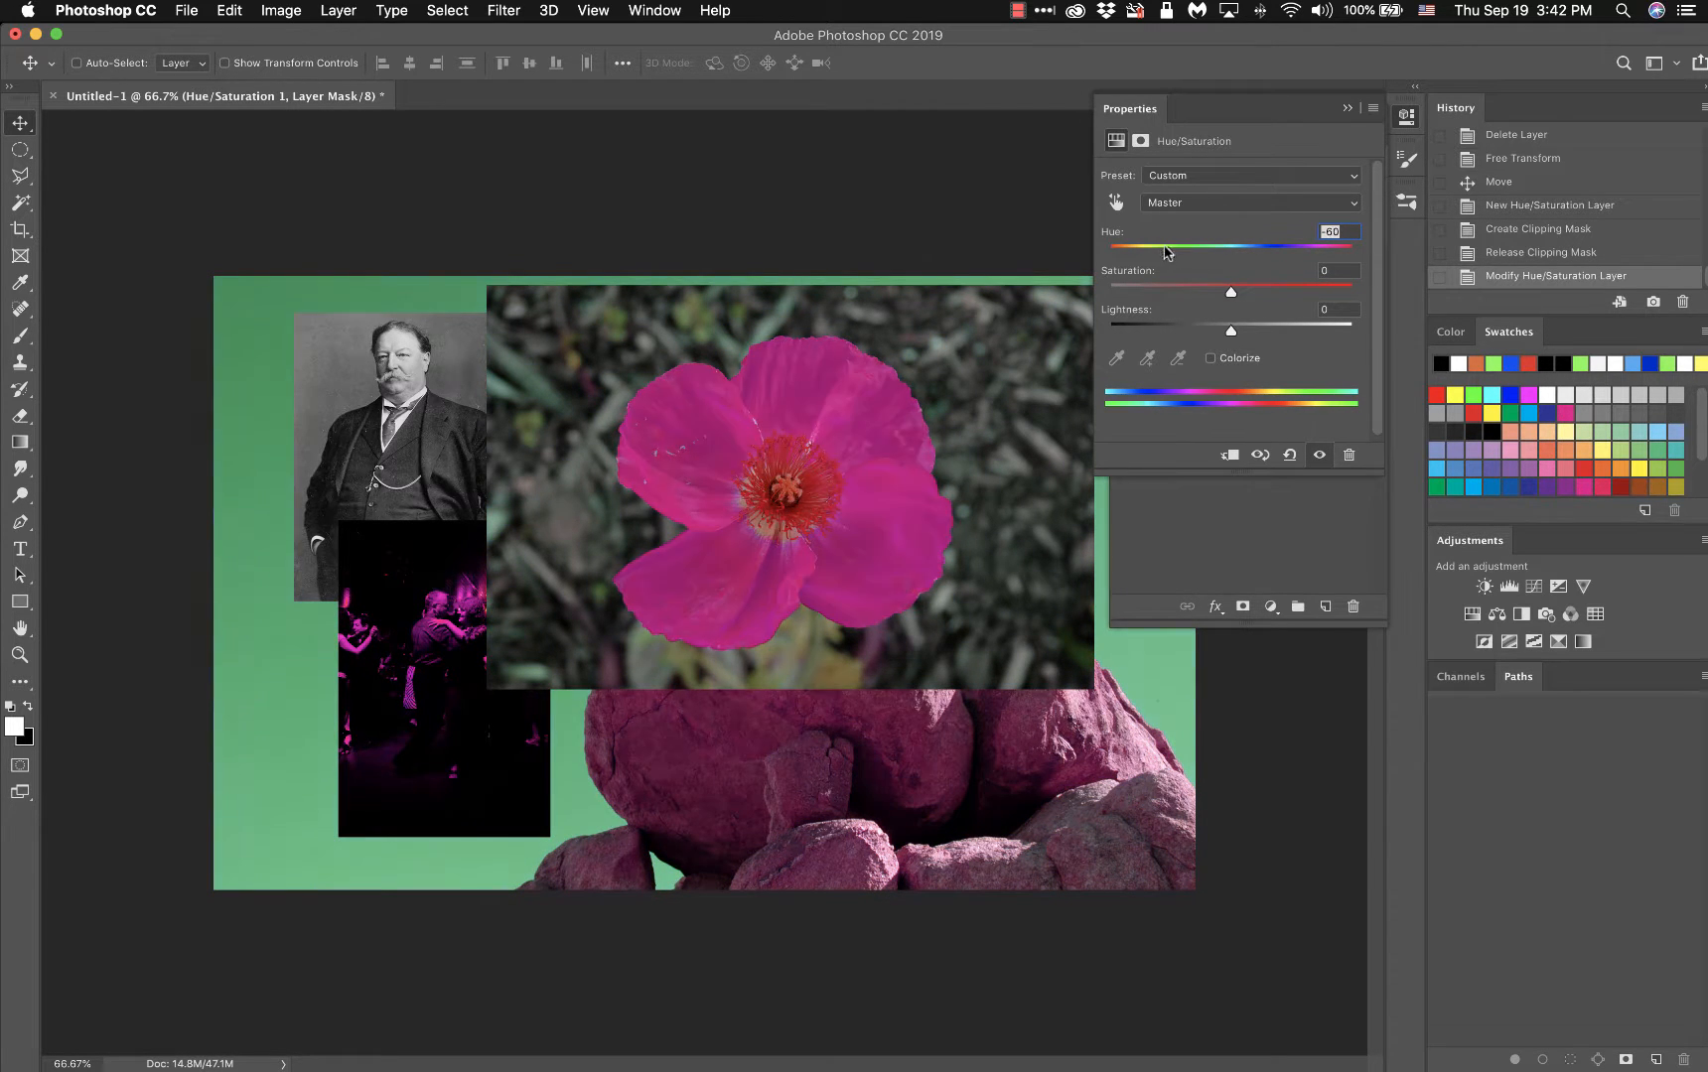
left_click(1348, 108)
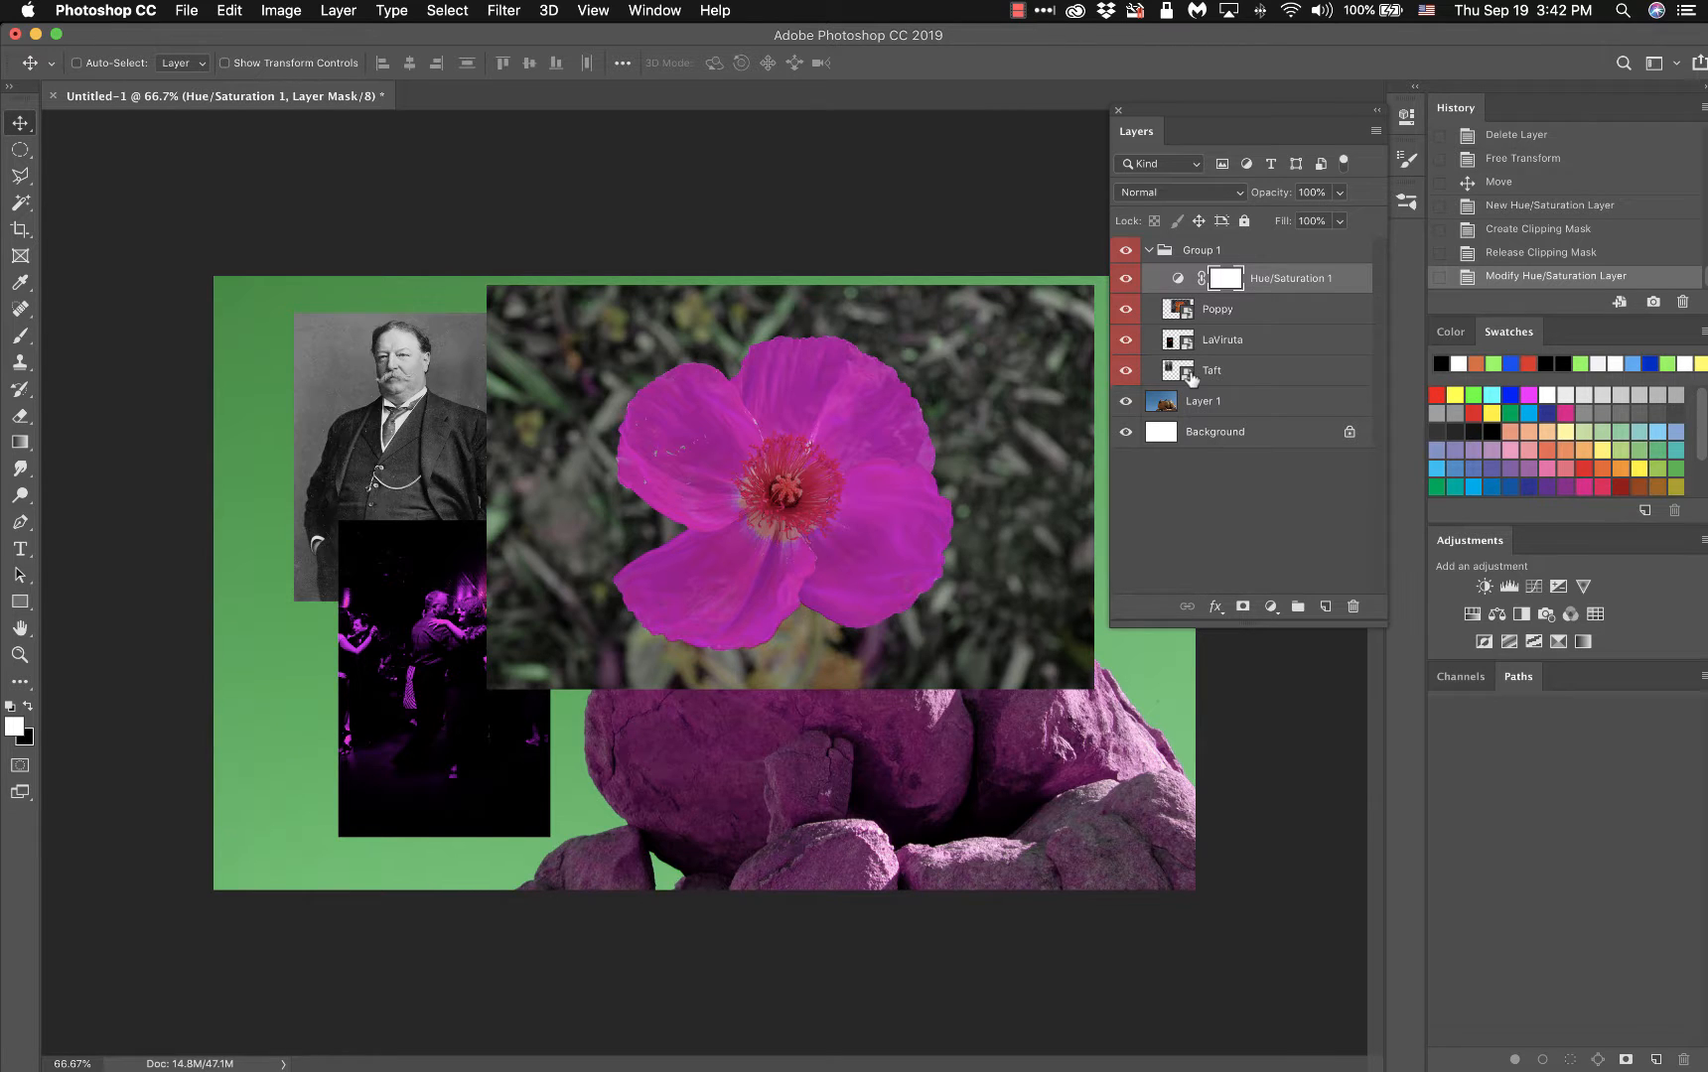
- Delete the Hue/Saturation 1 layer above Poppy and add a new Hue/Saturation adjustment directly above the LaViruta layer
left_click_drag(1231, 285, 1353, 607)
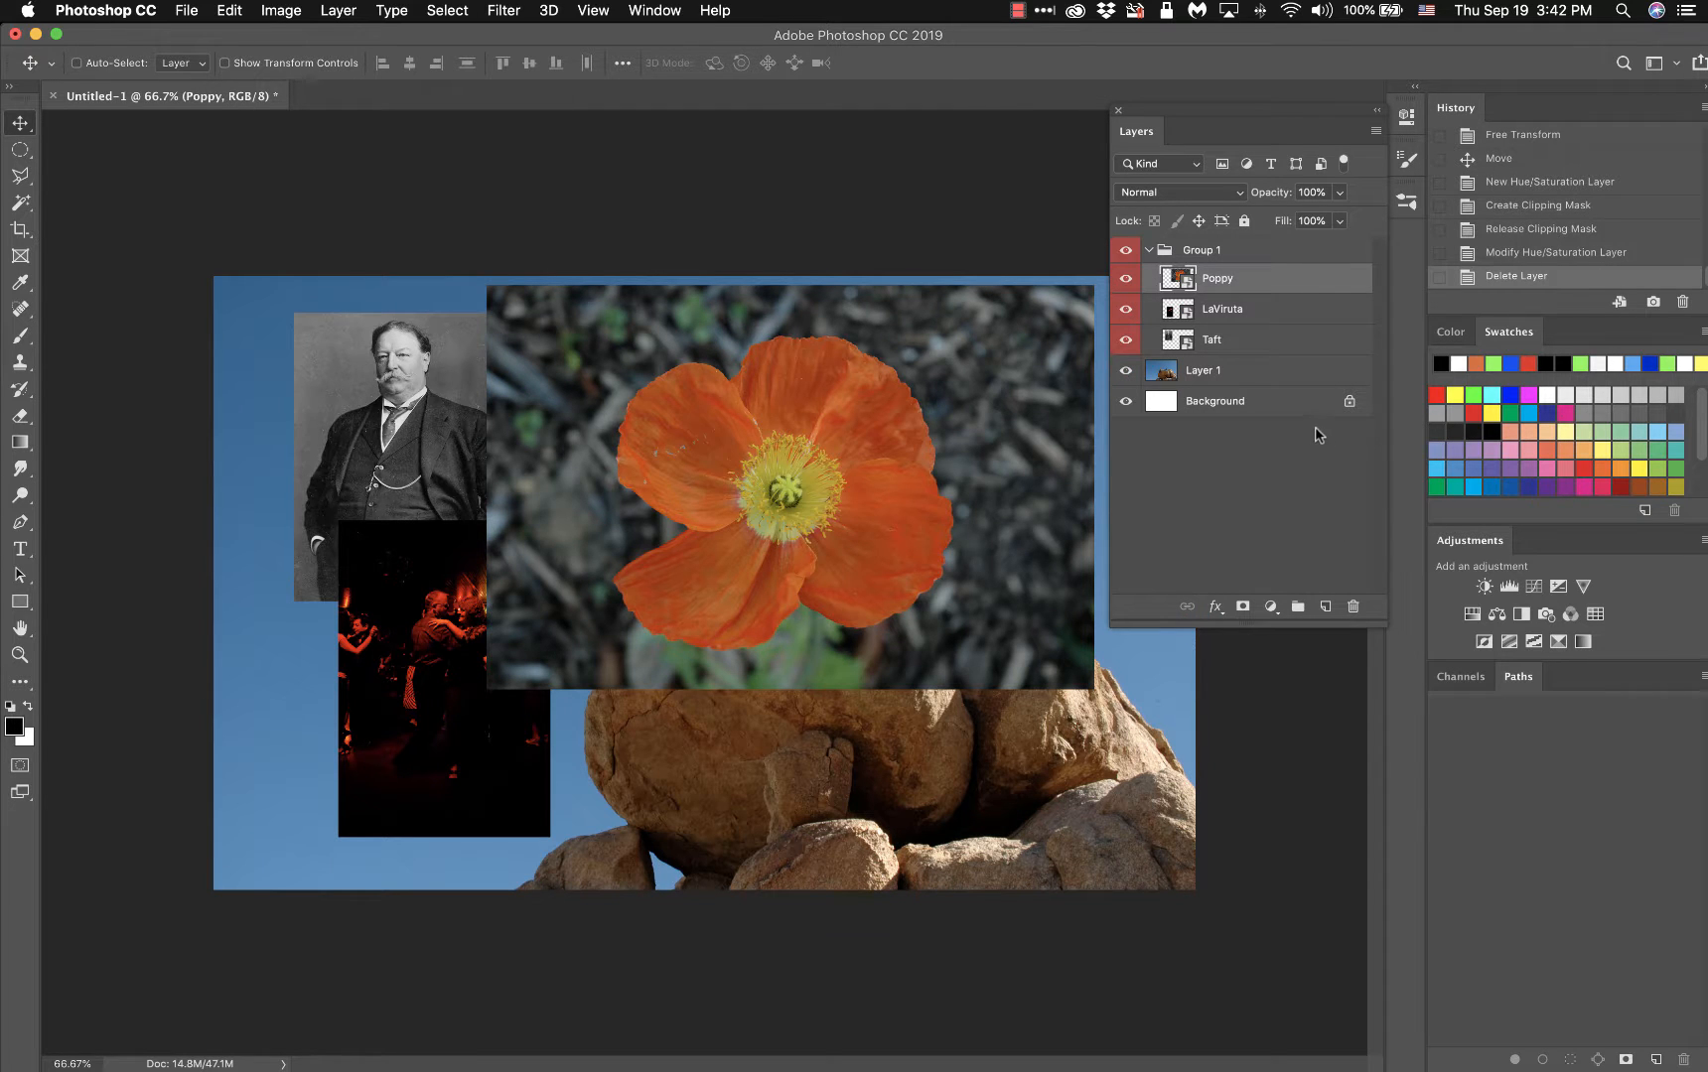
left_click(1260, 316)
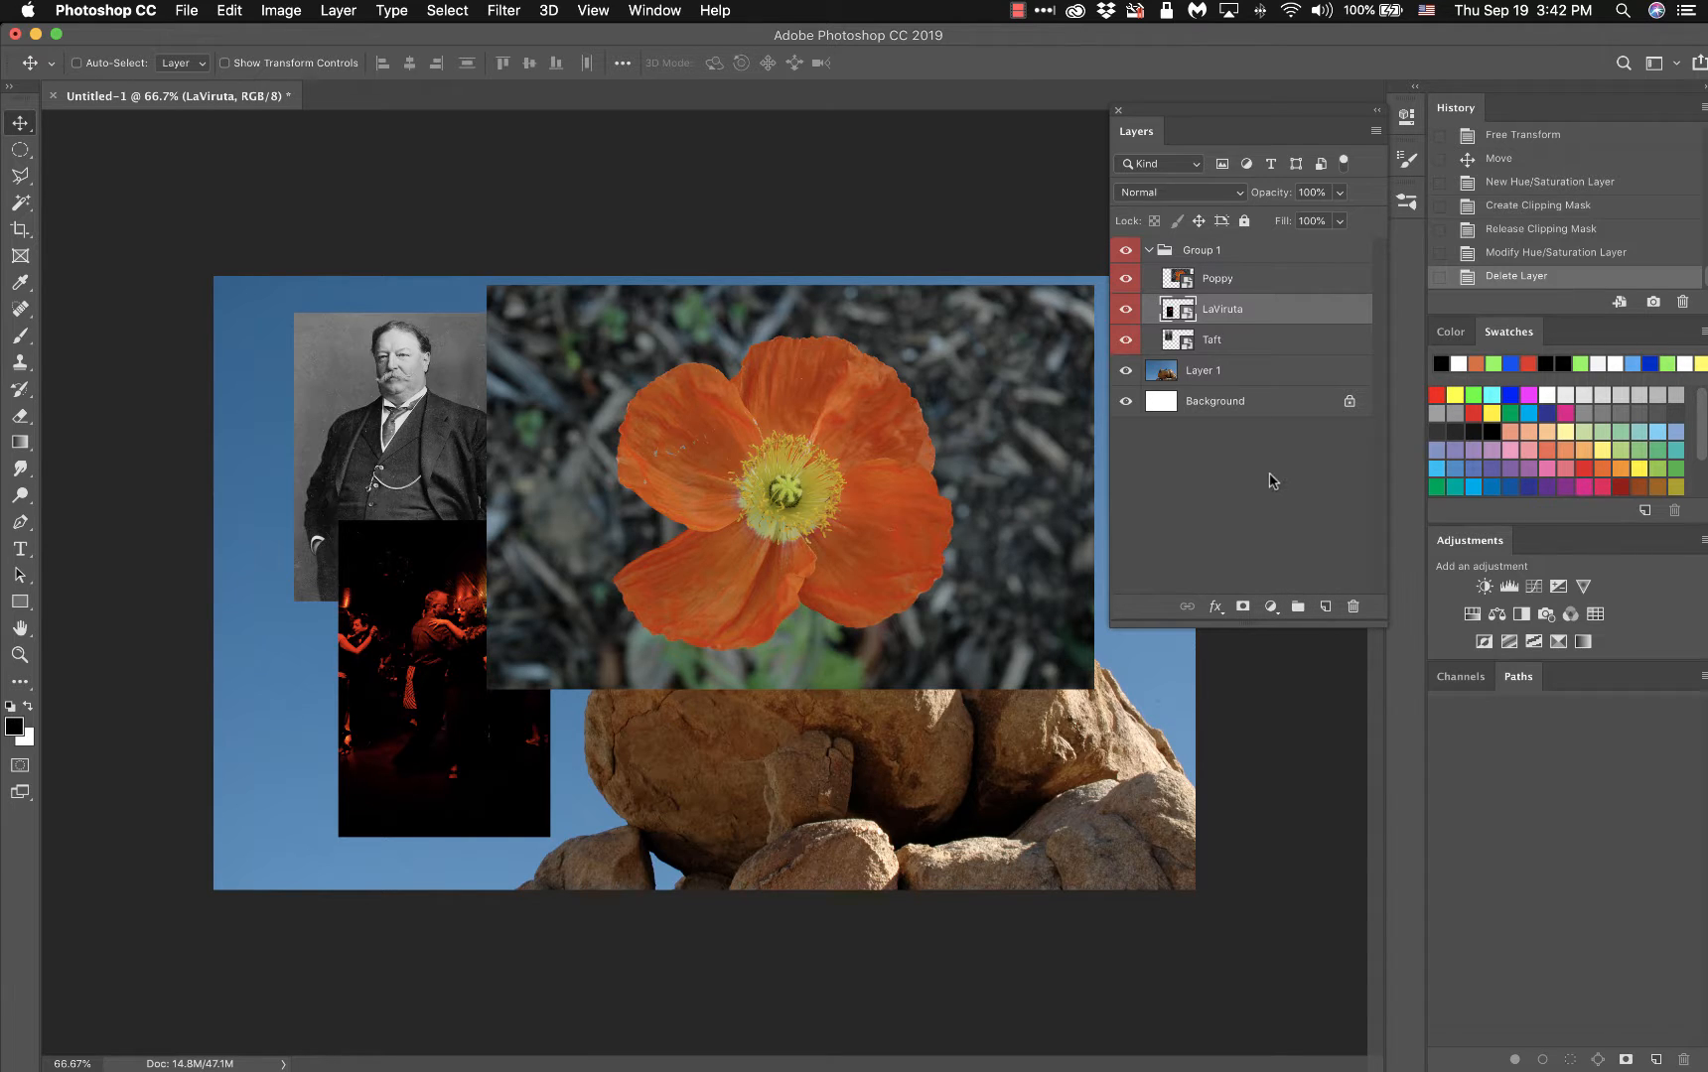
left_click(1270, 607)
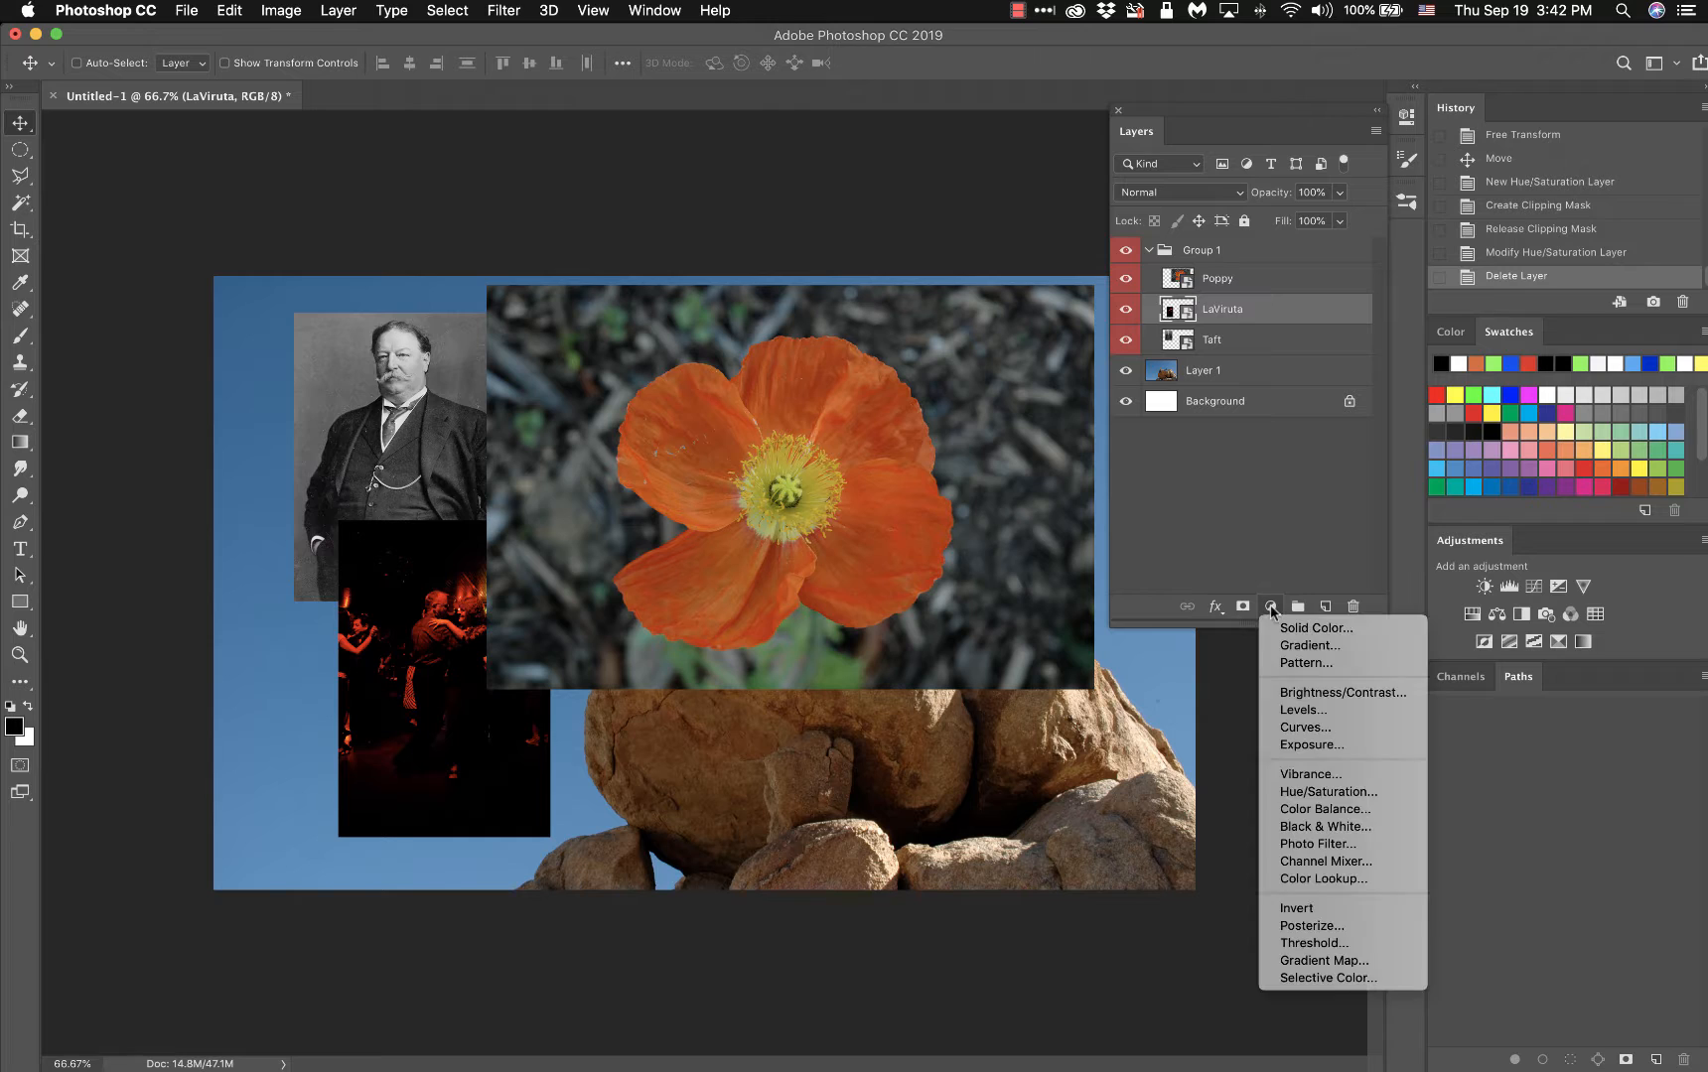
left_click(1308, 792)
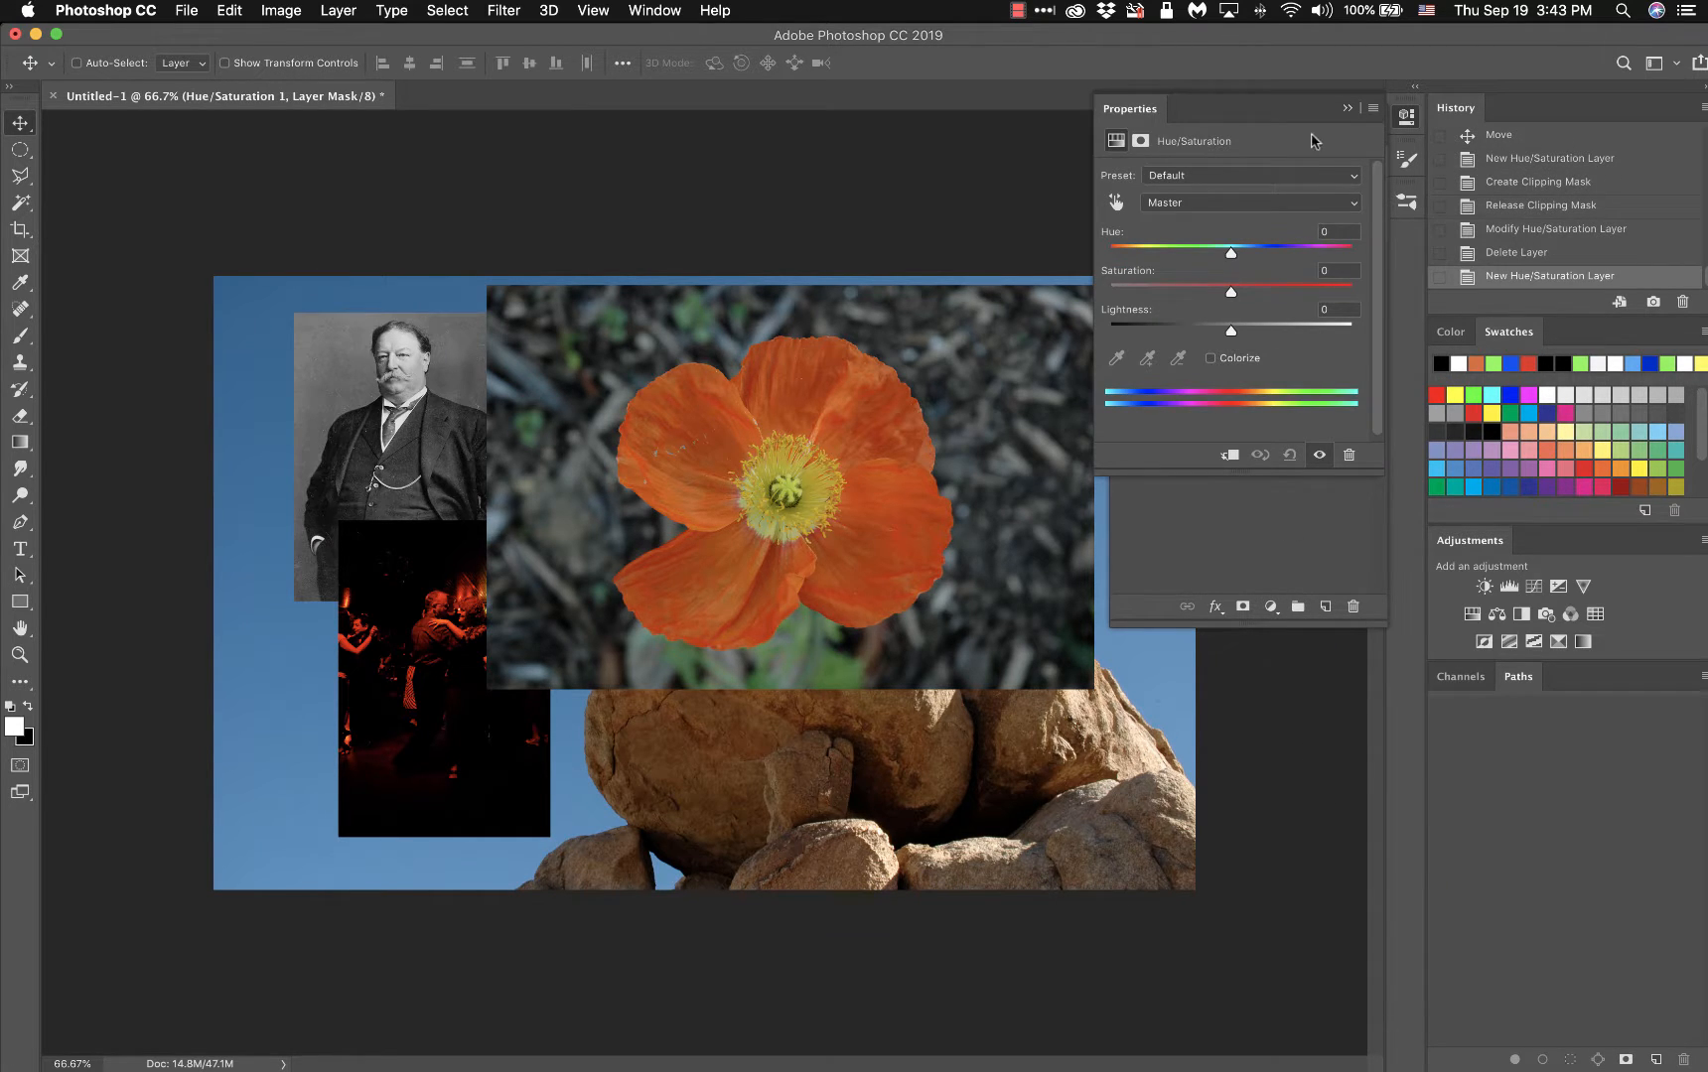
left_click(1348, 107)
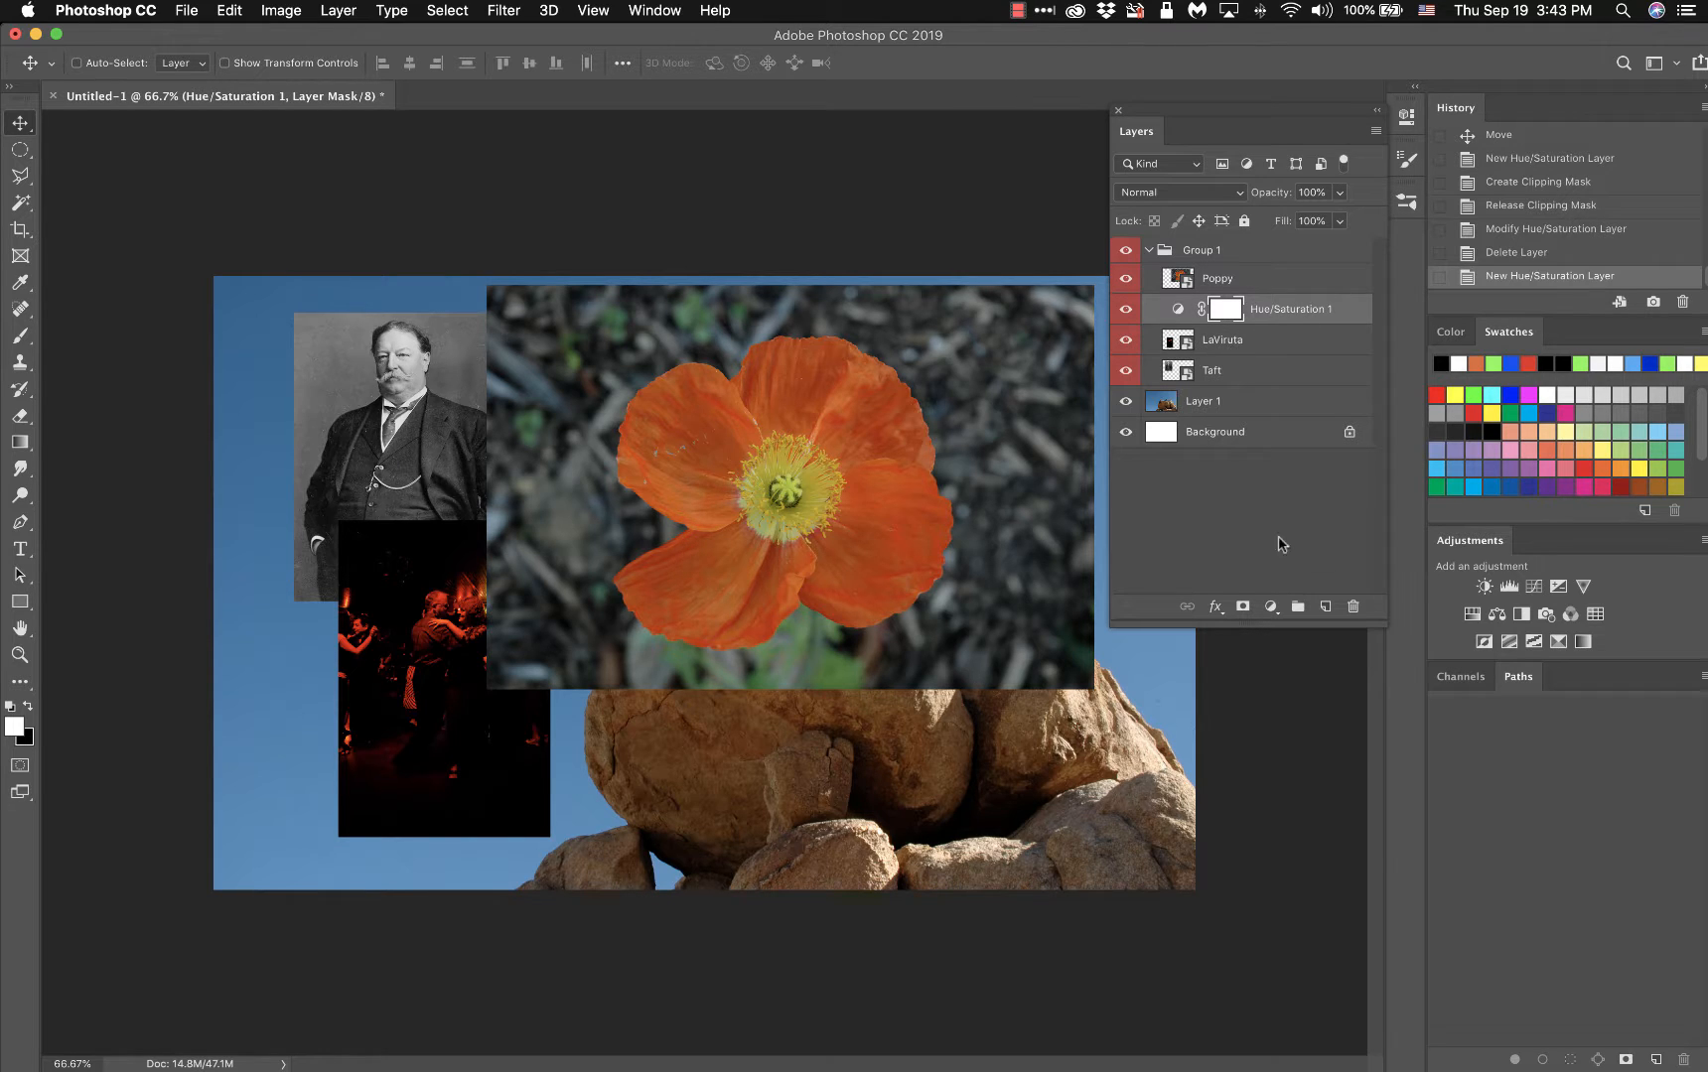
- Shift the hue of the unclipped adjustment above LaViruta to -18, then return it to 0
left_click(1271, 605)
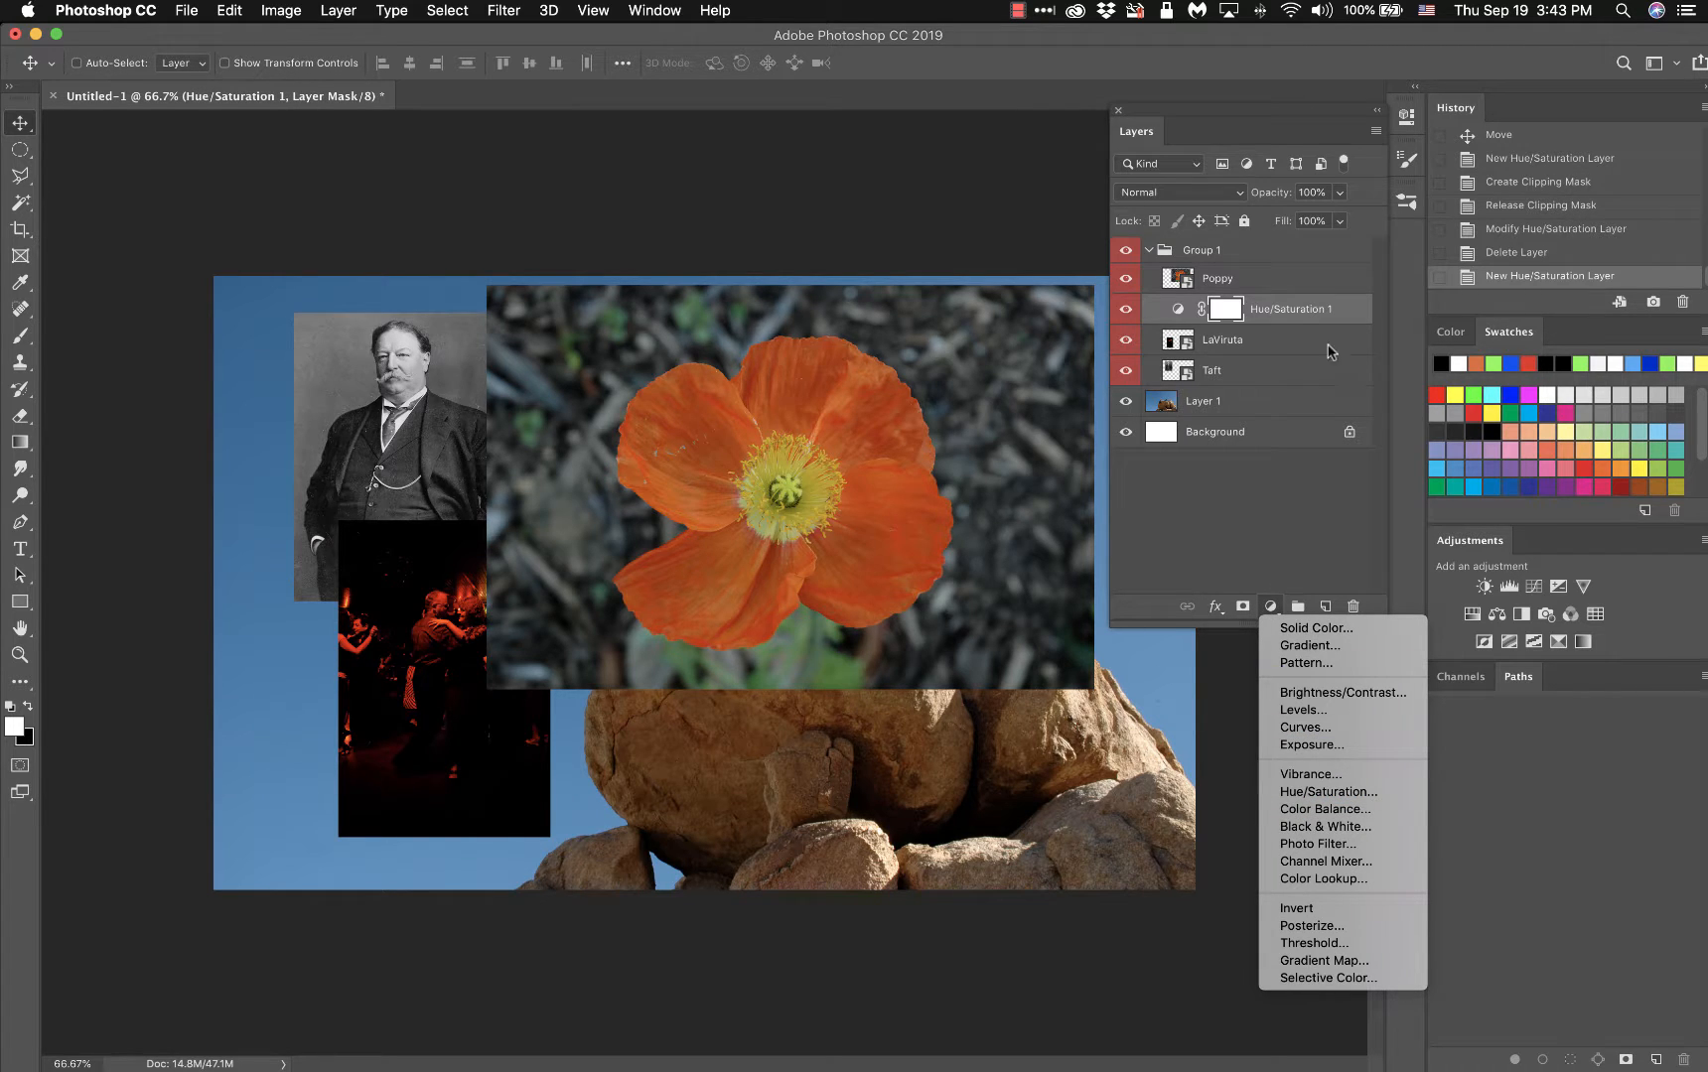
left_click(1296, 311)
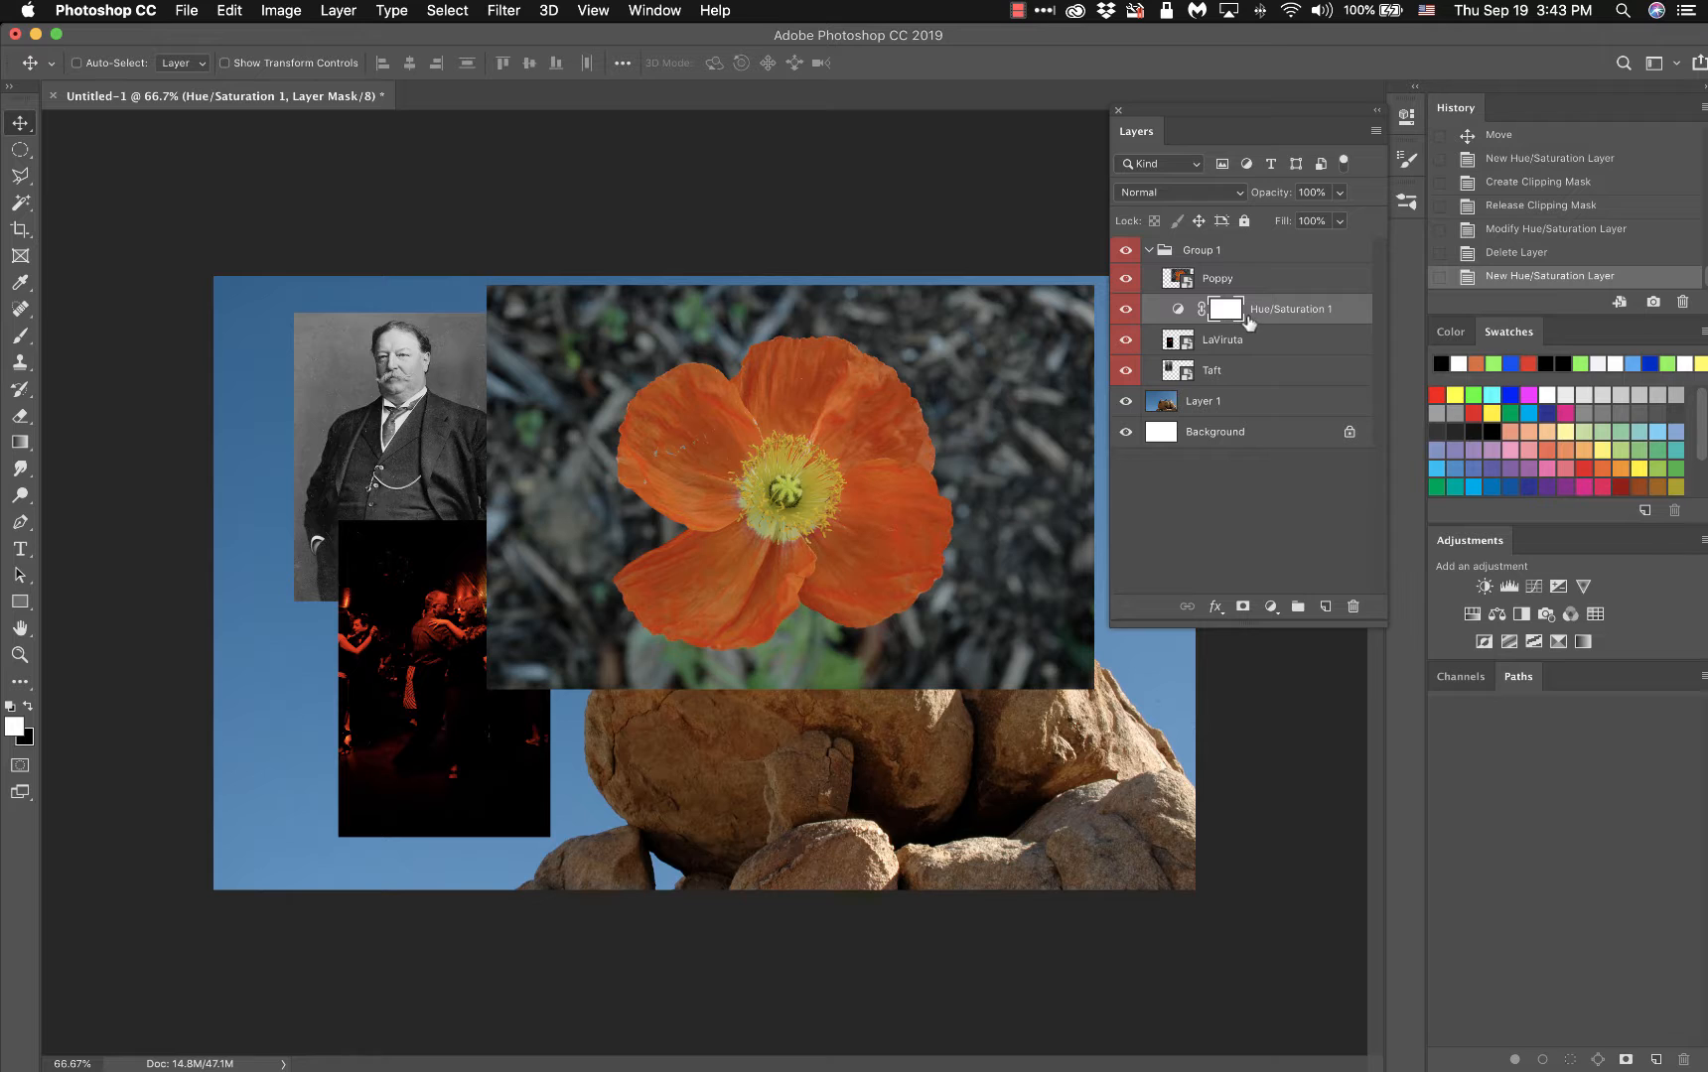
left_click(1407, 117)
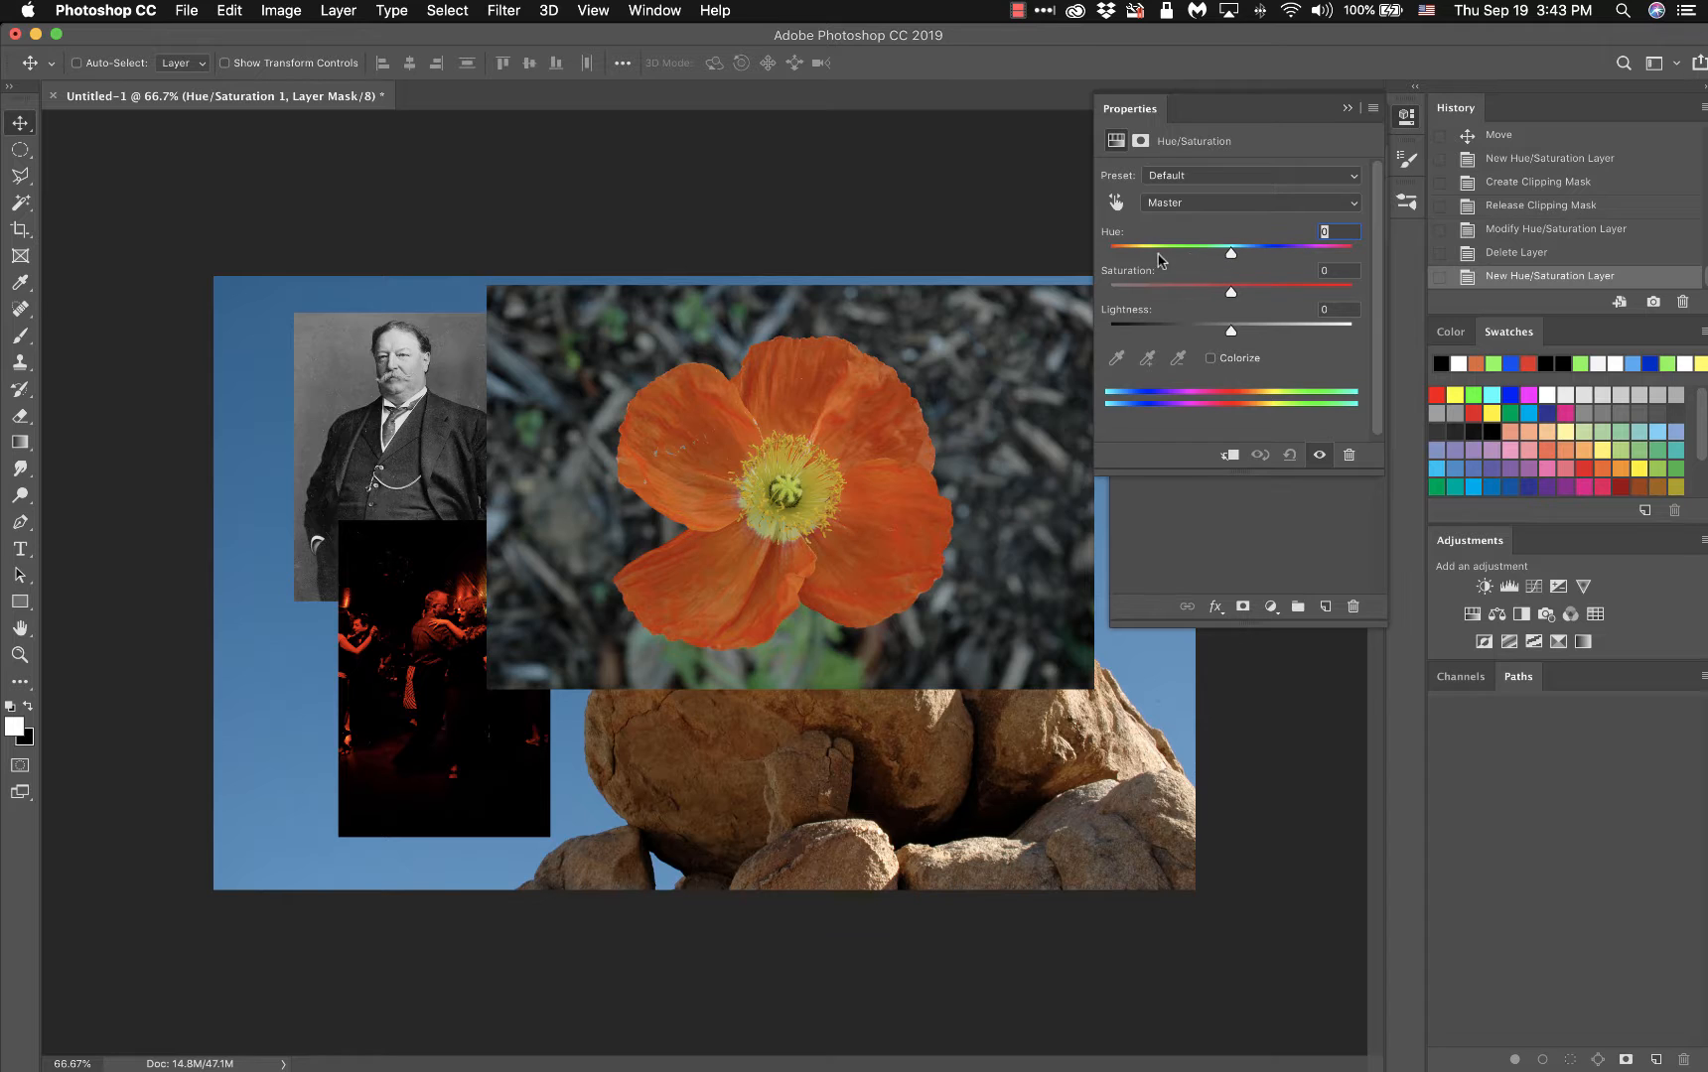
left_click(1348, 108)
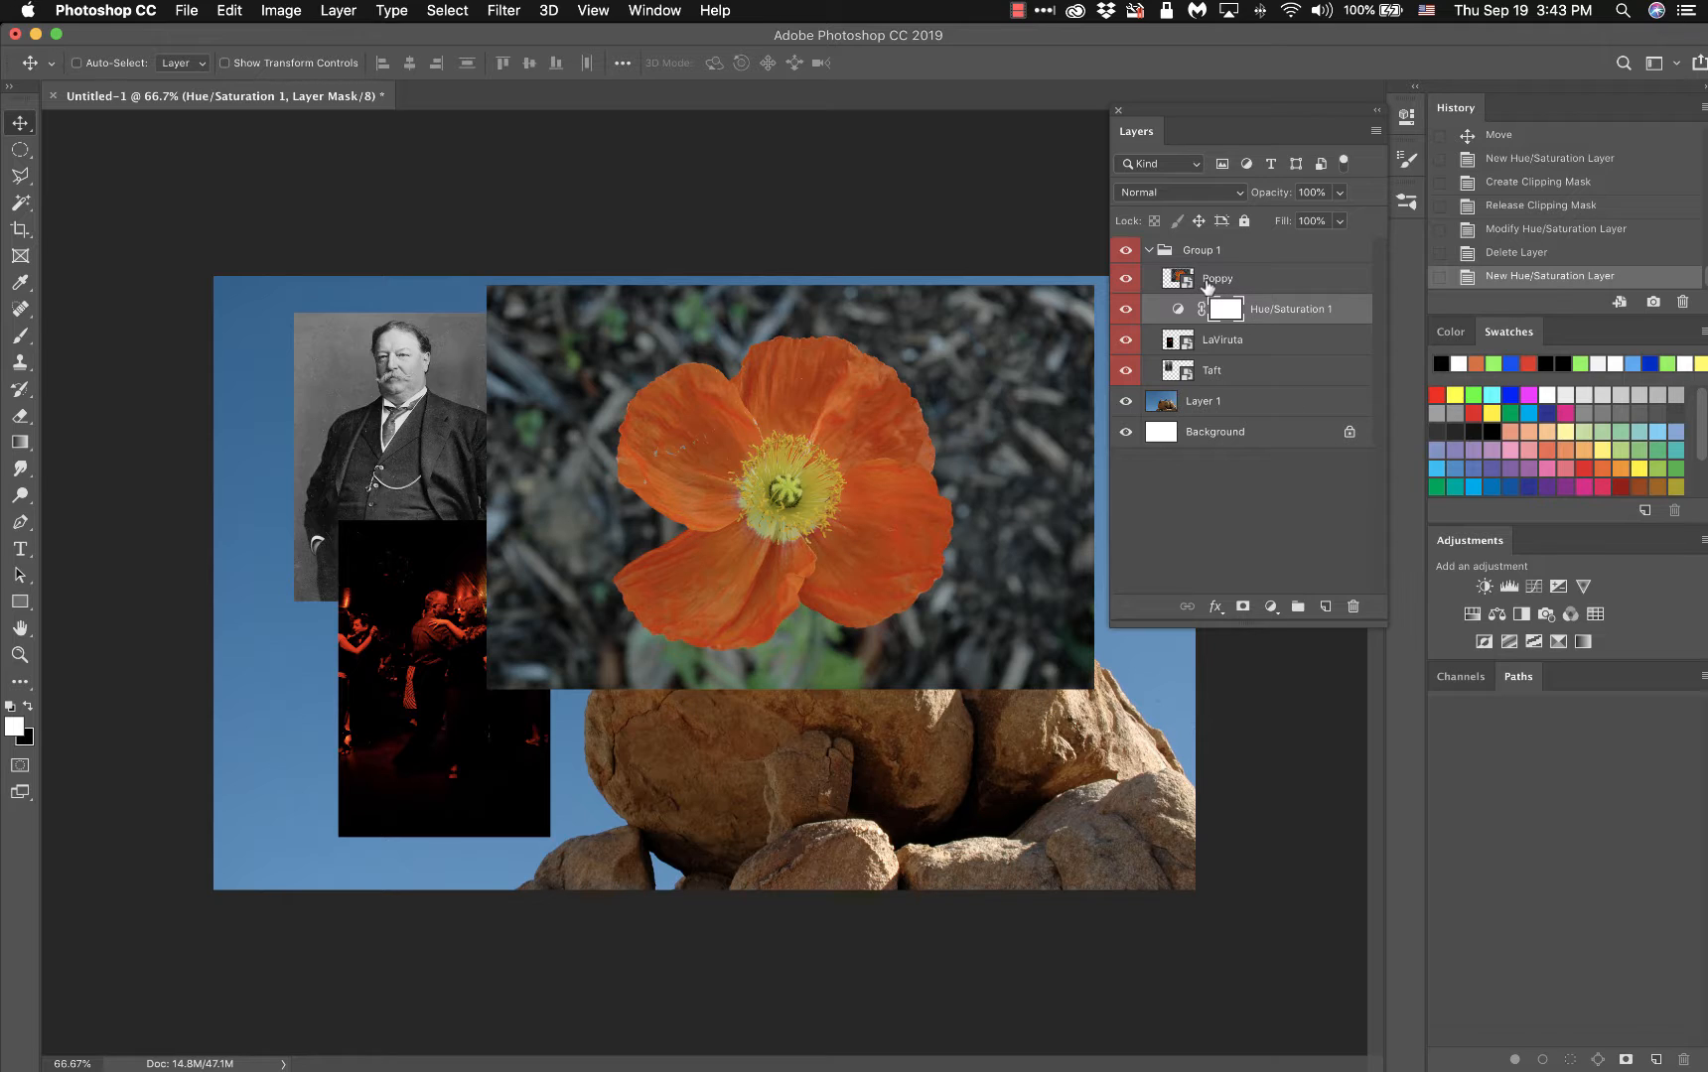
left_click(1406, 115)
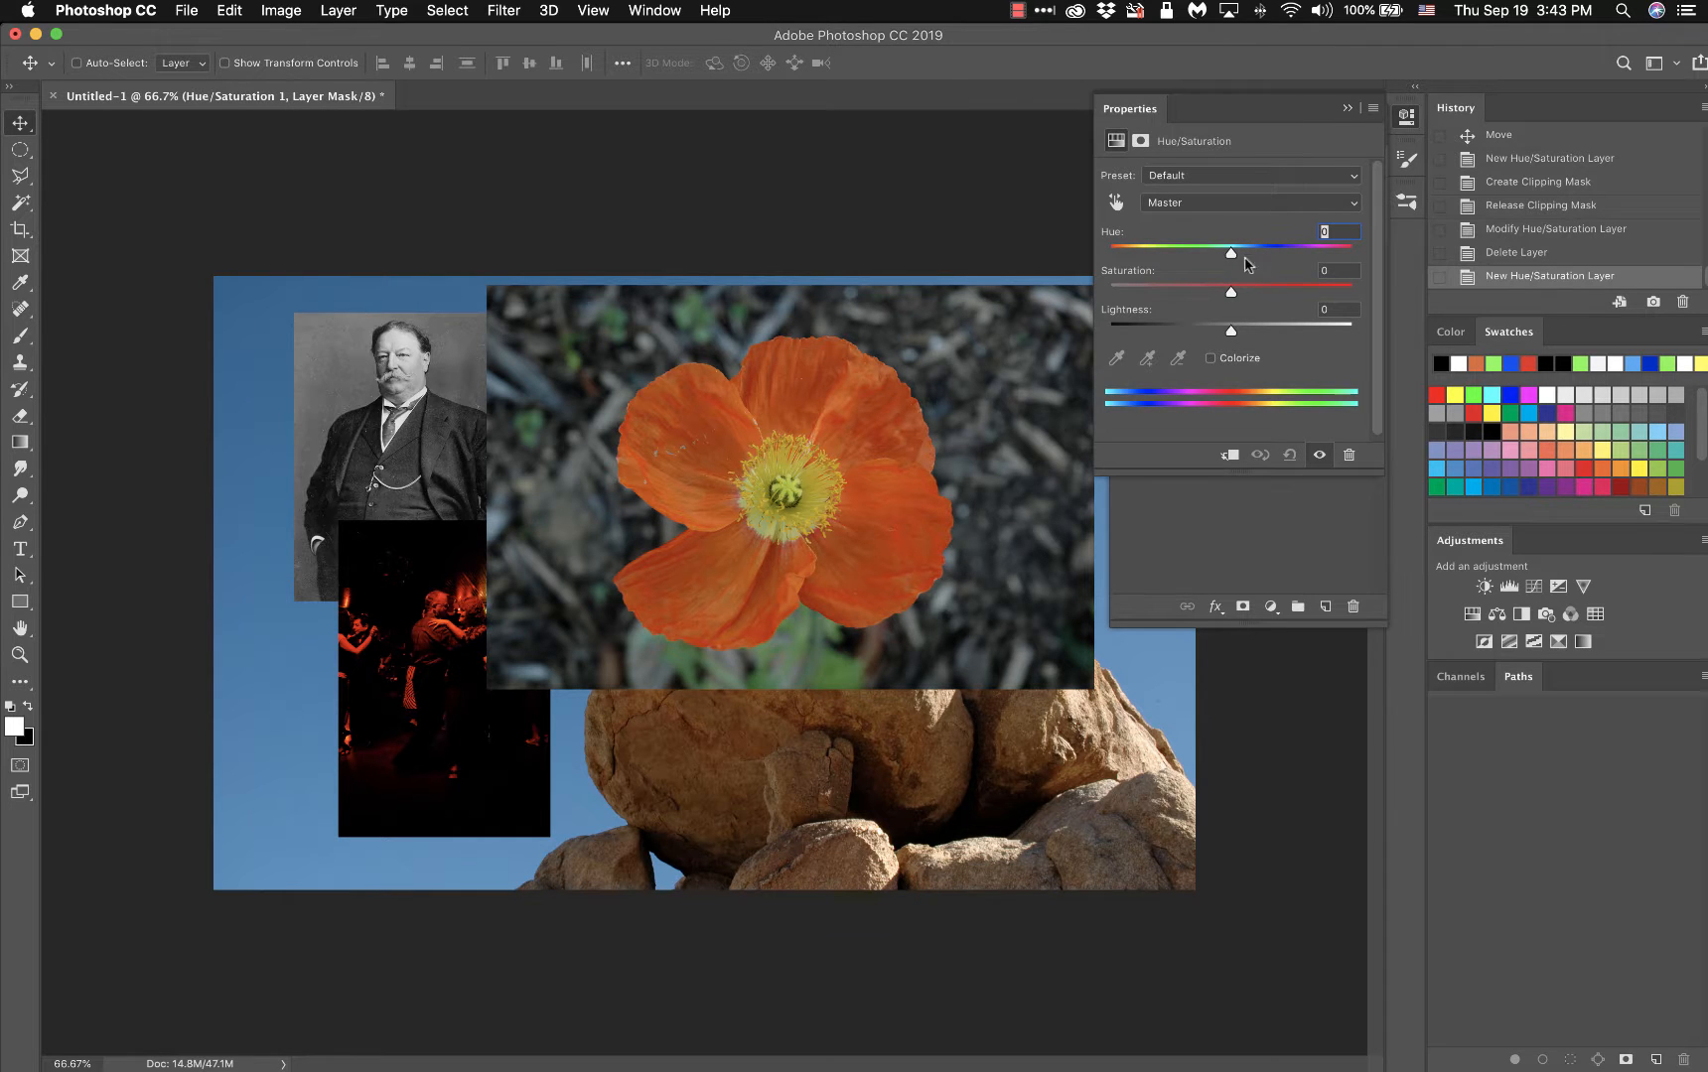
mouse_move(1231, 260)
left_mouse_down()
mouse_move(1132, 261)
mouse_move(1325, 269)
mouse_move(1177, 266)
mouse_move(1214, 266)
left_mouse_up()
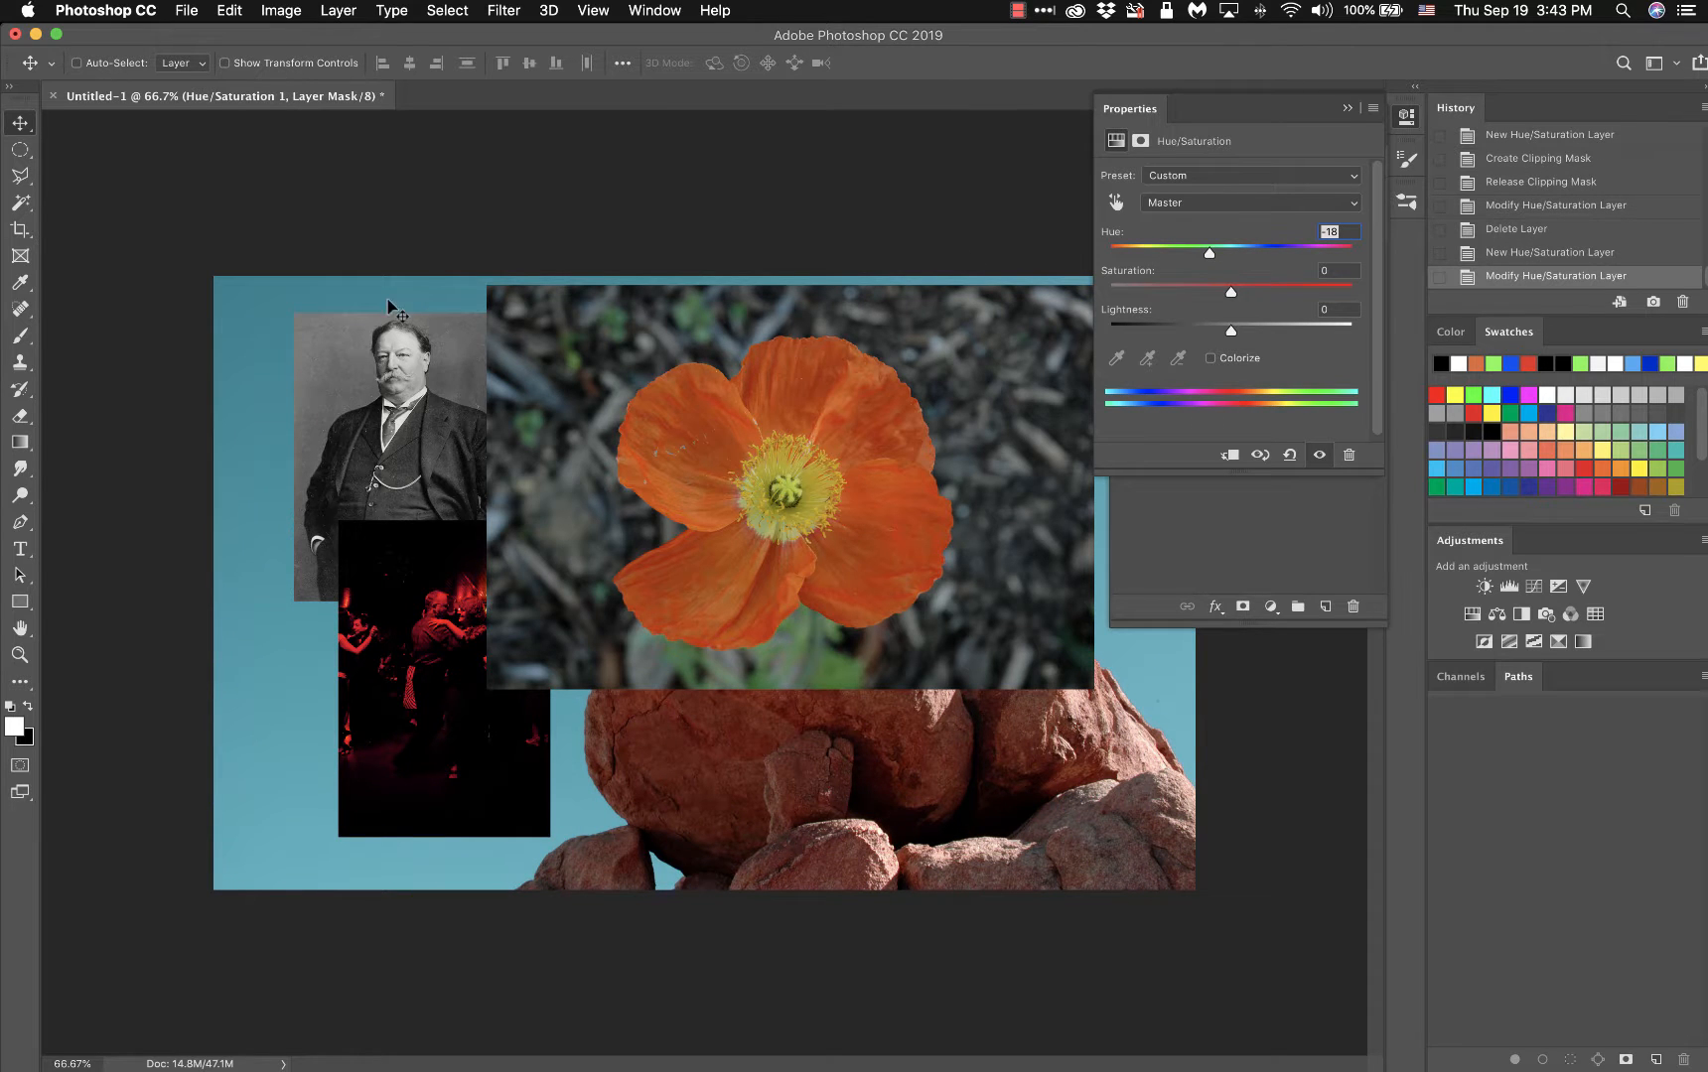
left_click_drag(1212, 260, 1232, 254)
left_click(1348, 108)
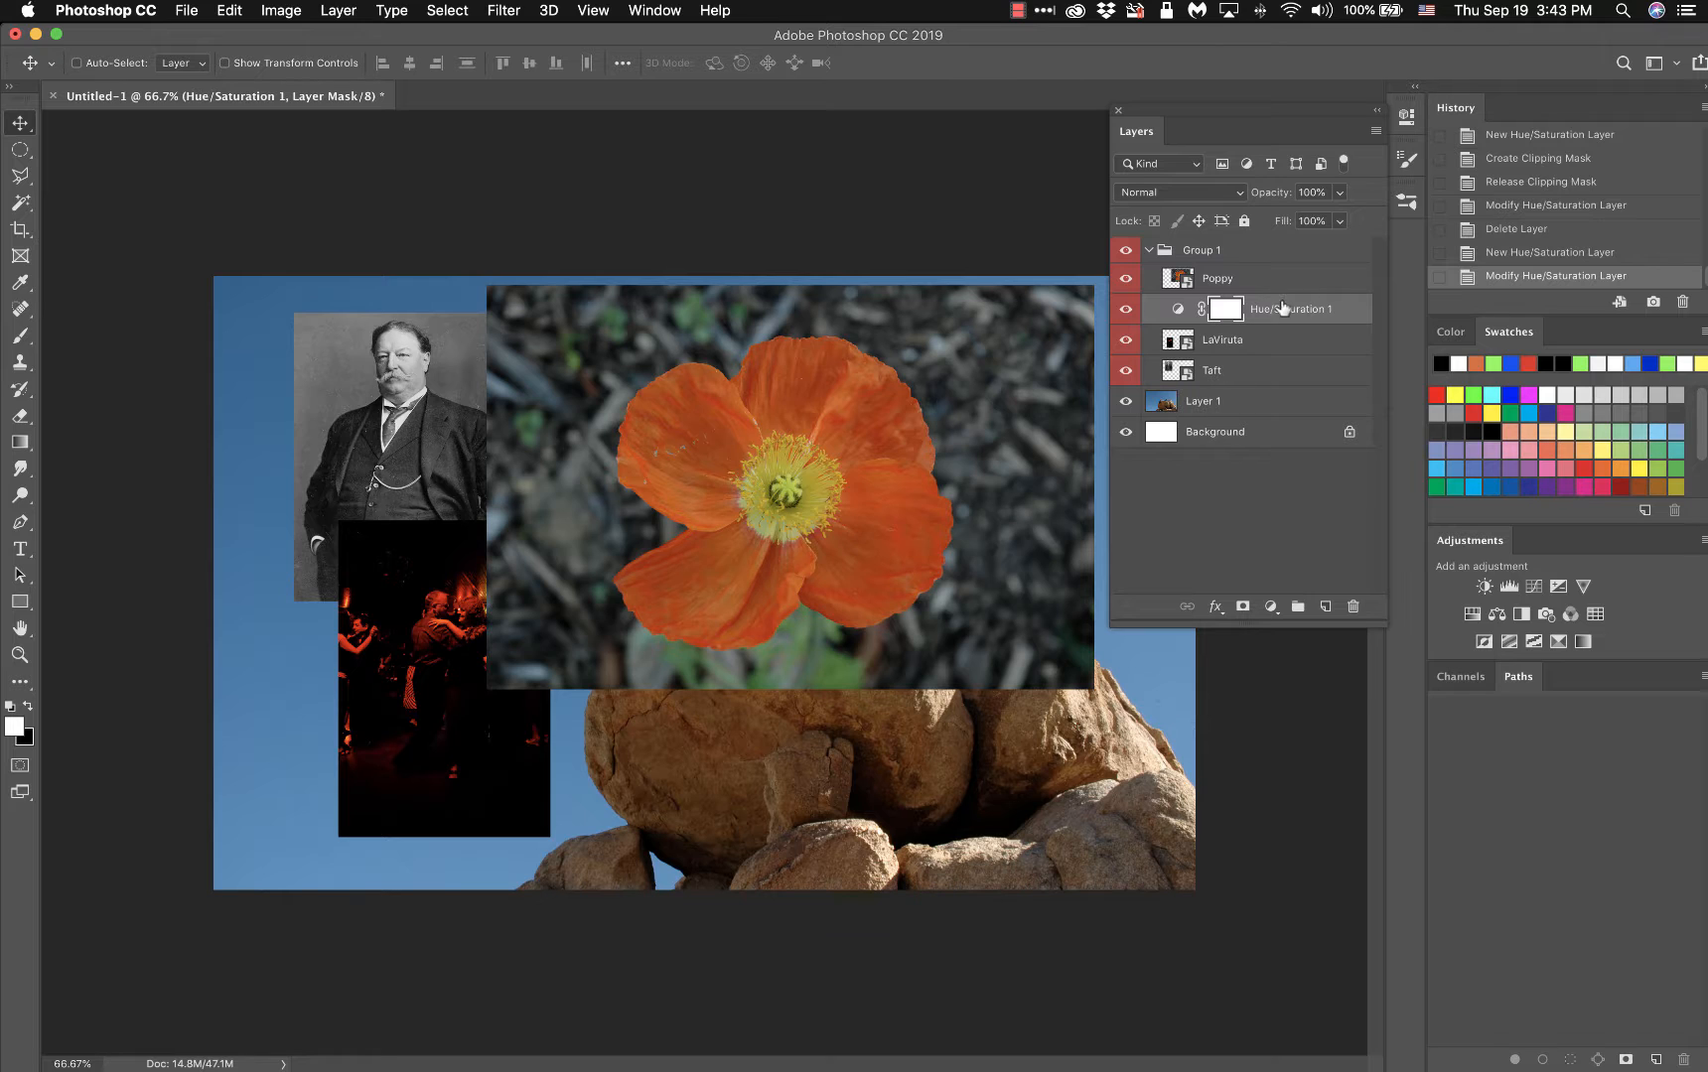
- Clip the Hue/Saturation 1 adjustment to the LaViruta layer and set its hue to -1
left_click(1406, 116)
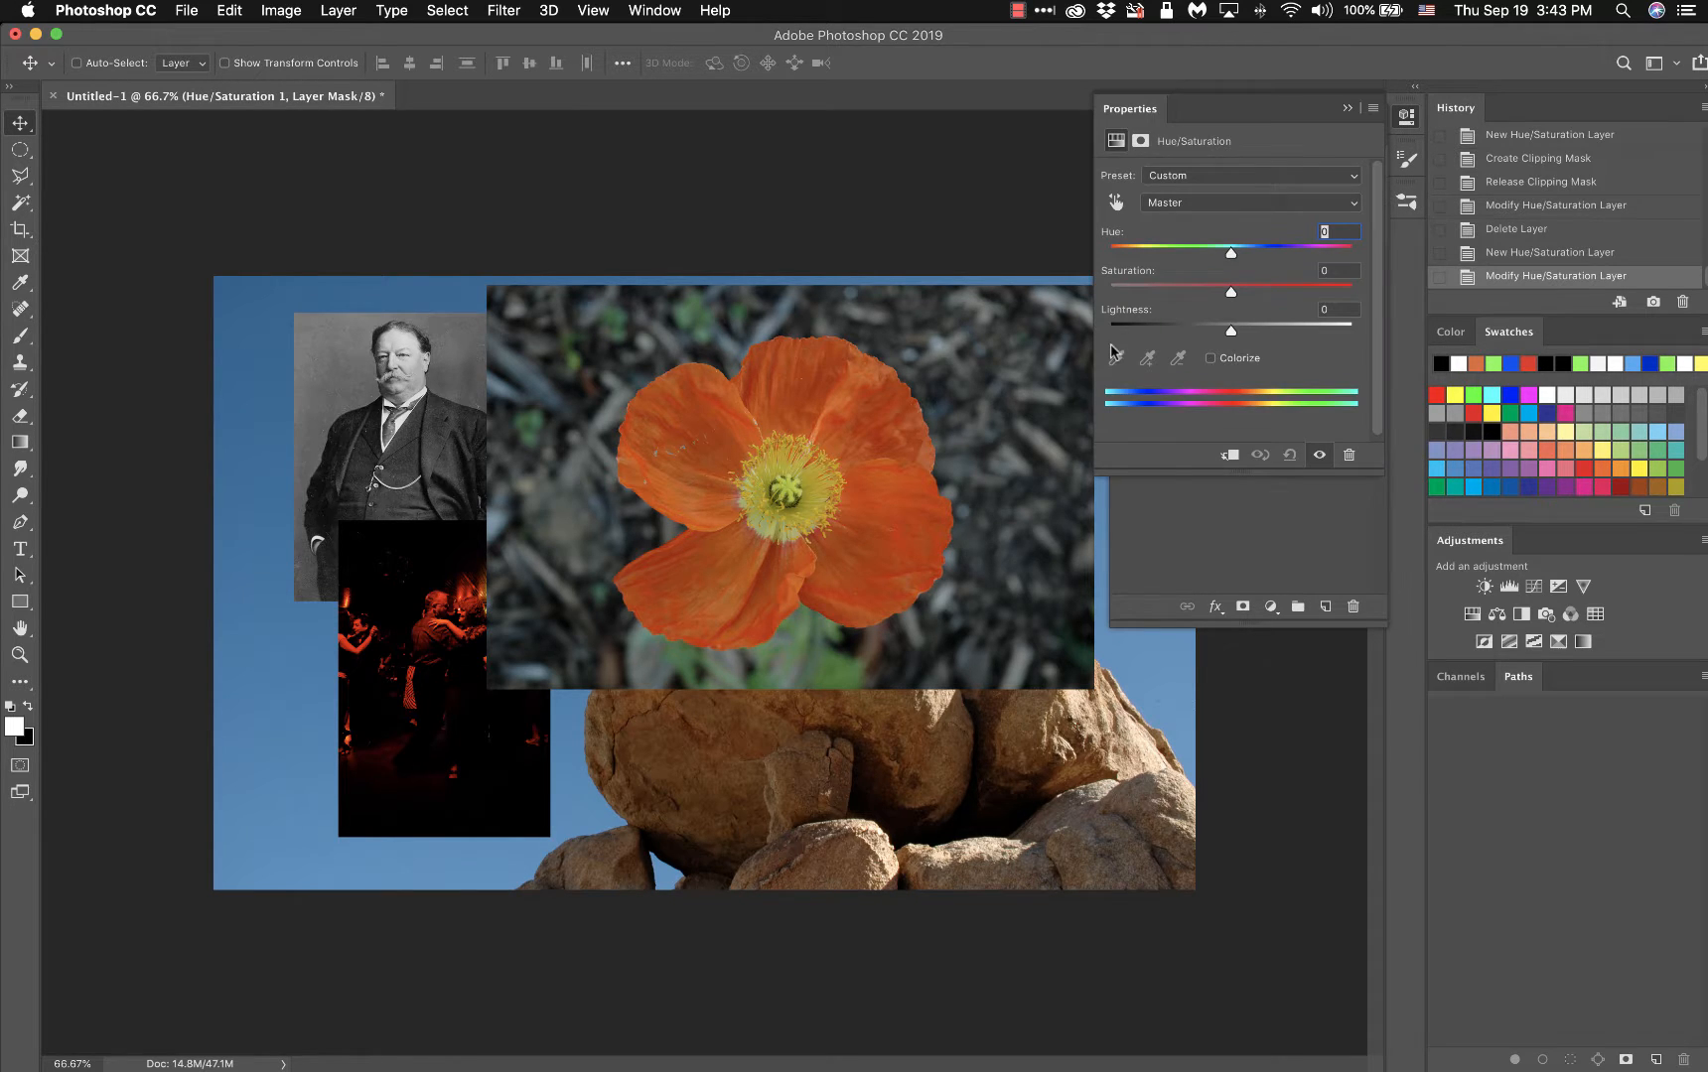
left_click(1229, 455)
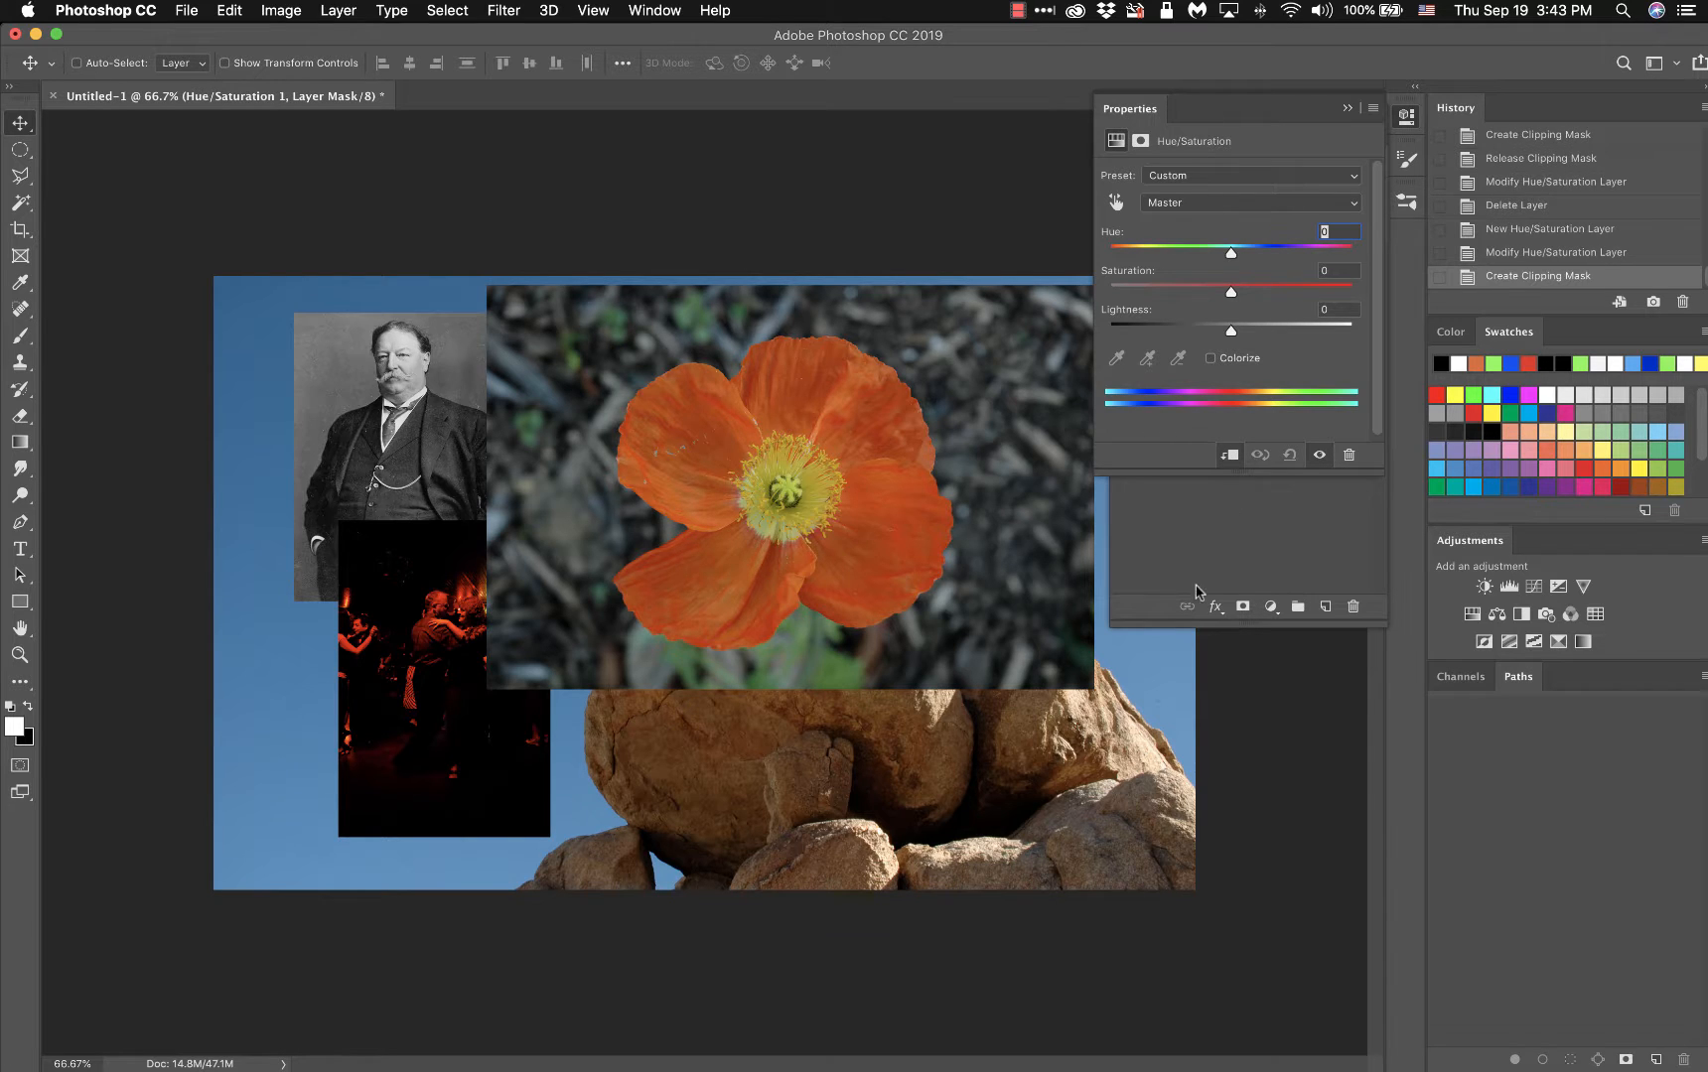
left_click(1348, 107)
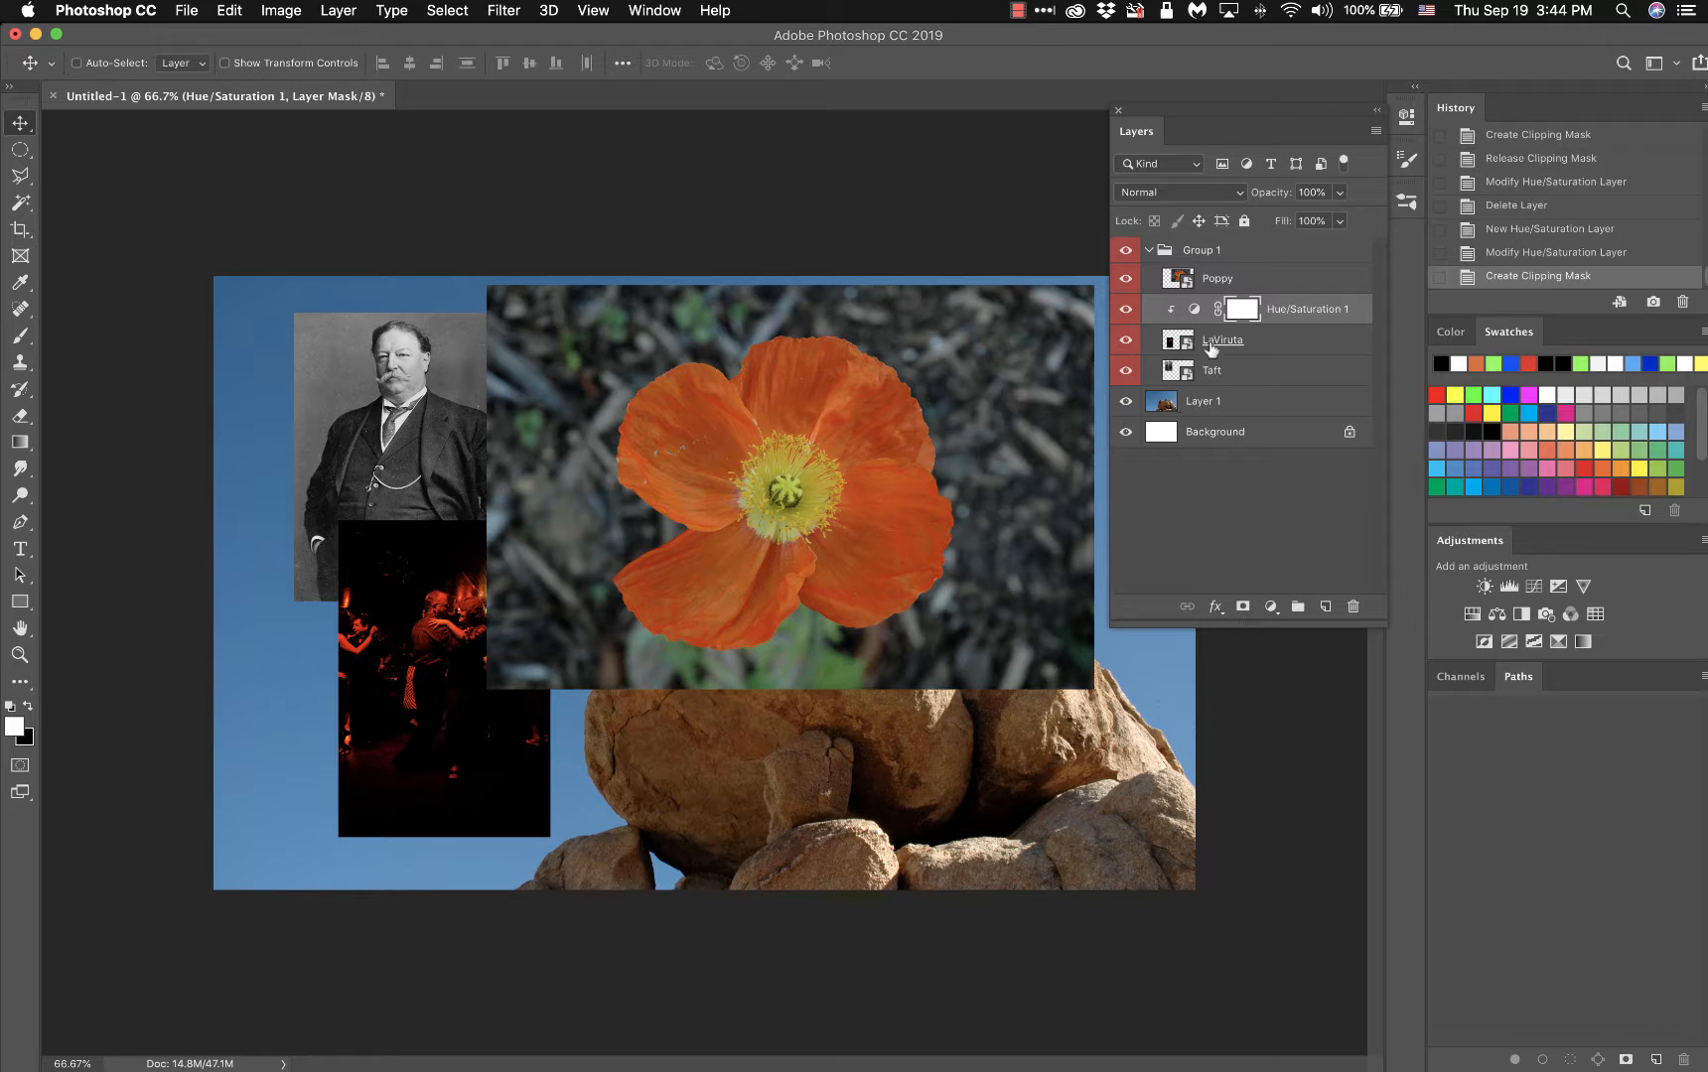
left_click(1407, 115)
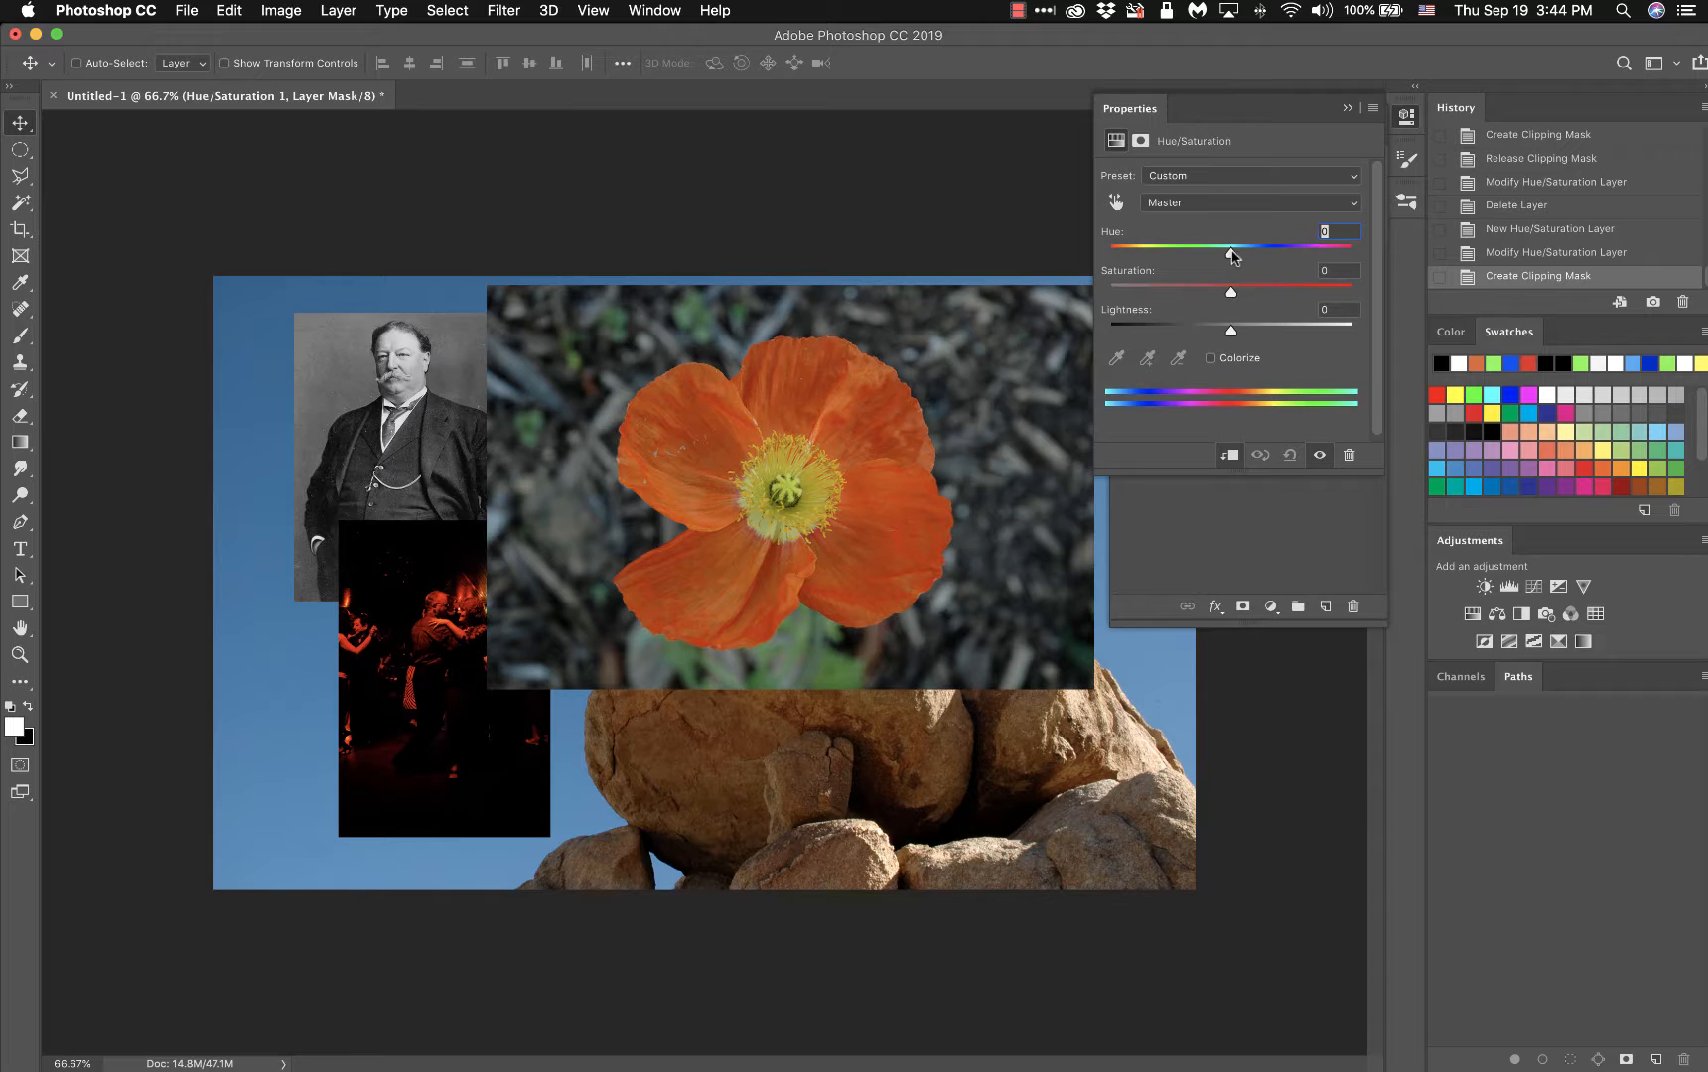
mouse_move(1231, 255)
left_mouse_down()
mouse_move(1286, 250)
mouse_move(1149, 248)
mouse_move(1287, 251)
mouse_move(1232, 254)
left_mouse_up()
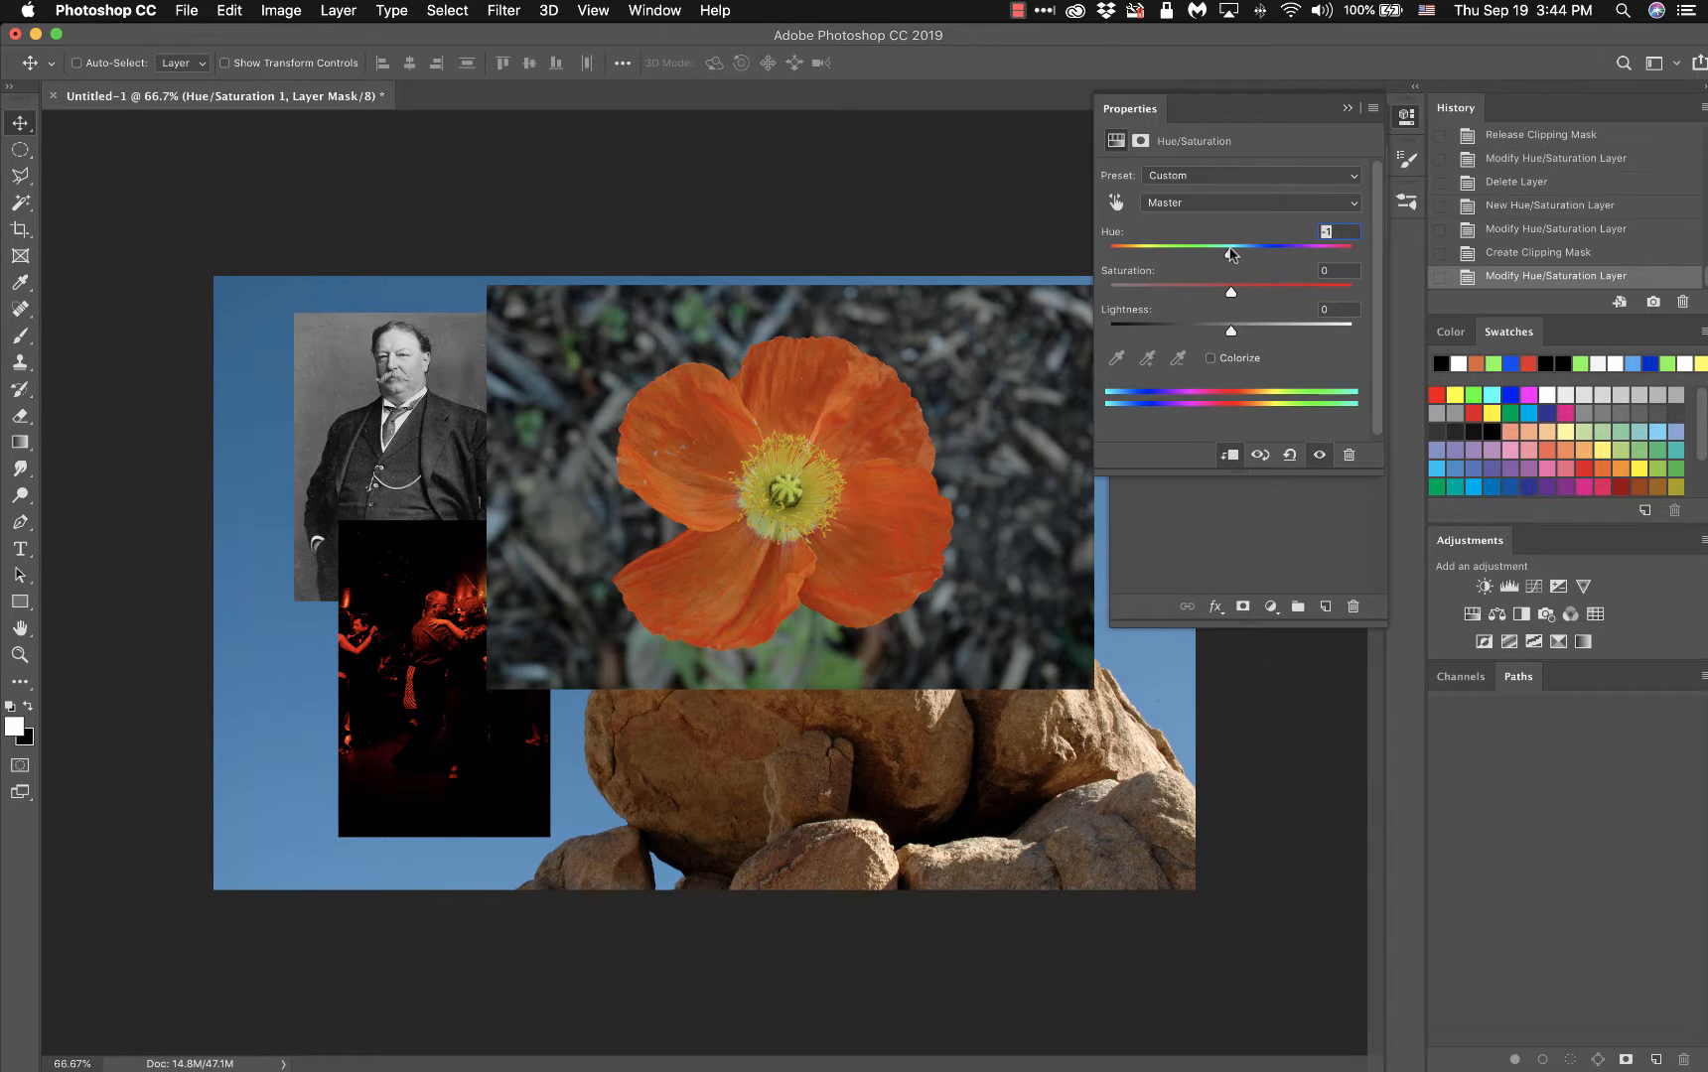
left_click(1348, 108)
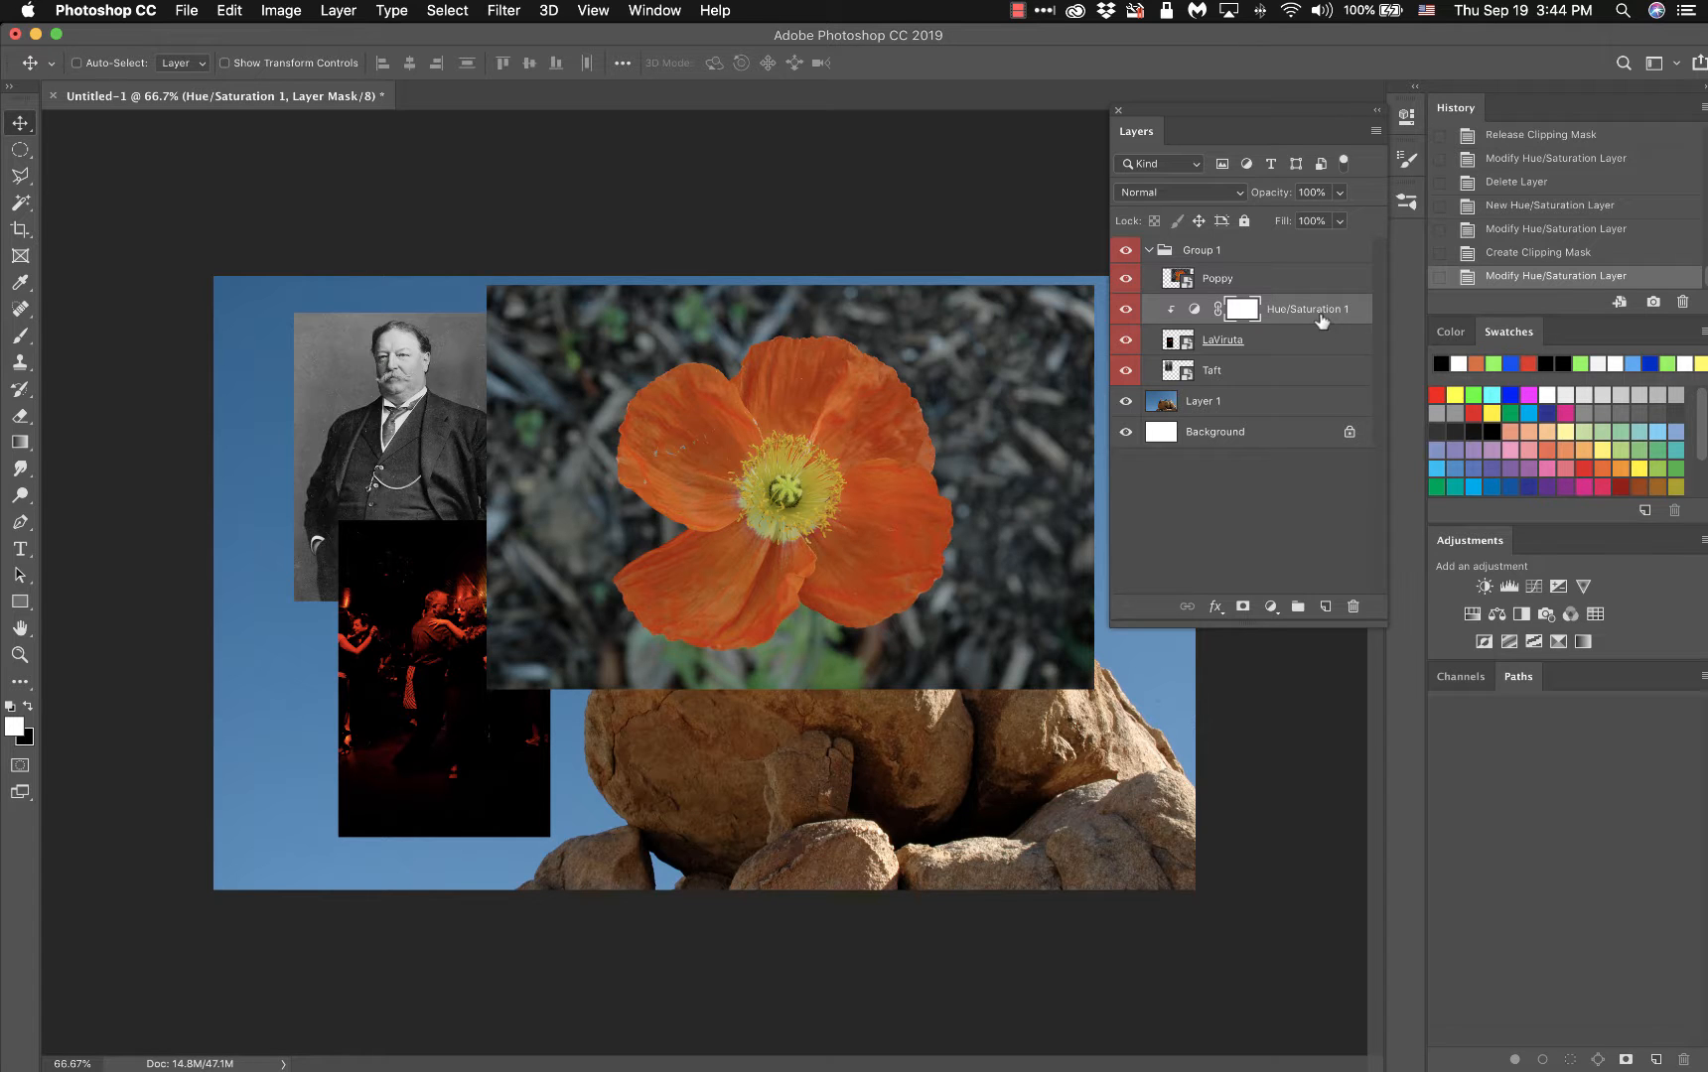
- Delete the adjustment clipped to LaViruta and add a new Hue/Saturation adjustment directly above the Poppy layer
left_click_drag(1321, 321, 1354, 607)
left_click(1301, 279)
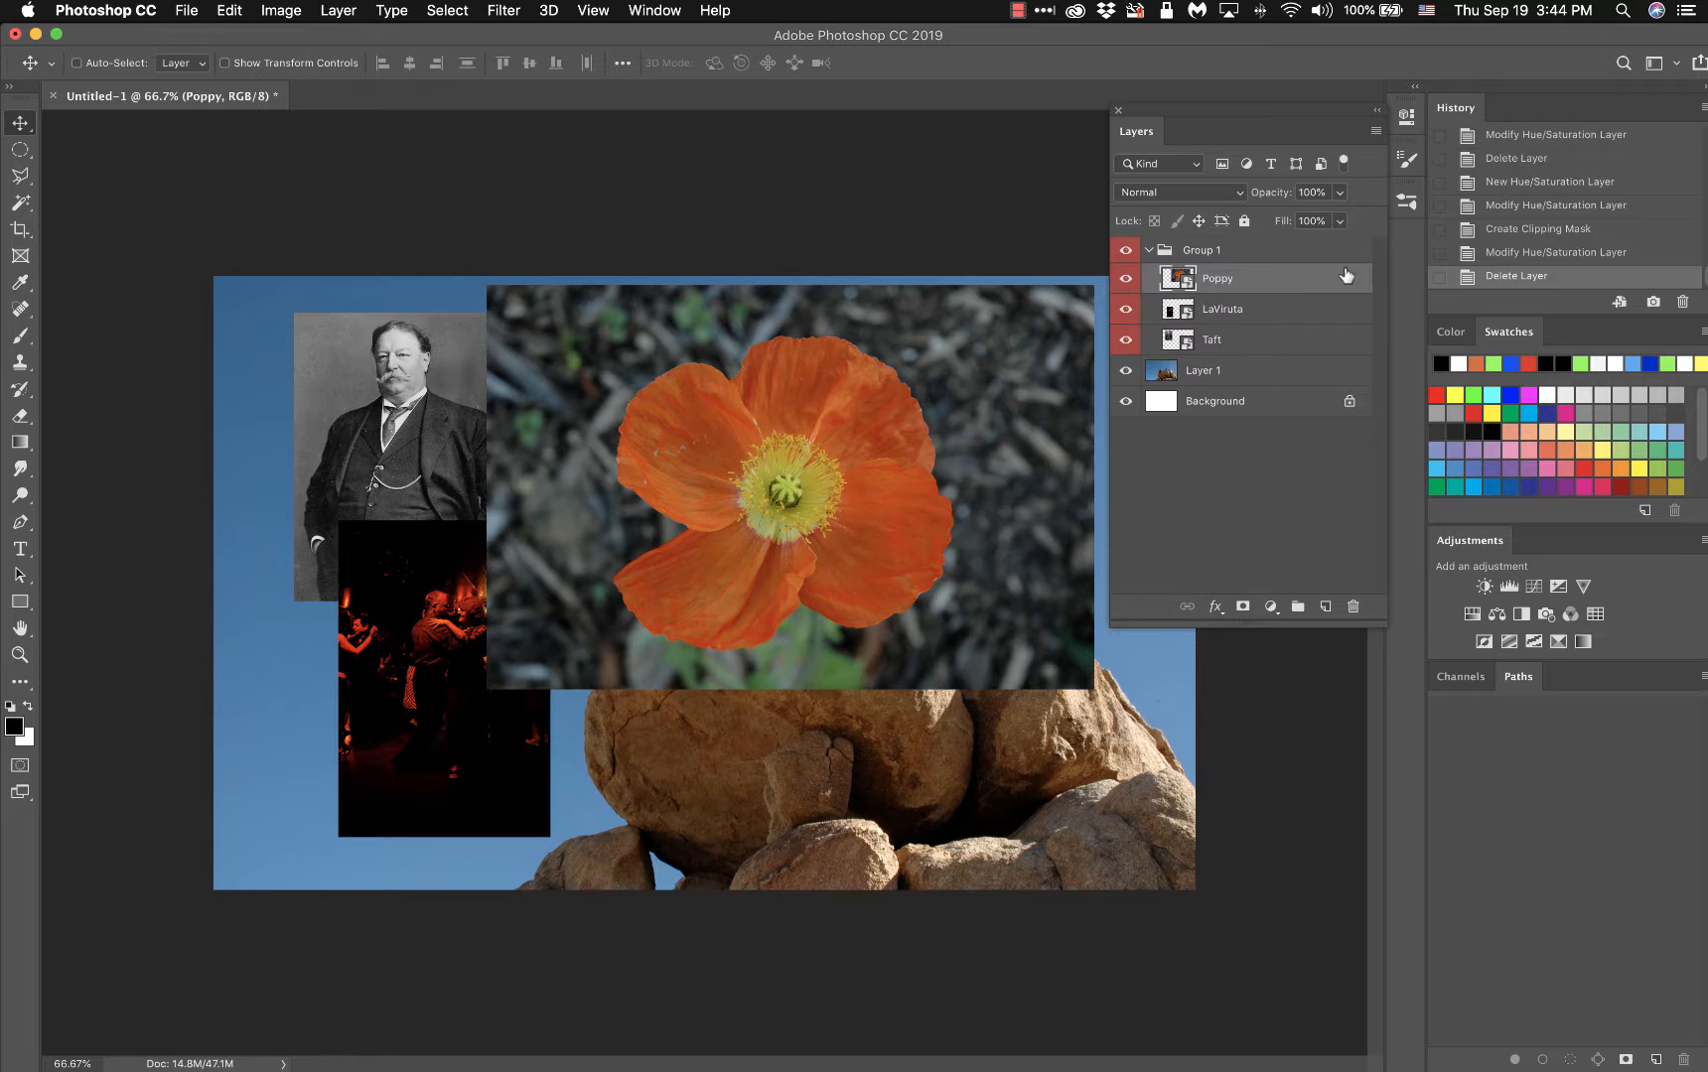
left_click(1270, 606)
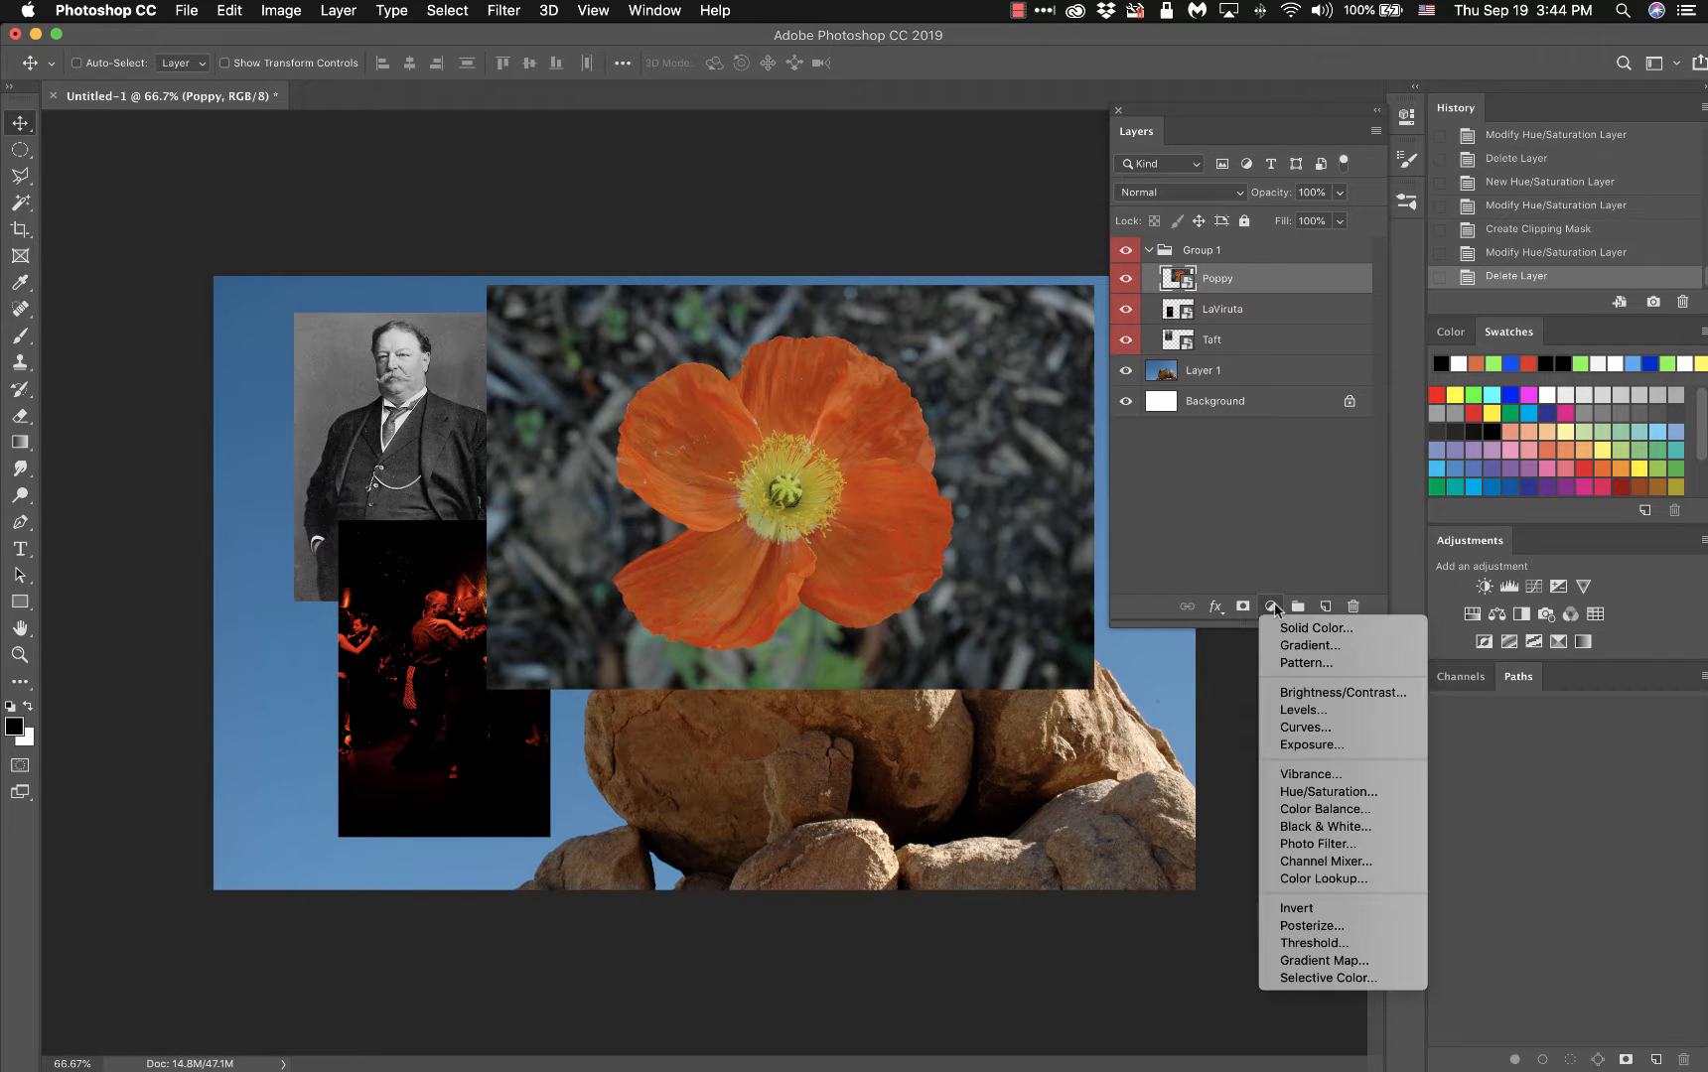
left_click(1329, 792)
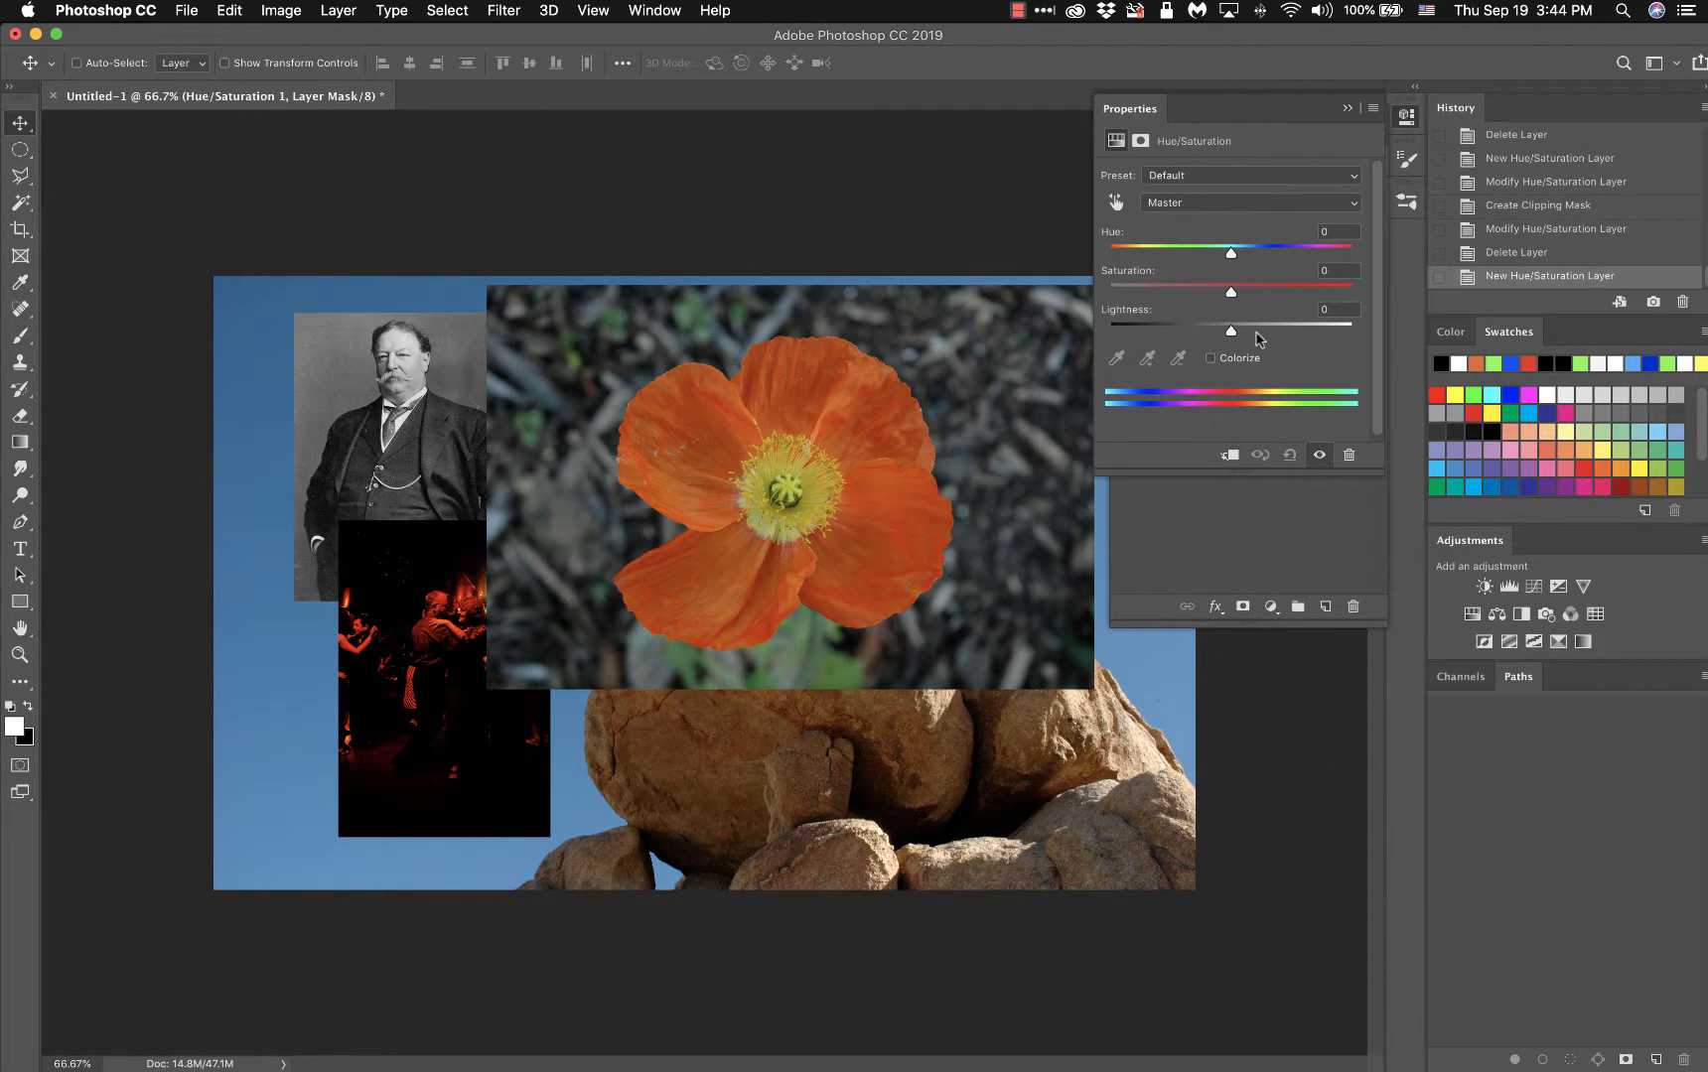
left_click(1348, 107)
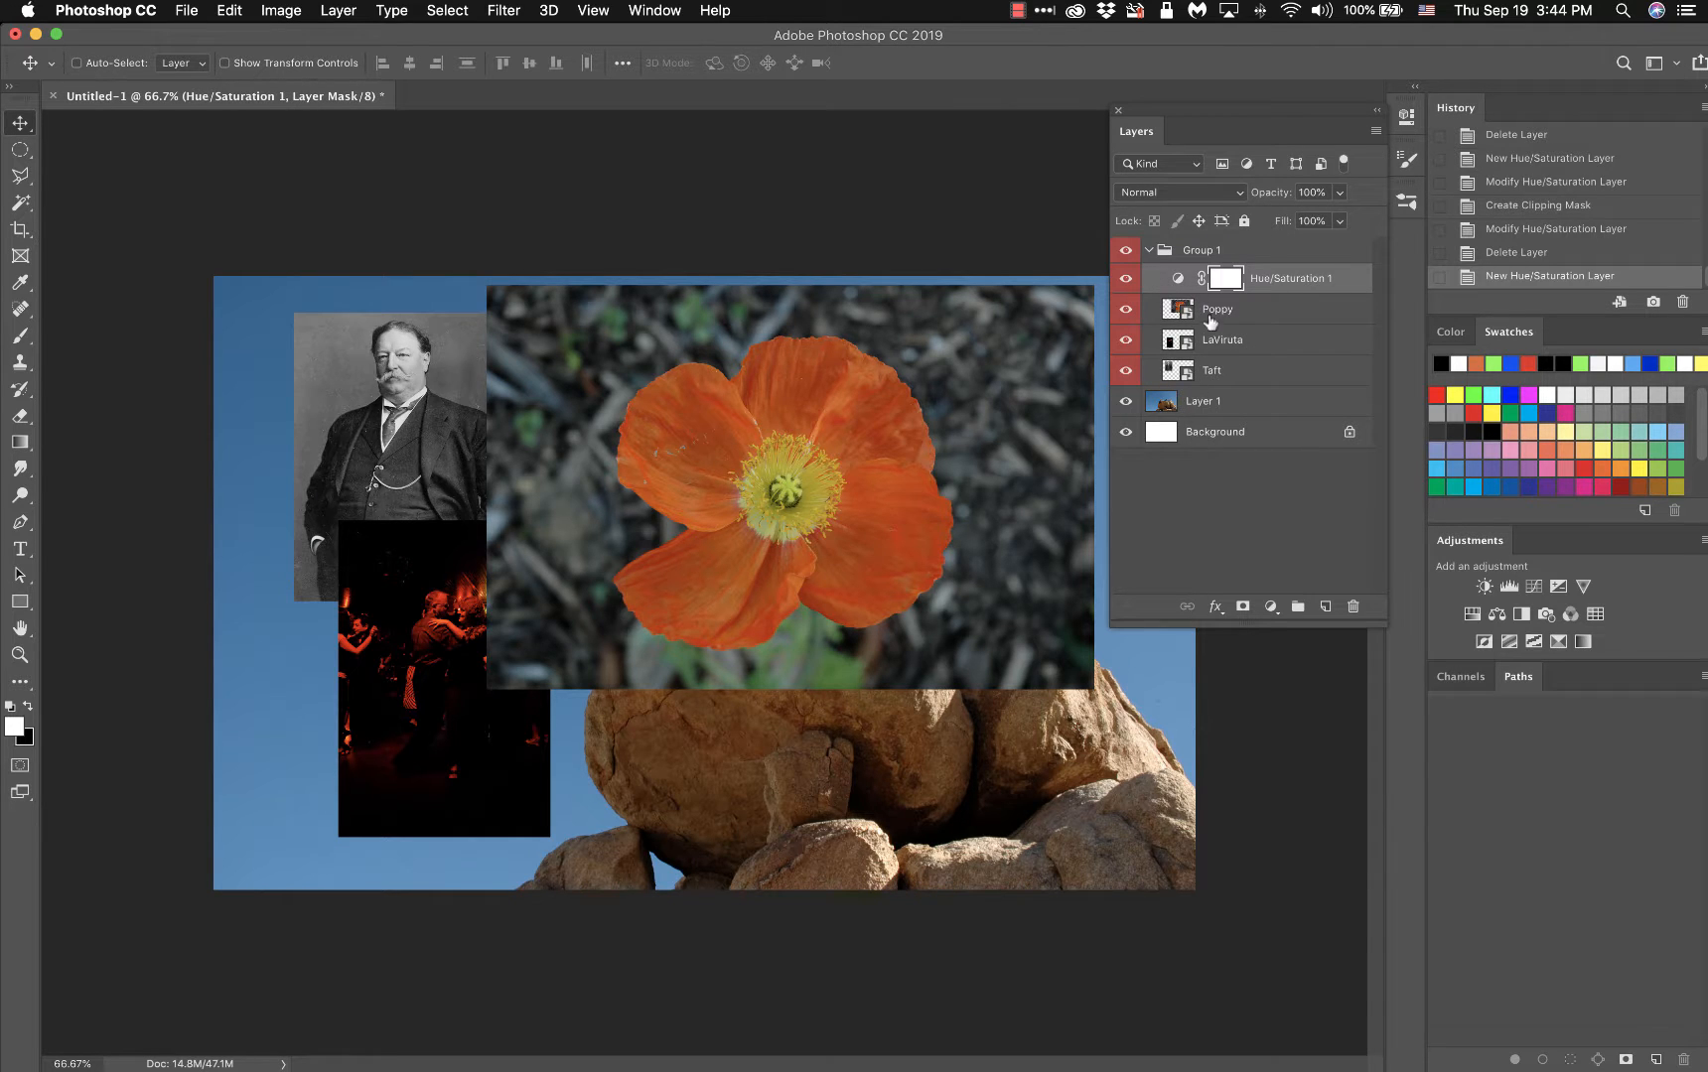
- Clip the new Hue/Saturation adjustment to the Poppy layer and set its hue to -120
left_click(1406, 116)
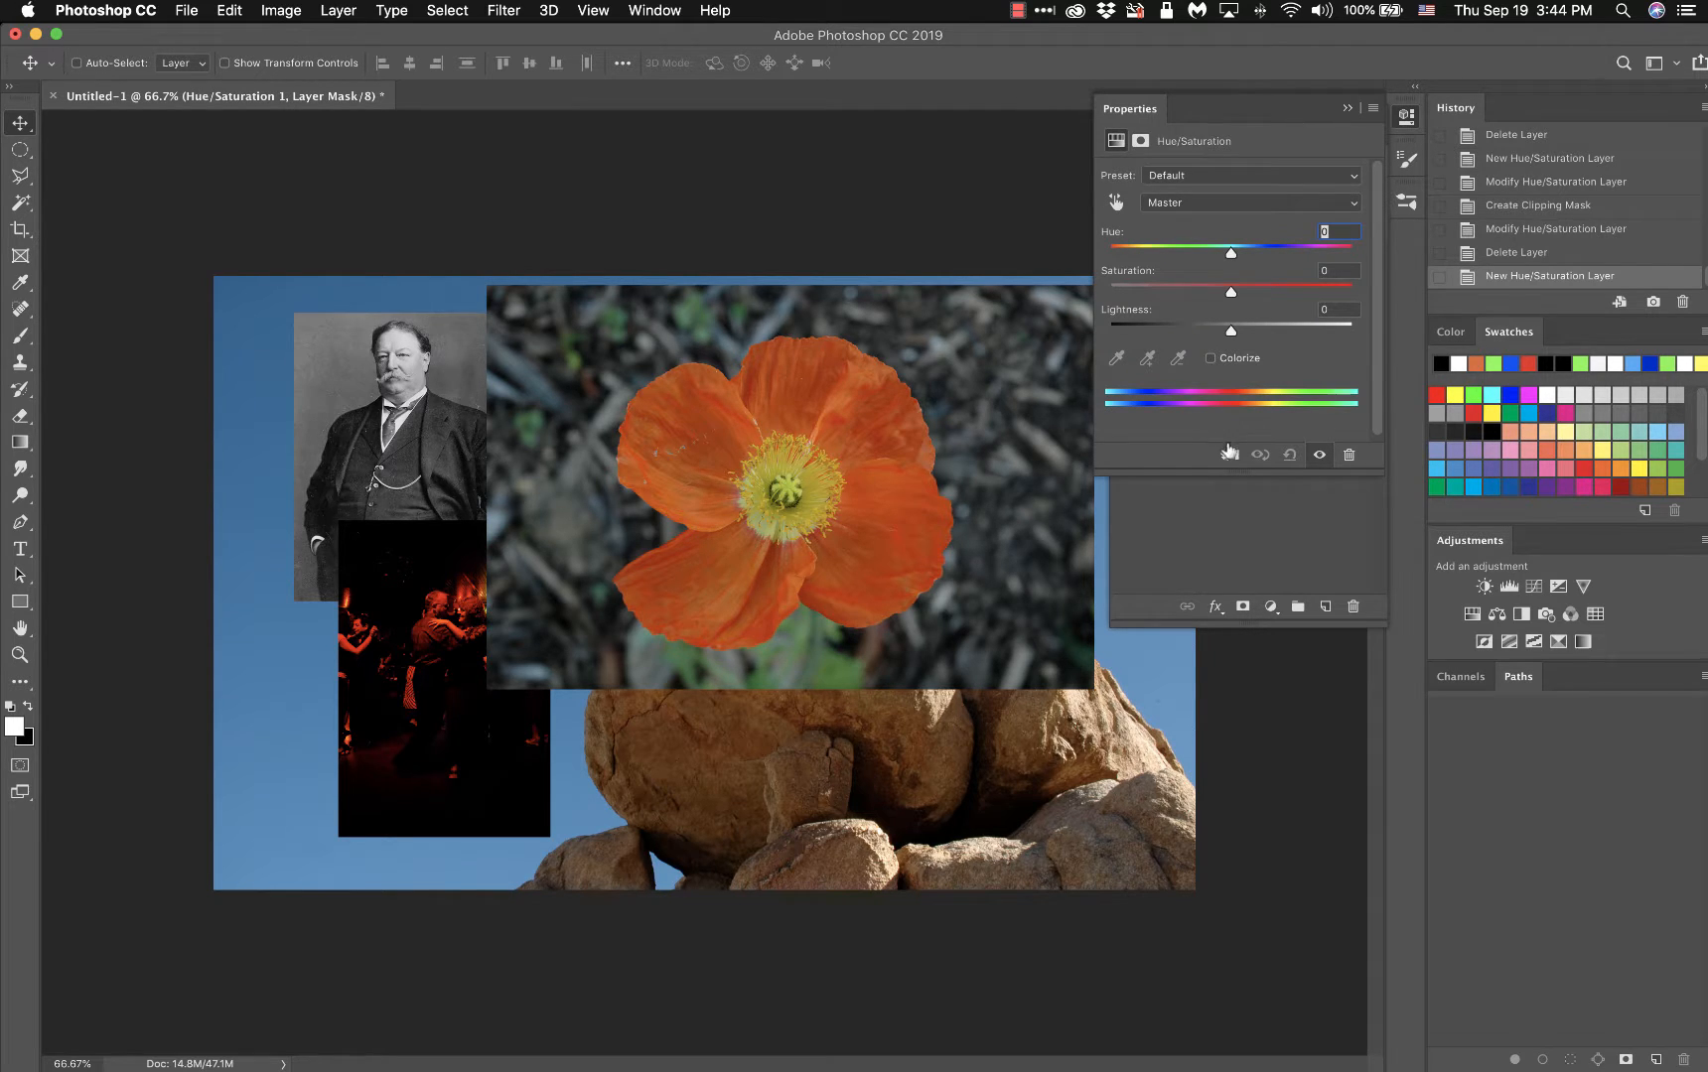
left_click(1230, 452)
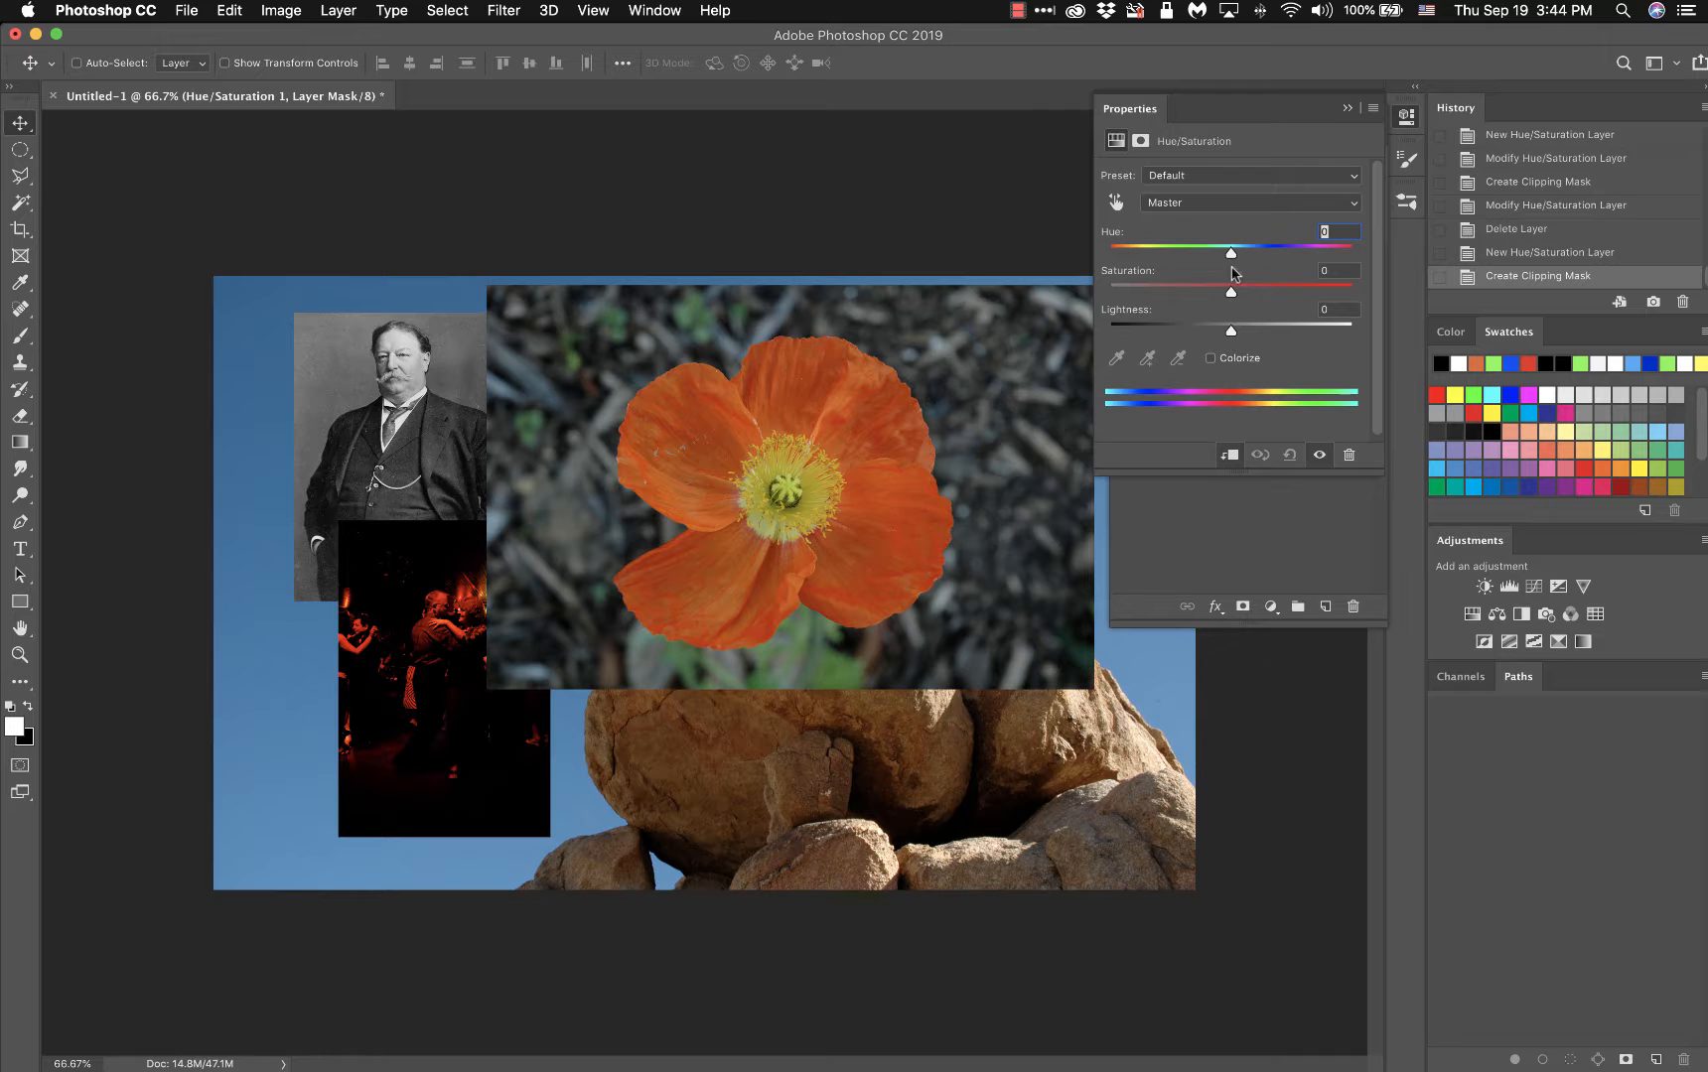
left_click_drag(1231, 260, 1140, 276)
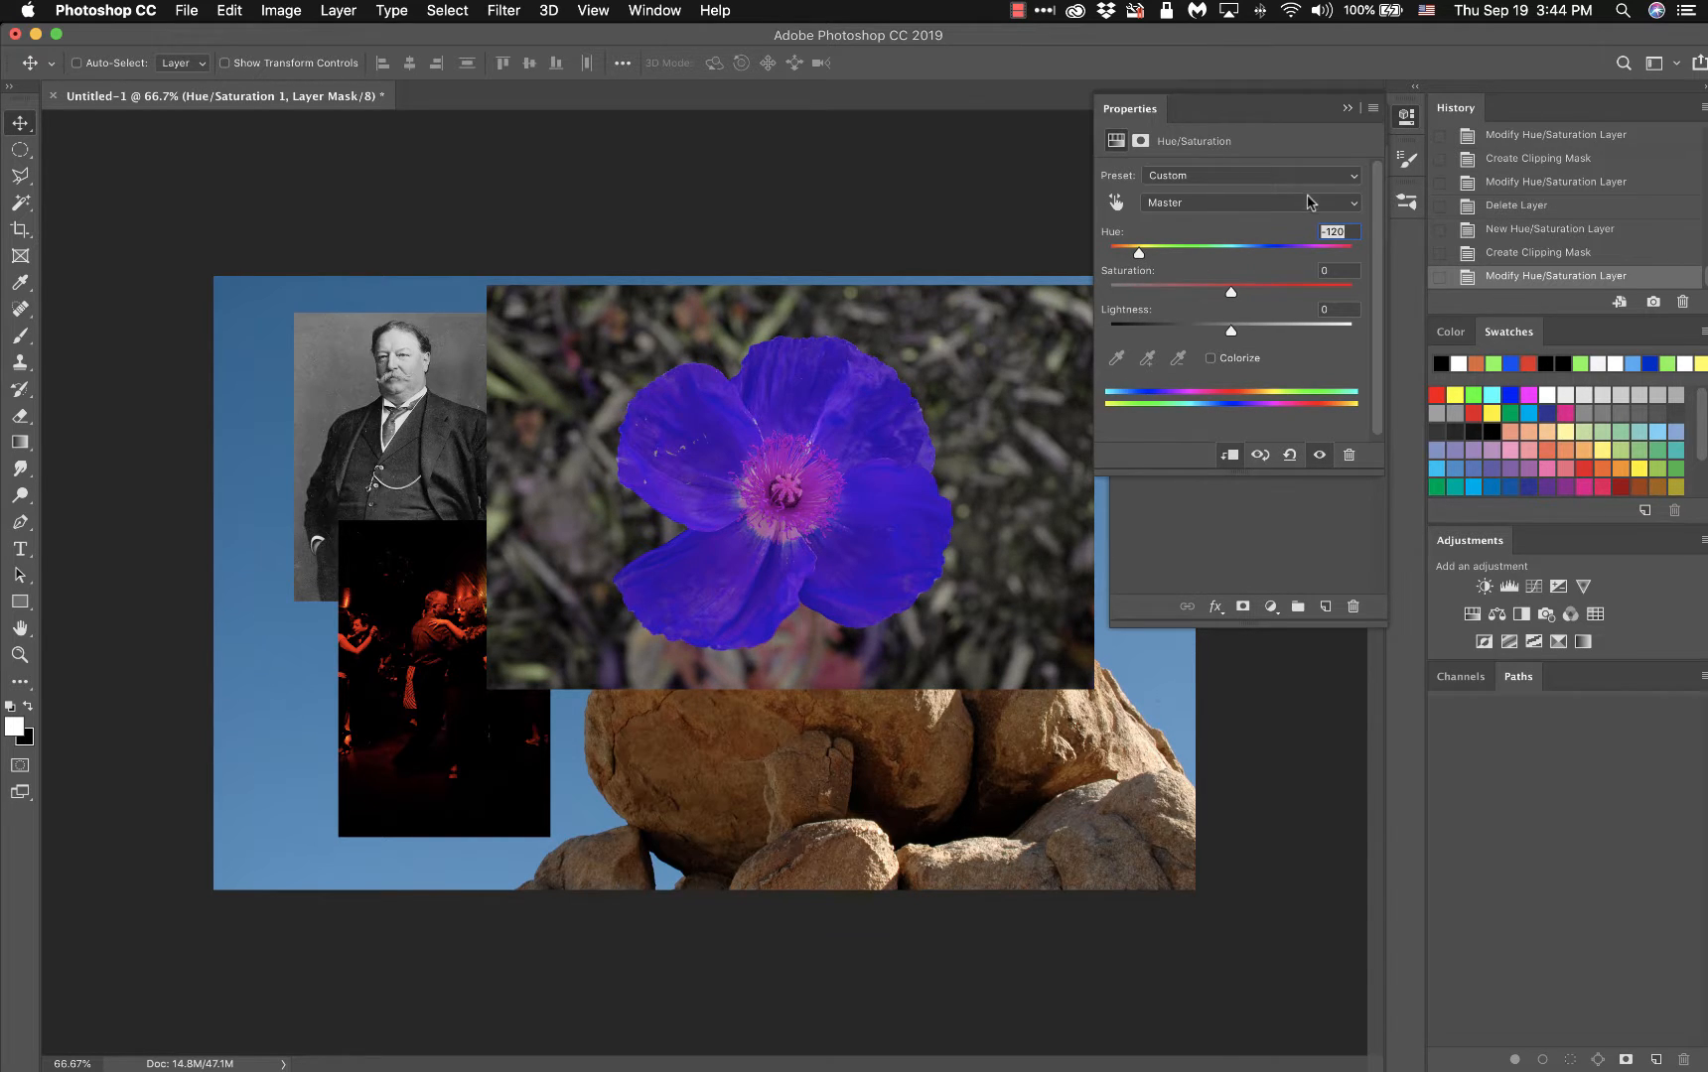
left_click(1348, 110)
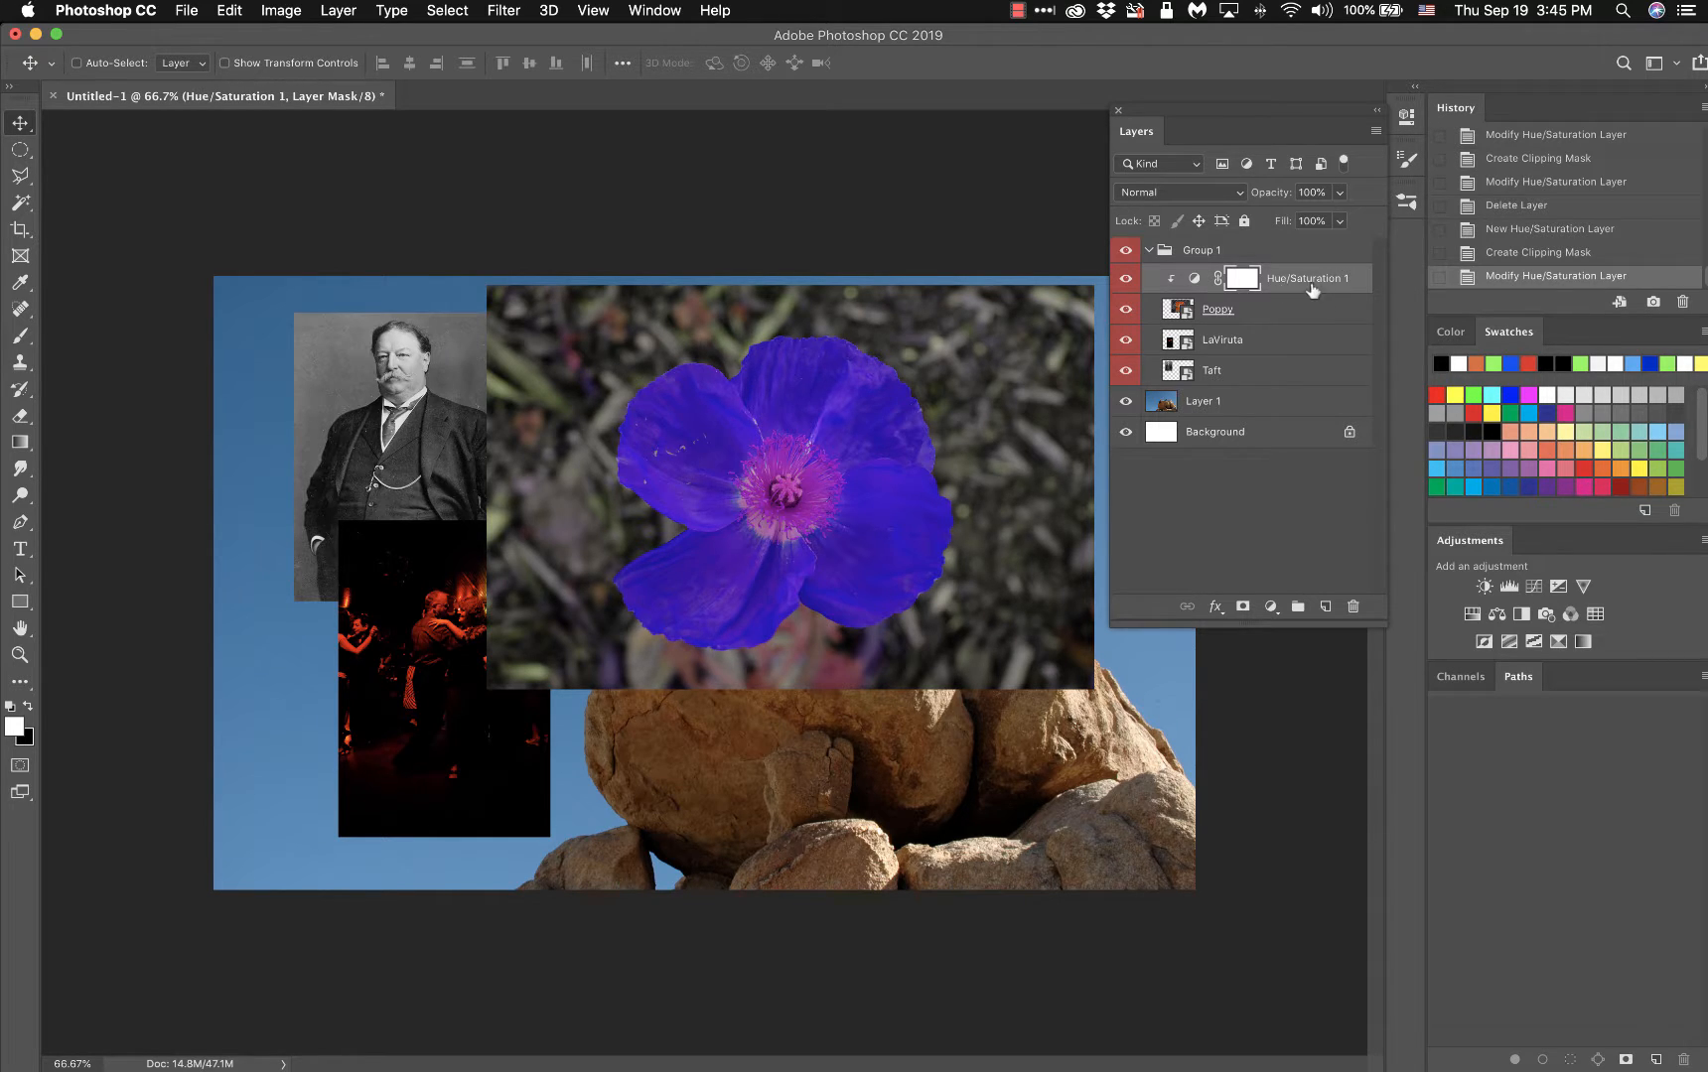
left_click(1270, 606)
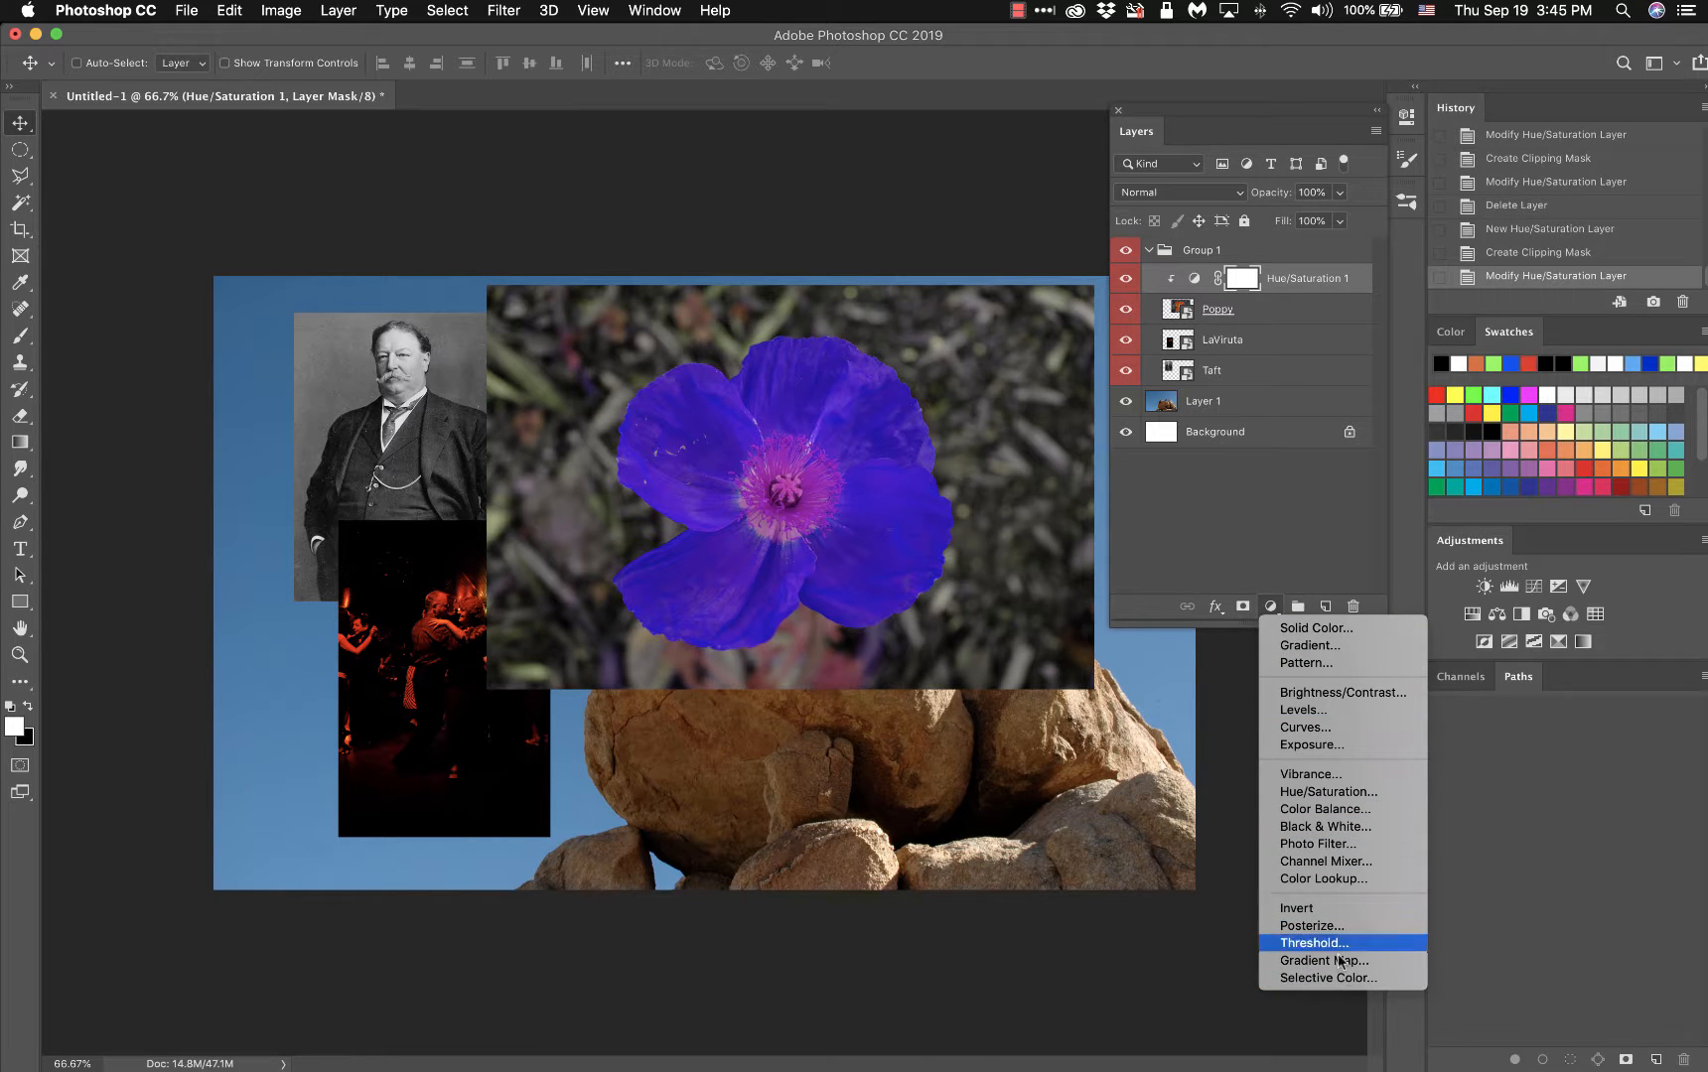
left_click(1231, 281)
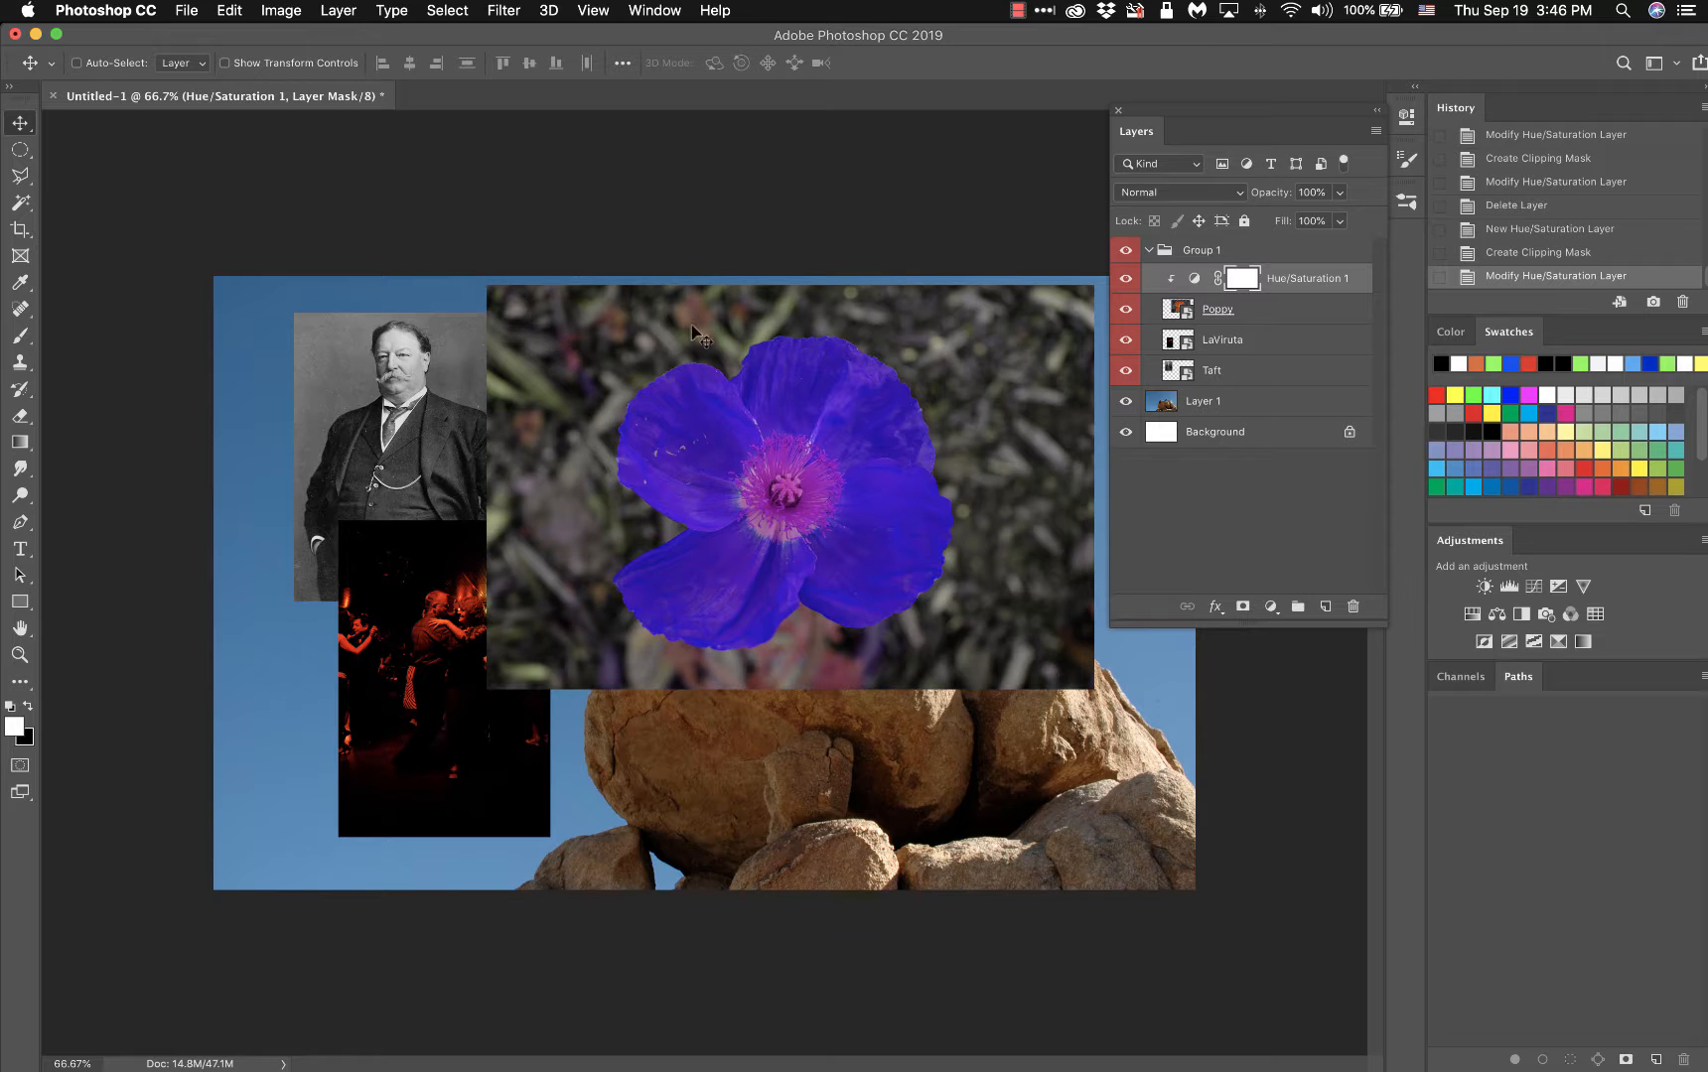
- Add a Brightness/Contrast adjustment layer directly above the Taft layer
left_click(1268, 377)
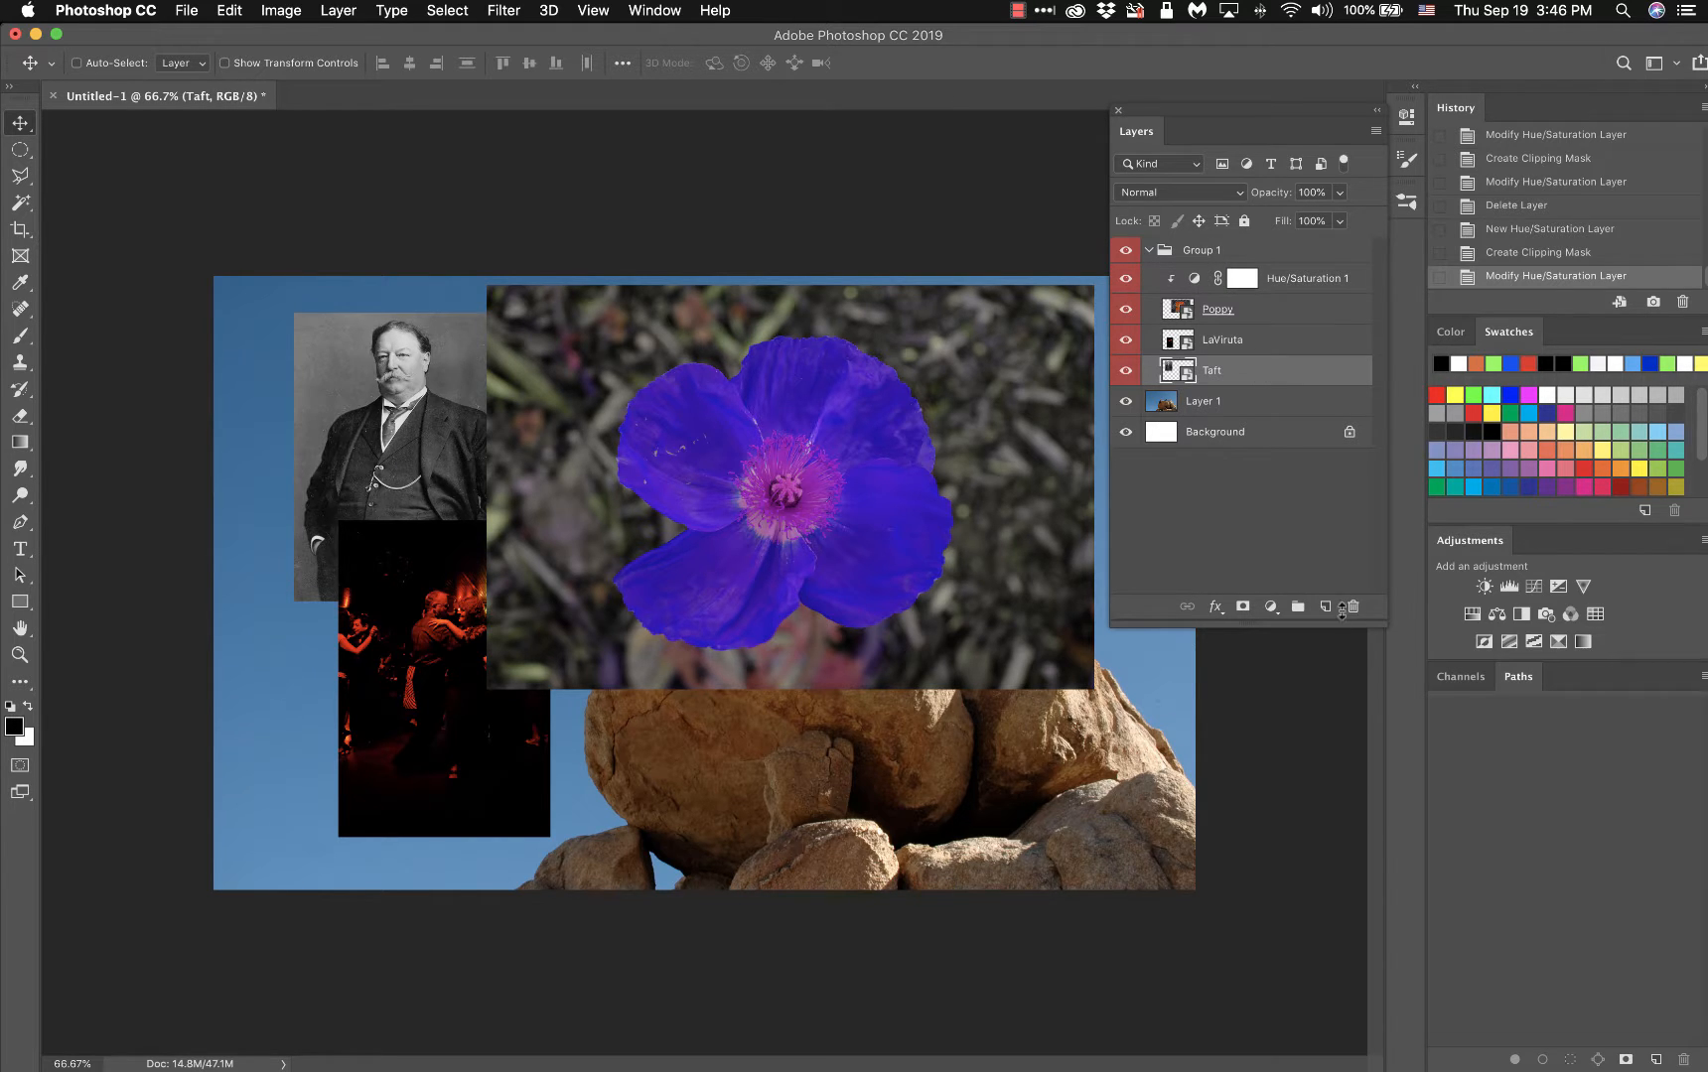
left_click(1271, 606)
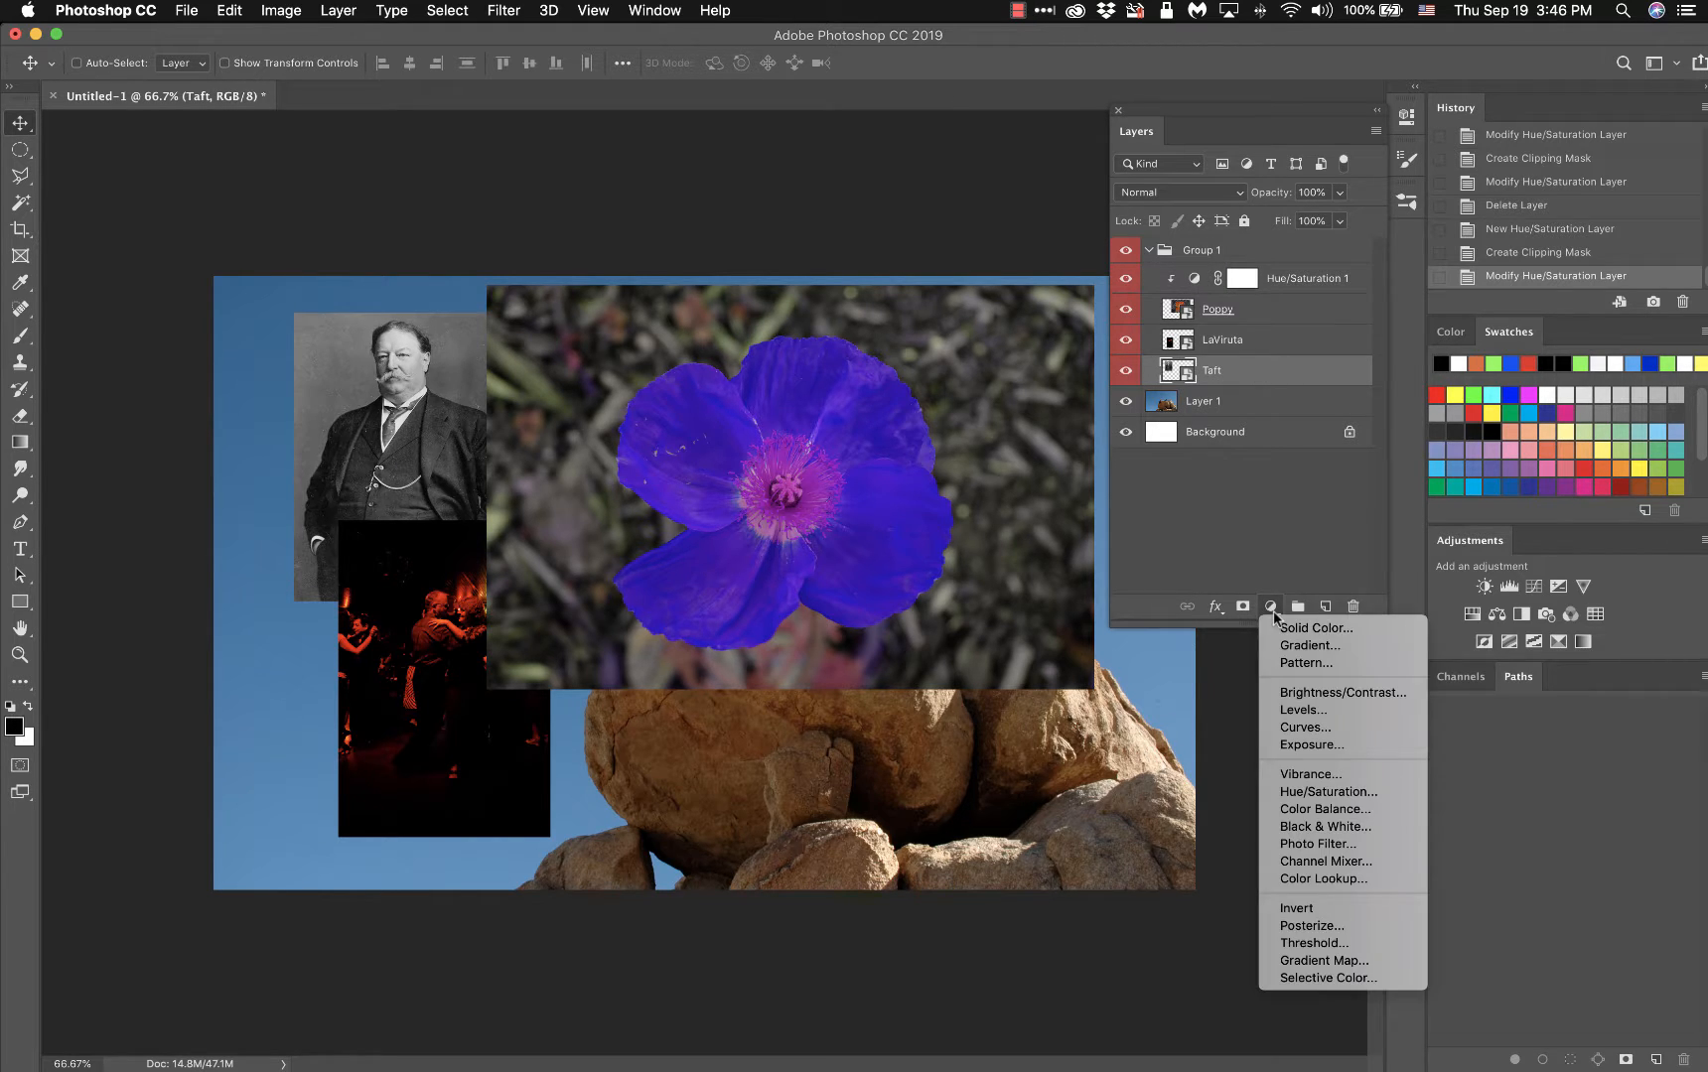
left_click(1305, 693)
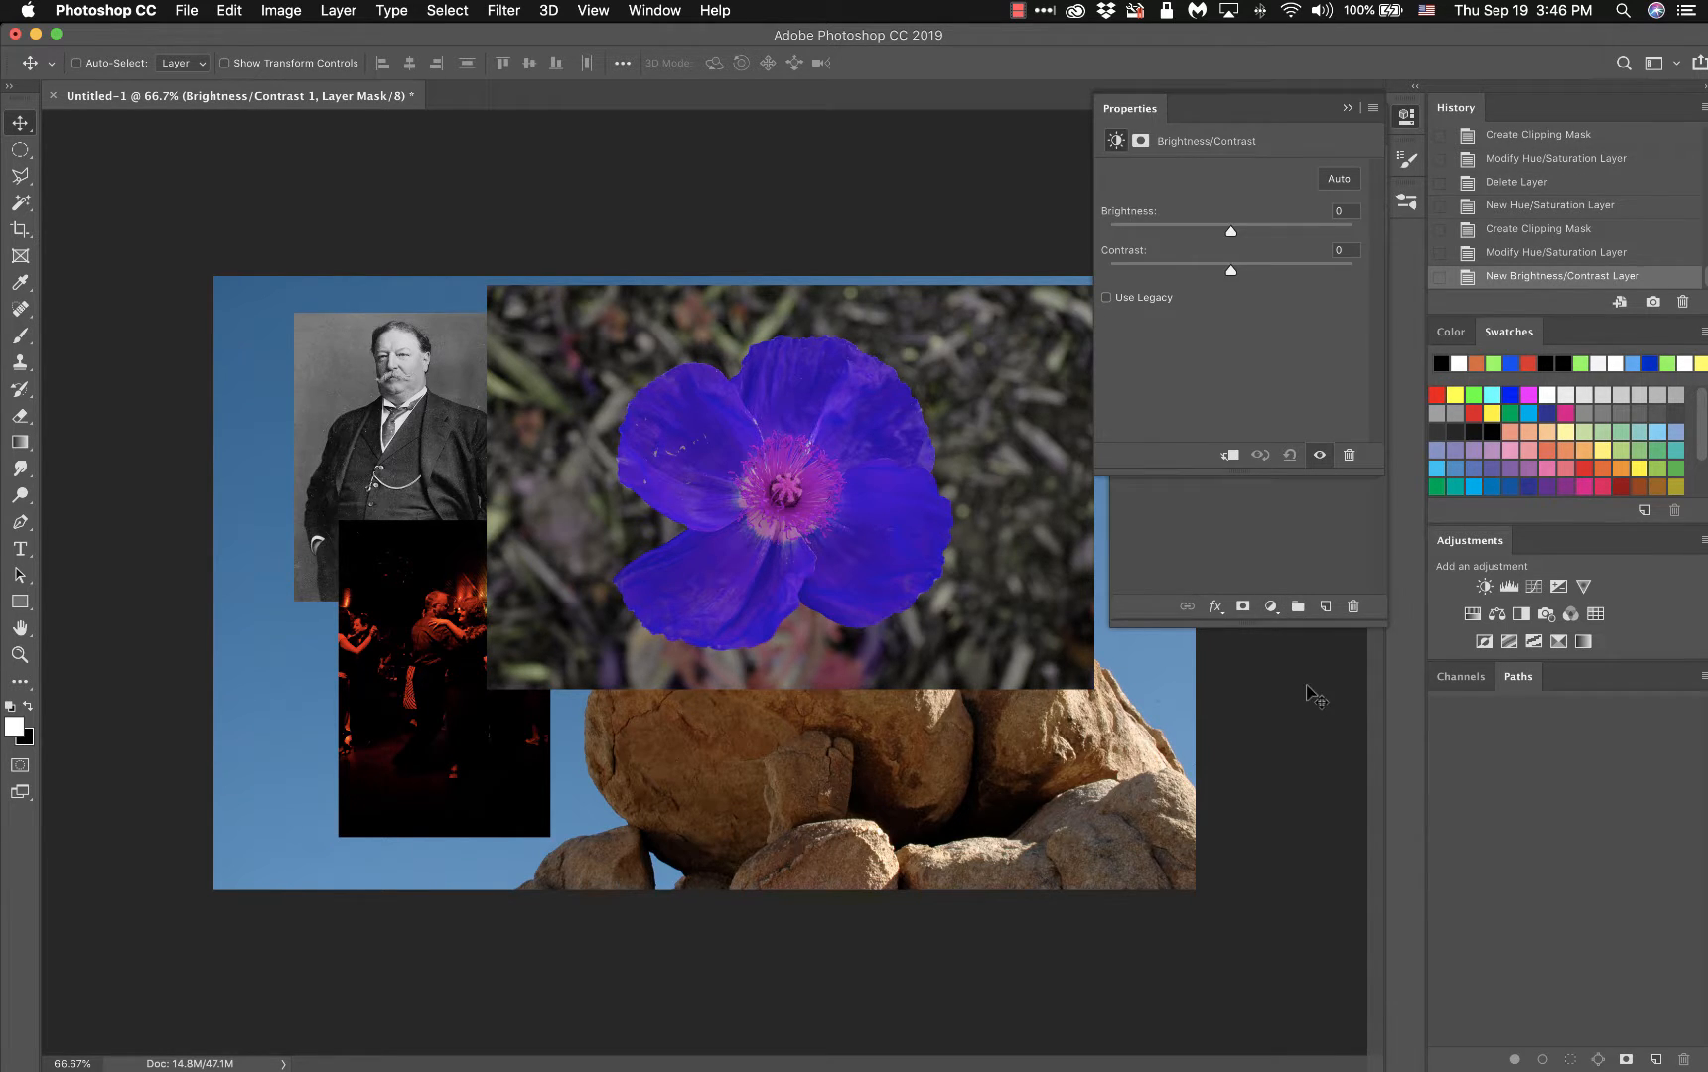
left_click(1351, 110)
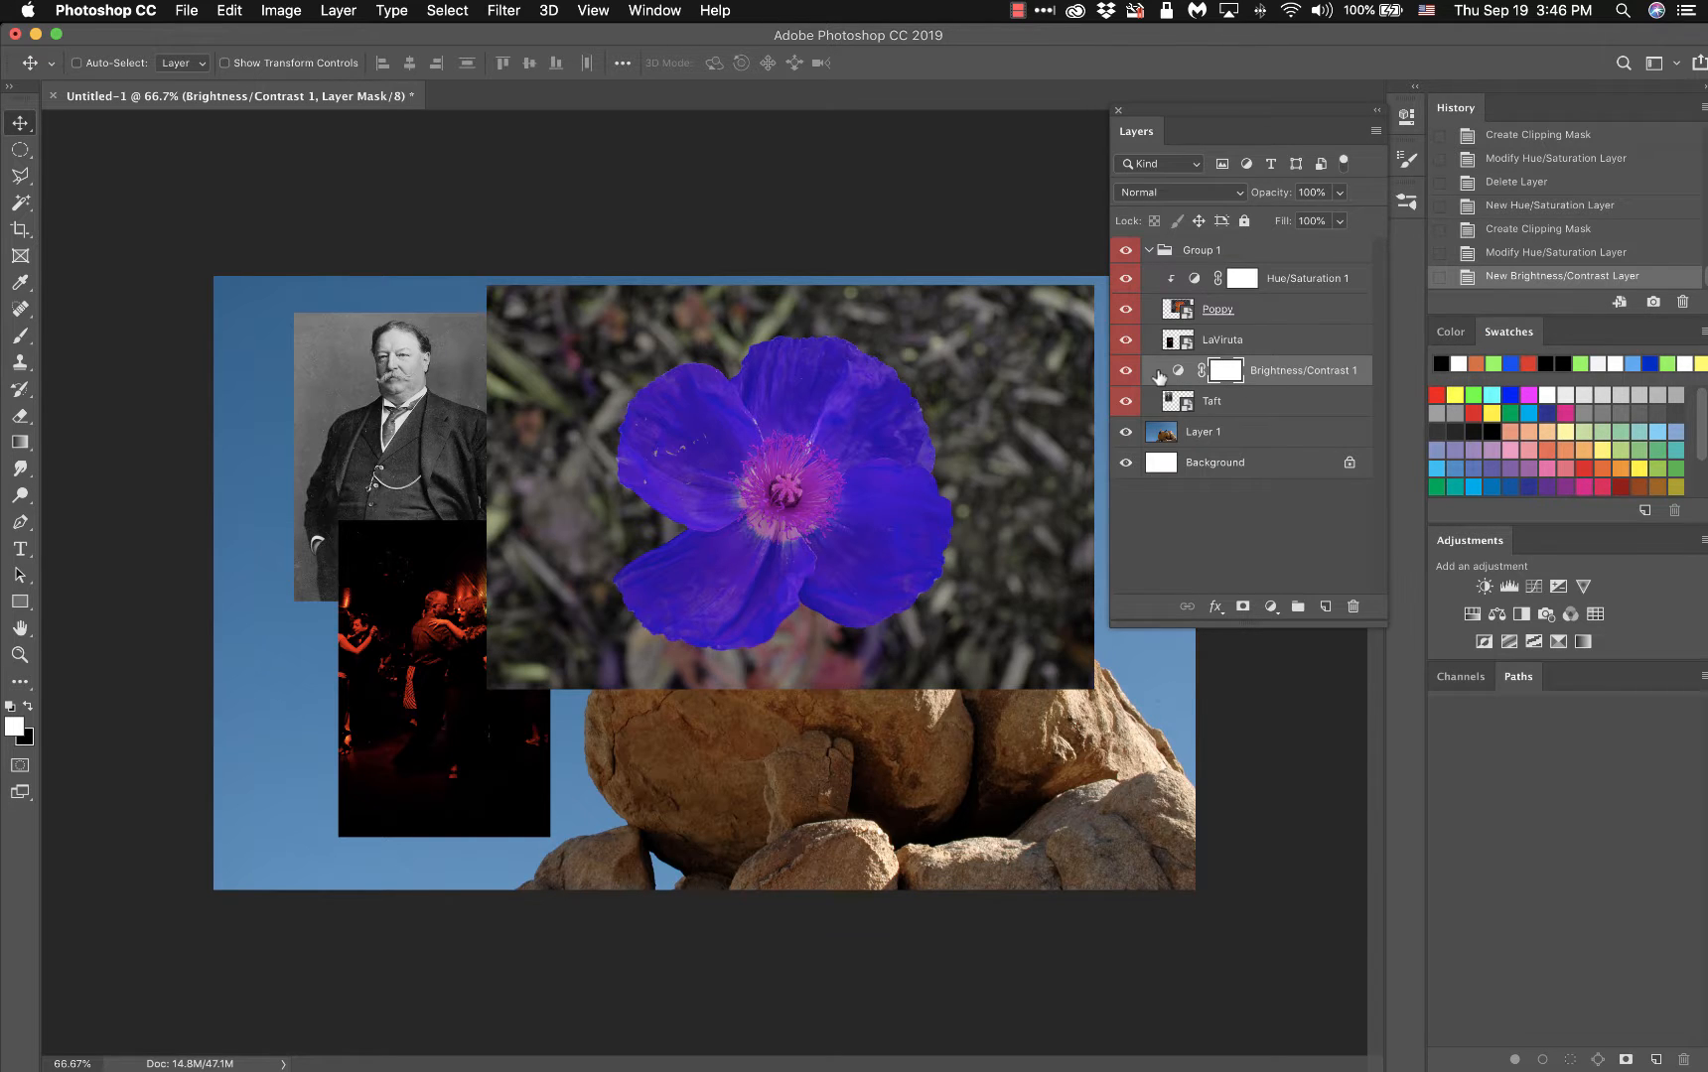
left_click(1407, 116)
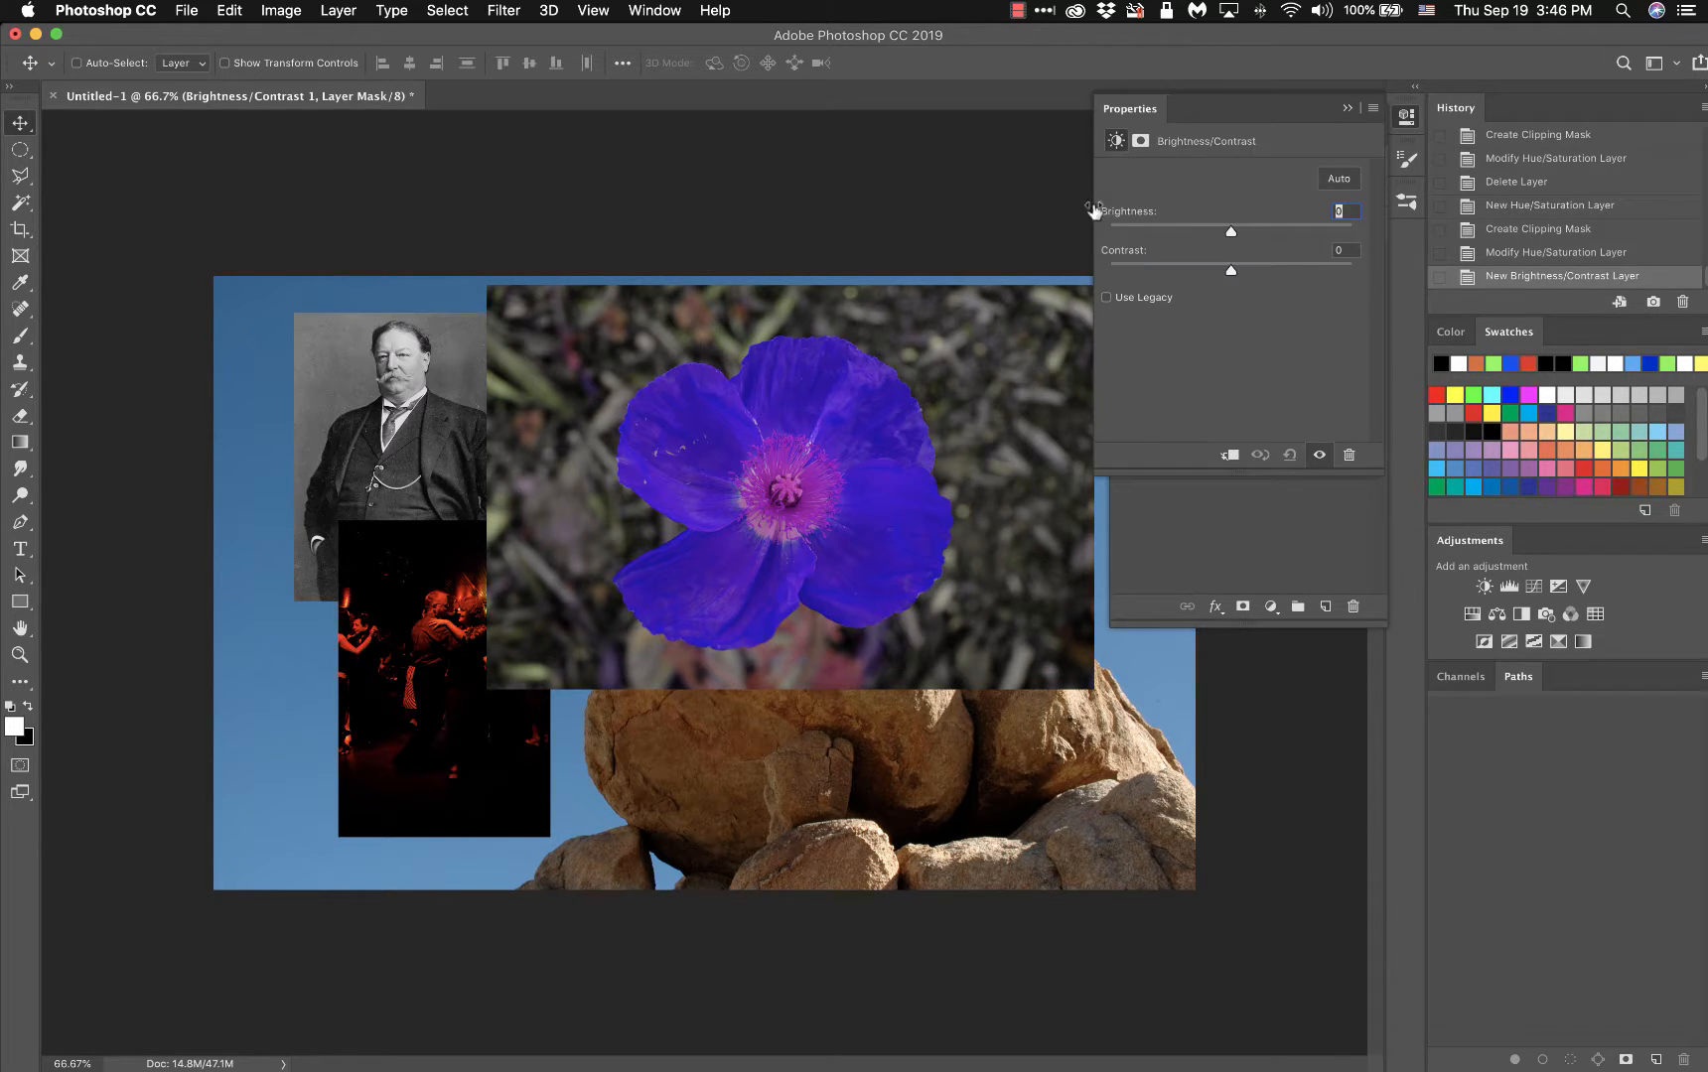
left_click(1347, 109)
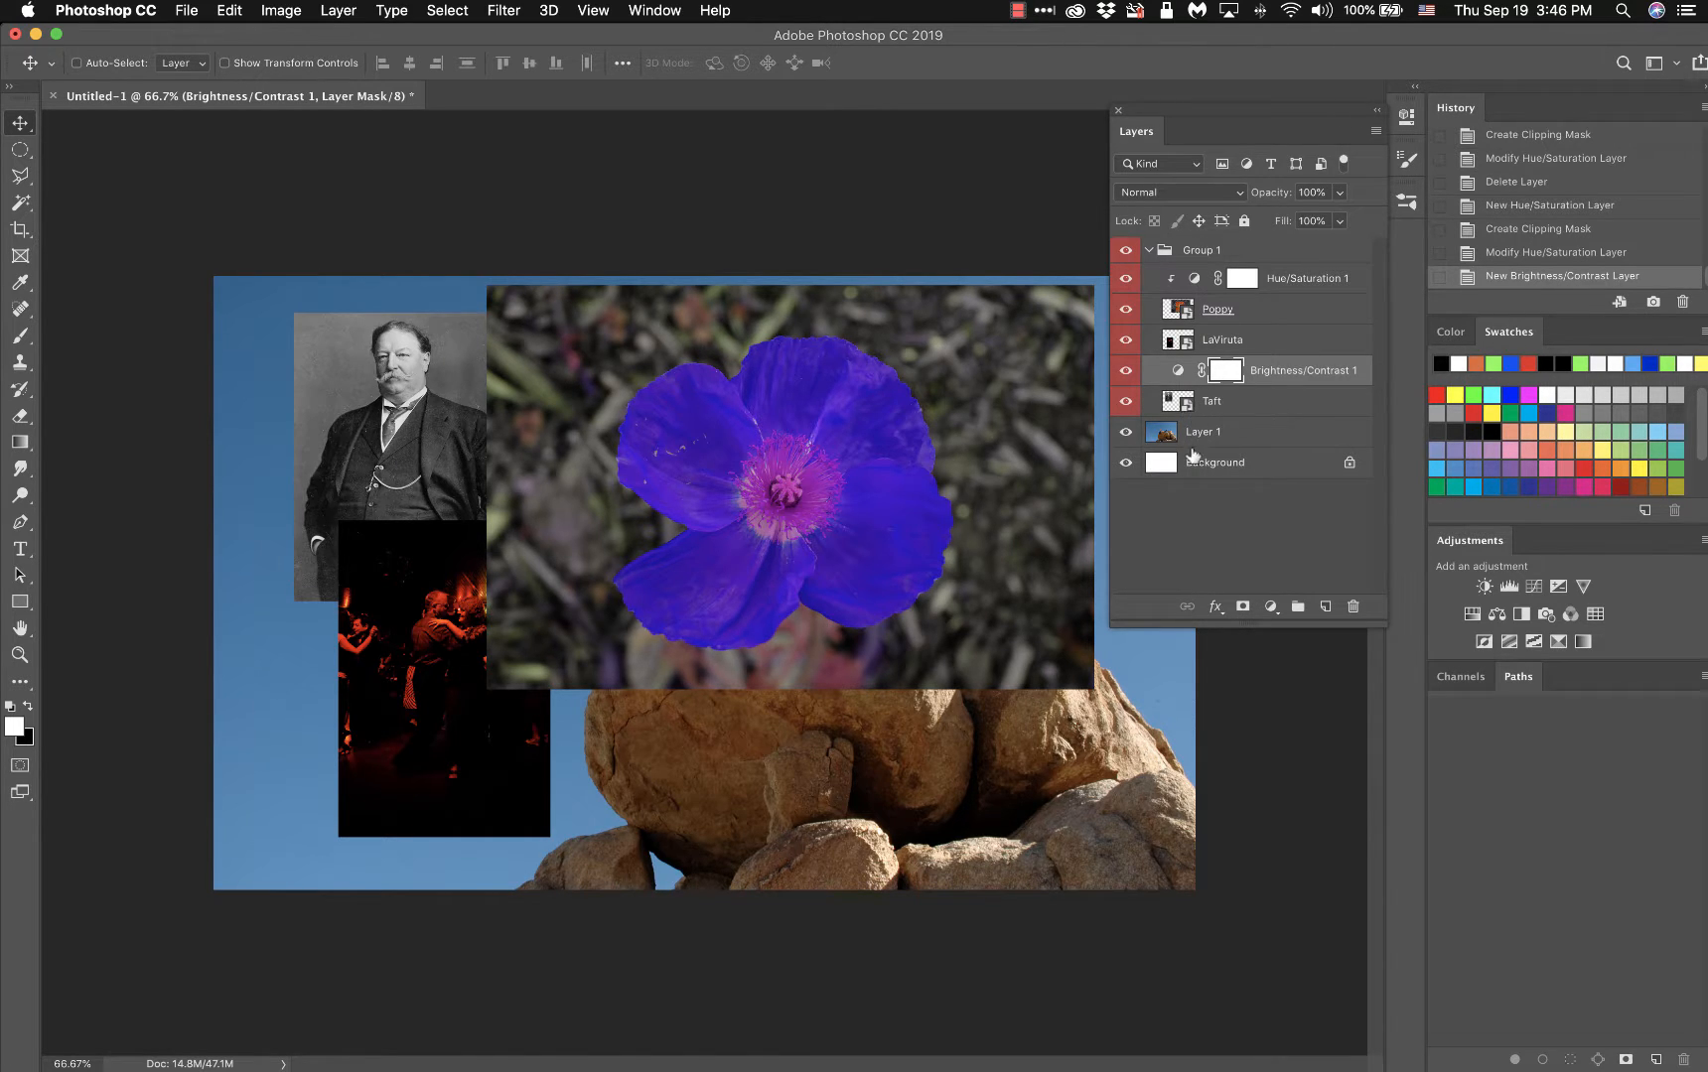
- Clip the Brightness/Contrast adjustment to the Taft layer and set its brightness to 49
left_click(1406, 118)
left_click(1233, 459)
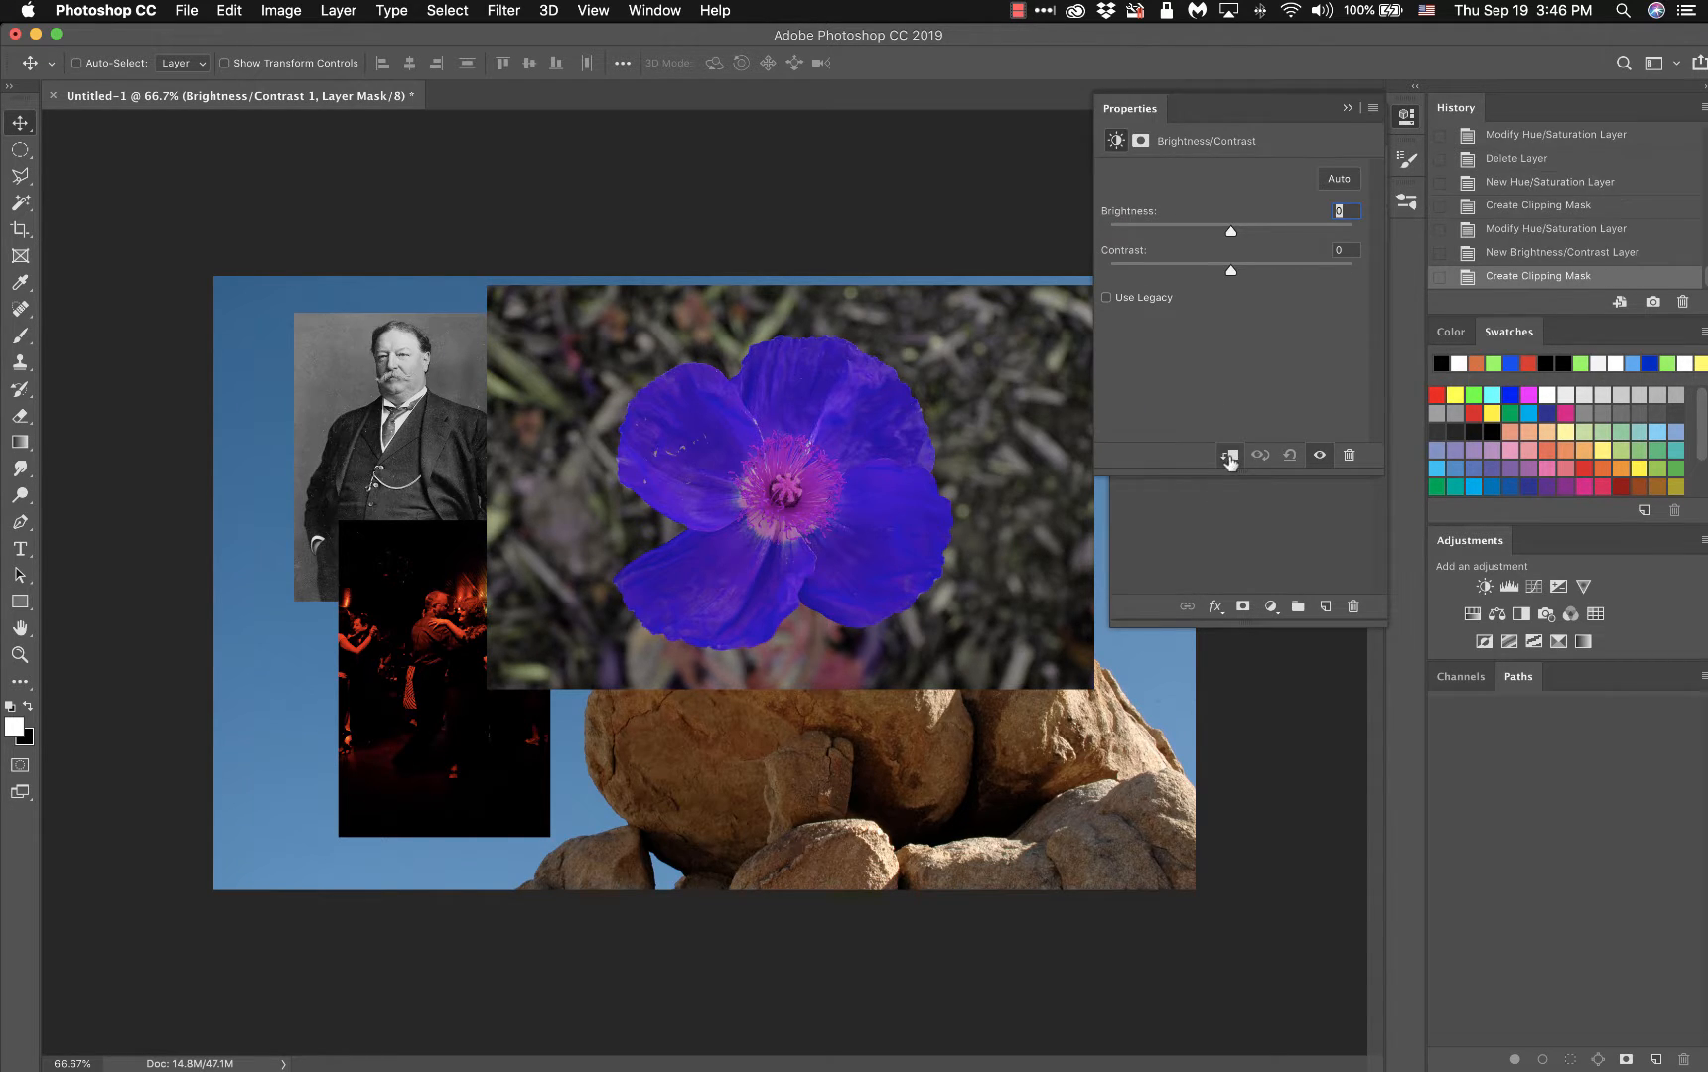
left_click(1349, 107)
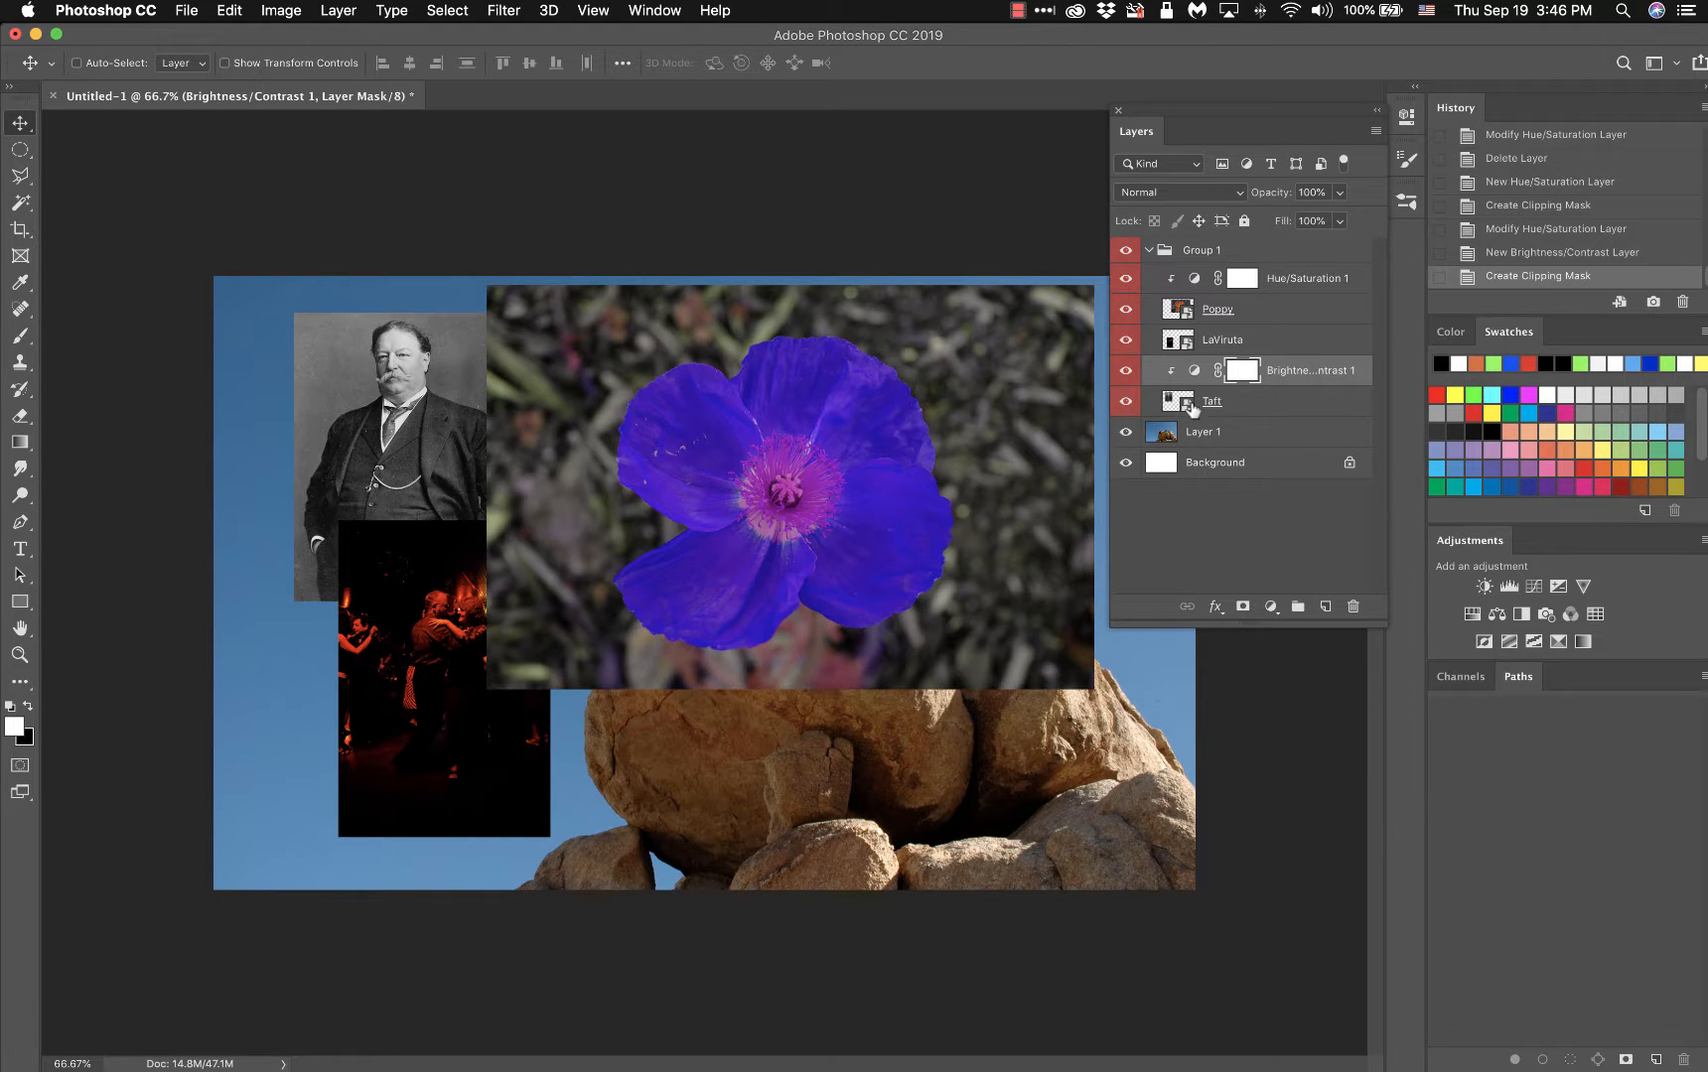
left_click(1406, 119)
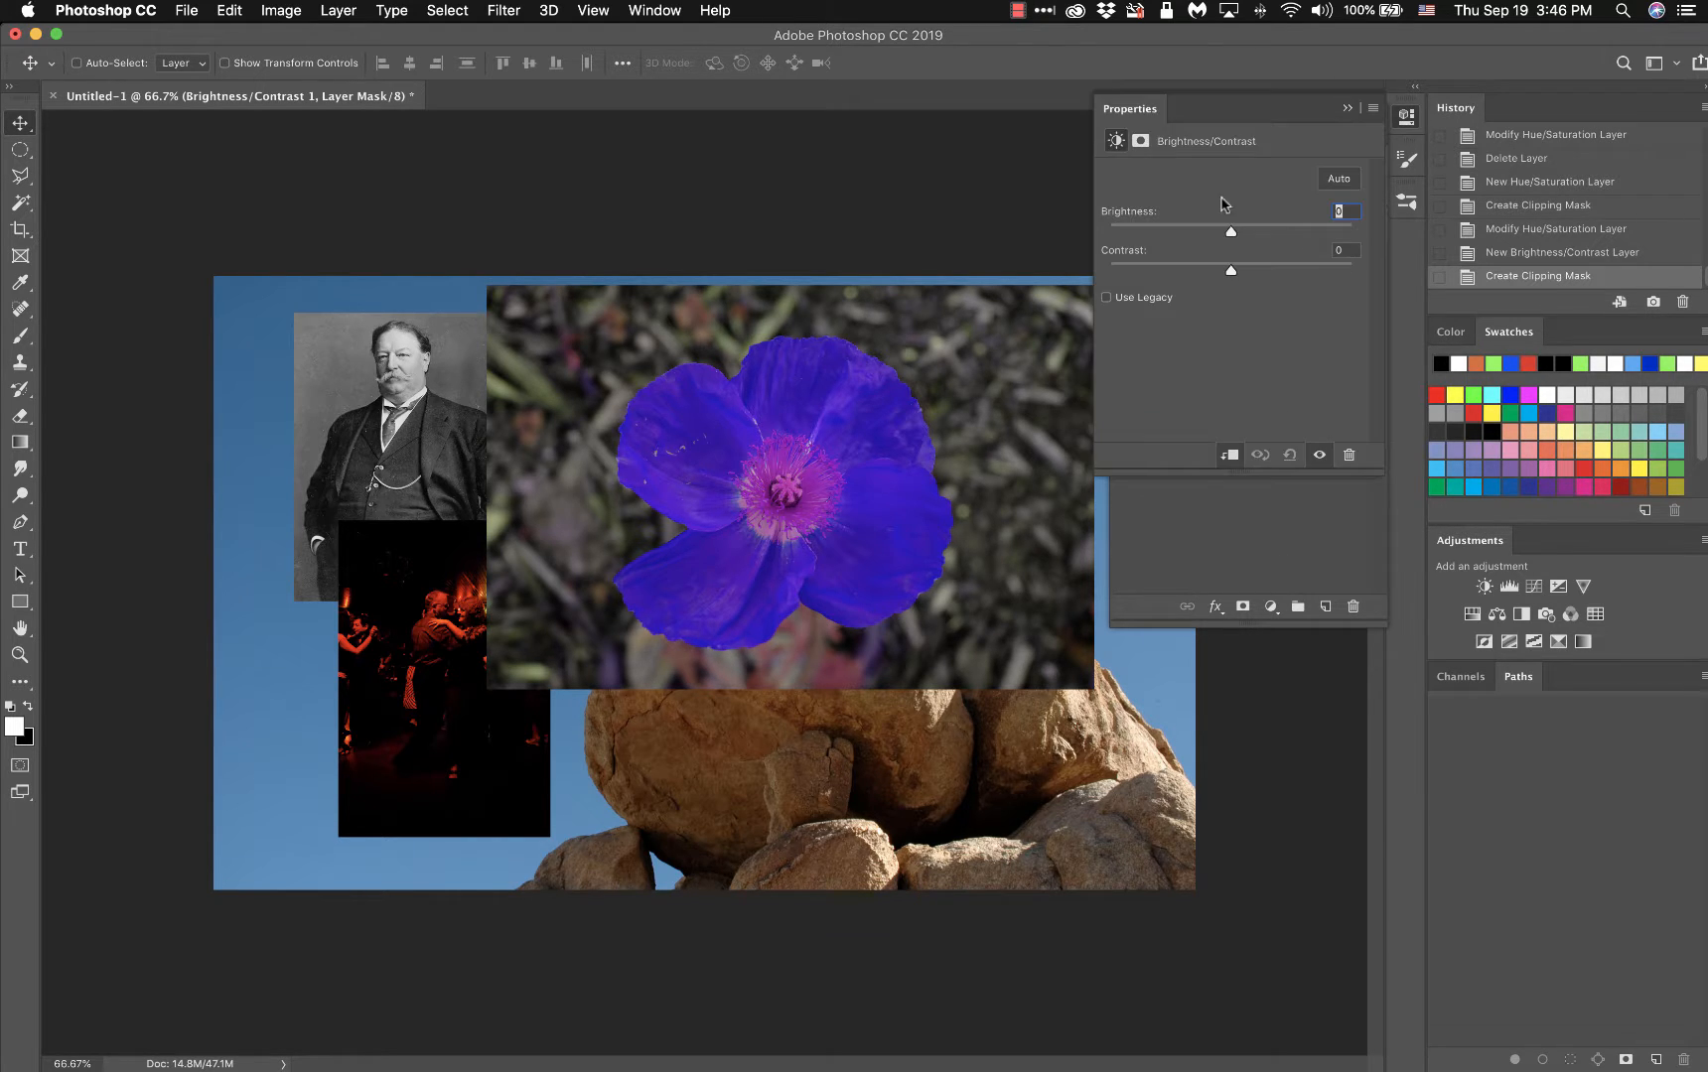
left_click_drag(1228, 229, 1272, 234)
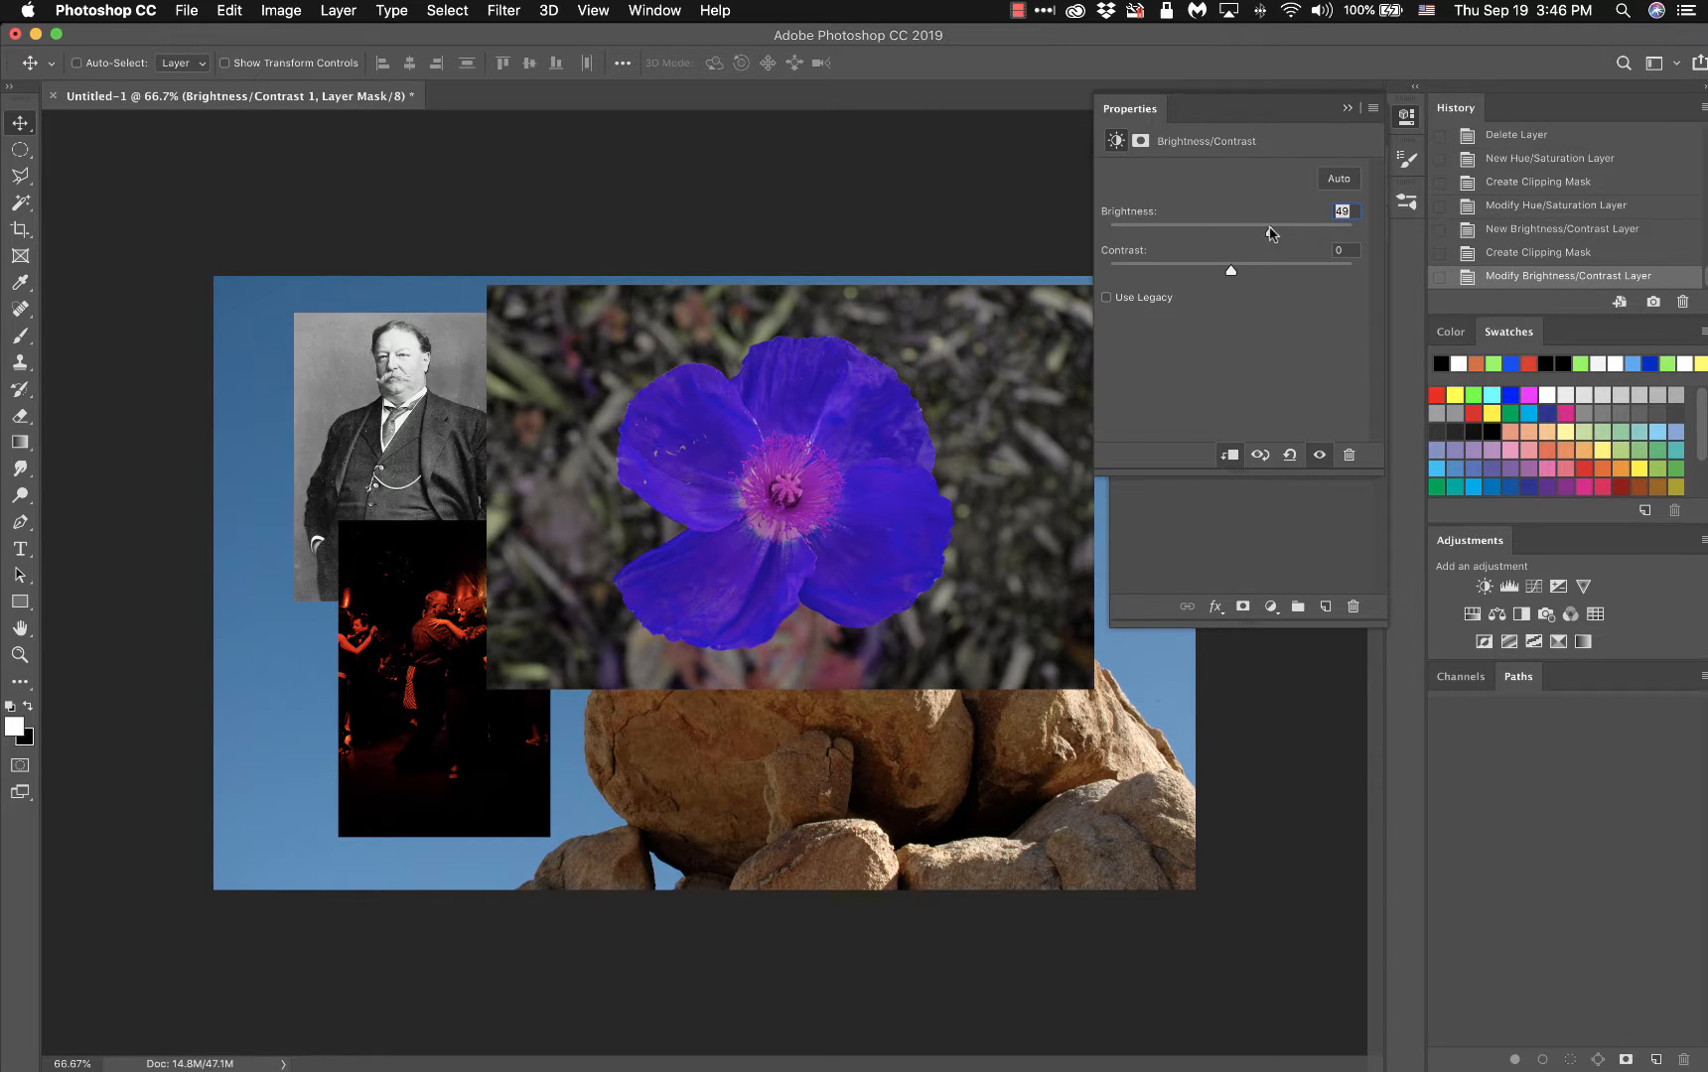
left_click(1349, 108)
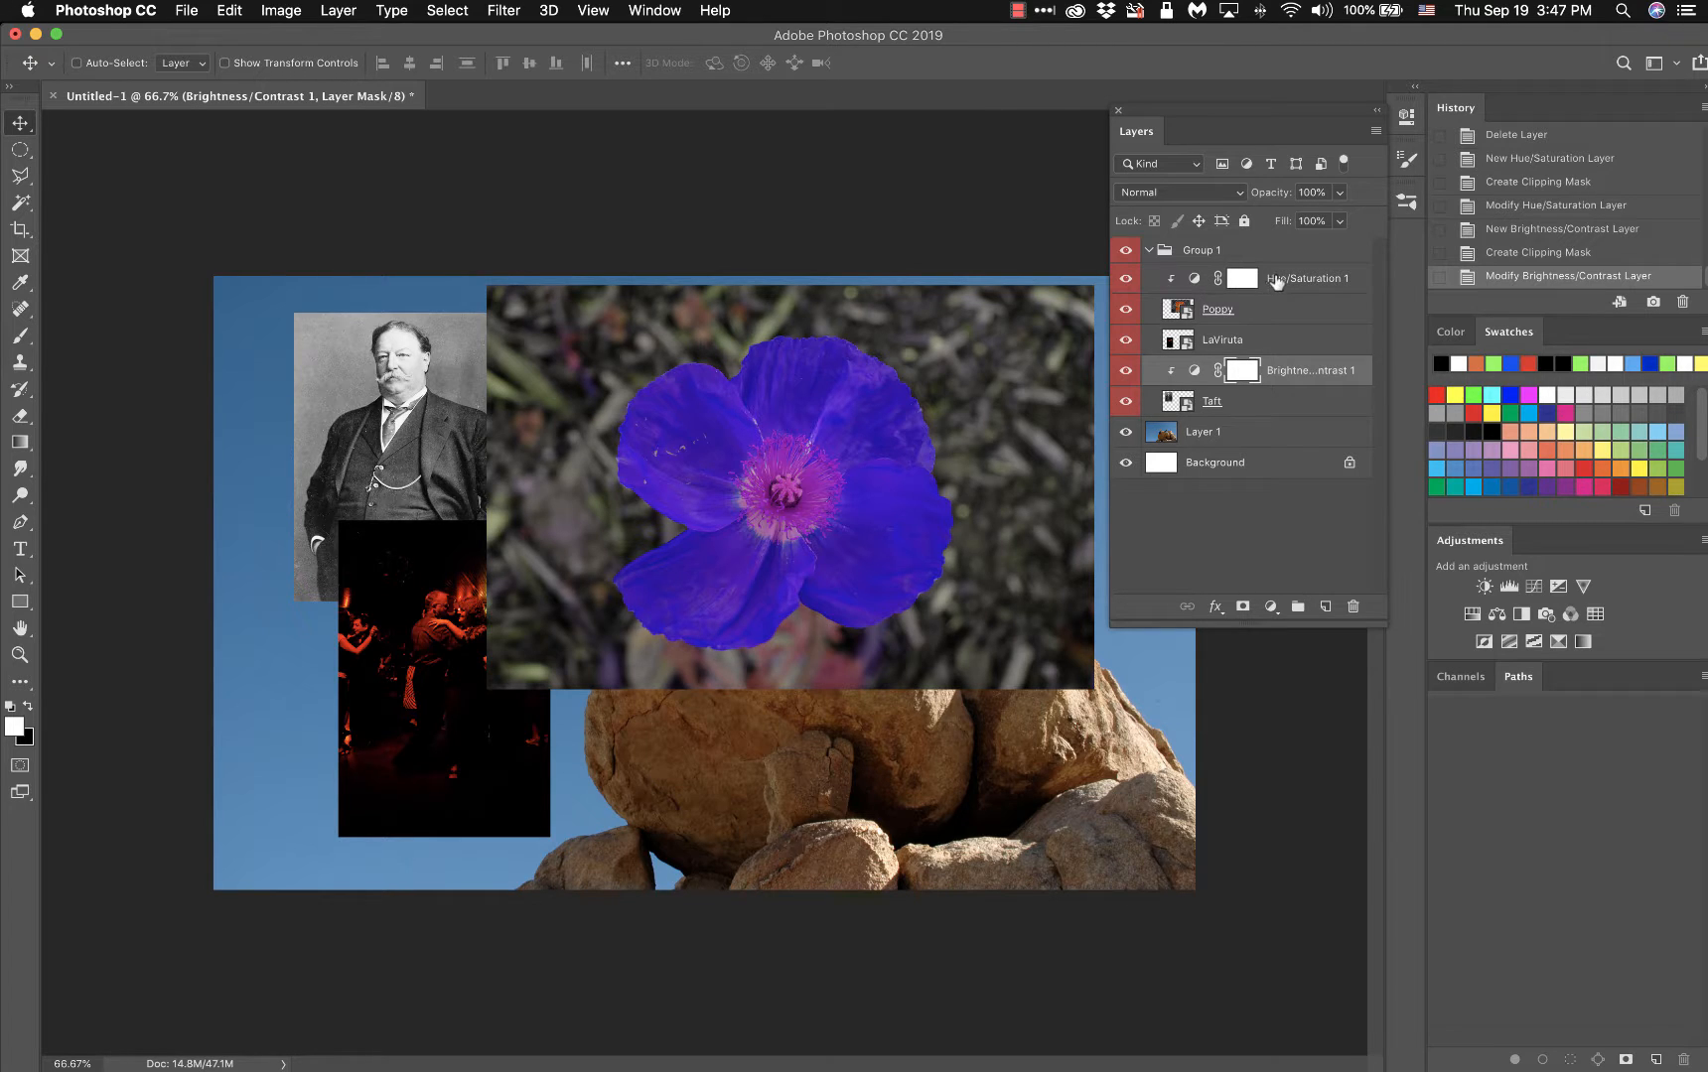
- Delete the Hue/Saturation adjustment above Poppy and the Brightness/Contrast adjustment above Taft
left_click_drag(1307, 279, 1353, 605)
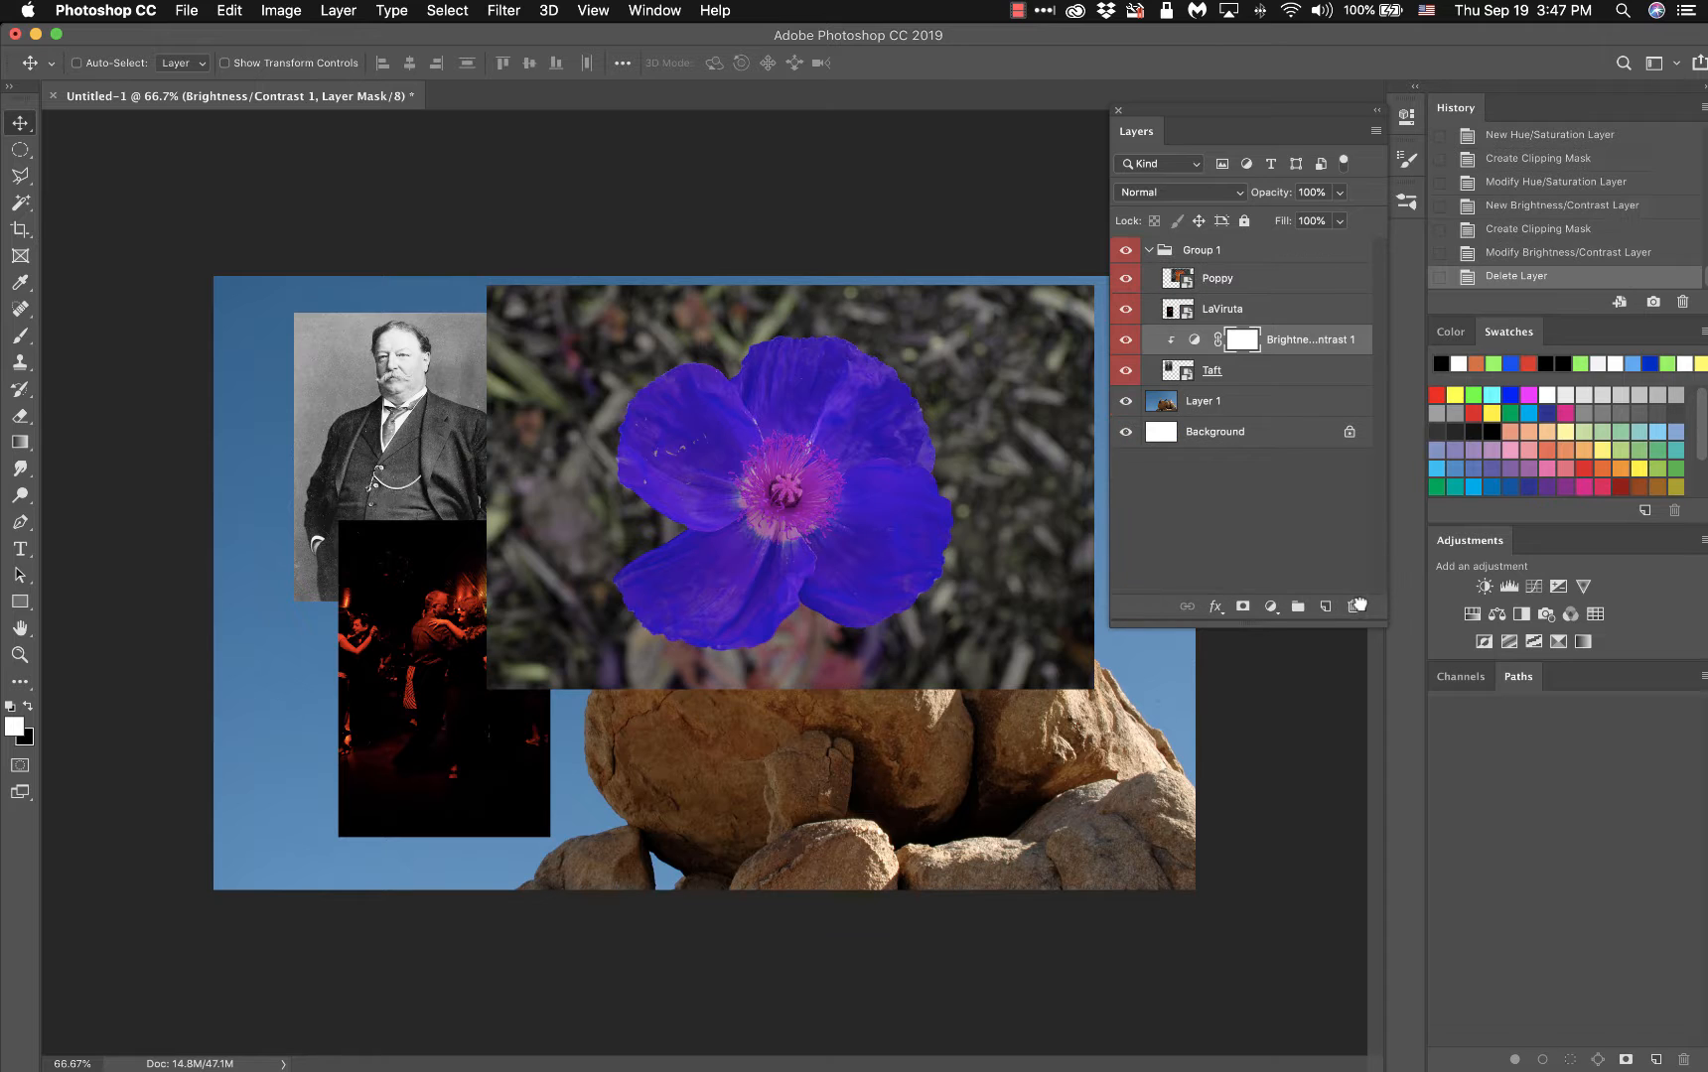
left_click_drag(1253, 343, 1351, 605)
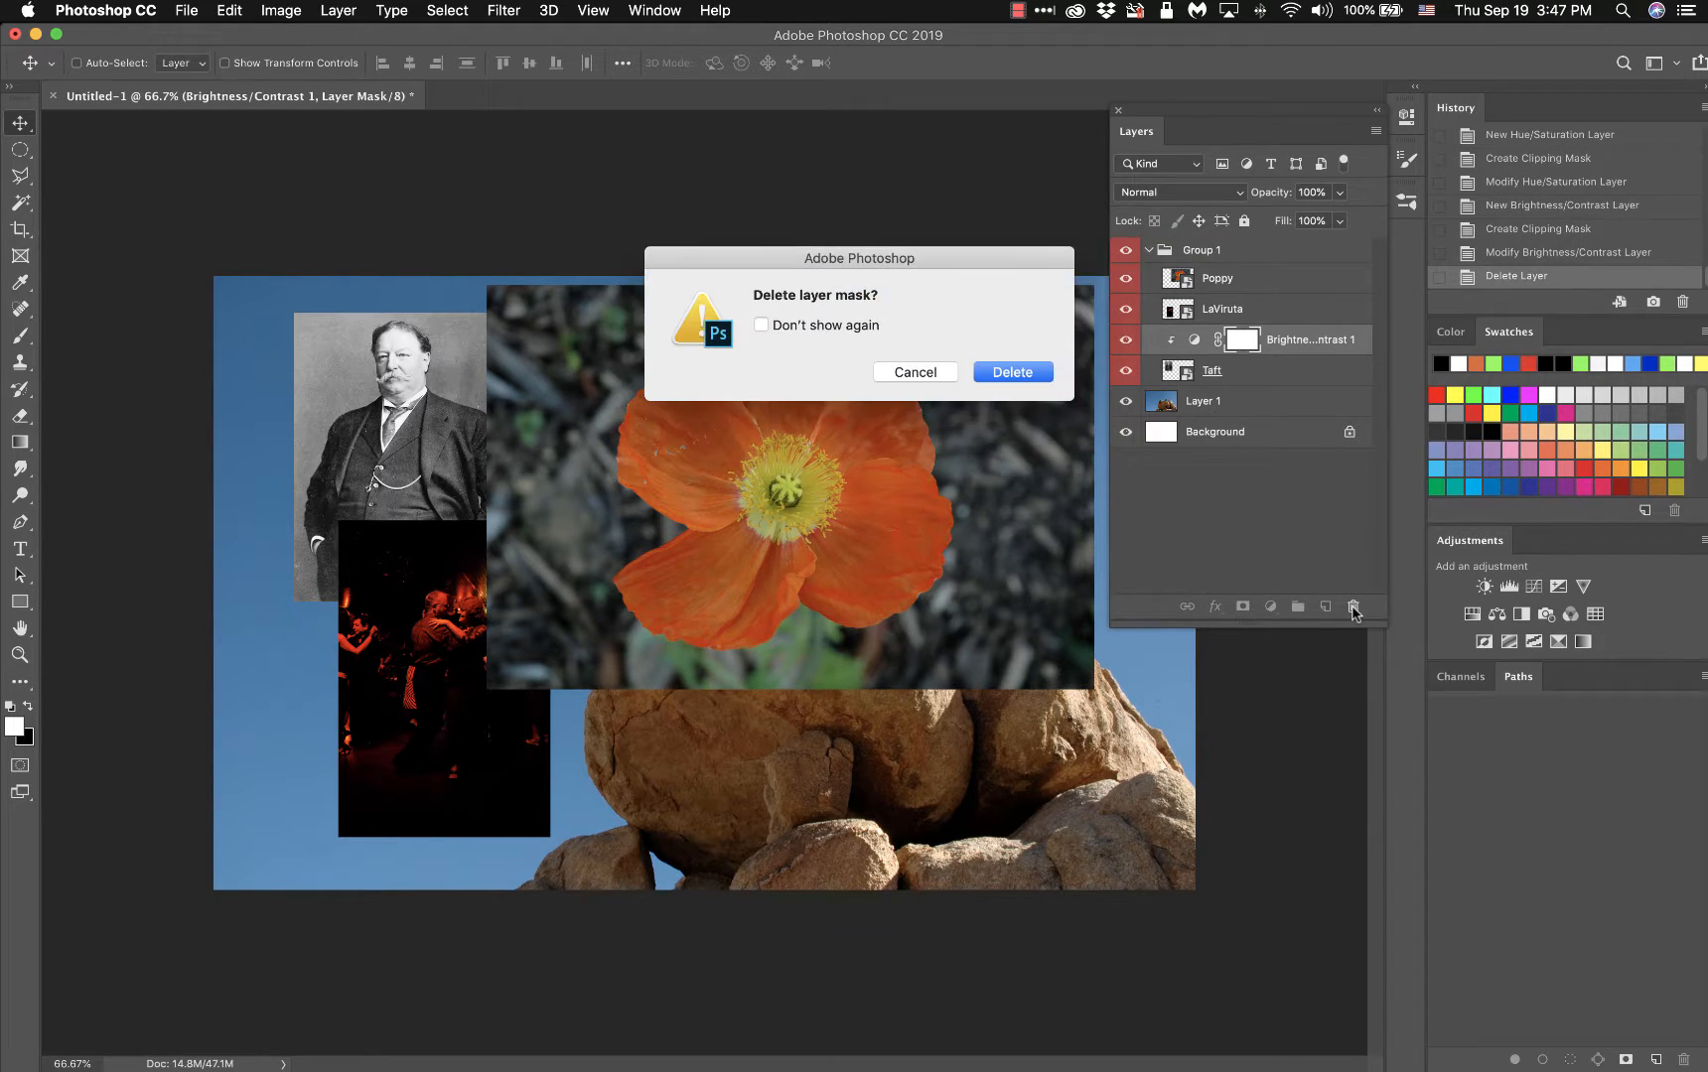
left_click(916, 372)
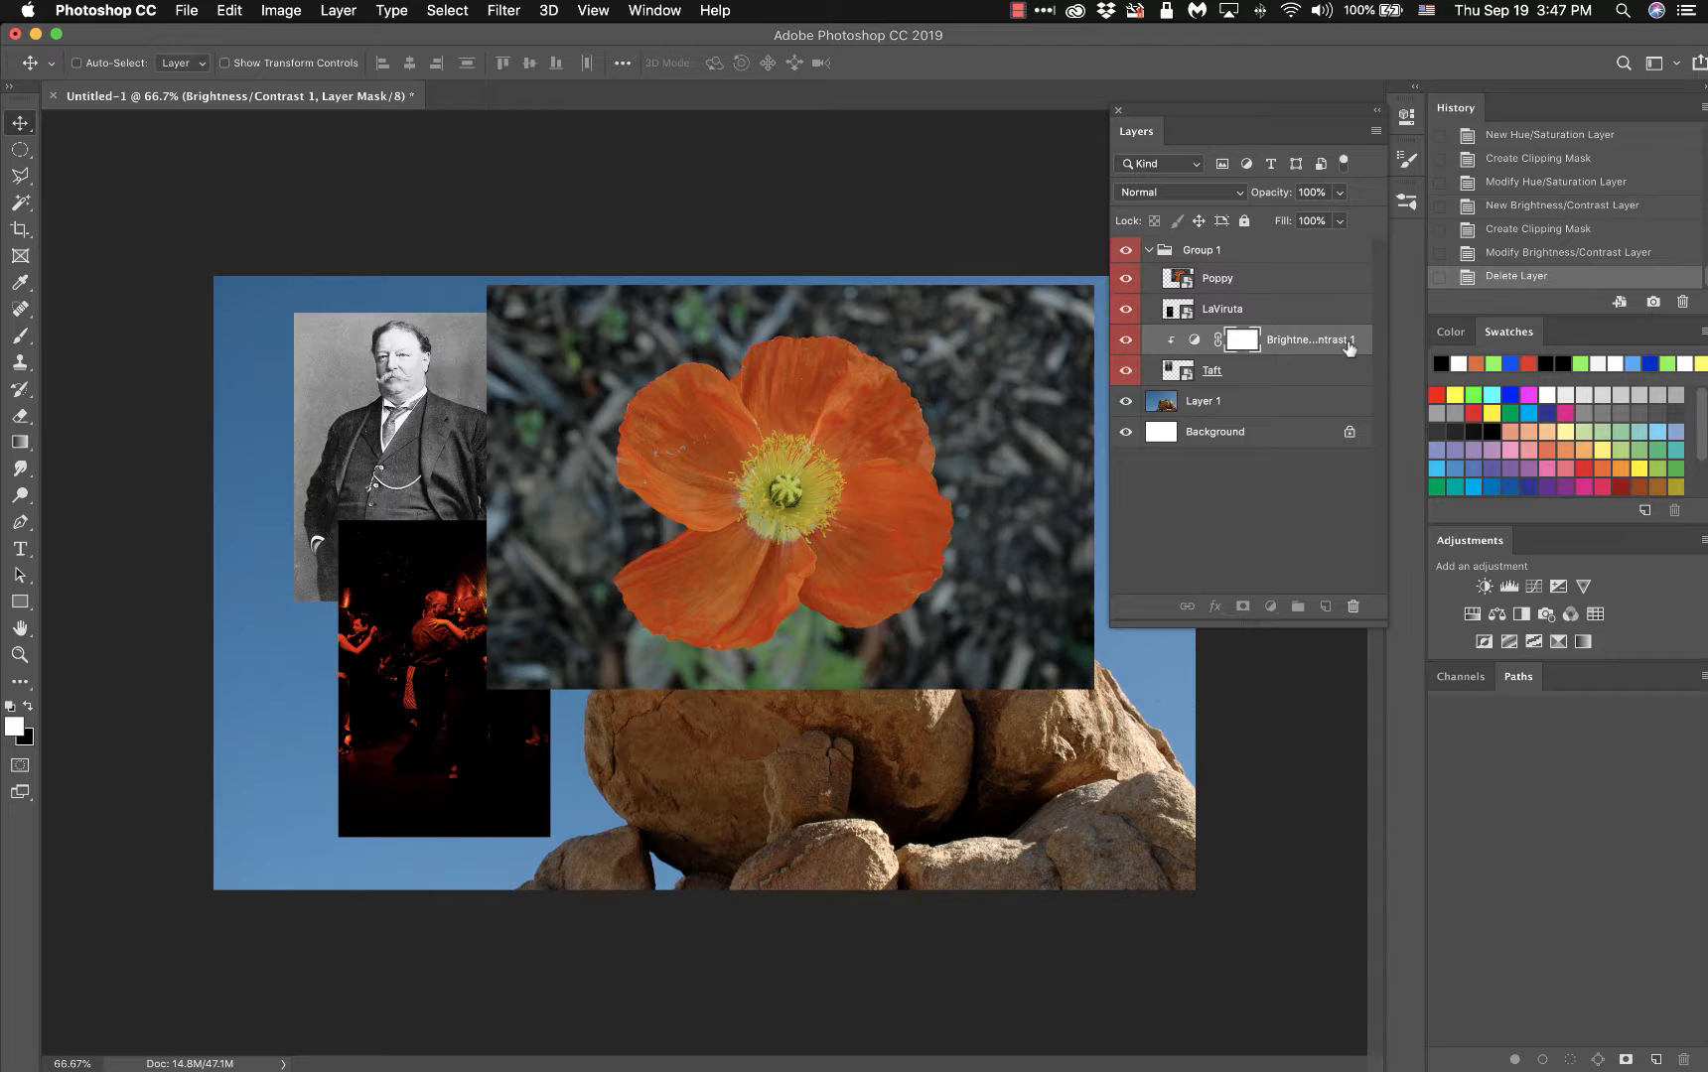
left_click_drag(1336, 340, 1351, 608)
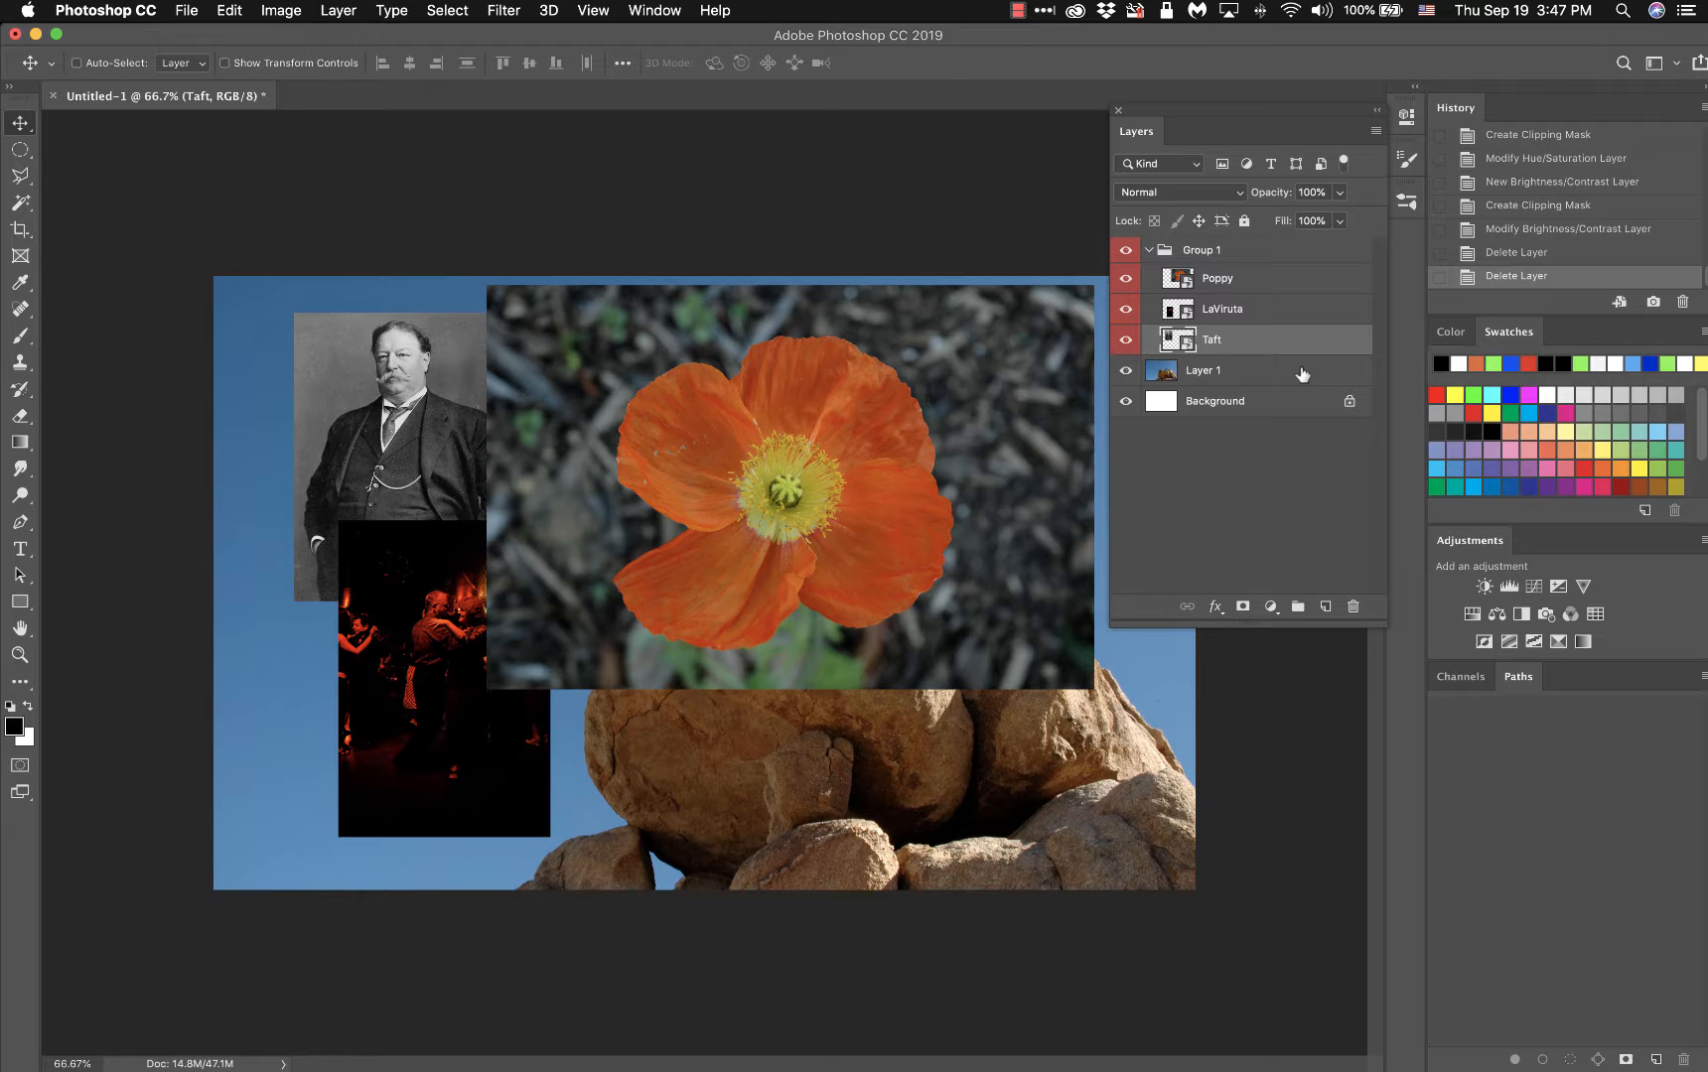
- Add a layer mask to the Poppy layer, then undo it
left_click(1280, 283)
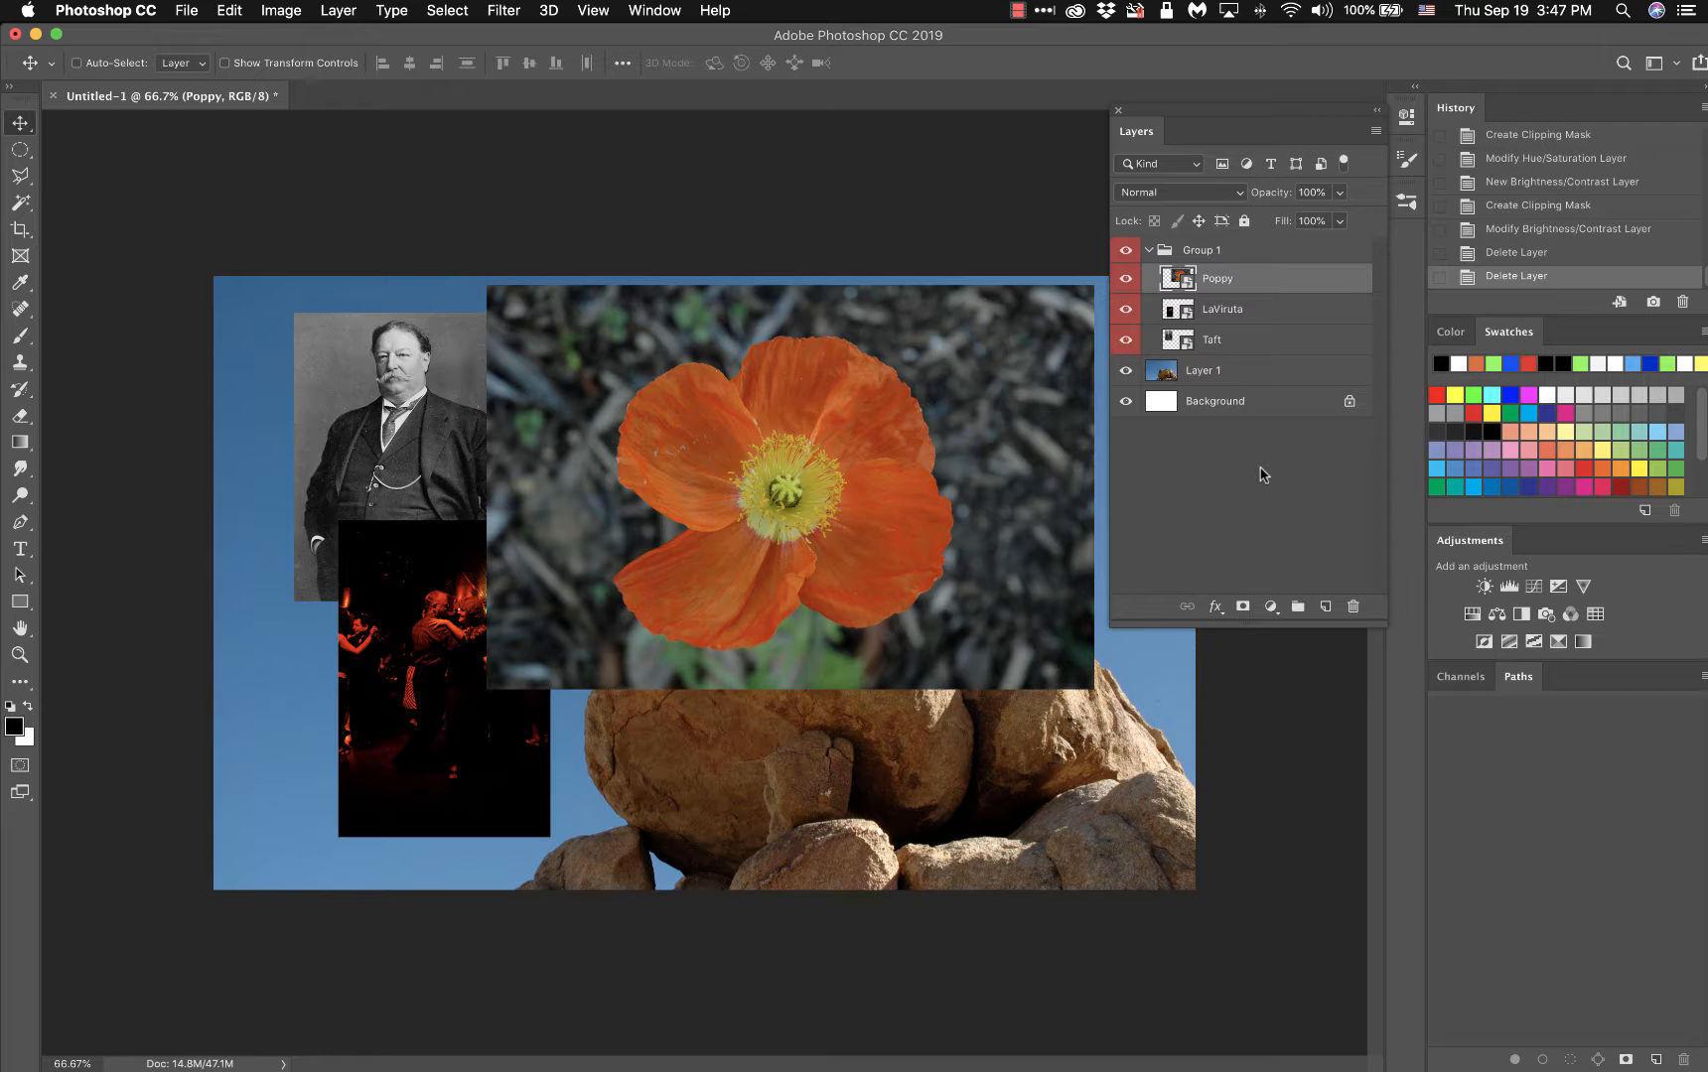
left_click(1243, 608)
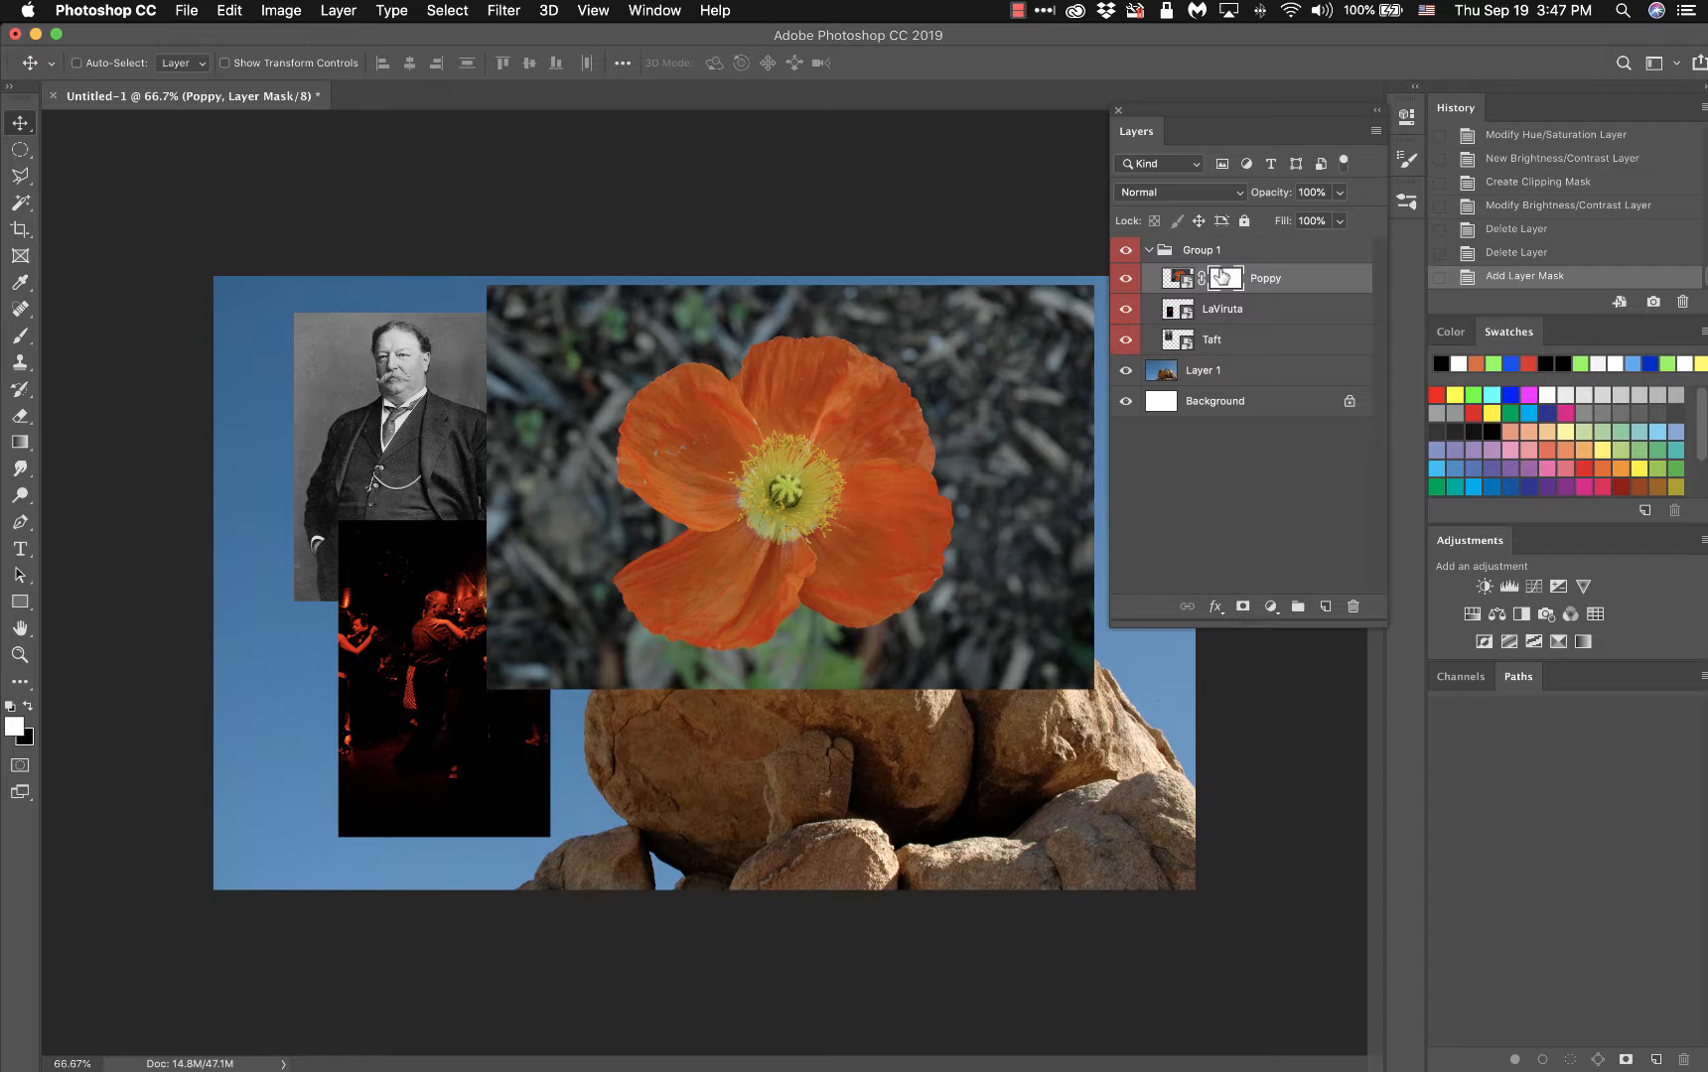
left_click(1481, 260)
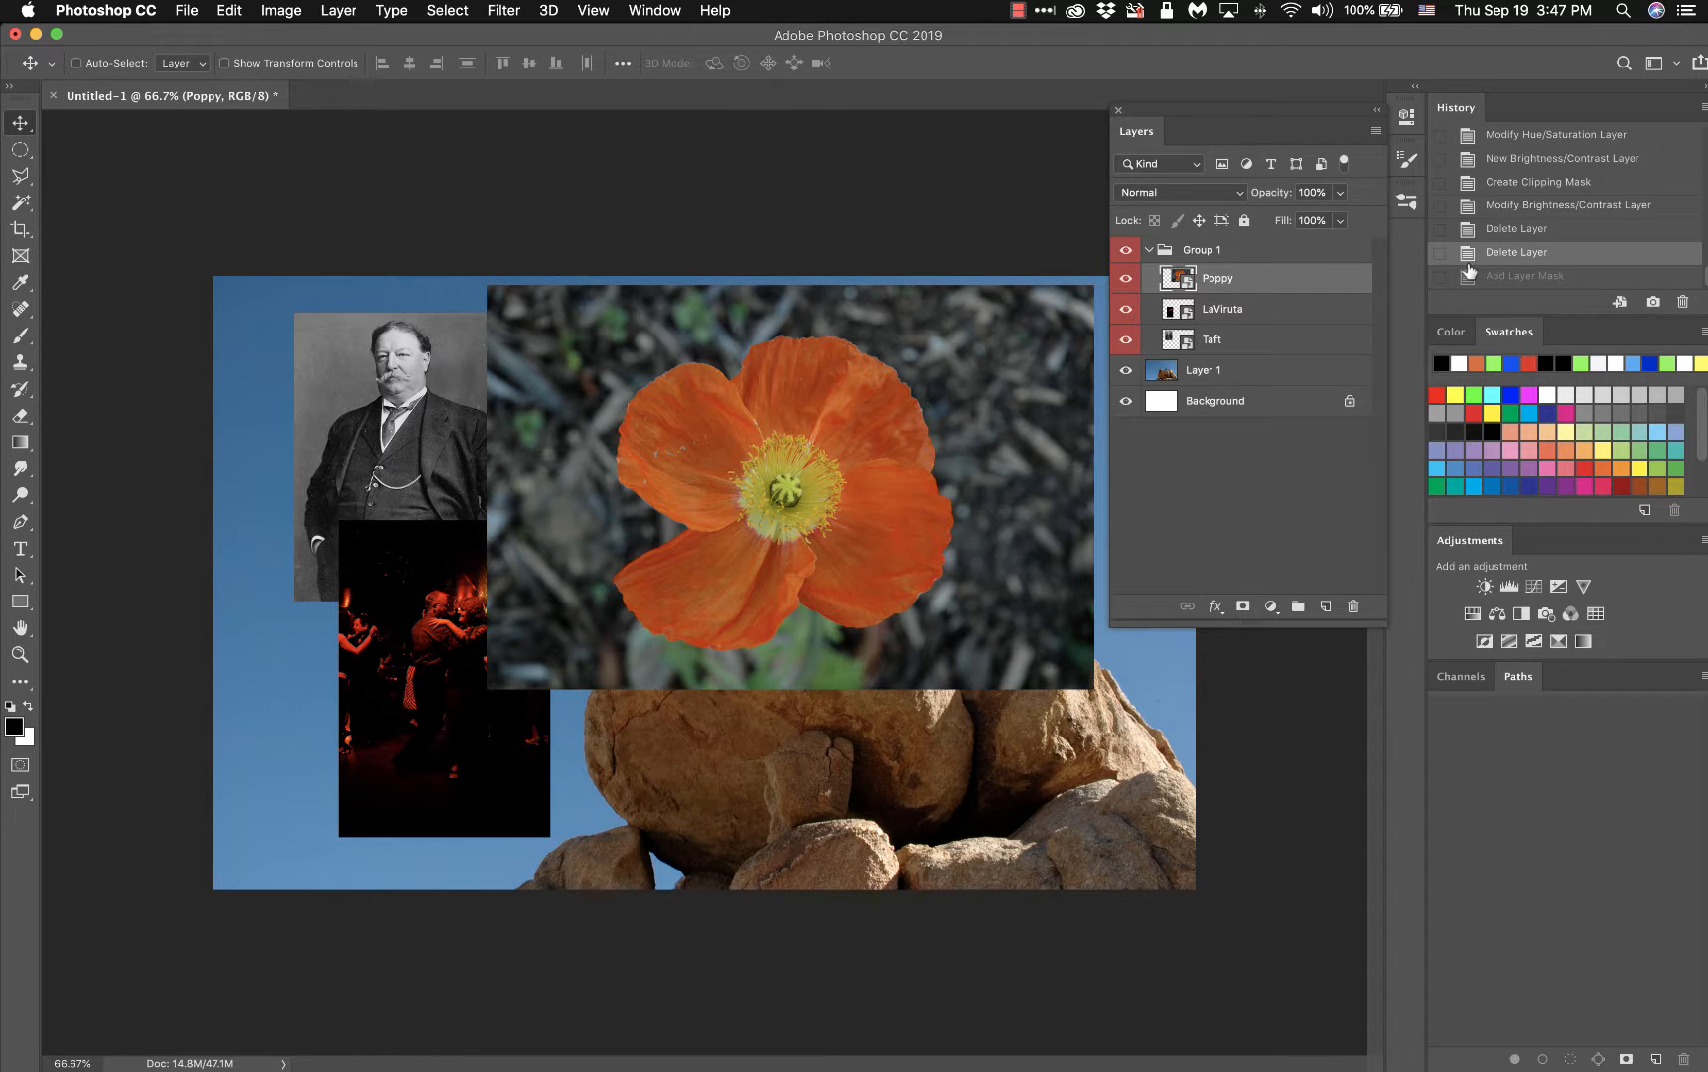
- Add a layer mask to Poppy again, activate the Brush and the Polygonal Lasso in turn, and revert to the state before the mask
left_click(1269, 309)
left_click(1275, 340)
left_click(1271, 290)
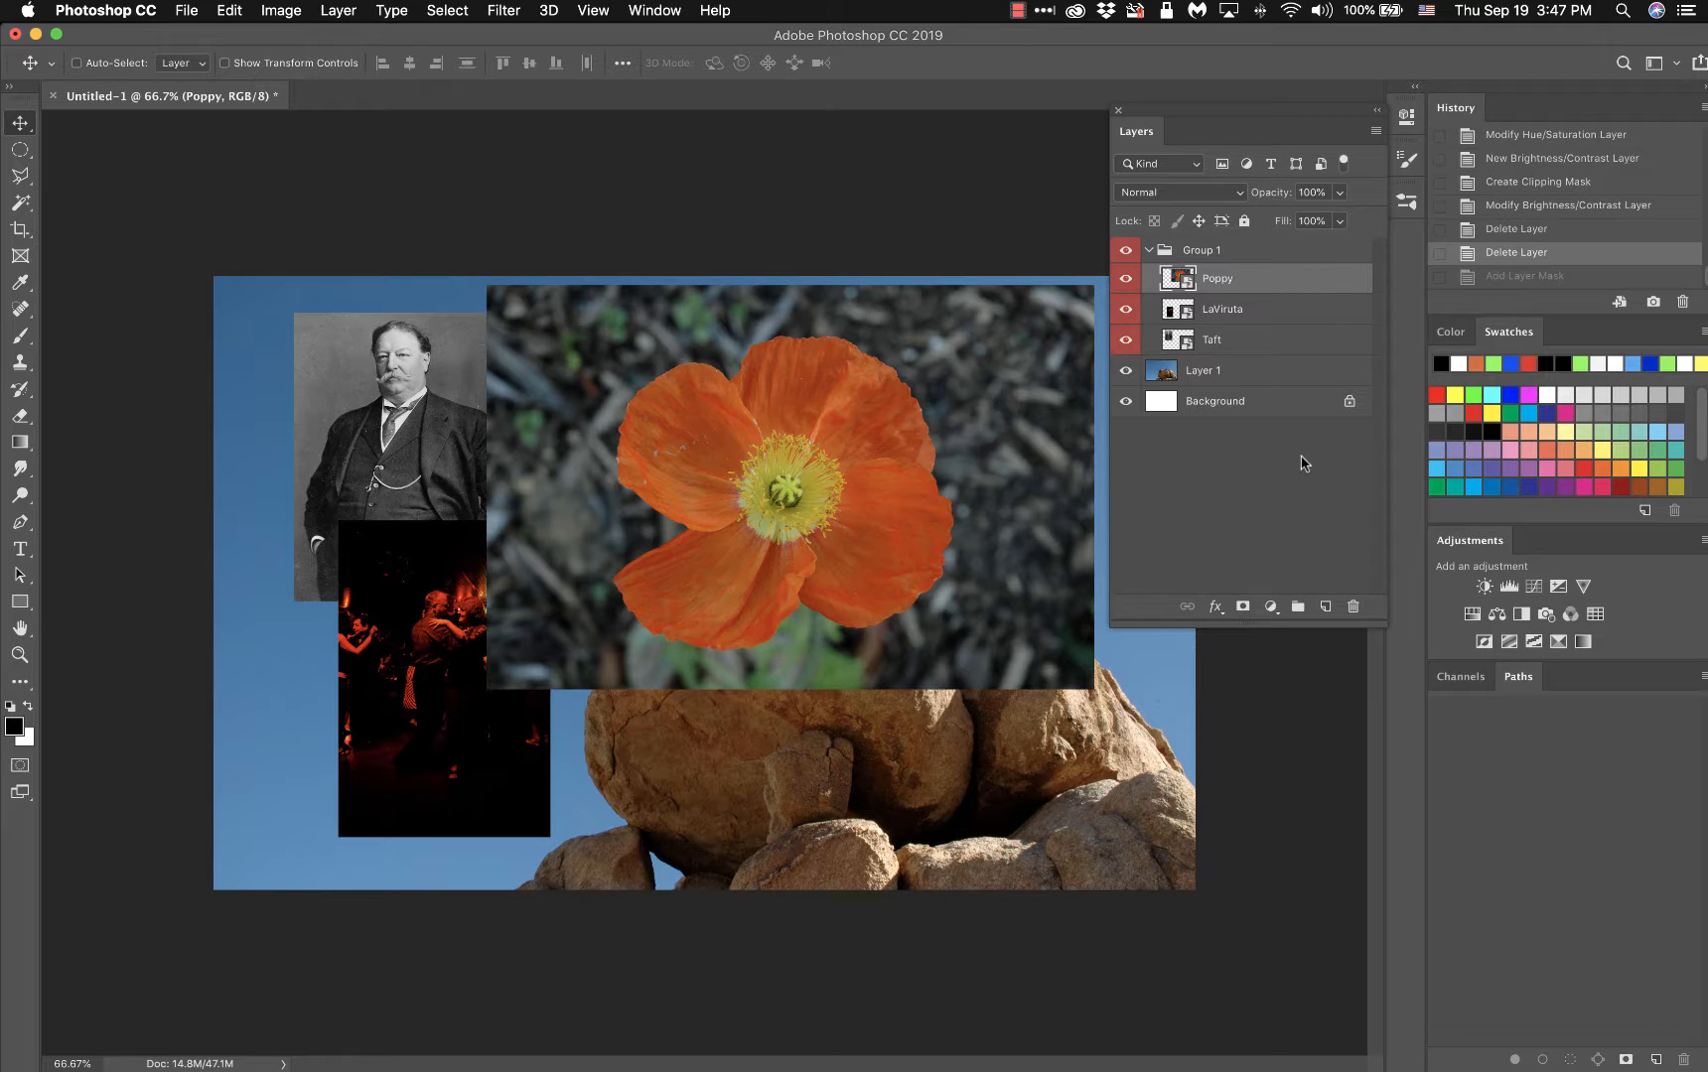
left_click(1242, 609)
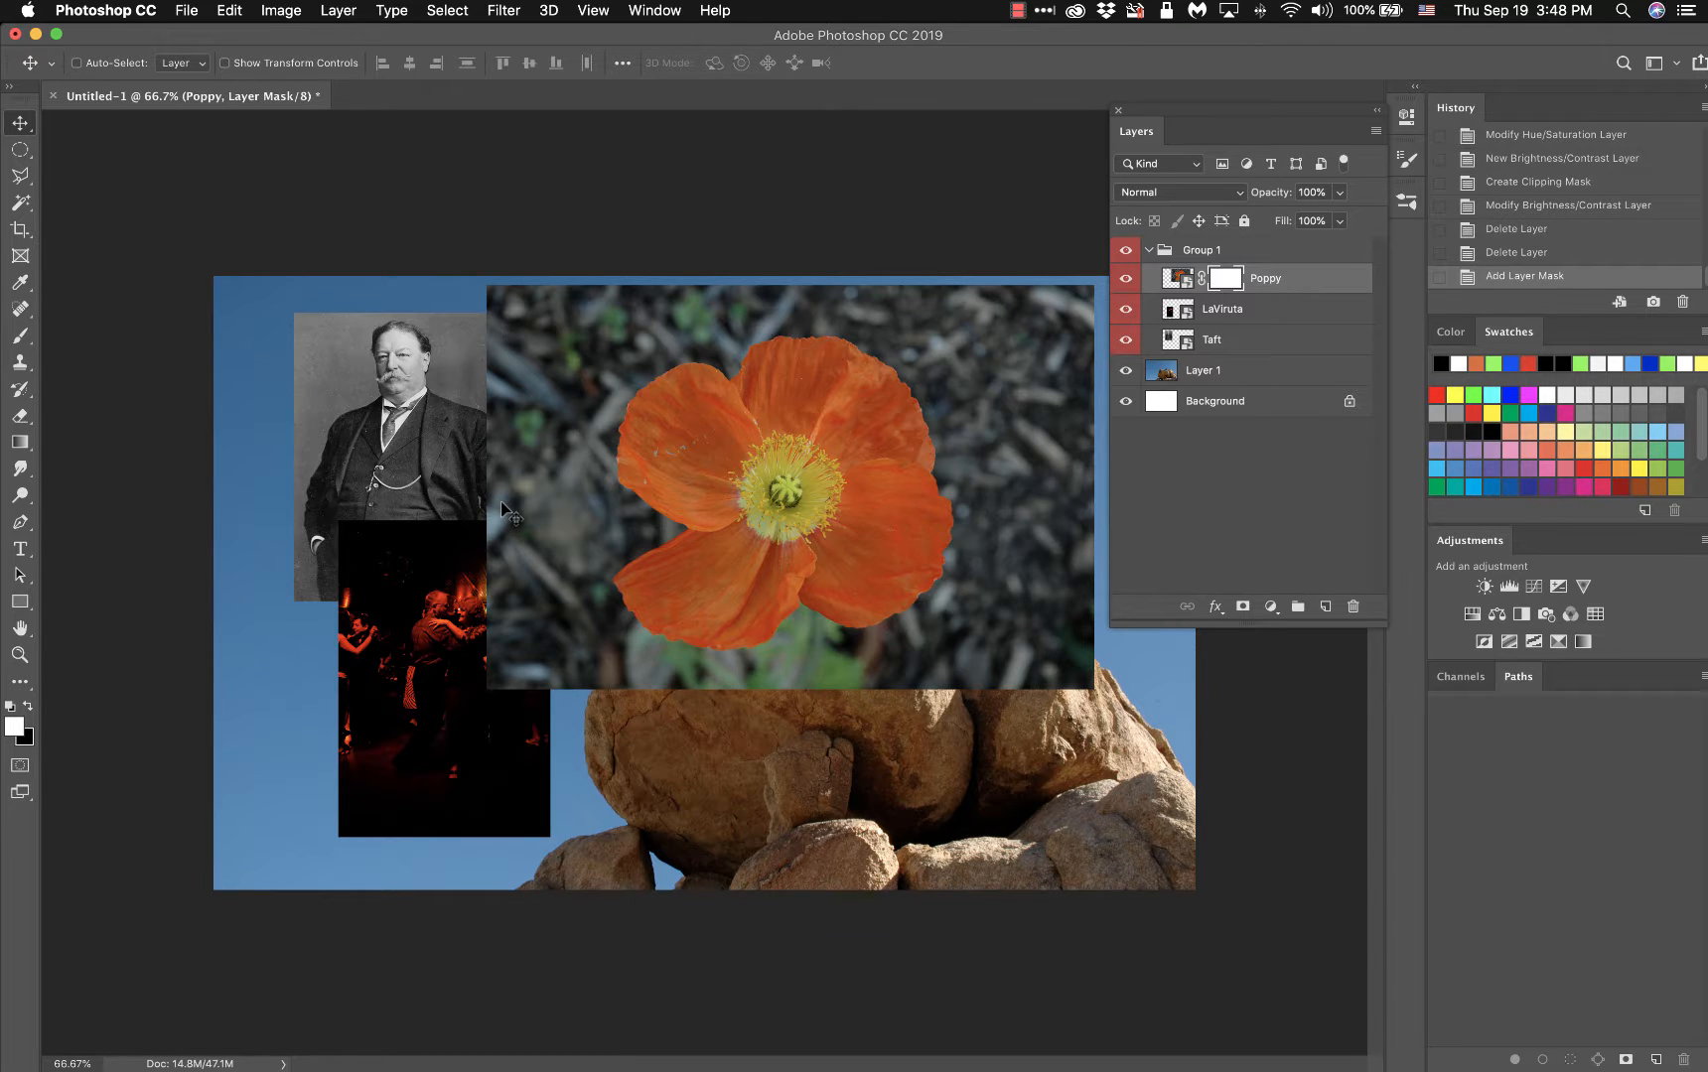
left_click(22, 336)
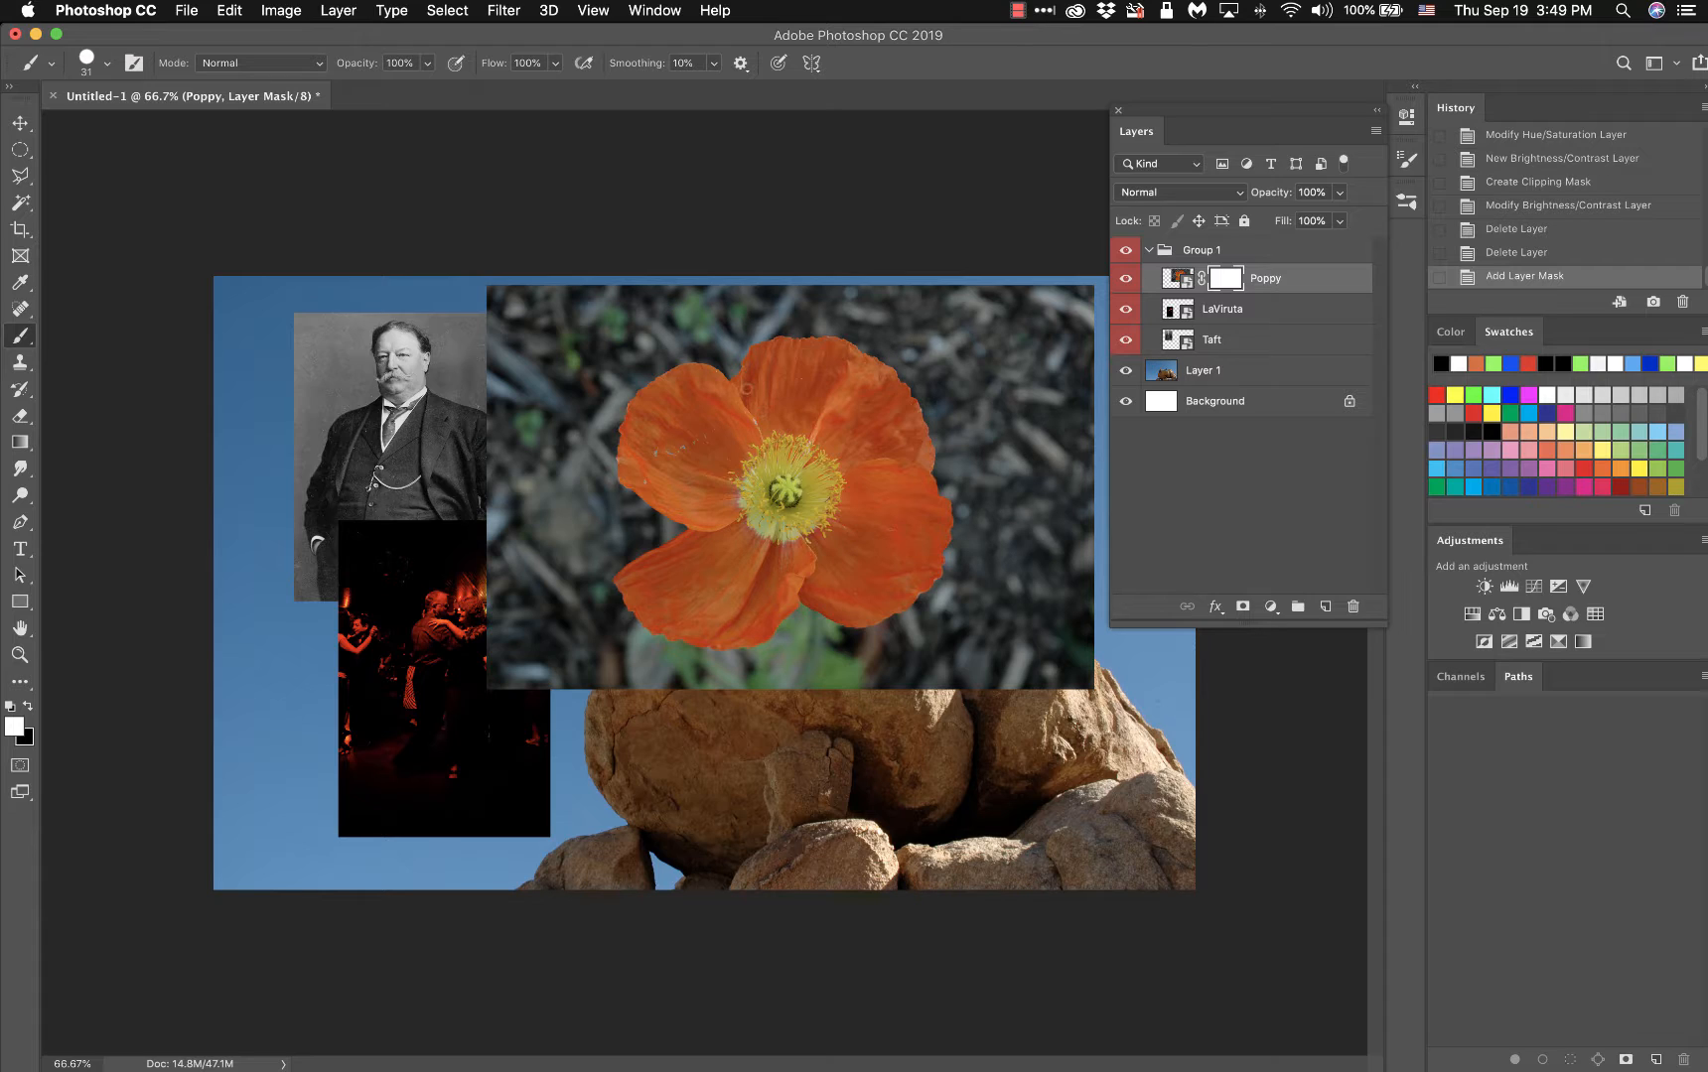
left_click(21, 178)
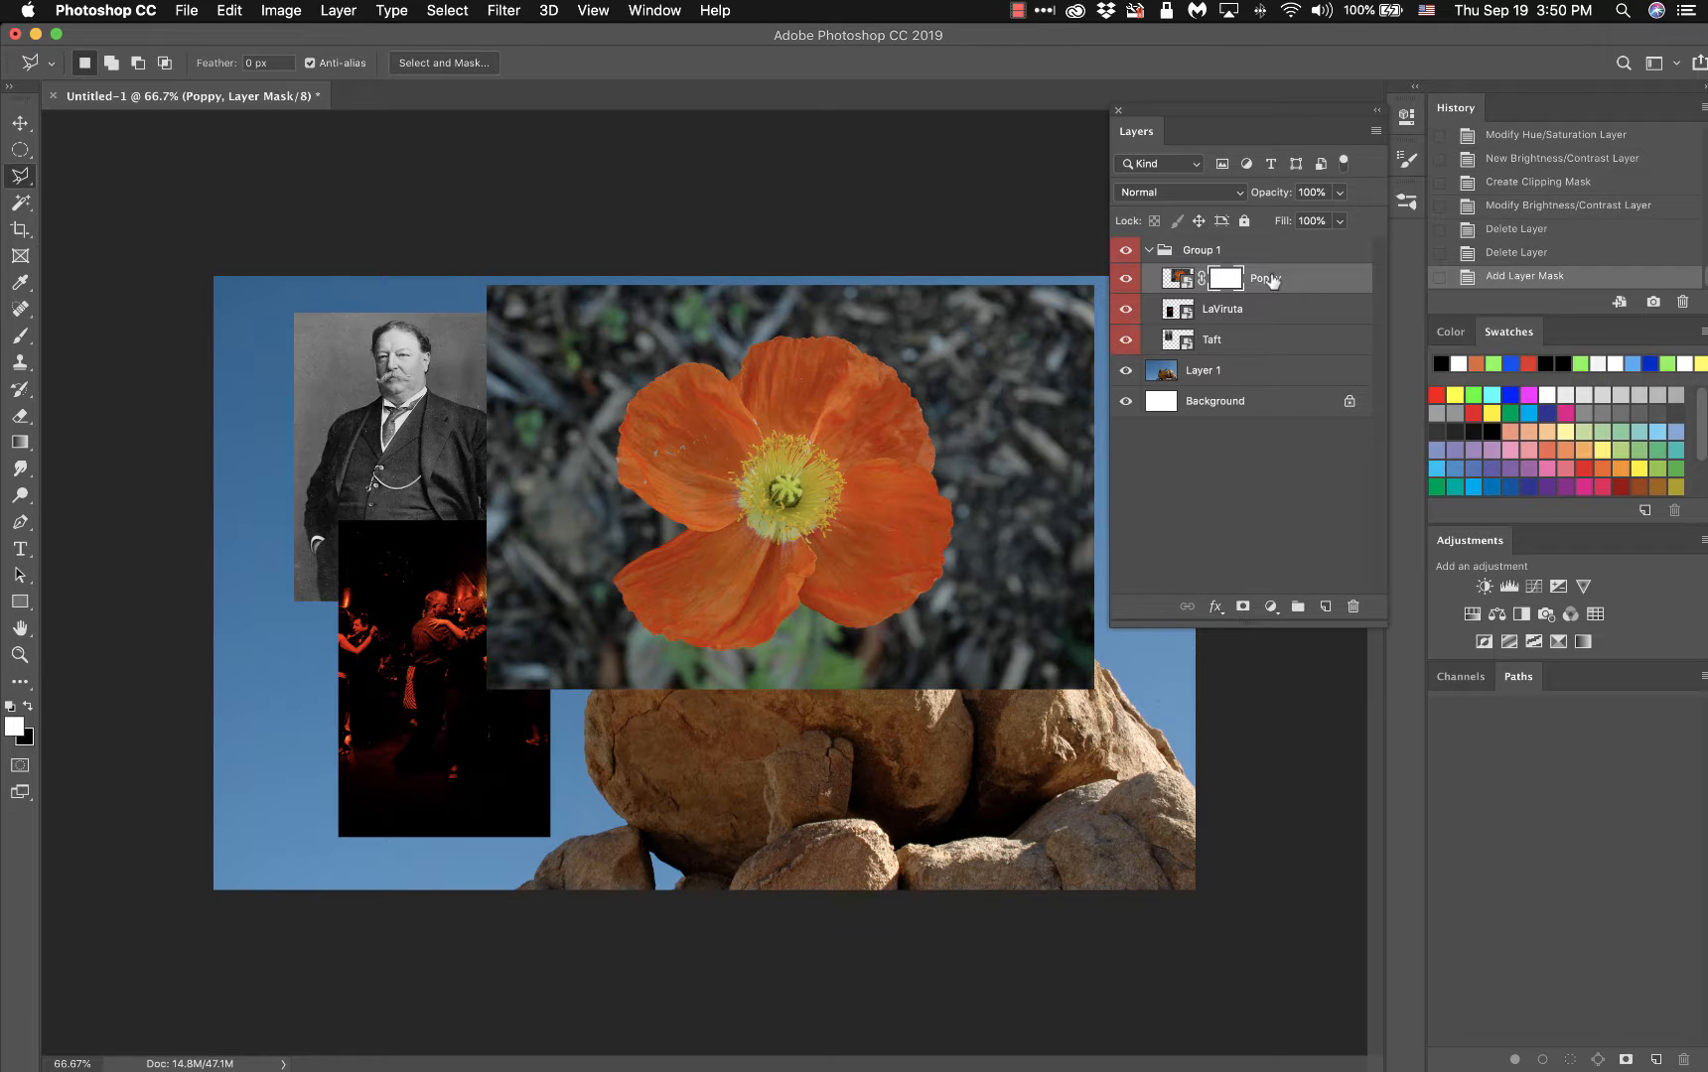
left_click(1495, 255)
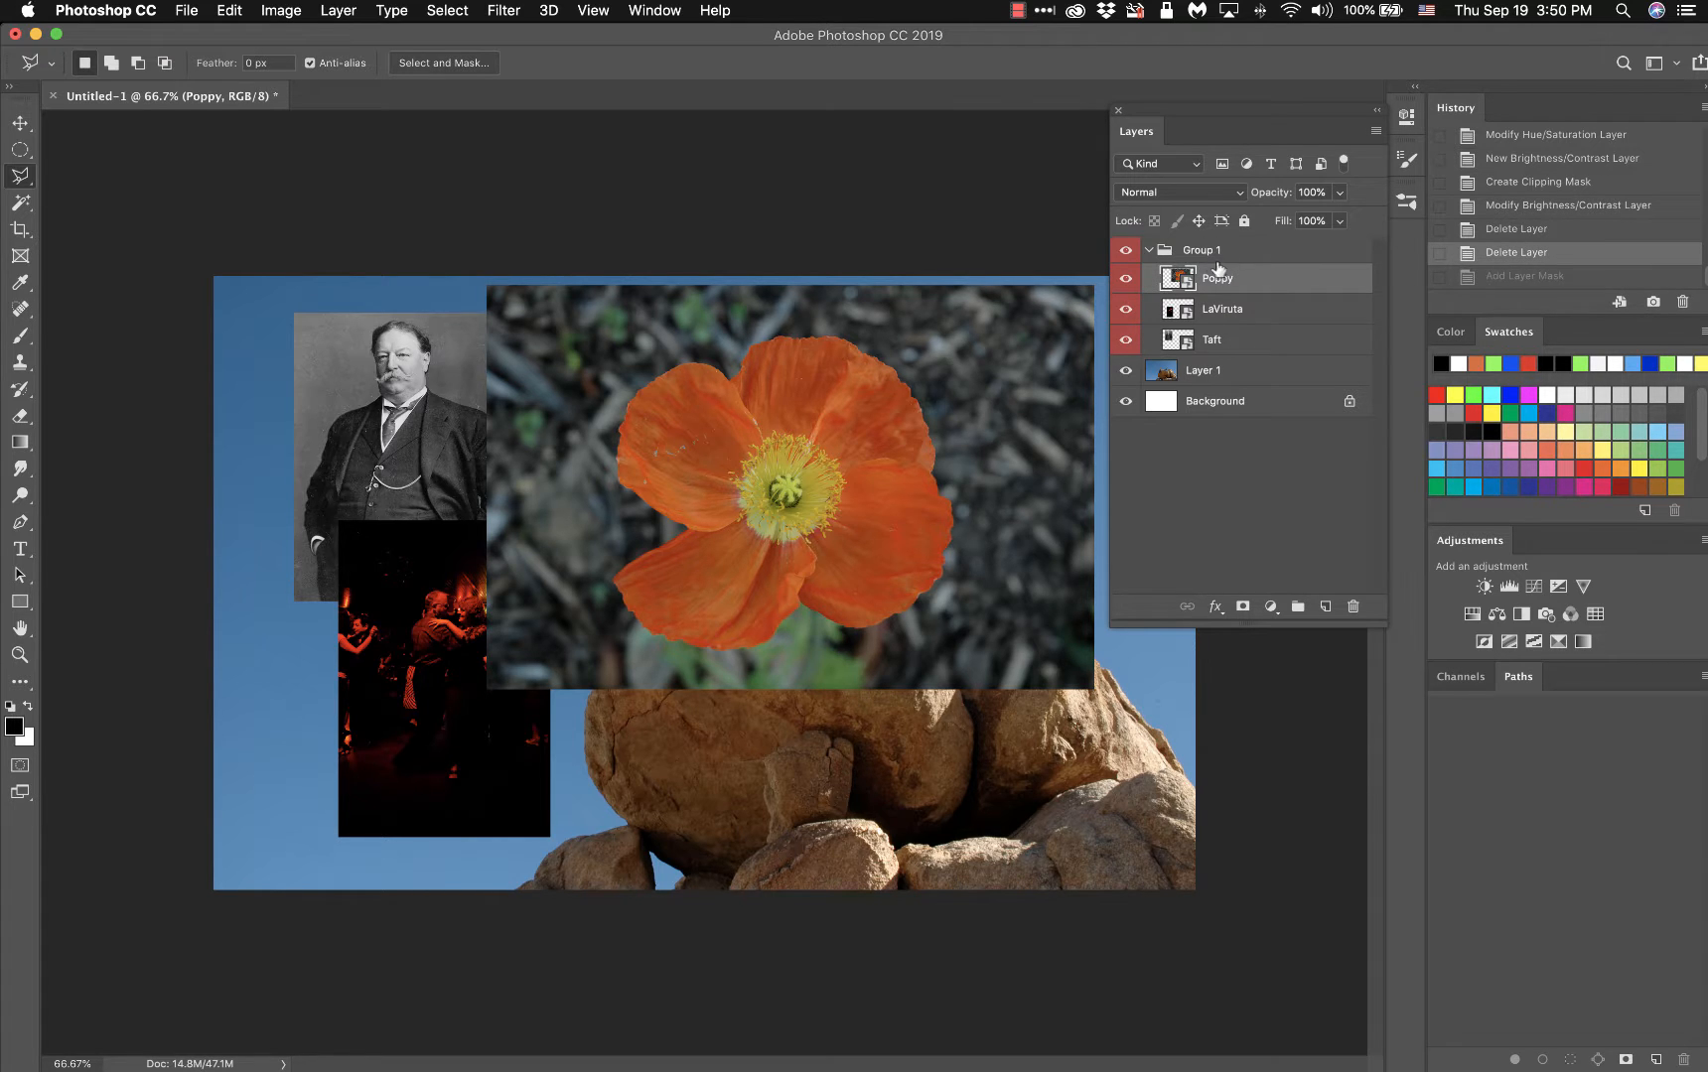
- Hide the Taft and LaViruta layers and move the Poppy image into the upper-left corner of the canvas
left_click(1126, 347)
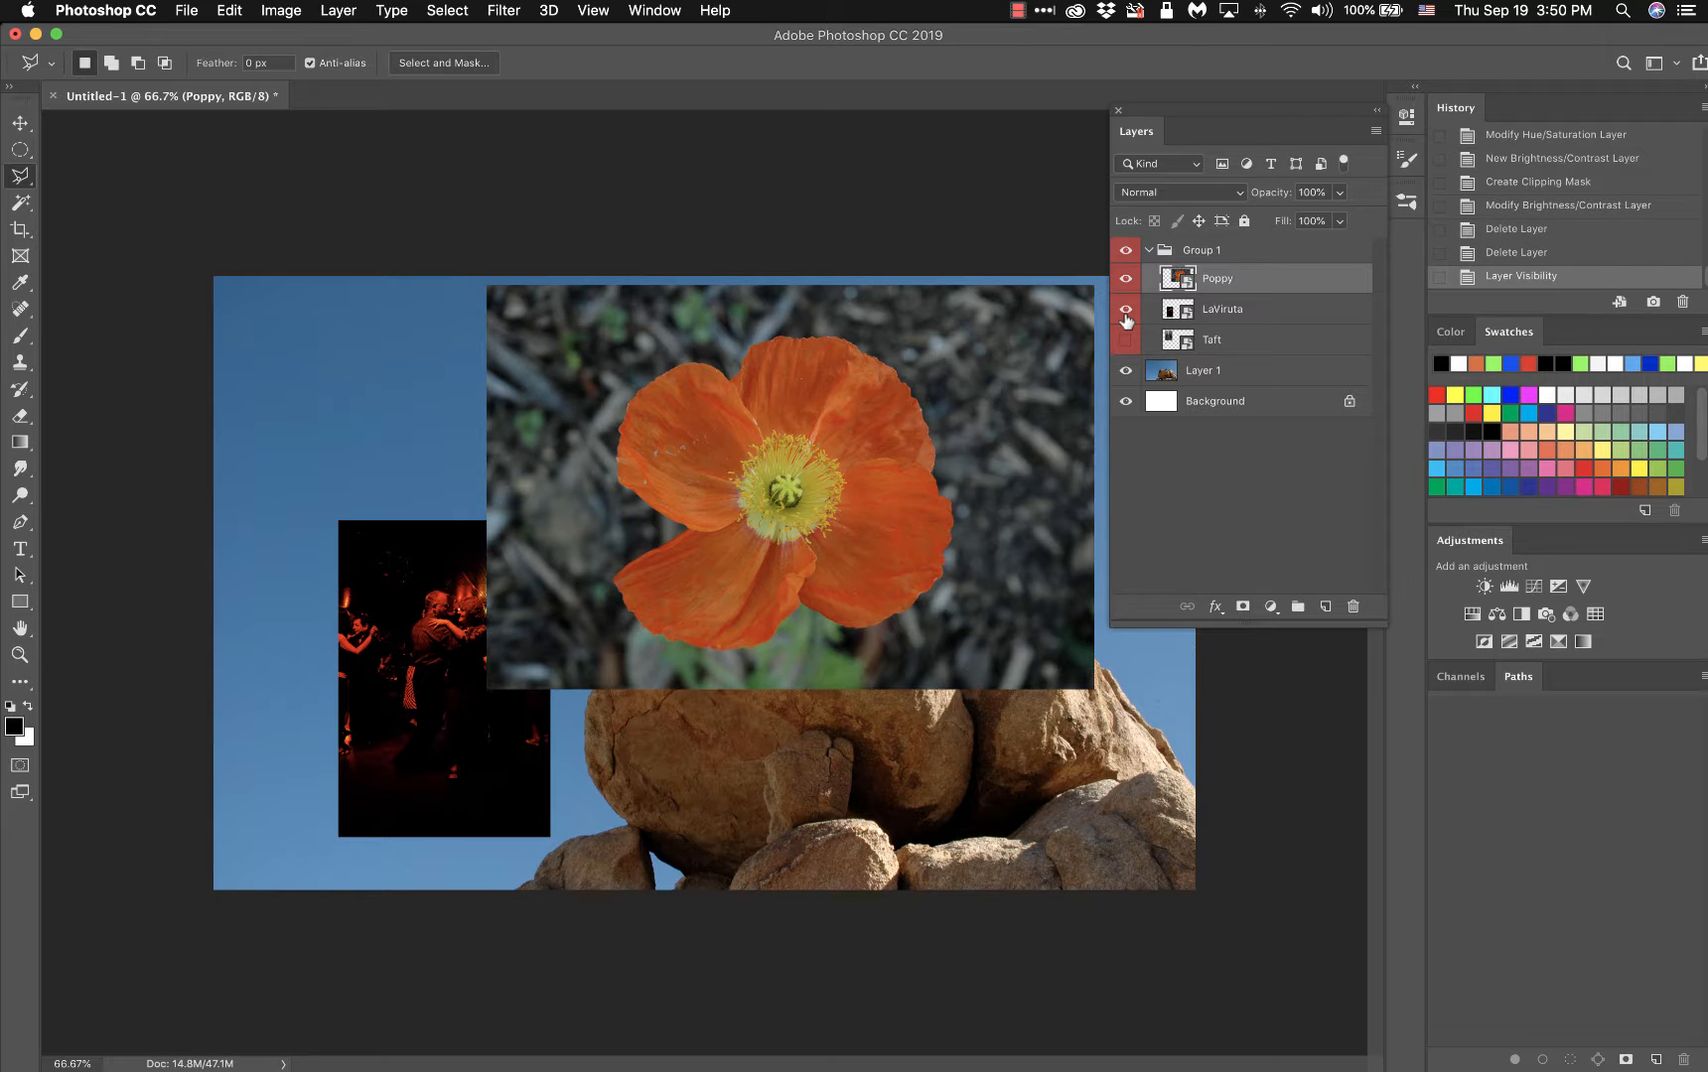
left_click(1126, 312)
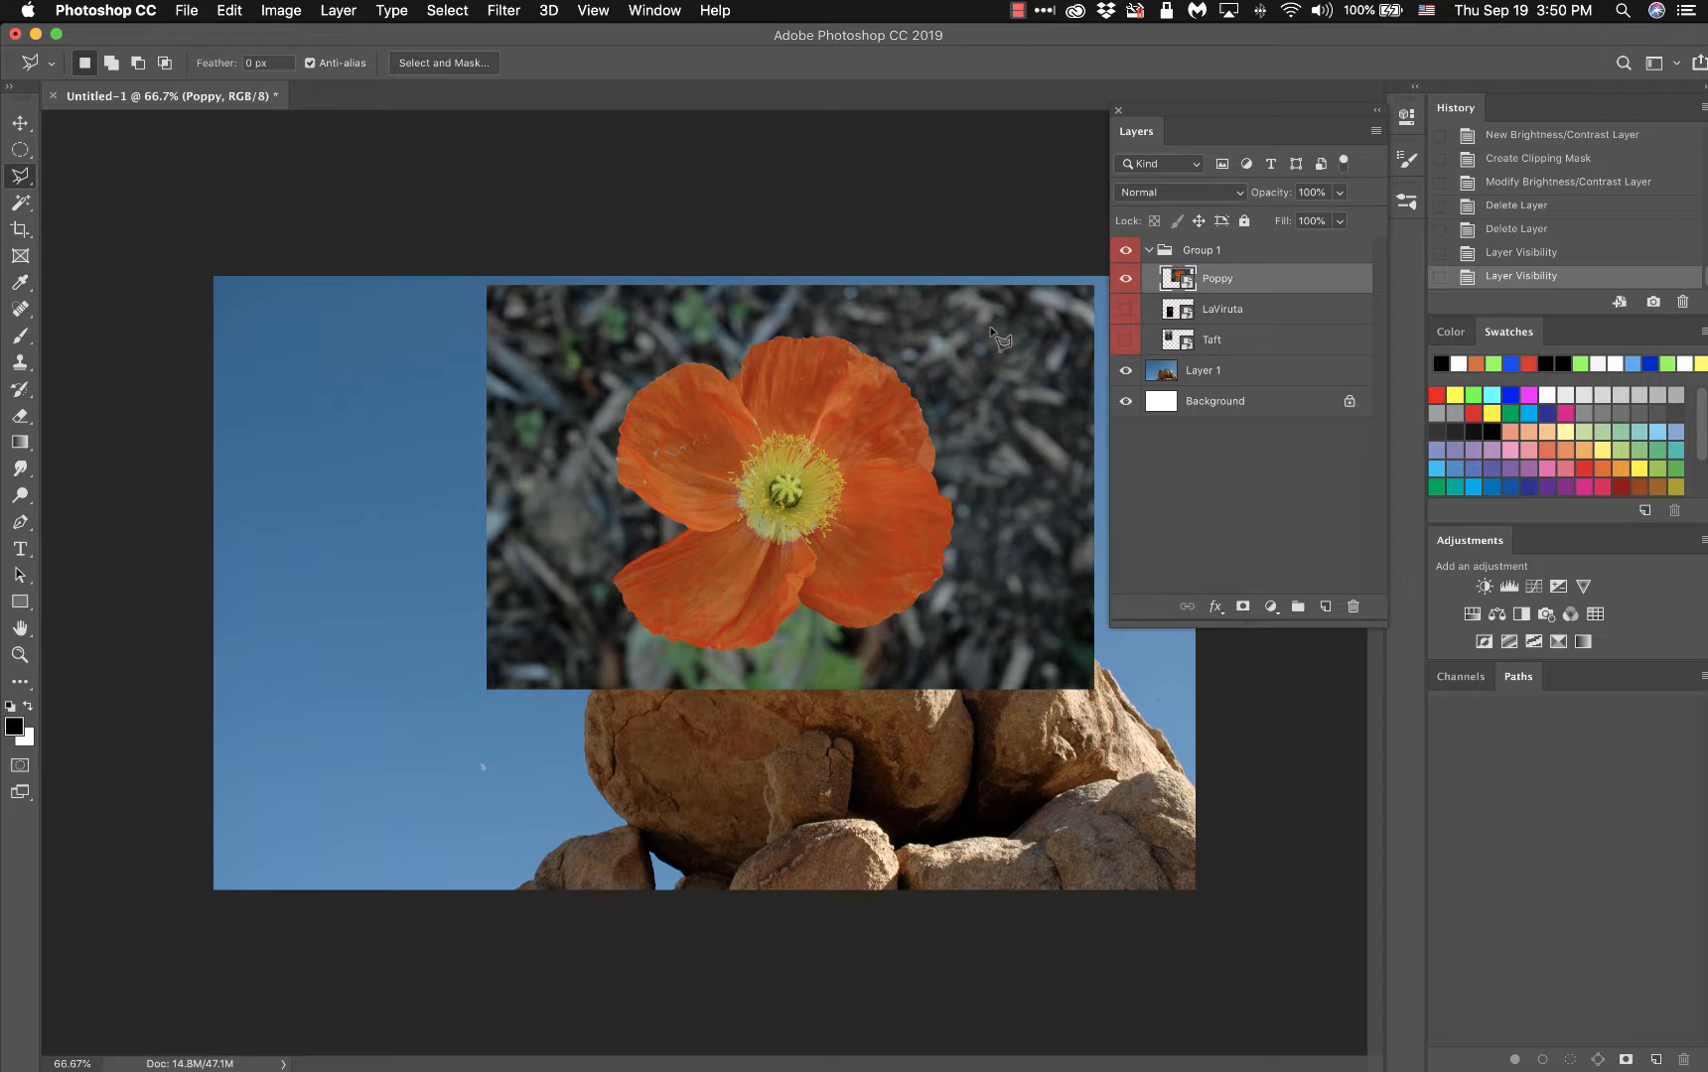
left_click(20, 122)
left_click_drag(806, 501, 538, 492)
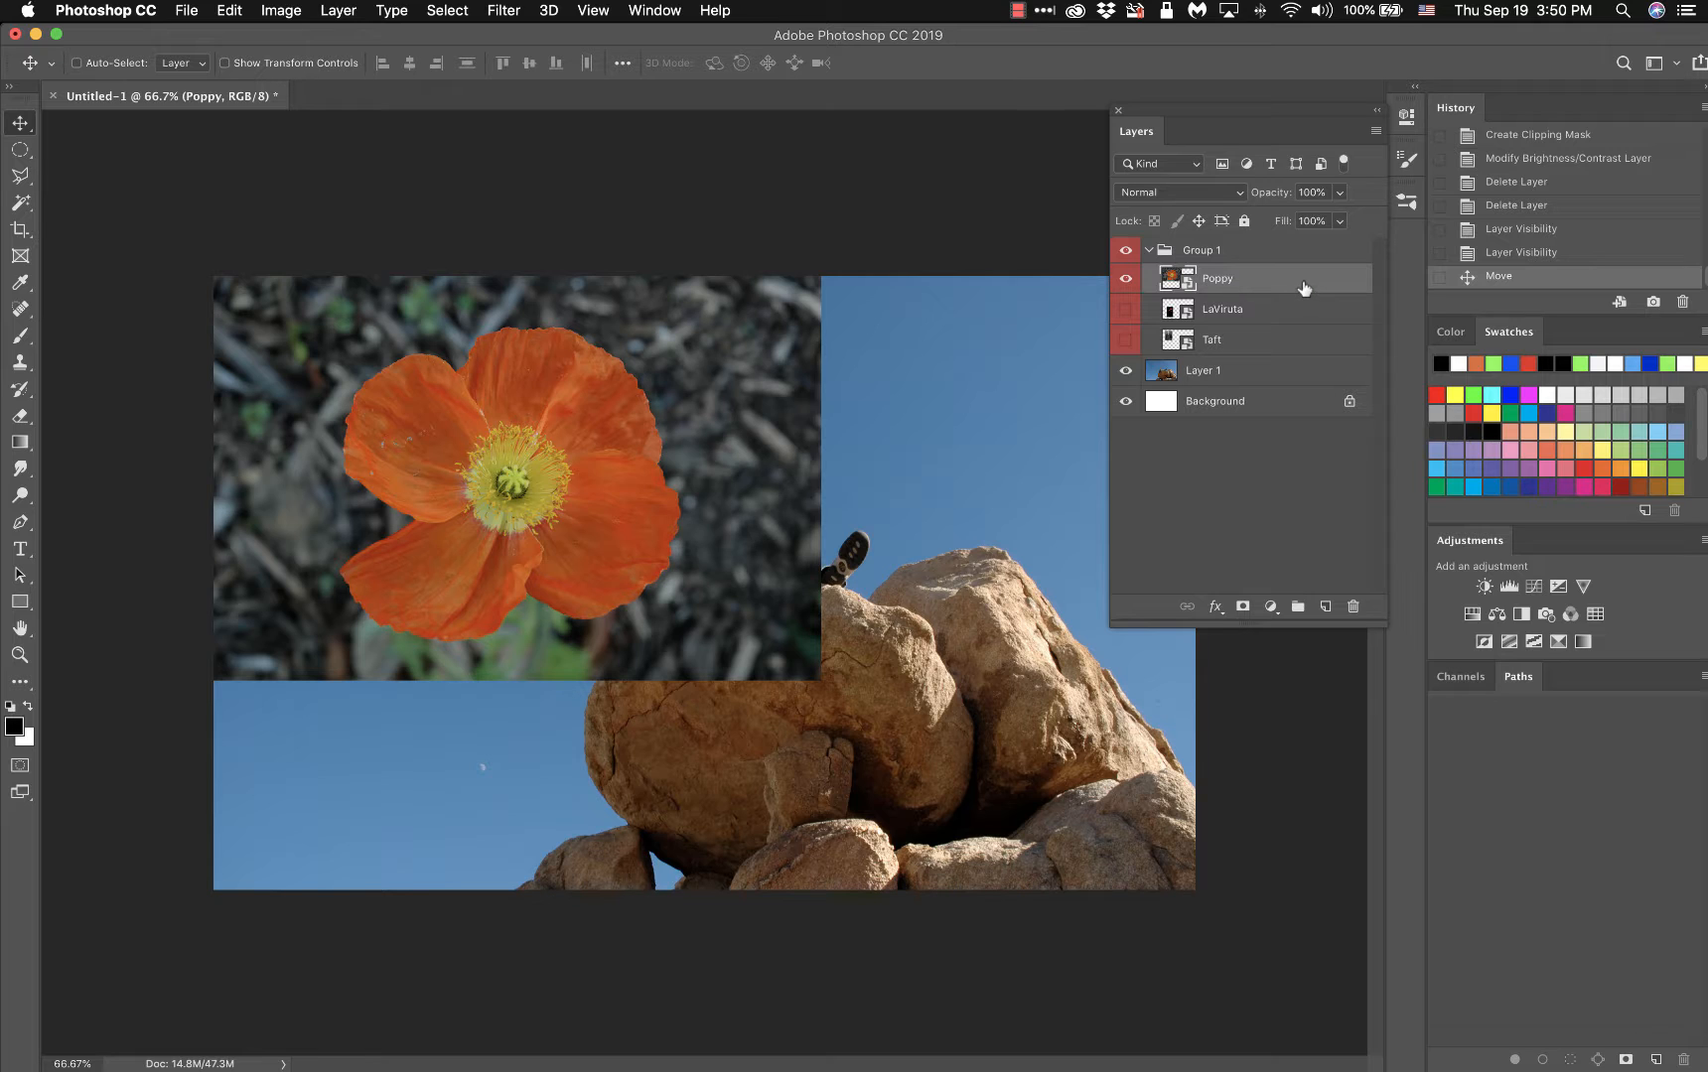
- Duplicate the Poppy layer and place the copy over the canvas's lower-right area, beneath the original in the layer order
left_click_drag(1285, 284, 1327, 608)
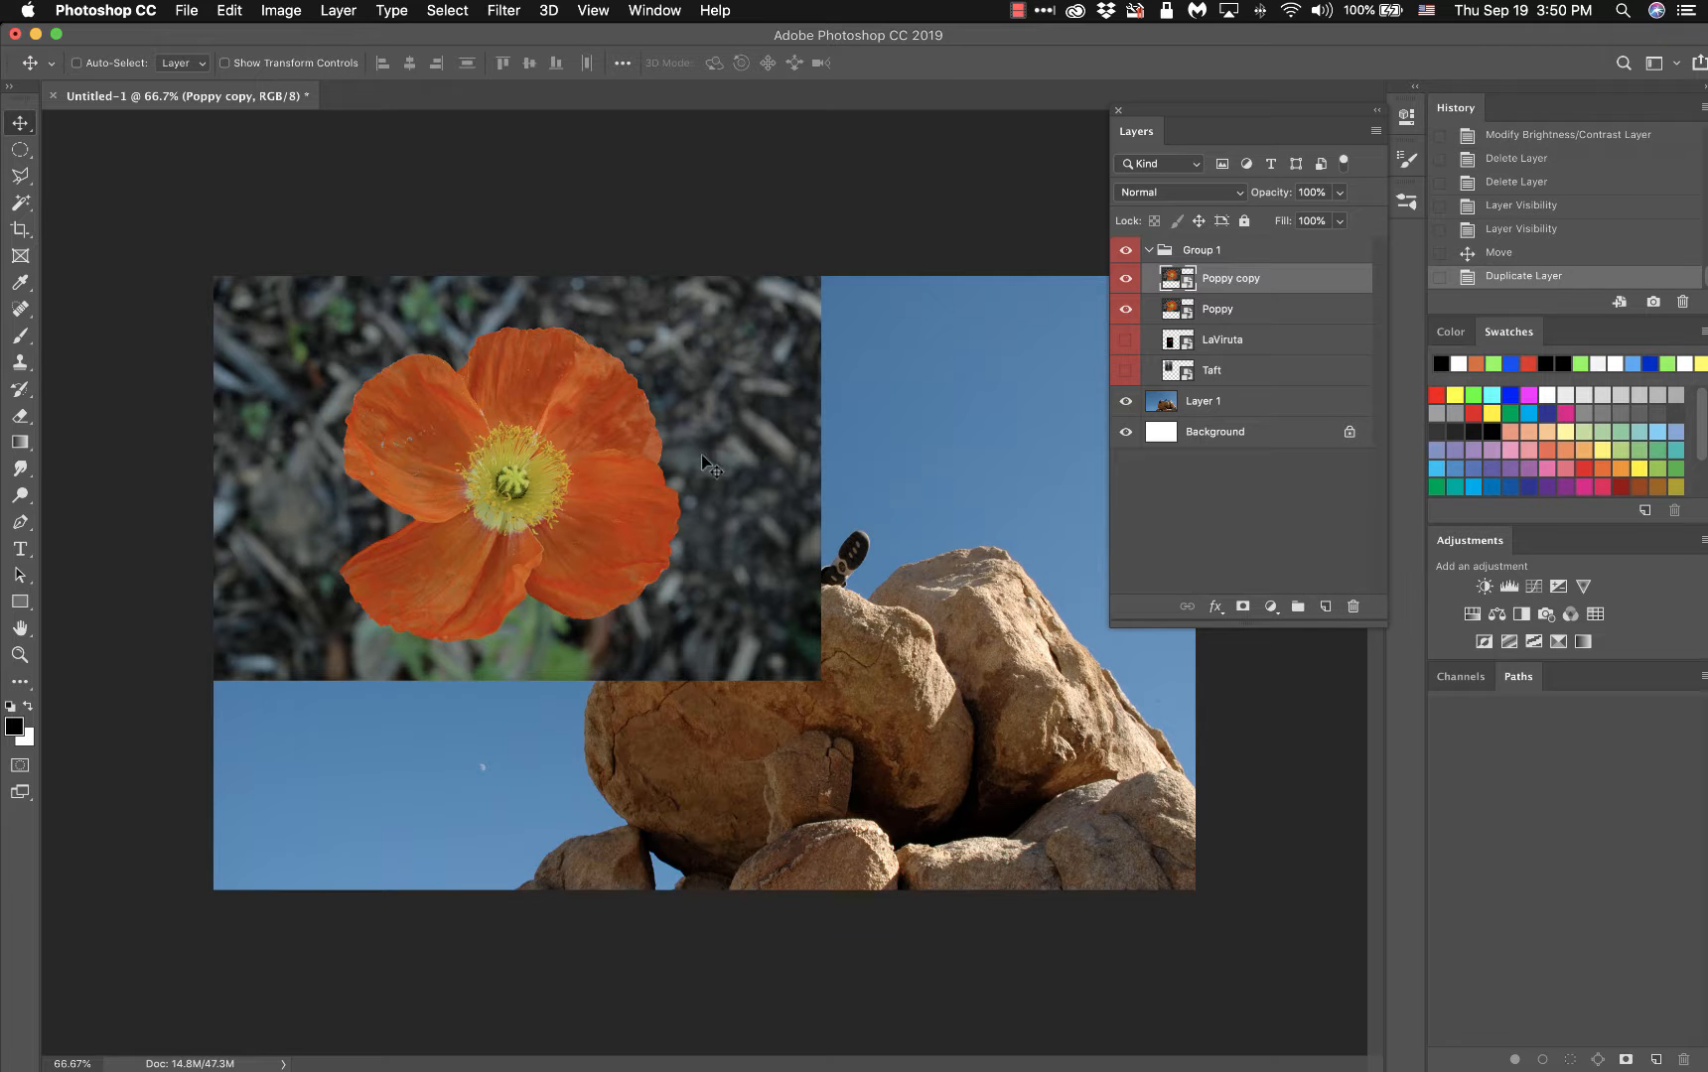
left_click_drag(499, 425, 888, 650)
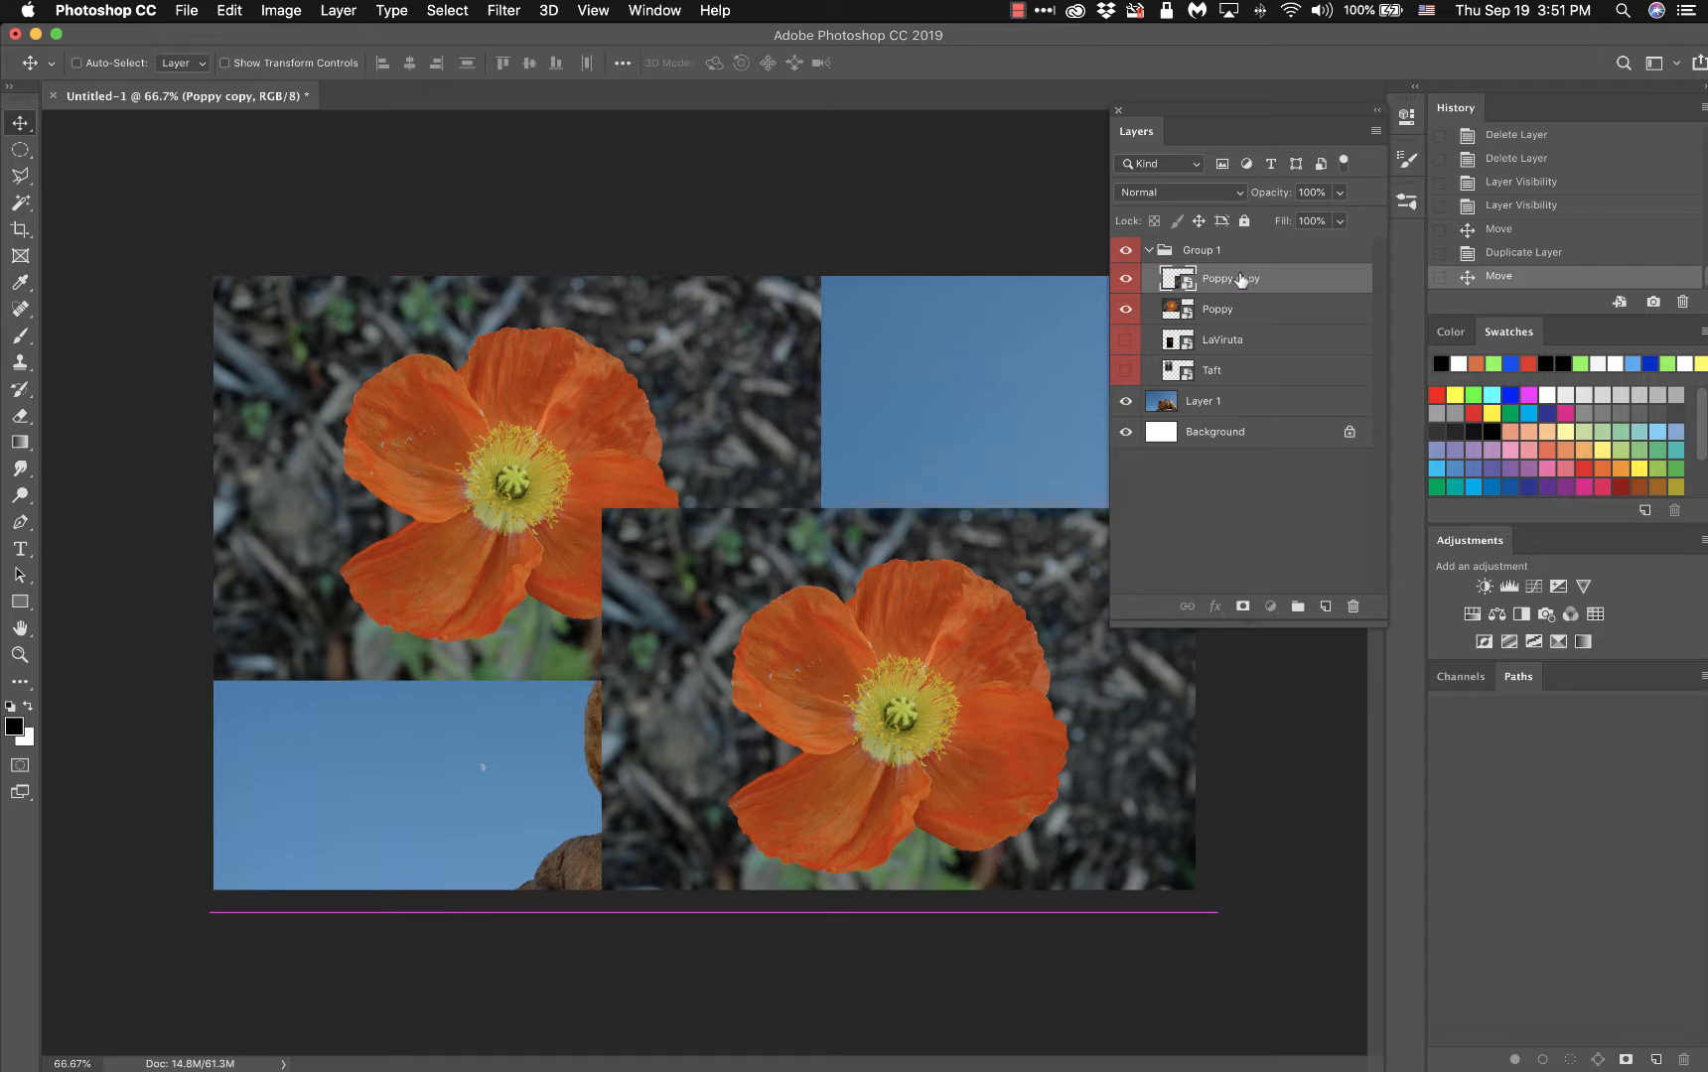
left_click_drag(1239, 280, 1241, 321)
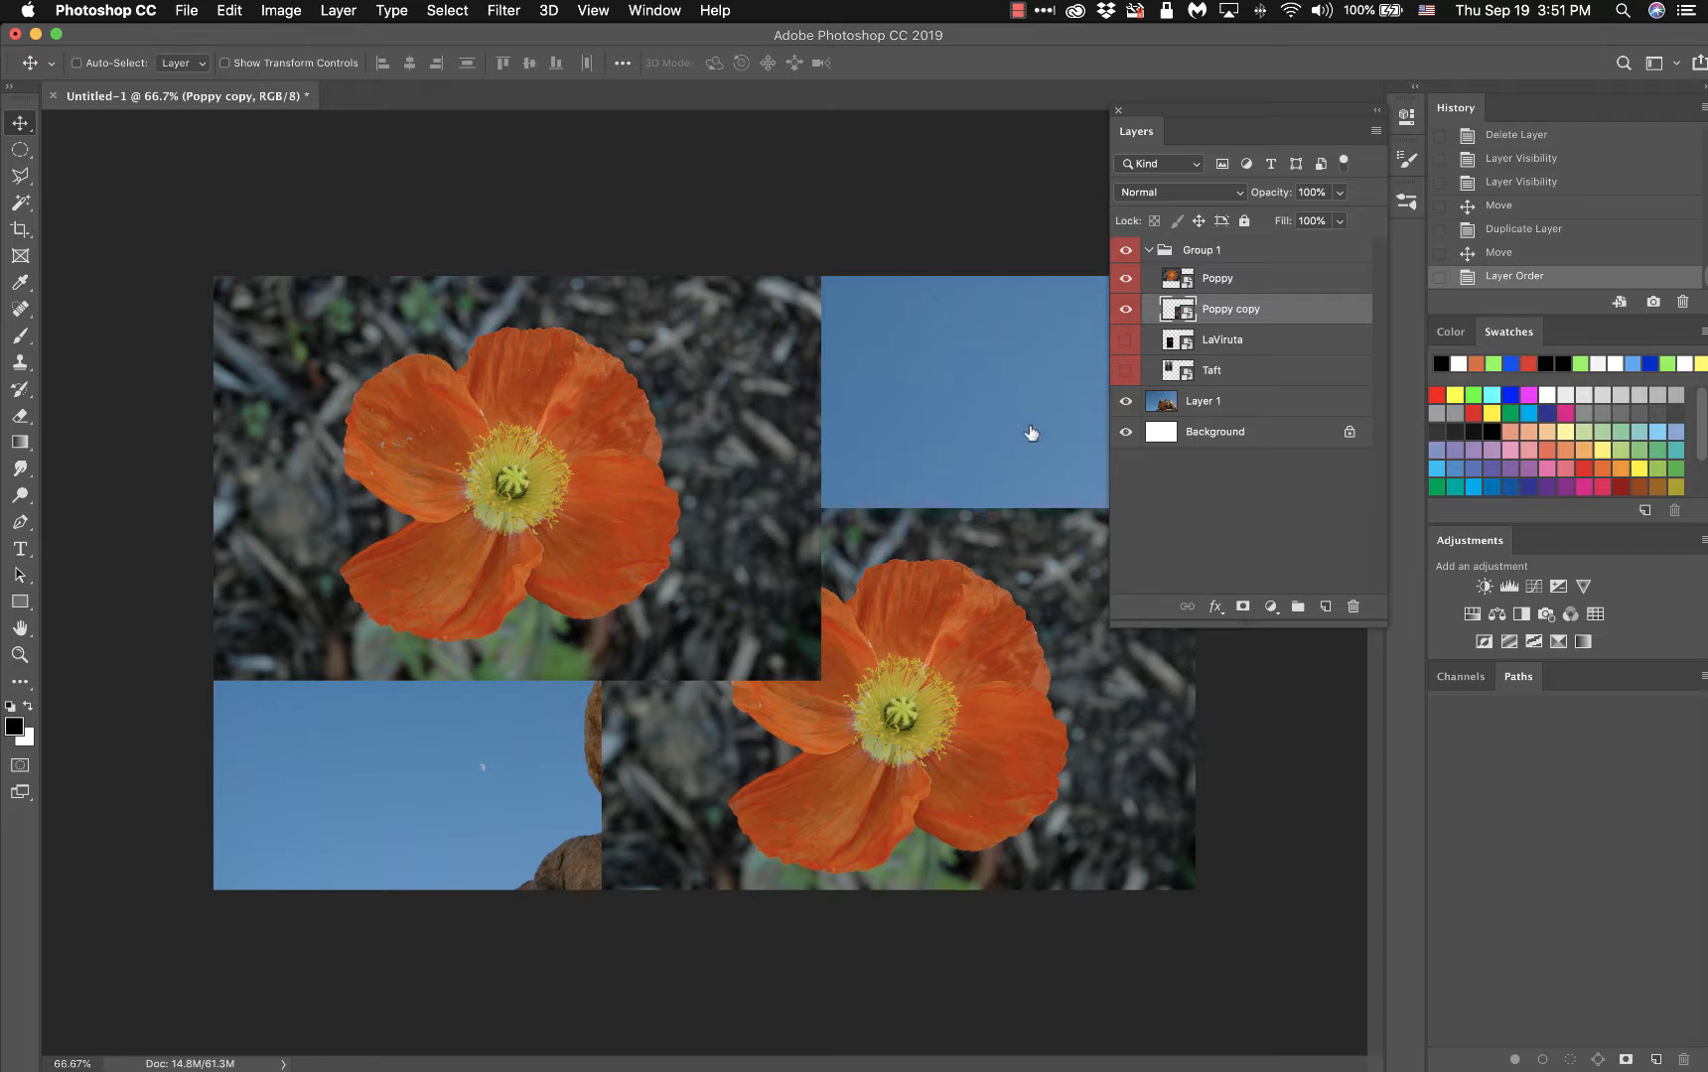
- Rasterize the Poppy copy layer and toggle its visibility off and on
left_click(1253, 281)
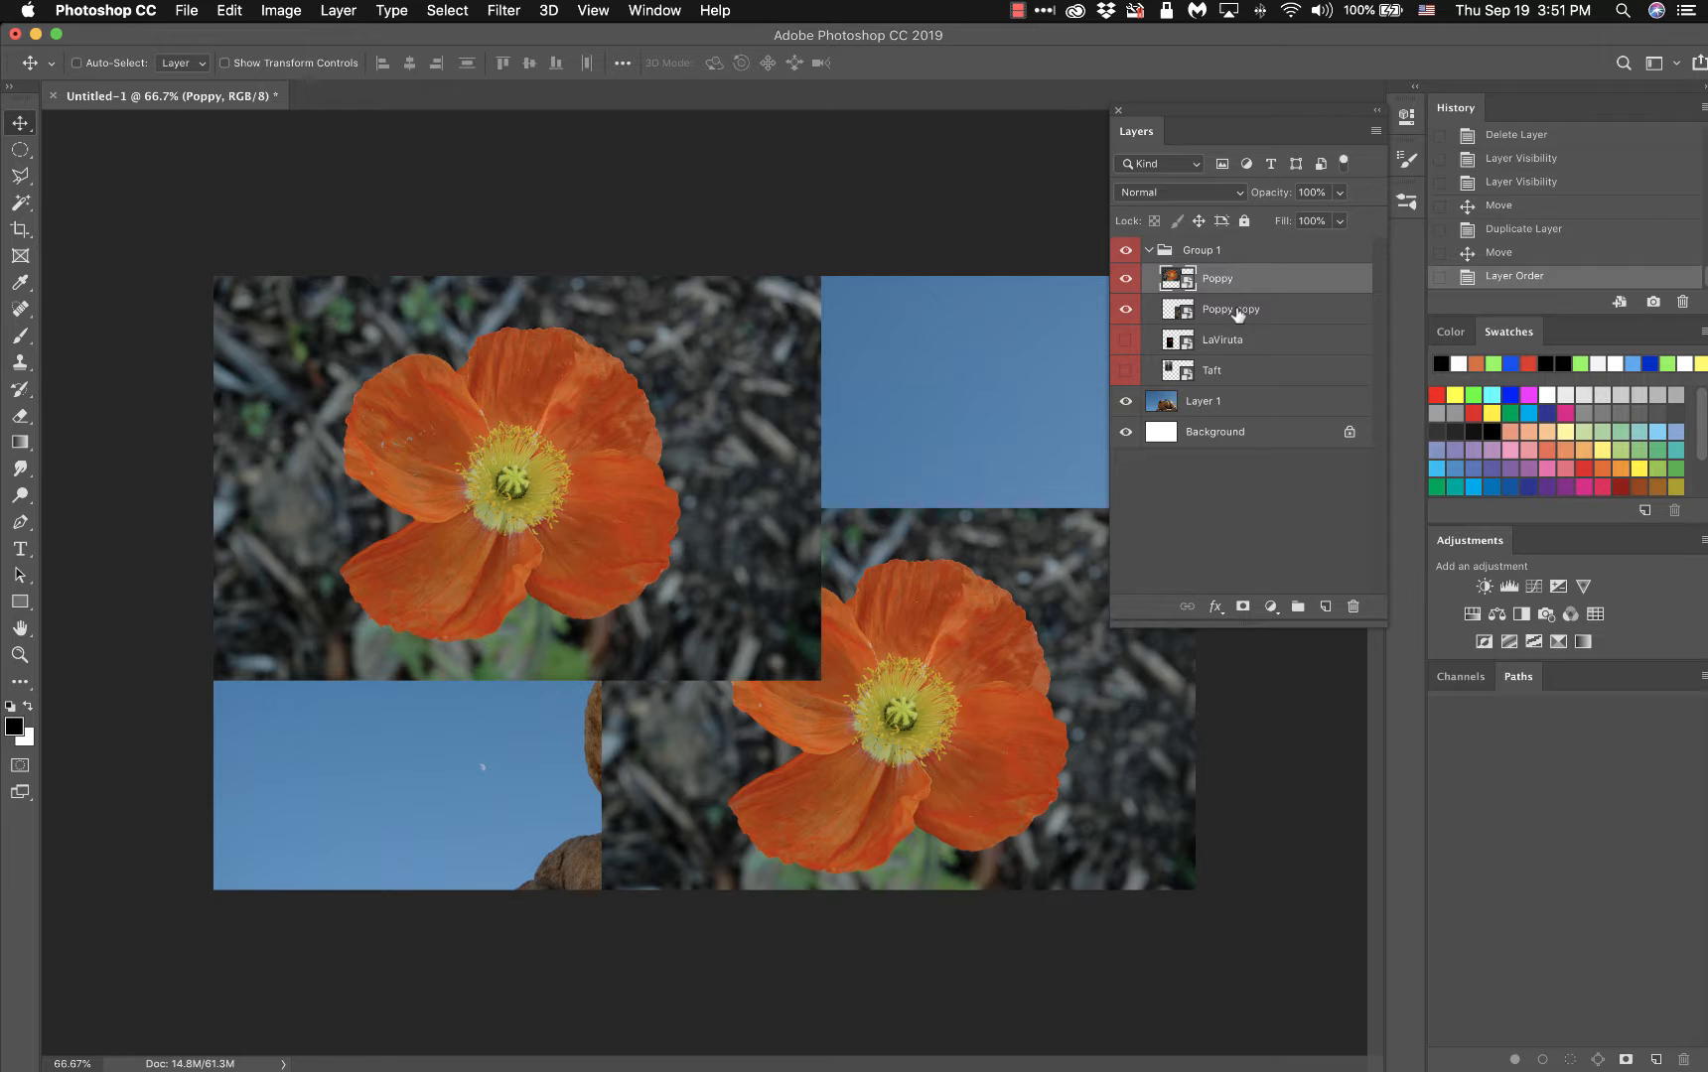
left_click(1237, 315)
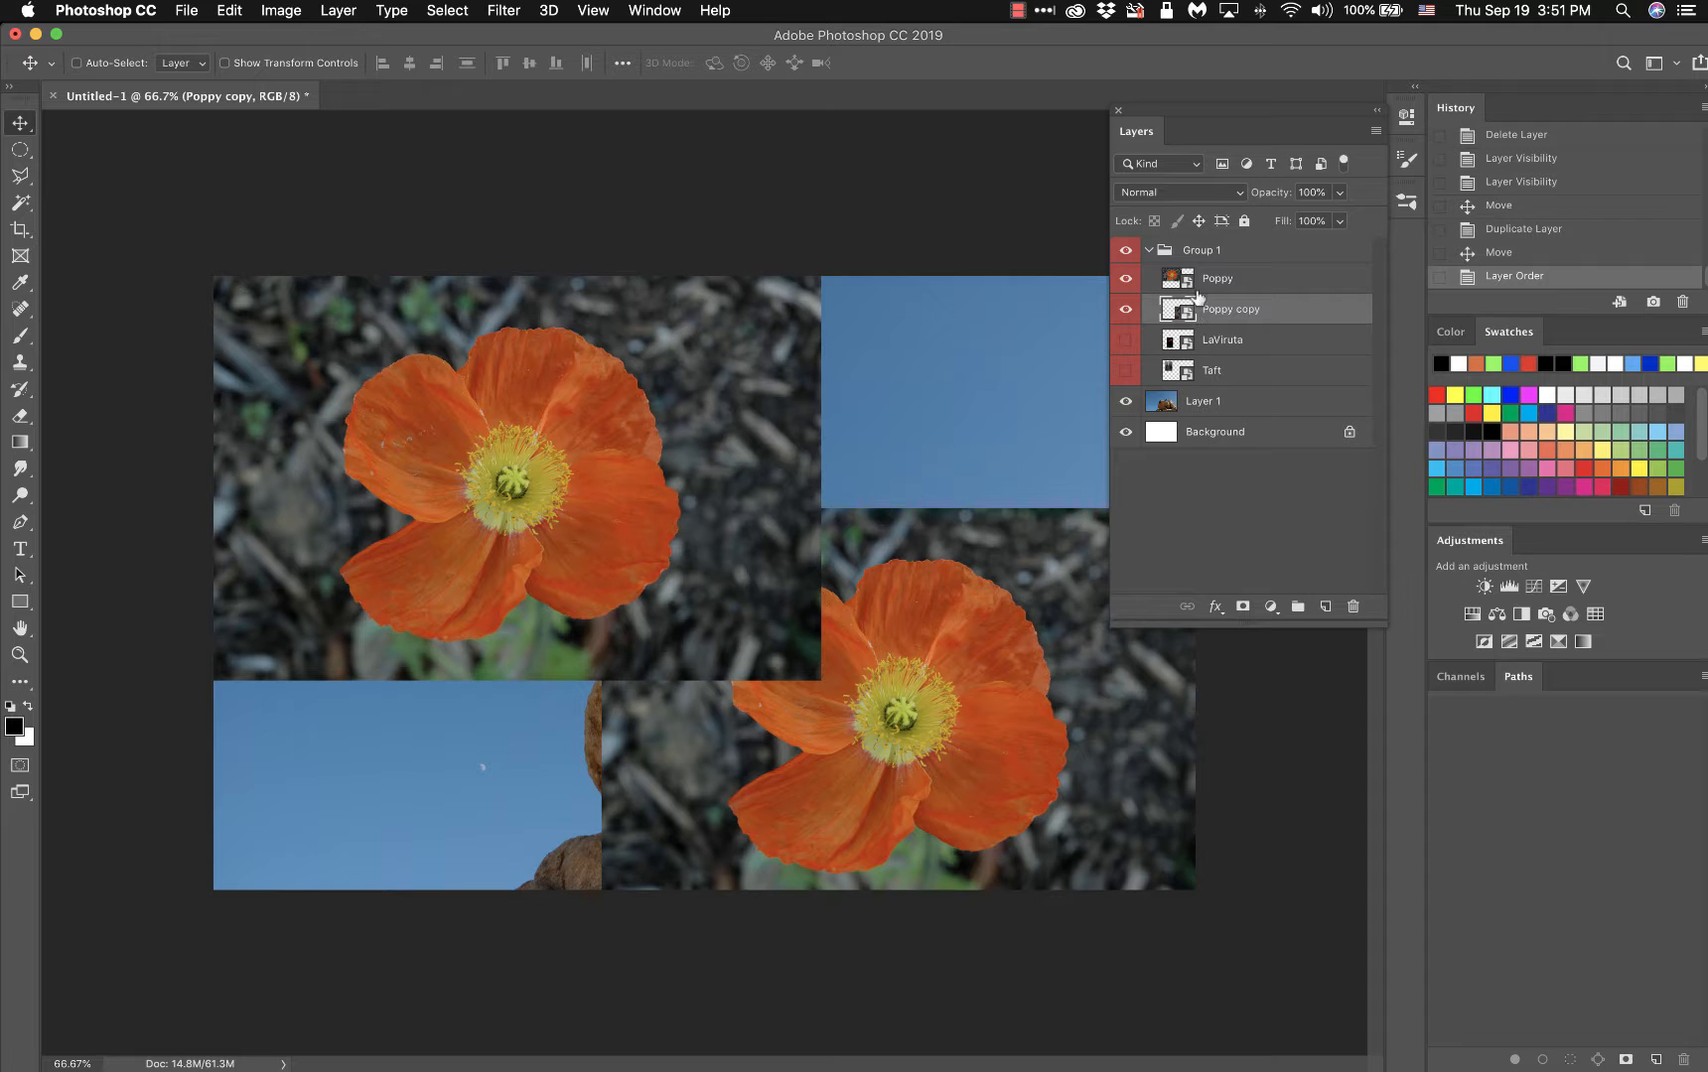
right_click(1288, 311)
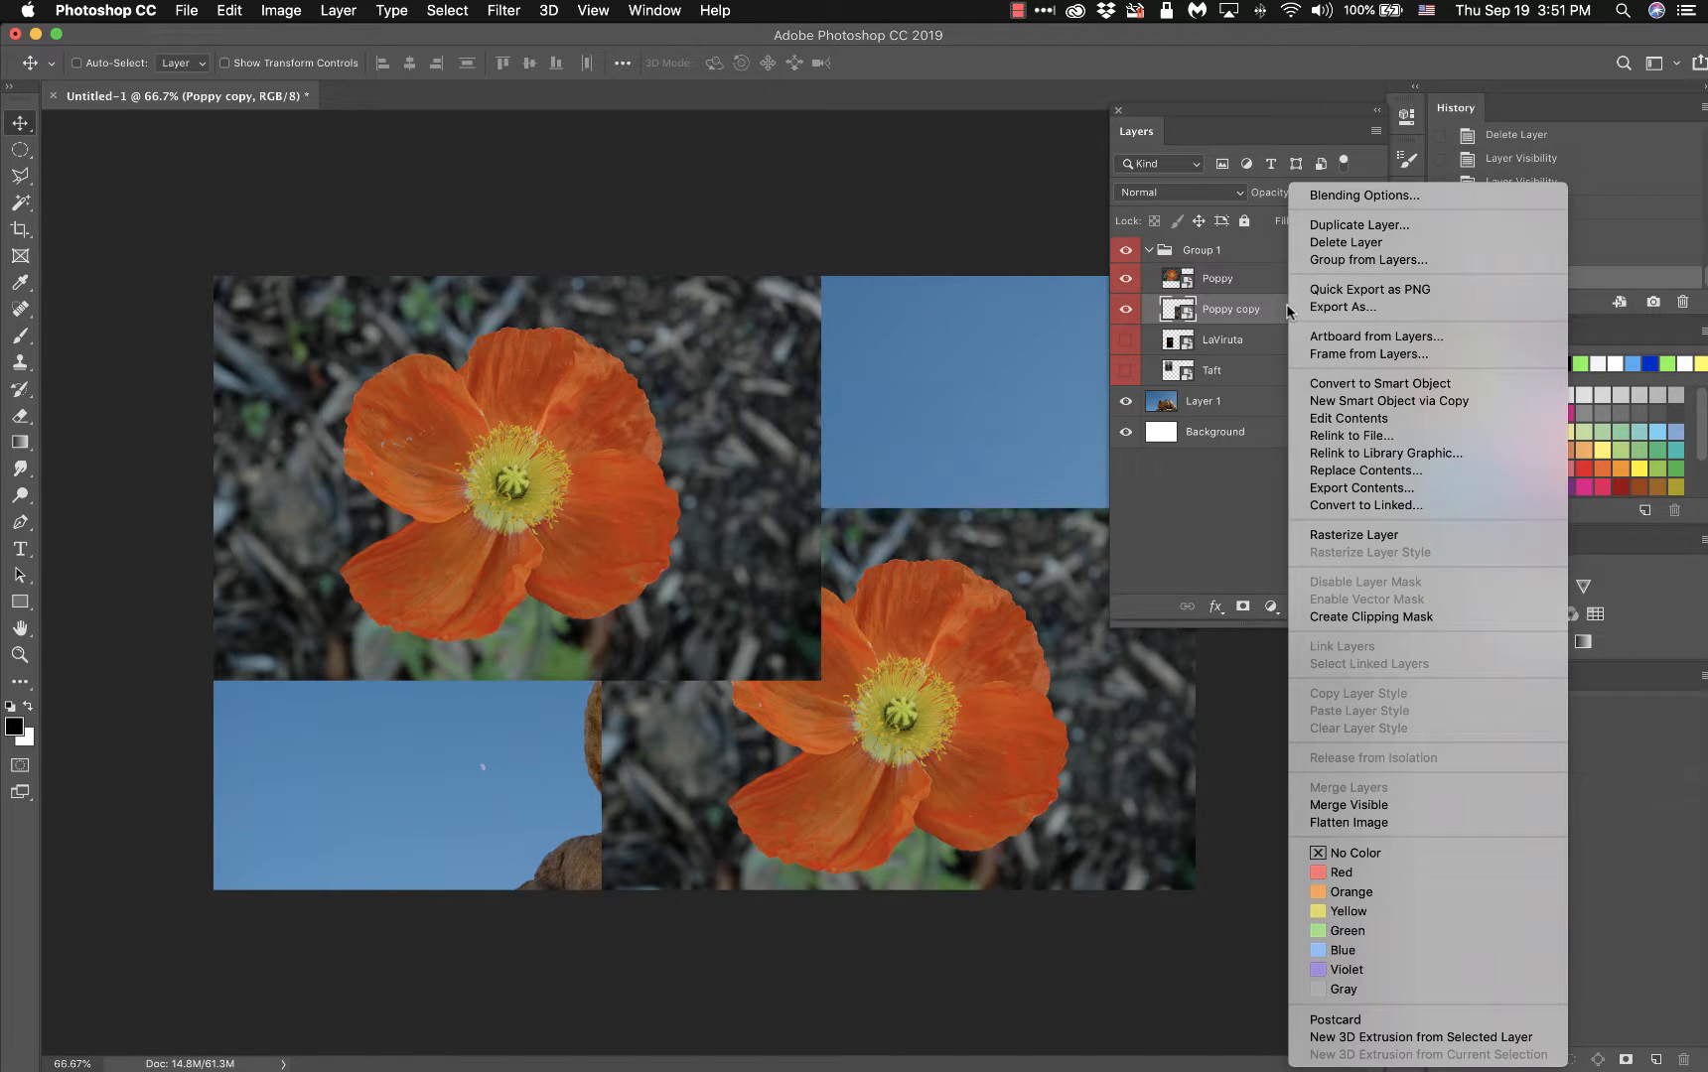
left_click(1353, 535)
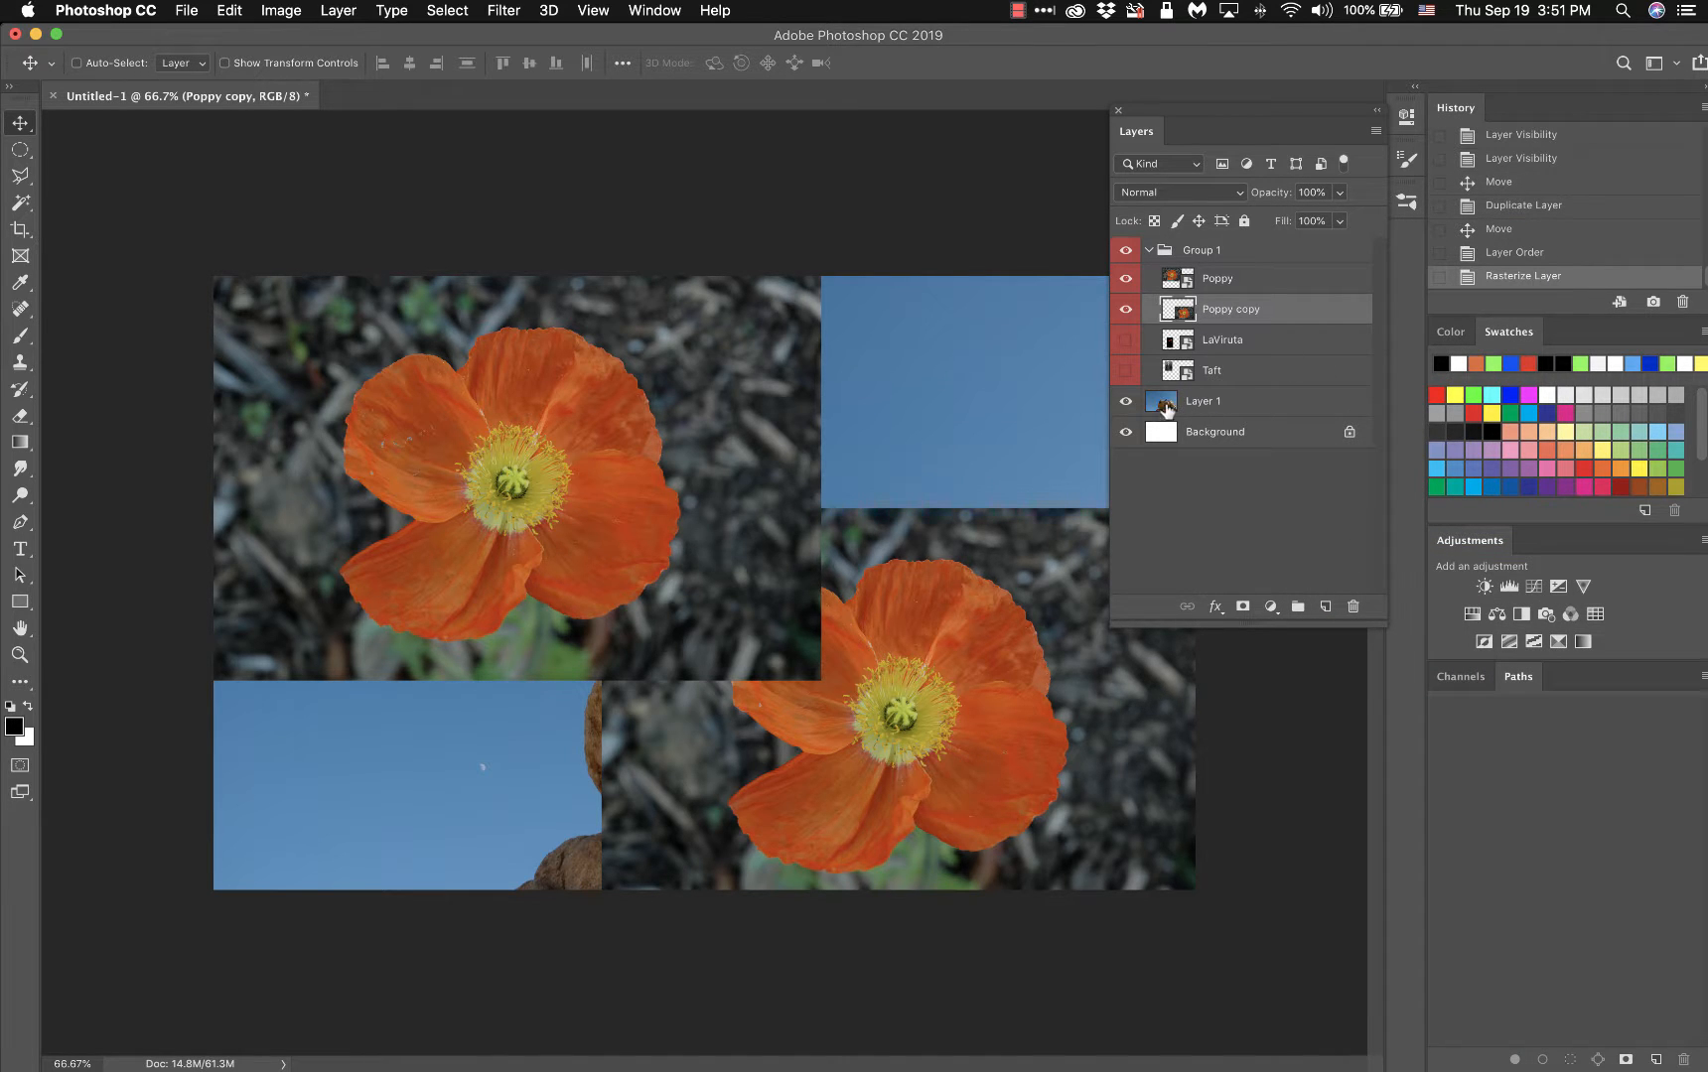
left_click(1126, 312)
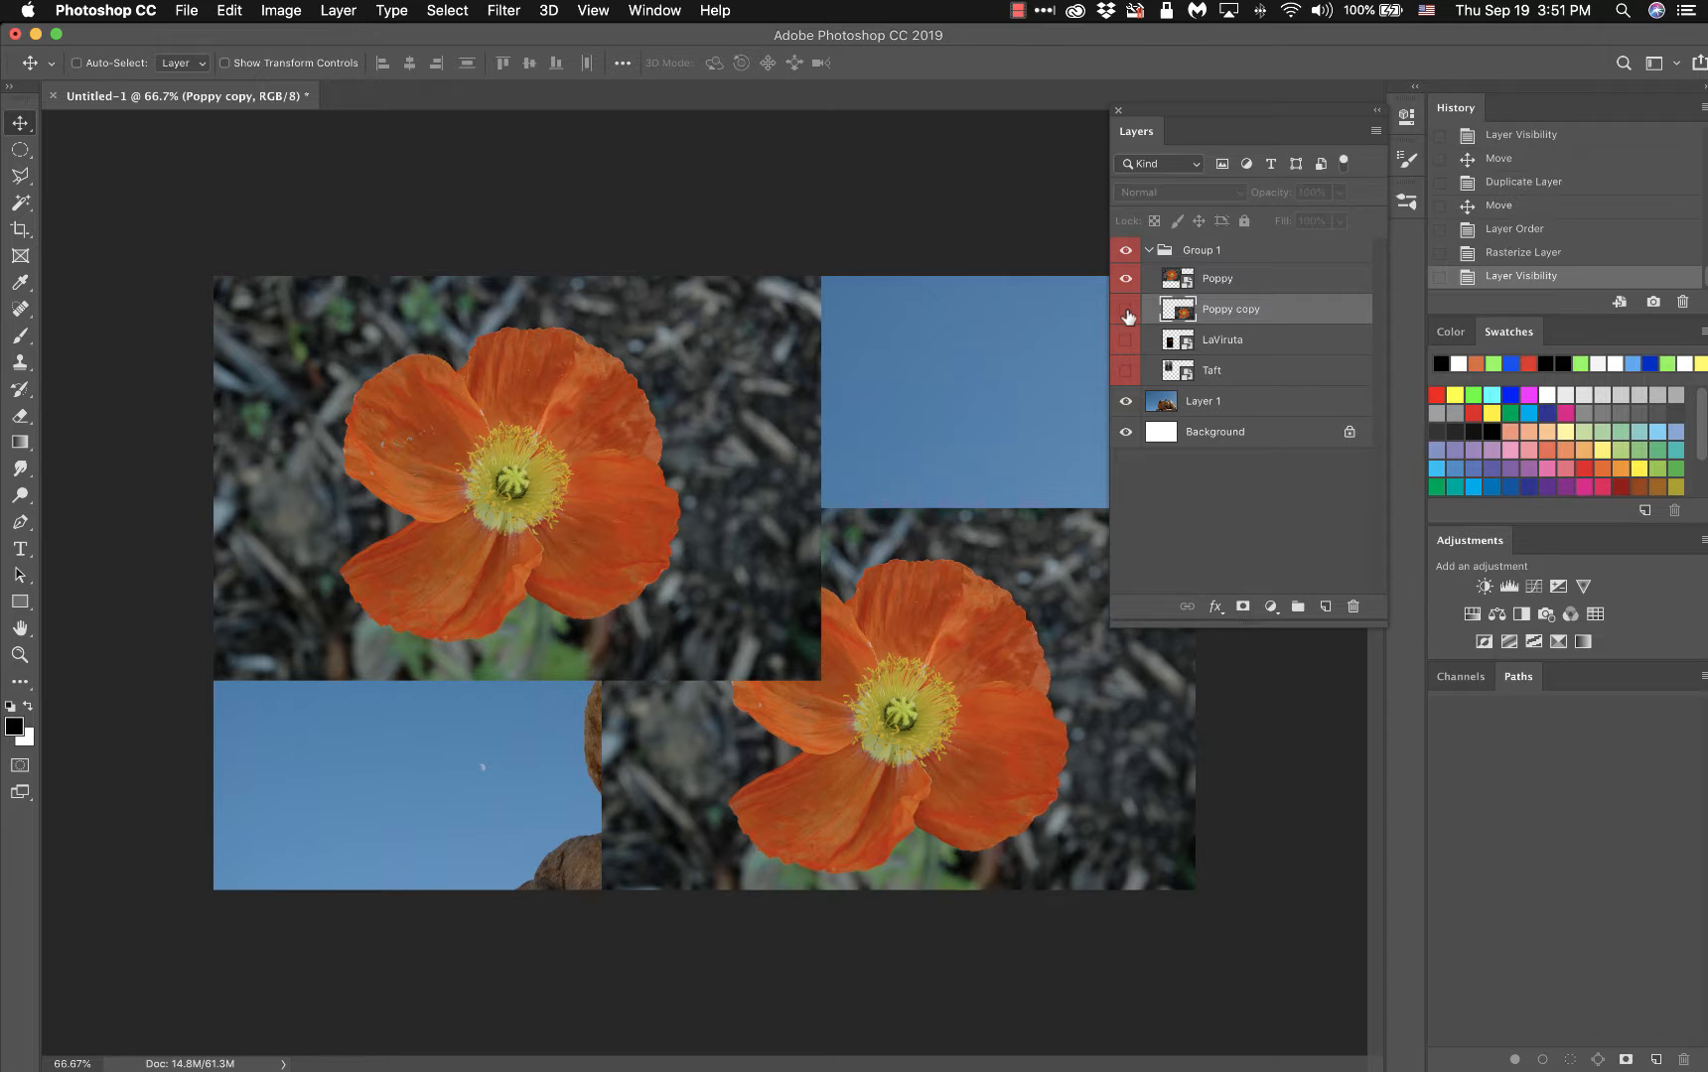
left_click(1126, 311)
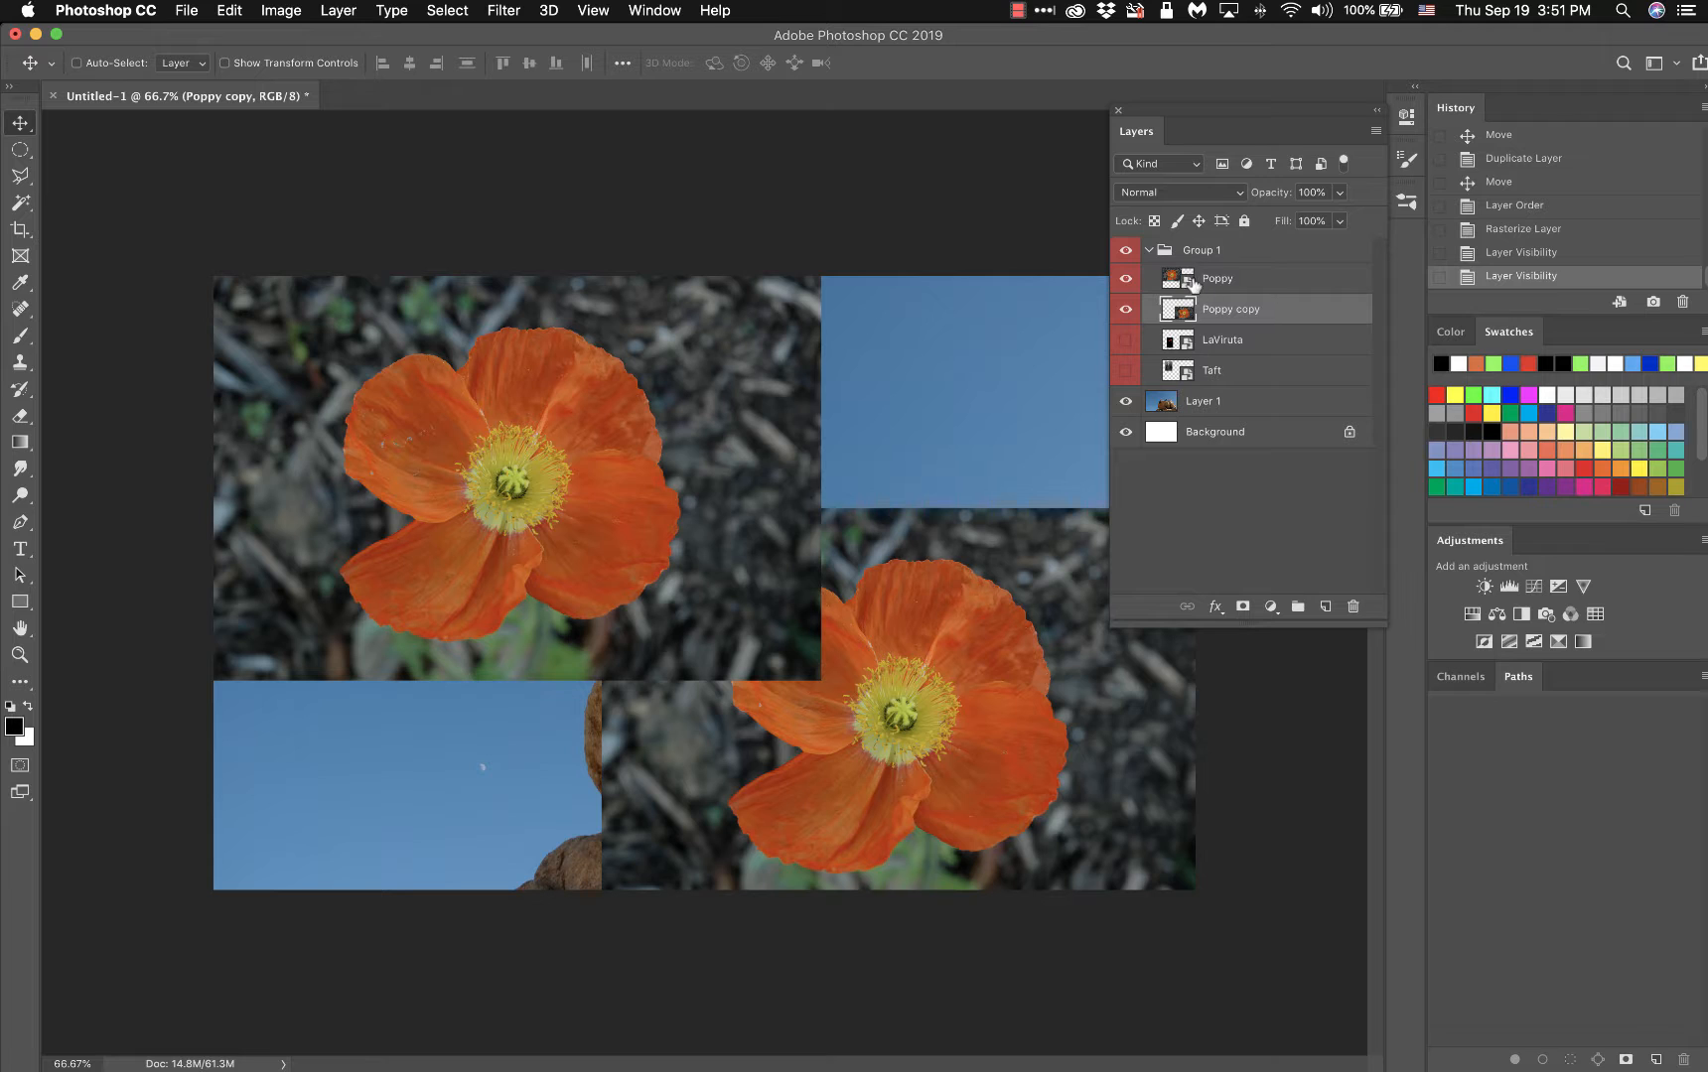
- Toggle the Poppy layer's visibility off and on and add a layer mask to it
left_click(1126, 279)
left_click(1126, 279)
left_click(1246, 287)
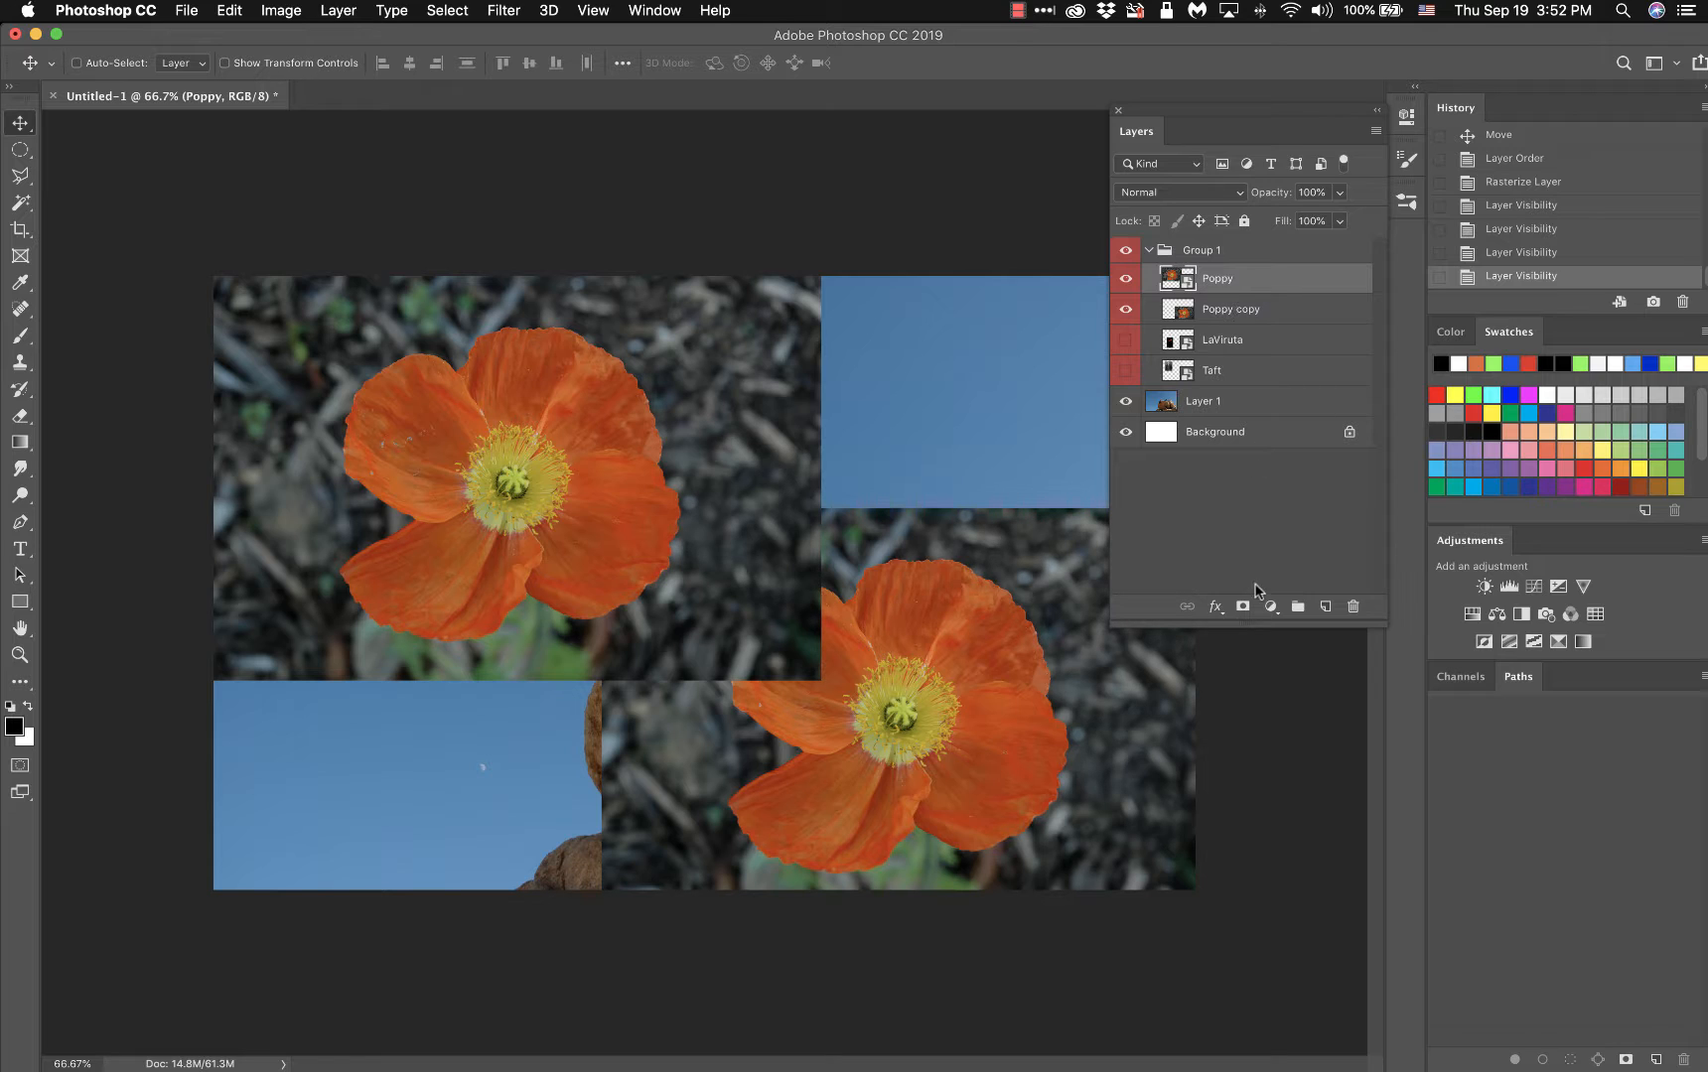
left_click(1243, 607)
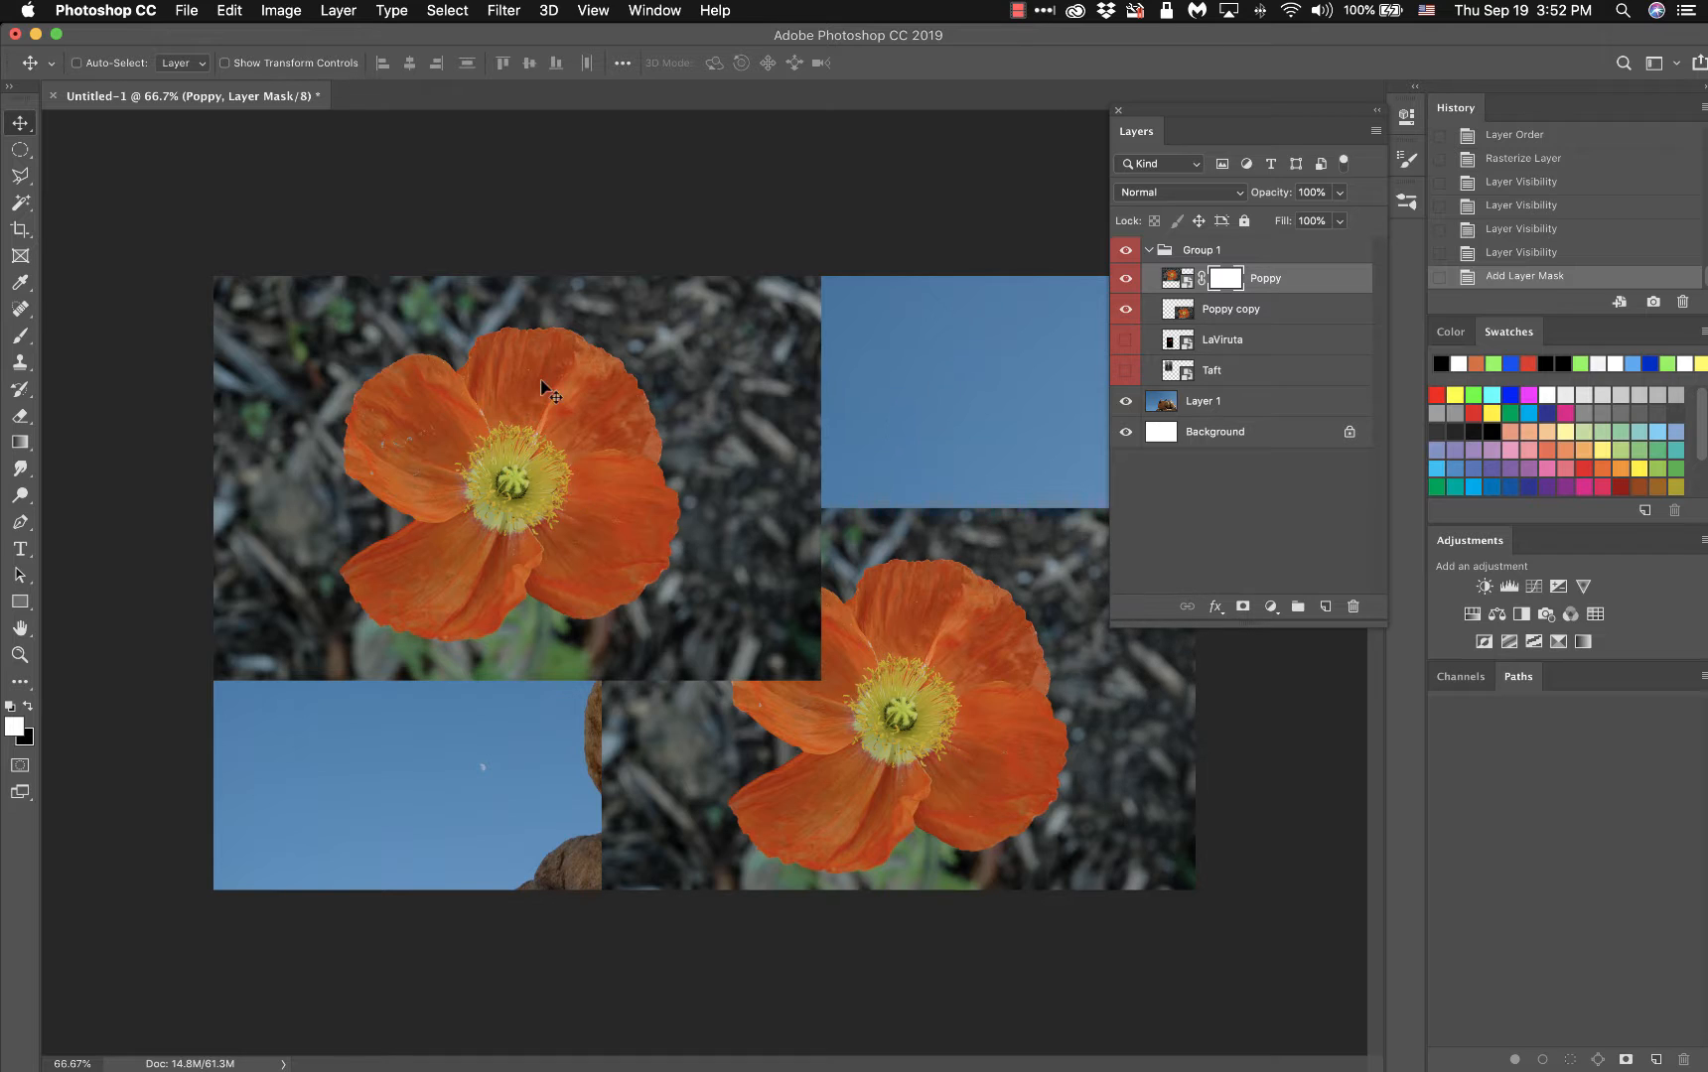
- Set up the Brush tool at size 125 with black as the foreground color, targeting Poppy's layer mask
left_click(22, 337)
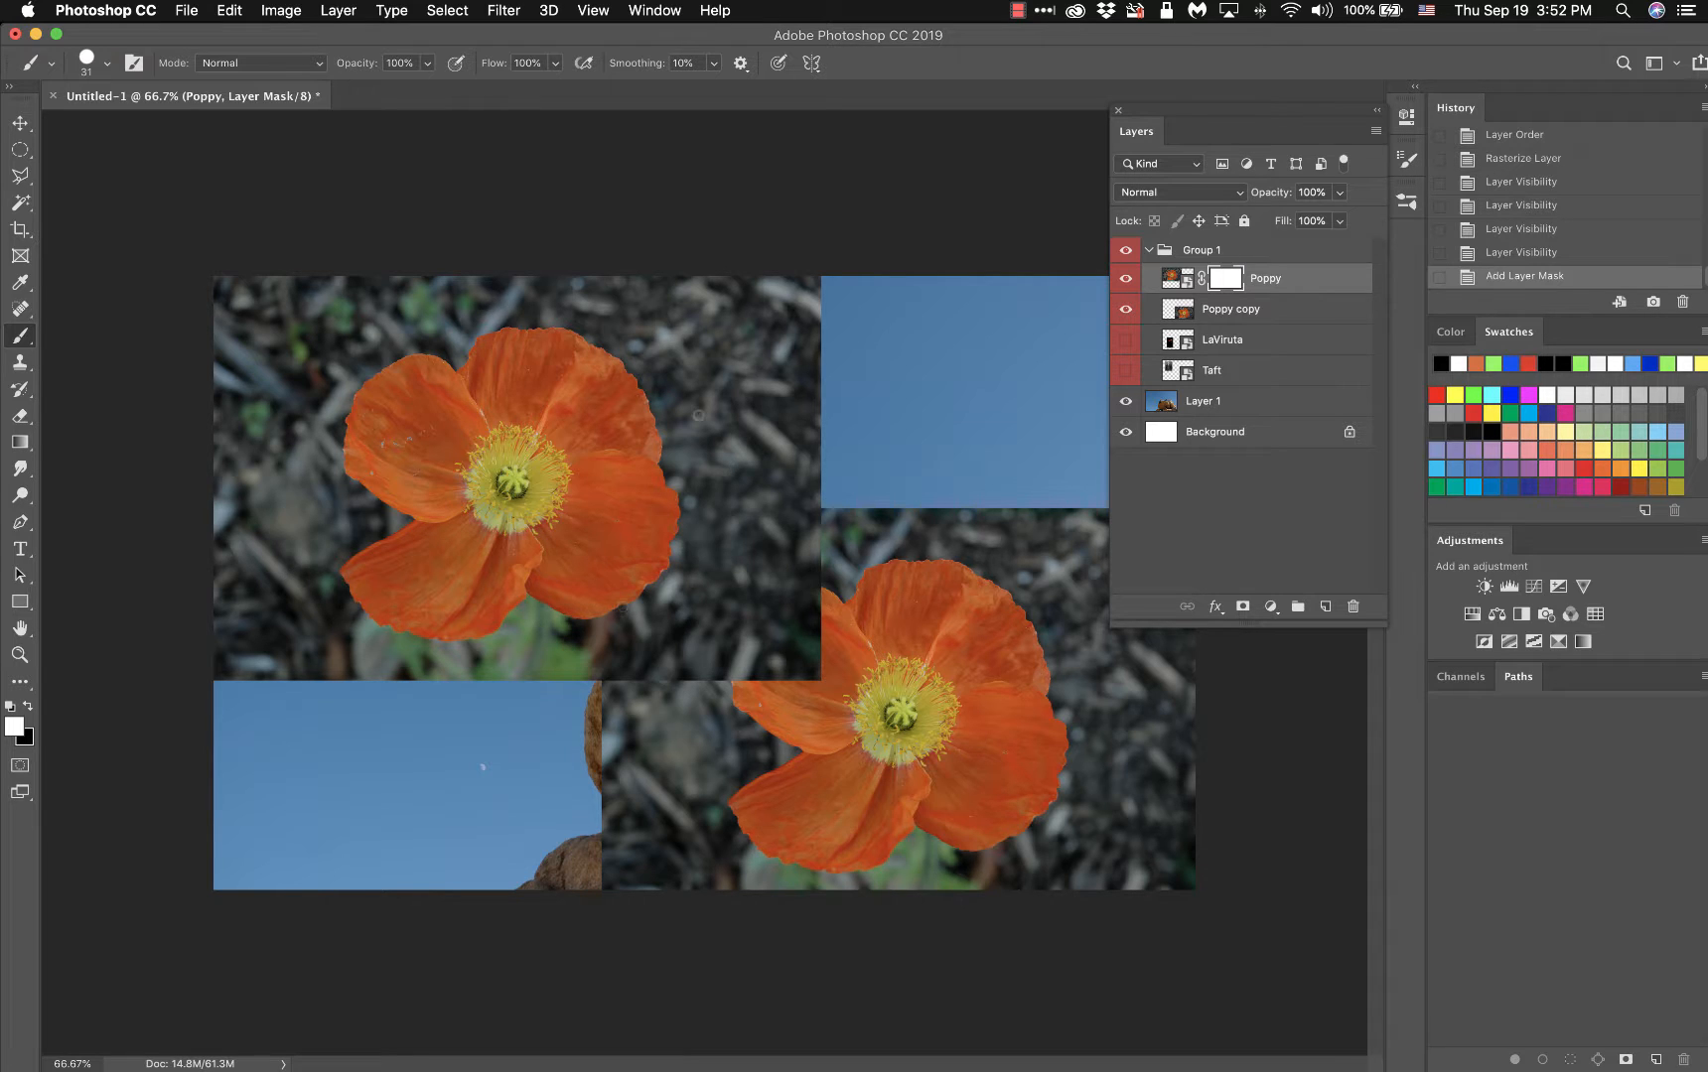
left_click(29, 705)
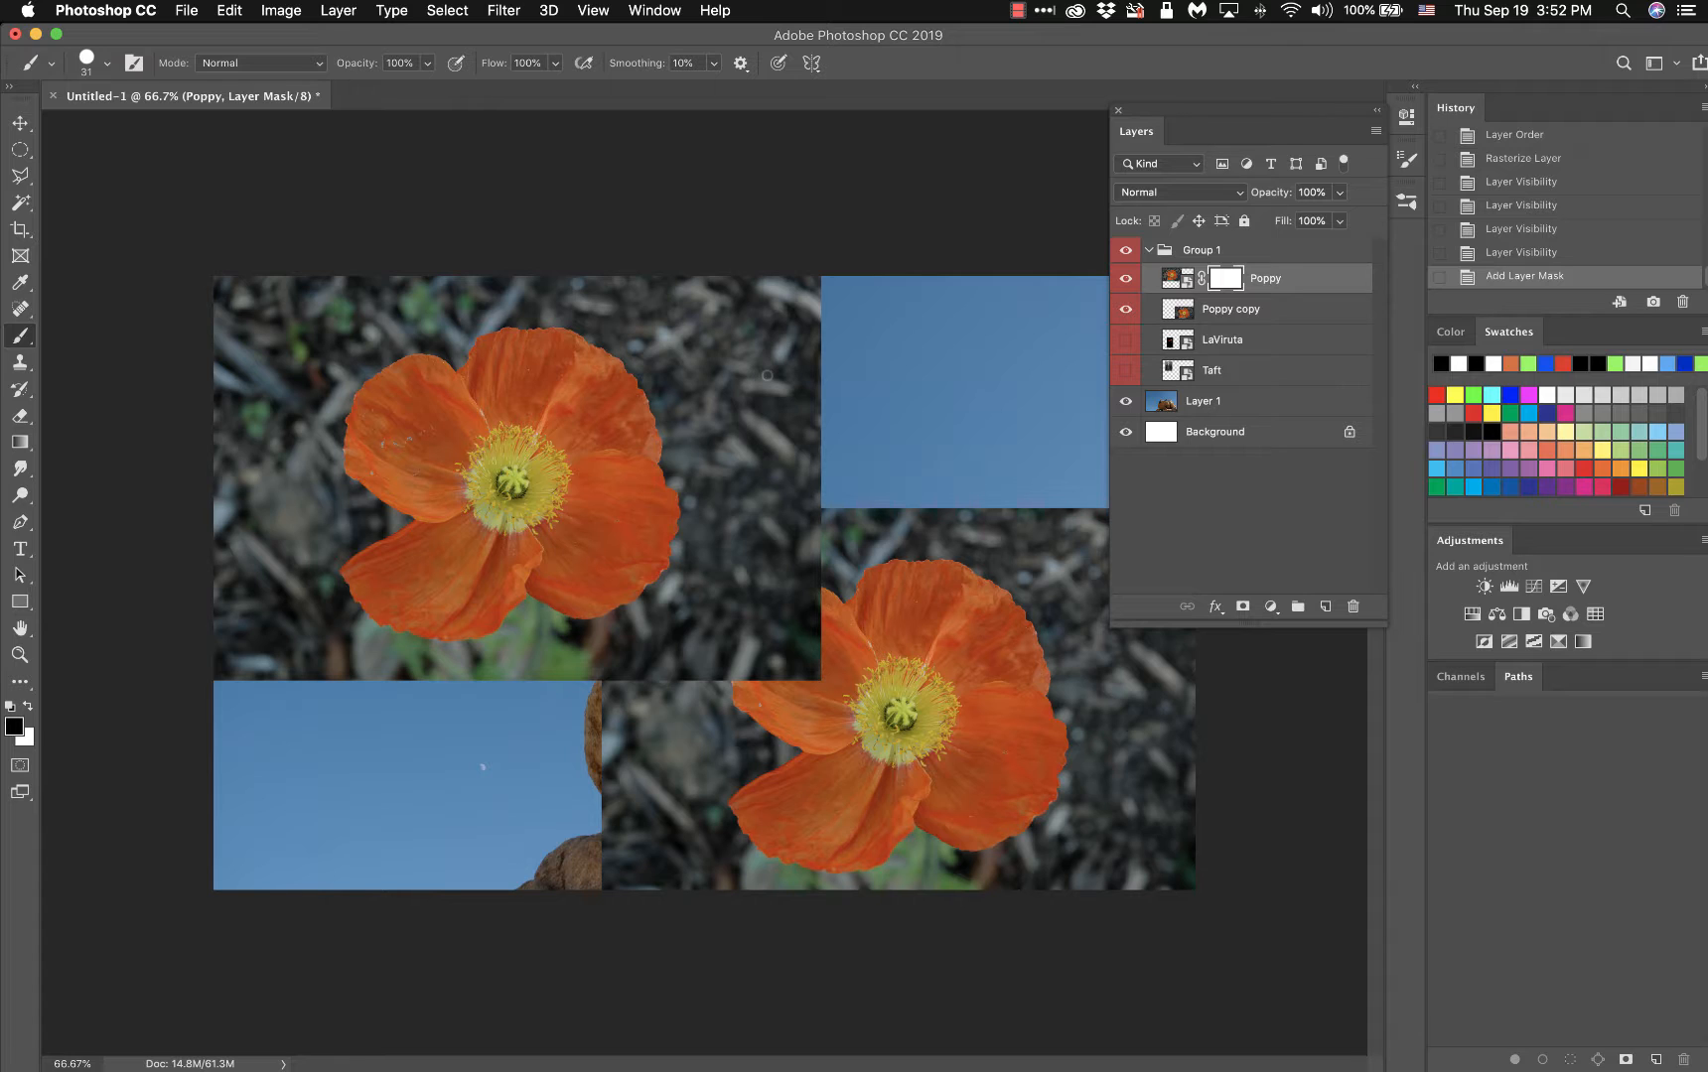
key("bracketright")
key("bracketright")
key("bracketright")
key("bracketright")
key("bracketright")
key("bracketright")
left_click(31, 706)
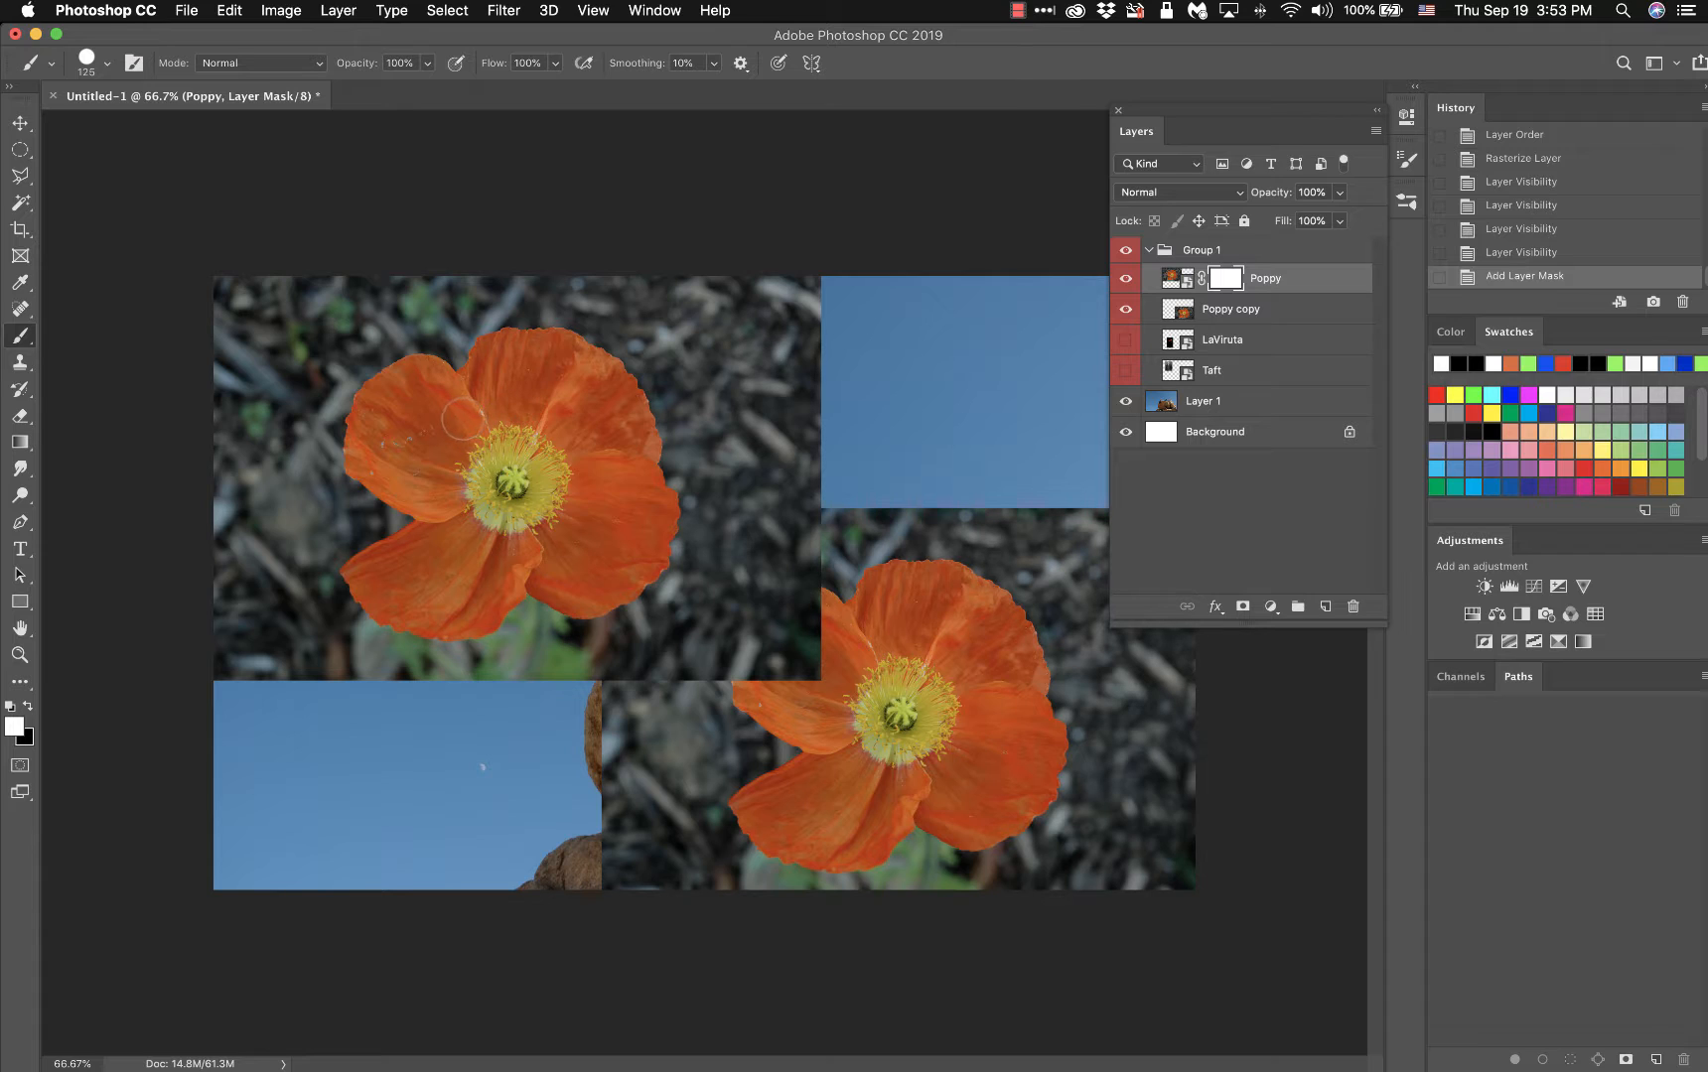
left_click(28, 709)
left_click(1173, 279)
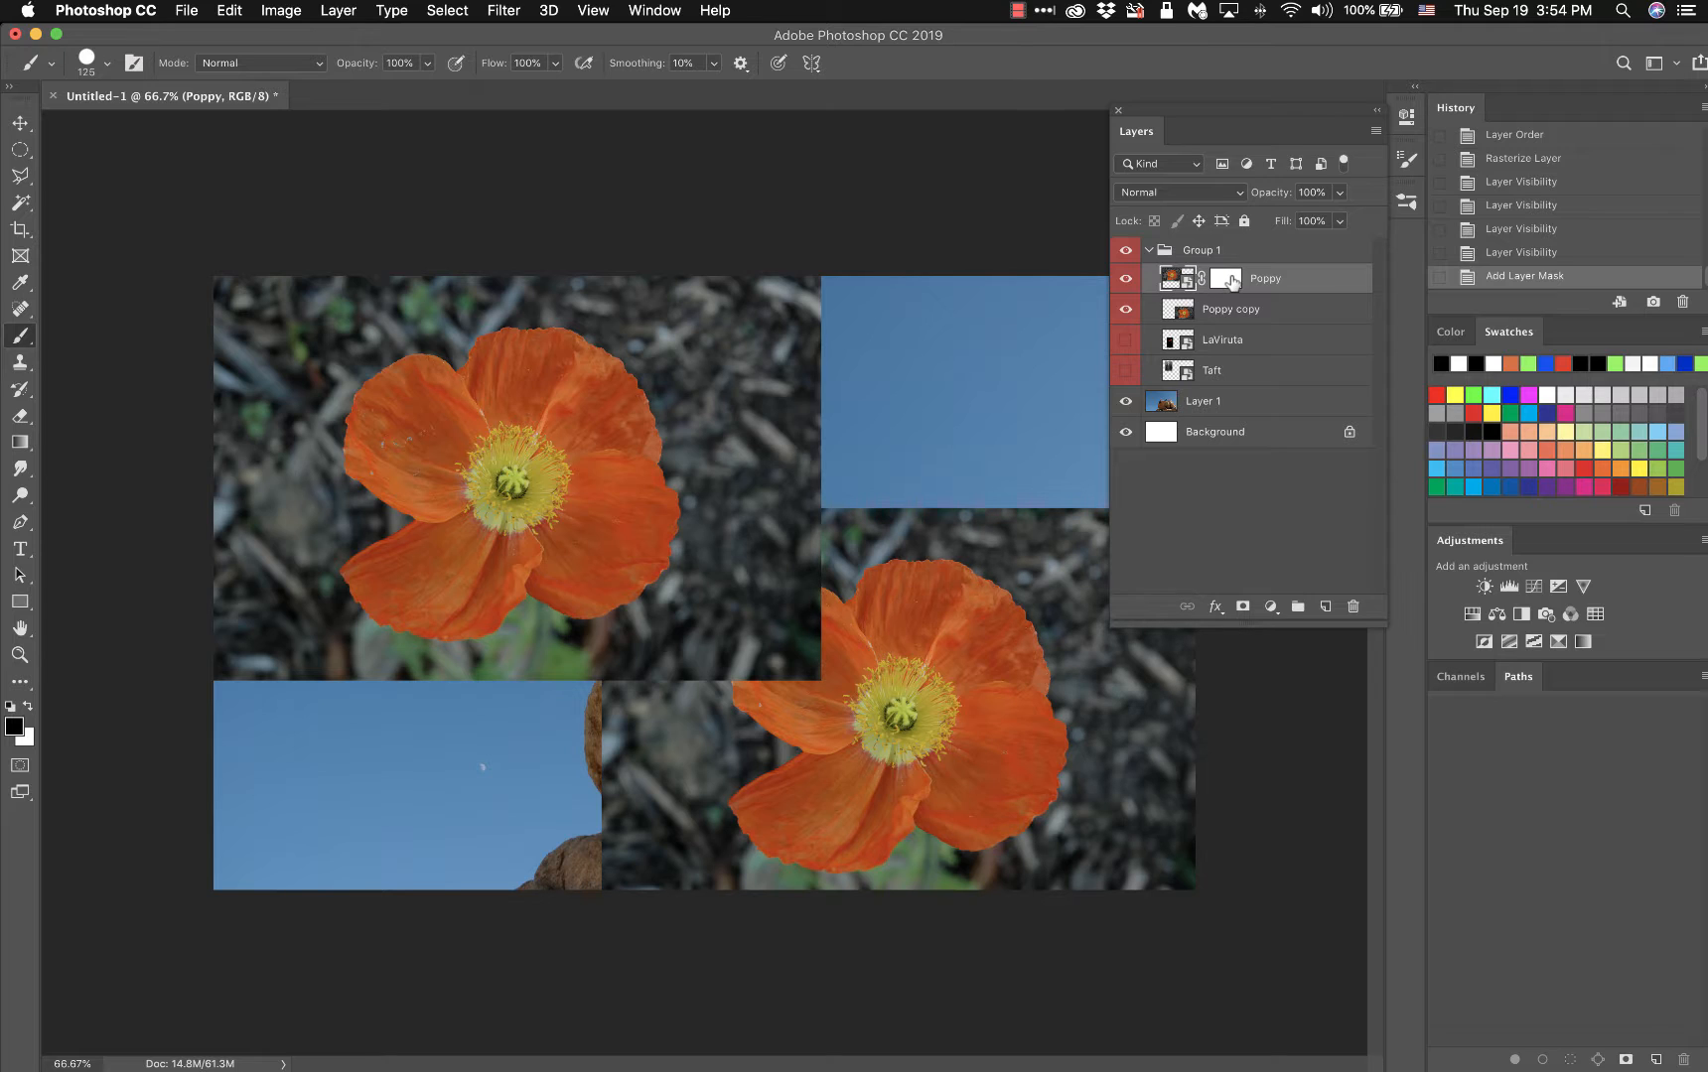
left_click(1227, 279)
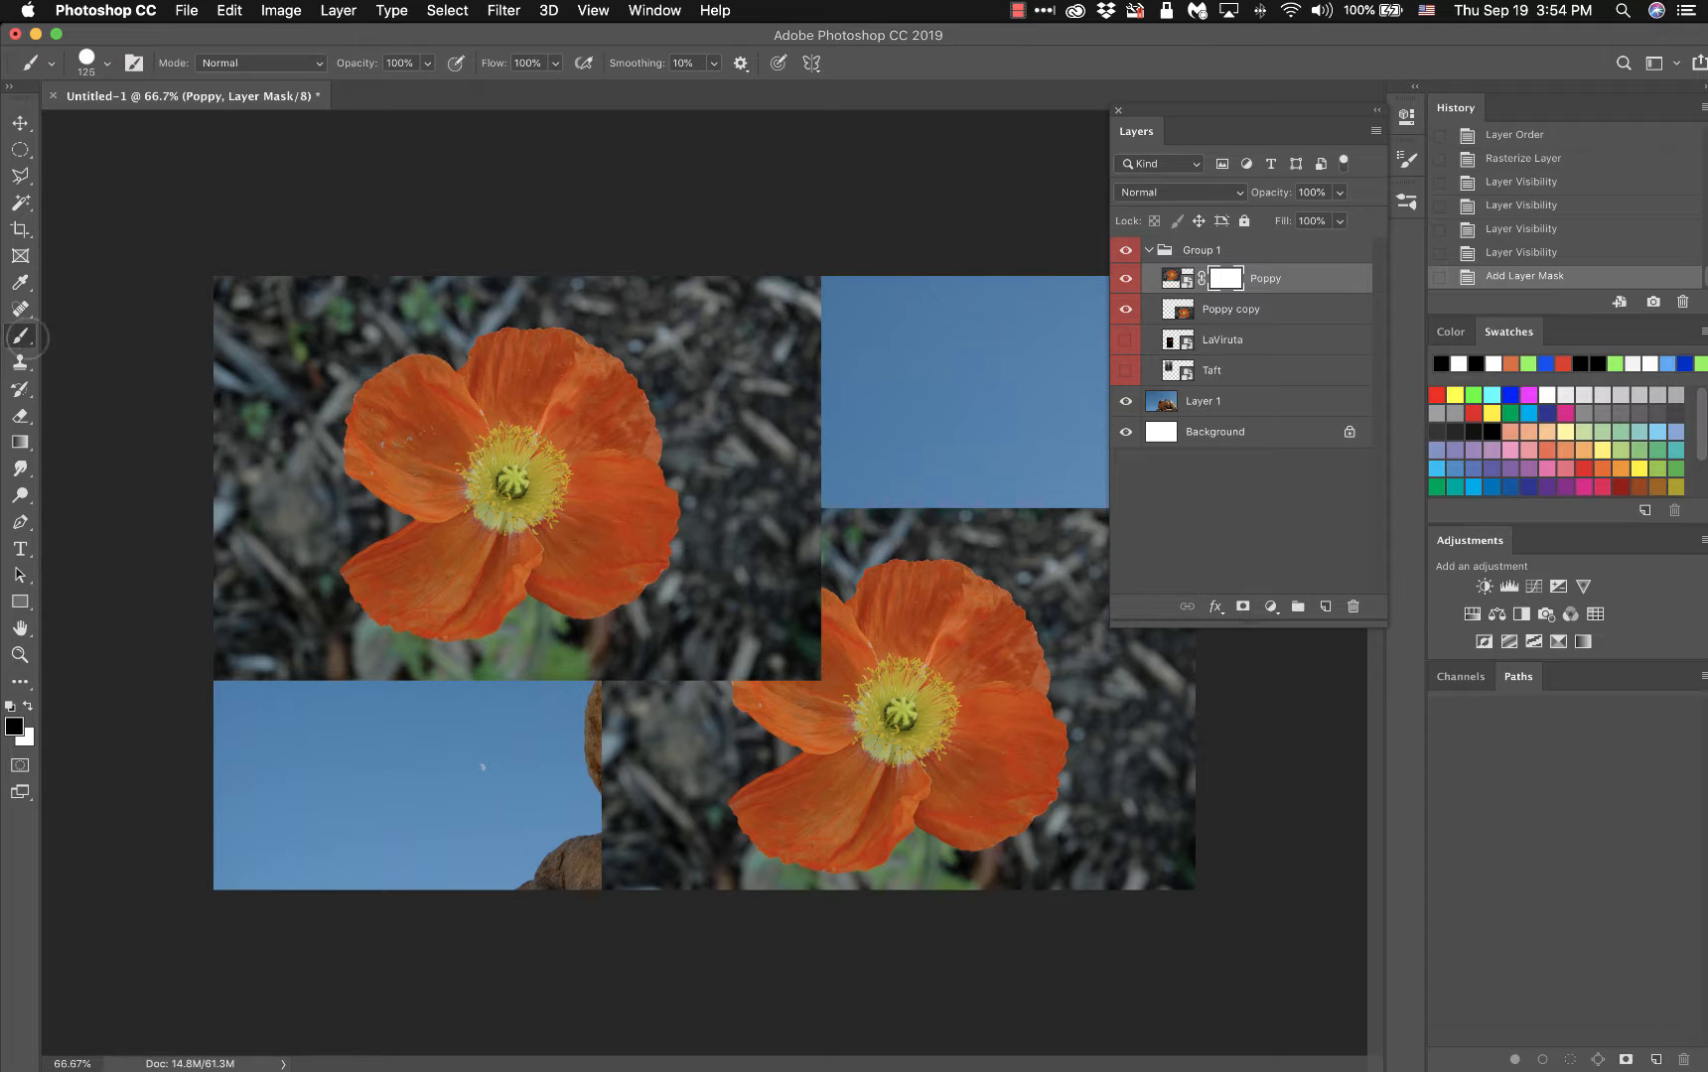
- Paint black on Poppy's mask over the background above and beside the flower, and restore the hidden areas with white
mouse_move(816, 312)
left_mouse_down()
mouse_move(736, 333)
mouse_move(829, 347)
mouse_move(786, 360)
mouse_move(695, 343)
mouse_move(825, 410)
mouse_move(813, 365)
mouse_move(691, 339)
mouse_move(824, 283)
mouse_move(643, 290)
mouse_move(714, 312)
mouse_move(514, 282)
mouse_move(635, 320)
mouse_move(728, 418)
mouse_move(801, 428)
mouse_move(819, 563)
mouse_move(808, 670)
mouse_move(774, 443)
mouse_move(780, 667)
mouse_move(765, 695)
mouse_move(712, 619)
mouse_move(665, 666)
mouse_move(677, 676)
mouse_move(764, 618)
mouse_move(759, 644)
mouse_move(693, 475)
mouse_move(703, 398)
mouse_move(723, 381)
mouse_move(793, 400)
left_mouse_up()
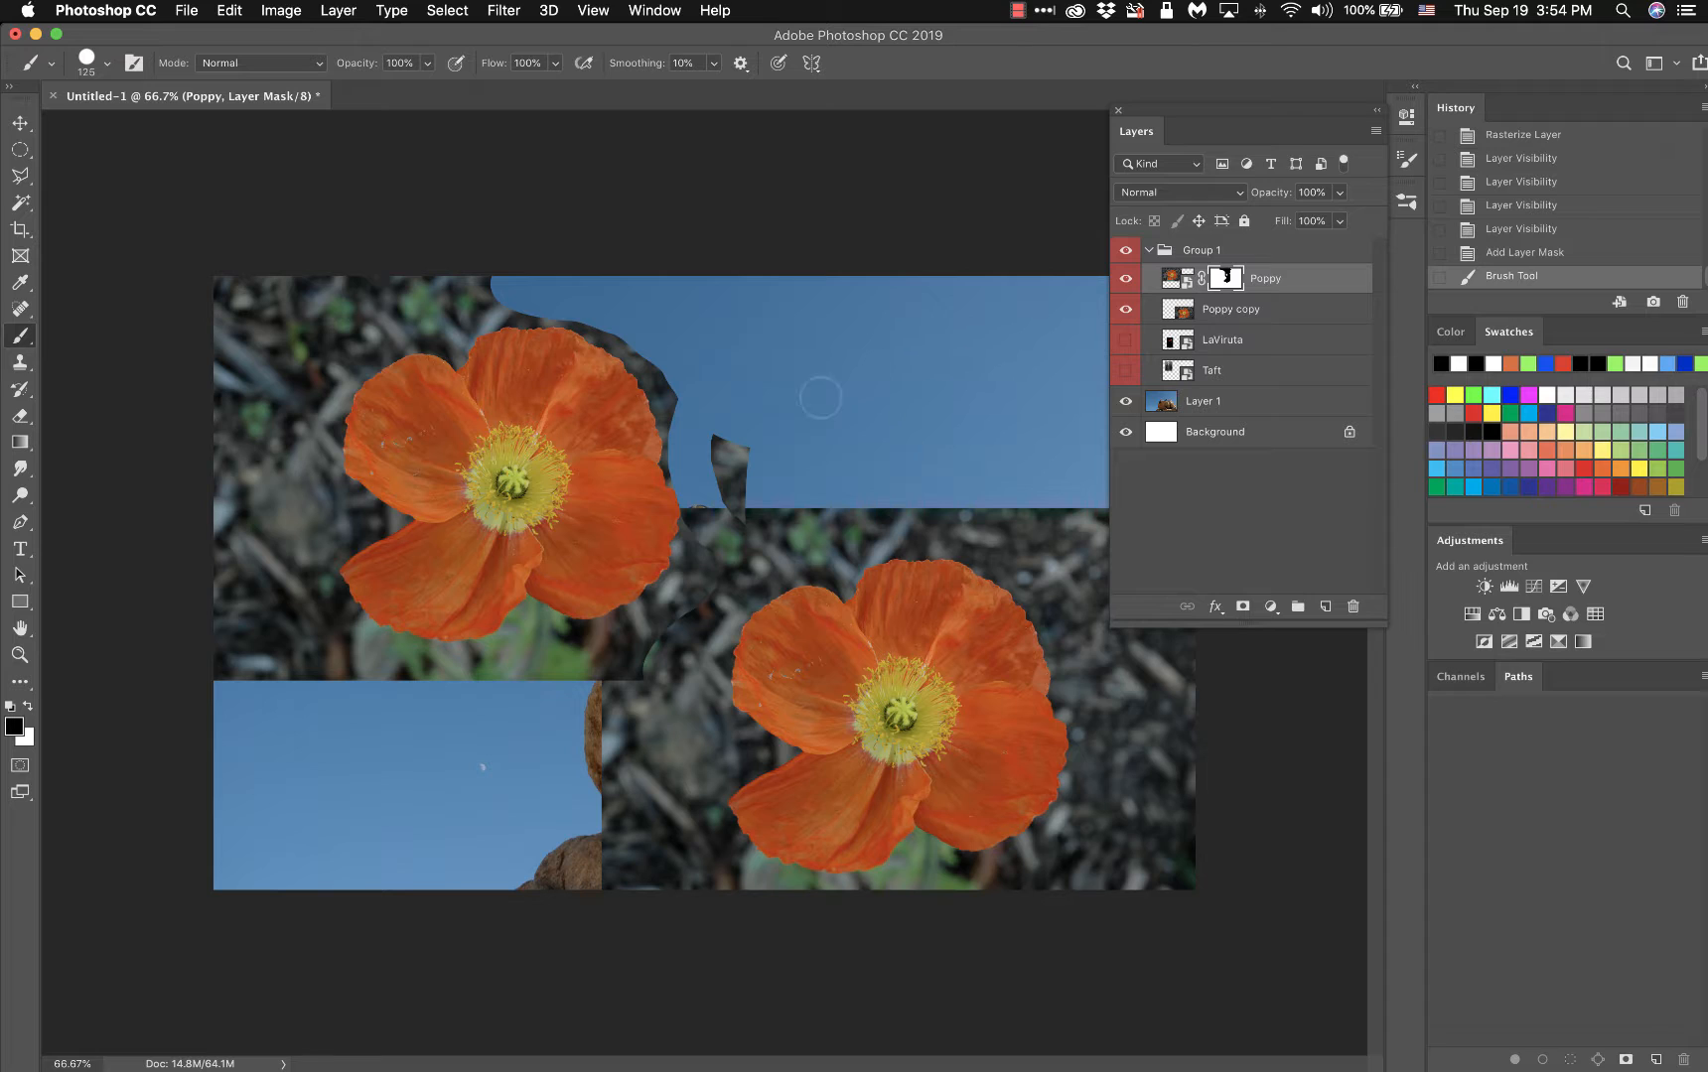
mouse_move(722, 429)
left_mouse_down()
mouse_move(743, 524)
mouse_move(742, 437)
mouse_move(755, 460)
mouse_move(680, 471)
mouse_move(679, 412)
mouse_move(646, 355)
mouse_move(580, 311)
mouse_move(502, 311)
left_mouse_up()
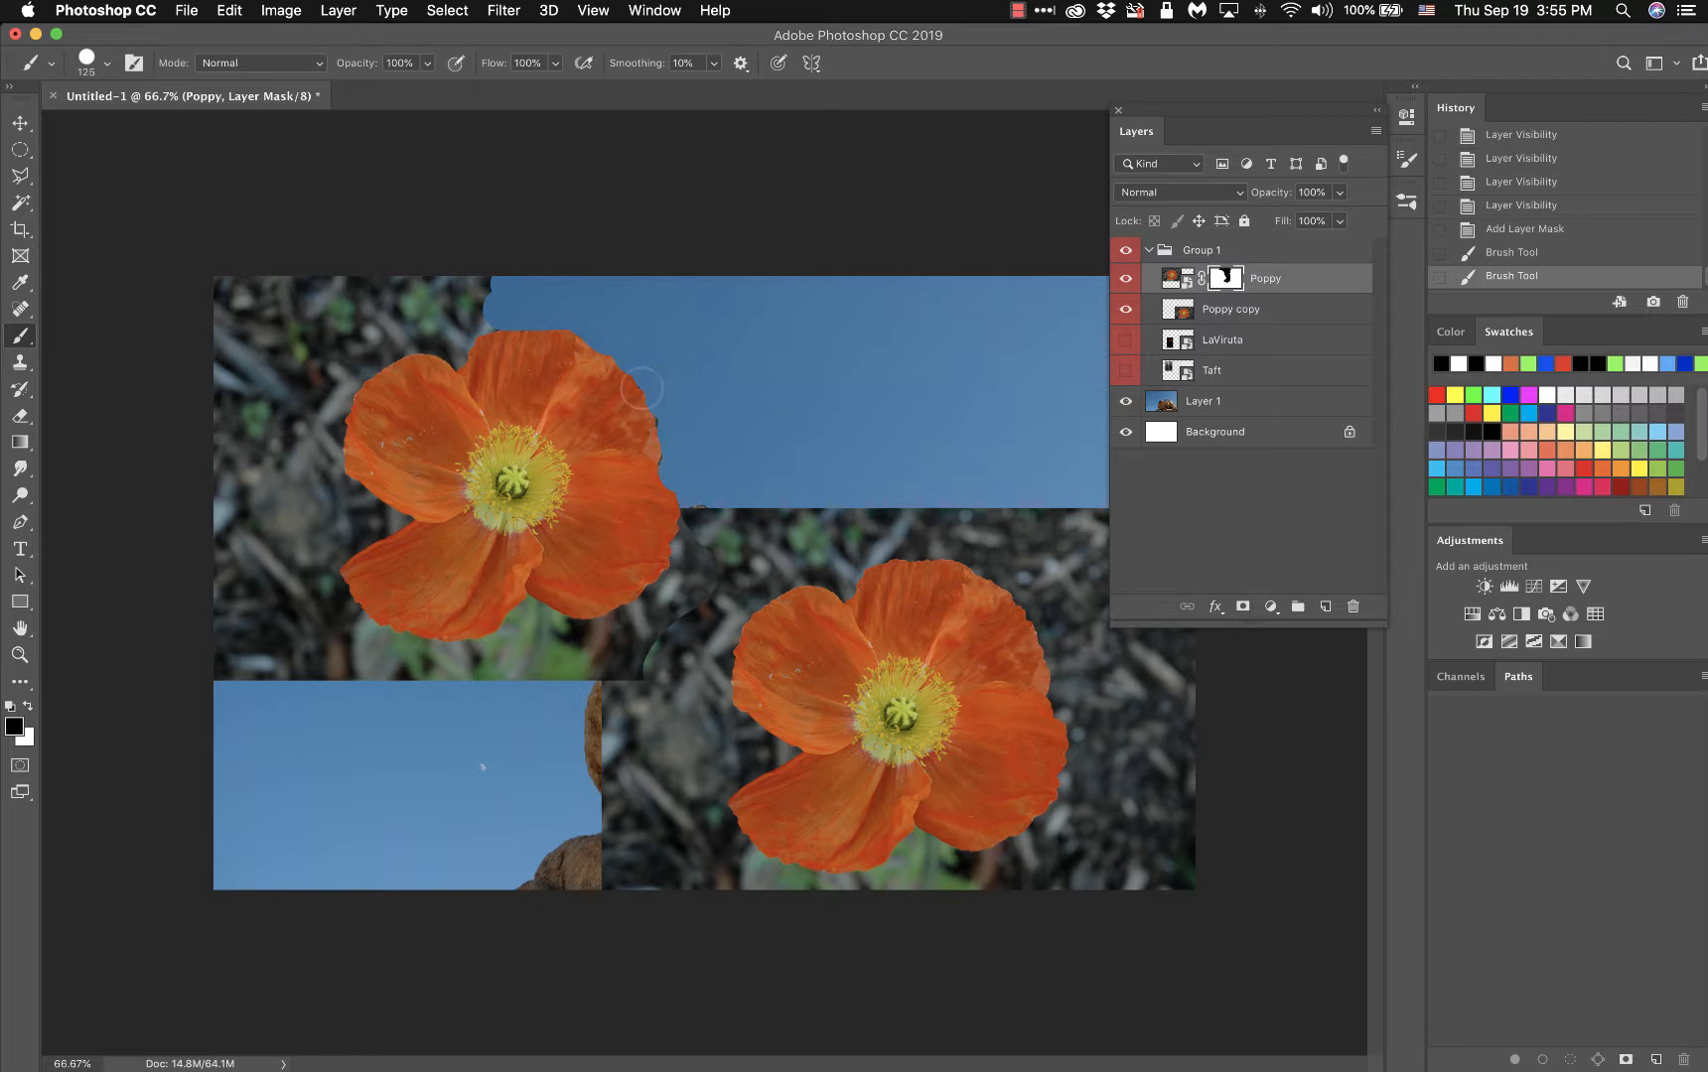
mouse_move(519, 291)
left_mouse_down()
mouse_move(220, 291)
mouse_move(233, 341)
mouse_move(212, 400)
mouse_move(235, 351)
mouse_move(328, 285)
mouse_move(206, 452)
left_mouse_up()
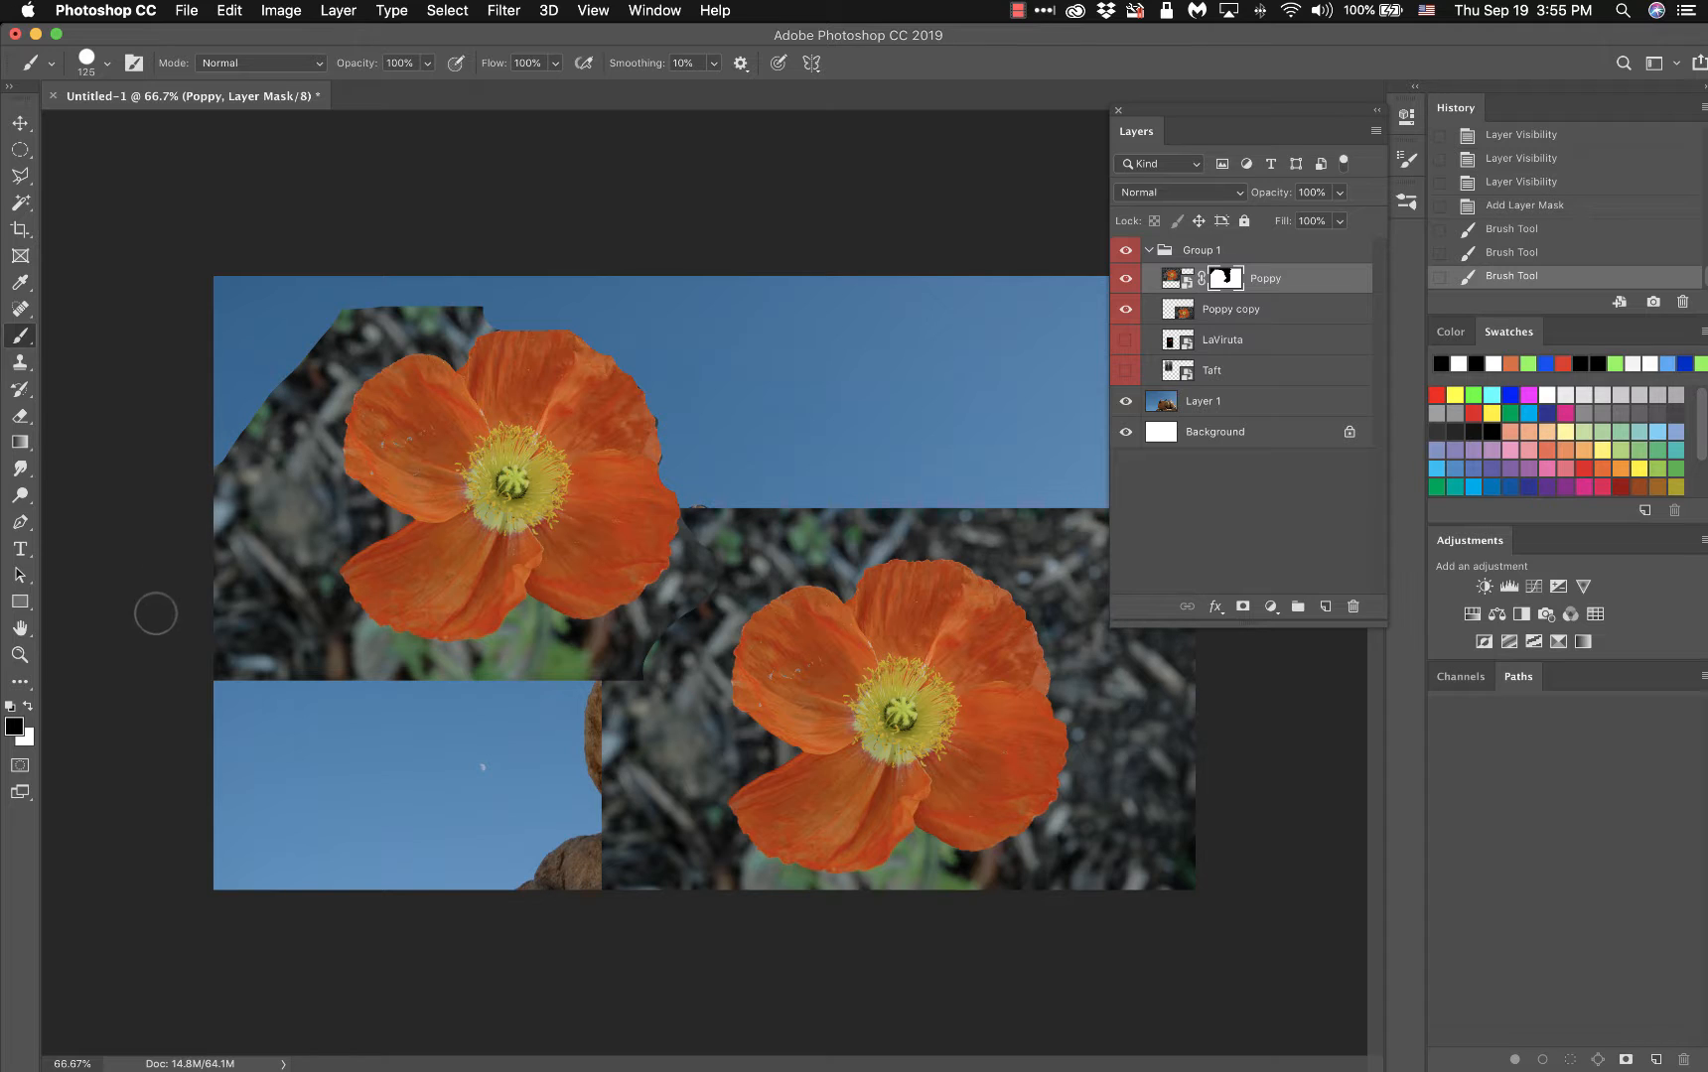
left_click(29, 709)
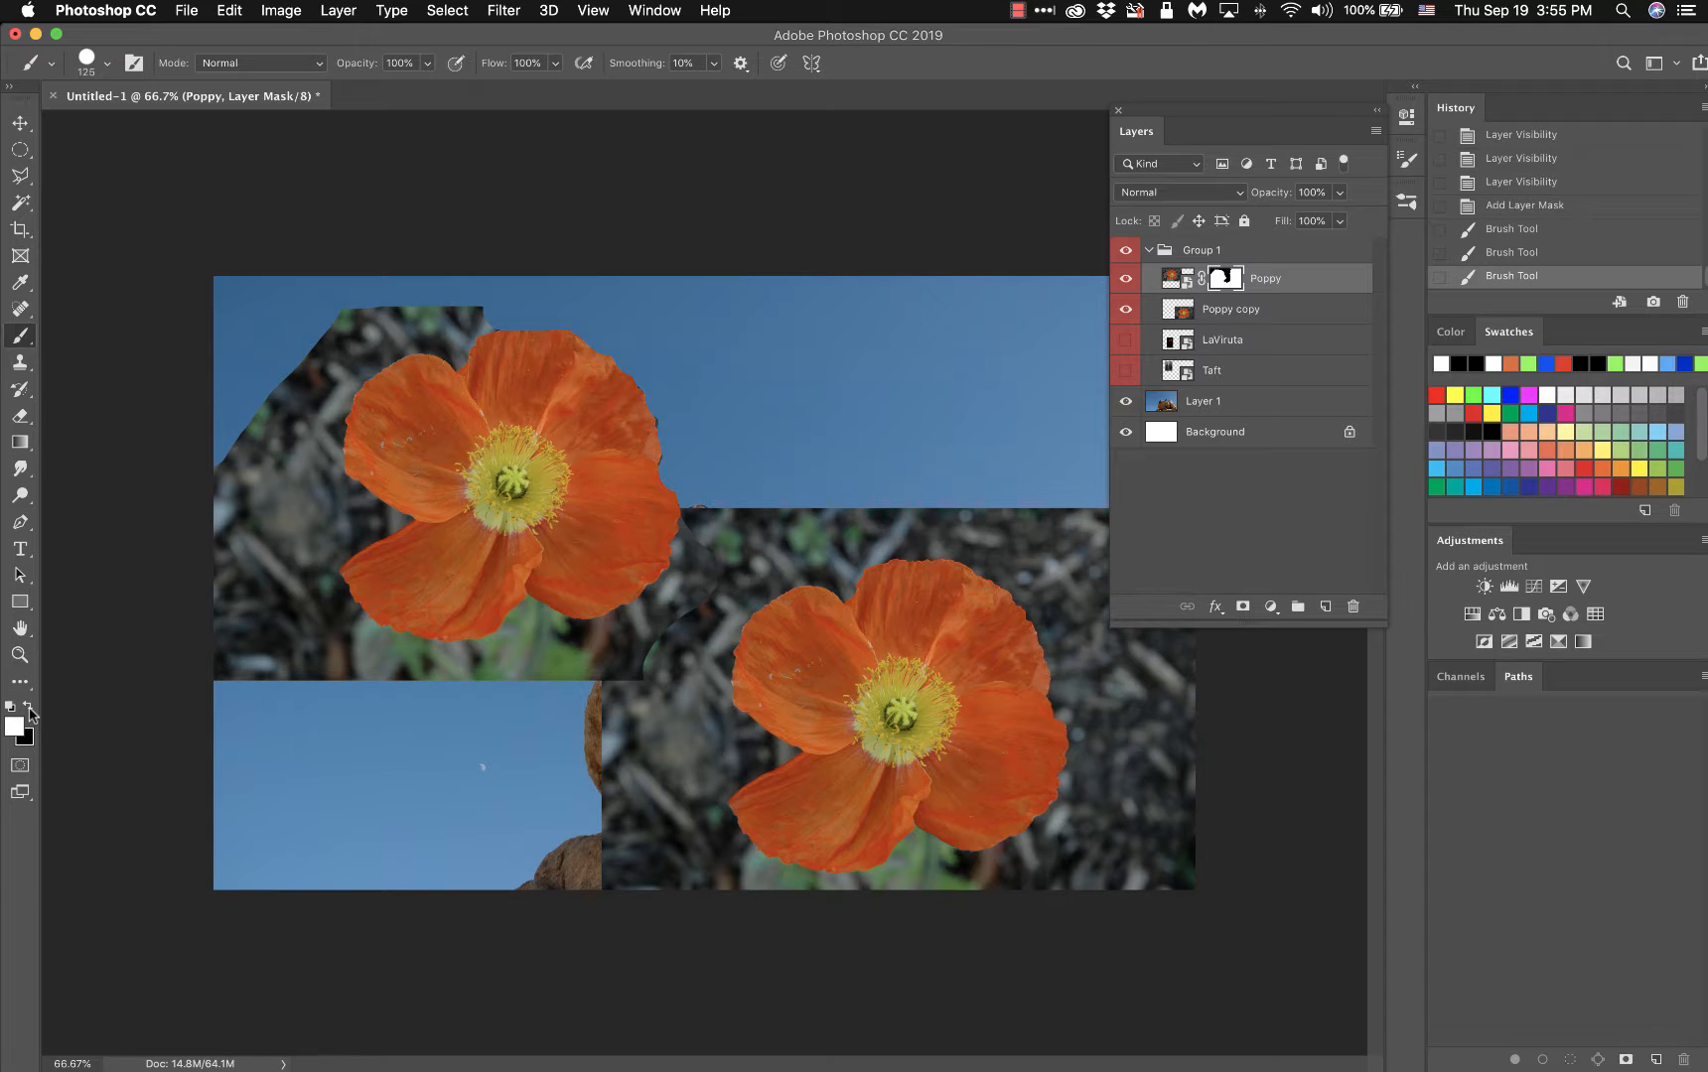
mouse_move(238, 361)
left_mouse_down()
mouse_move(224, 450)
mouse_move(257, 369)
mouse_move(320, 314)
mouse_move(269, 380)
mouse_move(317, 317)
mouse_move(211, 353)
mouse_move(235, 284)
mouse_move(240, 300)
mouse_move(512, 295)
mouse_move(483, 329)
mouse_move(592, 283)
mouse_move(528, 281)
mouse_move(587, 293)
mouse_move(556, 339)
mouse_move(659, 278)
mouse_move(583, 282)
mouse_move(663, 303)
mouse_move(599, 375)
mouse_move(691, 271)
mouse_move(637, 383)
mouse_move(752, 272)
mouse_move(651, 424)
mouse_move(805, 275)
mouse_move(813, 406)
mouse_move(807, 334)
mouse_move(721, 382)
mouse_move(860, 402)
mouse_move(700, 417)
mouse_move(809, 427)
mouse_move(675, 452)
mouse_move(821, 474)
mouse_move(700, 511)
mouse_move(834, 505)
mouse_move(861, 542)
mouse_move(800, 559)
mouse_move(842, 601)
mouse_move(834, 643)
mouse_move(809, 664)
mouse_move(621, 667)
left_mouse_up()
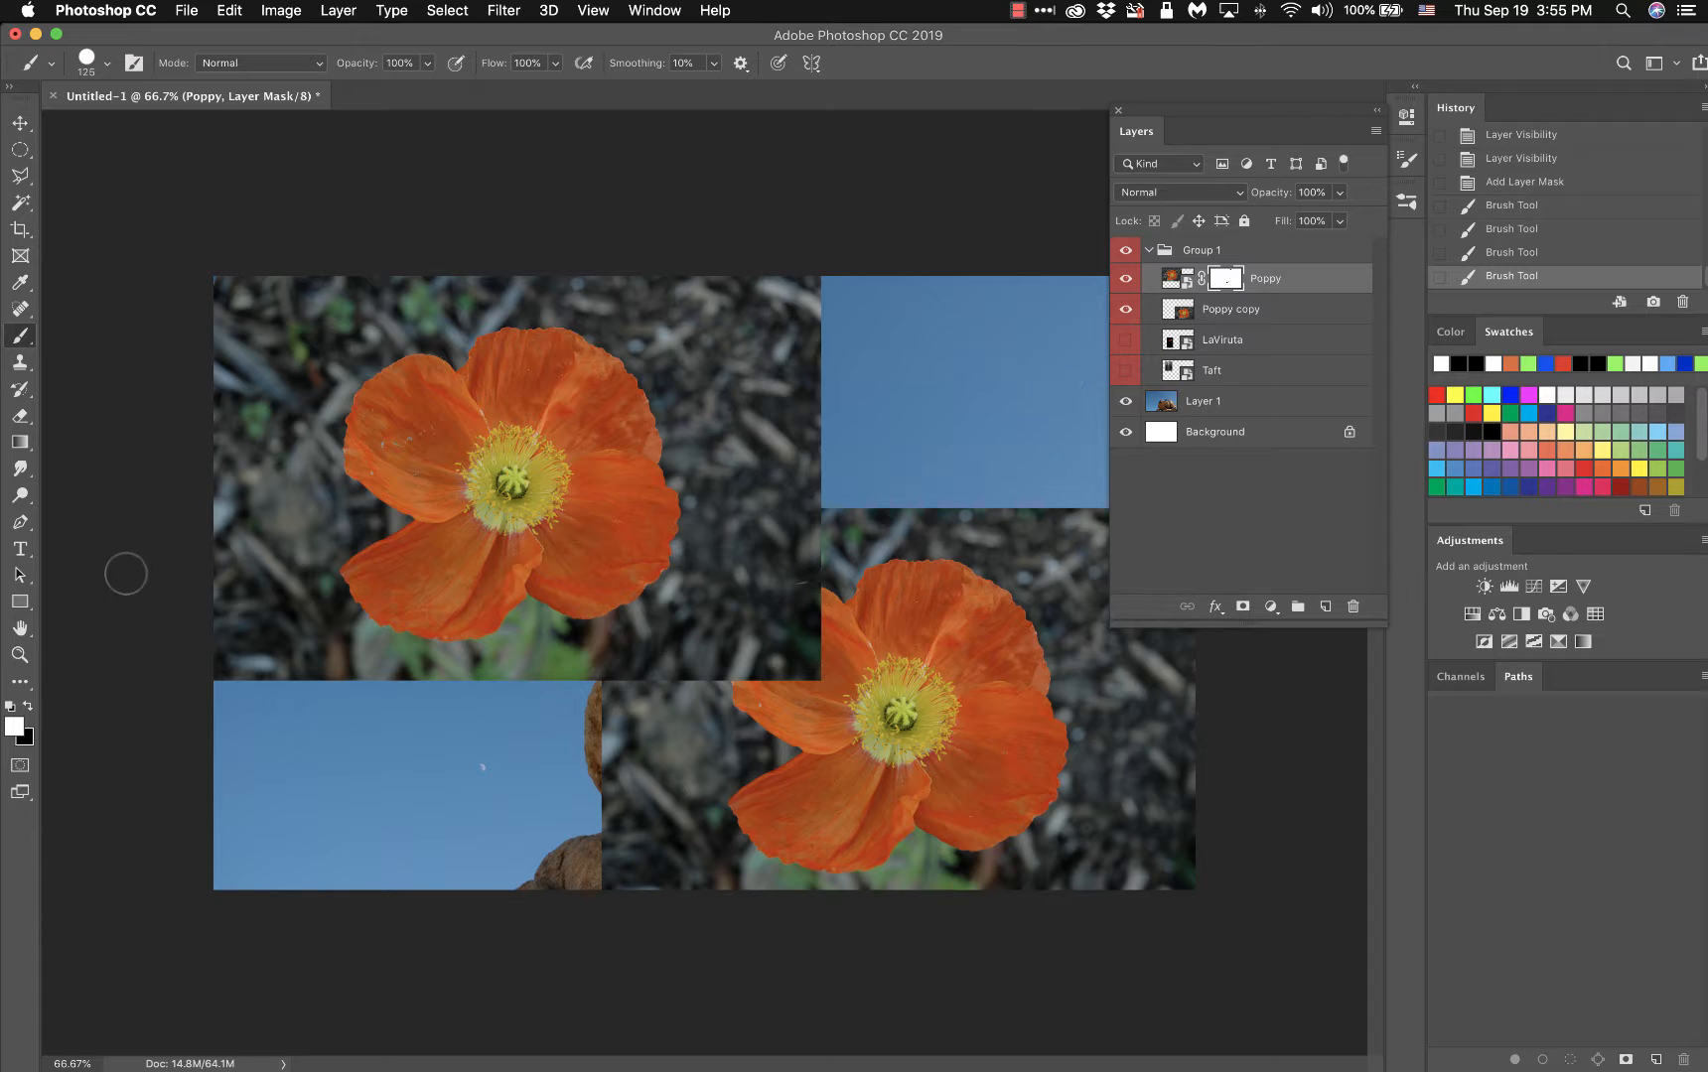
- Hide the background all around the Poppy layer's flower by painting black on its layer mask
left_click(30, 707)
mouse_move(683, 291)
left_mouse_down()
mouse_move(802, 345)
mouse_move(827, 272)
mouse_move(801, 304)
mouse_move(788, 272)
mouse_move(168, 286)
left_mouse_up()
mouse_move(342, 303)
left_mouse_down()
mouse_move(305, 303)
mouse_move(201, 426)
mouse_move(266, 317)
mouse_move(193, 355)
mouse_move(223, 314)
mouse_move(231, 703)
mouse_move(227, 472)
mouse_move(212, 698)
mouse_move(223, 393)
mouse_move(331, 314)
mouse_move(267, 400)
mouse_move(277, 470)
mouse_move(312, 347)
mouse_move(347, 313)
mouse_move(308, 380)
mouse_move(267, 585)
mouse_move(262, 504)
left_mouse_up()
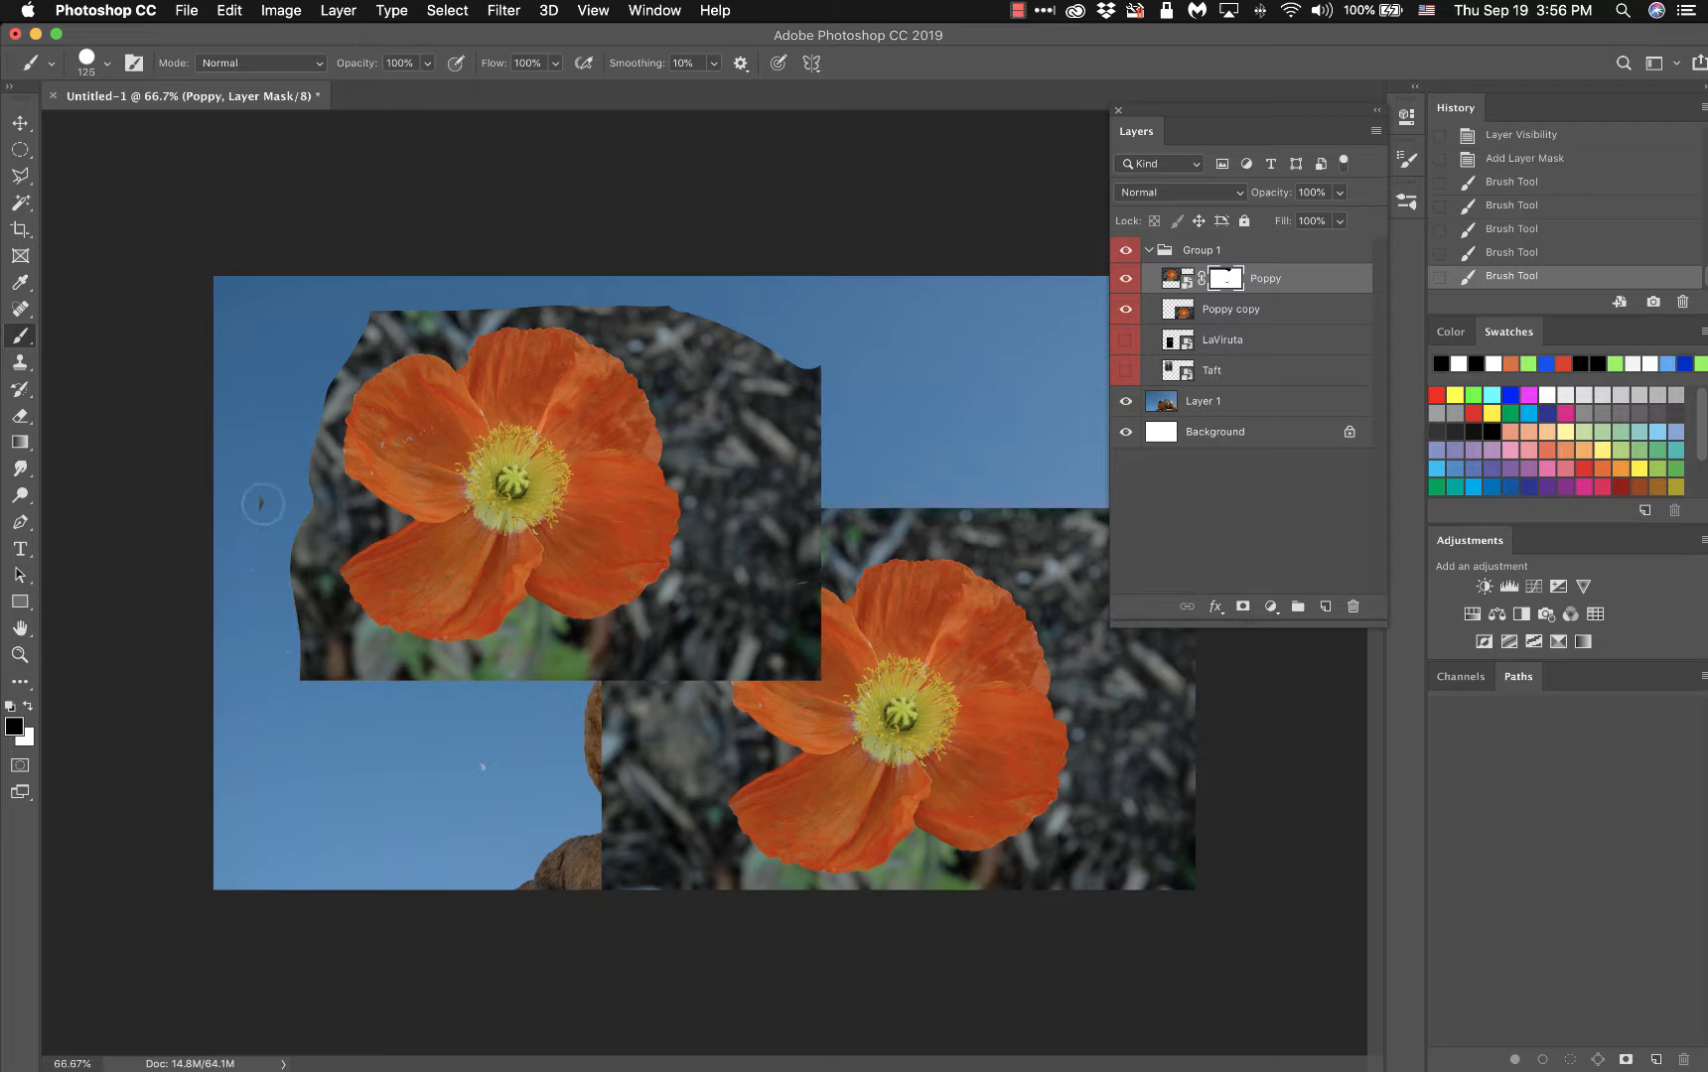
mouse_move(273, 592)
left_mouse_down()
mouse_move(328, 513)
mouse_move(317, 422)
mouse_move(360, 344)
mouse_move(398, 318)
mouse_move(531, 305)
mouse_move(699, 354)
mouse_move(727, 335)
mouse_move(655, 298)
mouse_move(859, 423)
mouse_move(838, 377)
mouse_move(799, 549)
mouse_move(806, 681)
mouse_move(606, 705)
mouse_move(707, 652)
mouse_move(821, 539)
mouse_move(745, 671)
mouse_move(798, 633)
mouse_move(807, 514)
mouse_move(719, 628)
mouse_move(610, 692)
mouse_move(768, 463)
mouse_move(759, 361)
mouse_move(733, 369)
mouse_move(745, 507)
mouse_move(714, 350)
mouse_move(712, 442)
mouse_move(705, 408)
mouse_move(683, 468)
left_mouse_up()
mouse_move(701, 490)
left_mouse_down()
mouse_move(677, 602)
mouse_move(601, 665)
mouse_move(543, 684)
mouse_move(321, 666)
mouse_move(271, 616)
mouse_move(262, 576)
mouse_move(337, 656)
mouse_move(303, 572)
mouse_move(334, 532)
mouse_move(394, 517)
mouse_move(333, 484)
mouse_move(312, 443)
mouse_move(345, 370)
mouse_move(388, 346)
mouse_move(582, 318)
mouse_move(634, 343)
mouse_move(648, 385)
mouse_move(670, 381)
mouse_move(675, 427)
left_mouse_up()
mouse_move(327, 578)
left_mouse_down()
mouse_move(350, 534)
mouse_move(339, 616)
mouse_move(431, 662)
mouse_move(501, 653)
mouse_move(534, 623)
mouse_move(580, 643)
mouse_move(553, 666)
mouse_move(571, 643)
mouse_move(526, 627)
mouse_move(520, 663)
mouse_move(628, 633)
mouse_move(701, 558)
left_mouse_up()
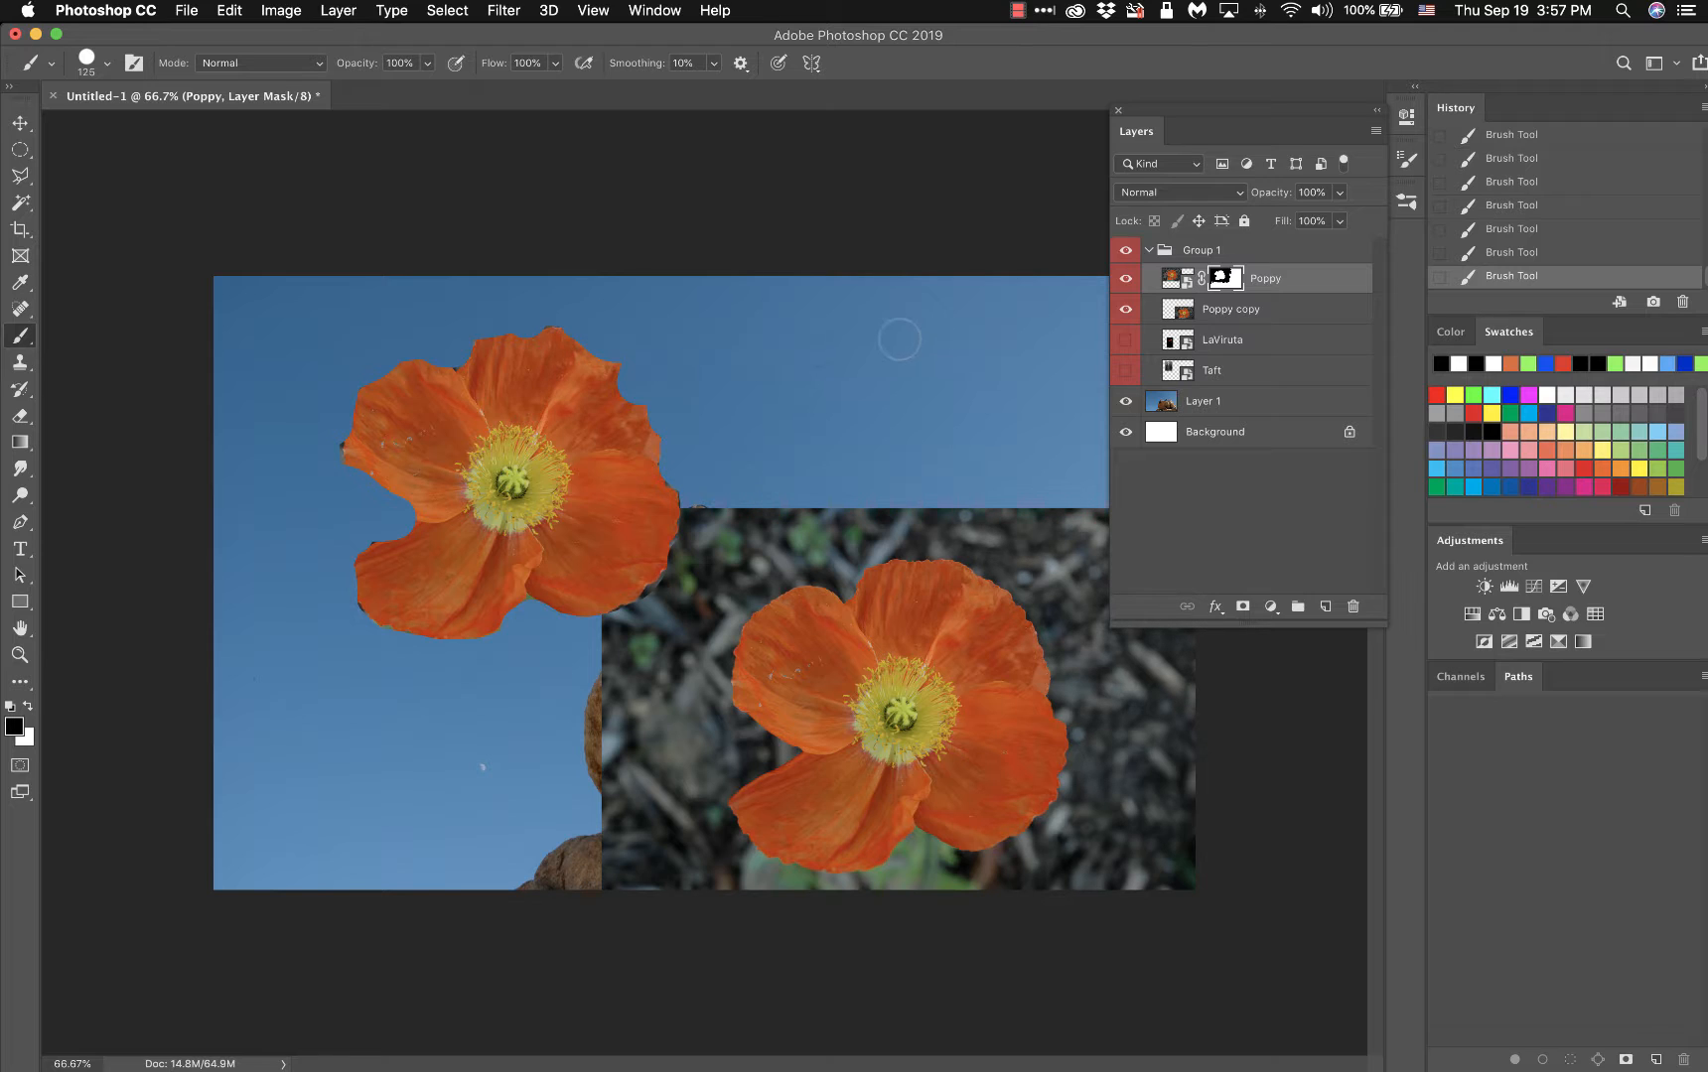
- Hide the Poppy layer and outline the flower on the Poppy copy layer with the freehand Lasso tool
left_click(1230, 316)
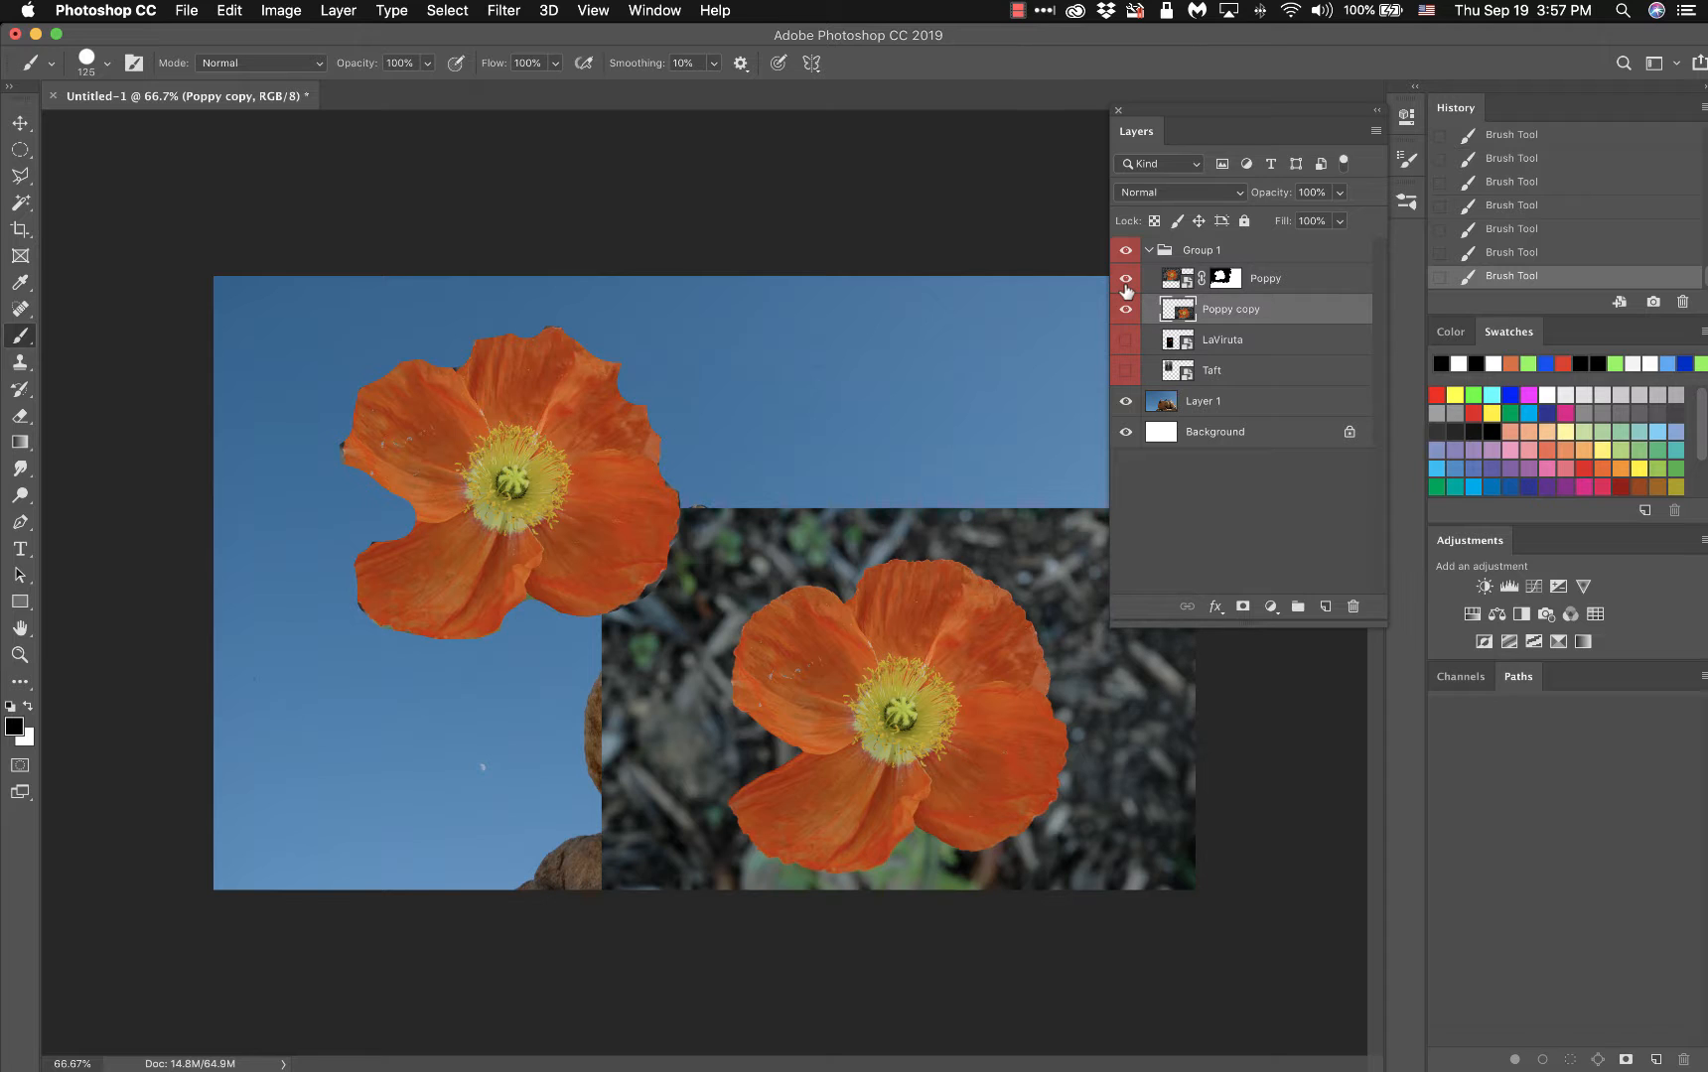
left_click(1126, 280)
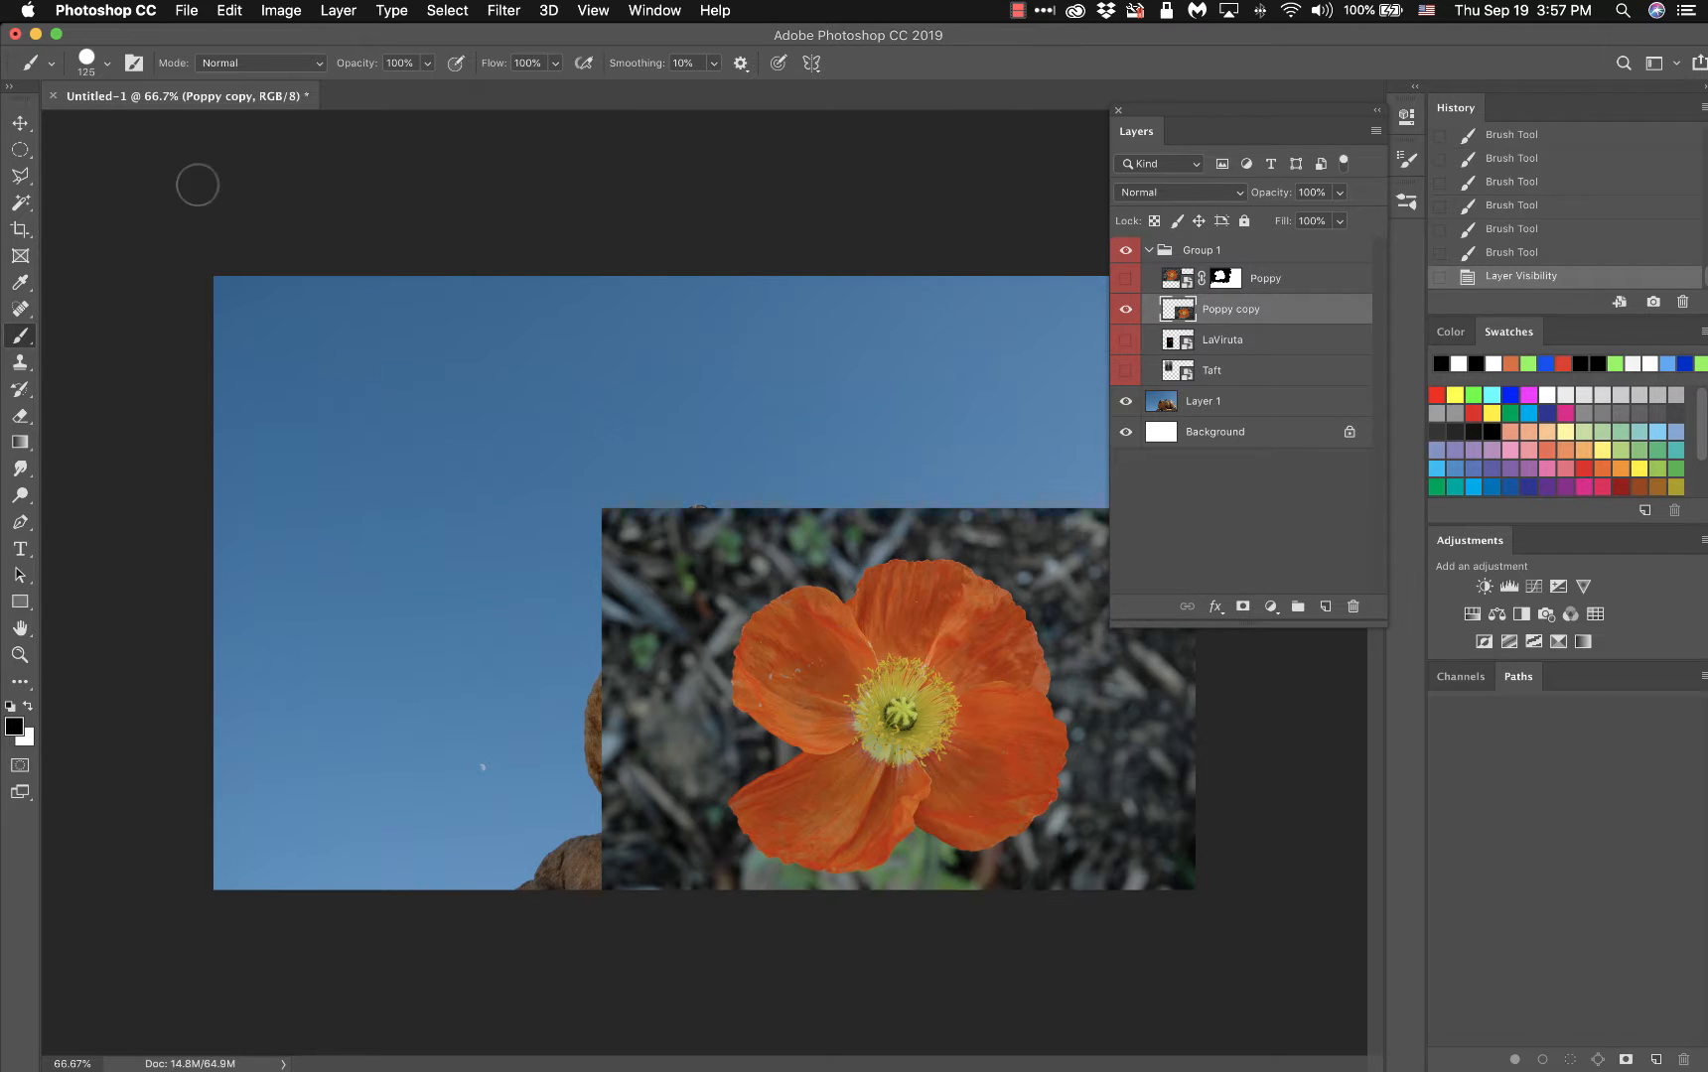
left_click(16, 178)
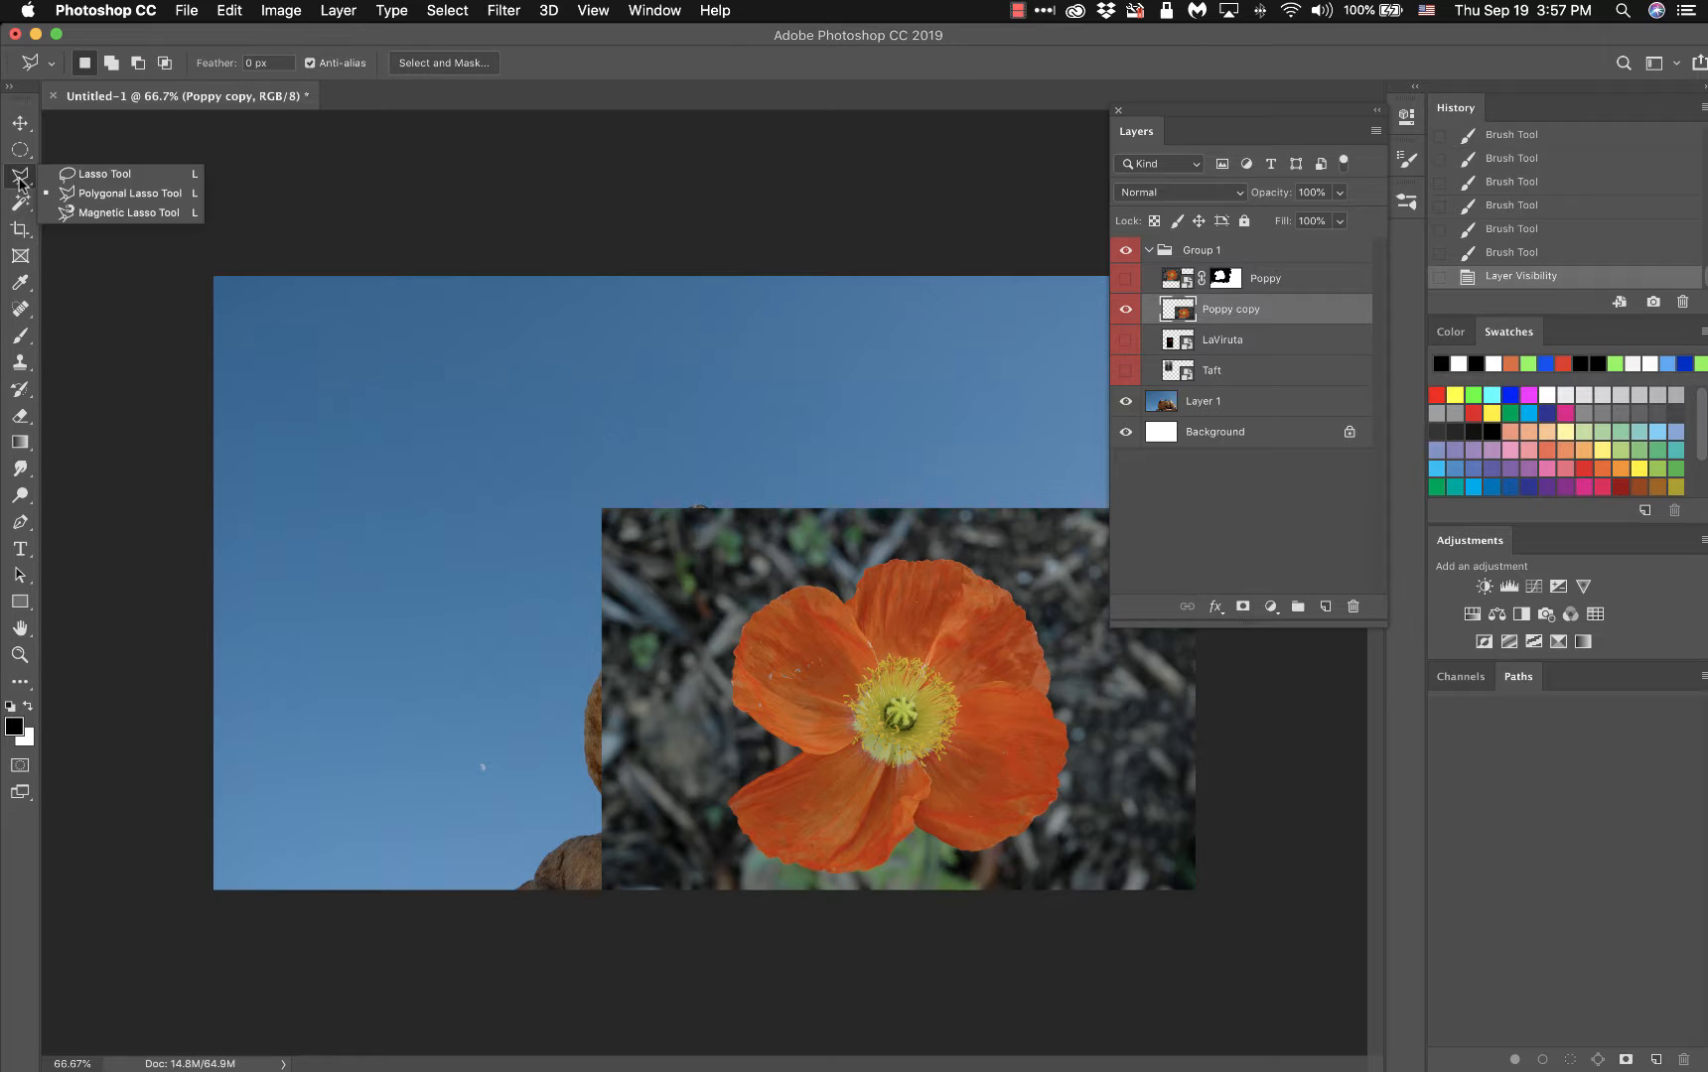
left_click(82, 177)
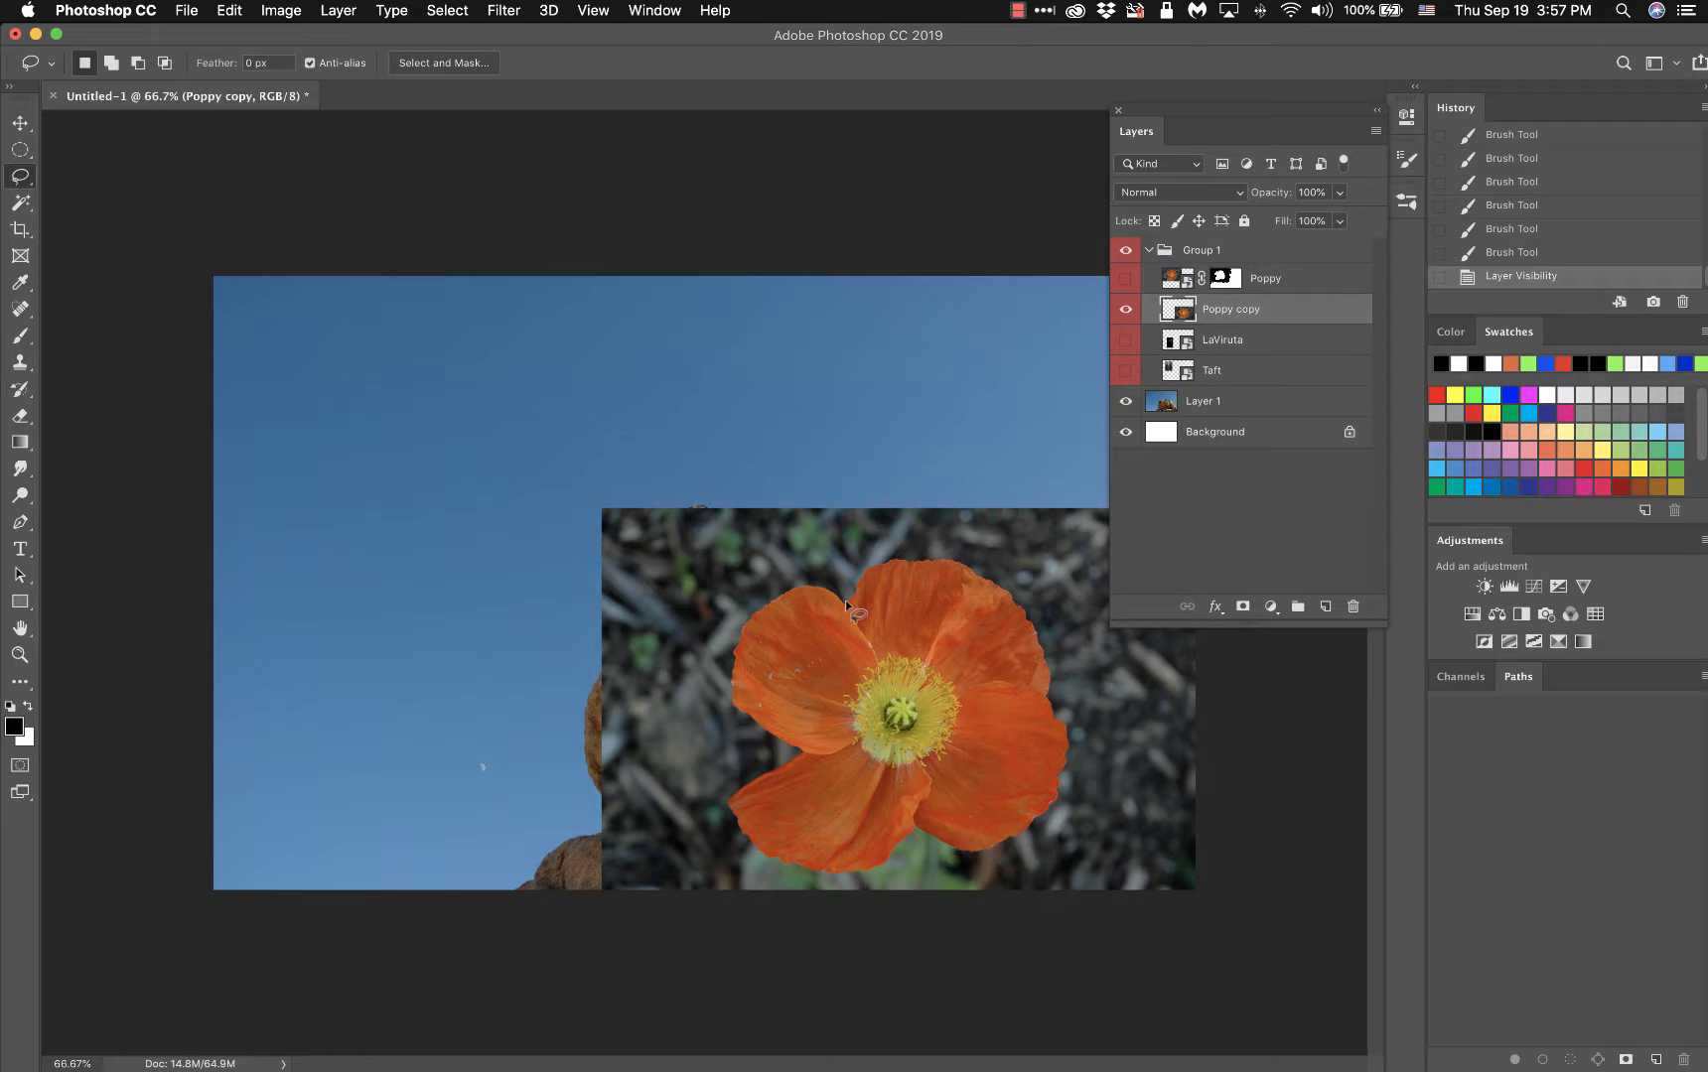
mouse_move(846, 600)
left_mouse_down()
mouse_move(900, 560)
mouse_move(967, 569)
mouse_move(1044, 638)
mouse_move(1069, 770)
mouse_move(990, 855)
mouse_move(906, 822)
mouse_move(878, 863)
mouse_move(806, 869)
mouse_move(730, 830)
mouse_move(729, 802)
mouse_move(807, 746)
mouse_move(737, 719)
mouse_move(733, 653)
mouse_move(748, 616)
mouse_move(842, 604)
left_mouse_up()
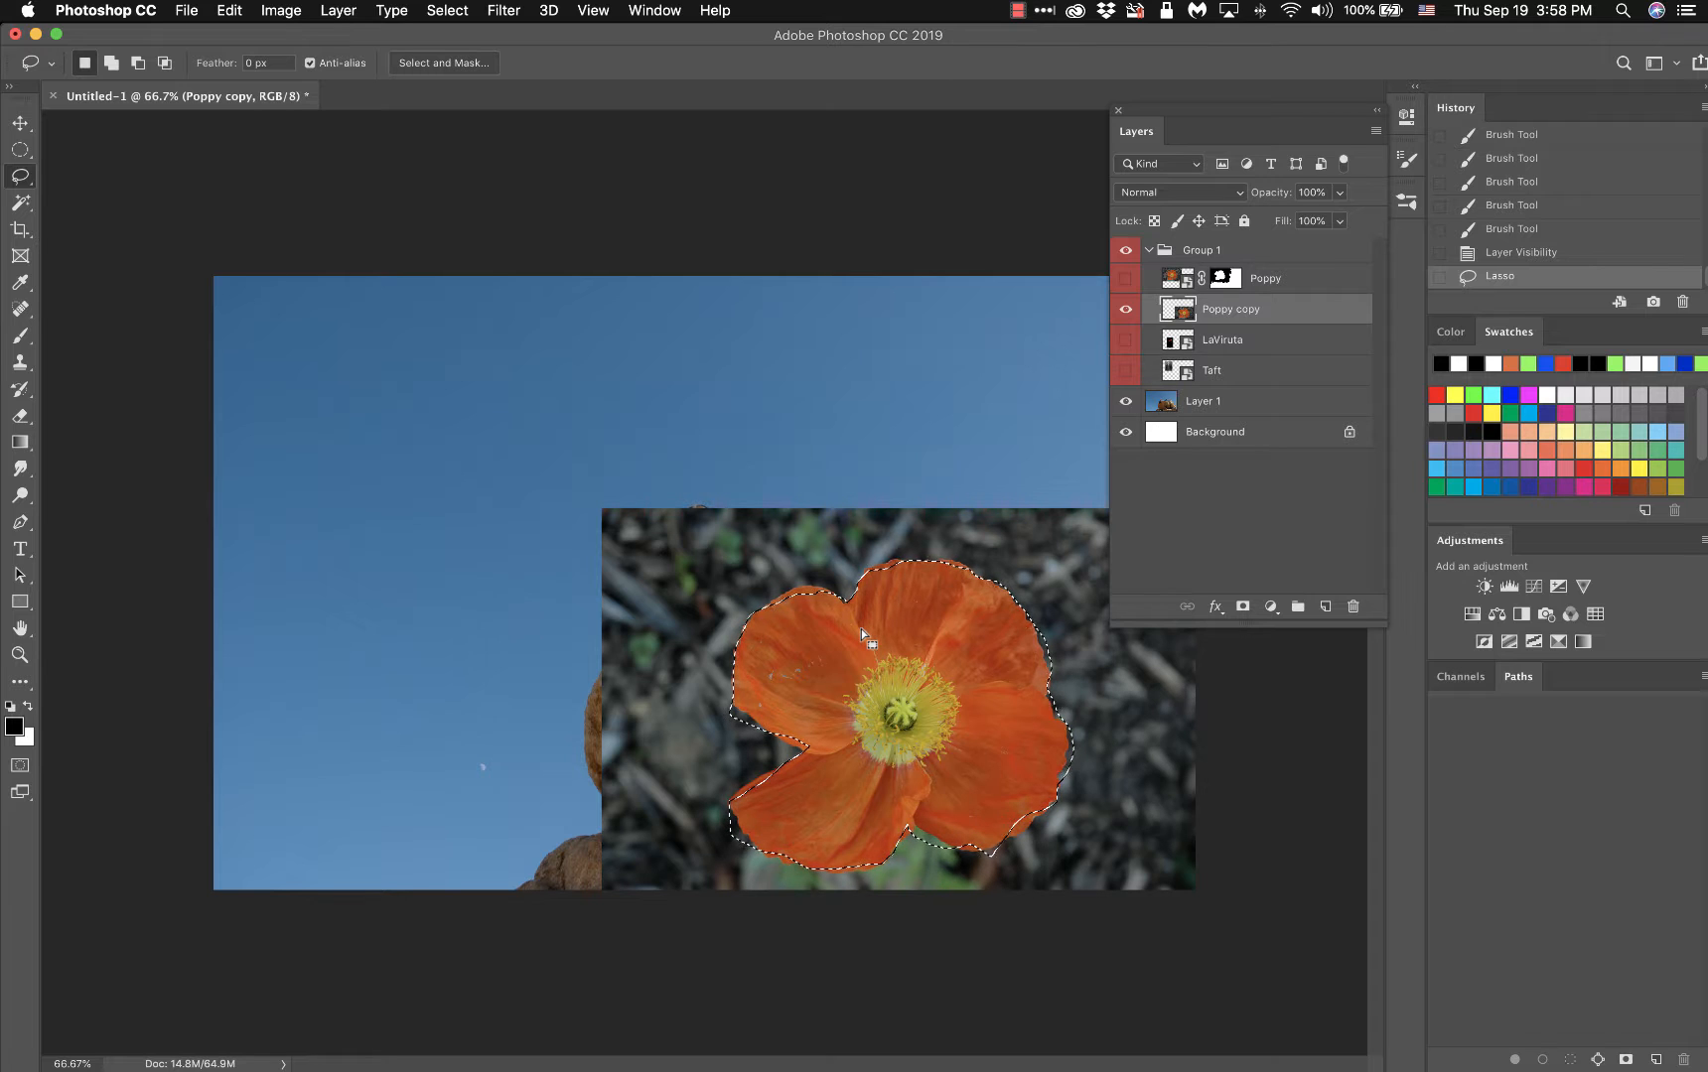
- Invert the selection to delete the background around the flower on Poppy copy, deselect, and show the Poppy layer again
right_click(914, 604)
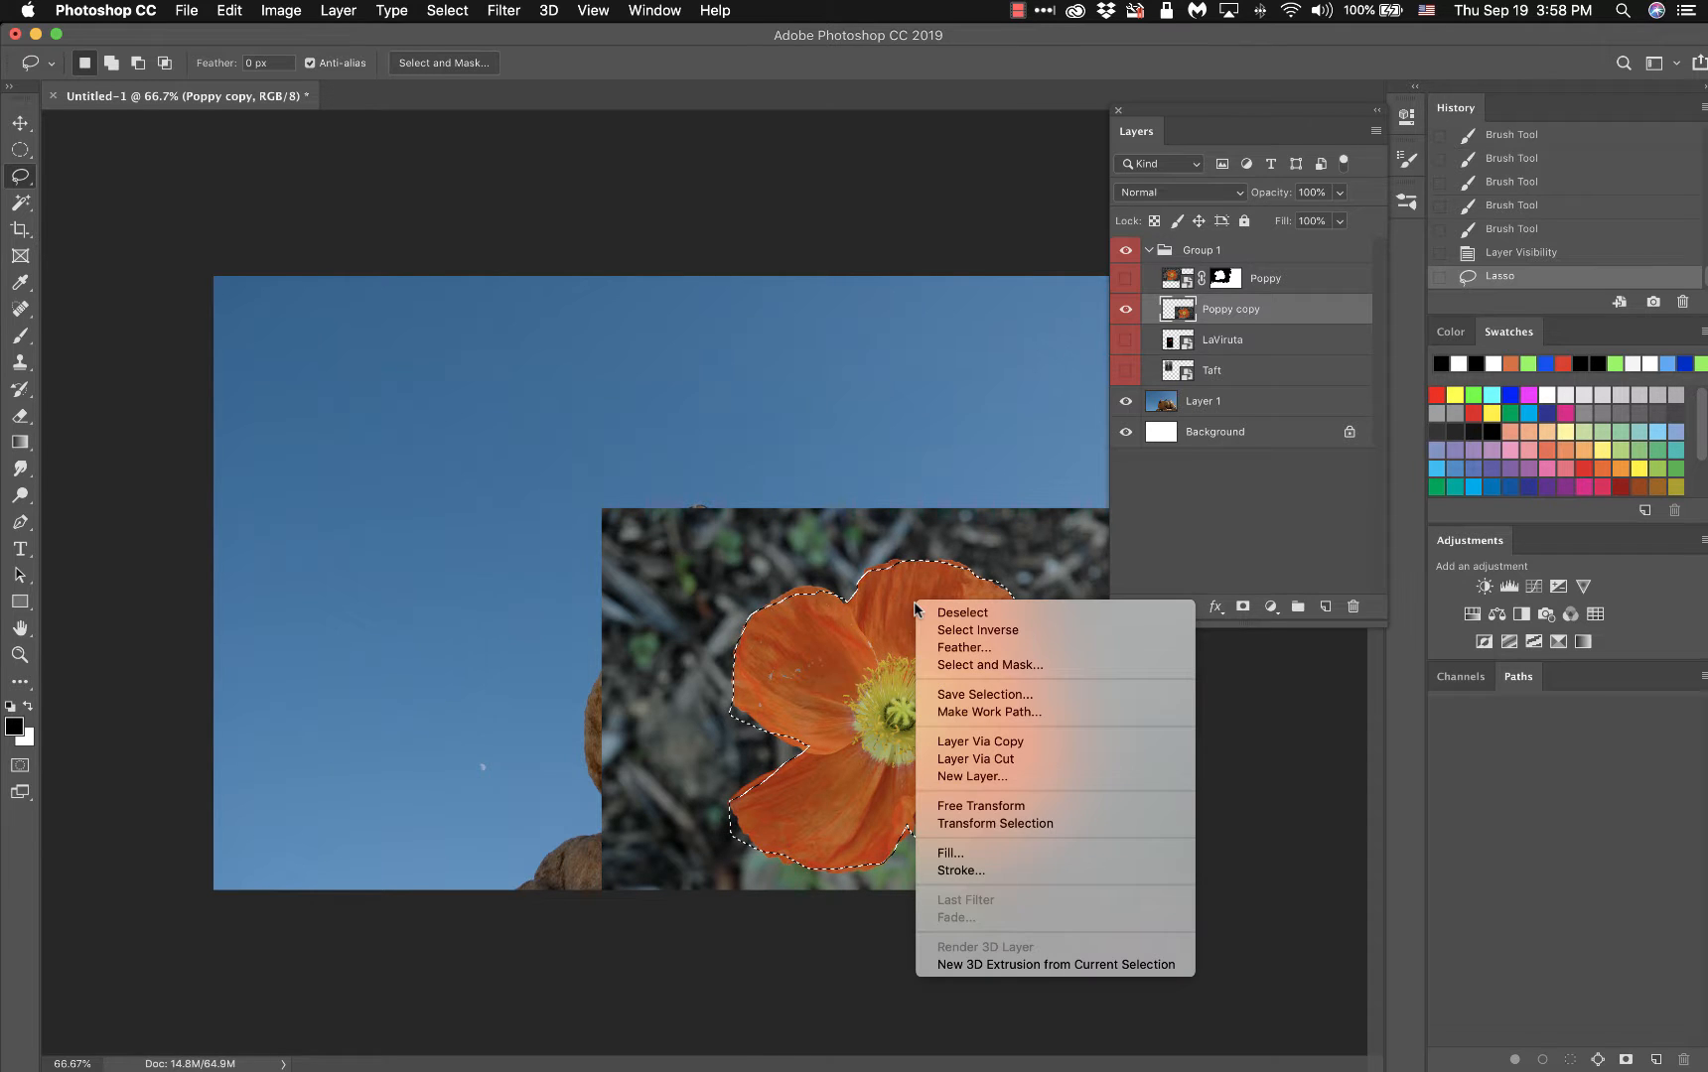
left_click(961, 629)
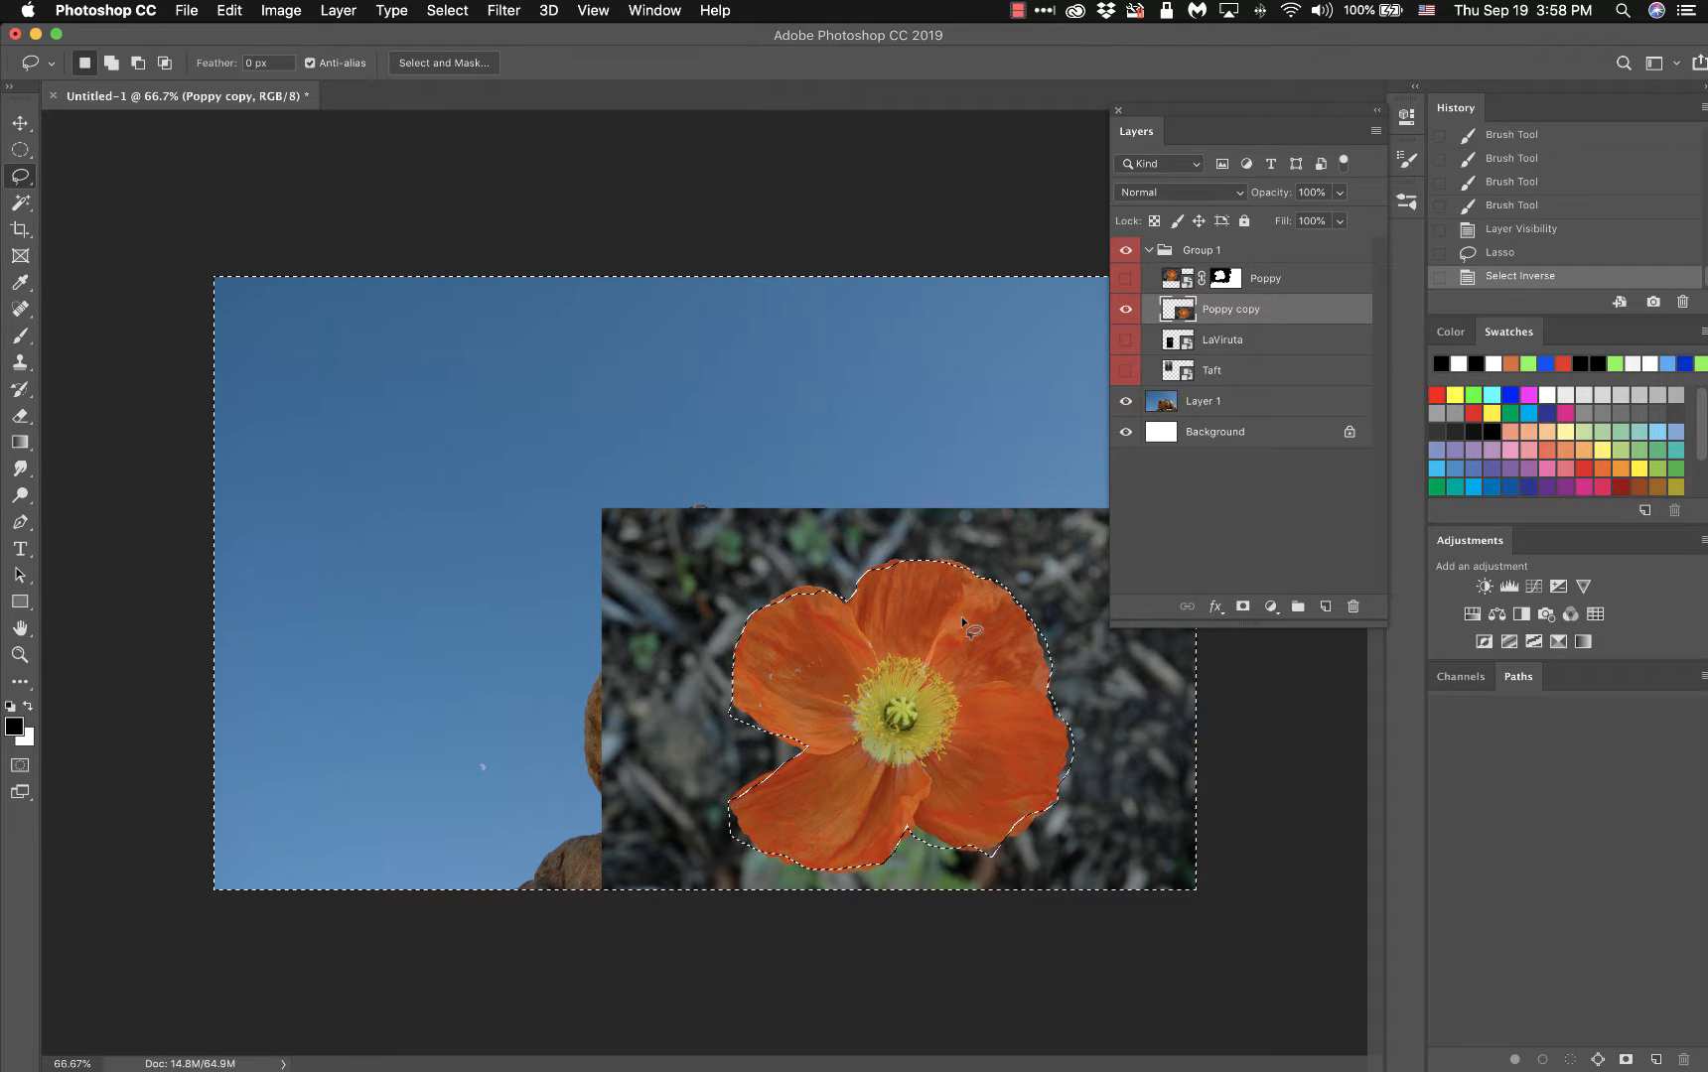
key("BackSpace")
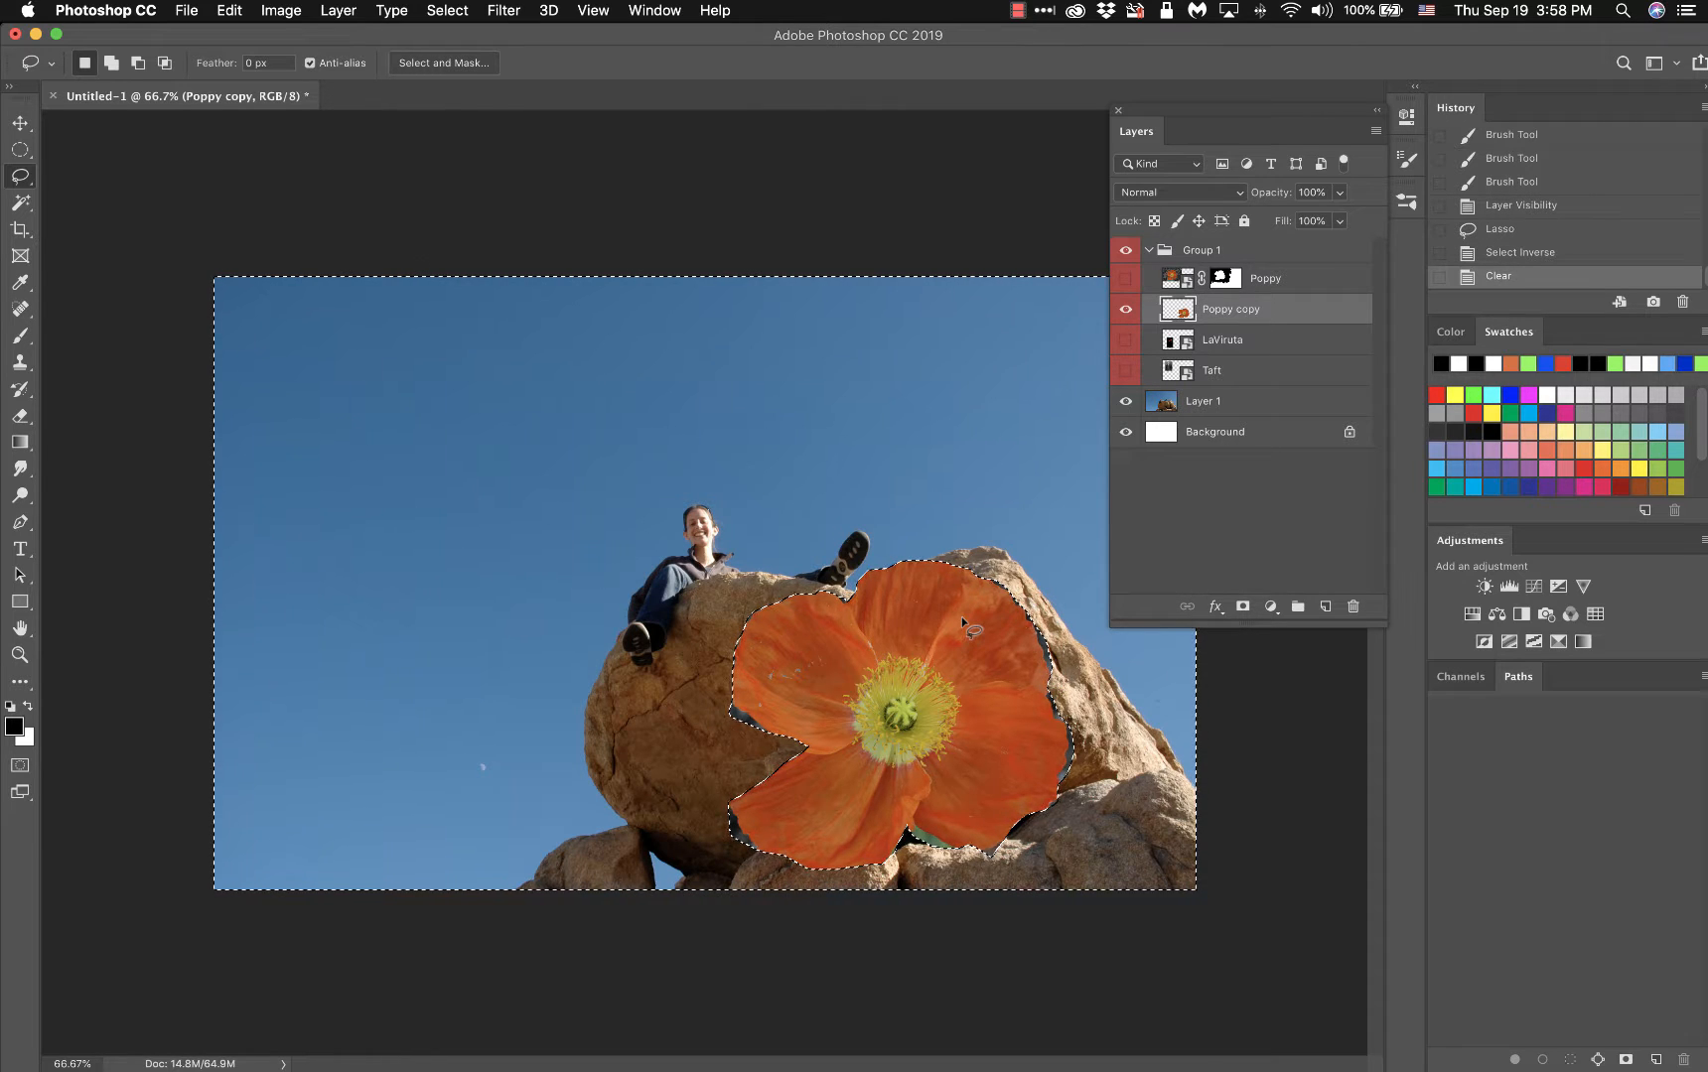
key("super+d")
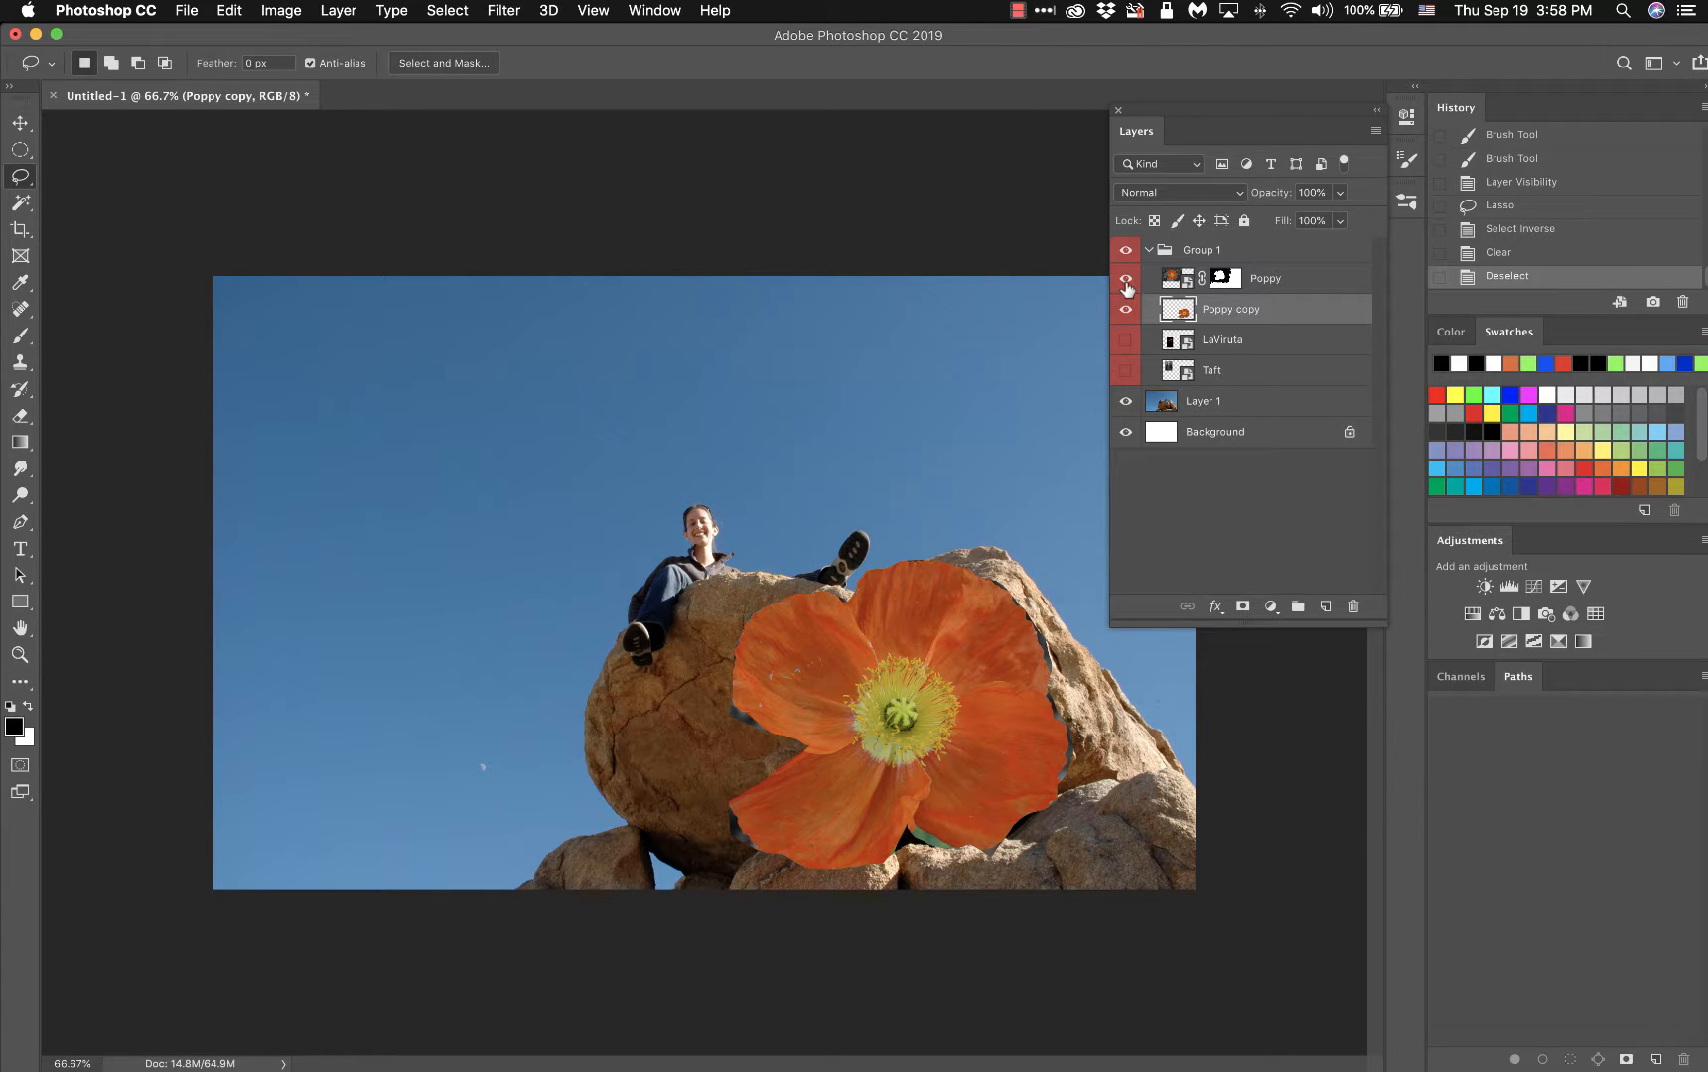
left_click(1125, 279)
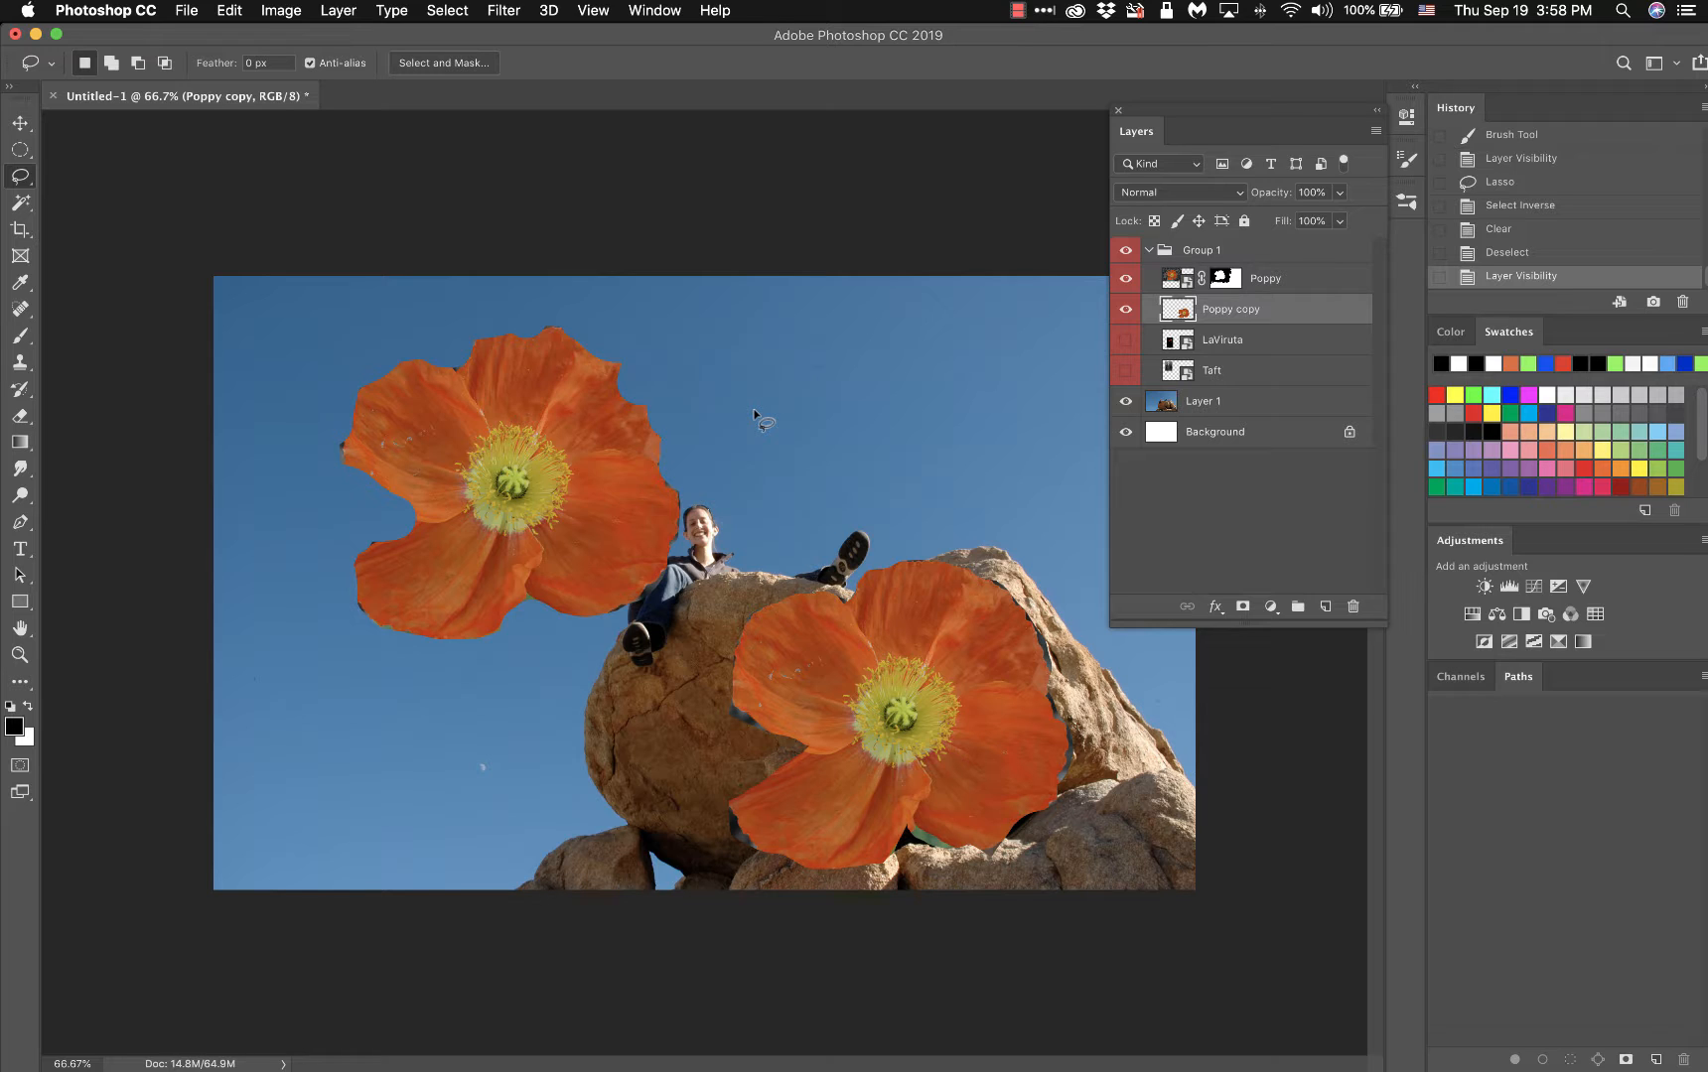
- Undo back to the inverted selection on Poppy copy, and redo the clearing, deselection and Poppy visibility change
key("super+z")
key("super+z")
key("super+z")
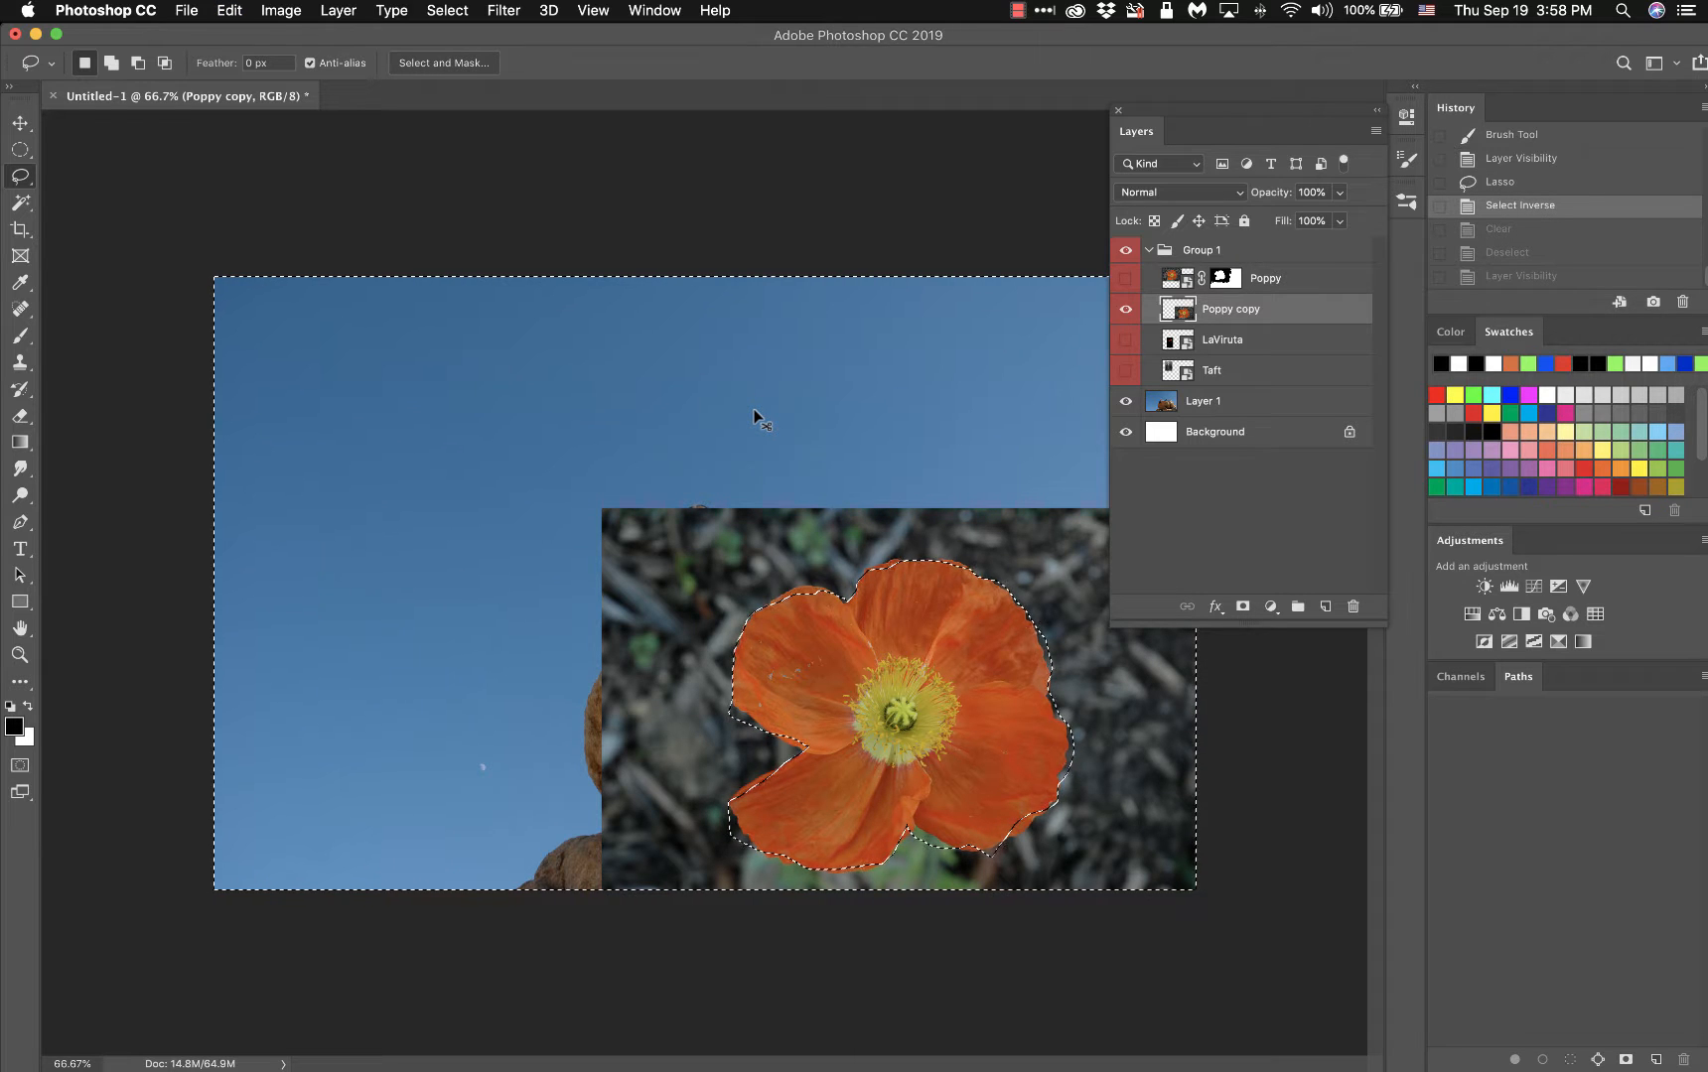
key("super+shift+z")
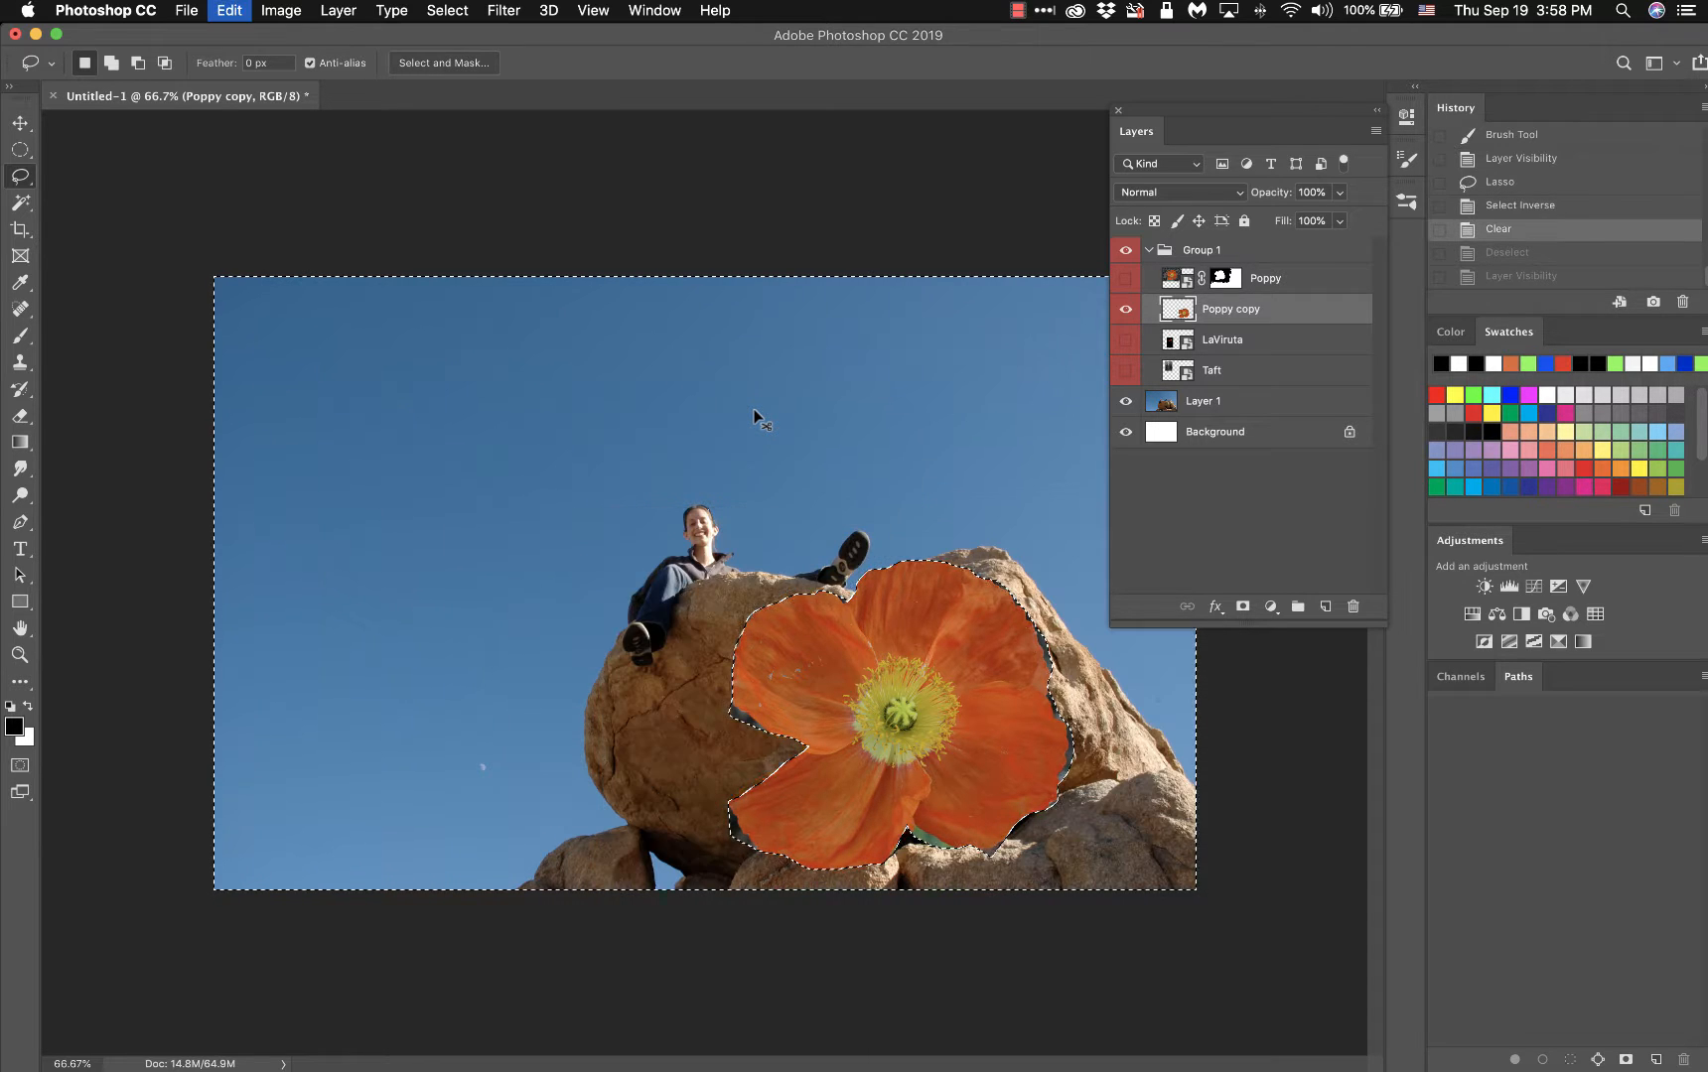
key("super+shift+z")
key("super+shift+z")
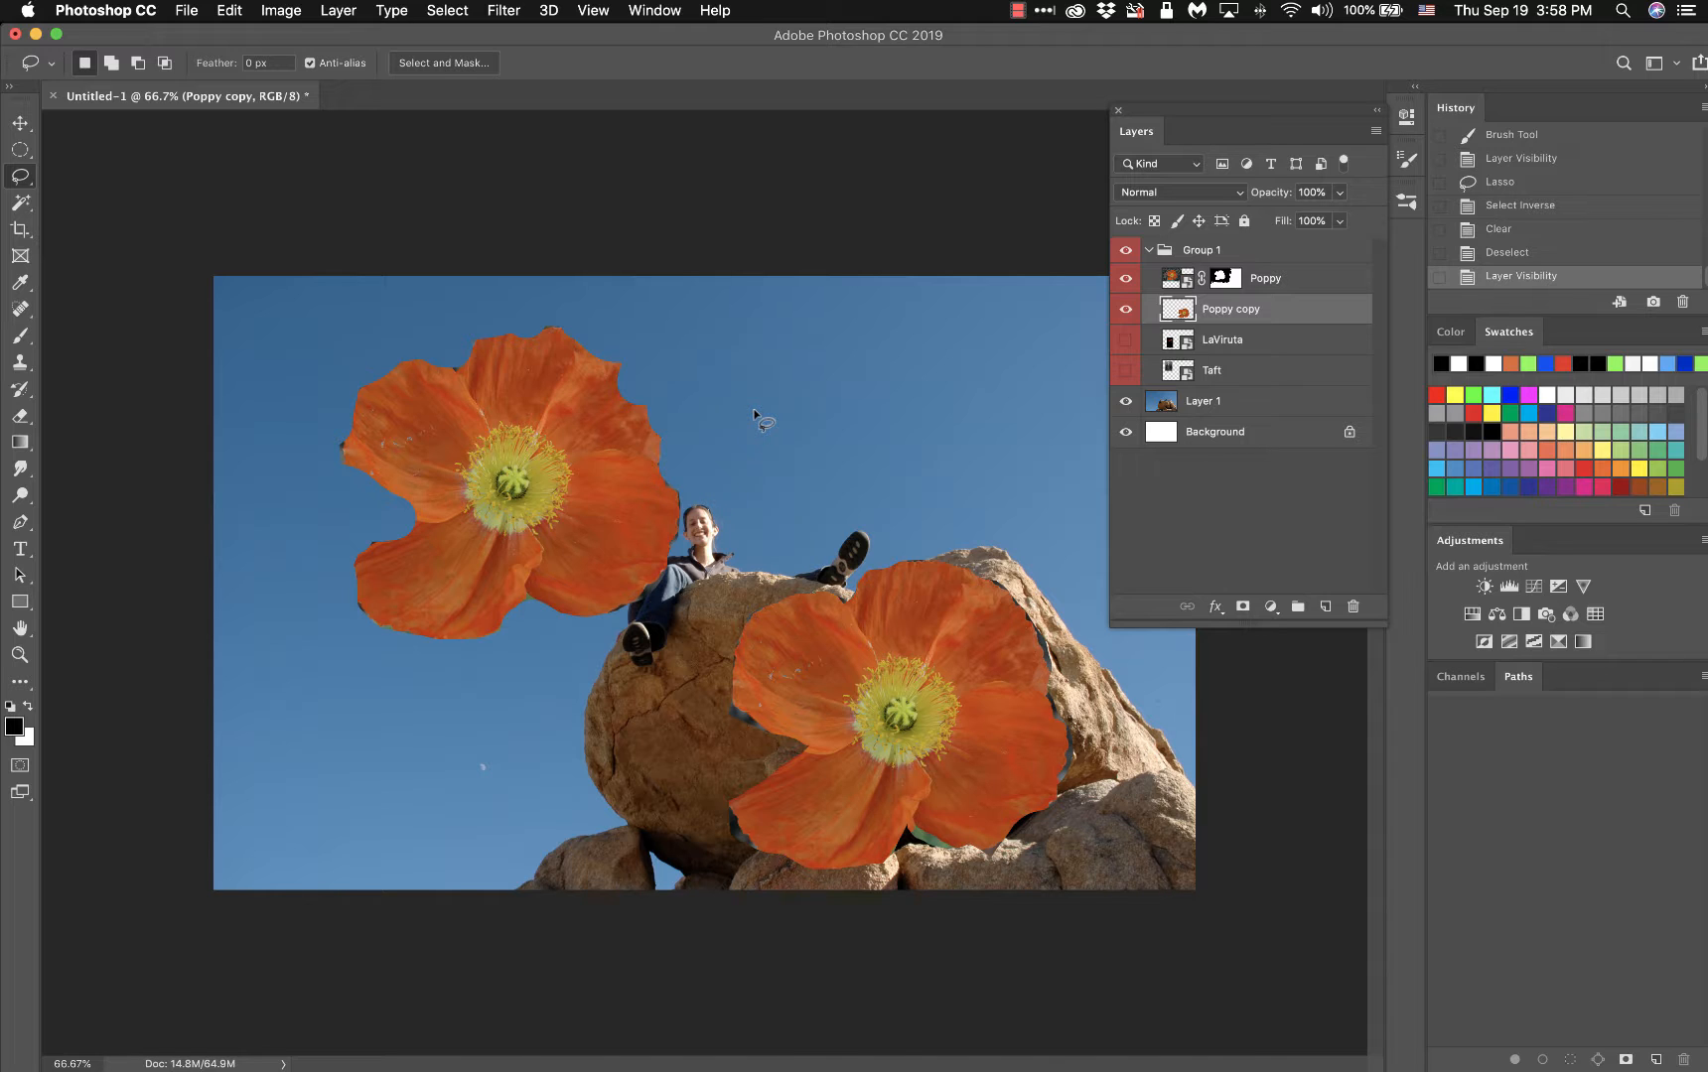
- Show and hide the Taft layer, and toggle the Poppy copy and Poppy layers off and on to compare them
left_click(1255, 374)
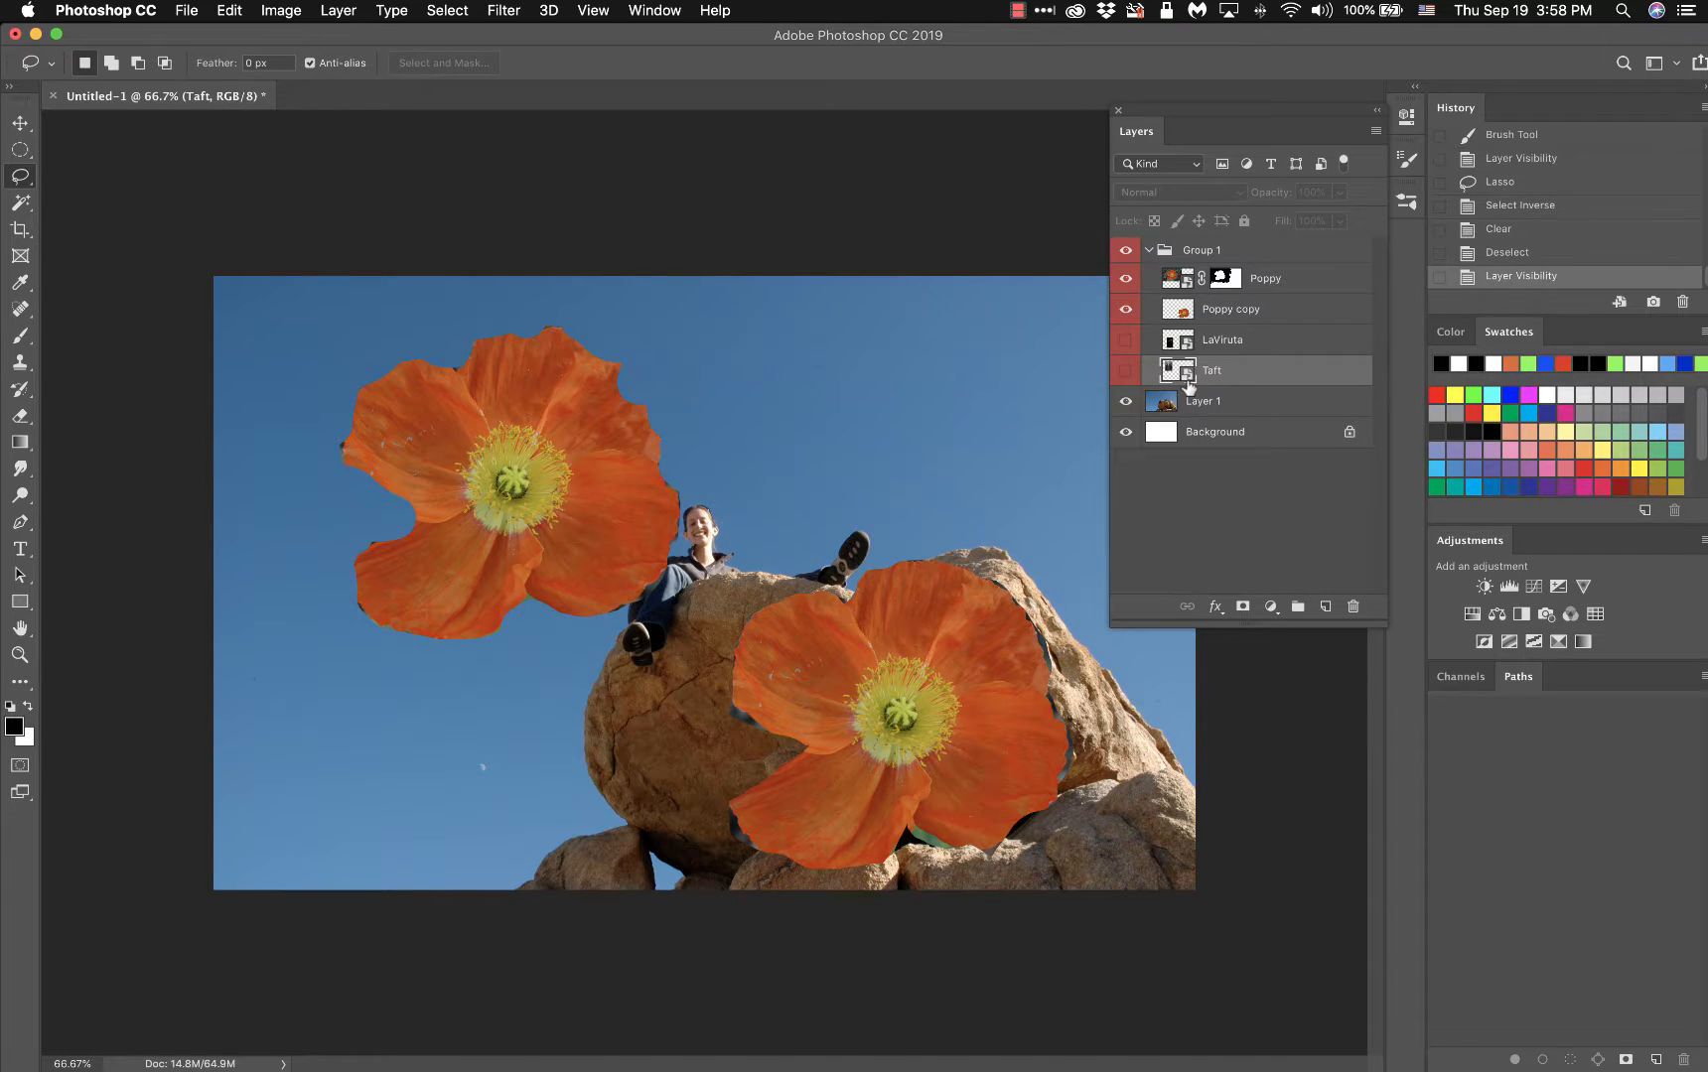
left_click(1126, 371)
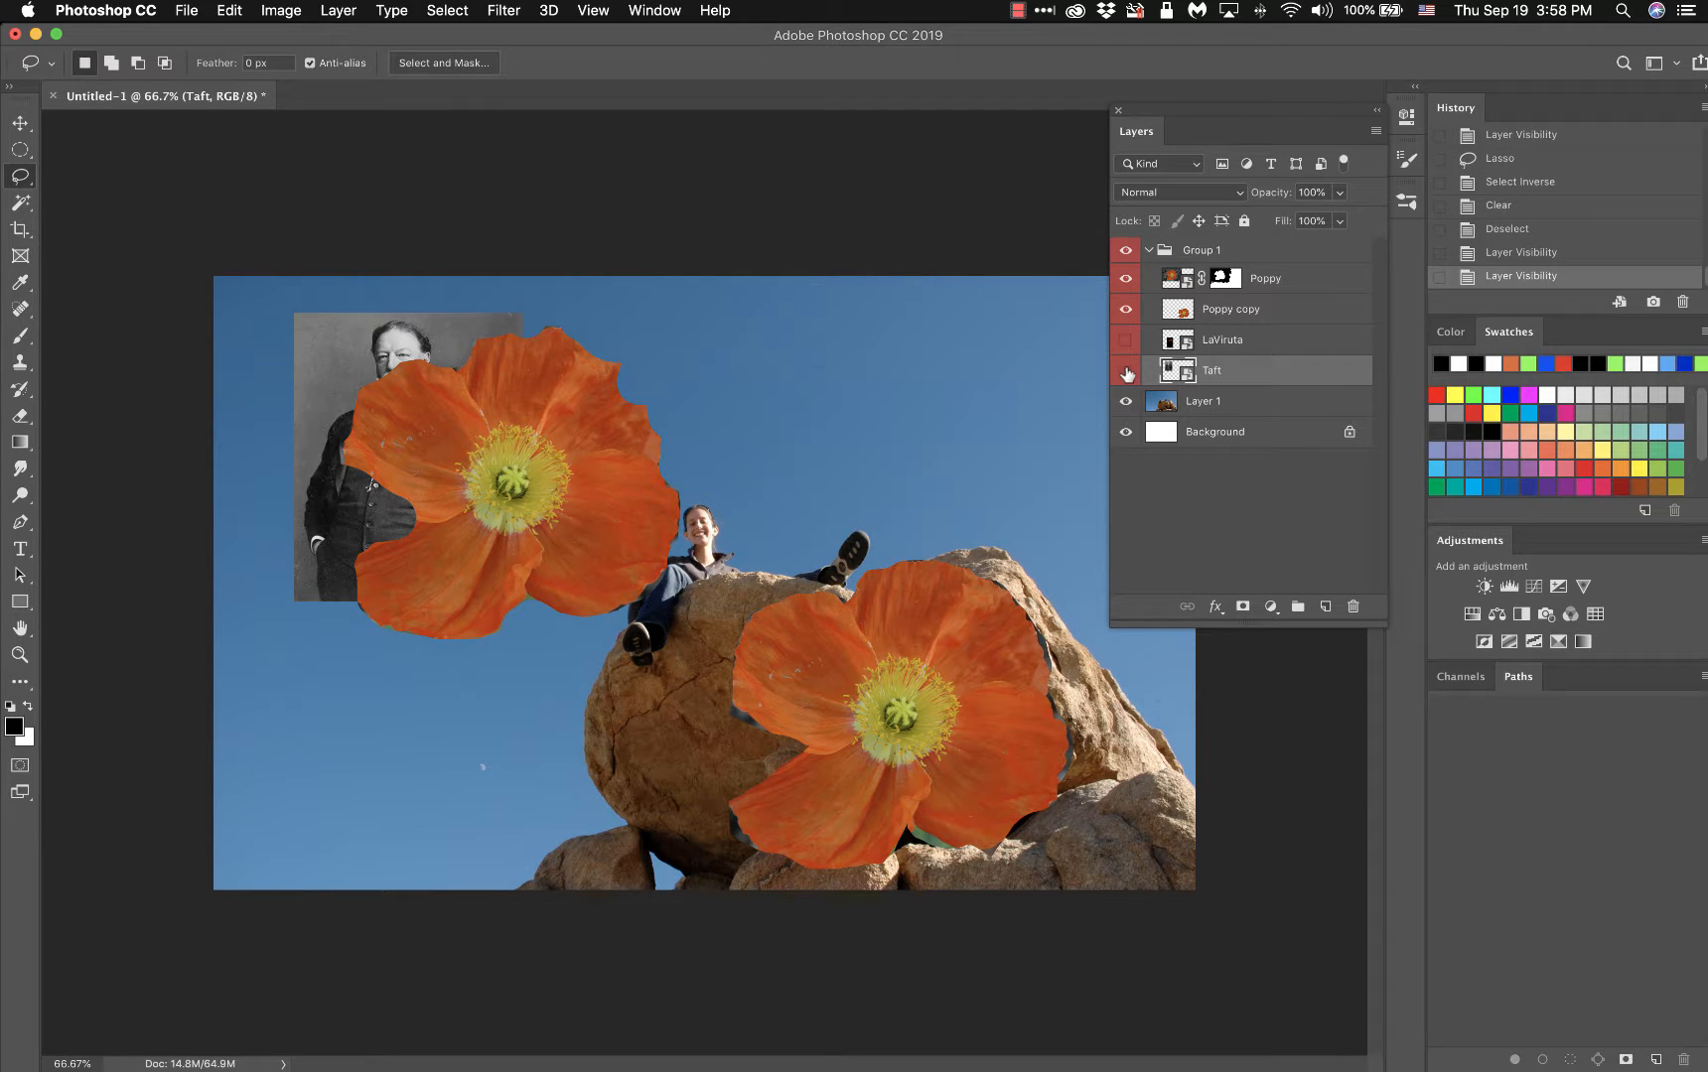
left_click(1126, 371)
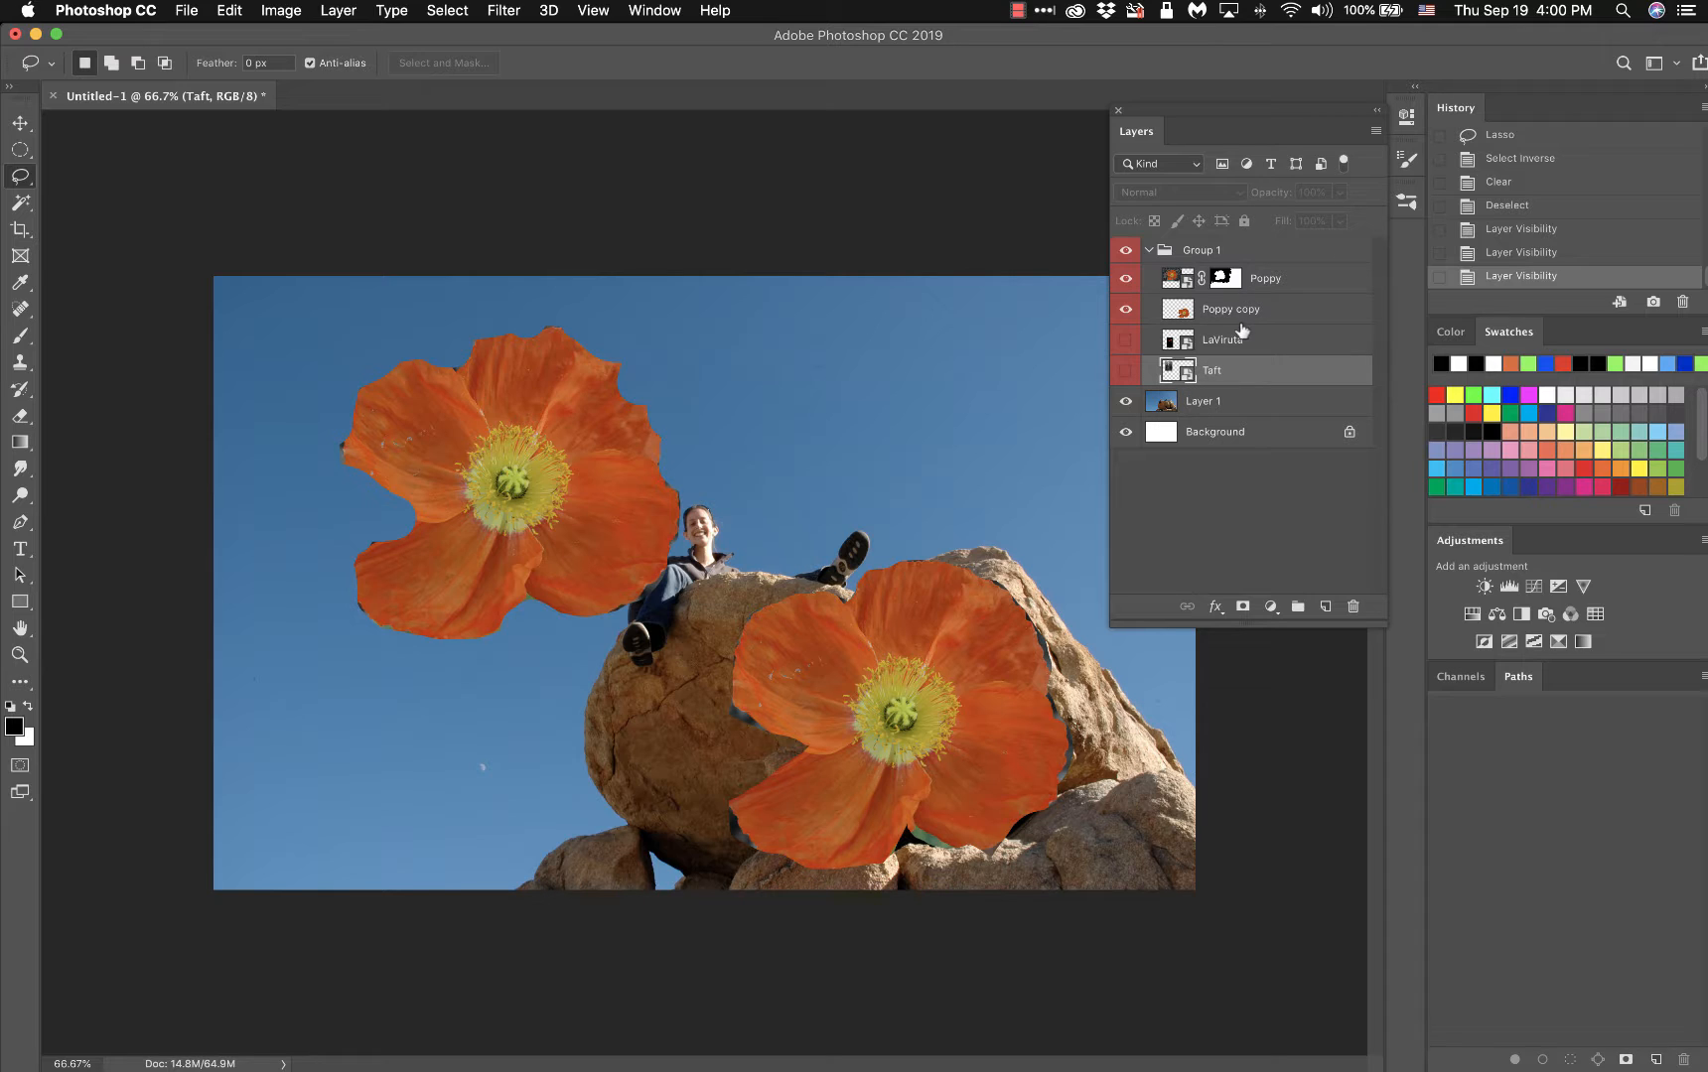
left_click(1127, 309)
left_click(1126, 309)
left_click(1127, 278)
left_click(1126, 278)
- Delete the Poppy layer's mask and add a new empty layer directly above Poppy
left_click(1227, 278)
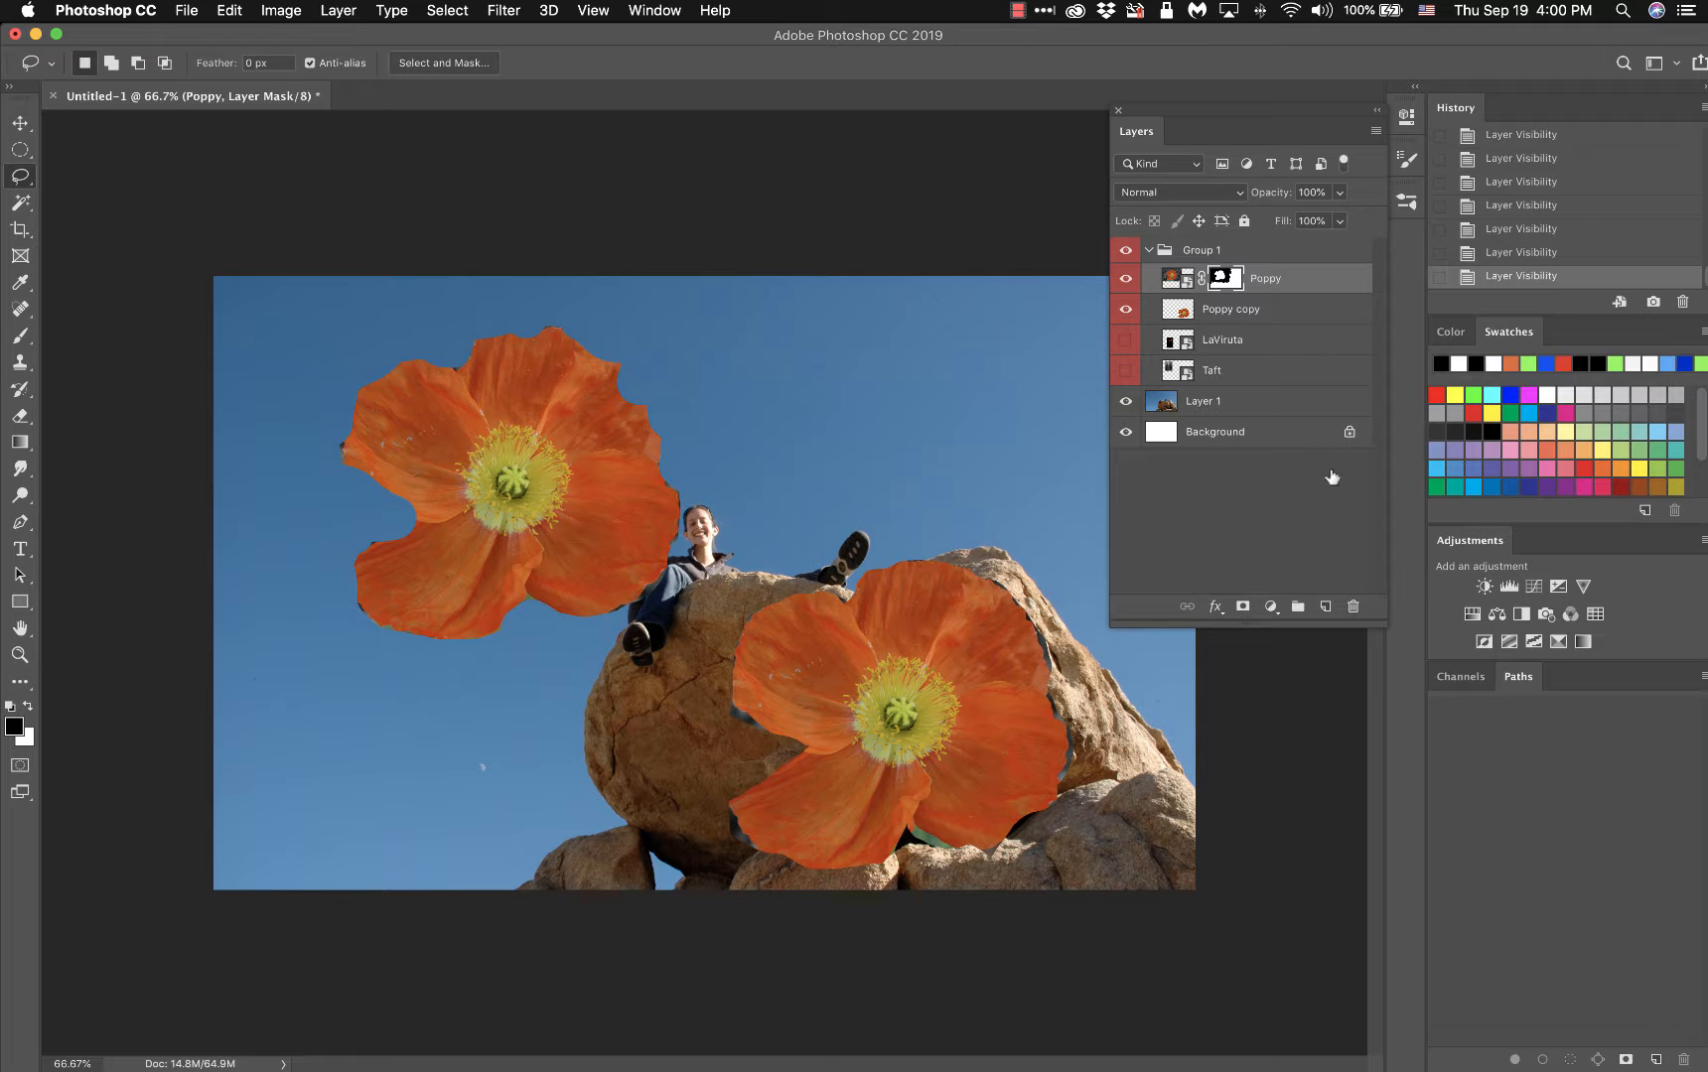
left_click_drag(1231, 282, 1352, 606)
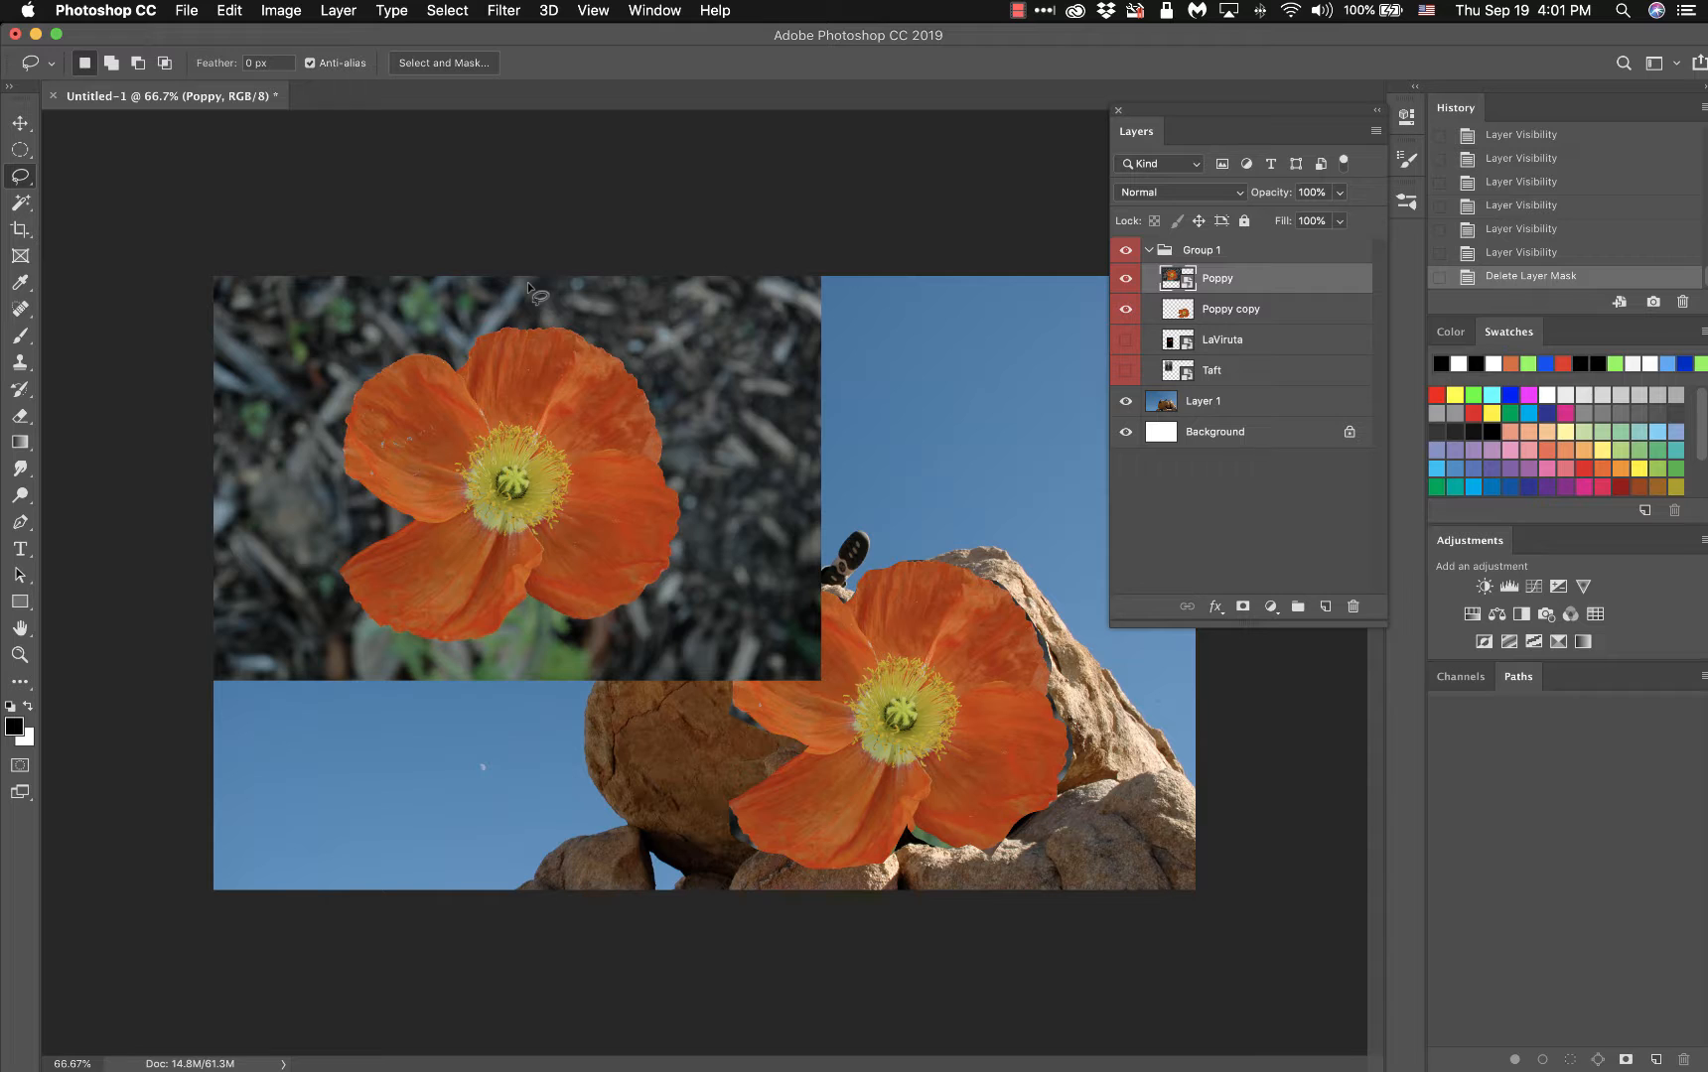
left_click(1285, 320)
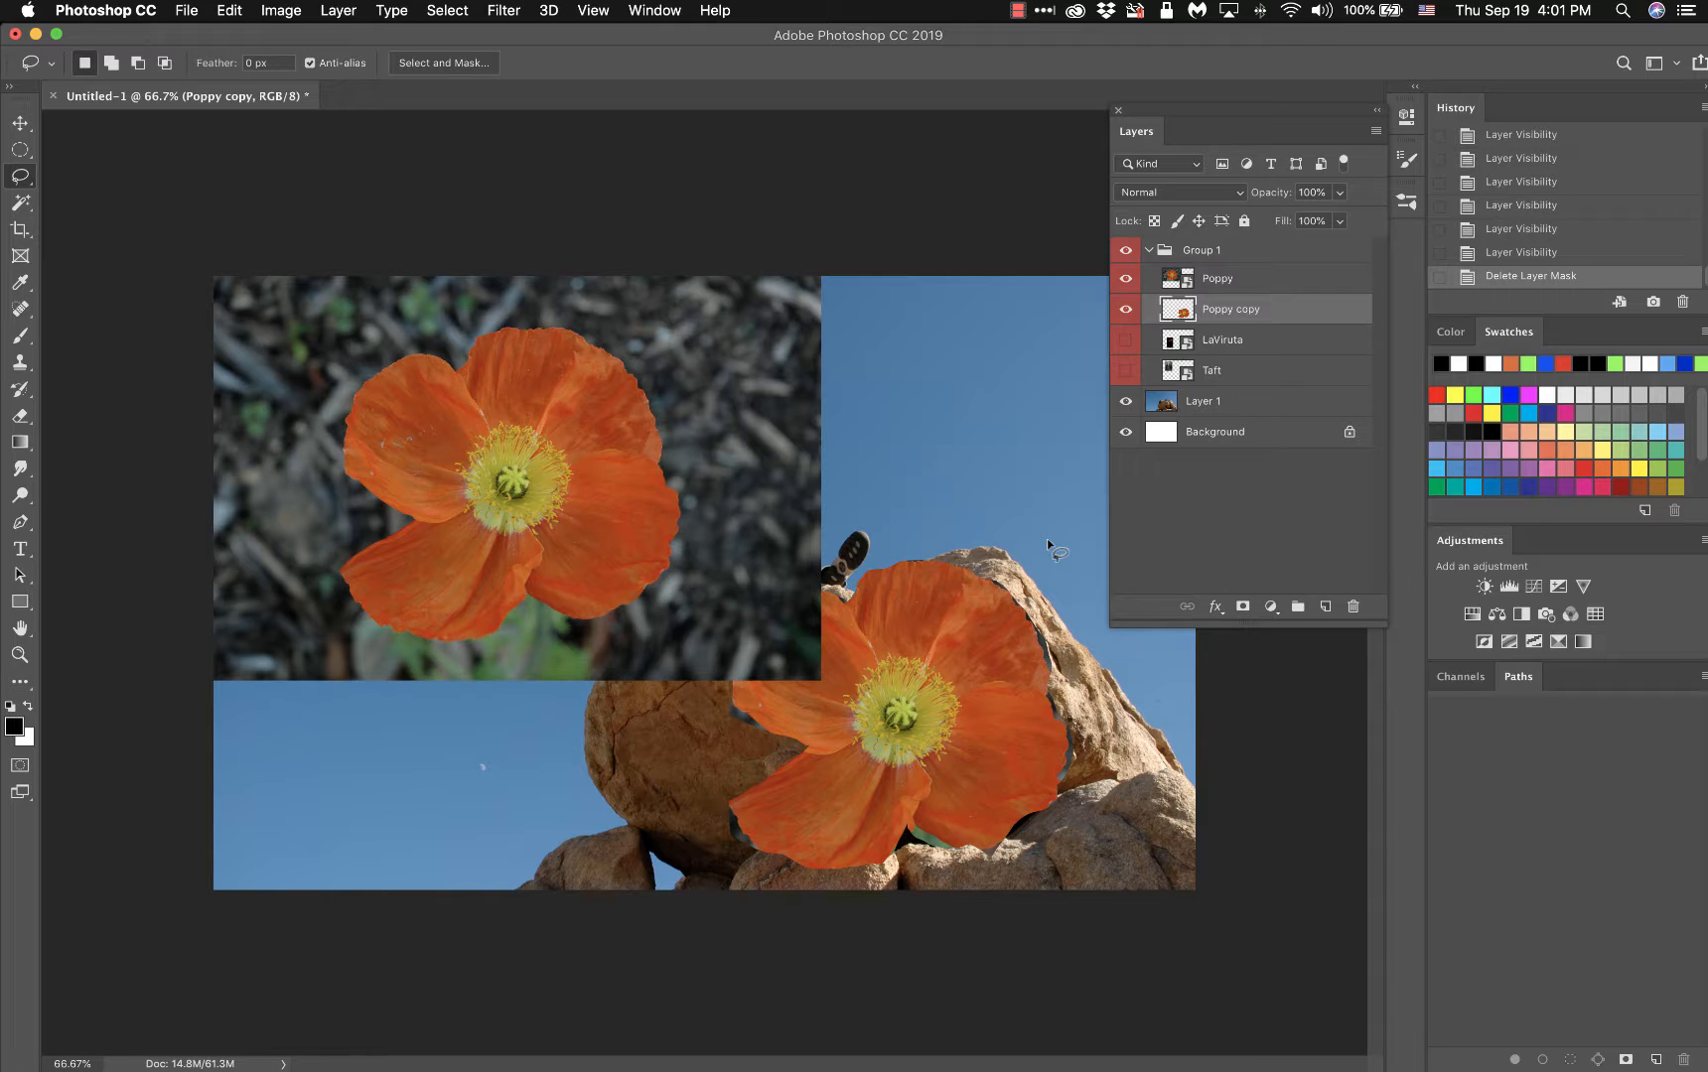
left_click(1241, 286)
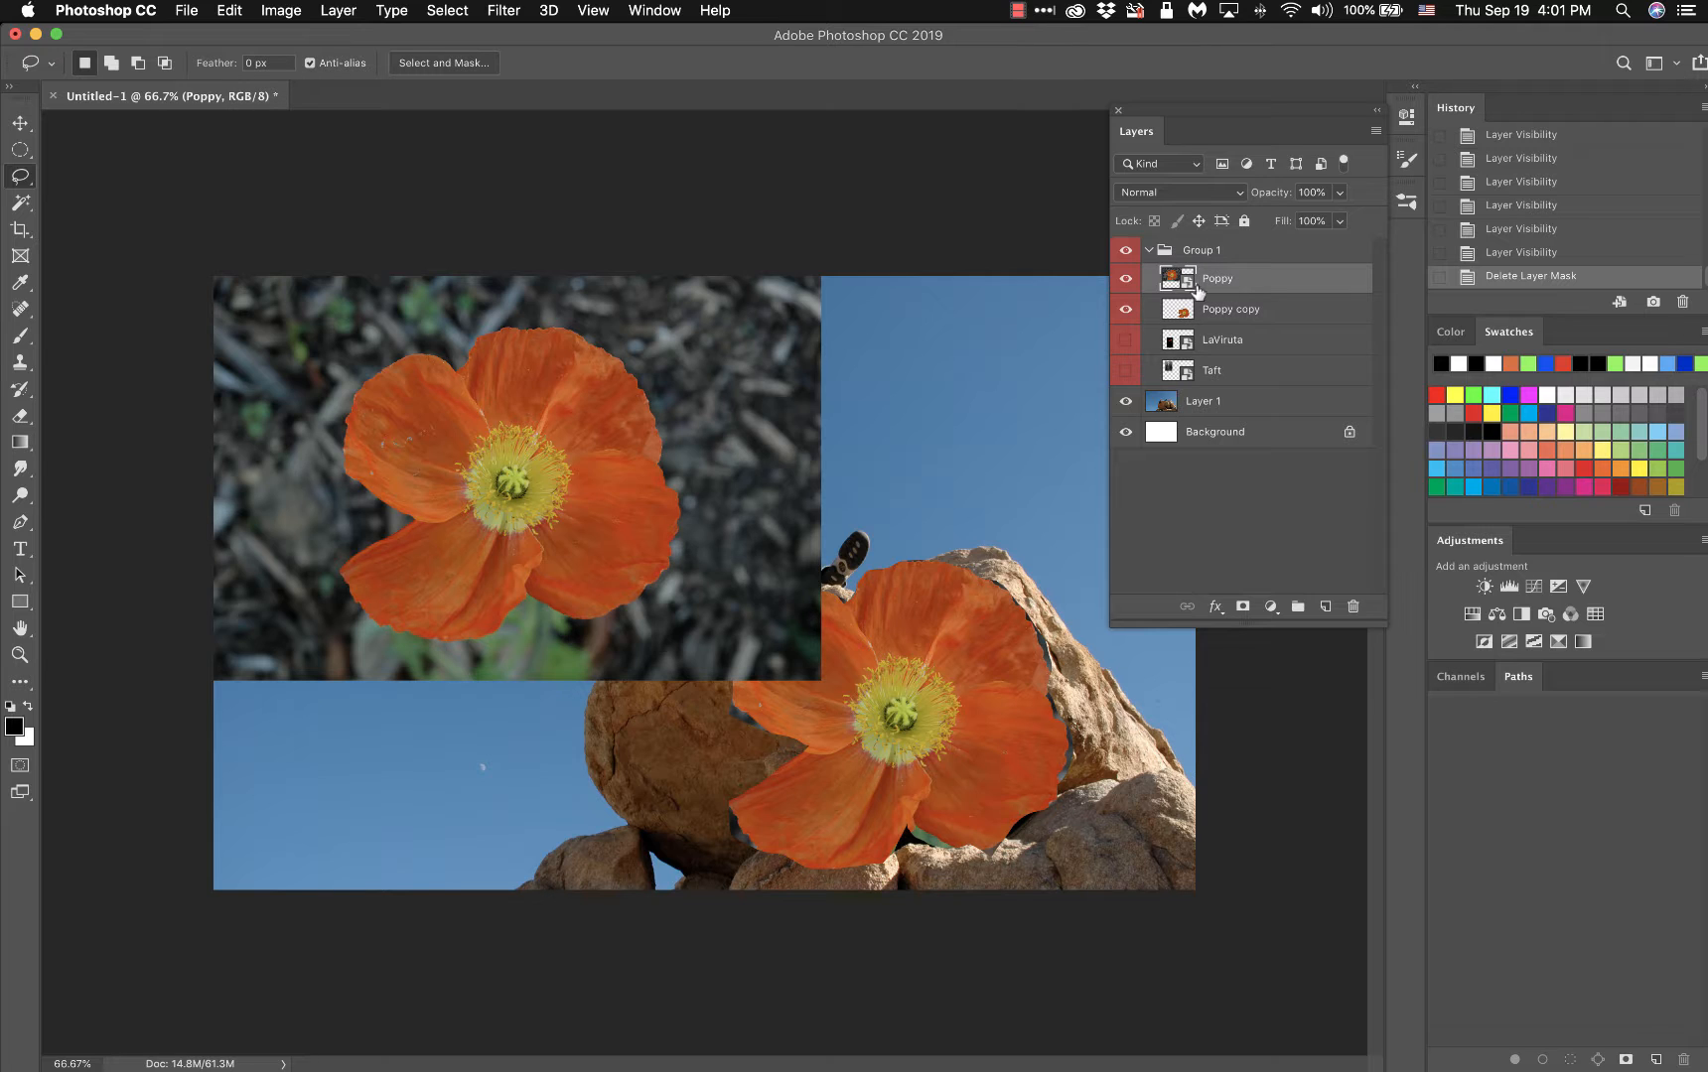
left_click(1325, 607)
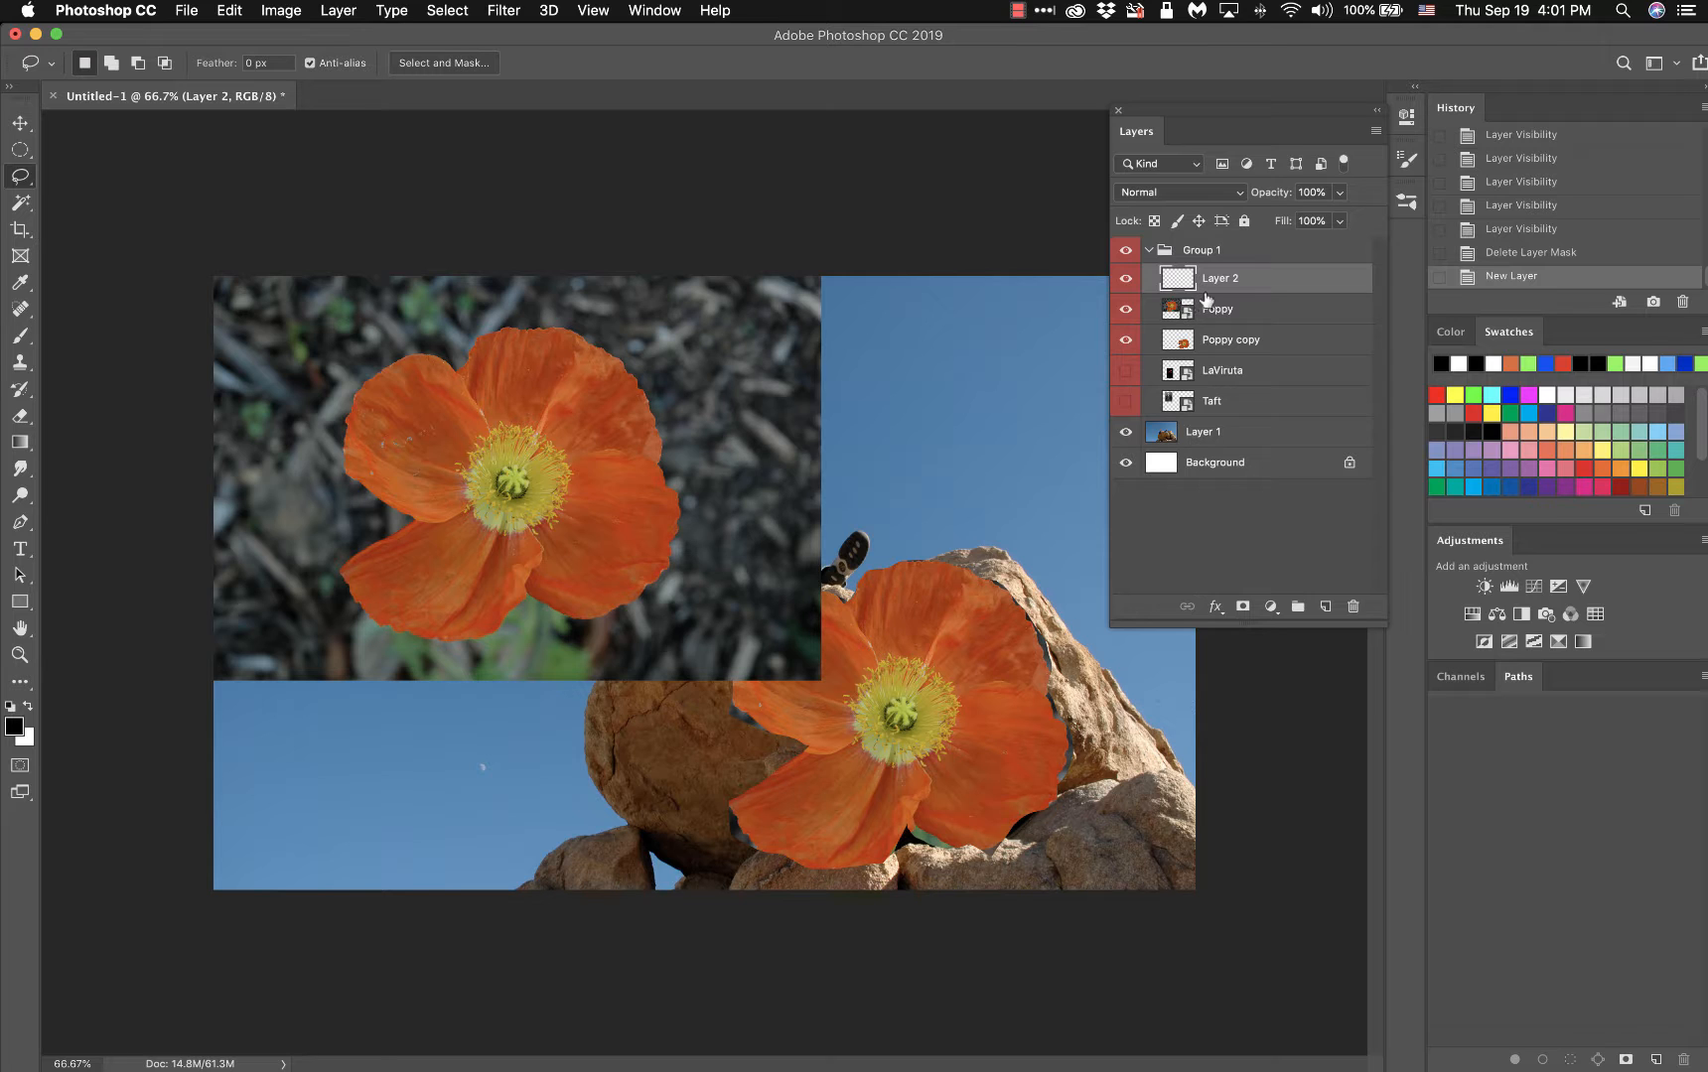
- Delete the empty Layer 2 and move the Poppy copy layer above Poppy in Group 1
left_click_drag(1214, 277, 1353, 607)
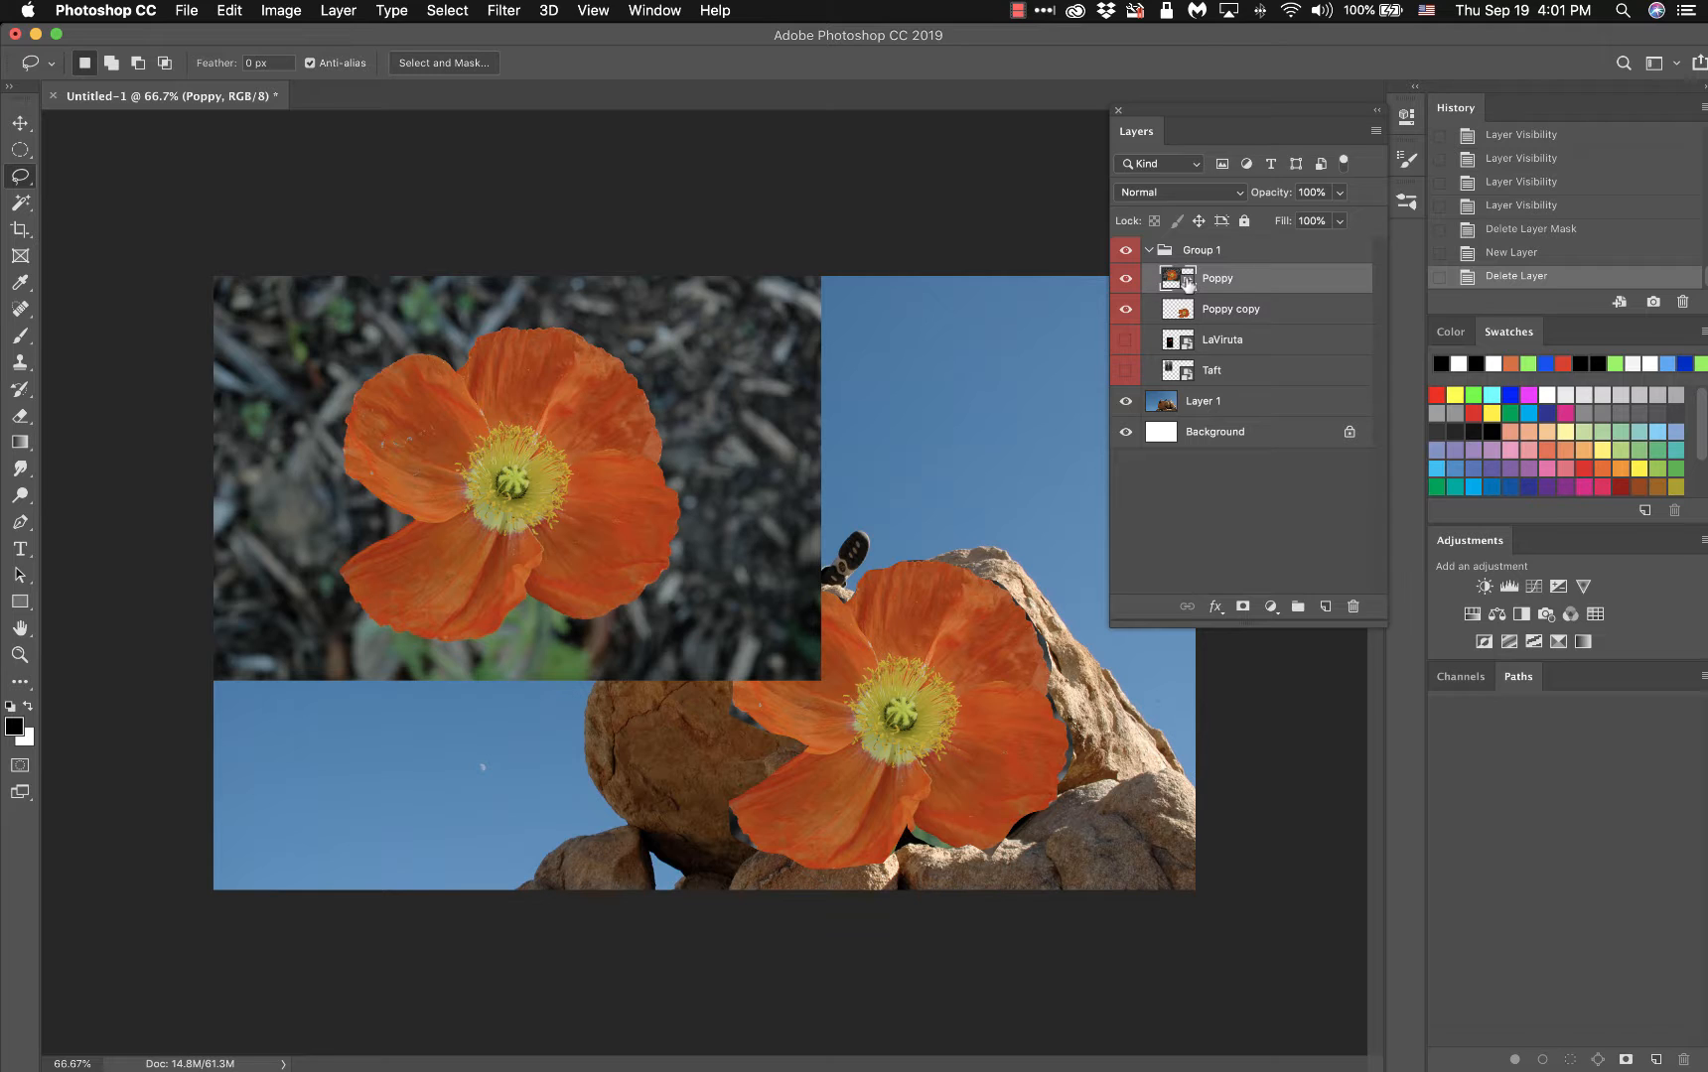
left_click(20, 364)
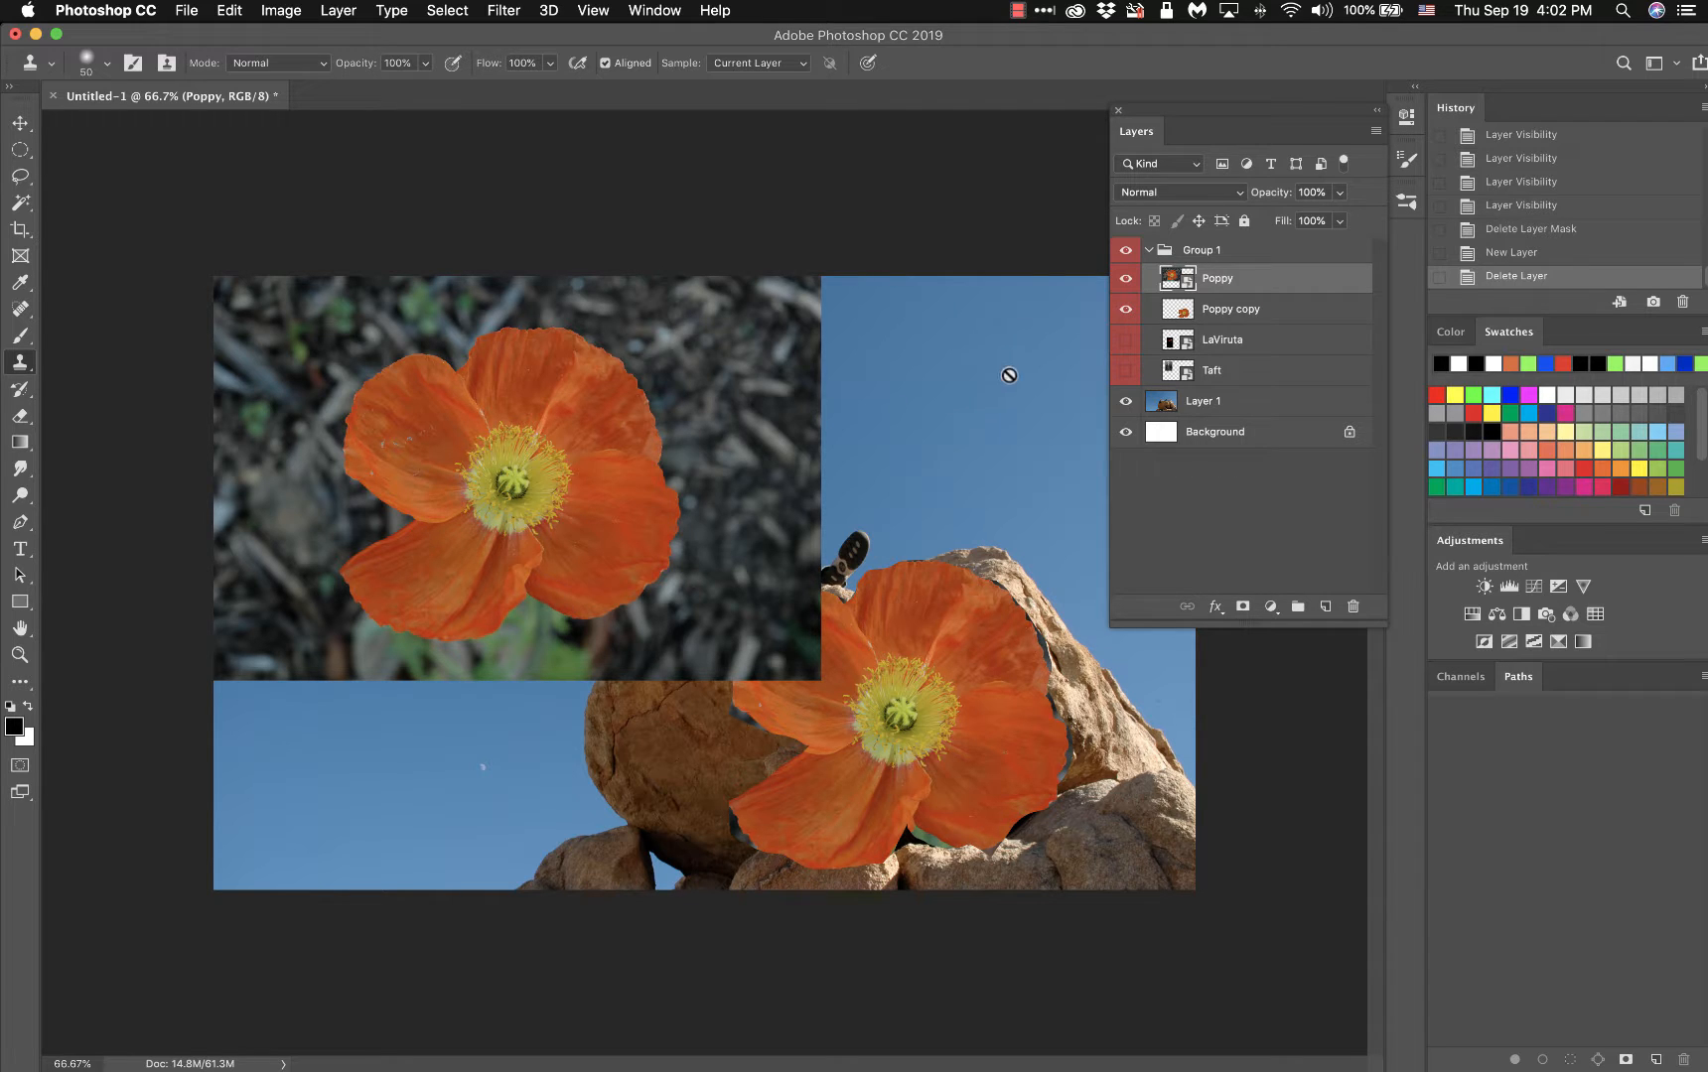
left_click(1235, 316)
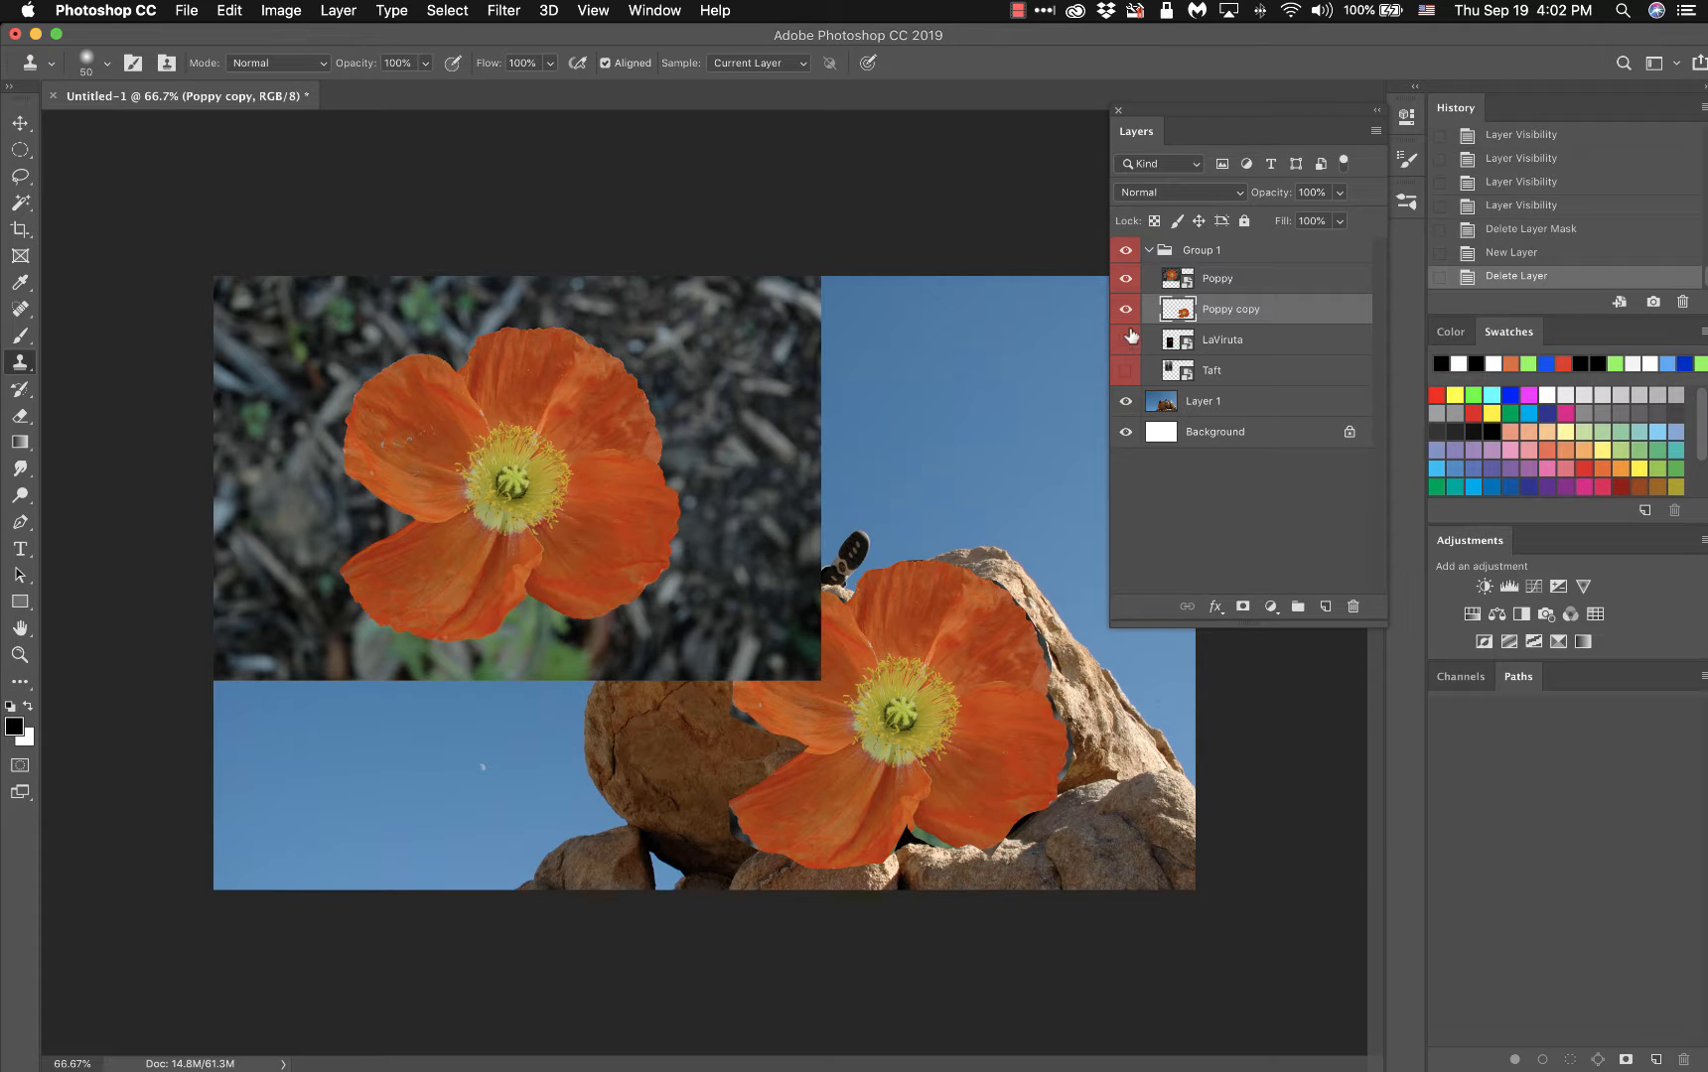
left_click_drag(1254, 316, 1236, 277)
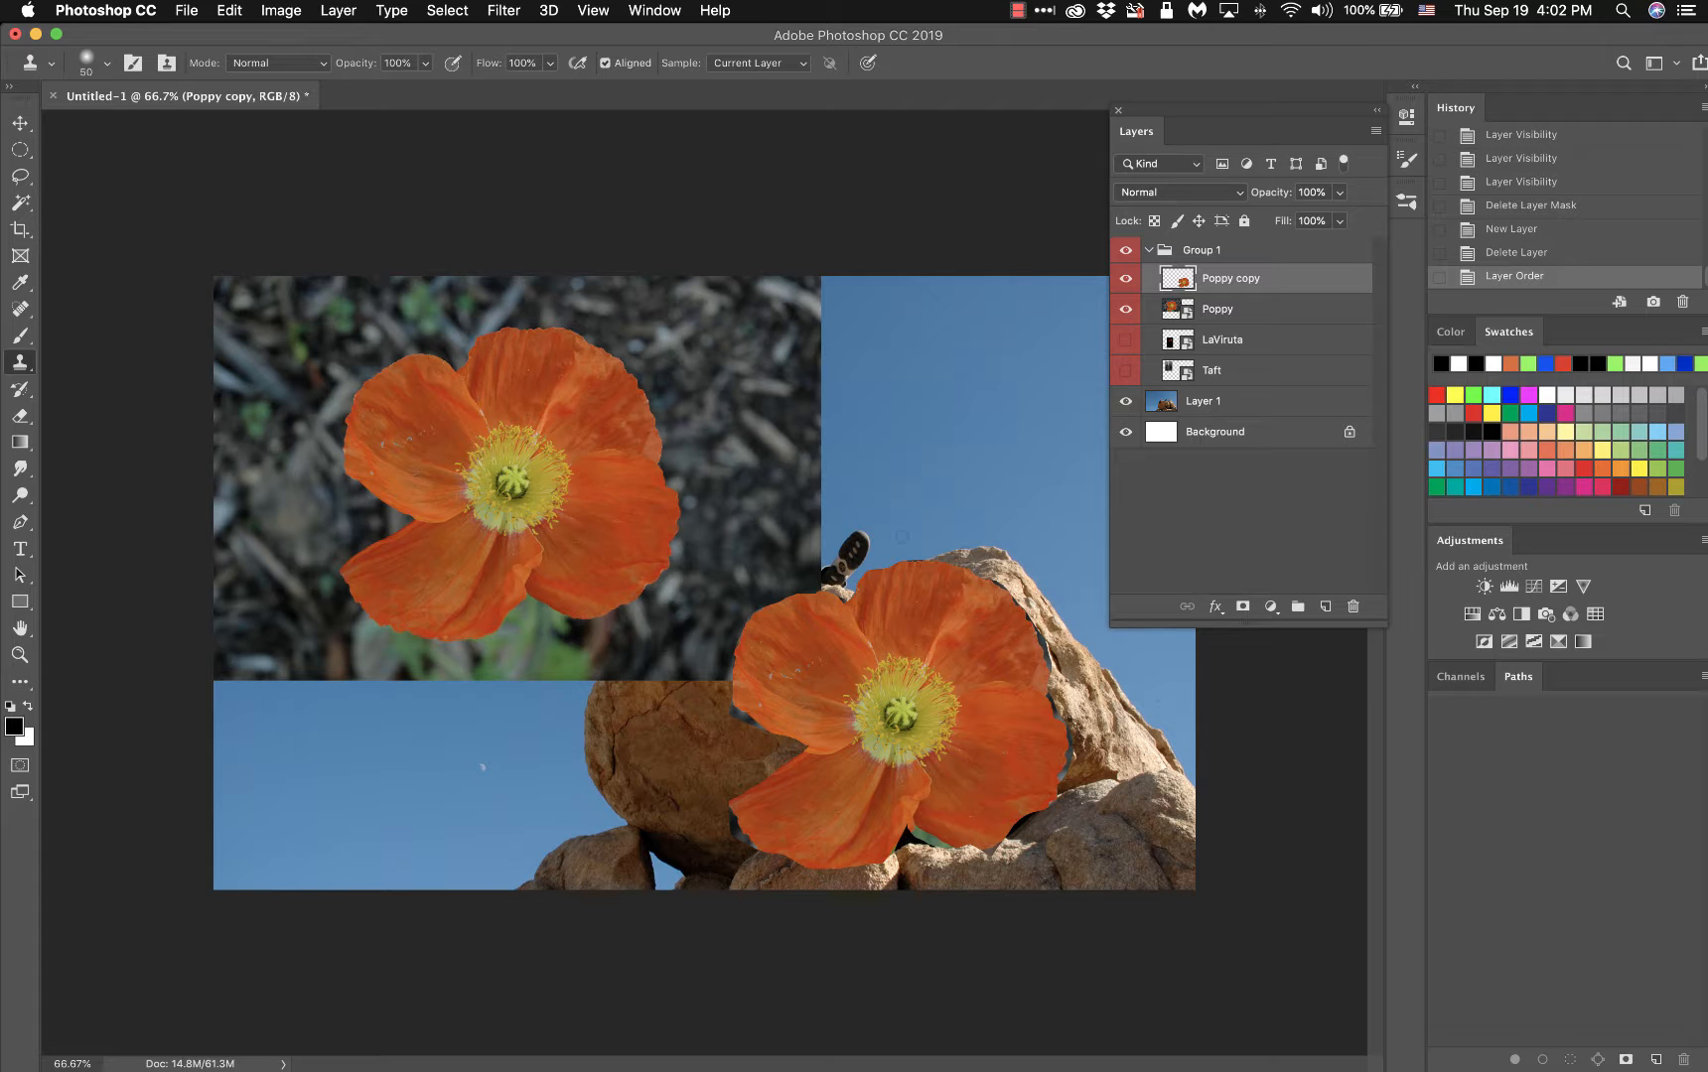
- Paint black over the flower on Poppy copy, then try to paint on the Poppy smart object and decline rasterizing it
left_click(17, 338)
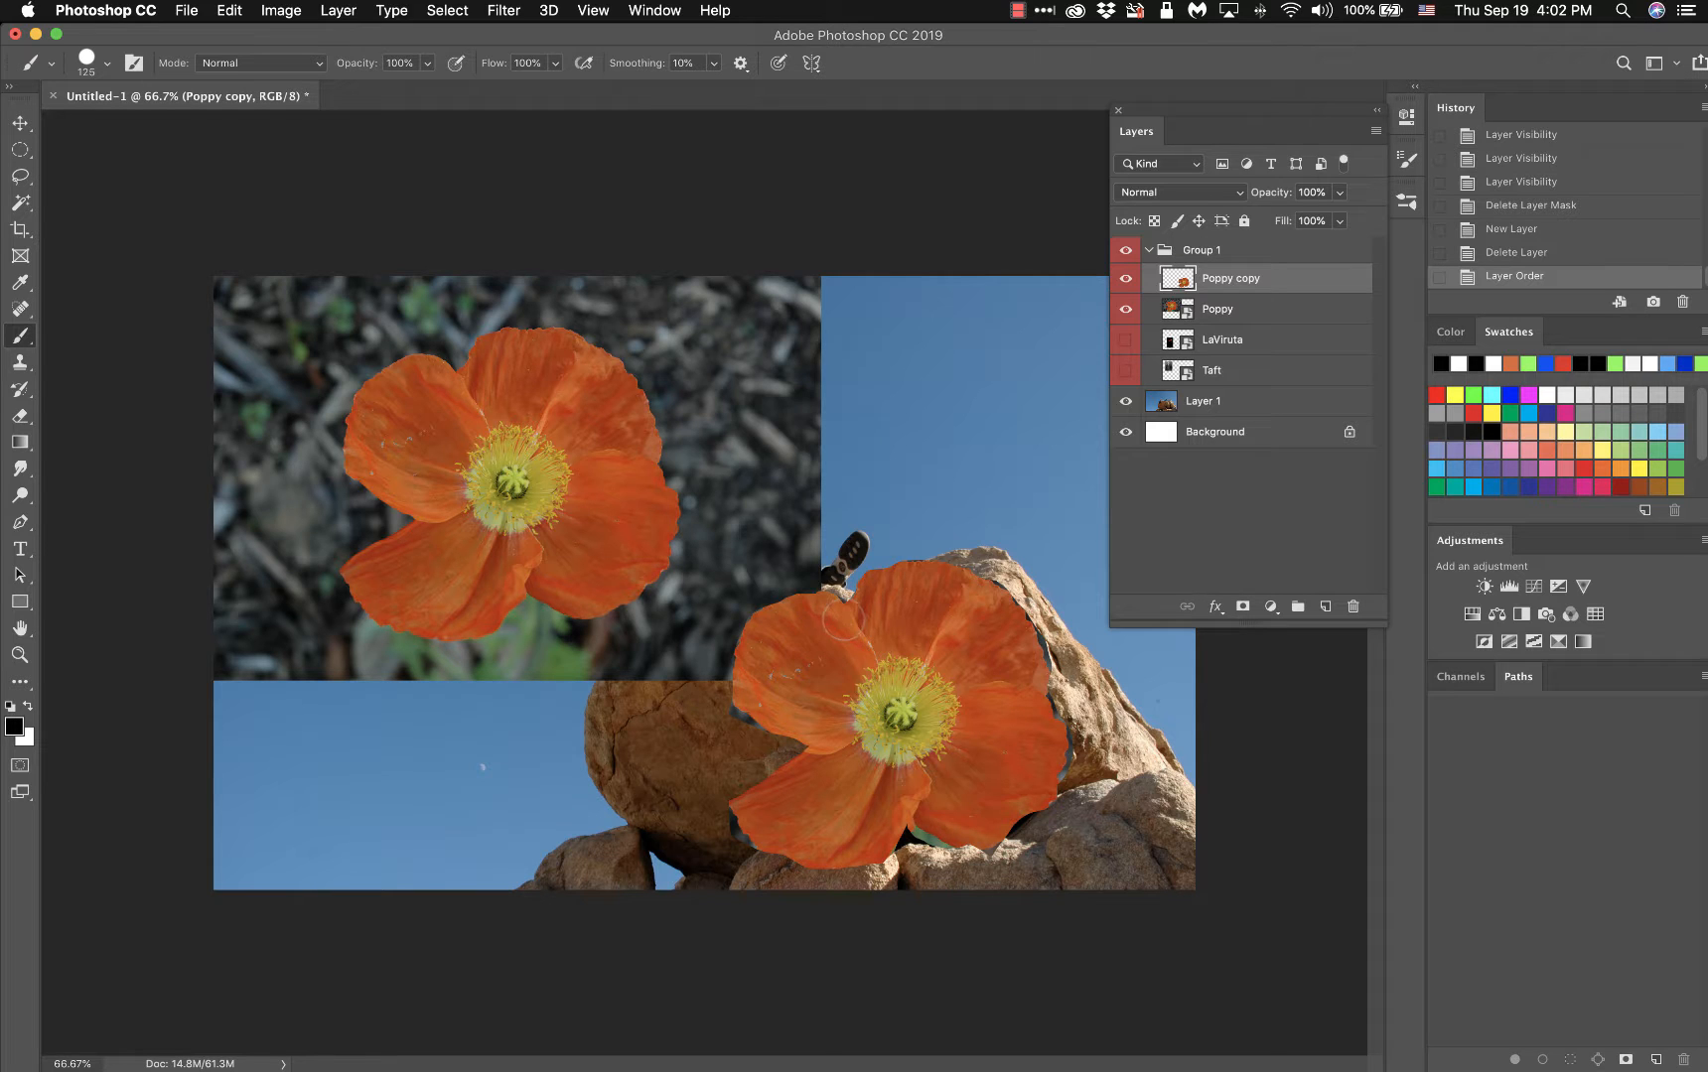
mouse_move(844, 620)
left_mouse_down()
mouse_move(804, 662)
mouse_move(851, 652)
mouse_move(830, 673)
mouse_move(892, 706)
left_mouse_up()
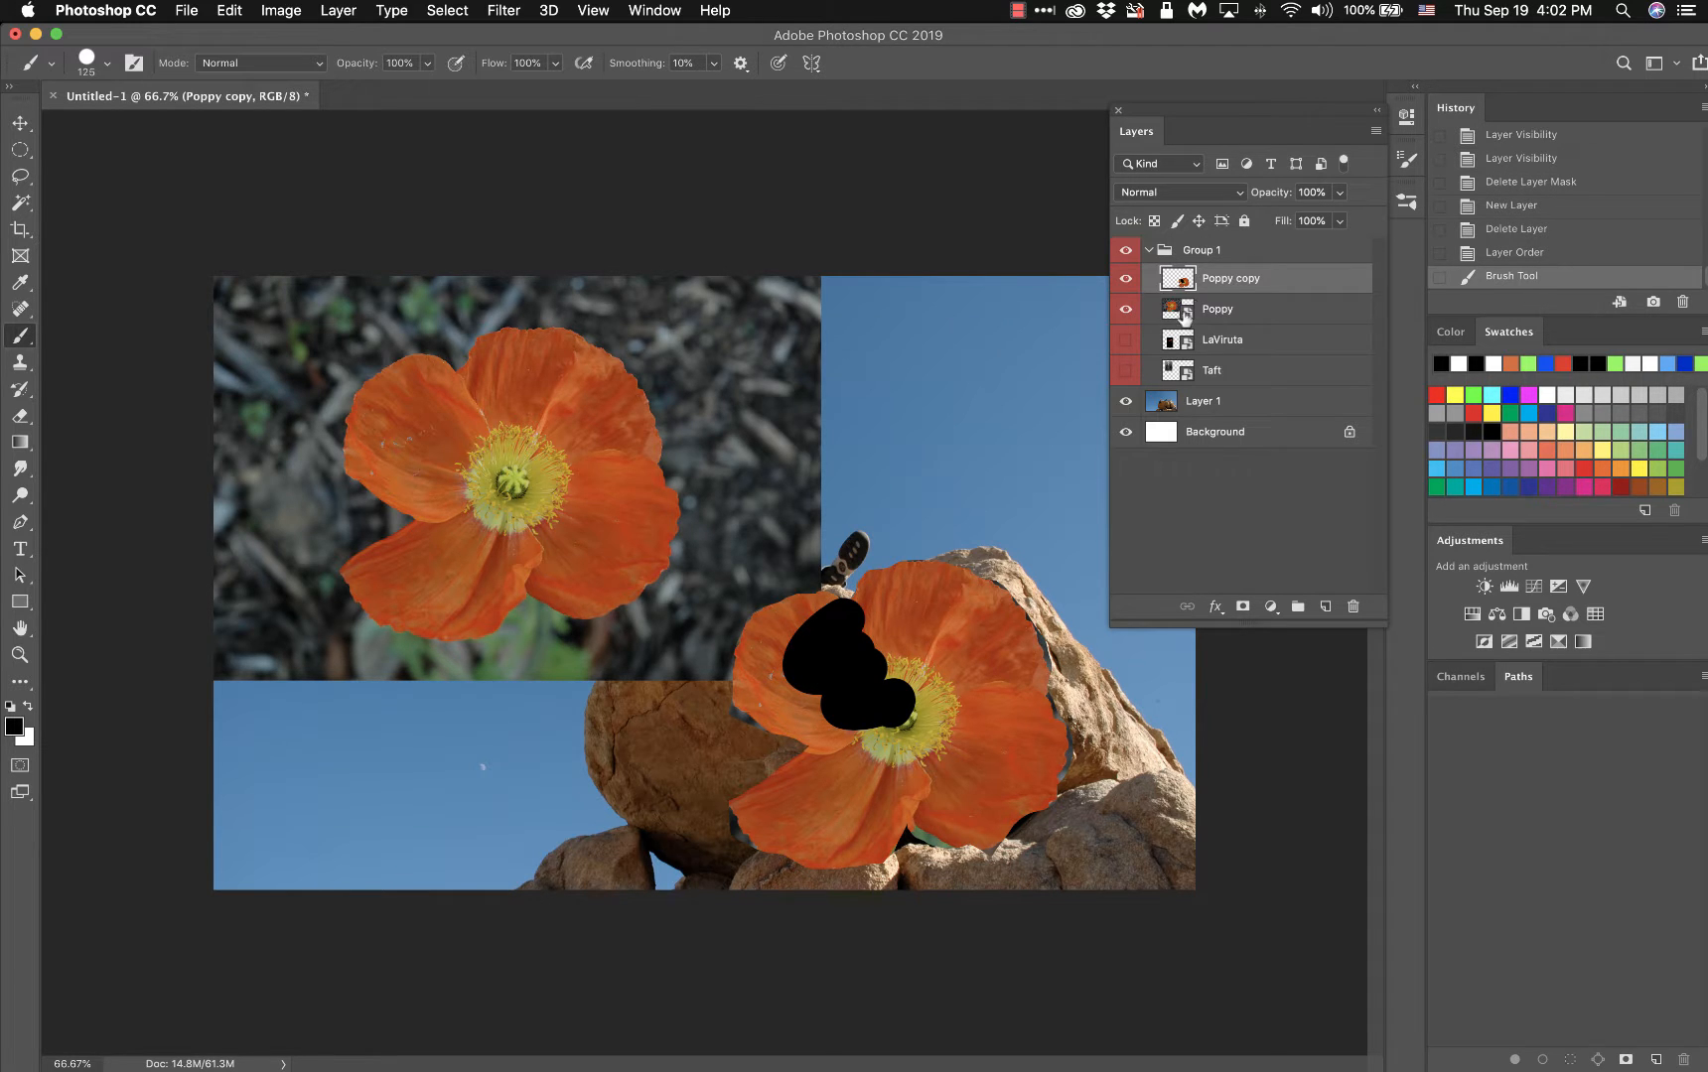
left_click(1246, 314)
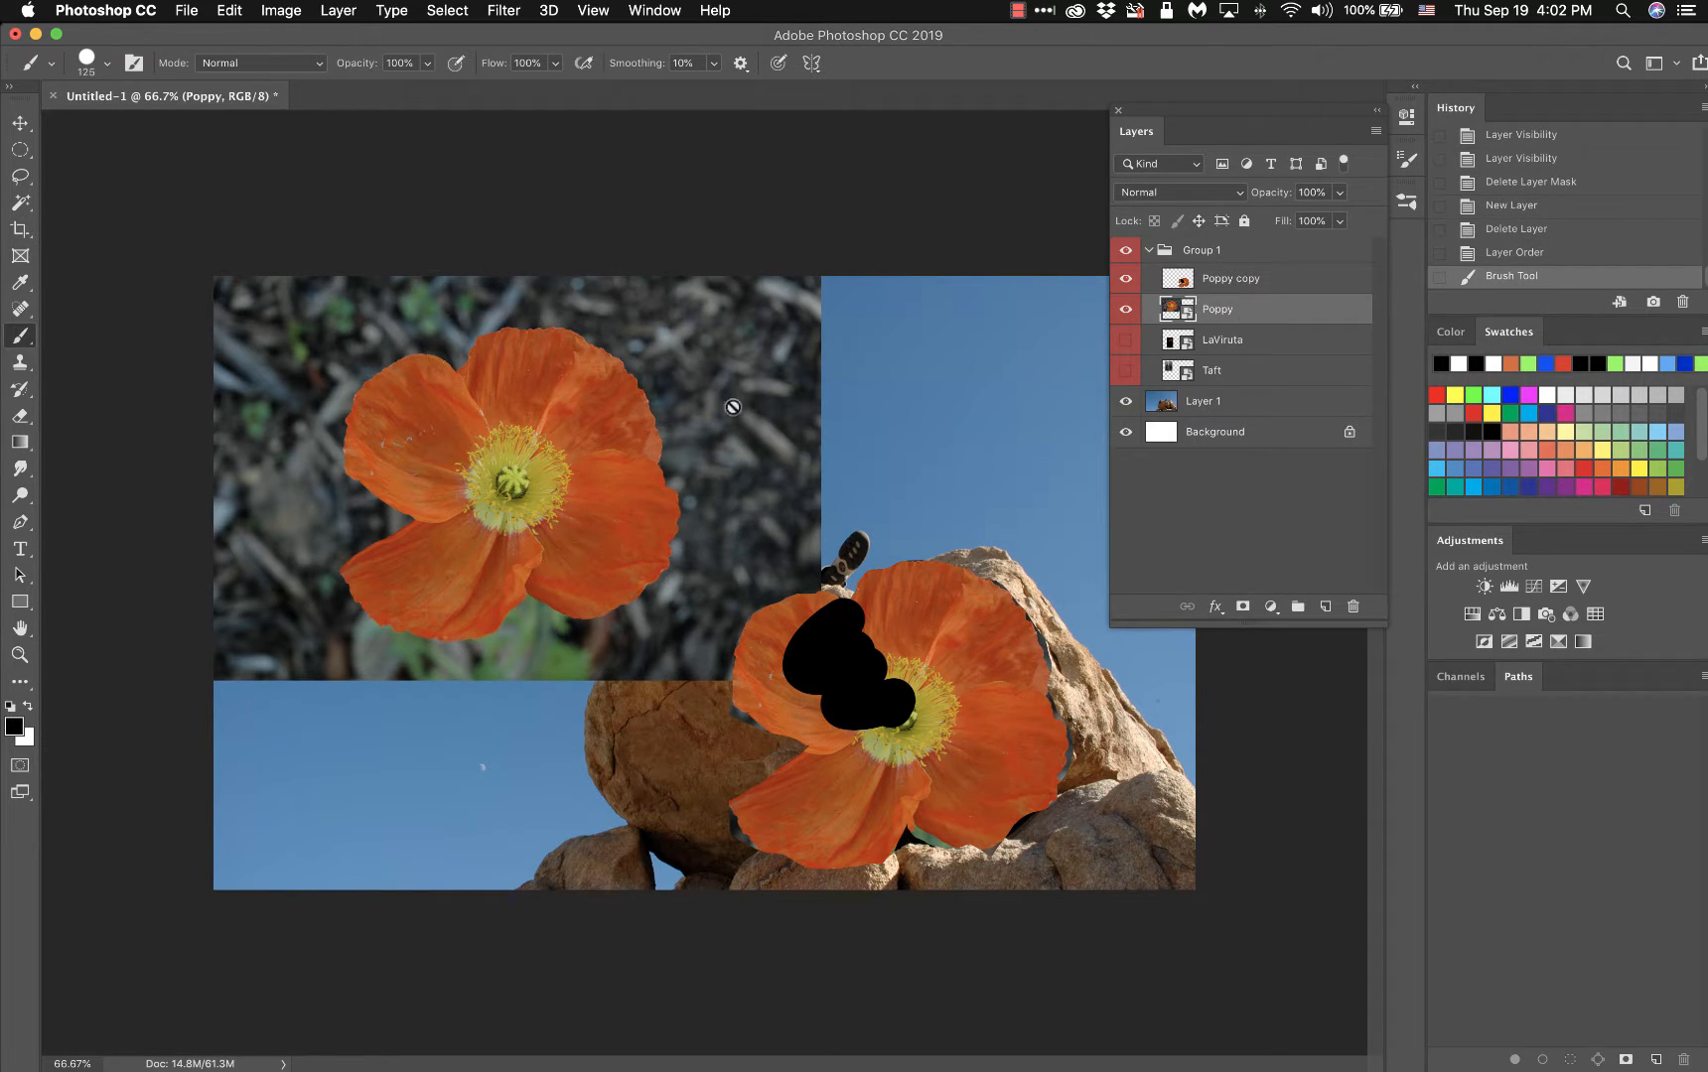
left_click(610, 384)
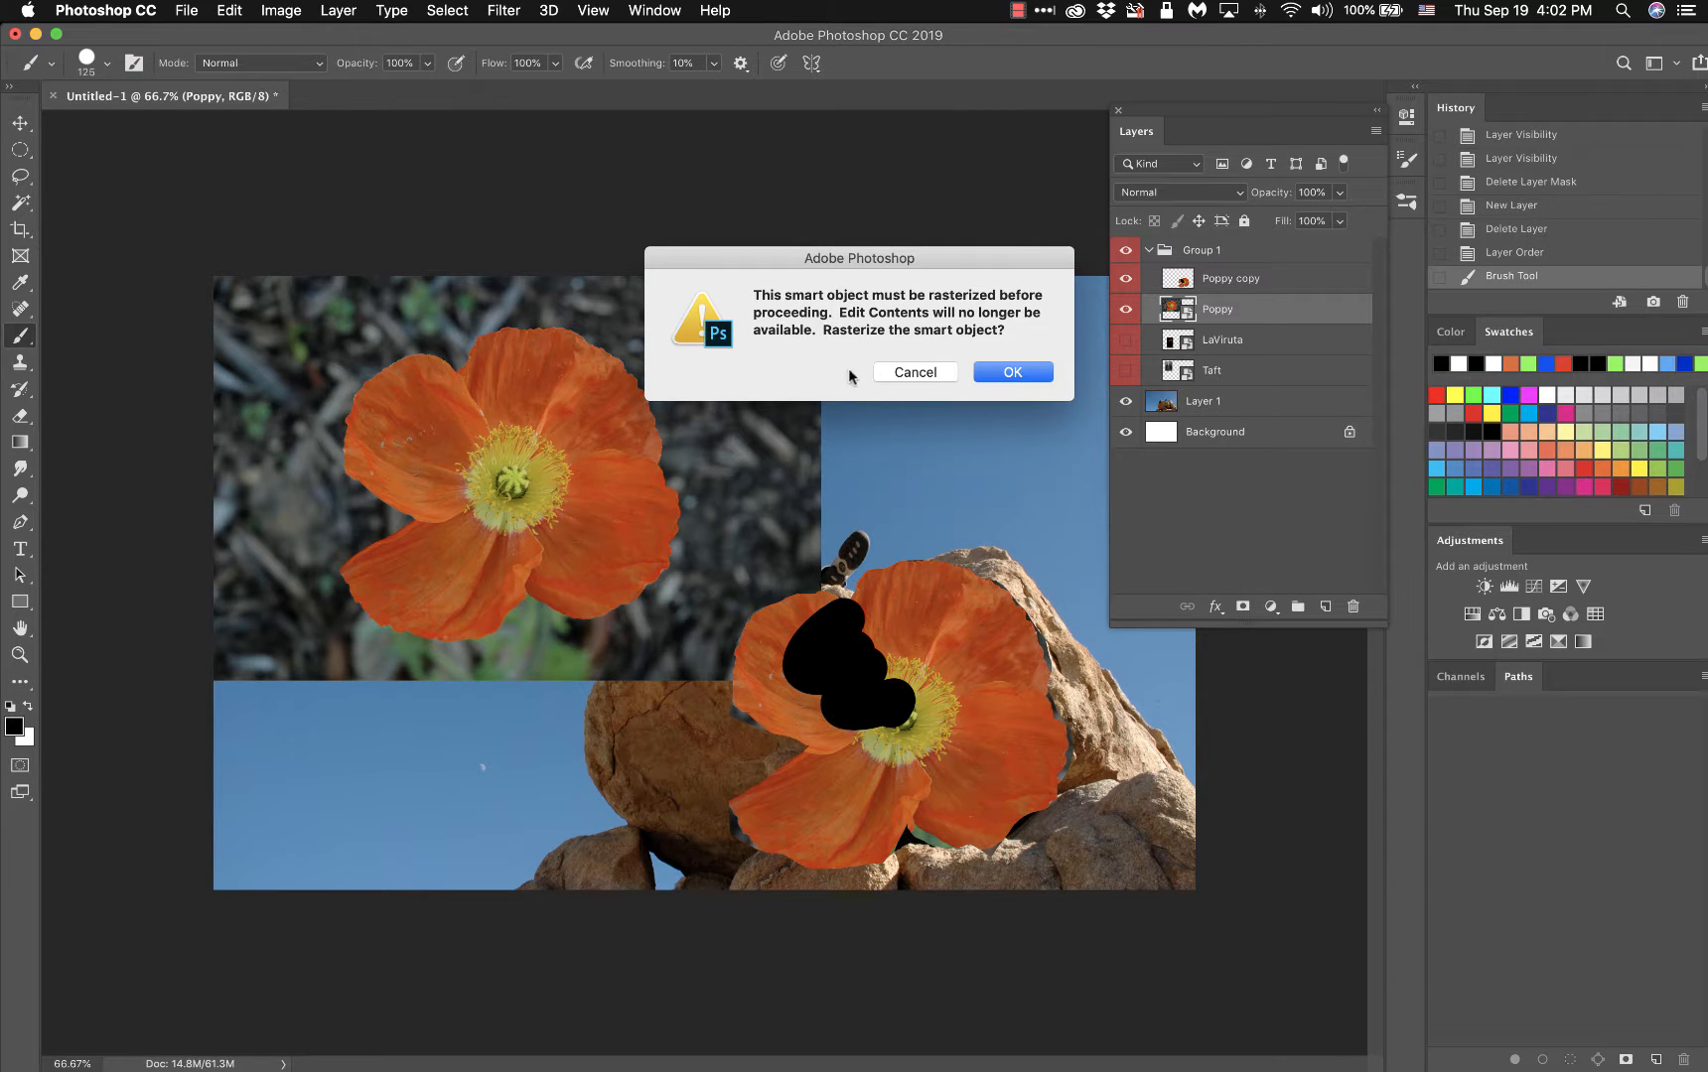
left_click(908, 374)
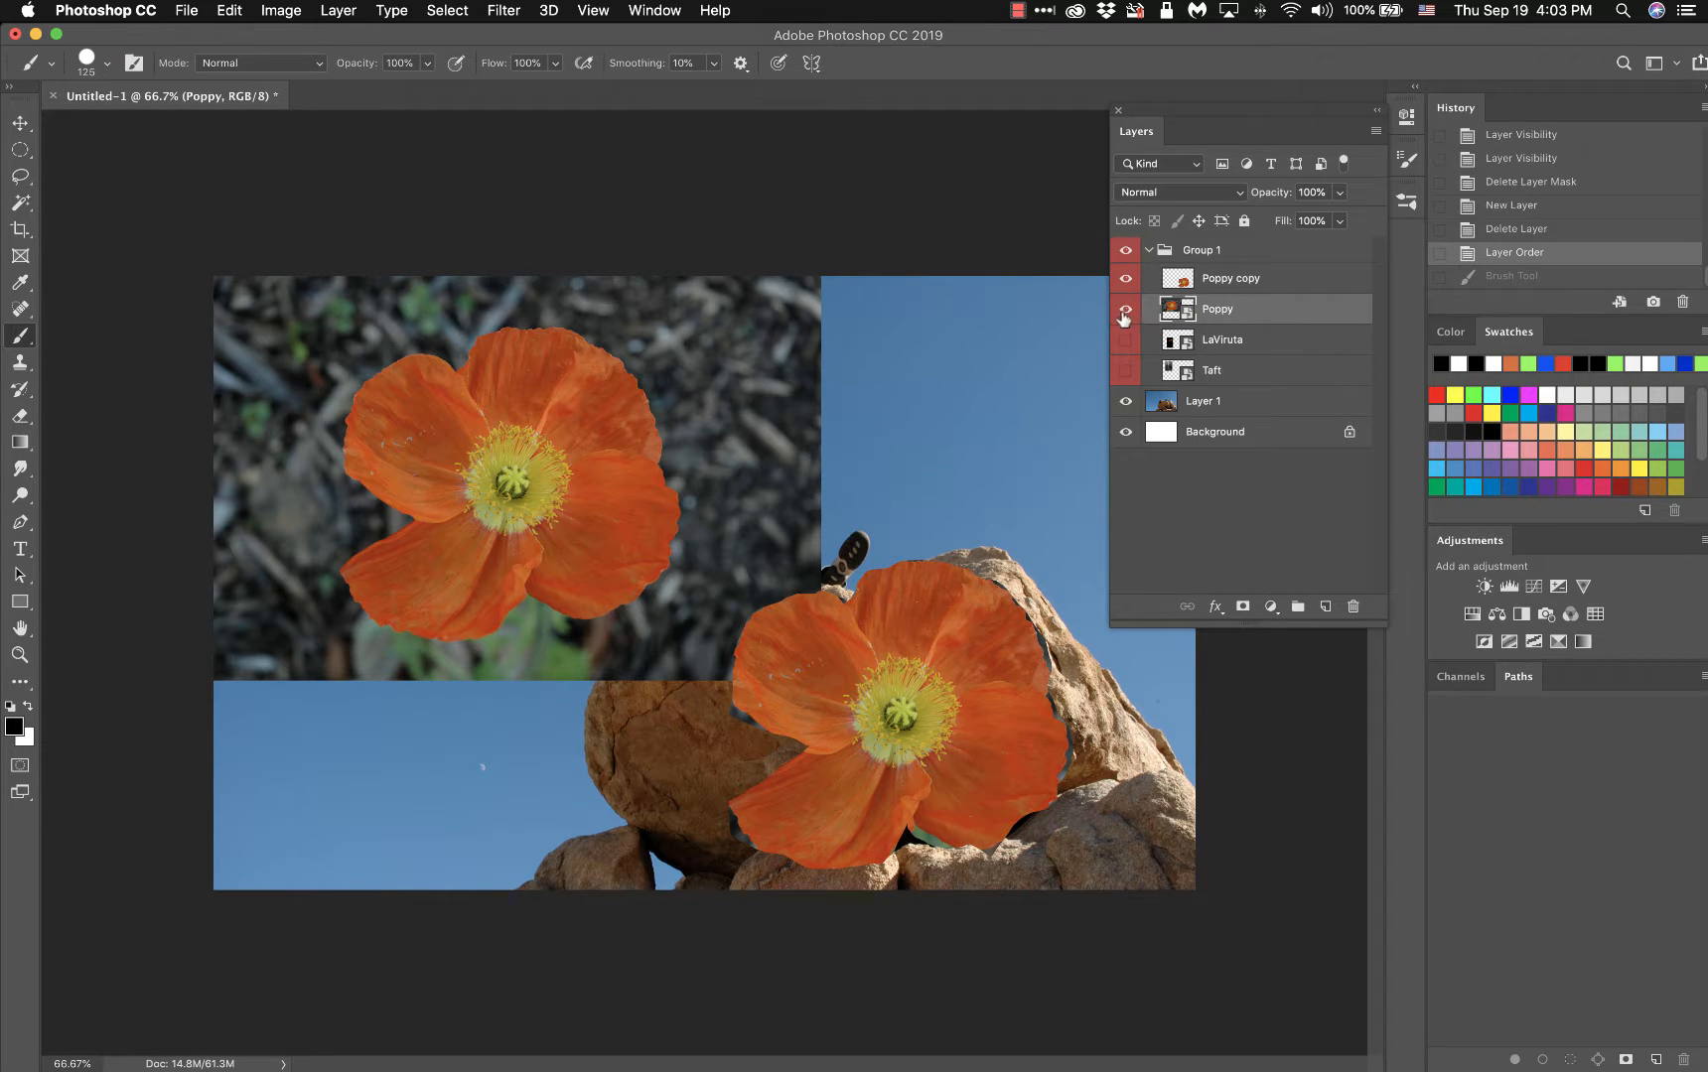
- Toggle the Poppy layer off and on to identify its image on the canvas
left_click(1126, 311)
left_click(1126, 314)
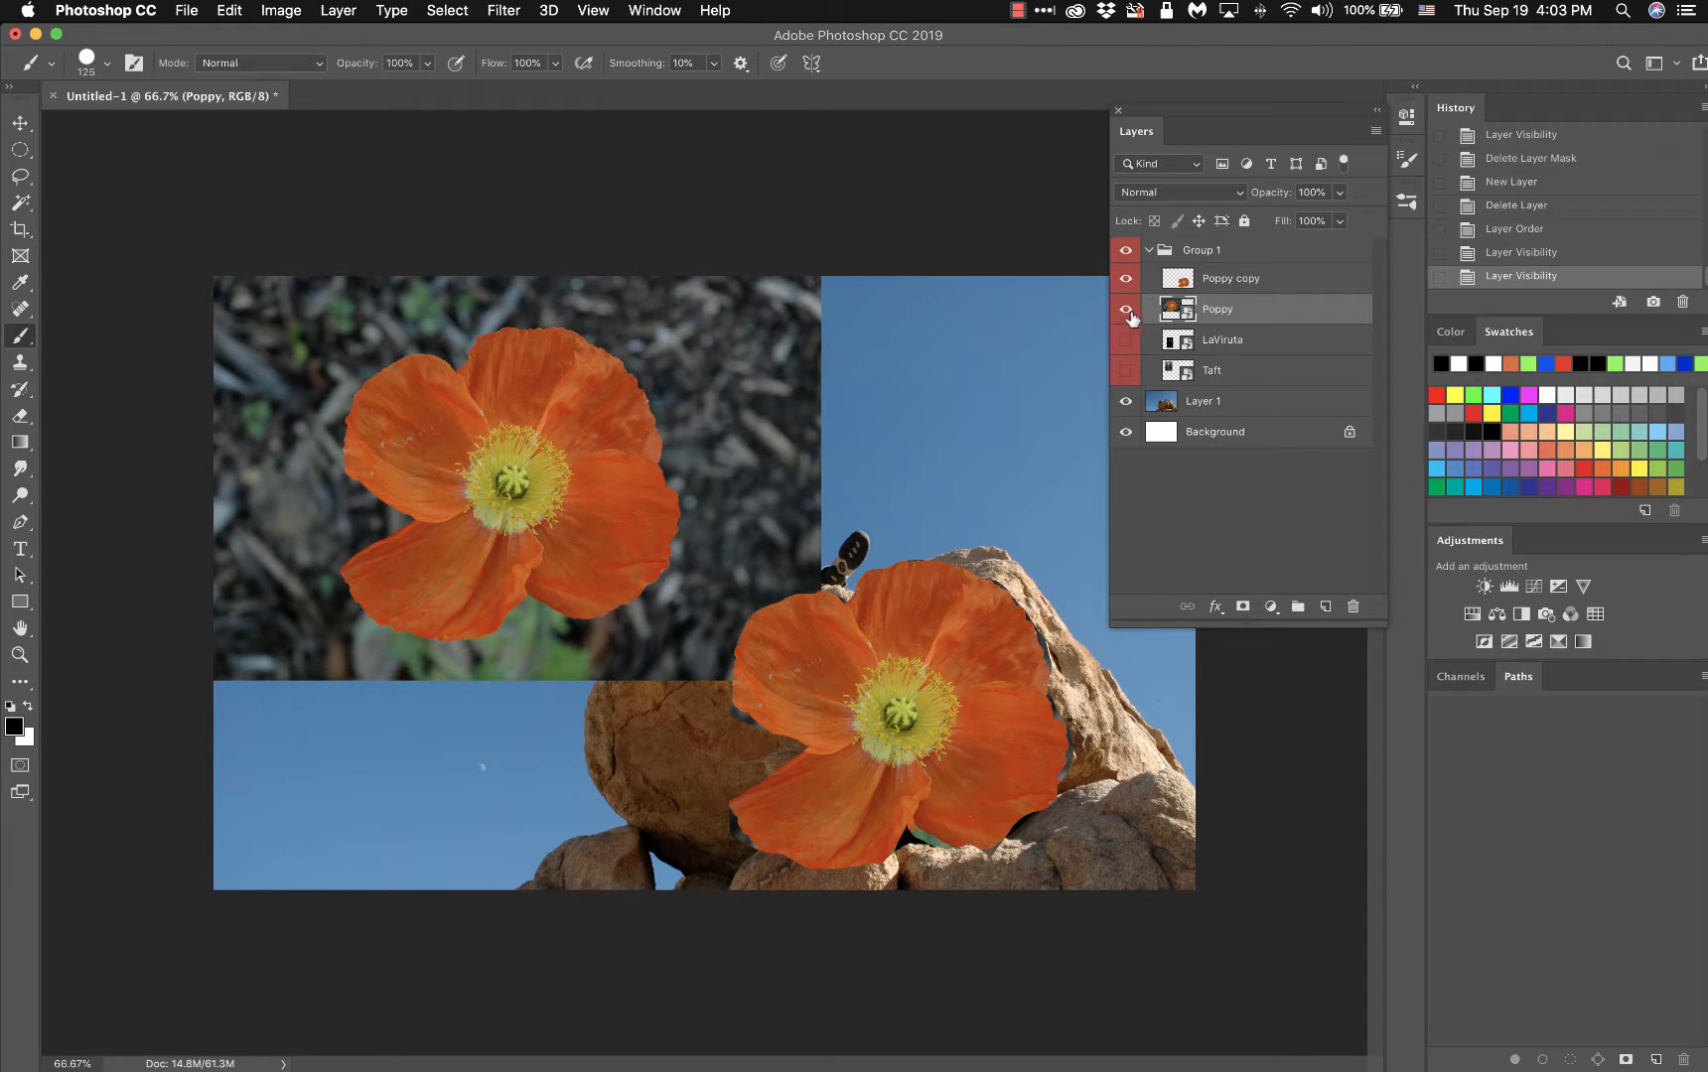
right_click(735, 407)
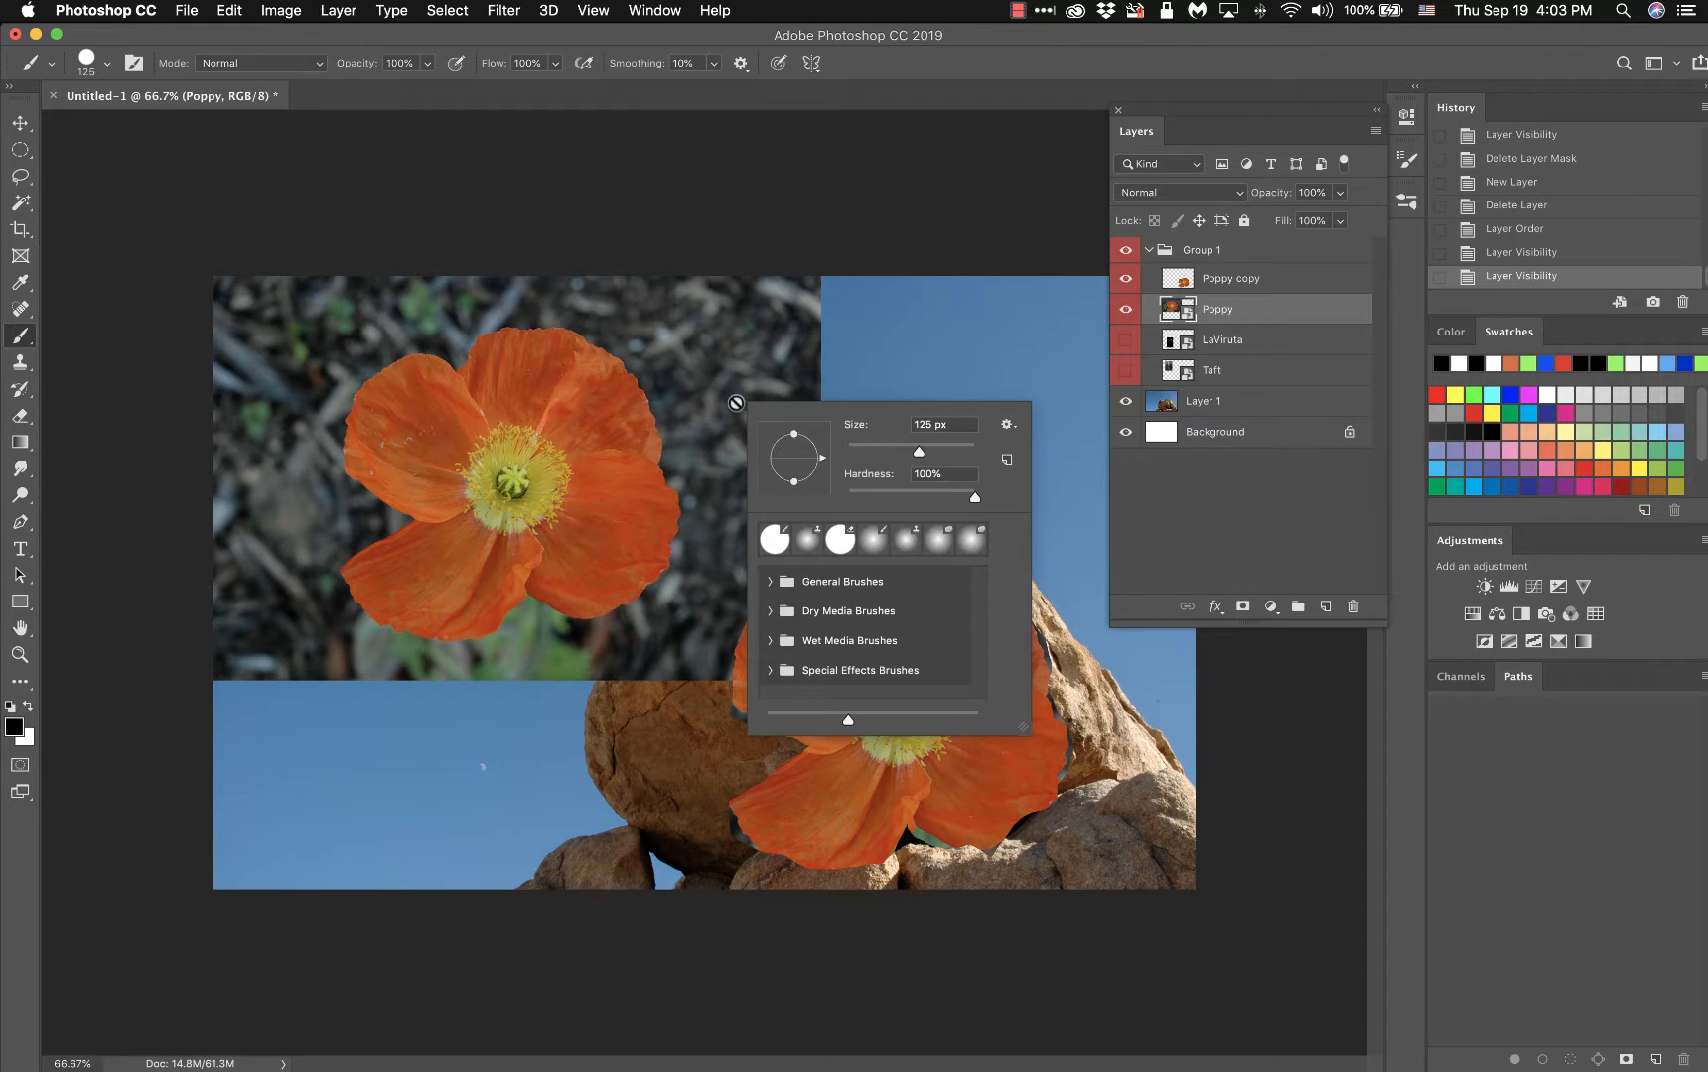
left_click(741, 377)
key("Escape")
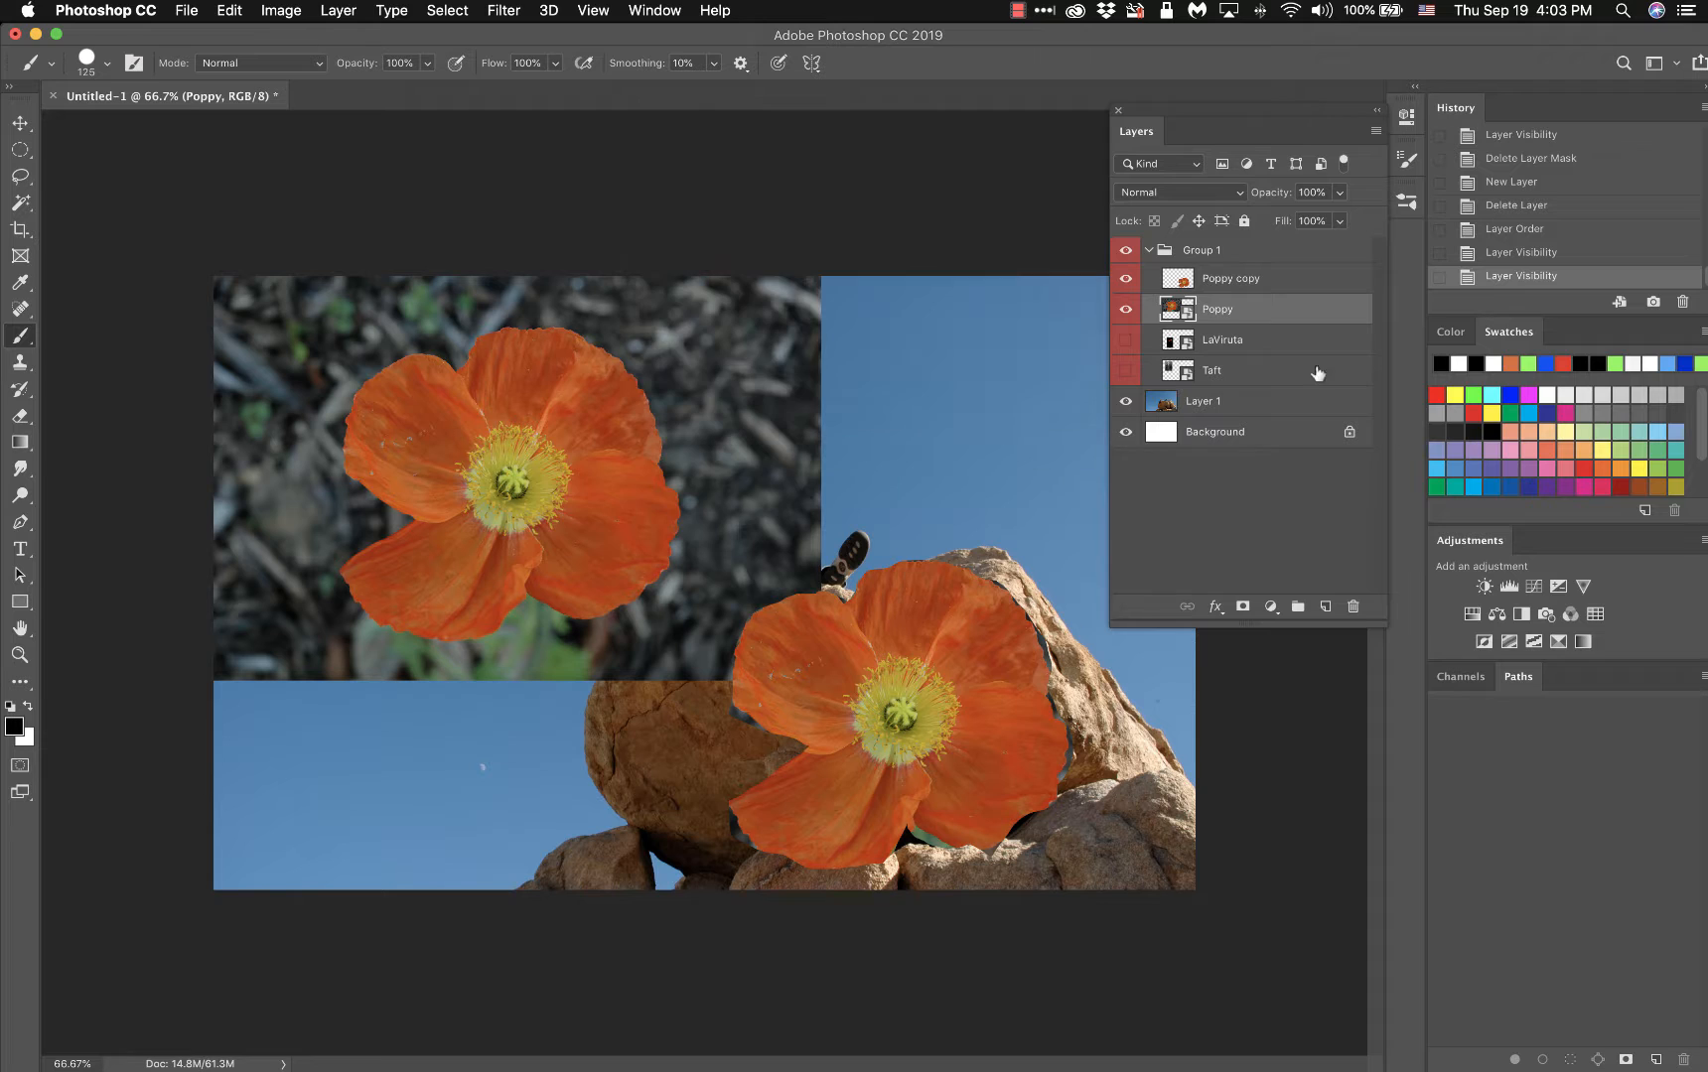
- Rasterize the Poppy layer and paint a black brush stroke across its flower
right_click(1278, 312)
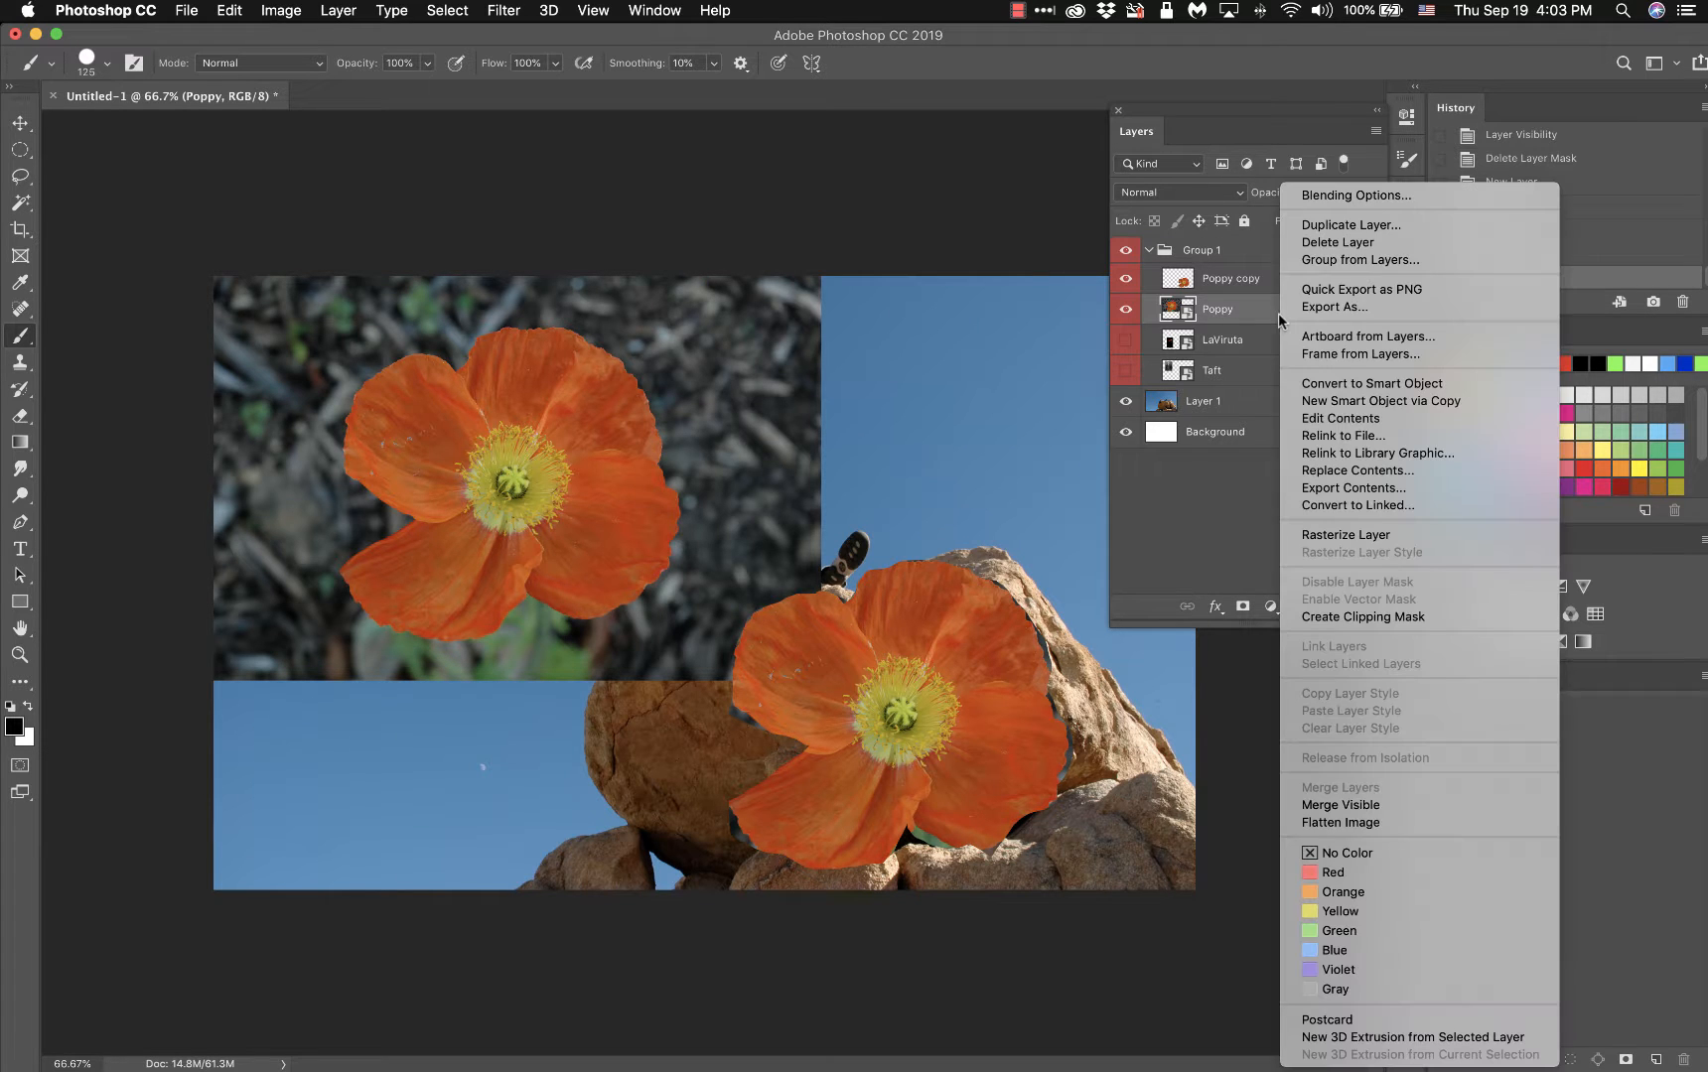
left_click(1329, 535)
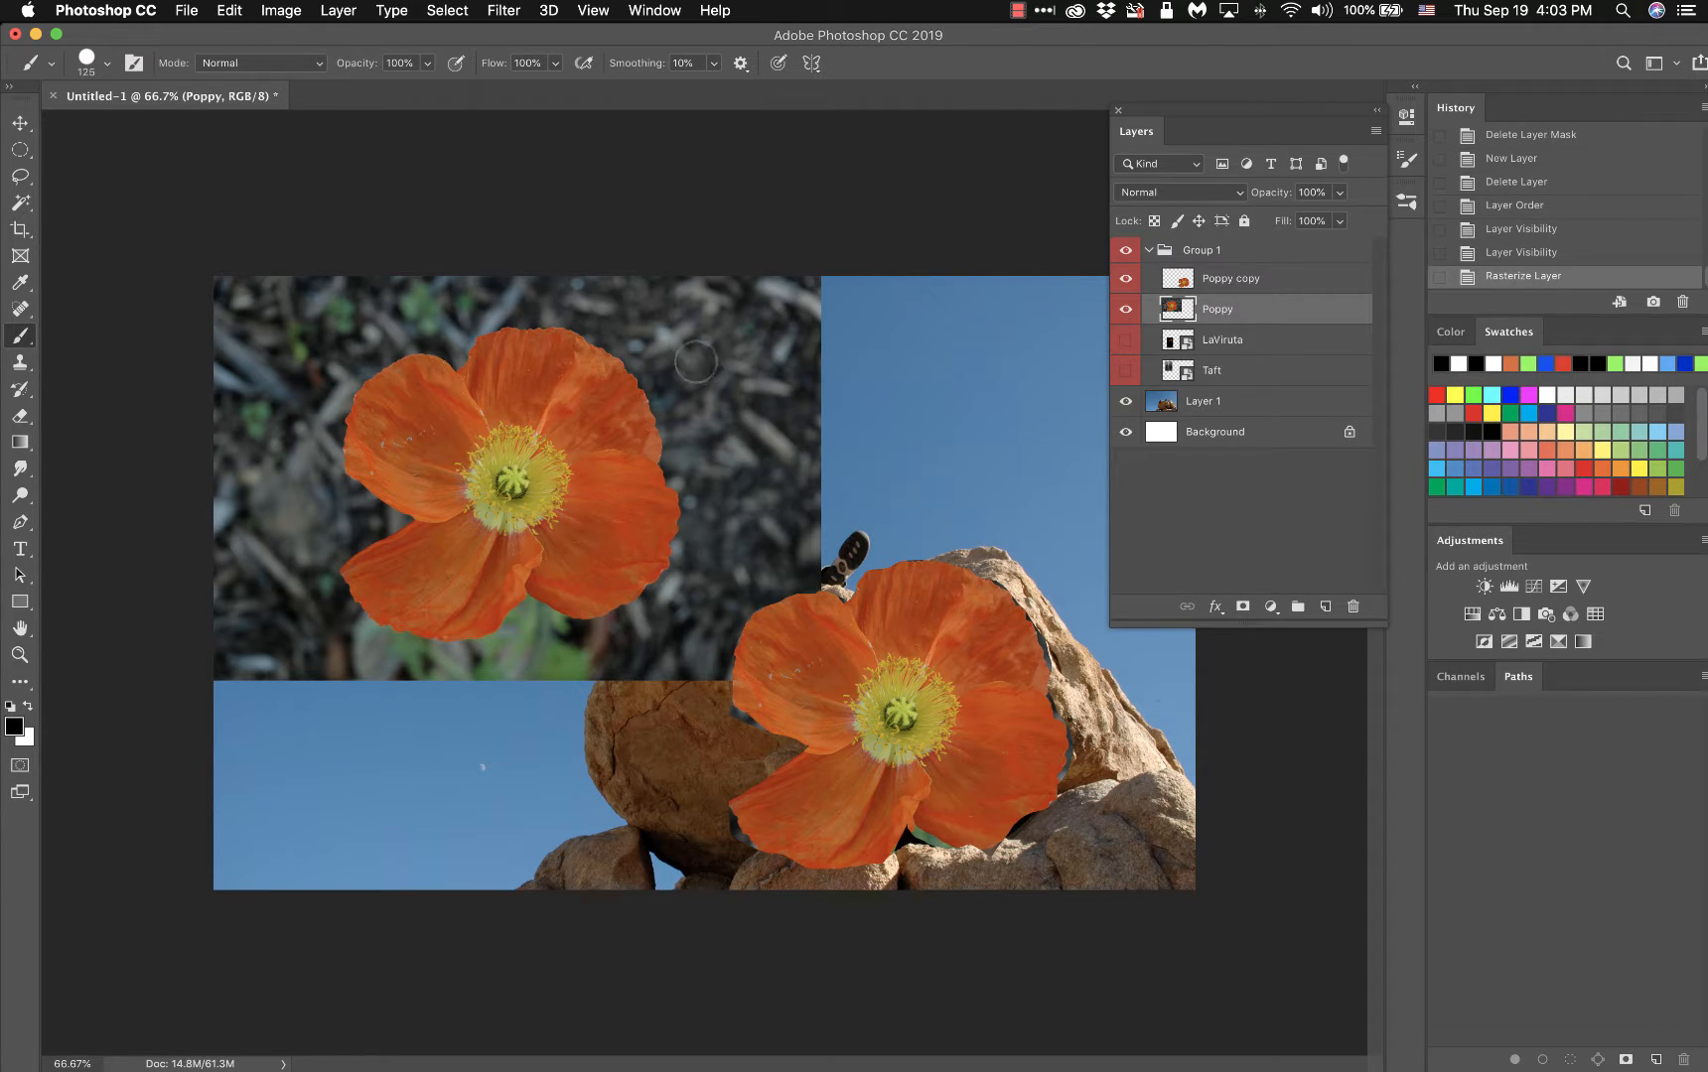
mouse_move(700, 358)
left_mouse_down()
mouse_move(556, 399)
mouse_move(657, 430)
mouse_move(496, 464)
mouse_move(430, 385)
mouse_move(355, 387)
mouse_move(455, 463)
left_mouse_up()
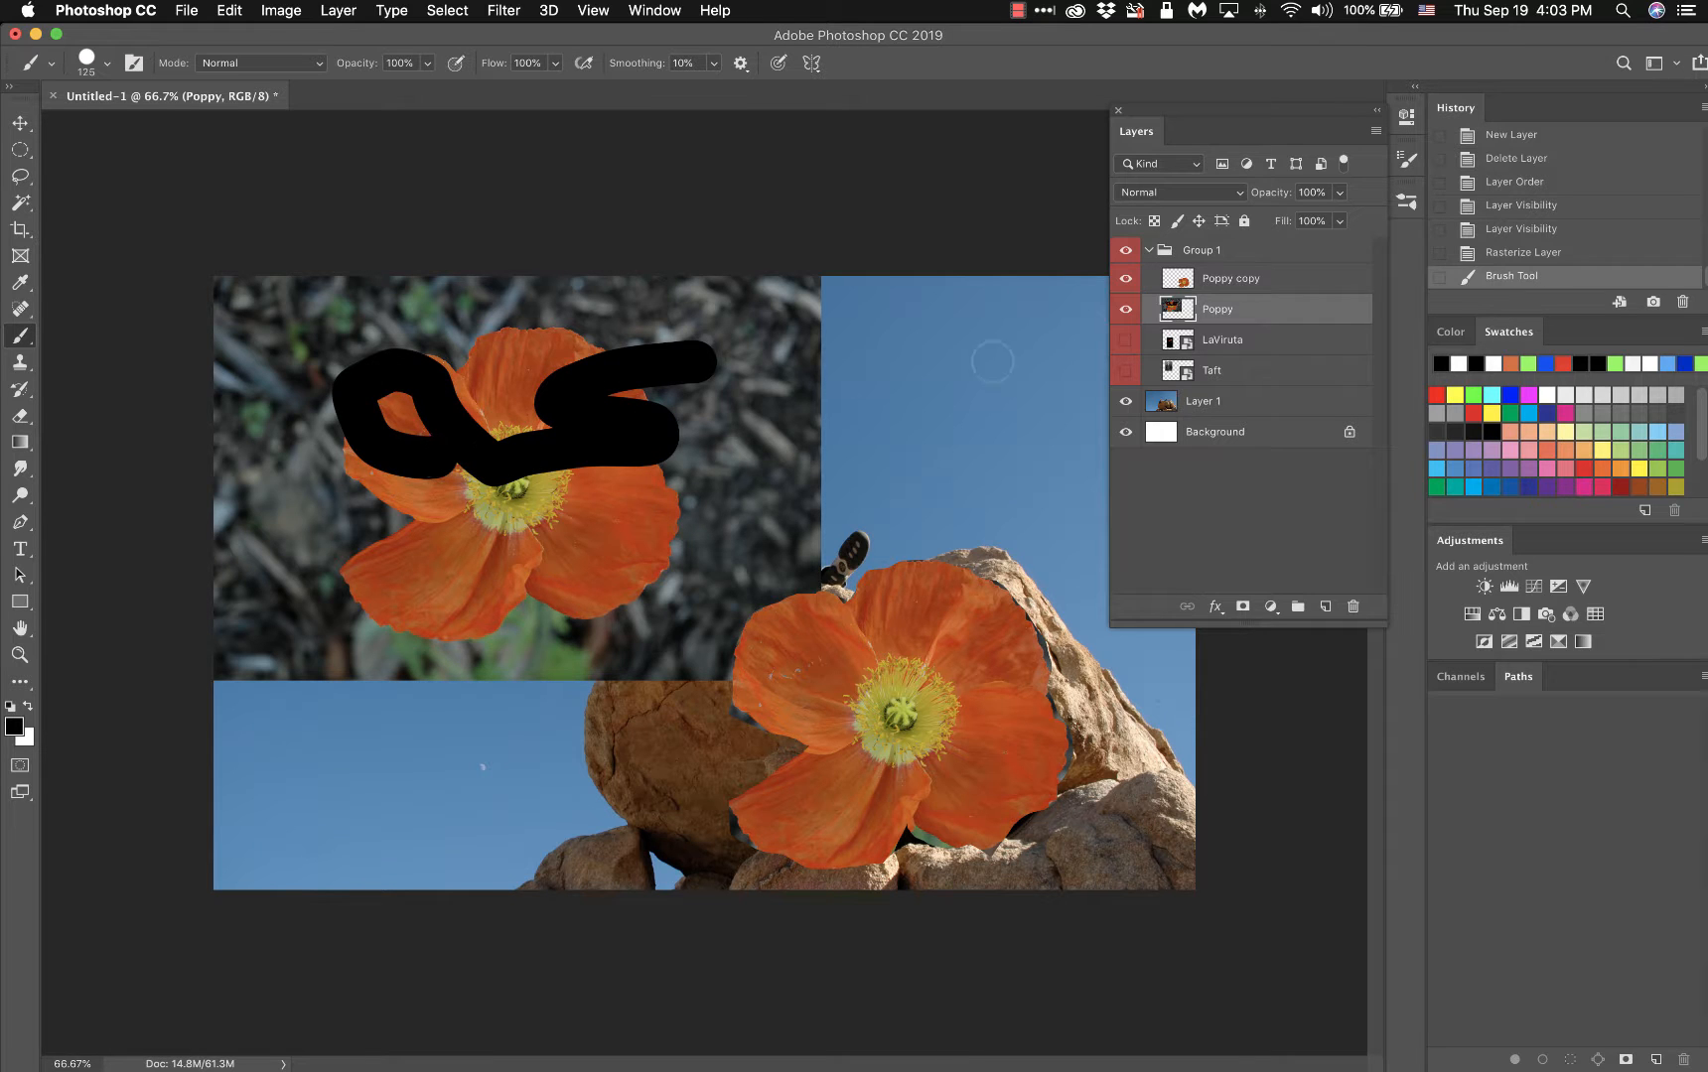
- Convert the painted Poppy layer to a smart object, and step back in the history to before it was rasterized
right_click(1266, 316)
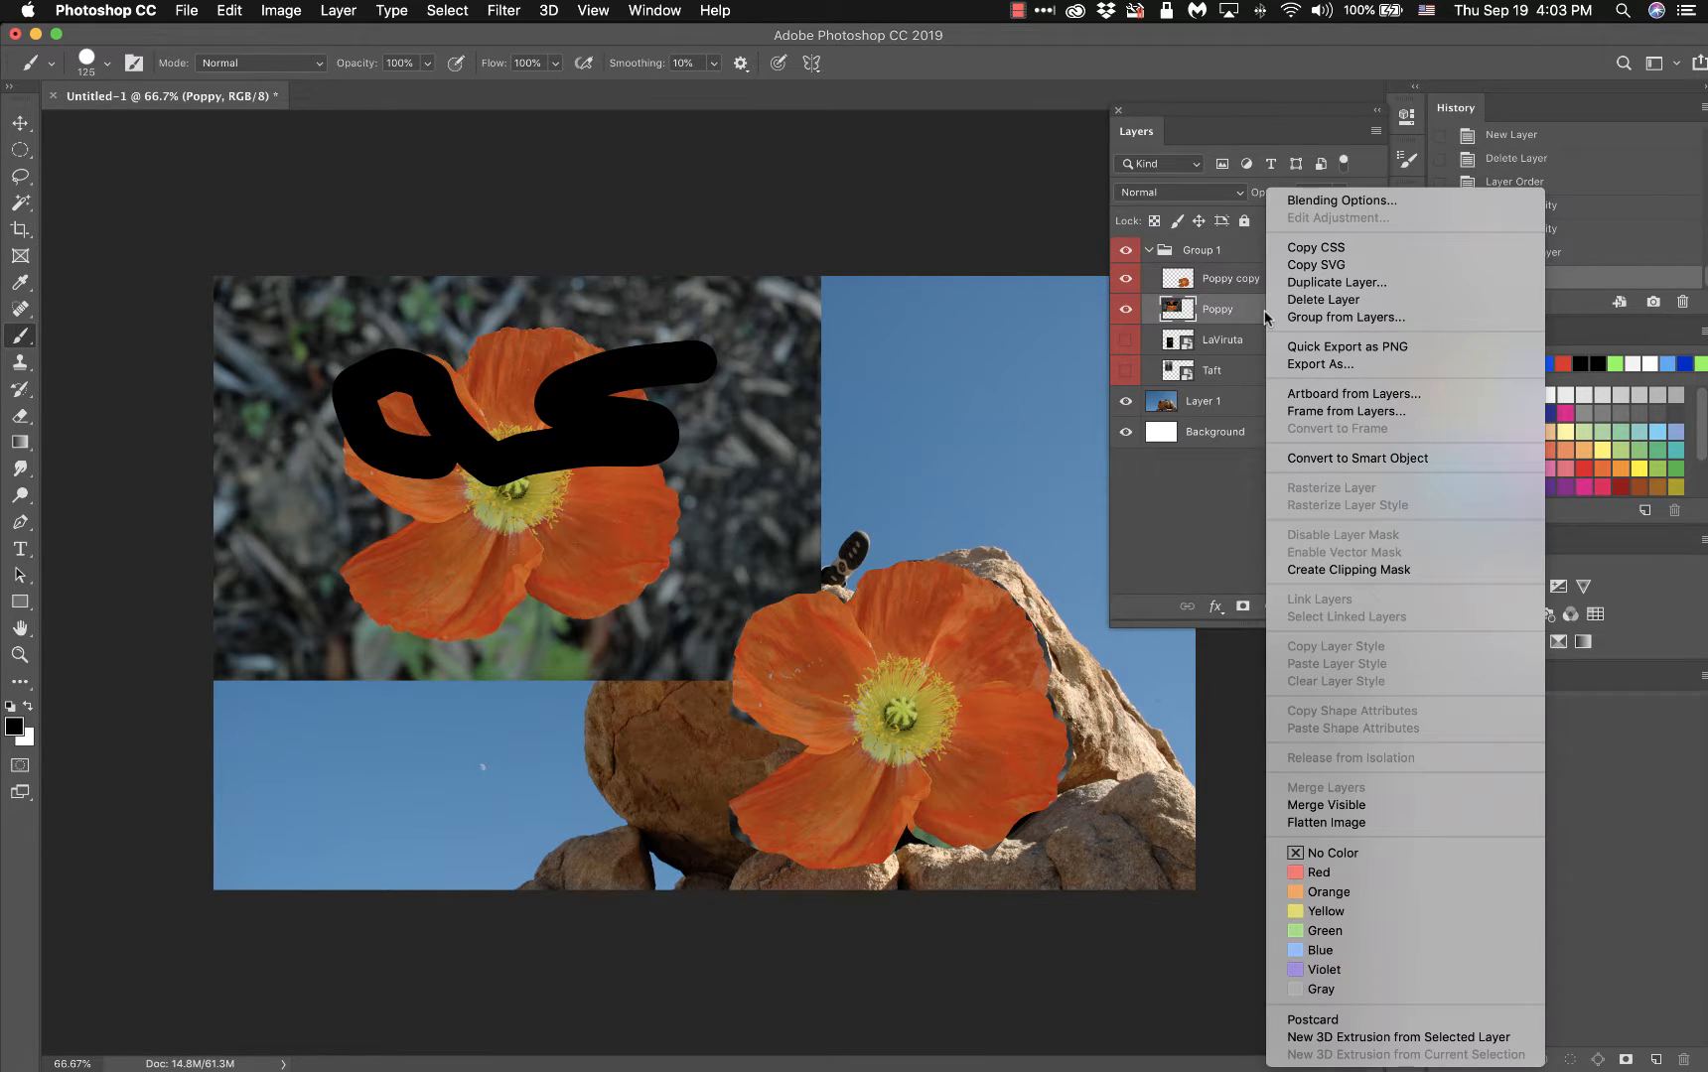
left_click(1315, 459)
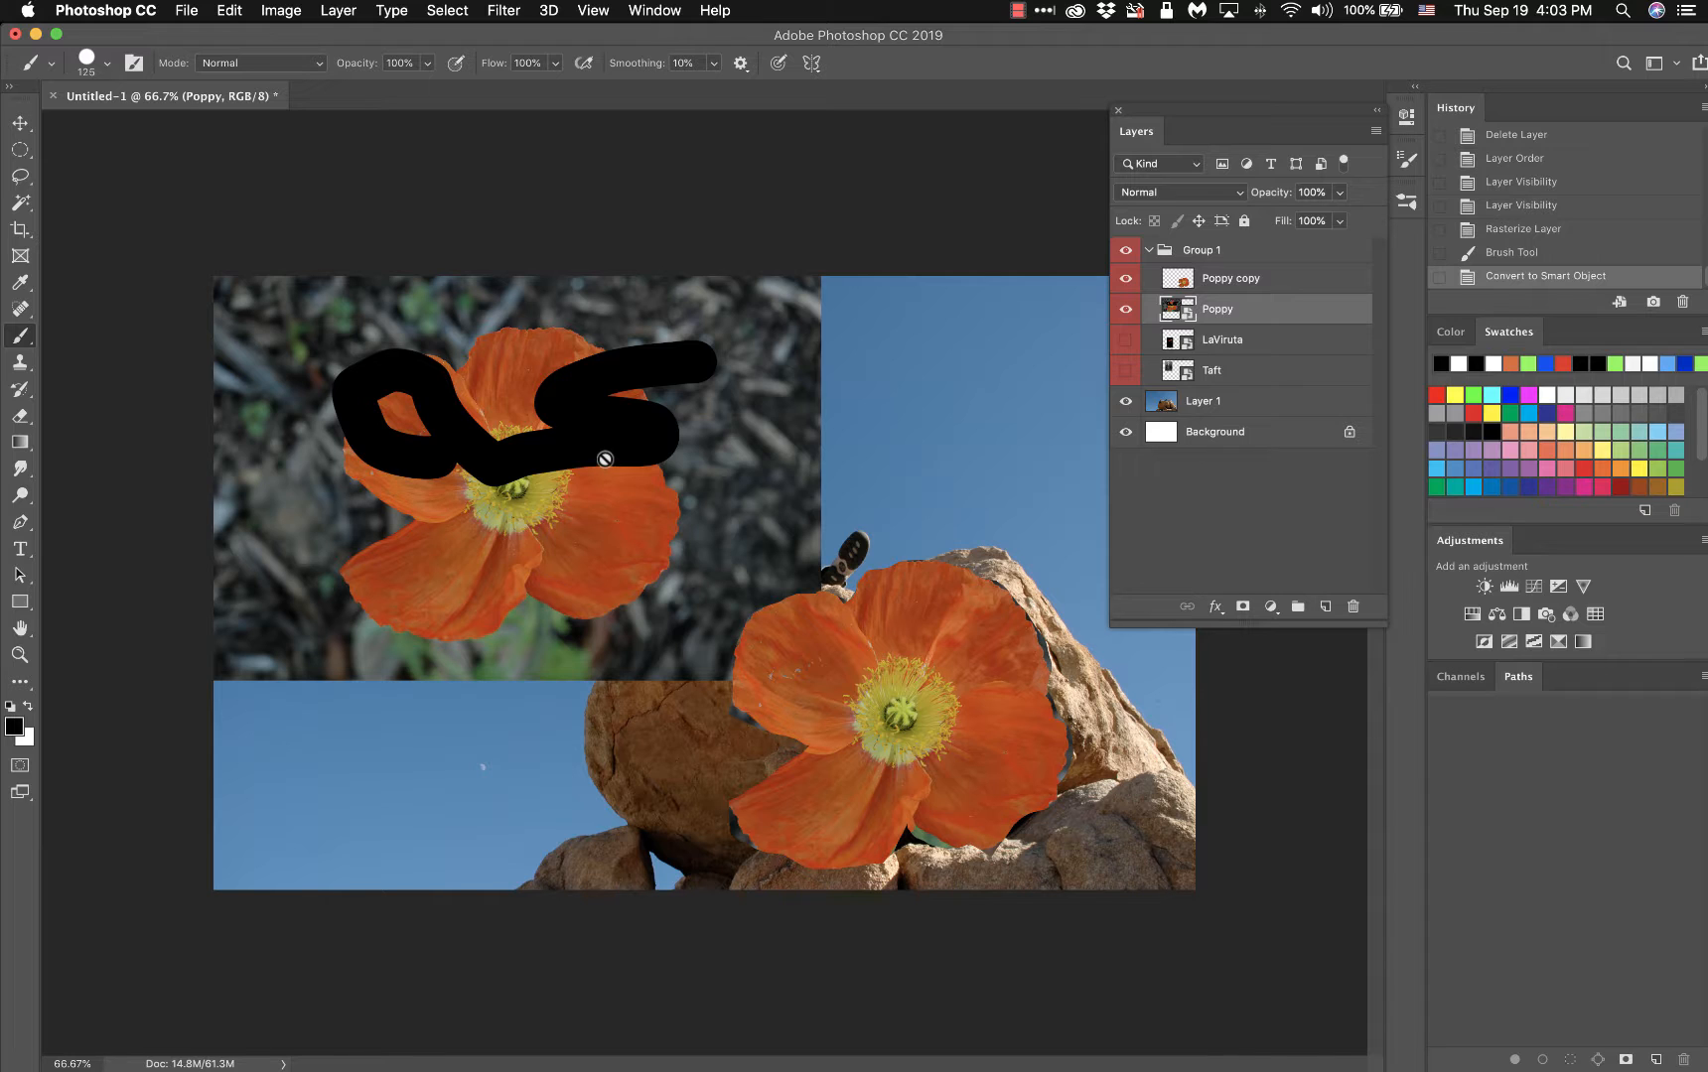
left_click(1496, 230)
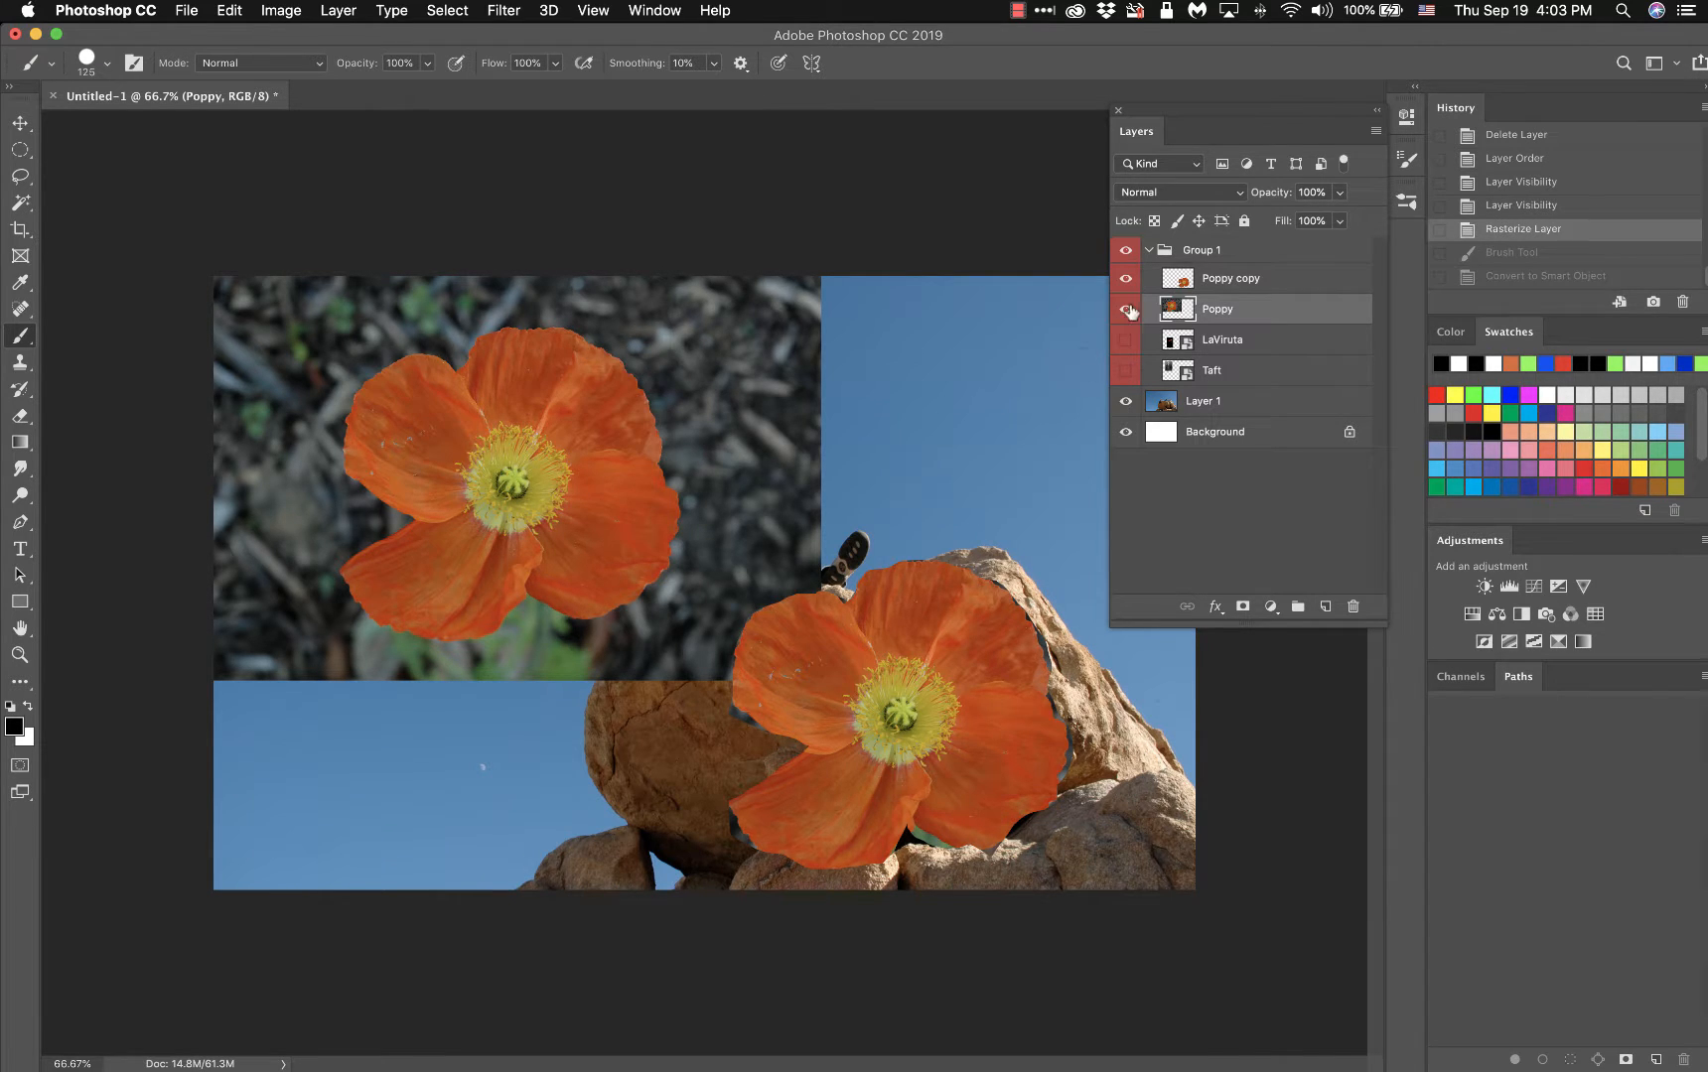
left_click(1476, 207)
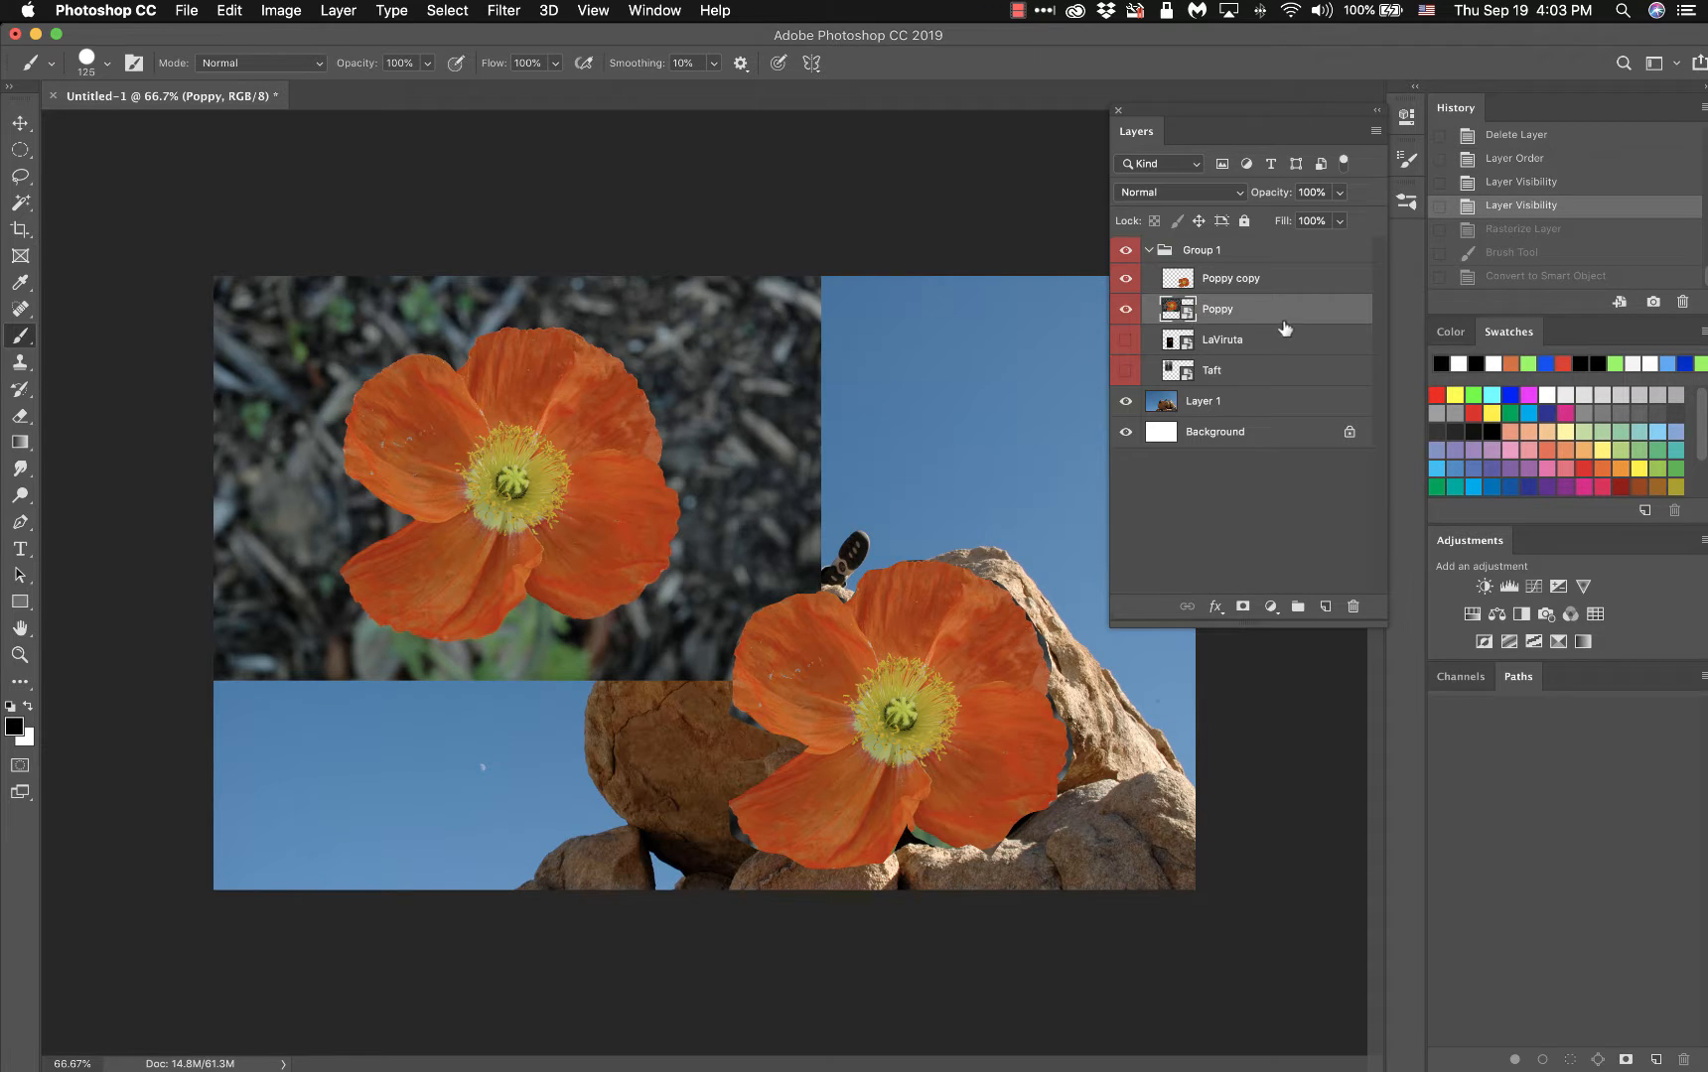
- Duplicate the Poppy smart object and delete the old cut-out Poppy copy layer
left_click_drag(1259, 316, 1326, 606)
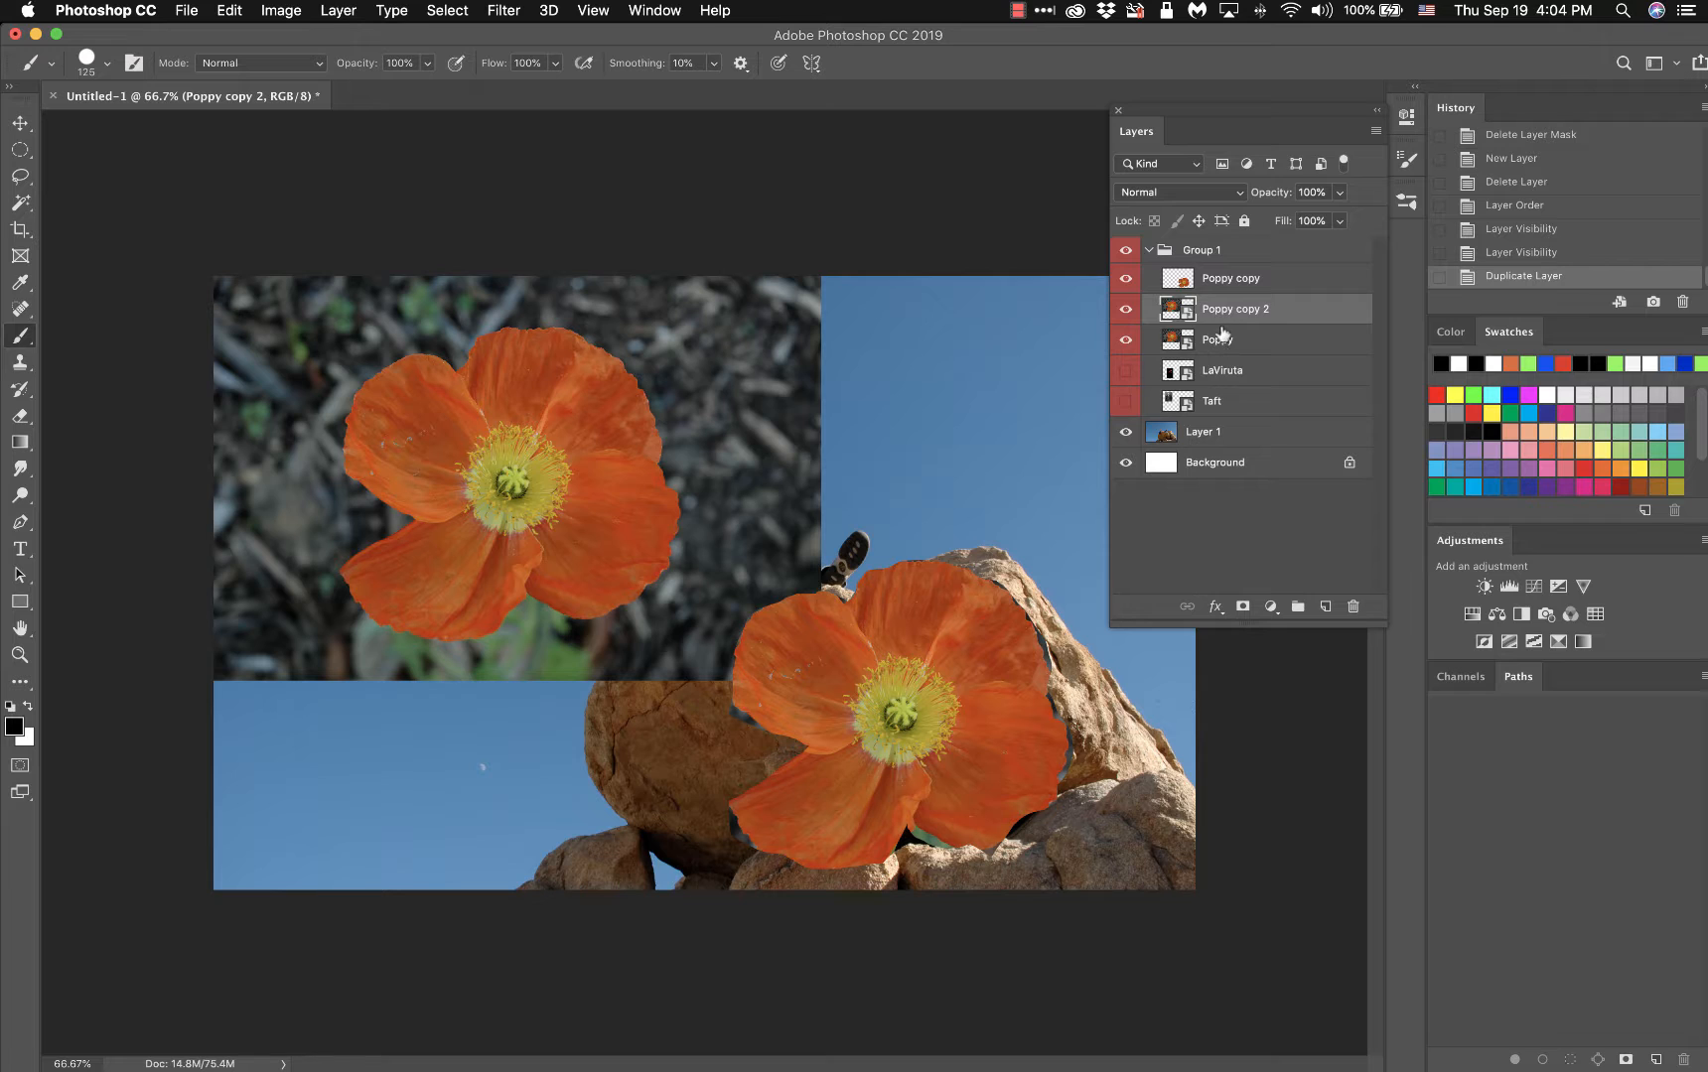
left_click_drag(1217, 283, 1354, 607)
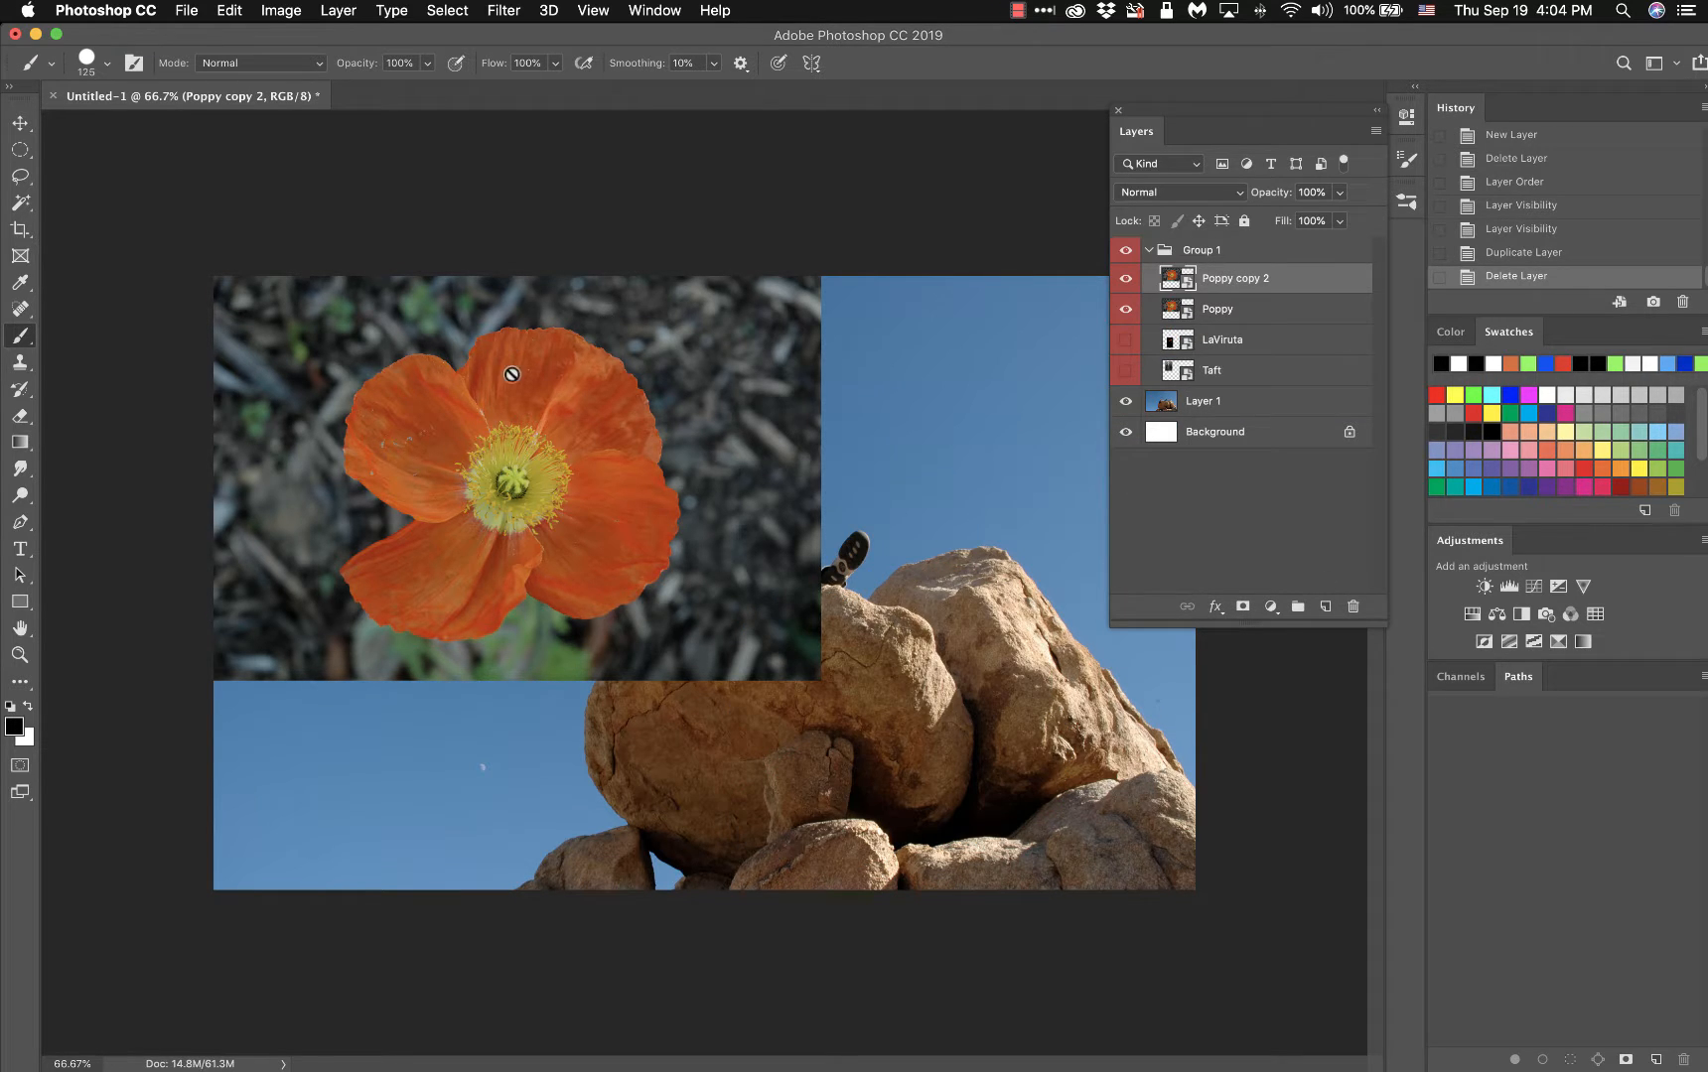
left_click(20, 123)
mouse_move(538, 505)
left_mouse_down()
mouse_move(802, 536)
mouse_move(539, 504)
left_mouse_up()
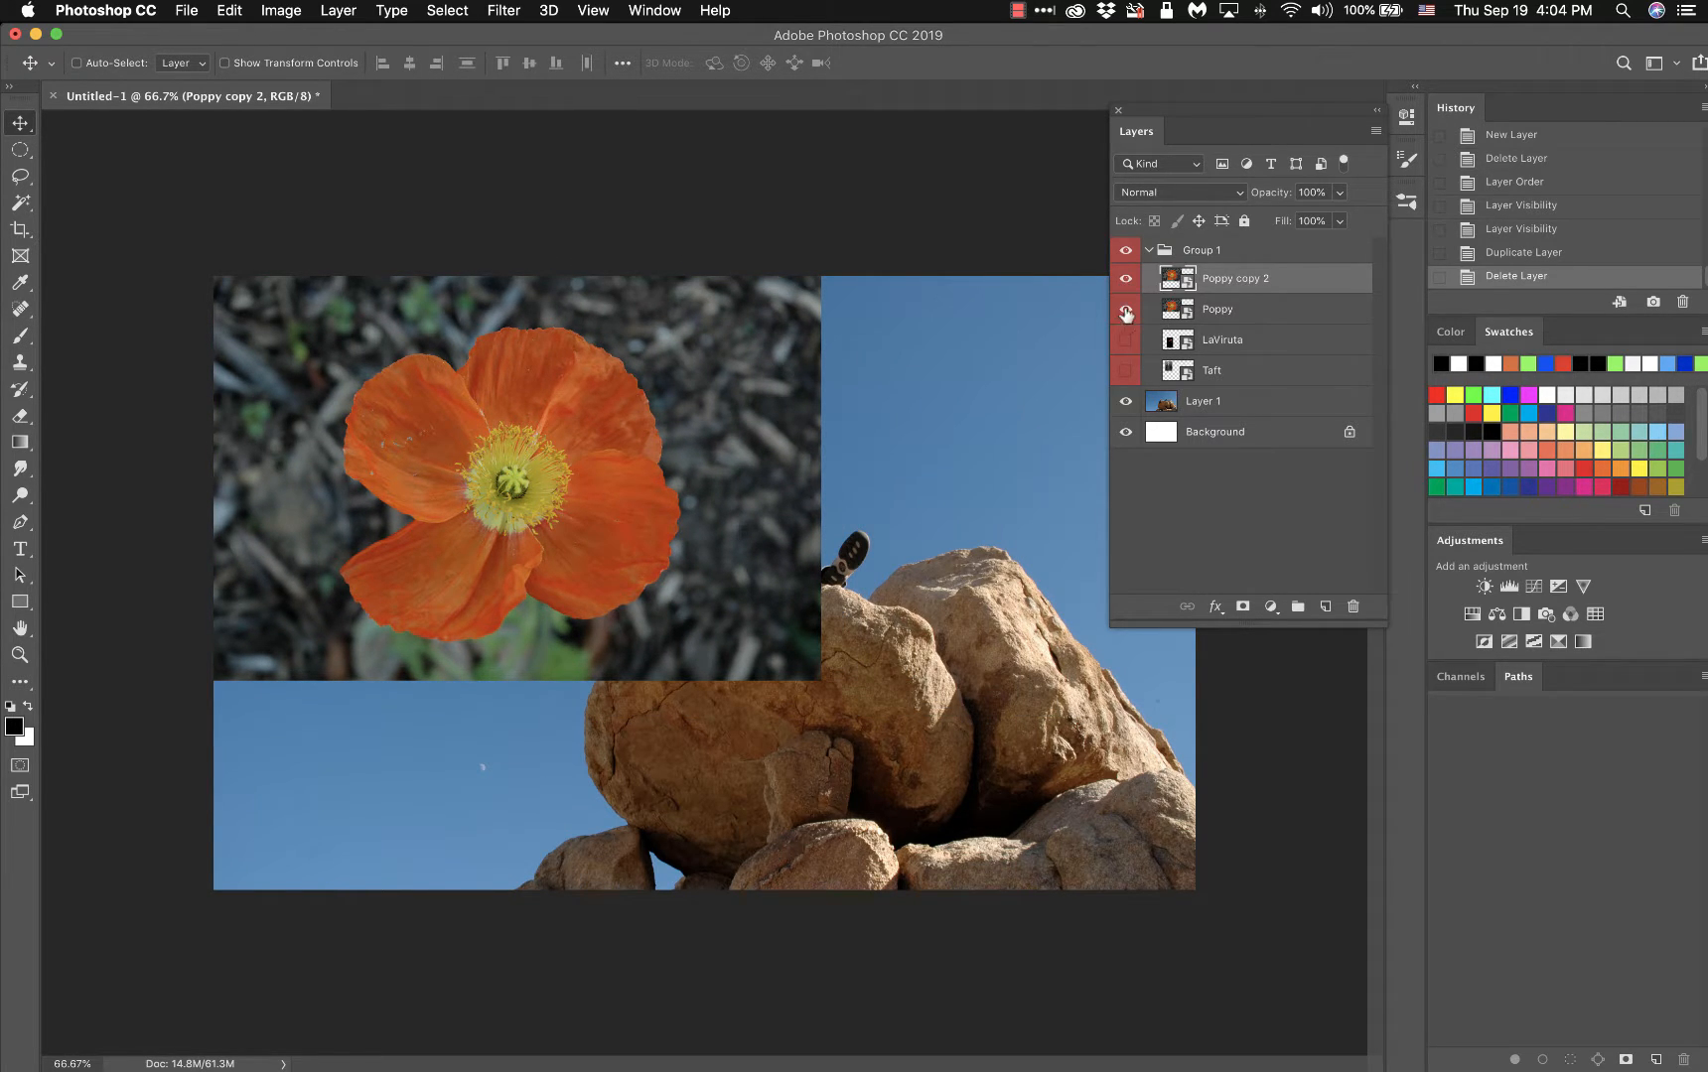
- Hide the original Poppy layer and rasterize its duplicate, Poppy copy 2
left_click(1126, 314)
right_click(1293, 281)
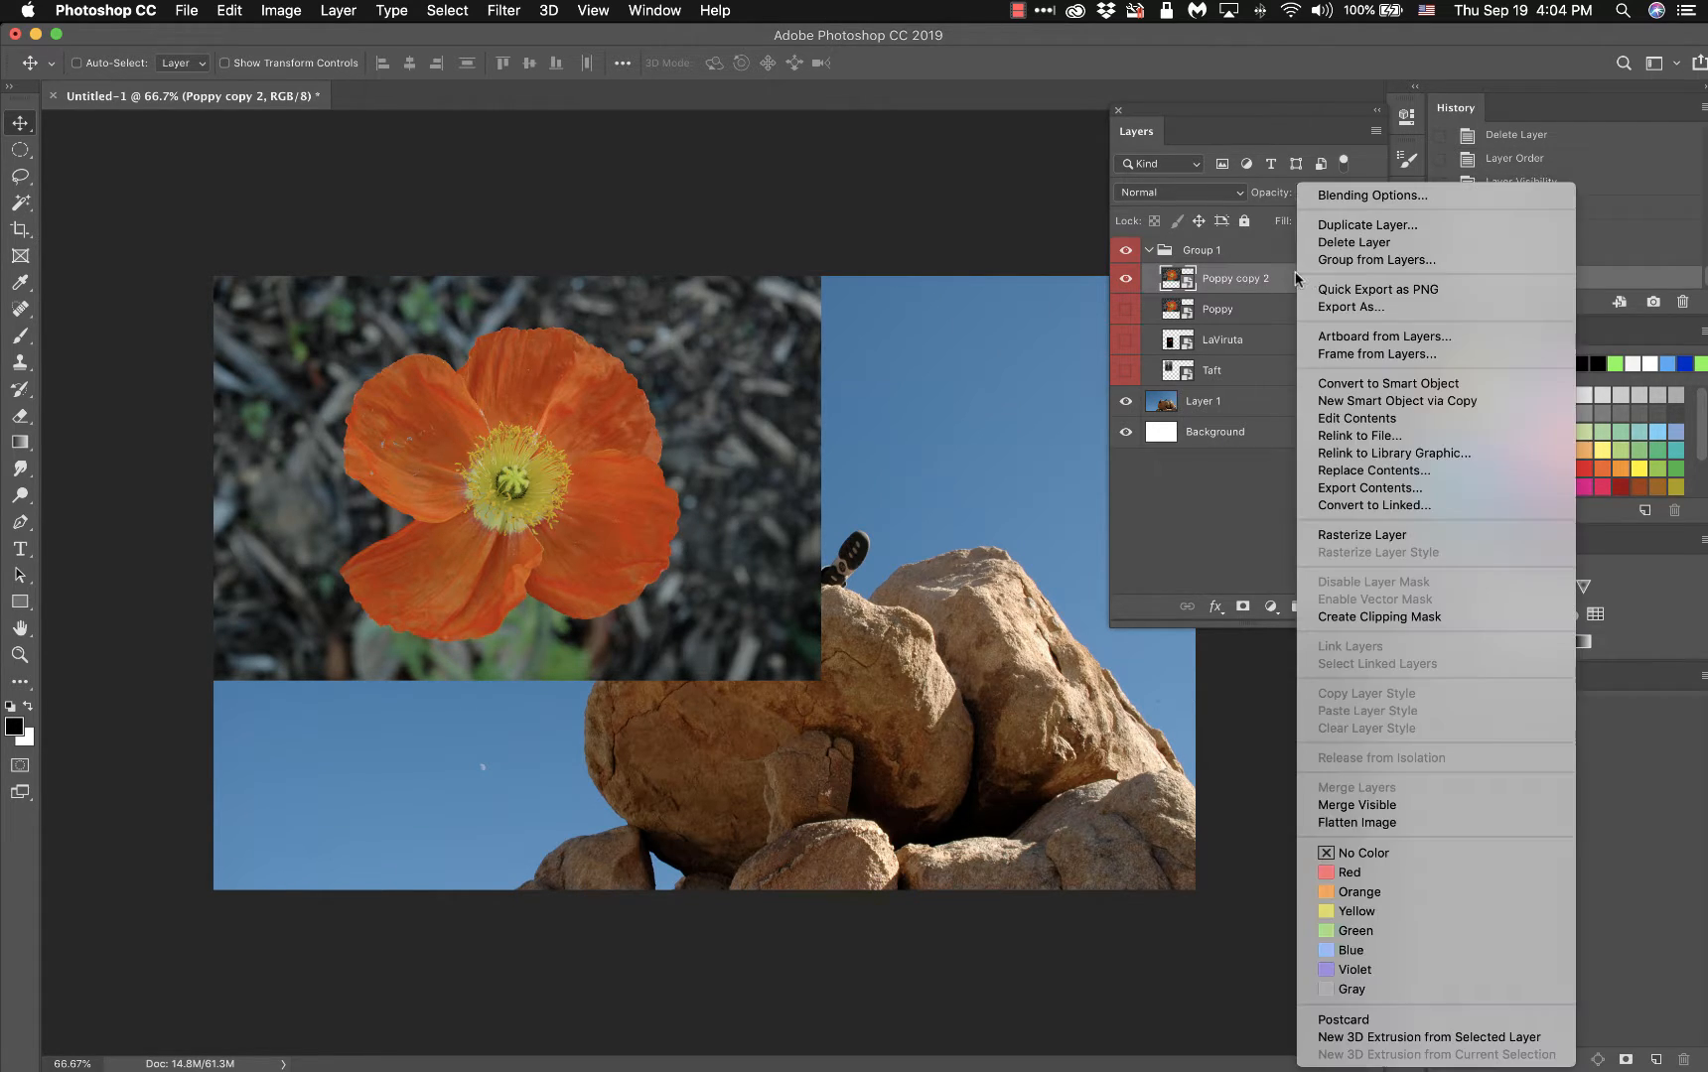
left_click(1362, 538)
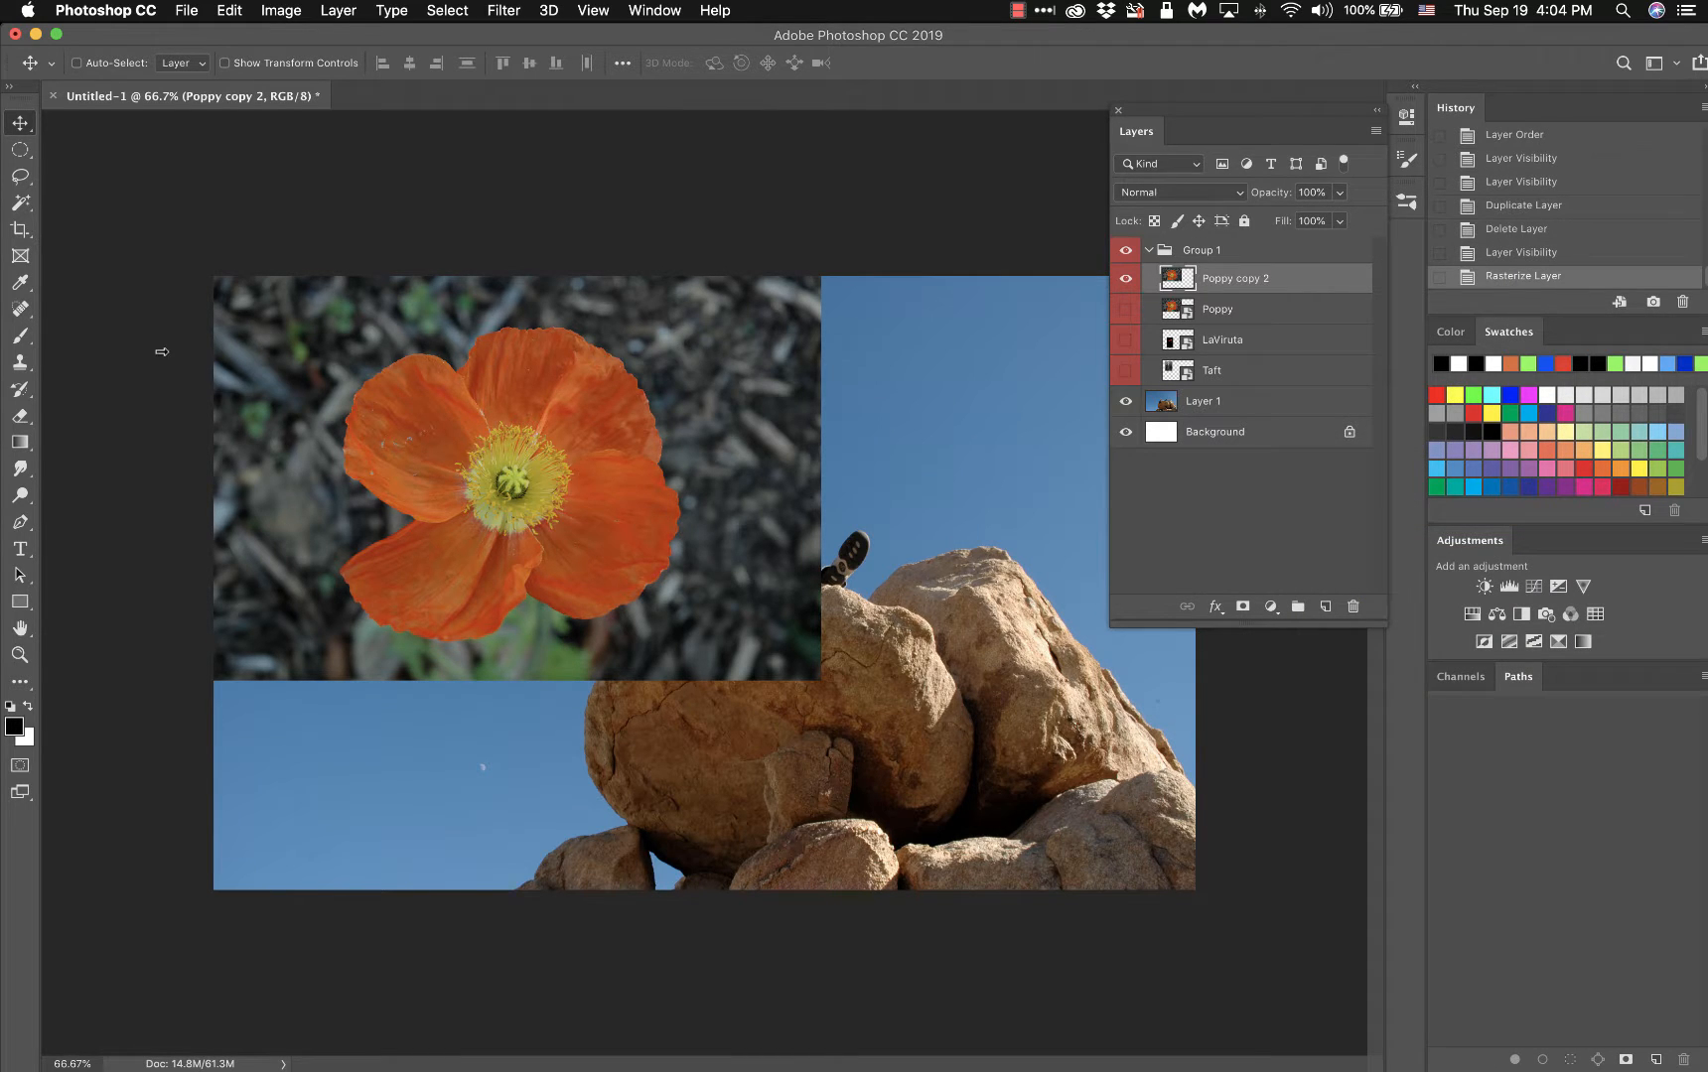
- Paint black brush strokes over the flower on Poppy copy 2, and delete that layer
left_click(16, 338)
mouse_move(457, 373)
left_mouse_down()
mouse_move(408, 381)
mouse_move(456, 437)
mouse_move(520, 407)
mouse_move(573, 492)
mouse_move(603, 462)
left_mouse_up()
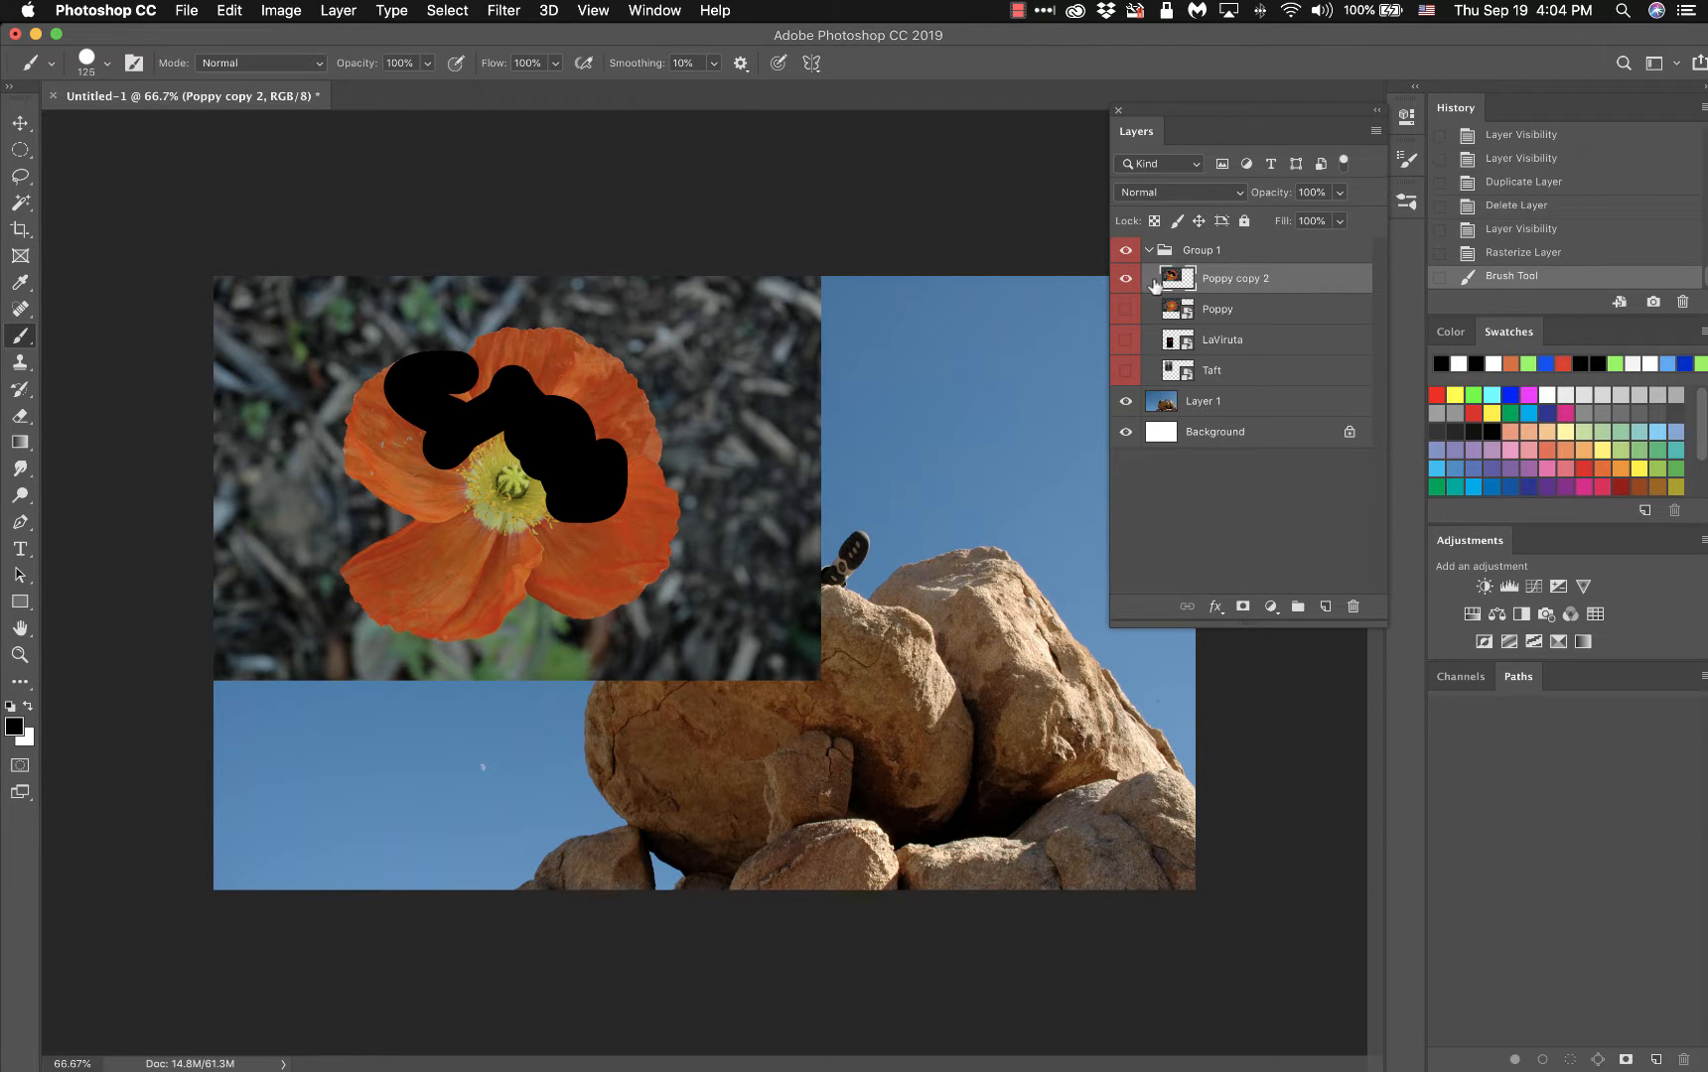
left_click_drag(1231, 280, 1352, 605)
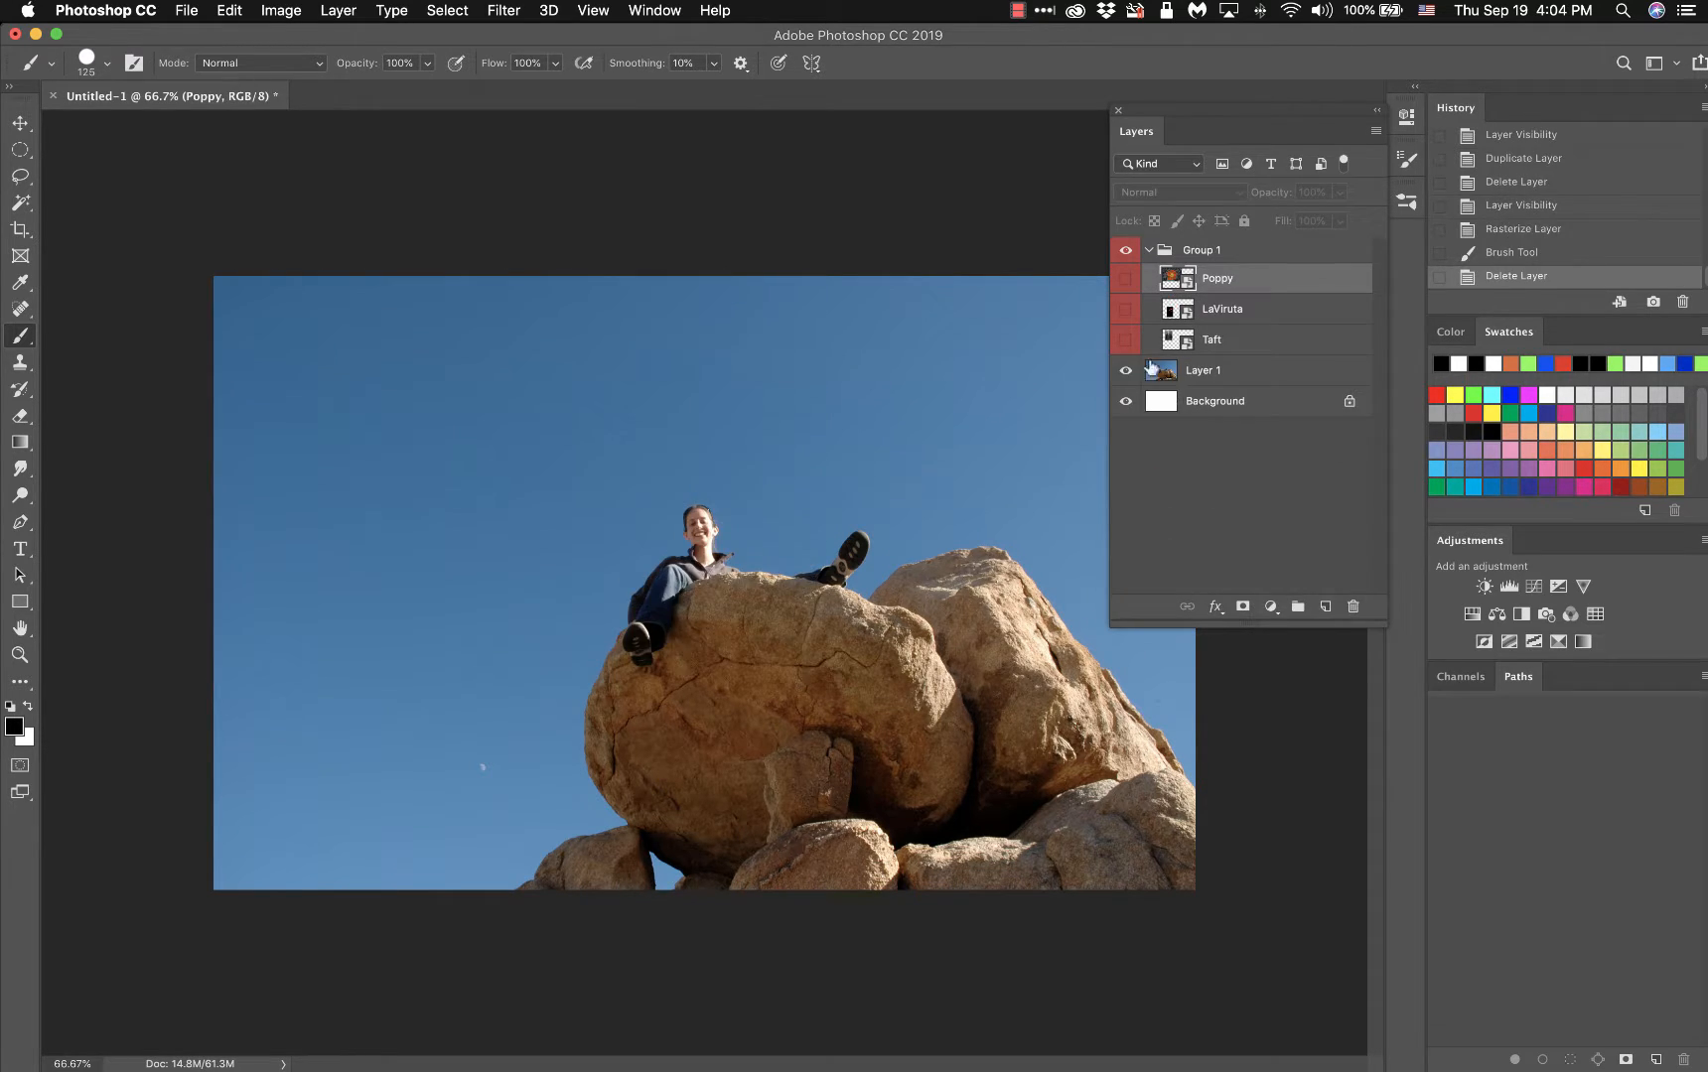
- Show the original Poppy layer and add a blank layer mask to it
left_click(1126, 279)
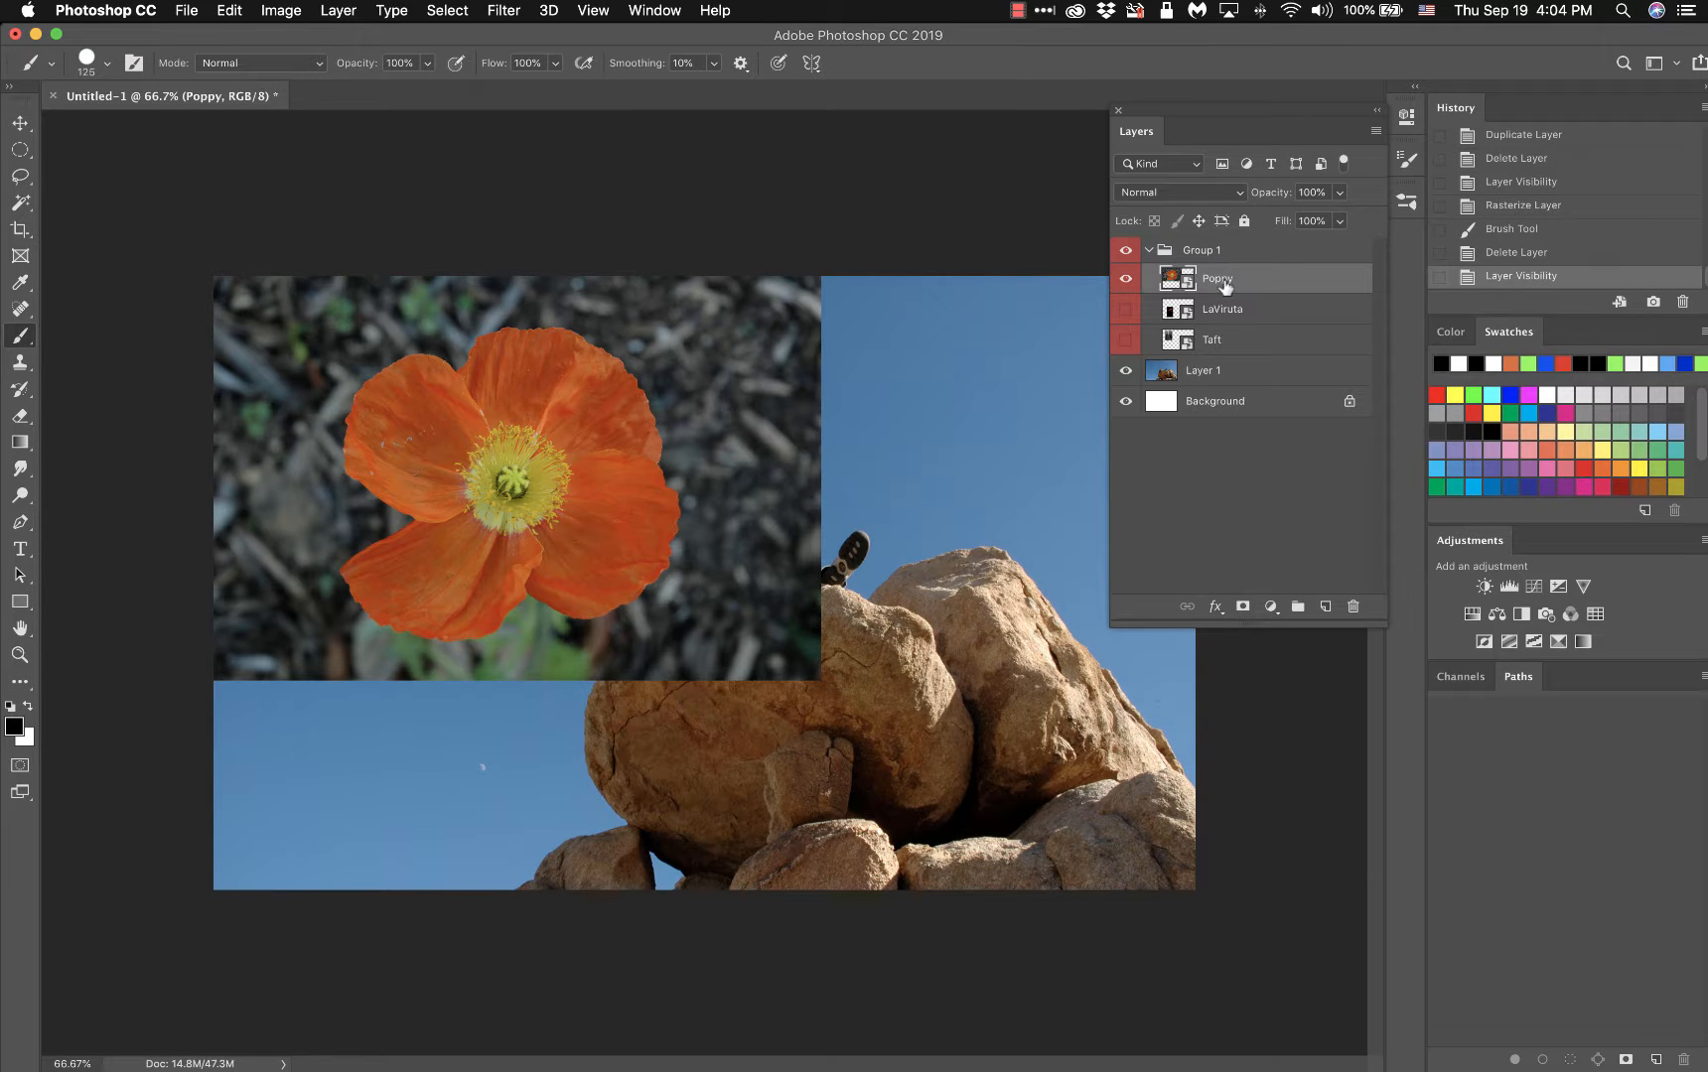
left_click(1243, 608)
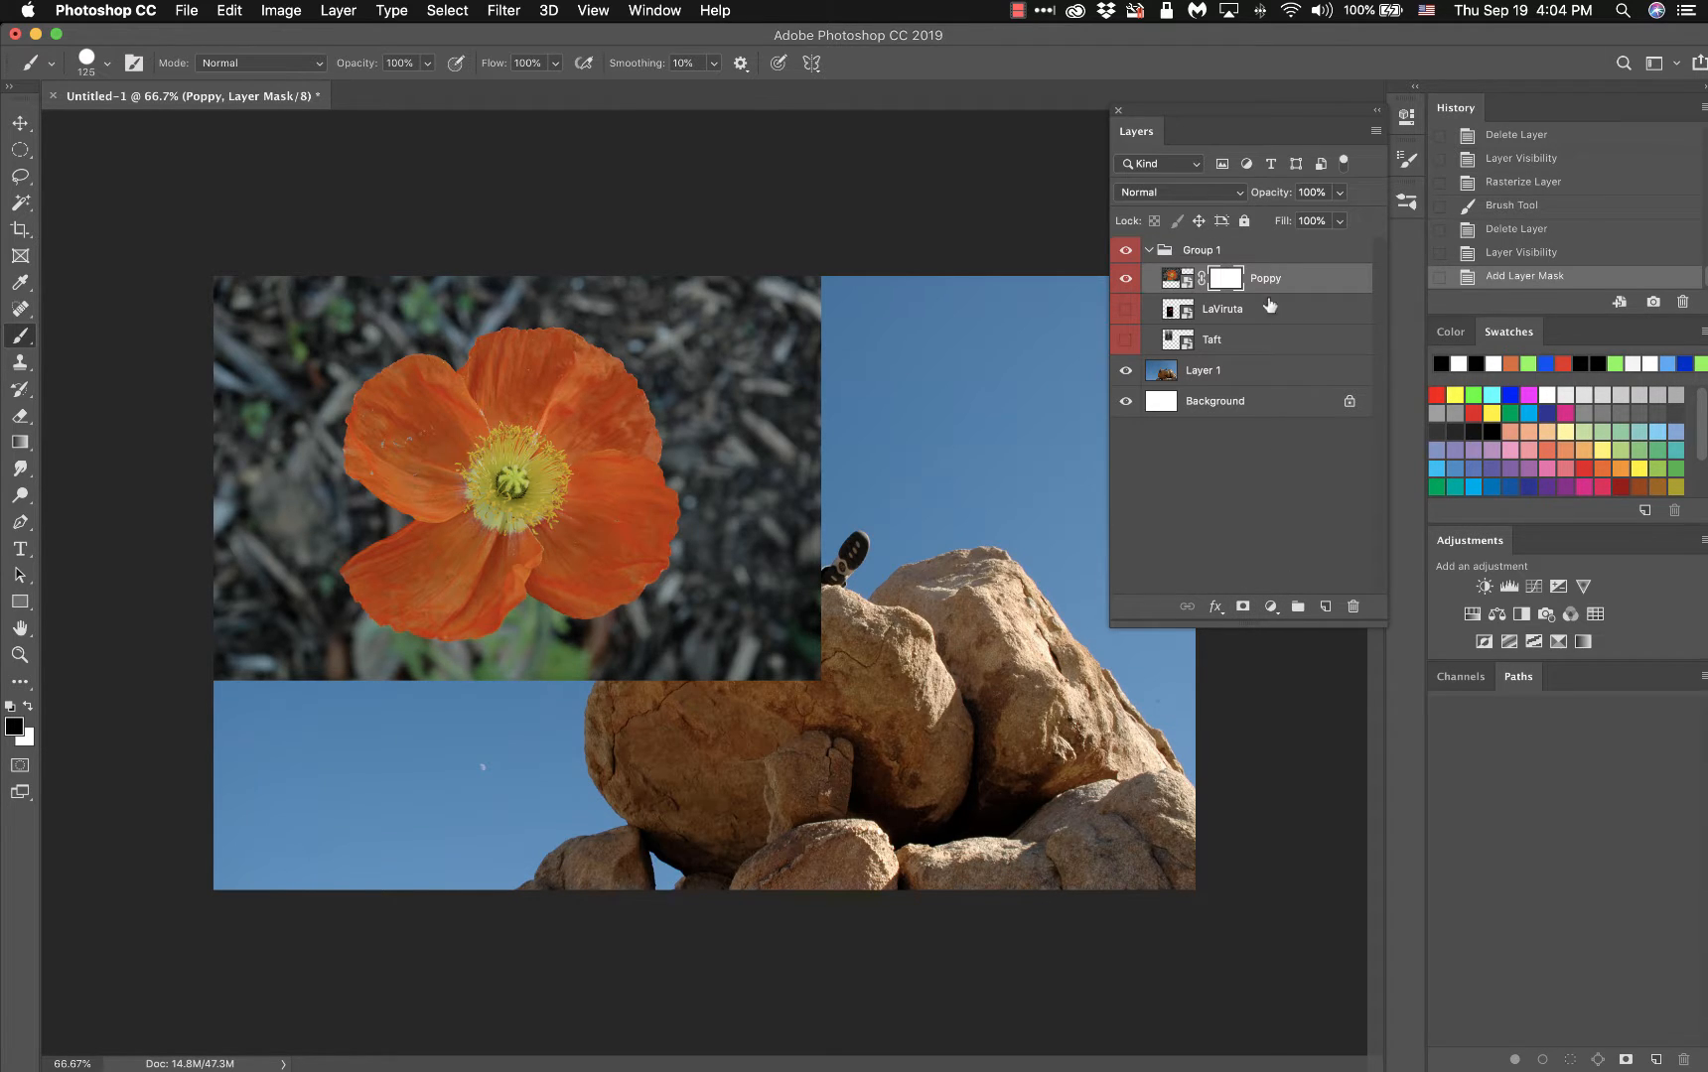
- Select Layer 1, hide Group 1, and toggle Layer 1 off and on to check the layer beneath
left_click(1243, 377)
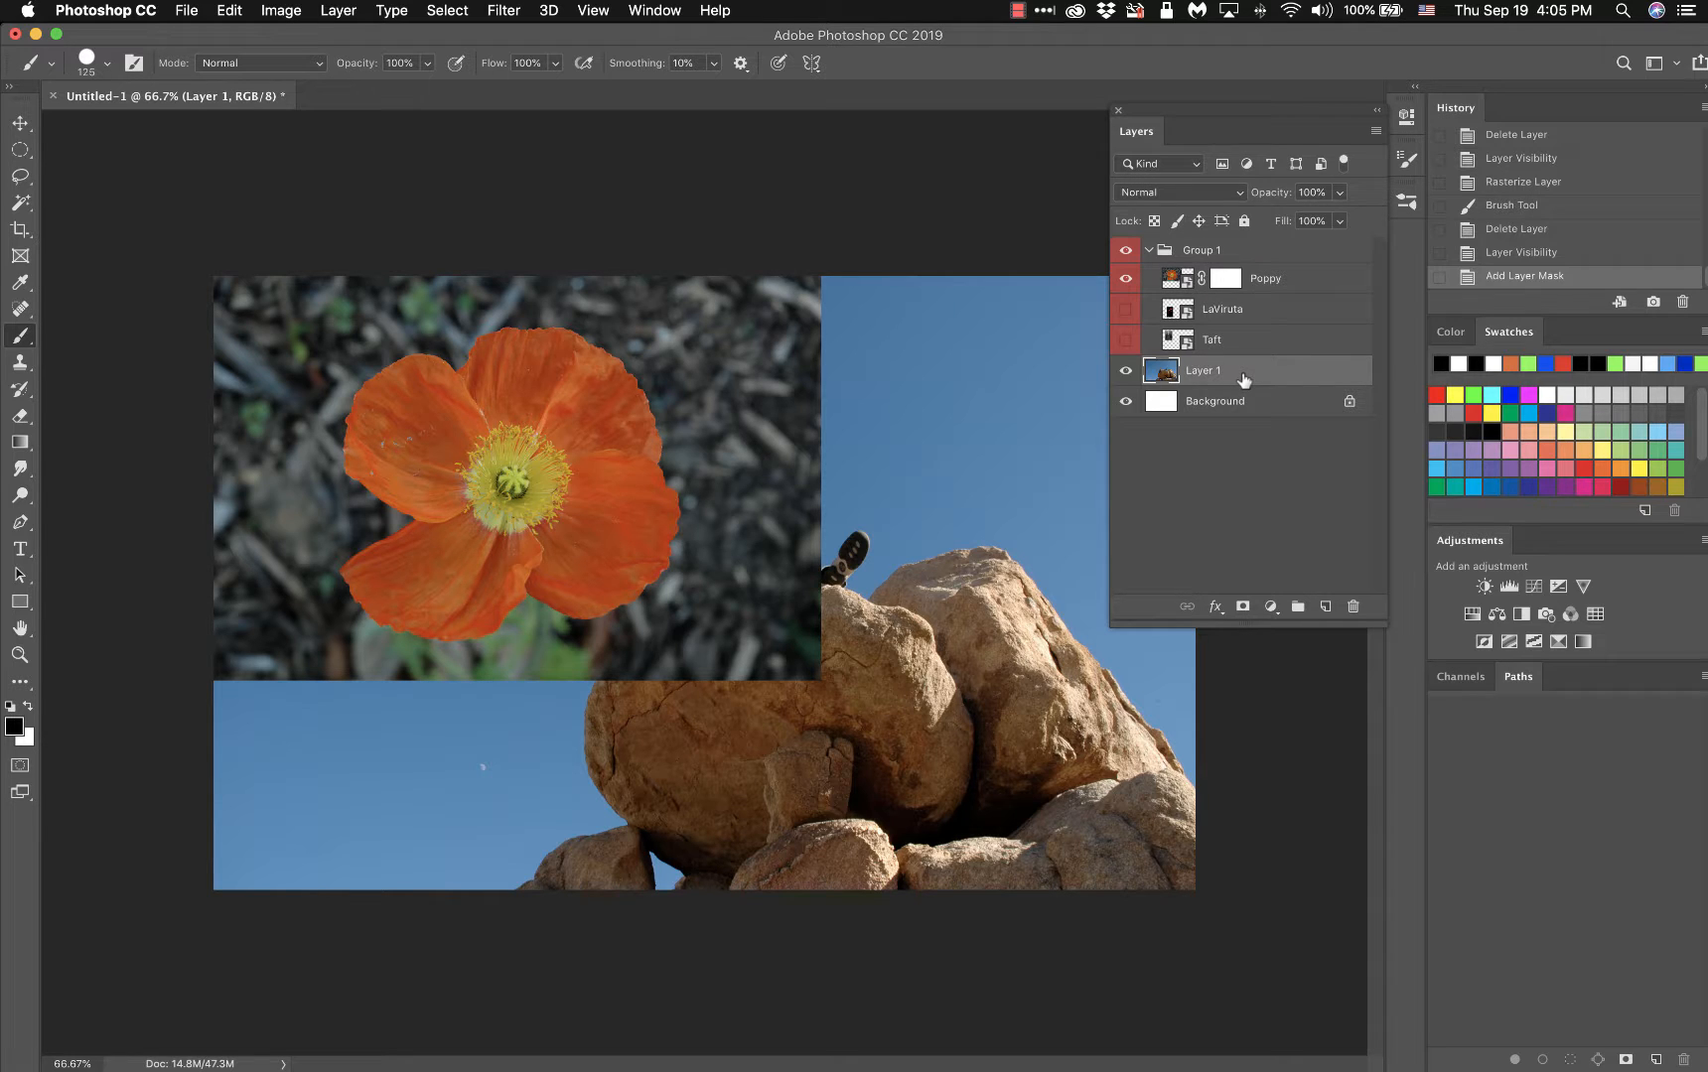
left_click(1125, 277)
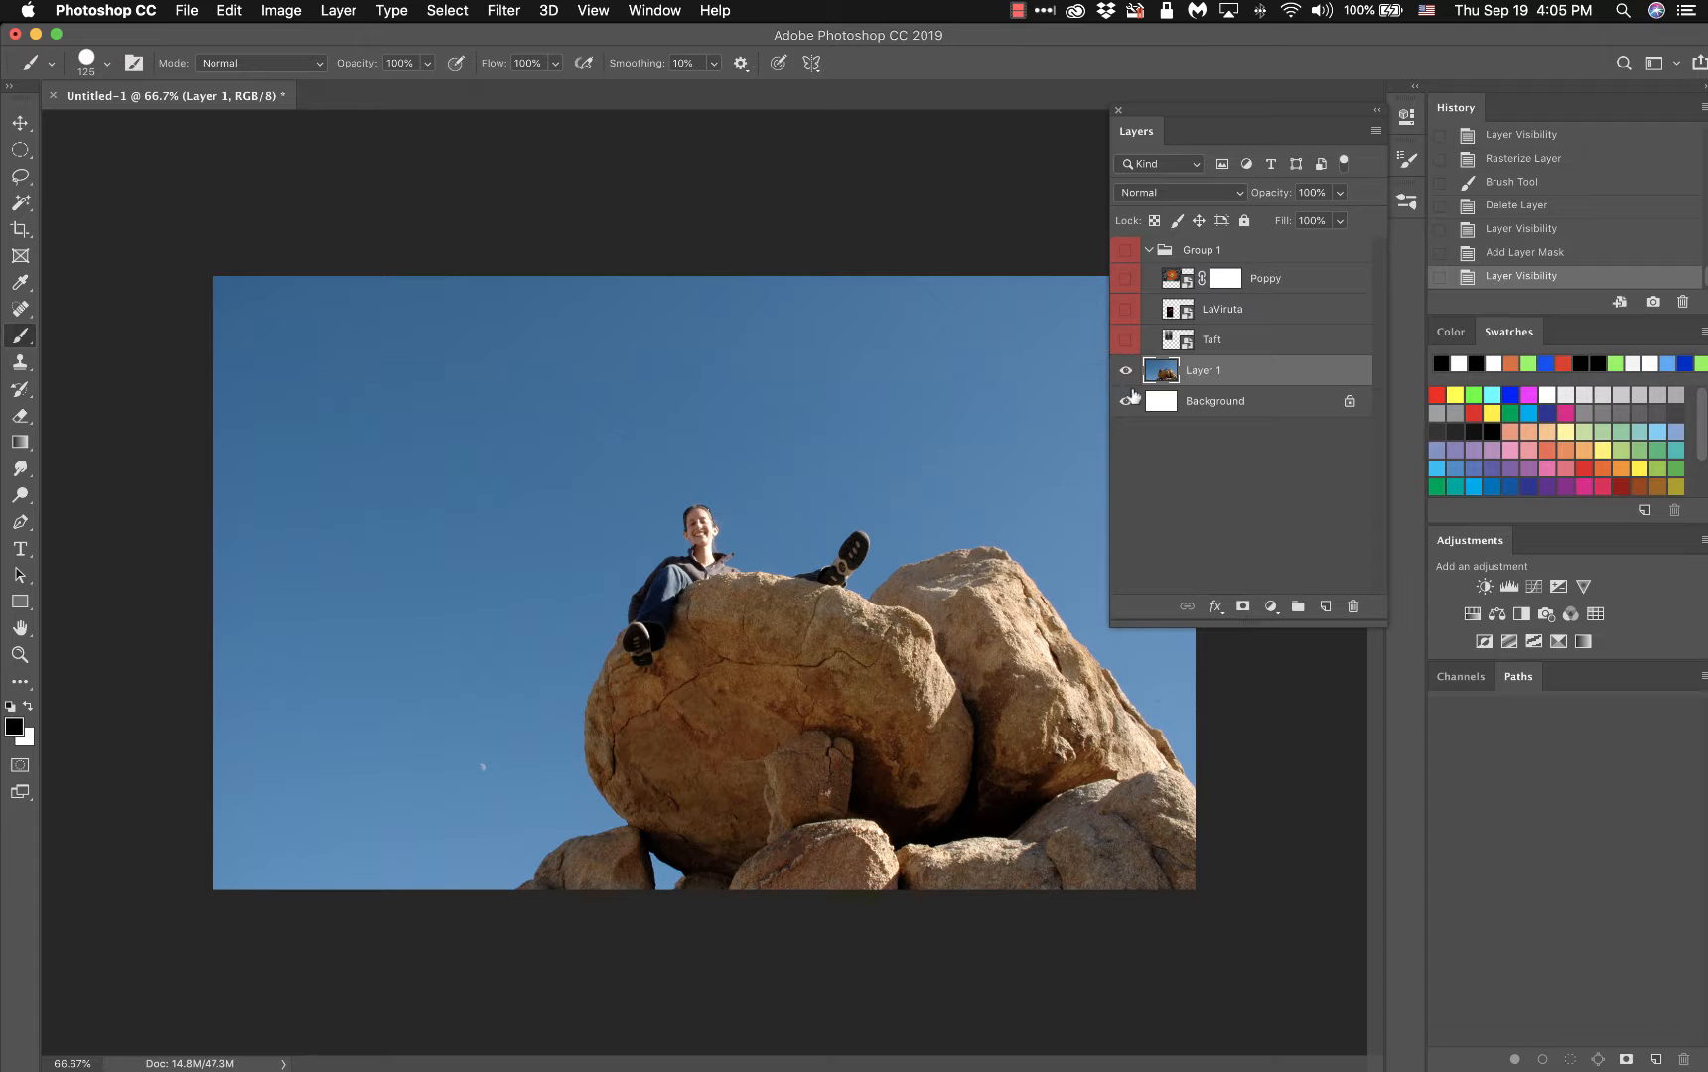
left_click(1128, 377)
left_click(1128, 378)
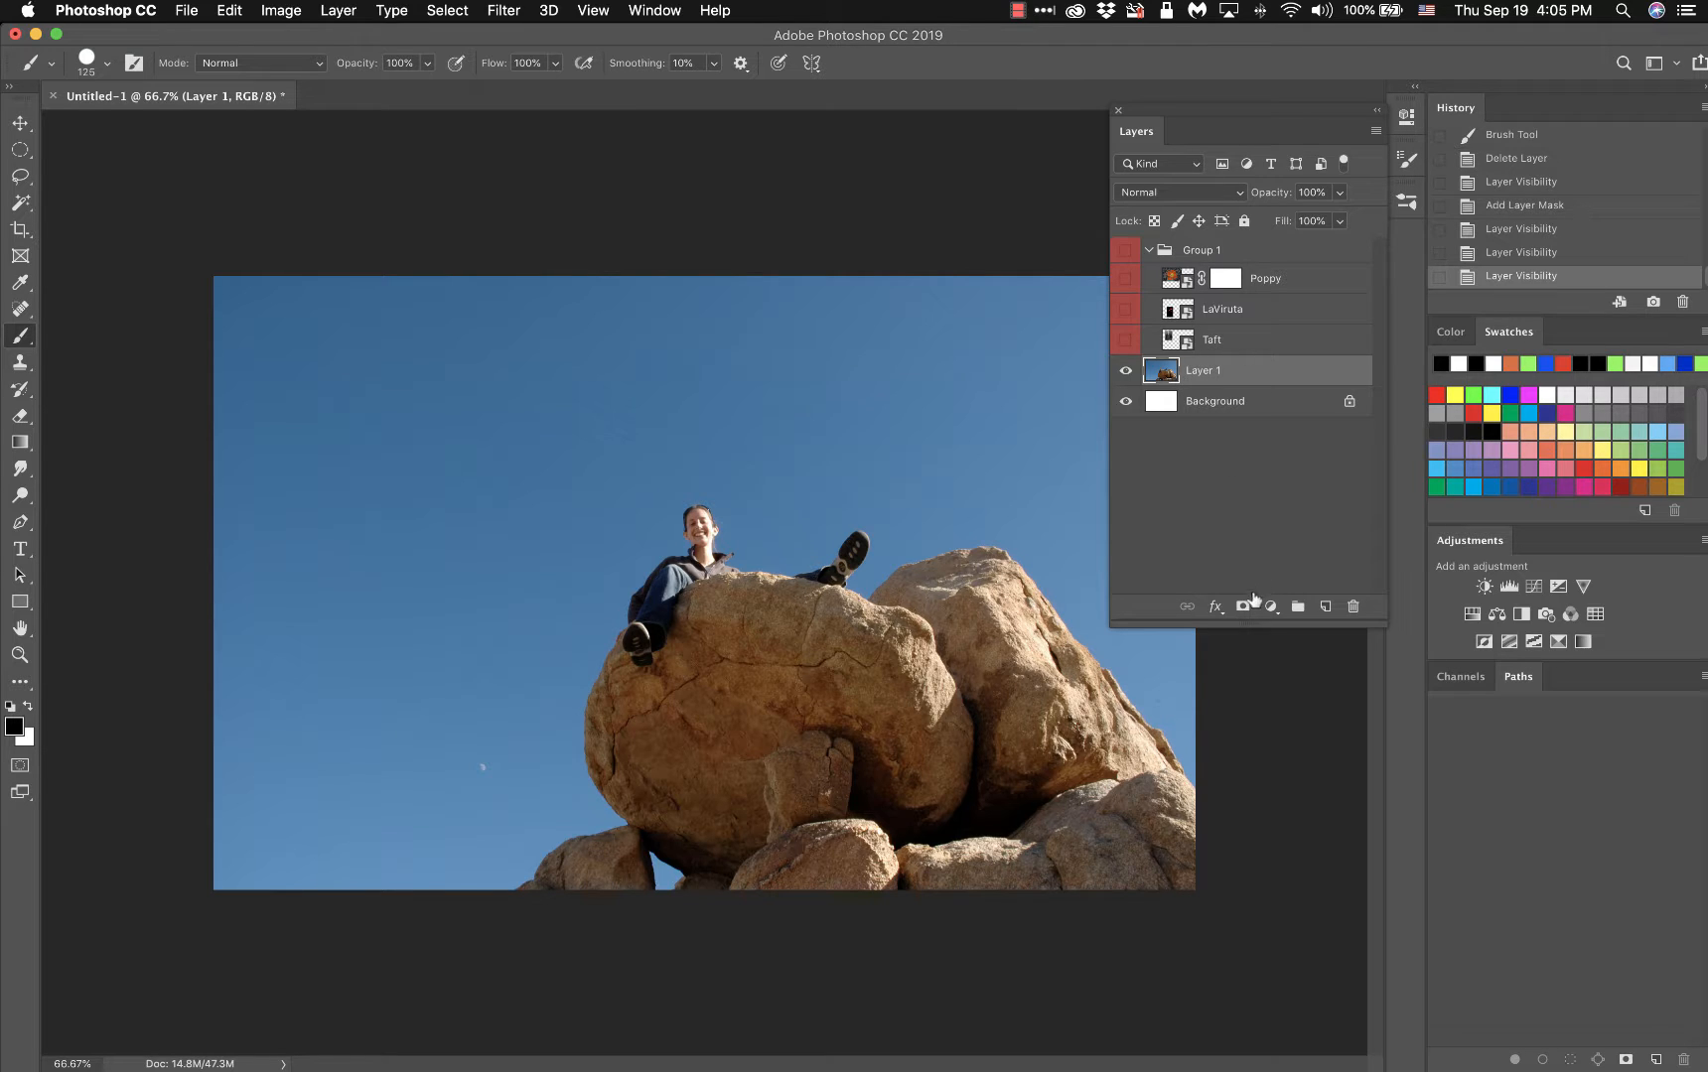
- Add a layer mask to Layer 1 and paint black on it over the upper-left part of the sky
left_click(1242, 606)
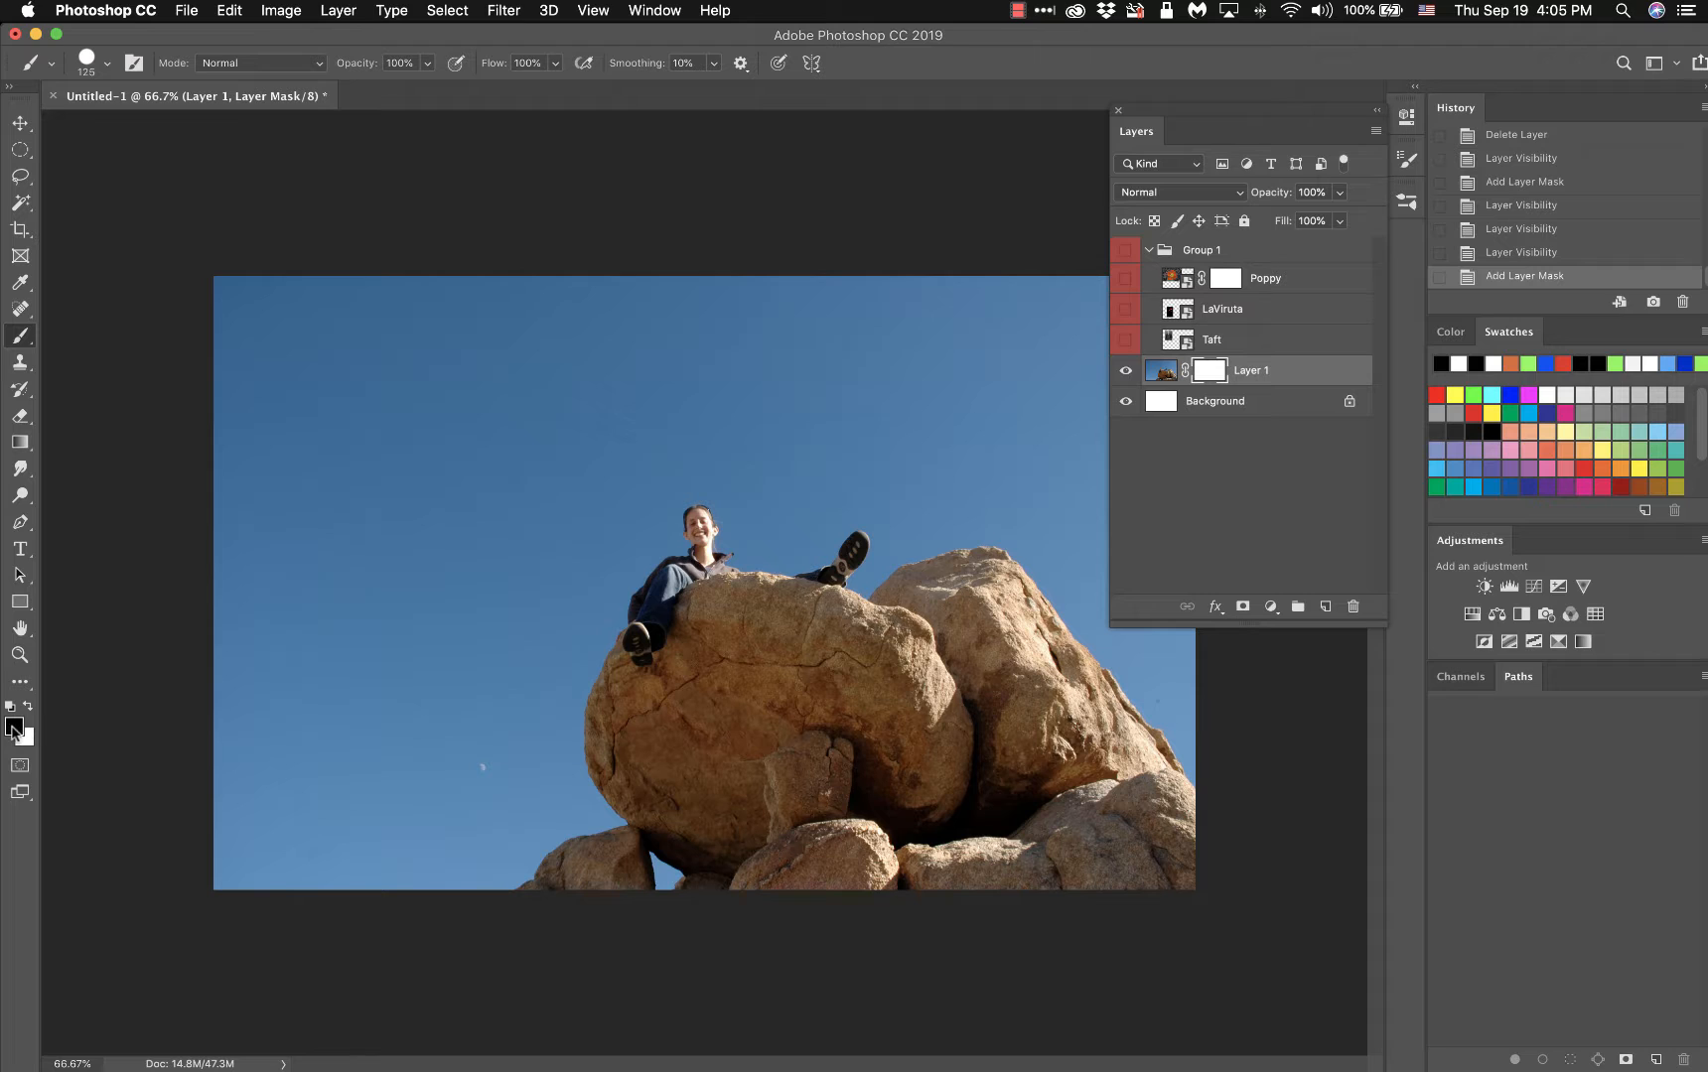
mouse_move(451, 383)
left_mouse_down()
mouse_move(319, 509)
mouse_move(449, 379)
mouse_move(279, 493)
mouse_move(371, 381)
mouse_move(400, 366)
mouse_move(375, 410)
mouse_move(408, 387)
mouse_move(404, 344)
mouse_move(275, 419)
mouse_move(384, 295)
mouse_move(209, 376)
mouse_move(291, 282)
mouse_move(263, 280)
mouse_move(199, 298)
left_mouse_up()
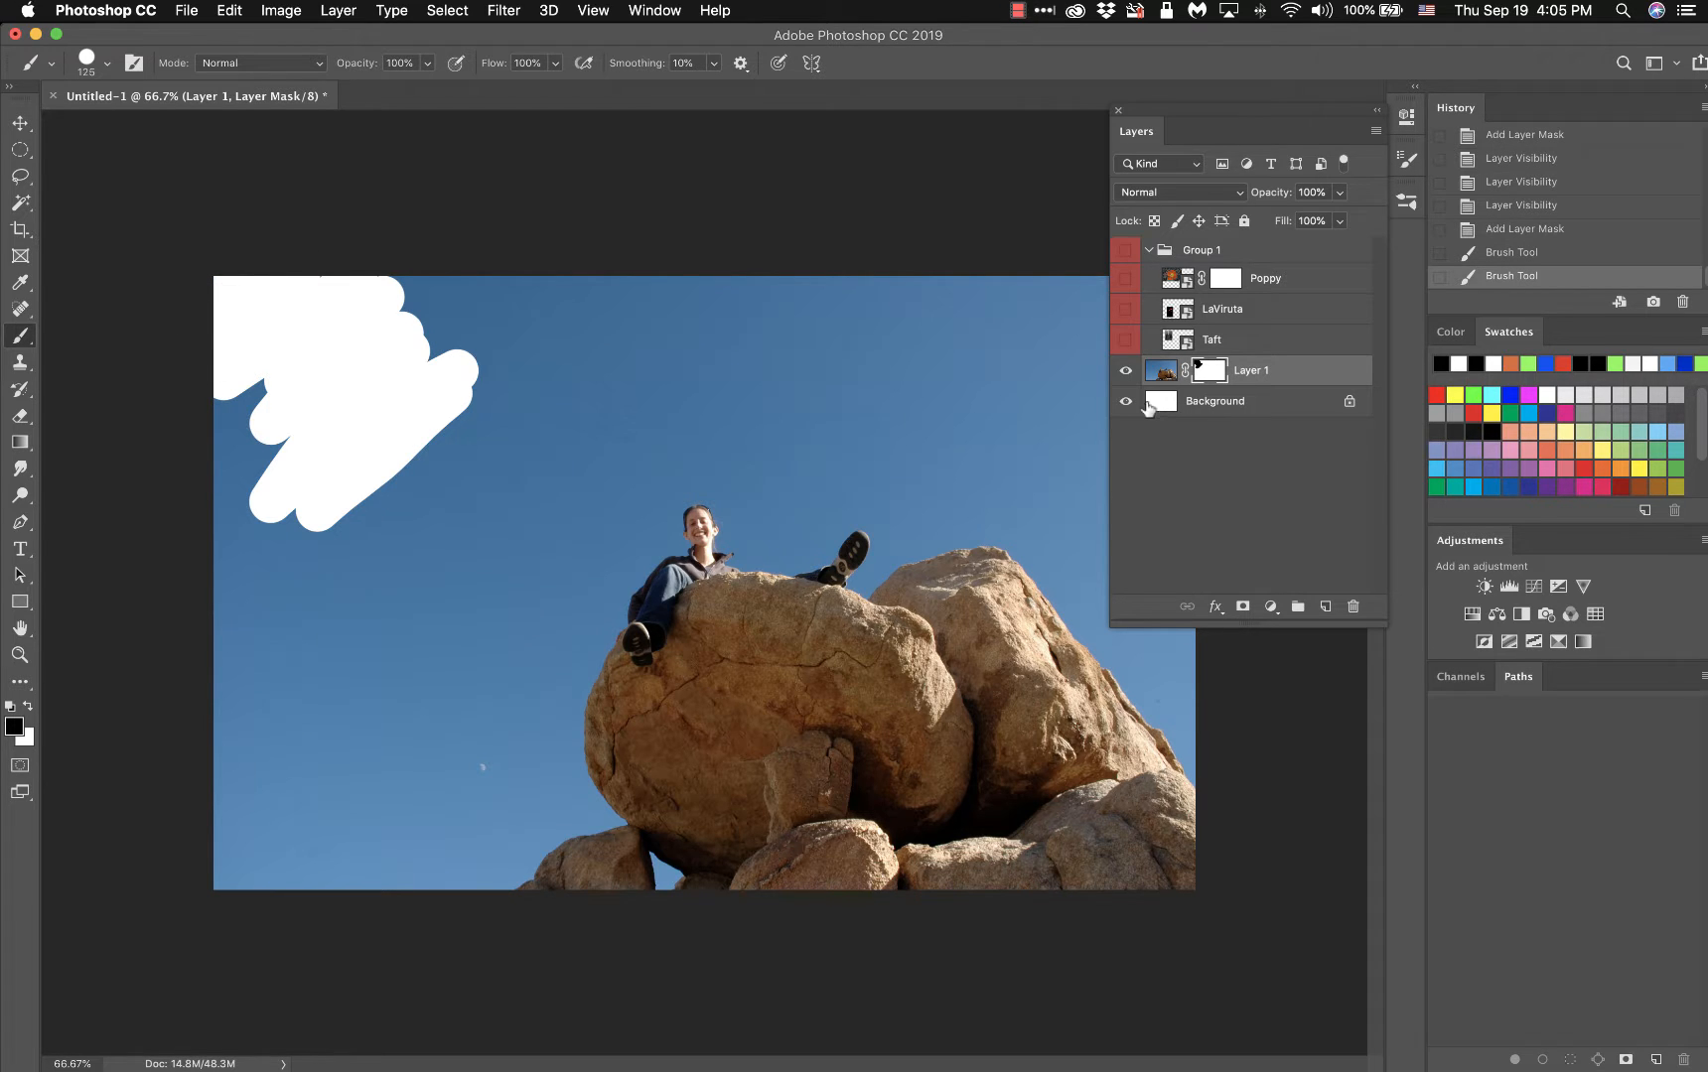
- Select the Background layer, choose the bright green swatch as the foreground color, and hide Layer 1
left_click(1224, 407)
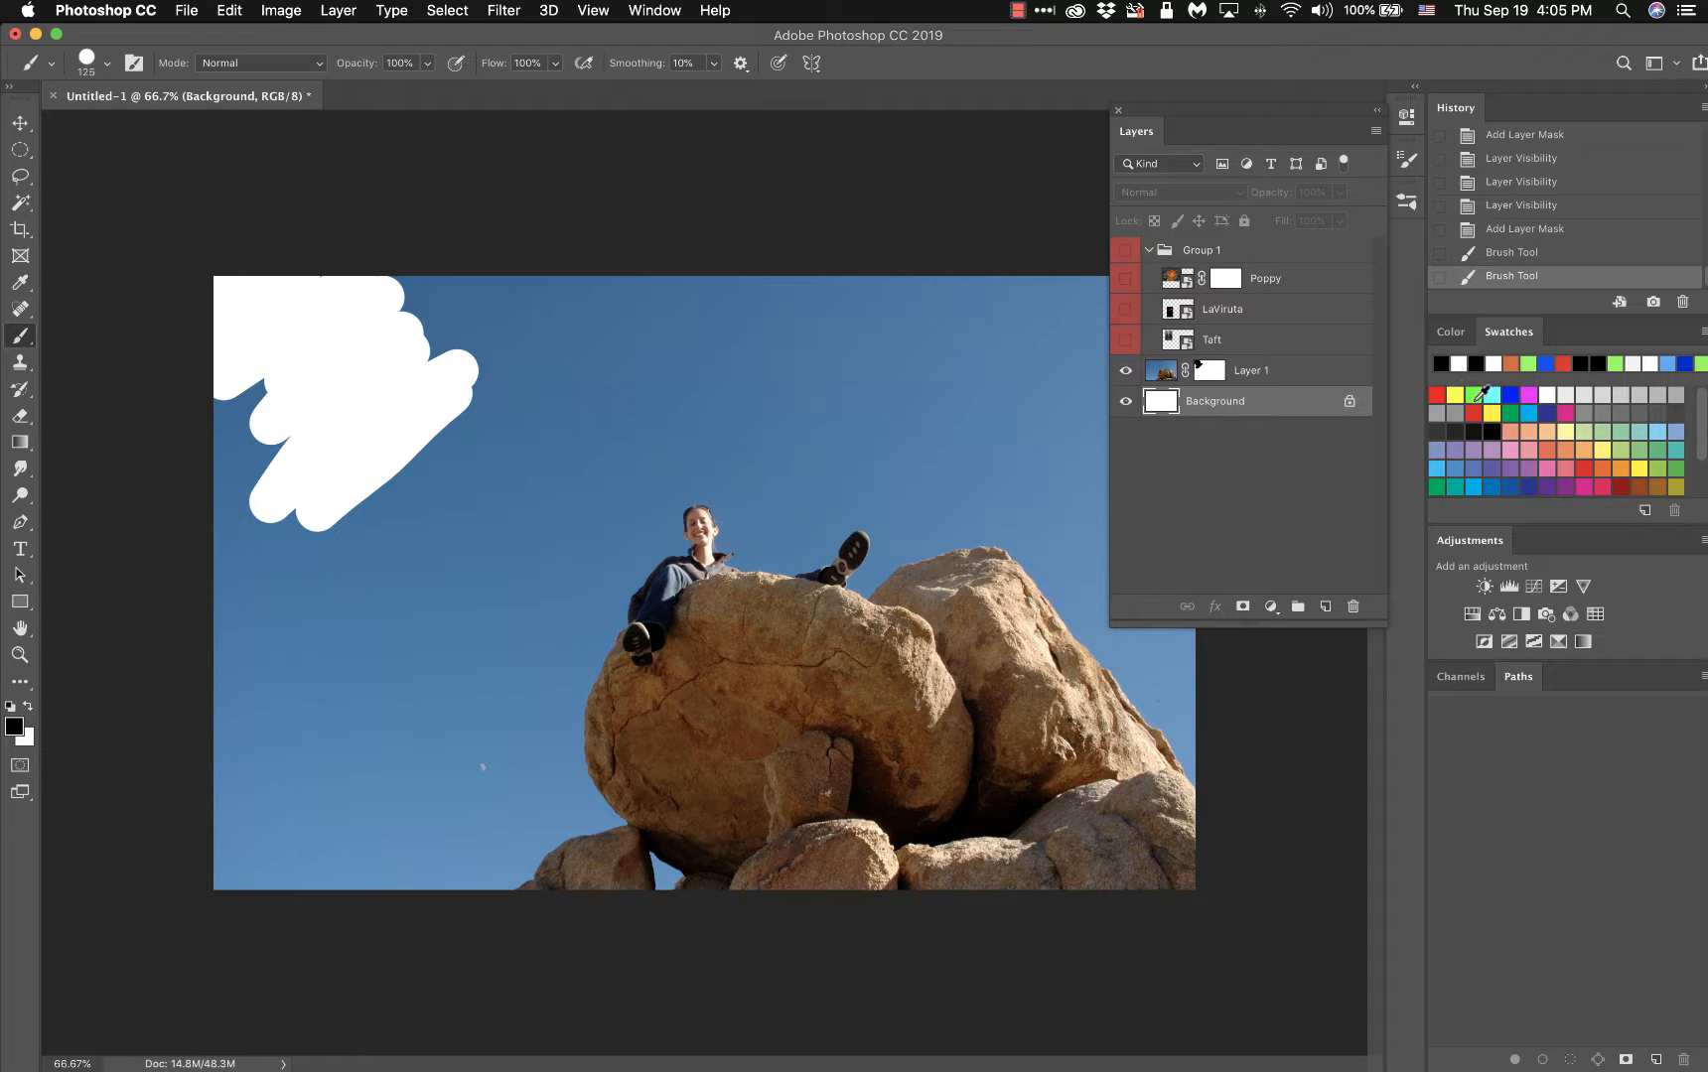
left_click(1475, 395)
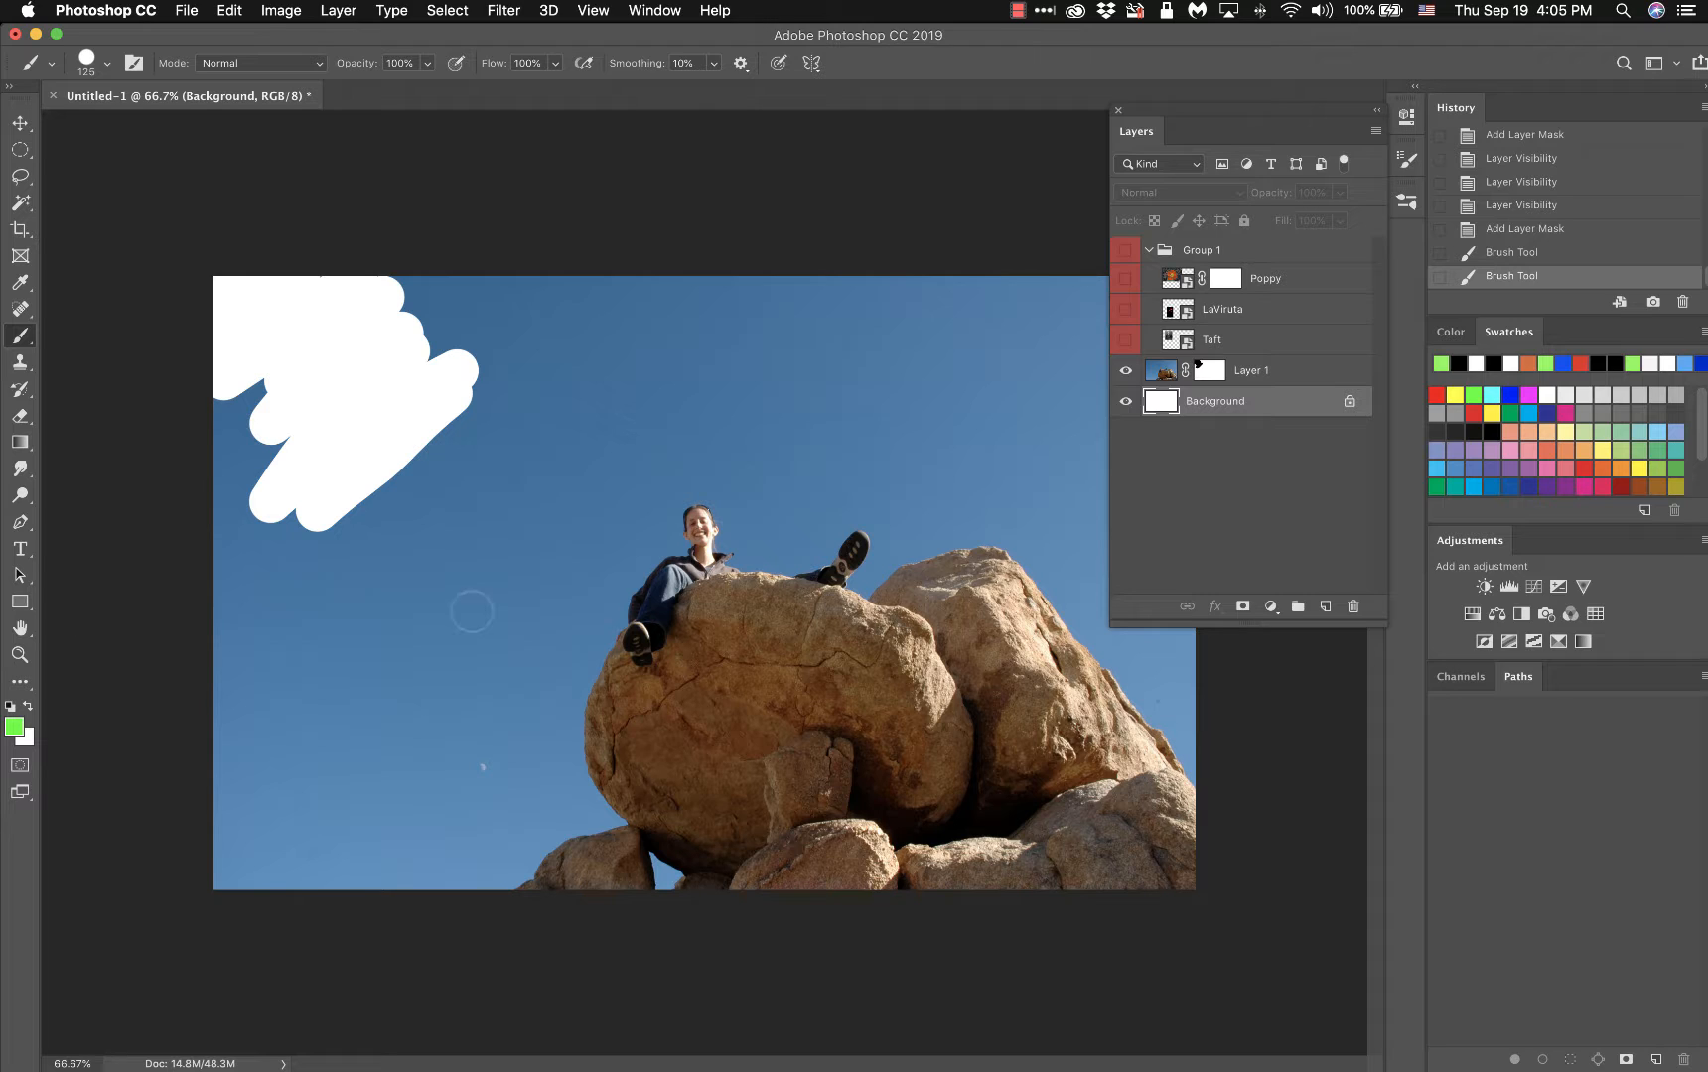
left_click(1125, 370)
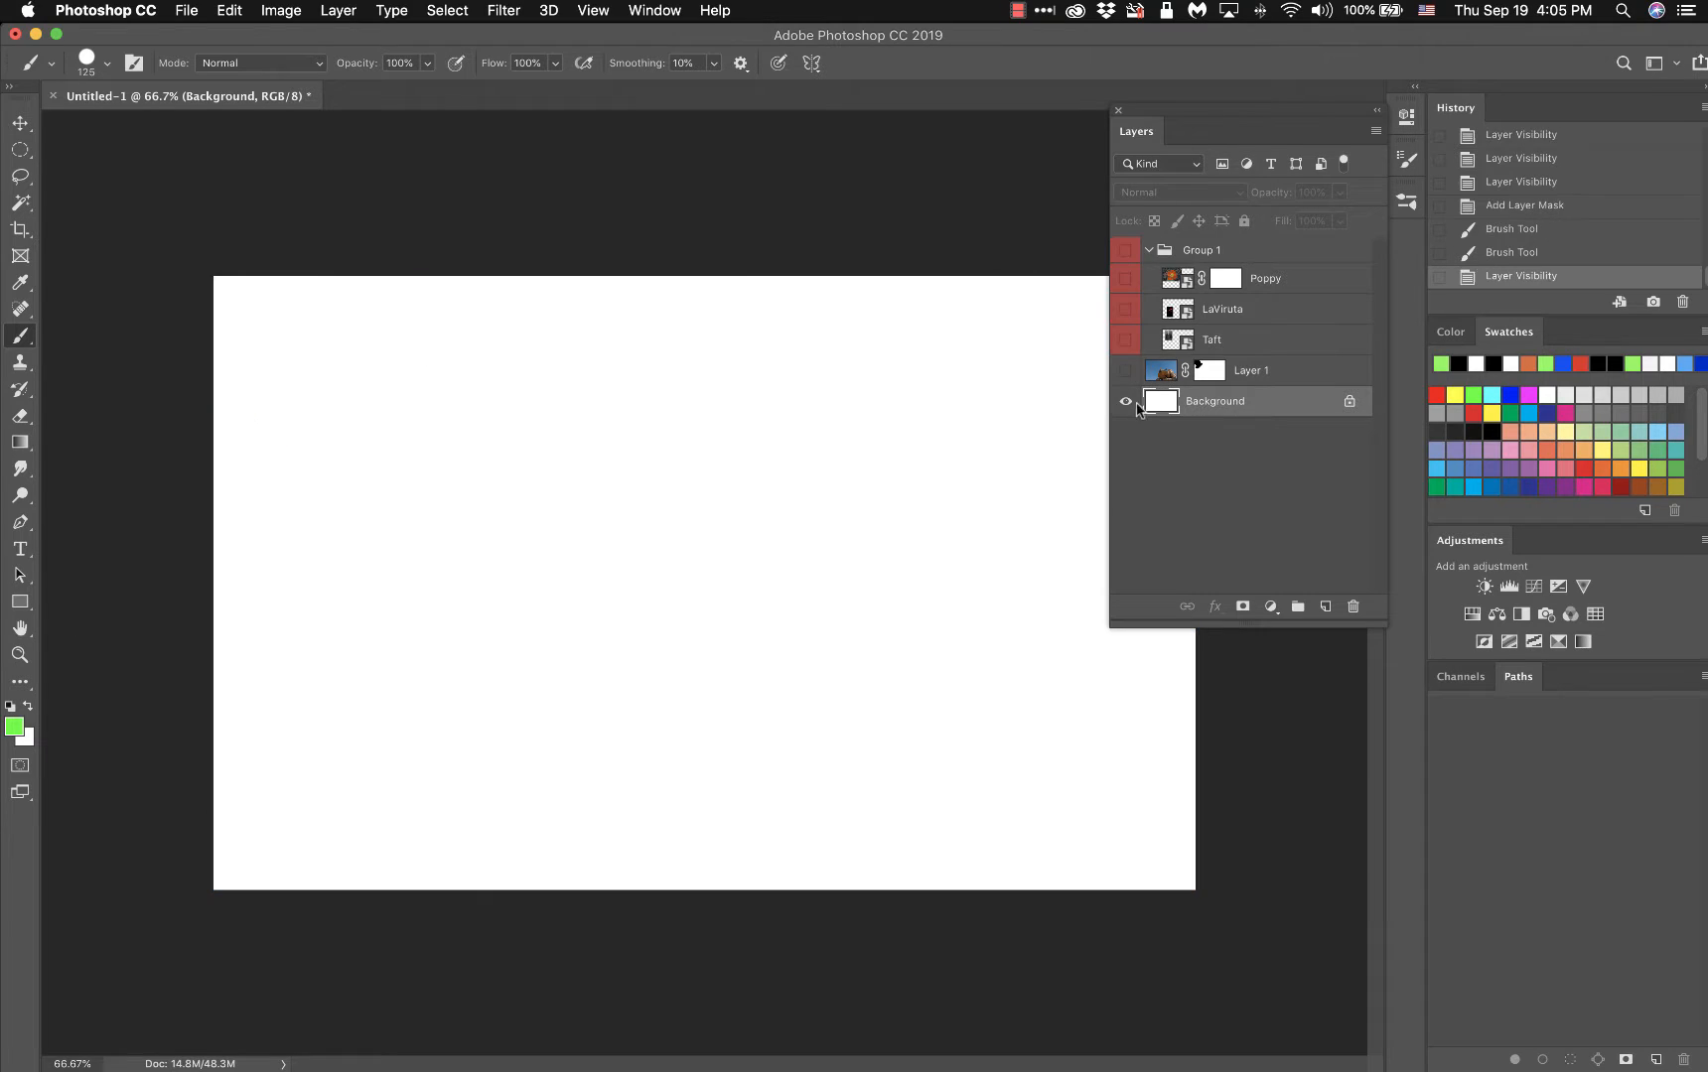
- Try green brush strokes and a white fill on the Background layer, undoing each of them
right_click(521, 421)
left_click(470, 411)
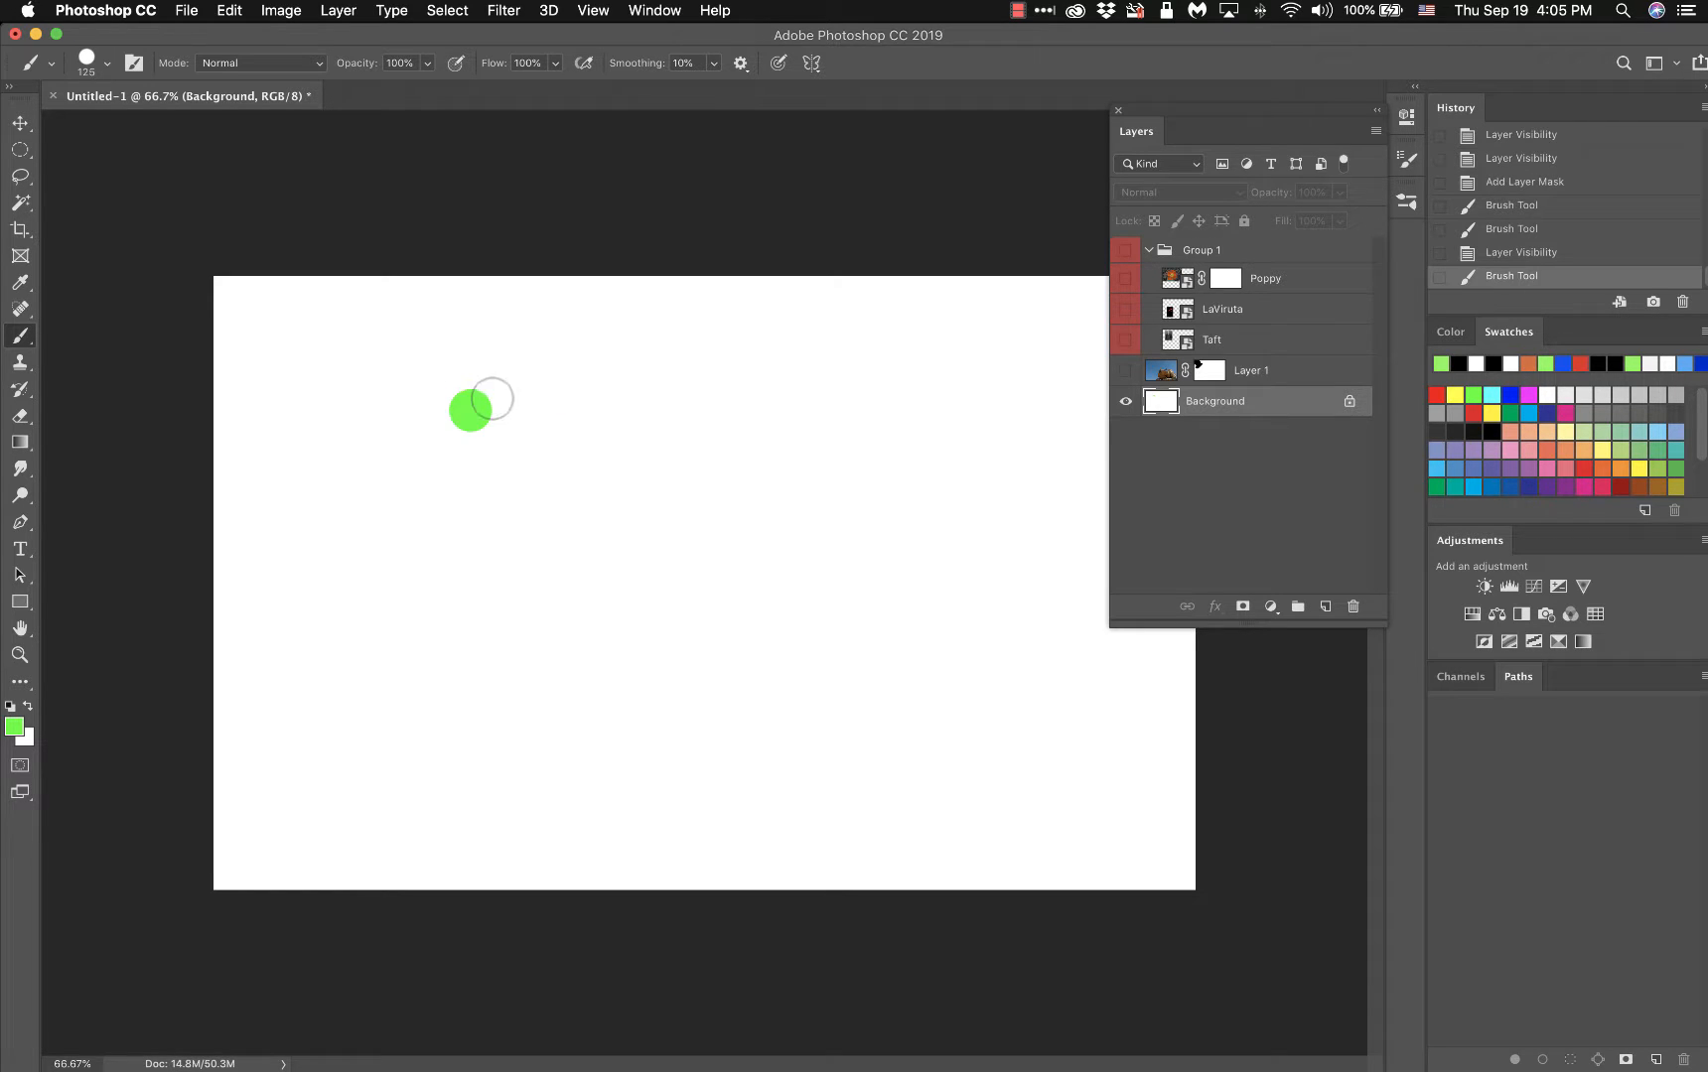
mouse_move(487, 390)
left_mouse_down()
mouse_move(402, 445)
mouse_move(467, 429)
left_mouse_up()
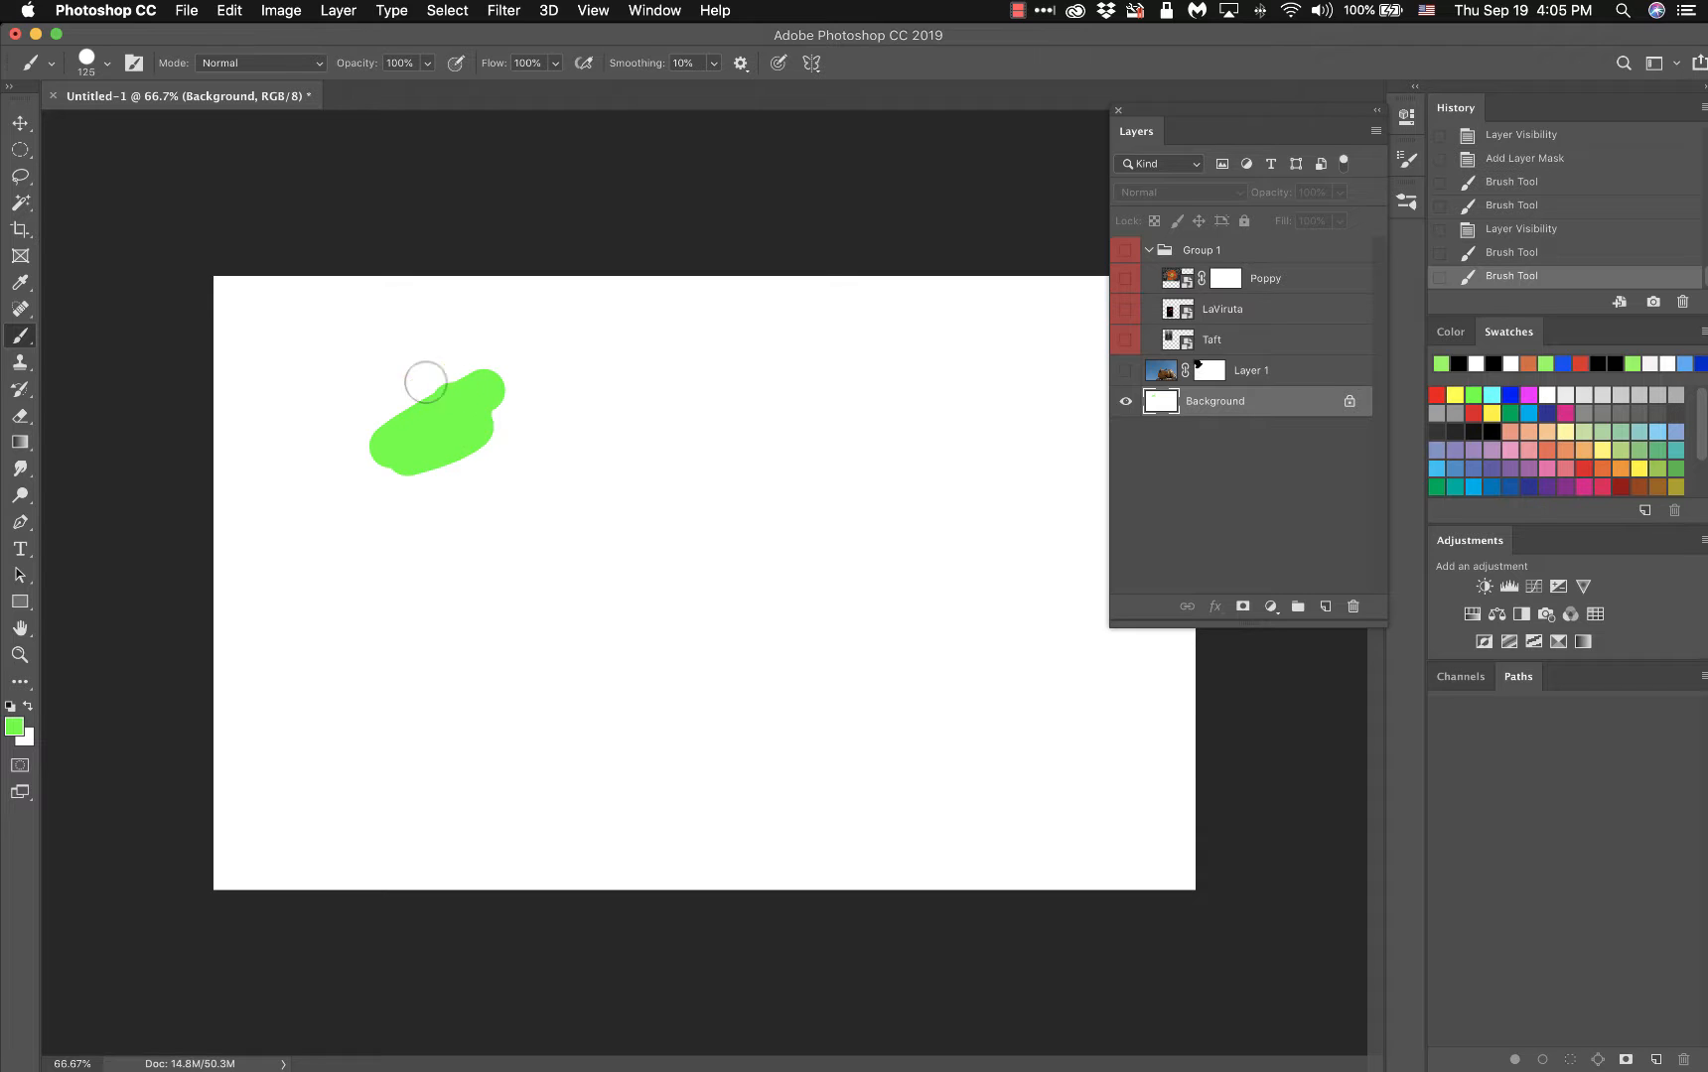
key("super+z")
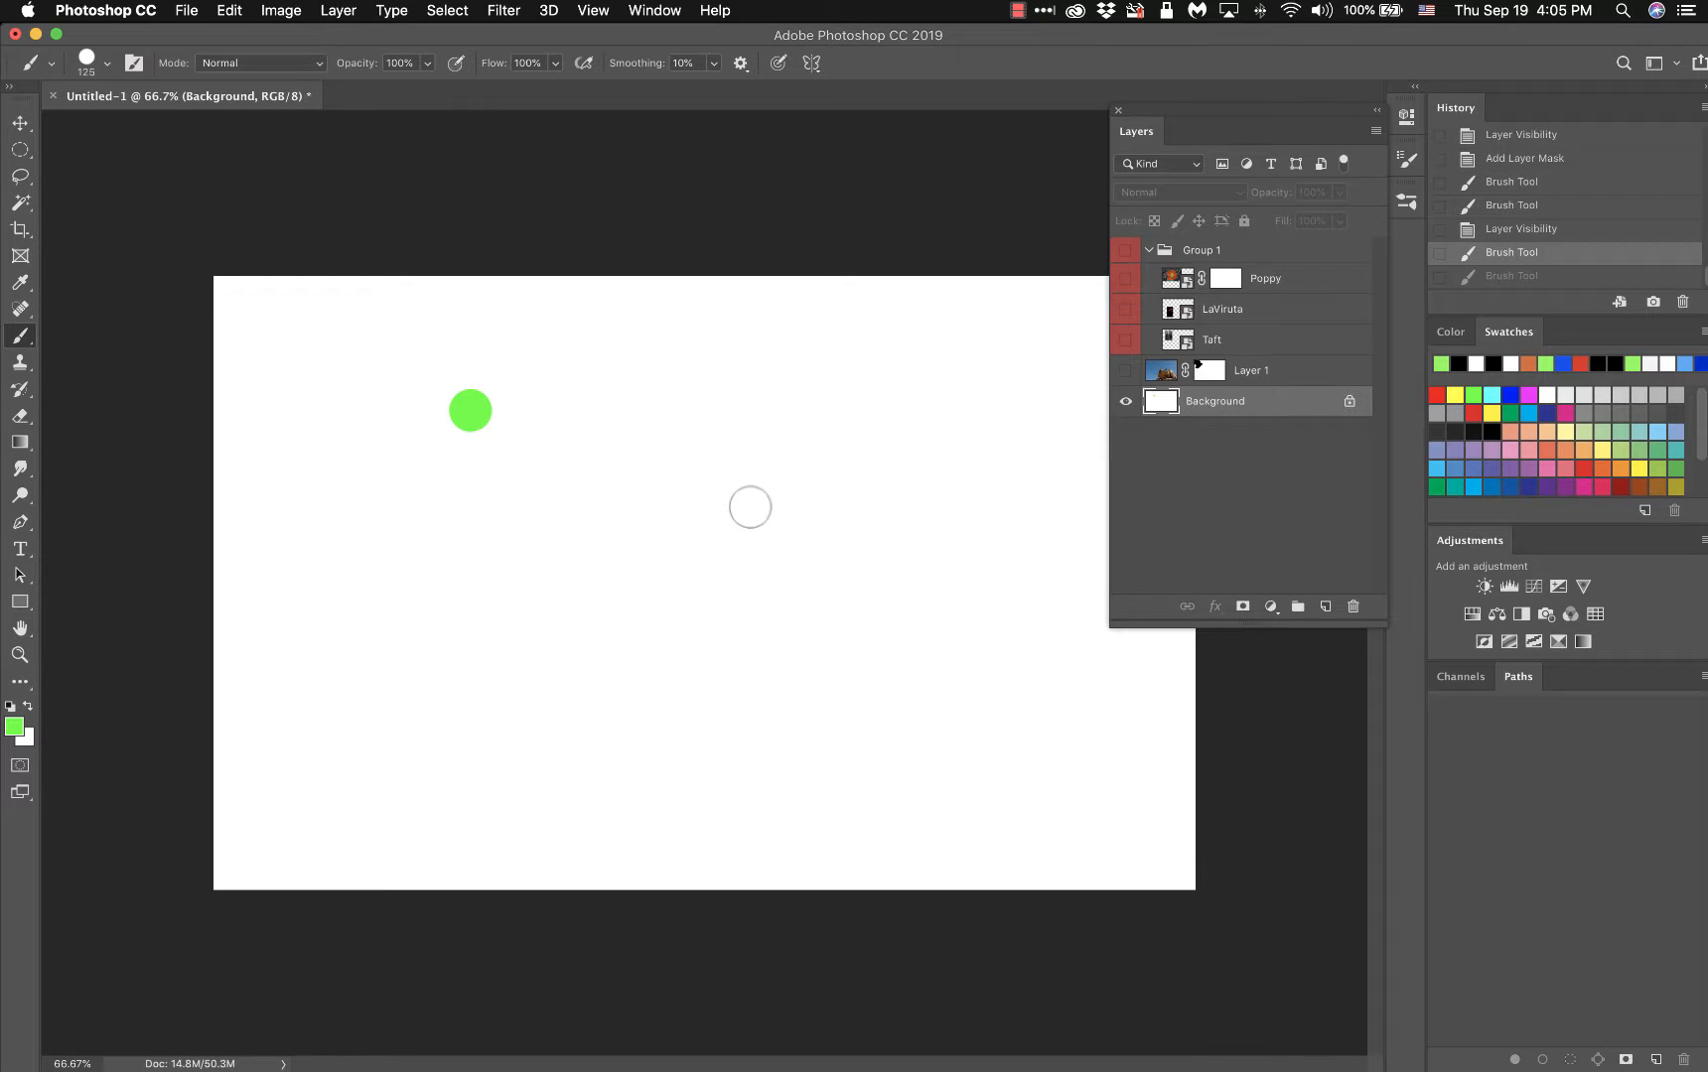
key("super+z")
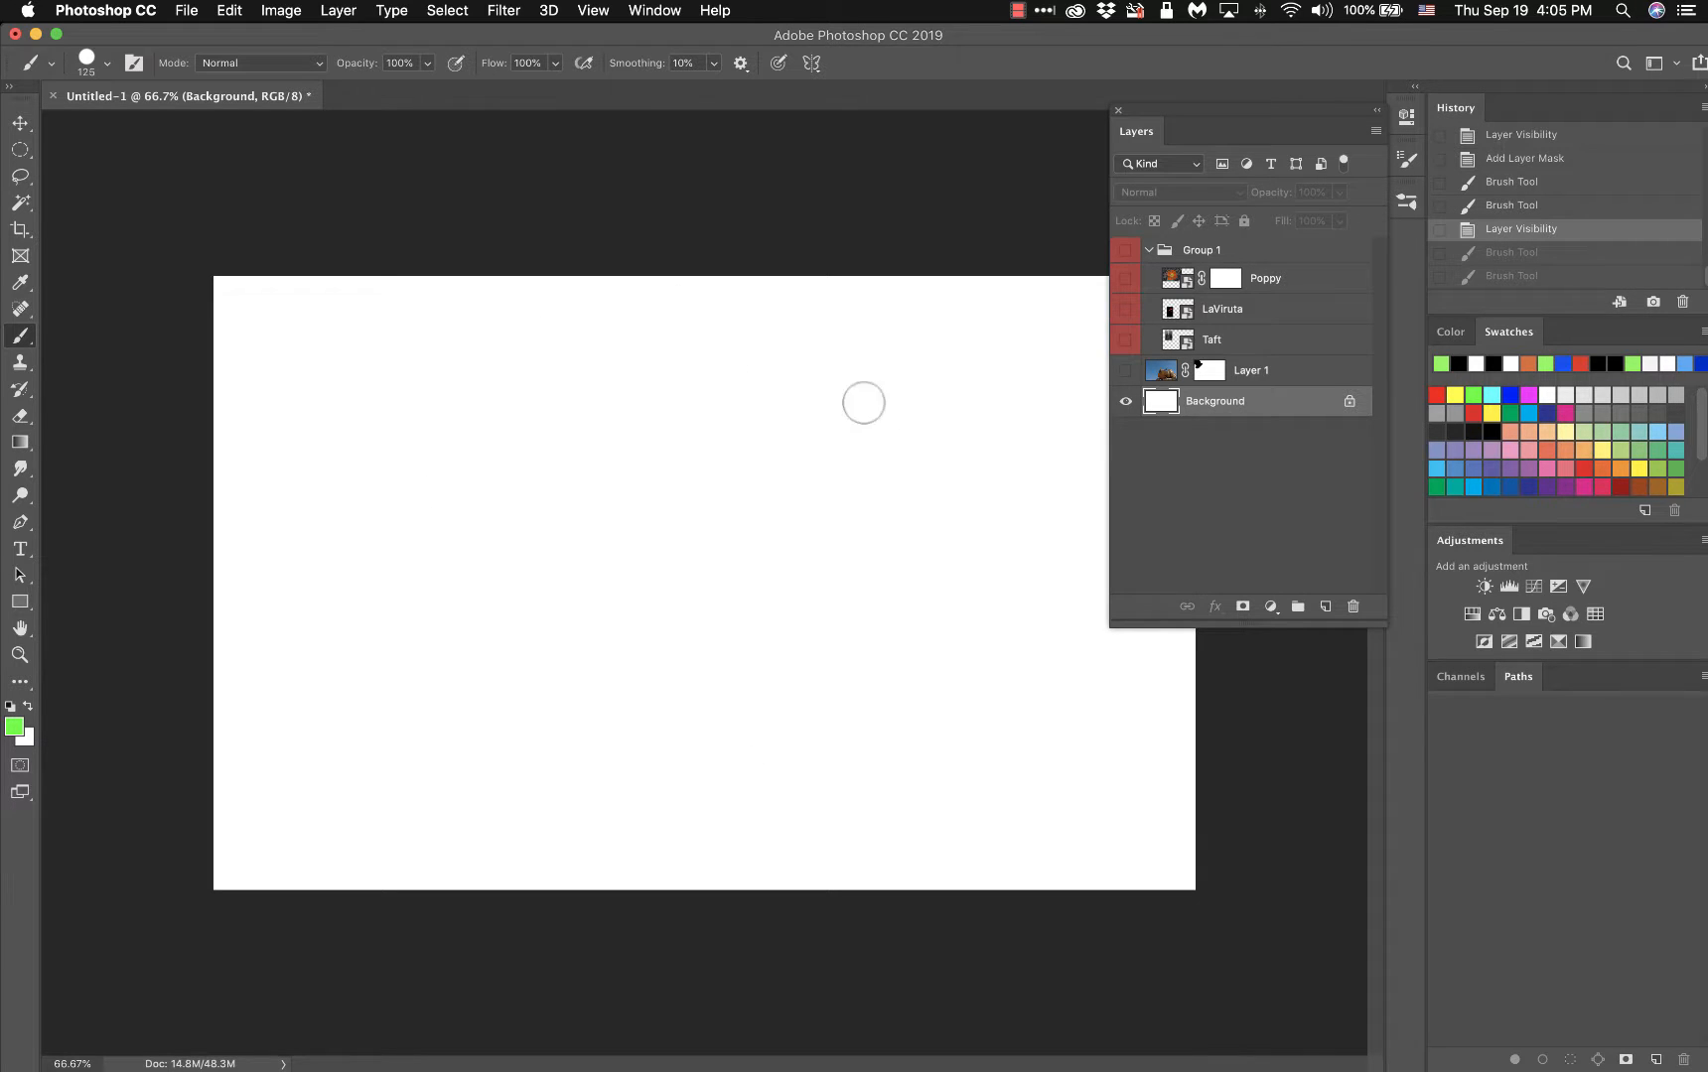
key("super+BackSpace")
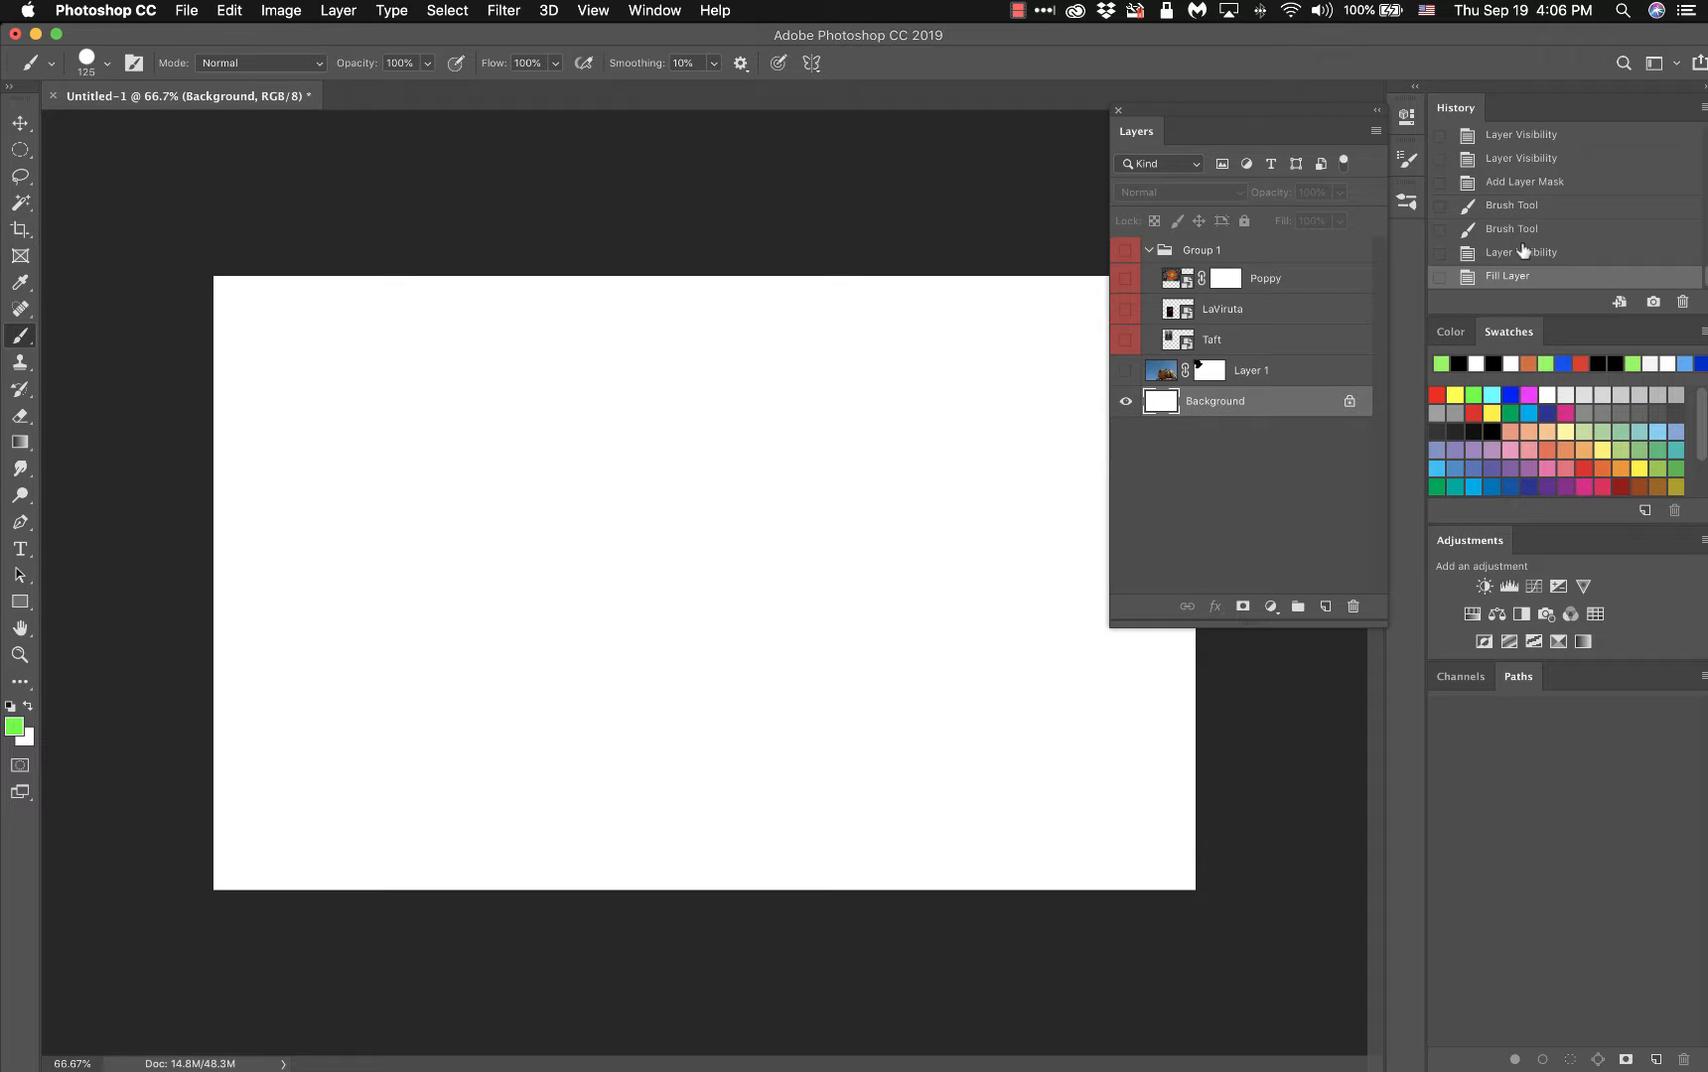
left_click(1513, 258)
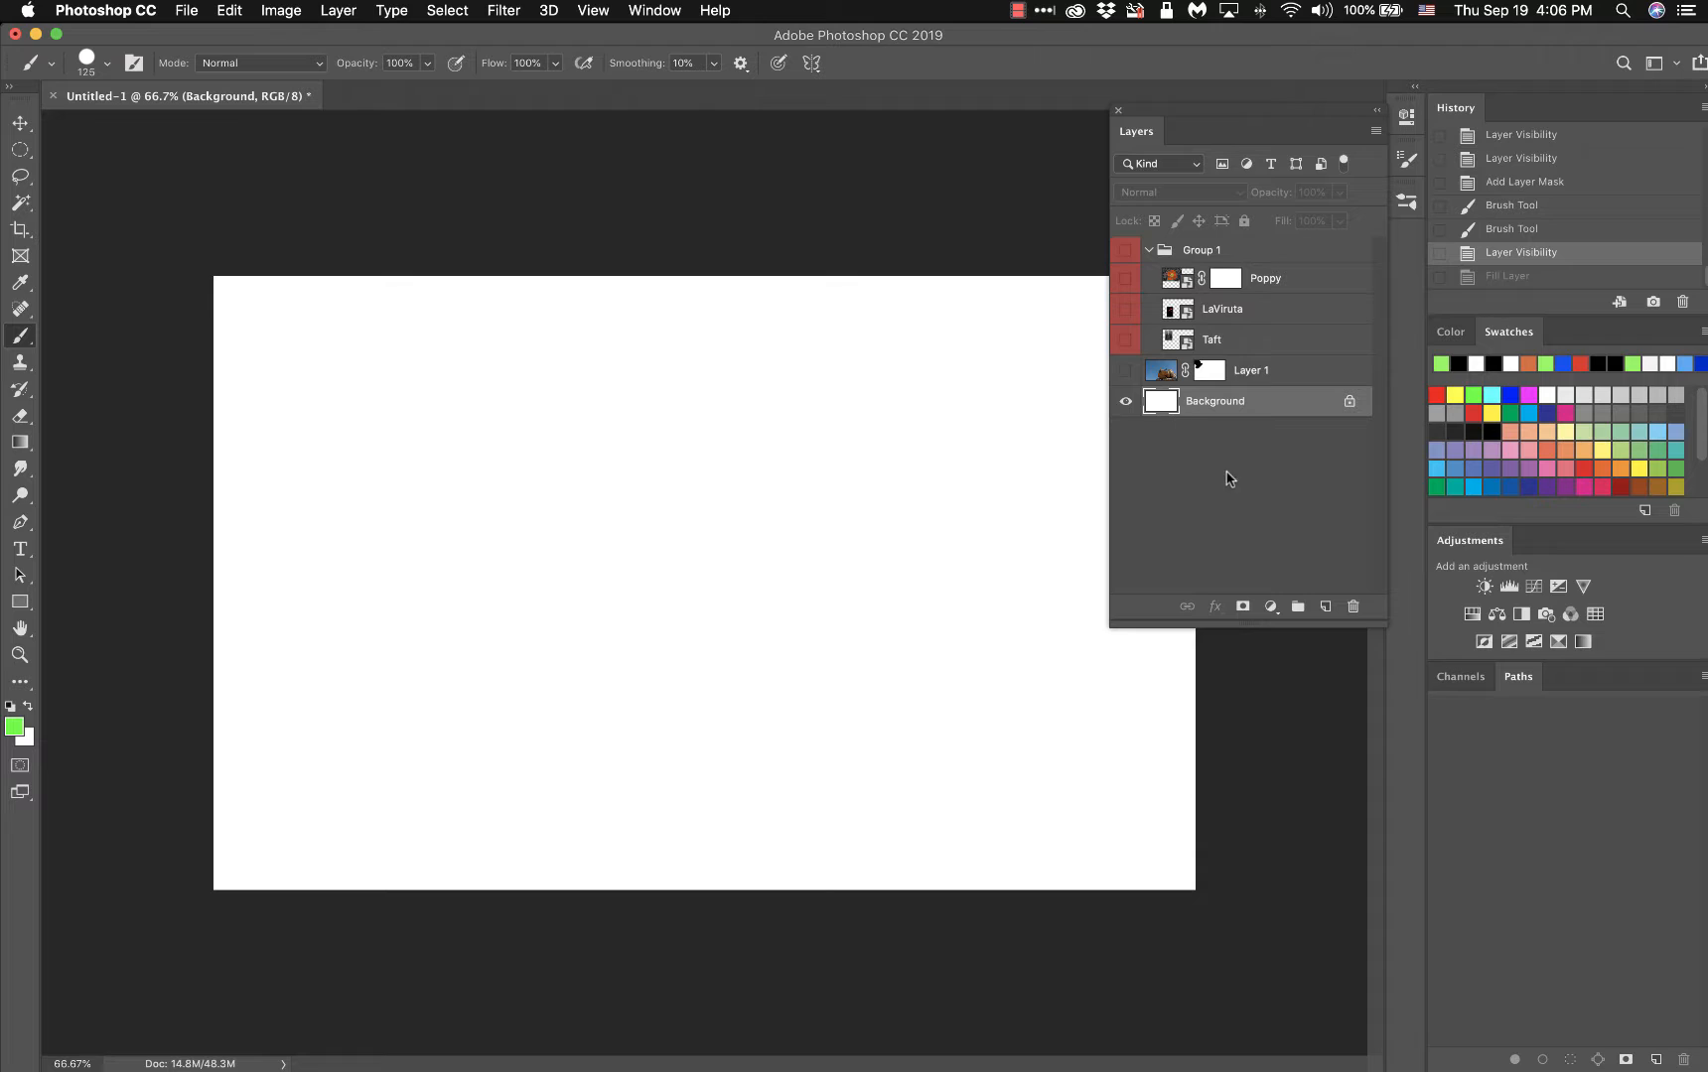
- Add a new layer above the Background, fill it with white and with green, and delete it
left_click(1326, 606)
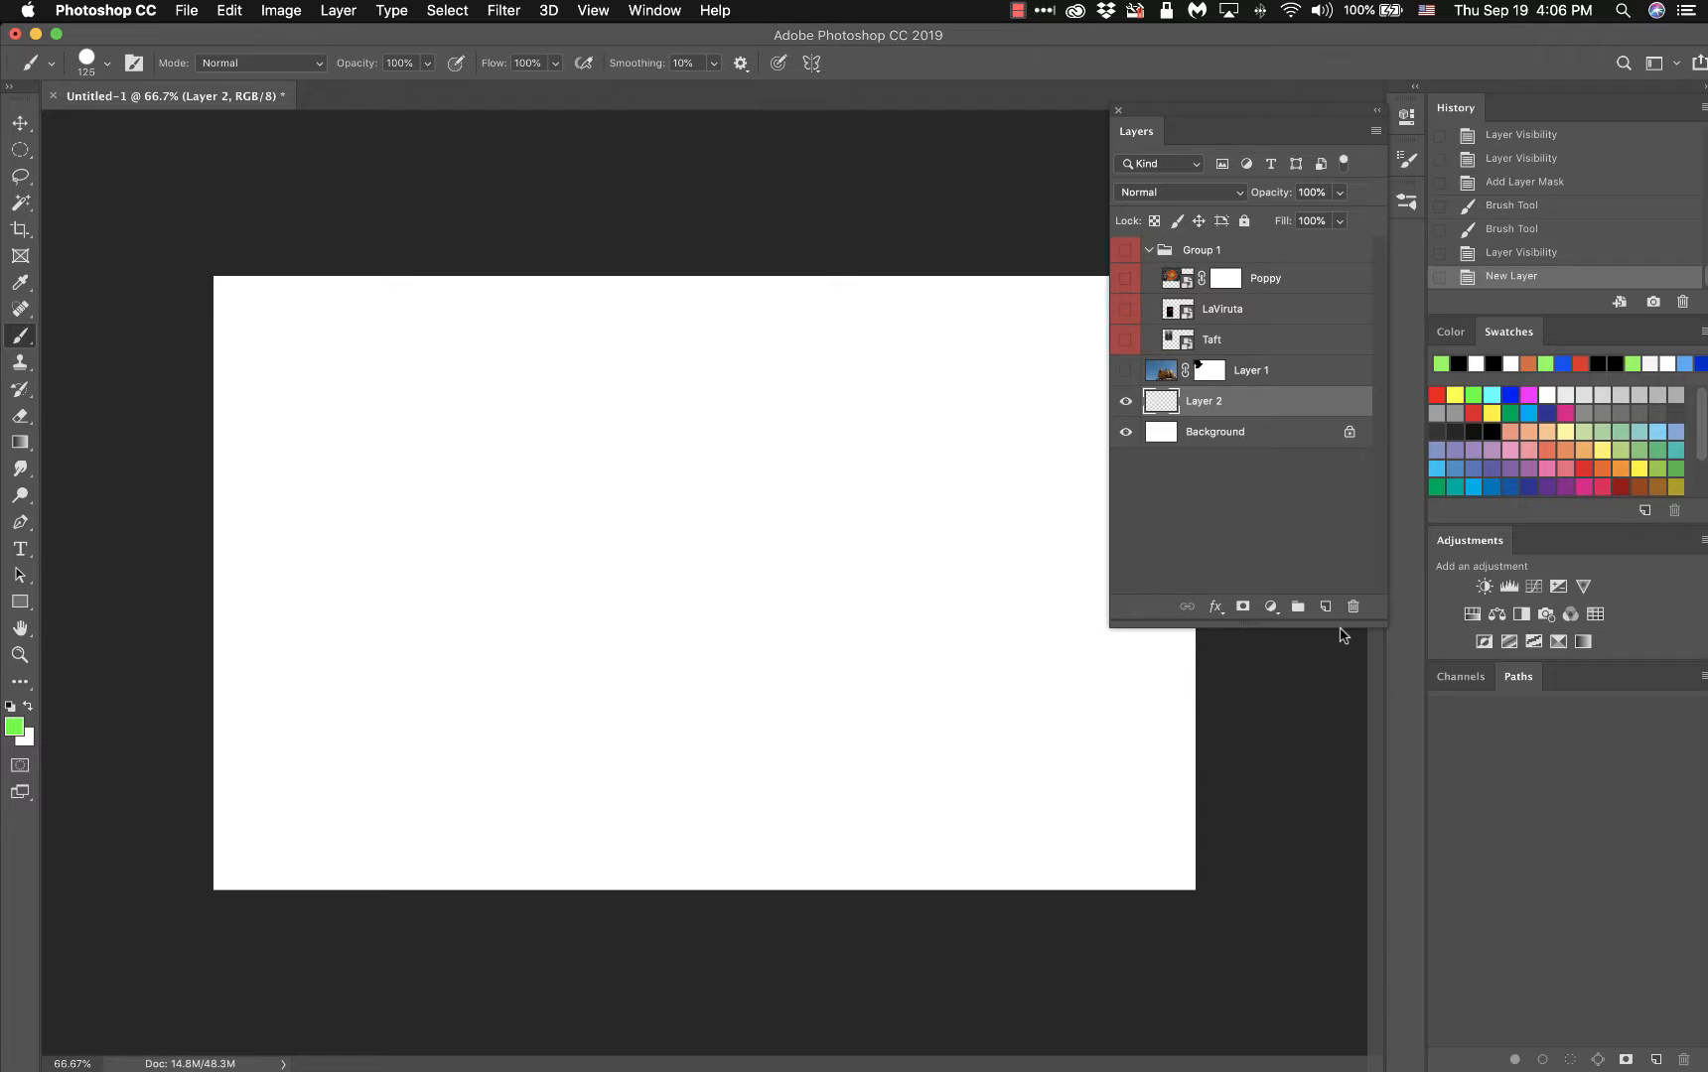
key("super+BackSpace")
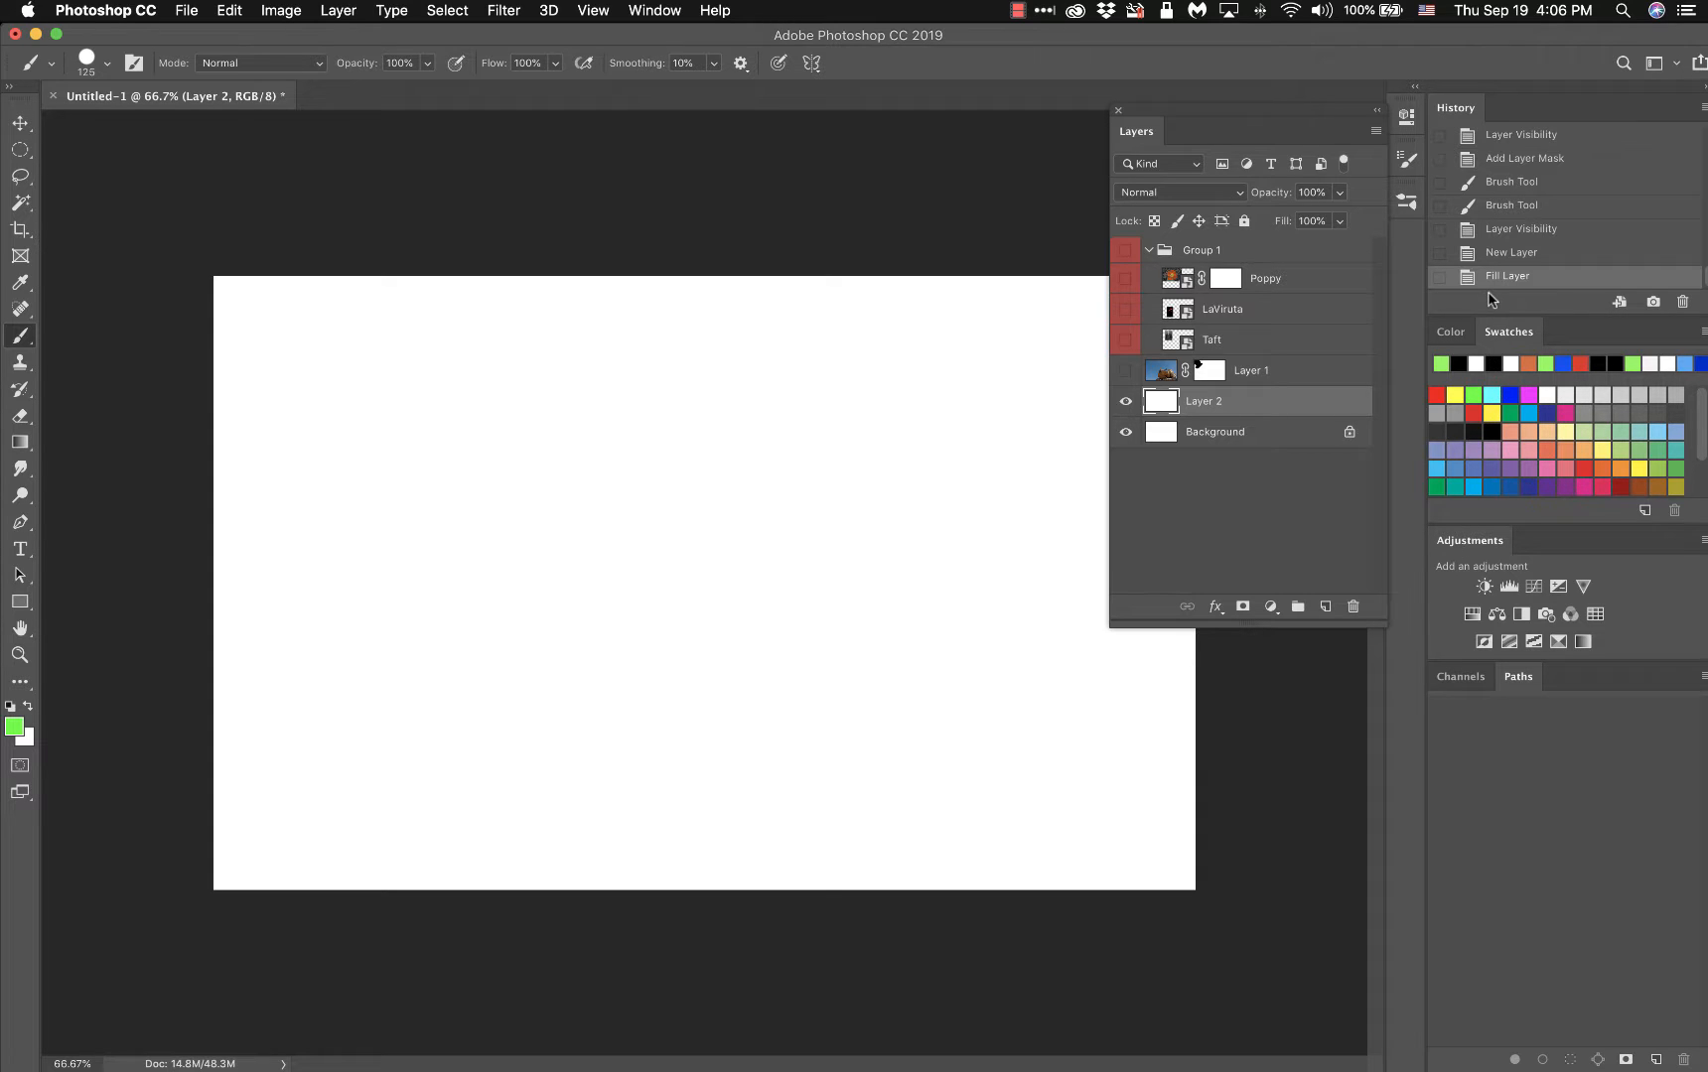
key("alt+BackSpace")
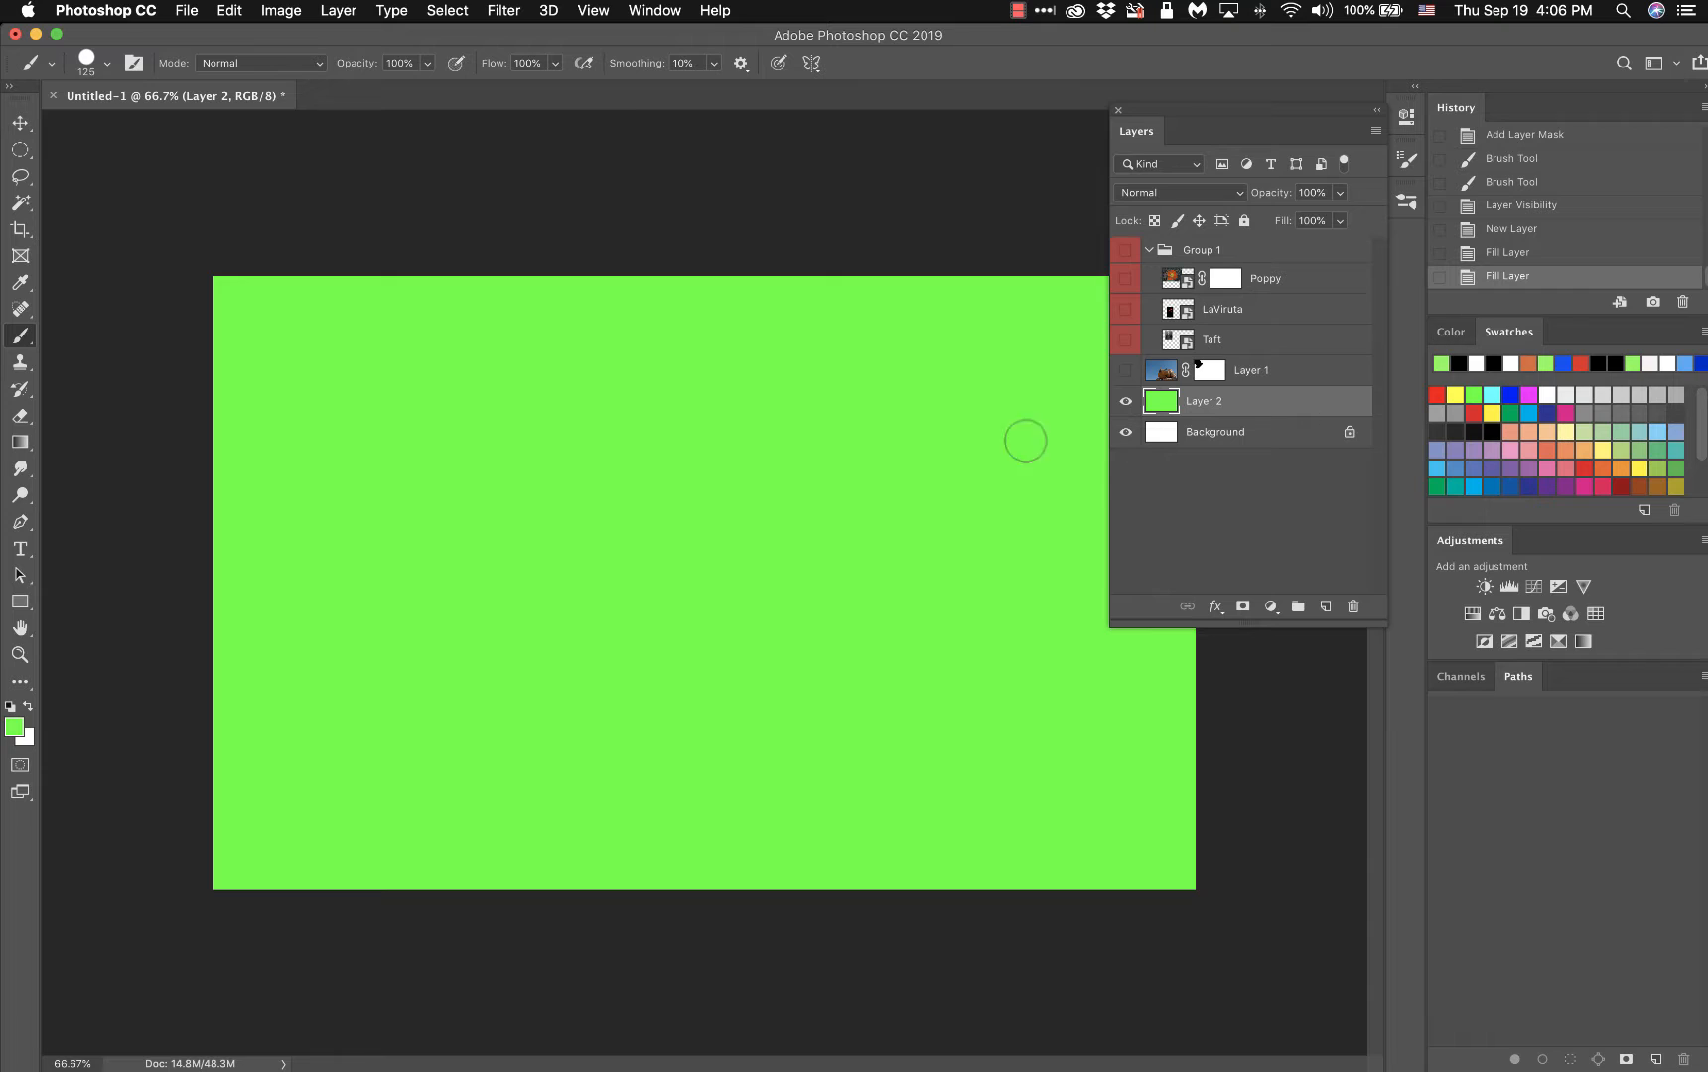
left_click_drag(1155, 401, 1353, 609)
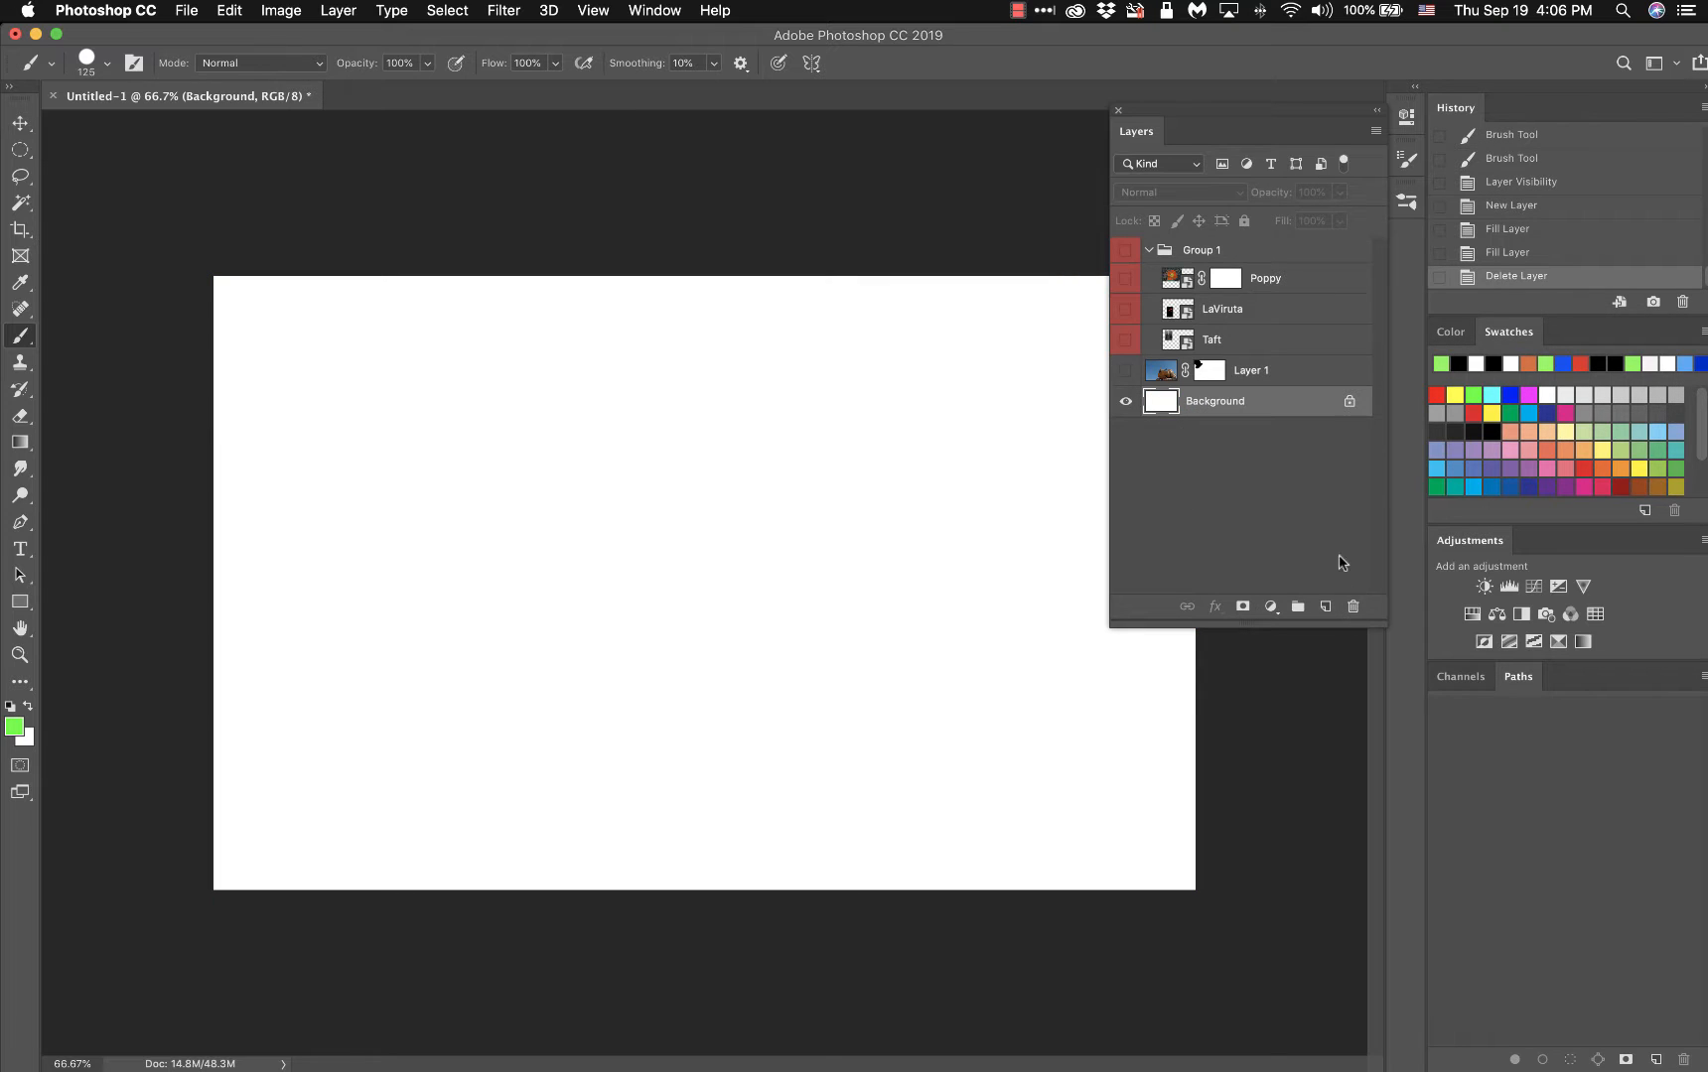
- Fill the Background layer with the green foreground color, testing the white background fill as well, and show Layer 1
key("alt+BackSpace")
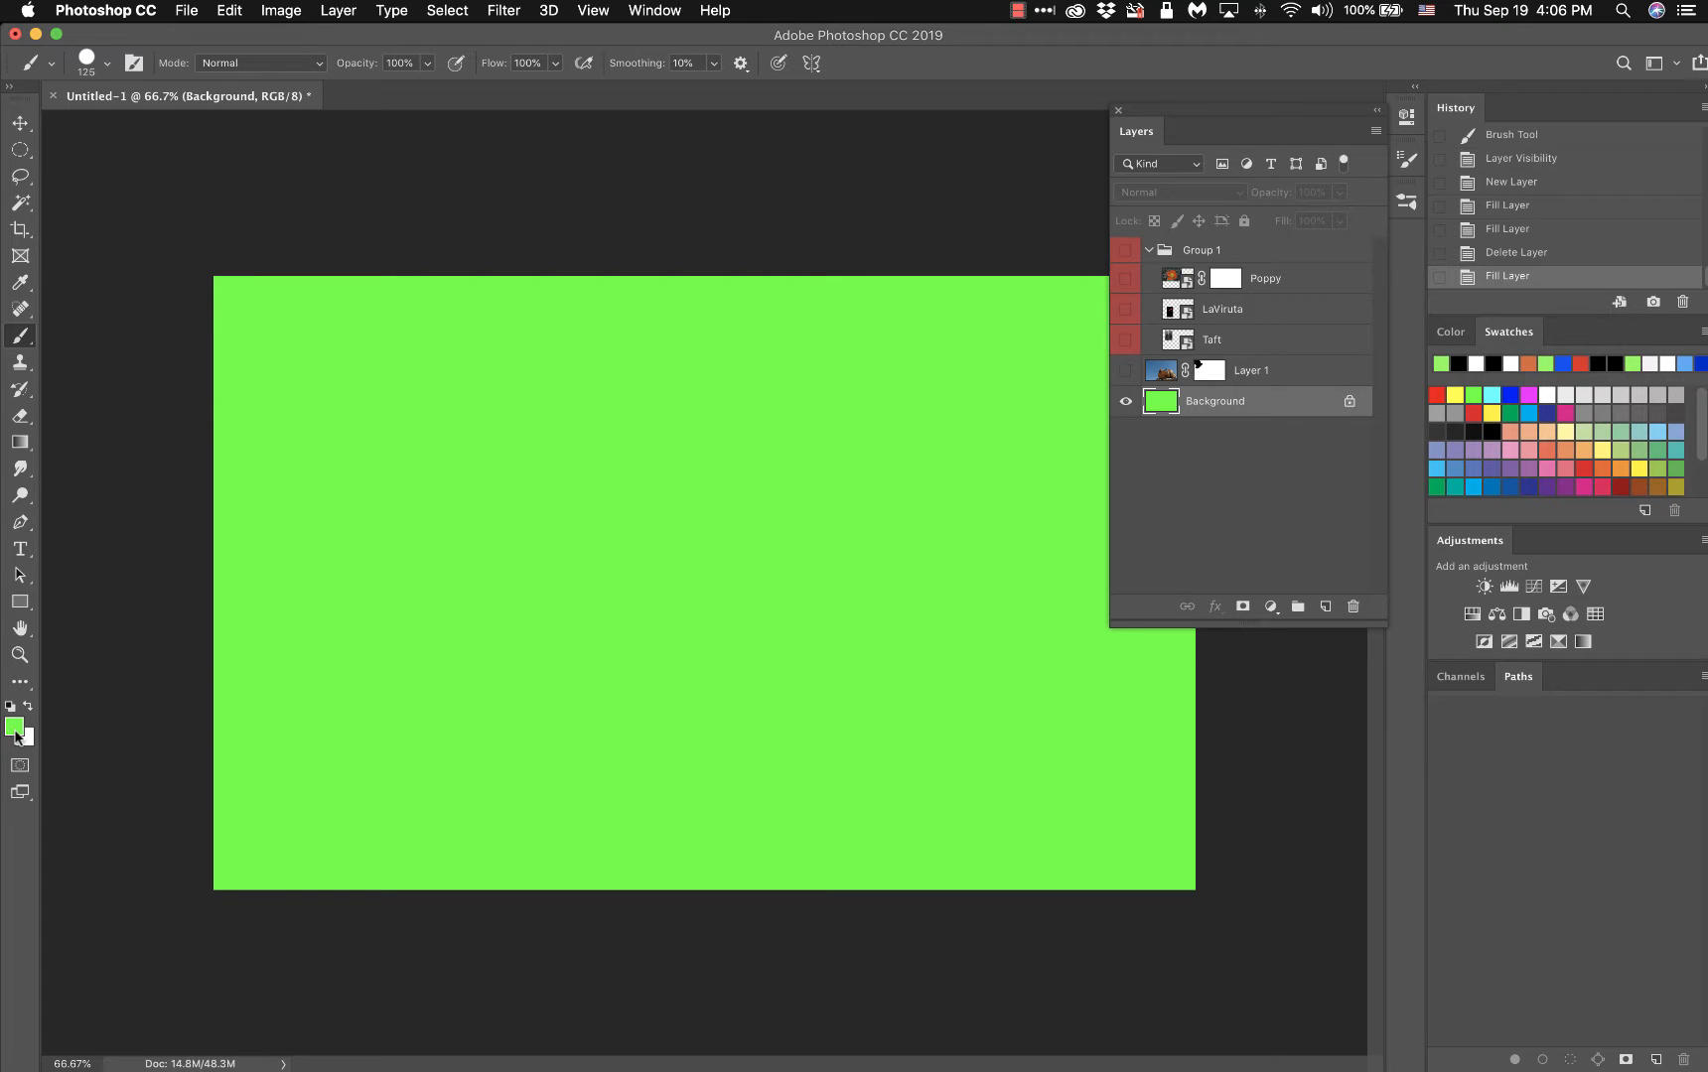
key("super+z")
right_click(396, 768, "super")
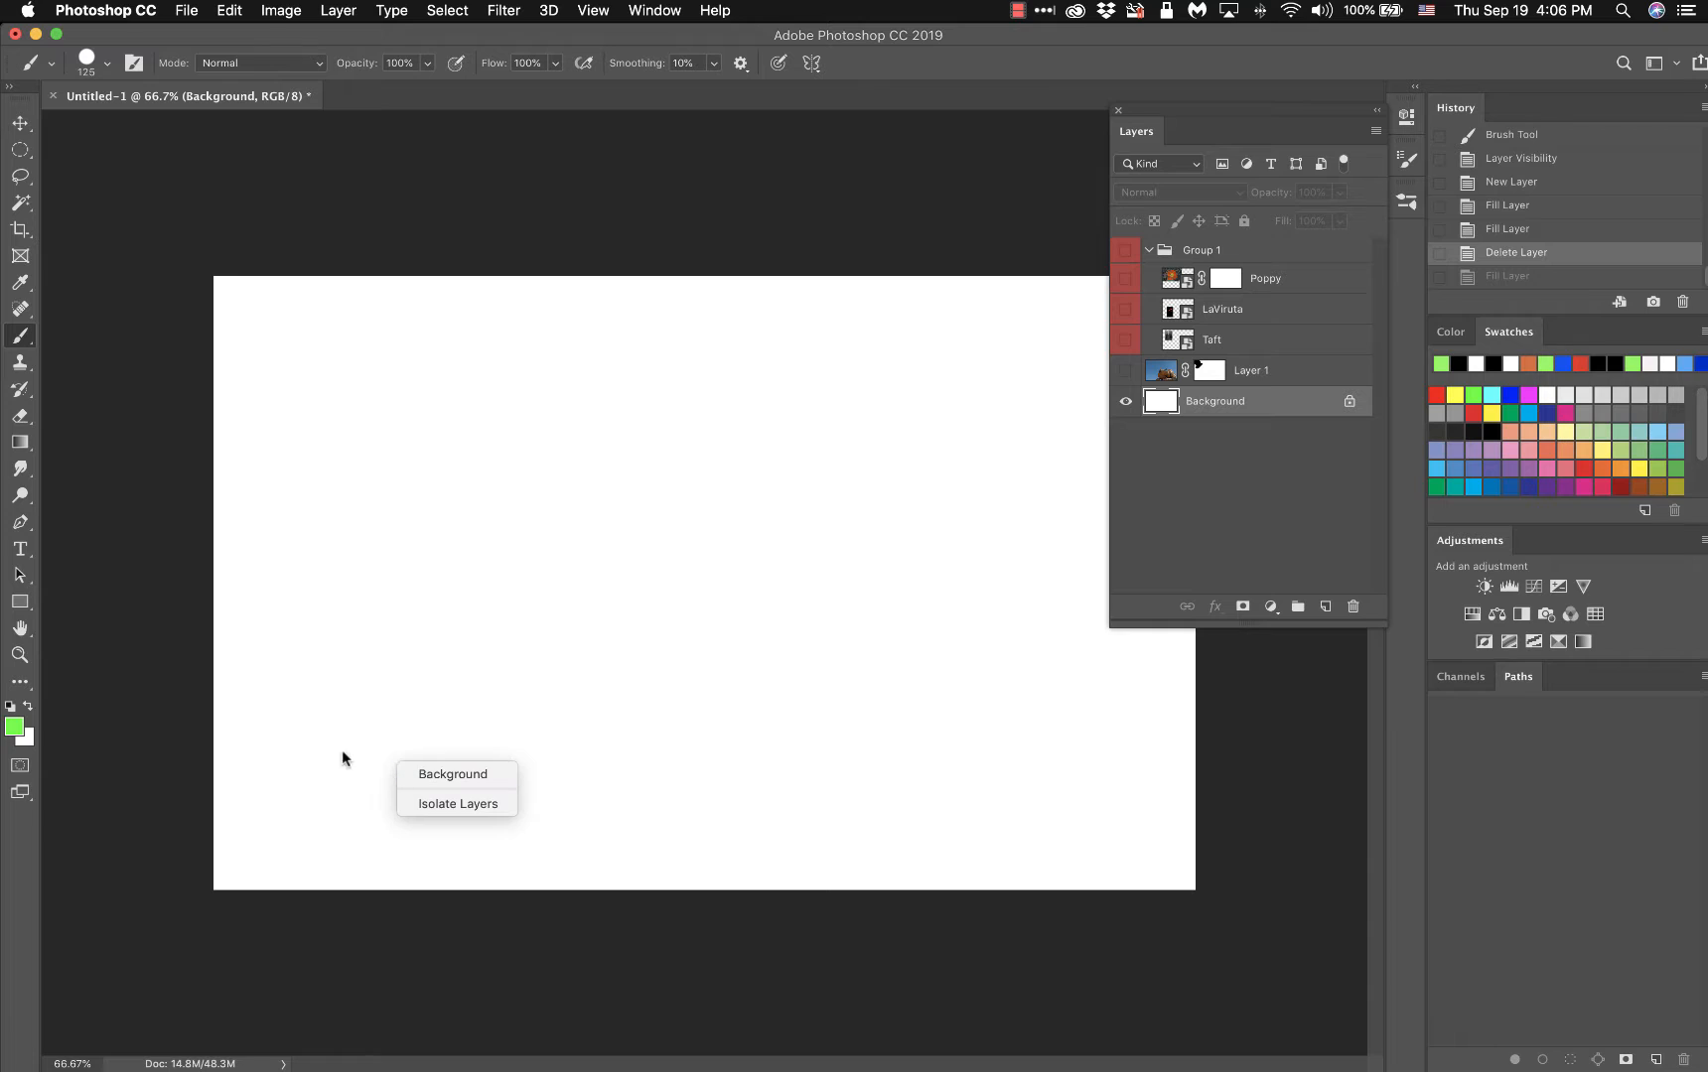
left_click(275, 745)
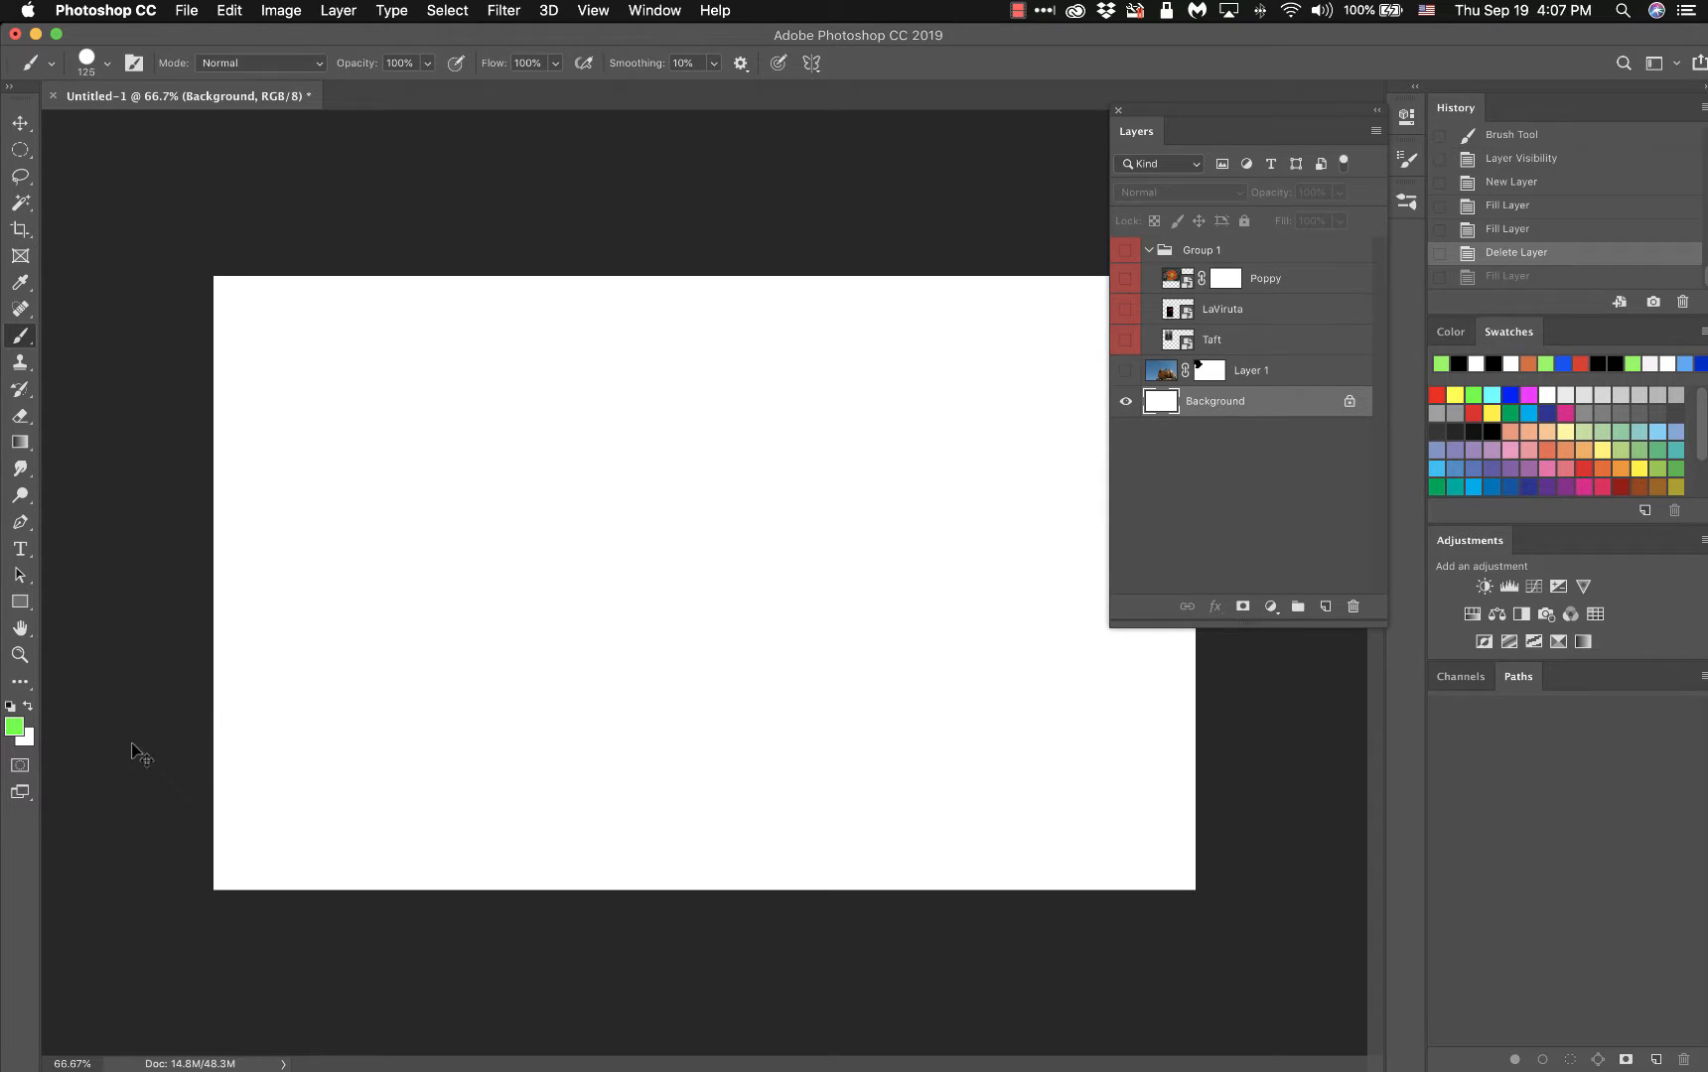
key("super+shift+z")
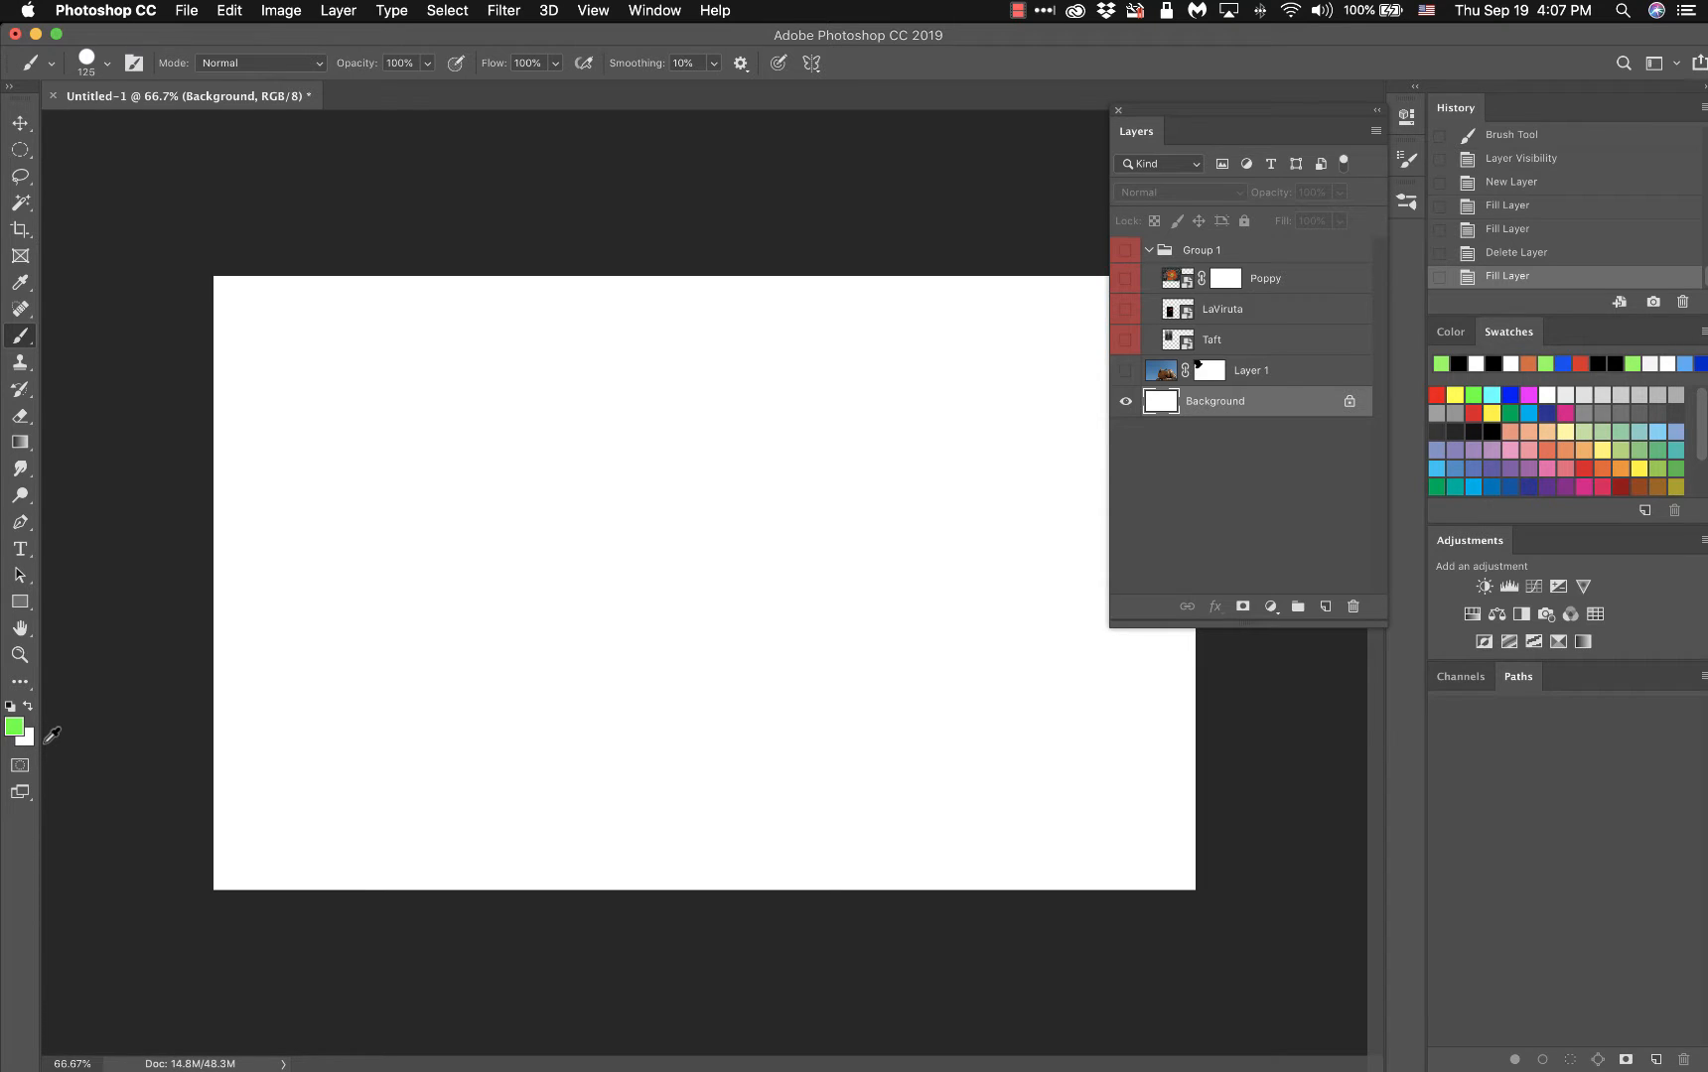
key("alt+BackSpace")
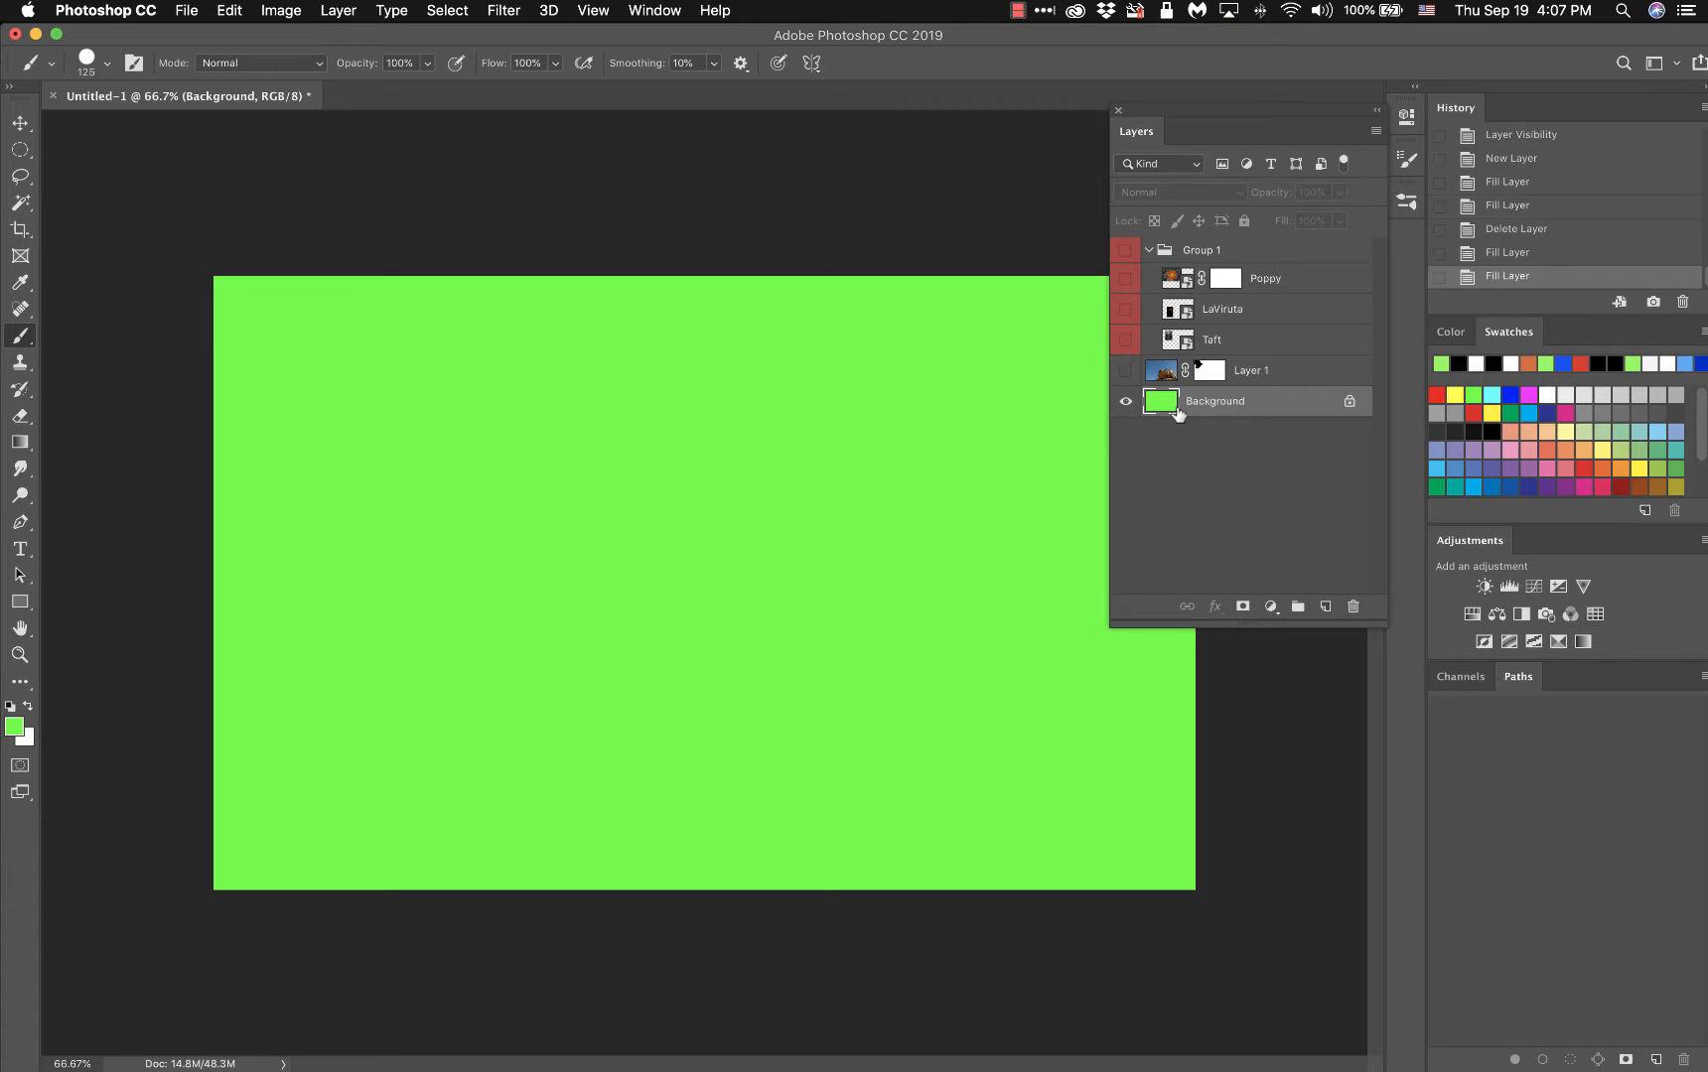
left_click(1126, 371)
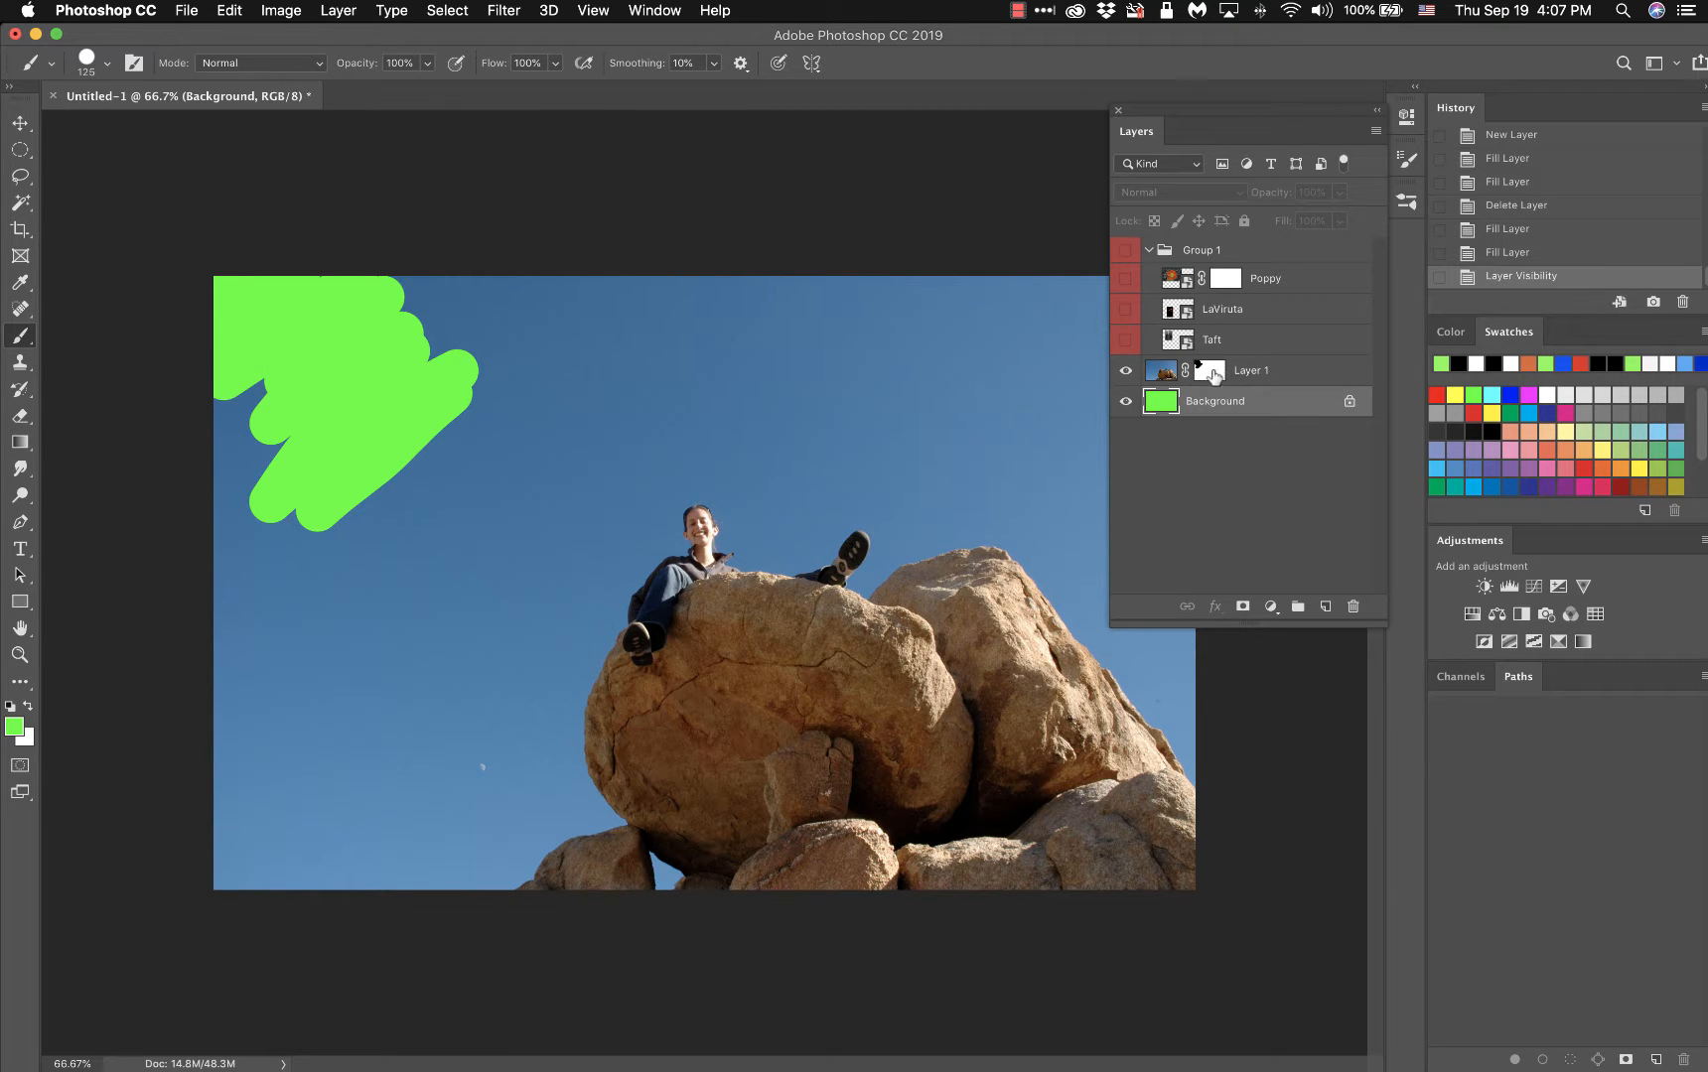
- Select Layer 1's mask and paint black over more of the upper and left sky to reveal the green Background
left_click(1210, 372)
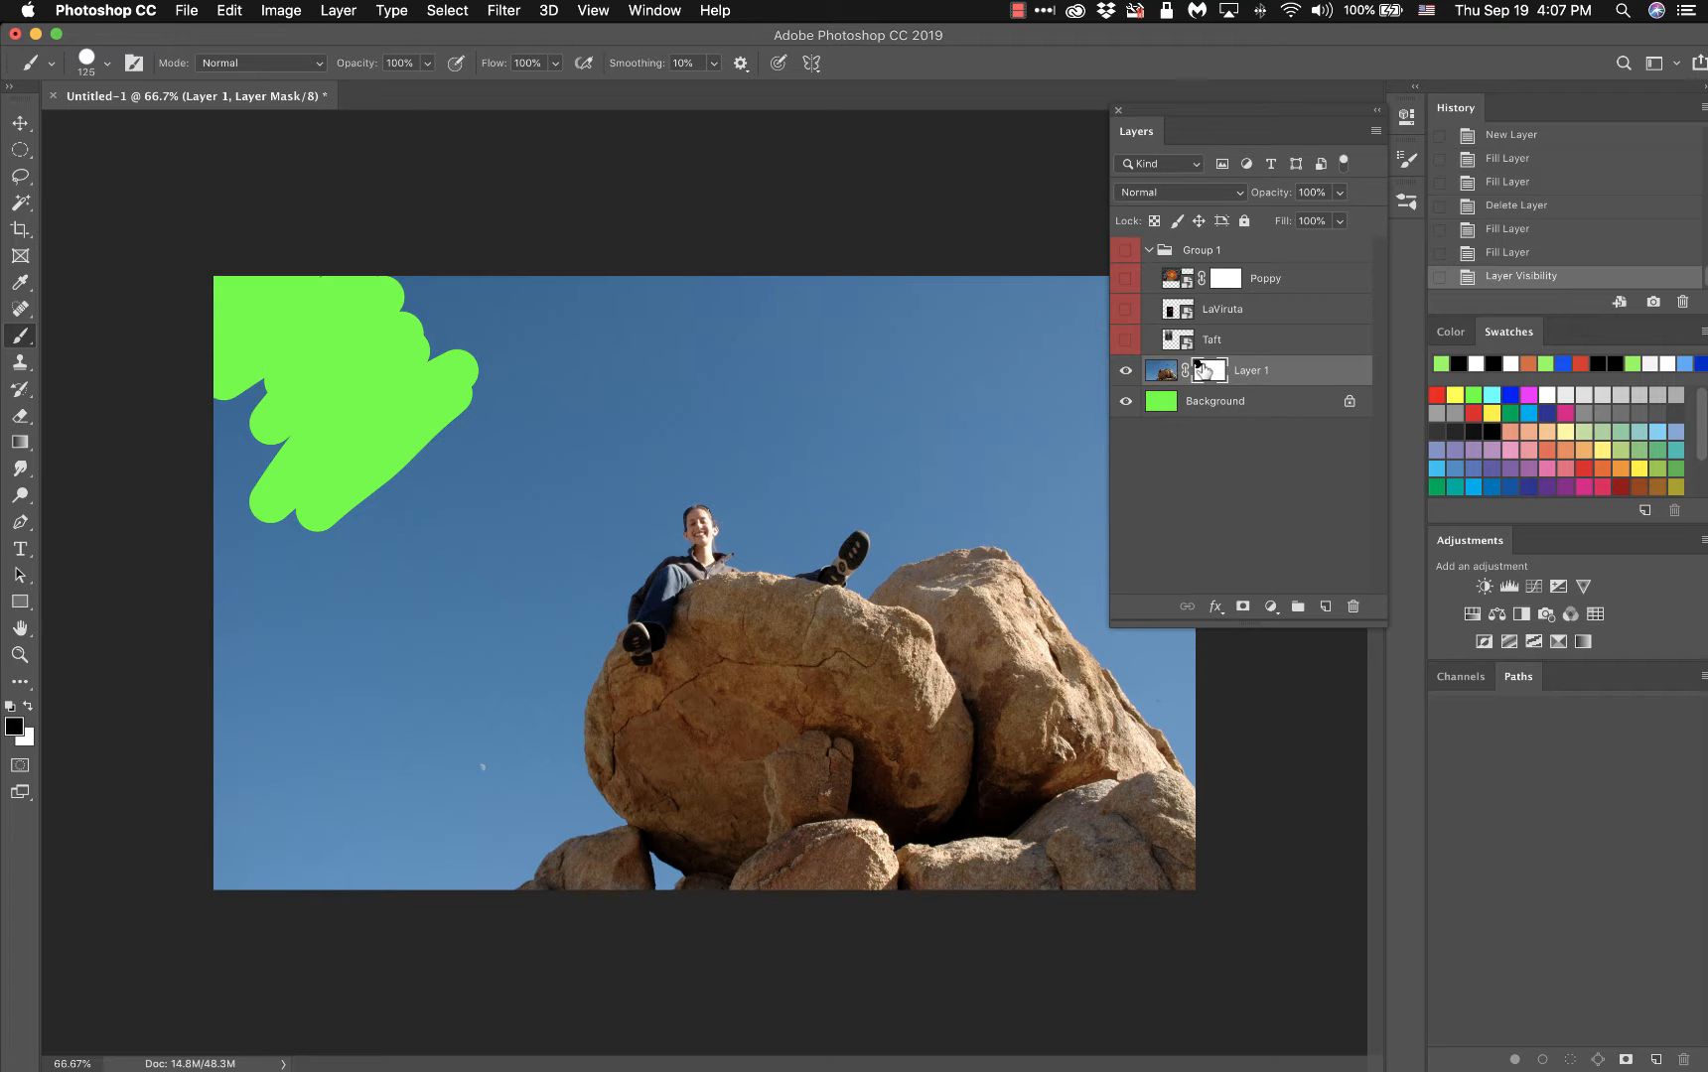
mouse_move(421, 307)
left_mouse_down()
mouse_move(757, 303)
mouse_move(556, 452)
left_mouse_up()
mouse_move(612, 382)
left_mouse_down()
mouse_move(541, 373)
mouse_move(533, 301)
mouse_move(427, 330)
mouse_move(652, 371)
mouse_move(617, 316)
mouse_move(624, 333)
mouse_move(665, 338)
mouse_move(641, 382)
mouse_move(493, 501)
mouse_move(353, 564)
mouse_move(426, 498)
mouse_move(474, 654)
mouse_move(402, 730)
mouse_move(415, 587)
mouse_move(436, 678)
mouse_move(483, 623)
mouse_move(441, 596)
mouse_move(480, 582)
mouse_move(502, 540)
mouse_move(473, 513)
mouse_move(555, 386)
mouse_move(717, 315)
left_mouse_up()
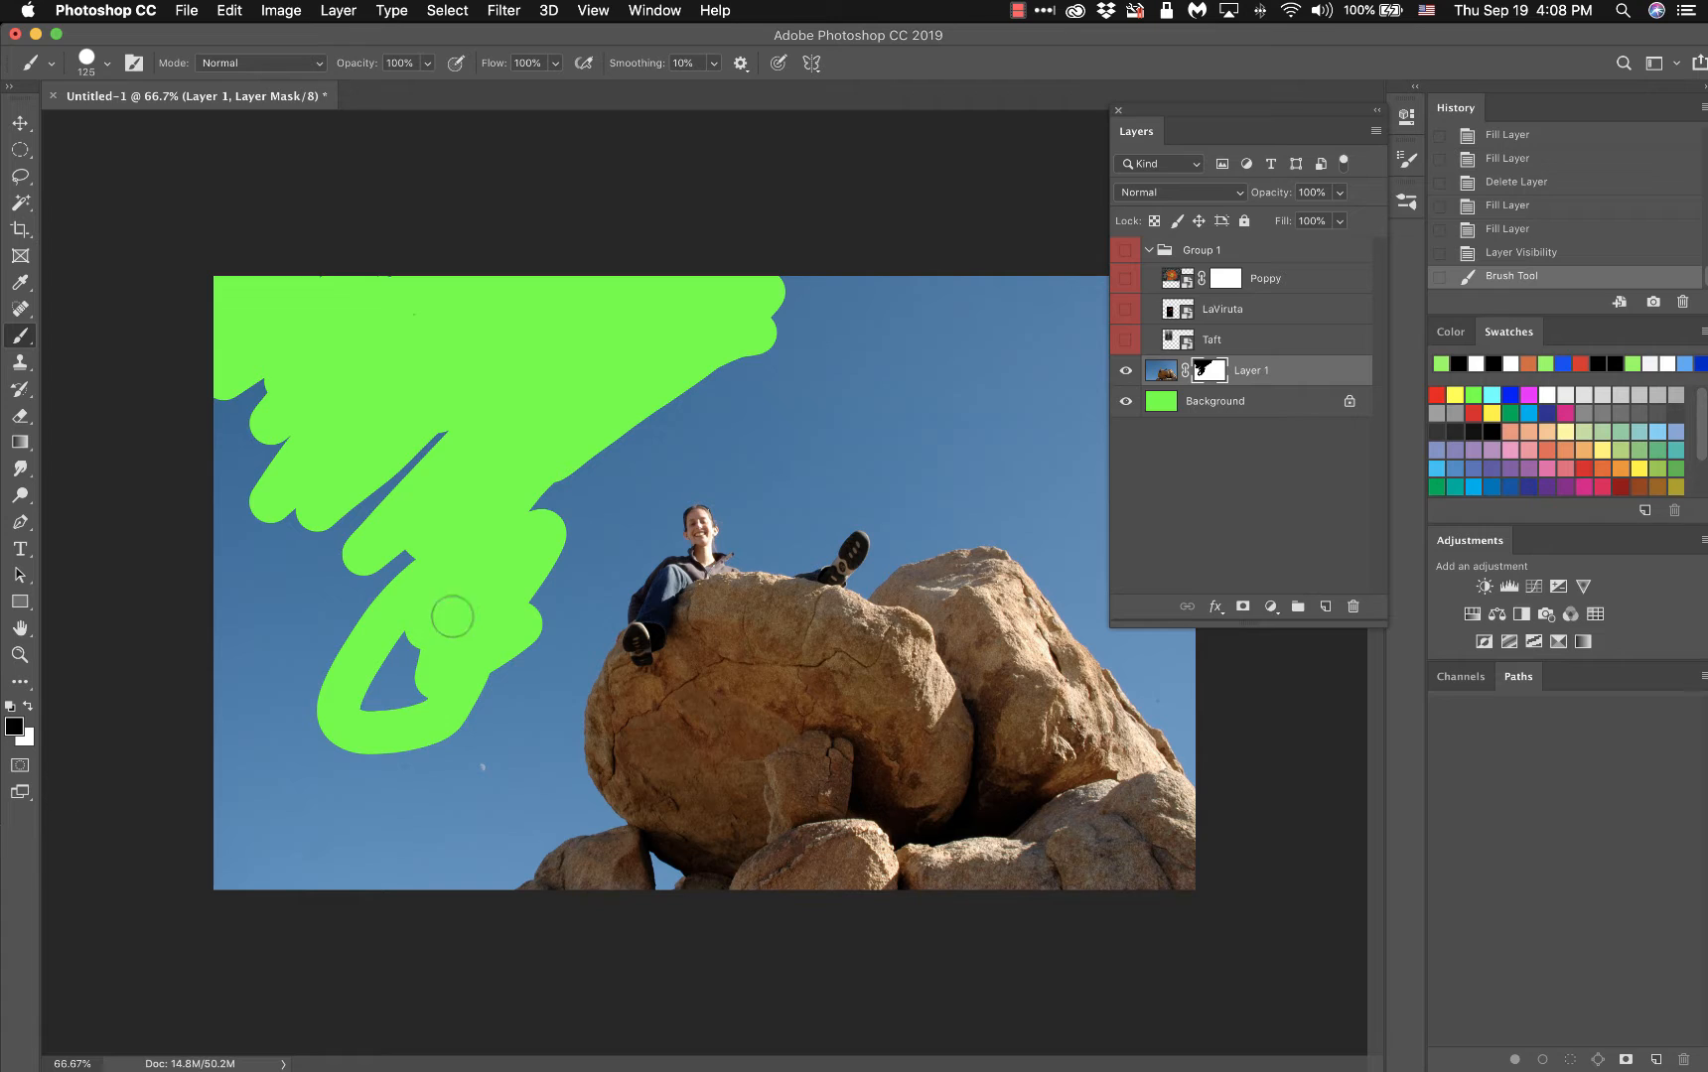
mouse_move(419, 465)
left_mouse_down()
mouse_move(317, 571)
mouse_move(325, 609)
left_mouse_up()
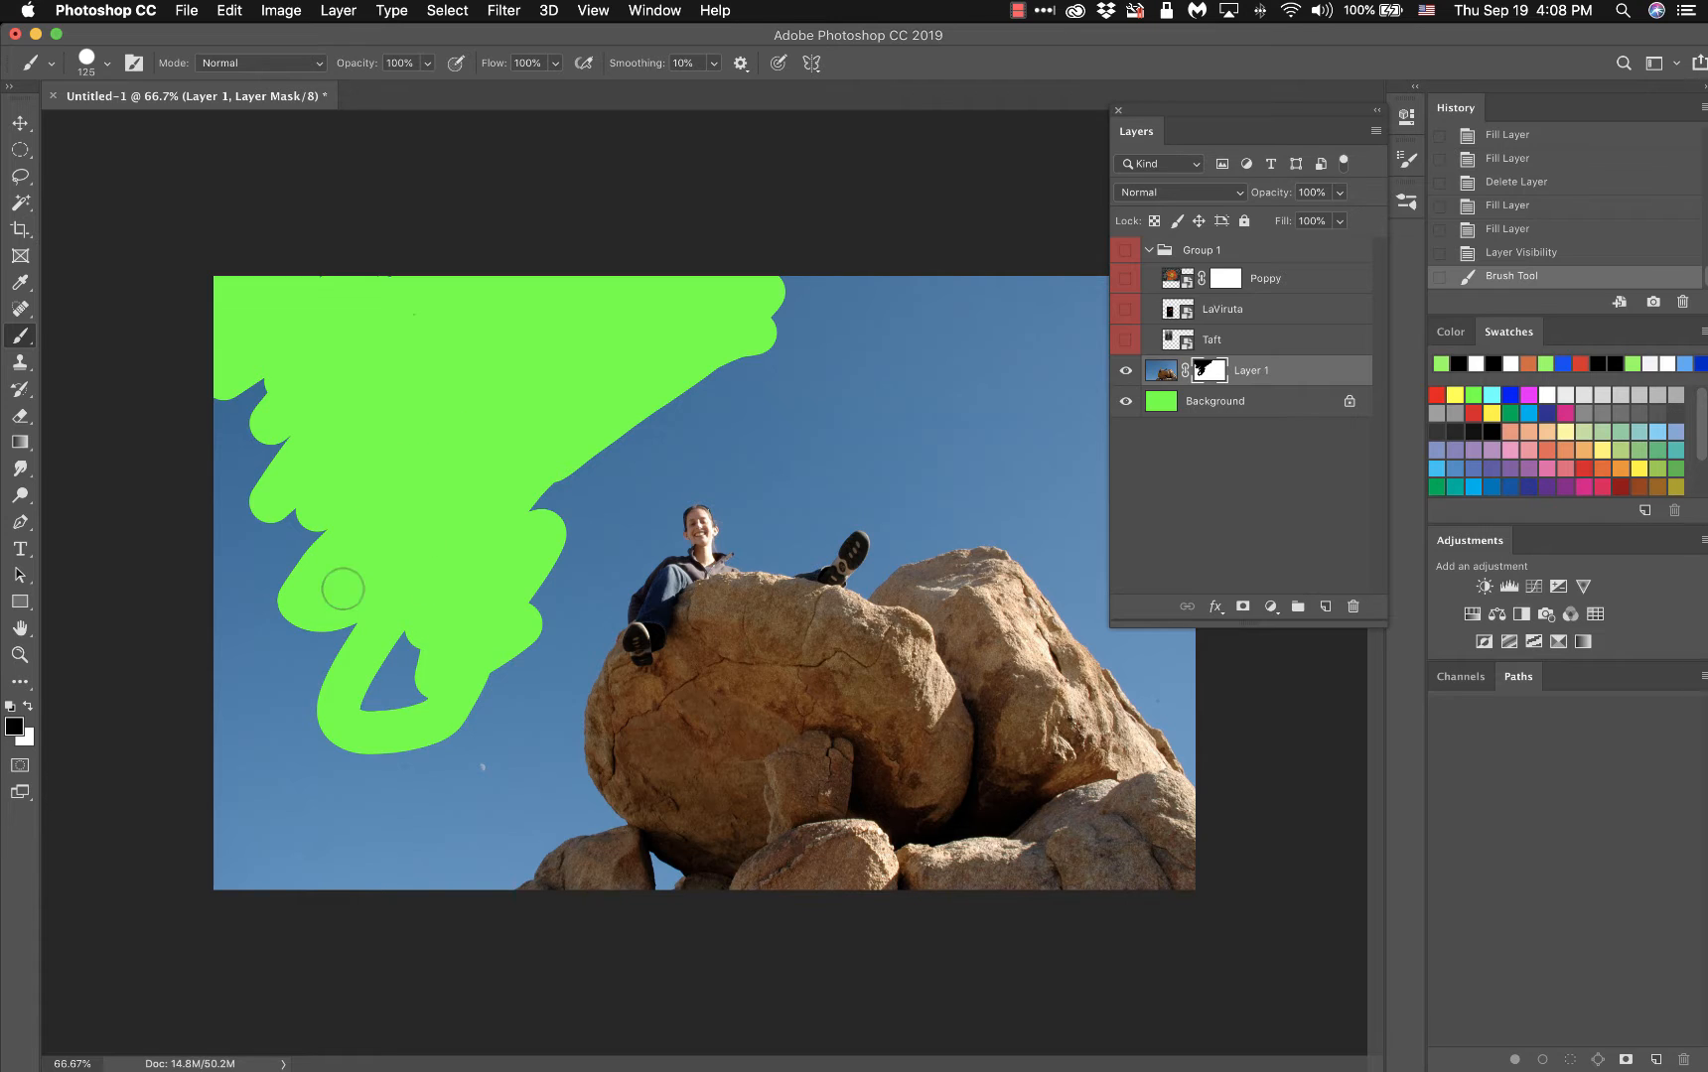
mouse_move(340, 462)
left_mouse_down()
mouse_move(281, 572)
mouse_move(309, 509)
mouse_move(268, 527)
mouse_move(276, 424)
mouse_move(234, 510)
mouse_move(246, 374)
mouse_move(245, 409)
mouse_move(202, 427)
mouse_move(206, 613)
mouse_move(244, 550)
mouse_move(221, 507)
mouse_move(207, 583)
mouse_move(259, 579)
mouse_move(243, 635)
left_mouse_up()
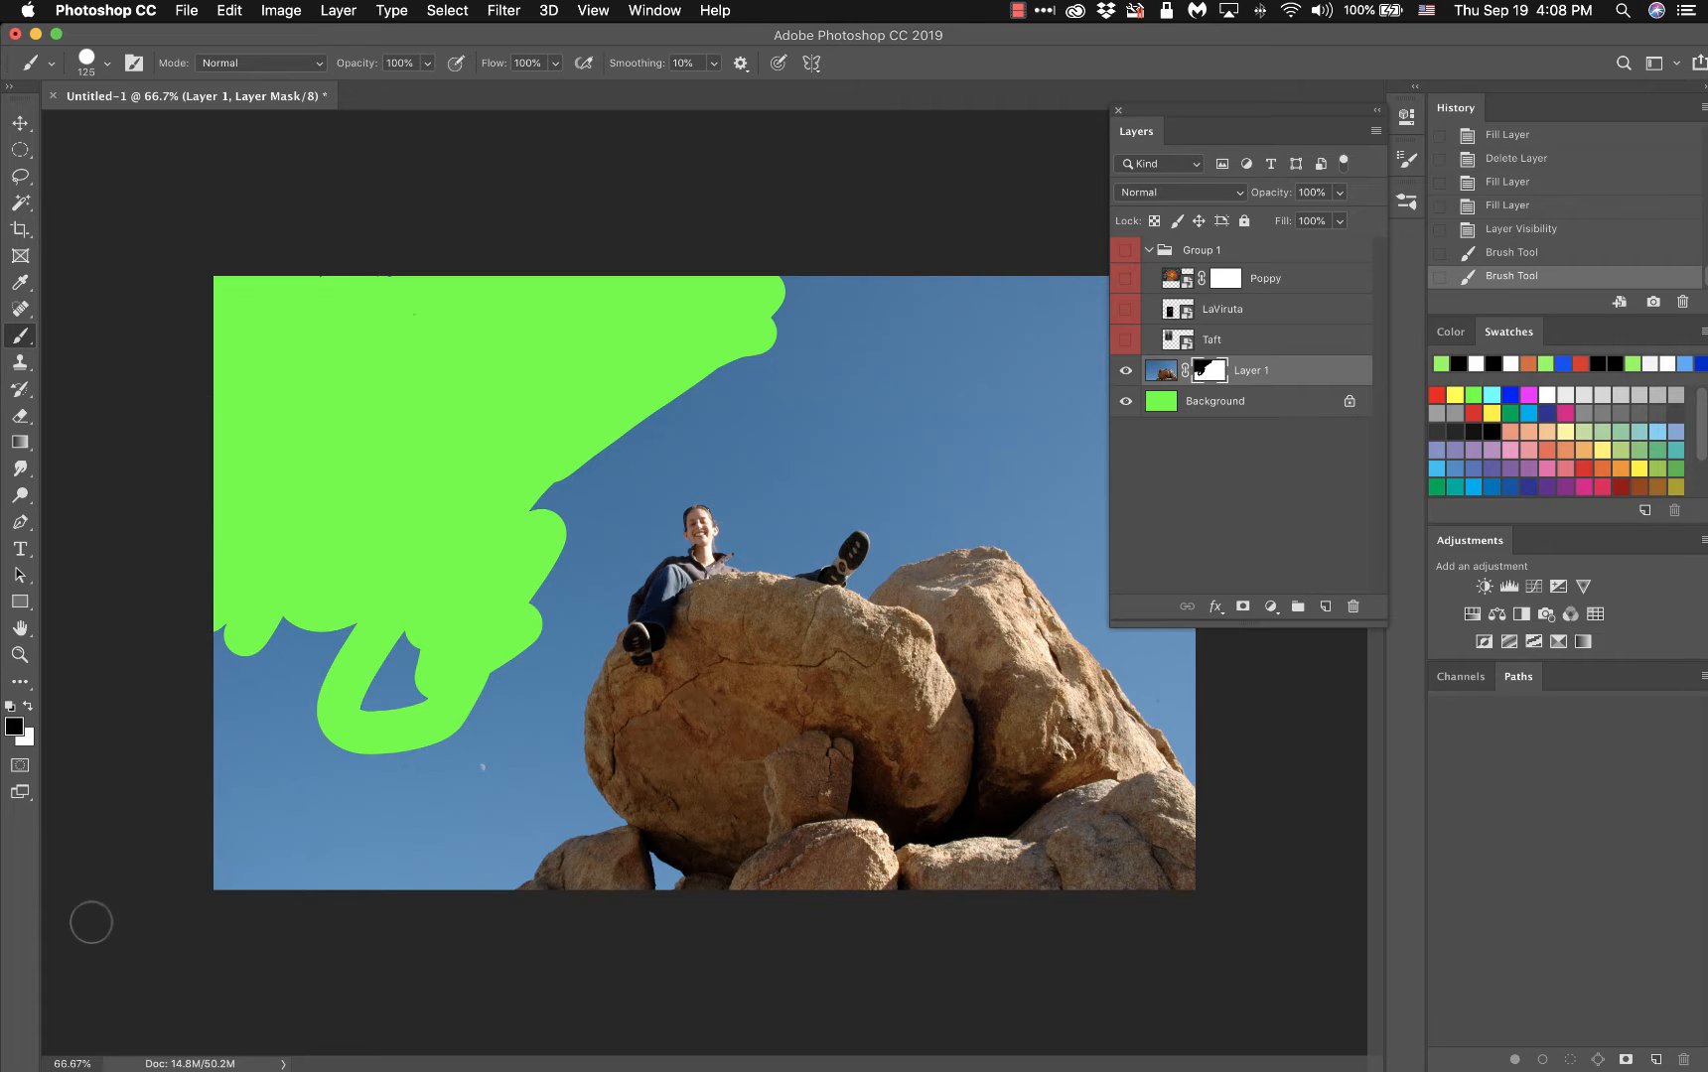
- Paint white on Layer 1's mask to bring back part of the hidden sky, and switch the foreground back to black
left_click(30, 709)
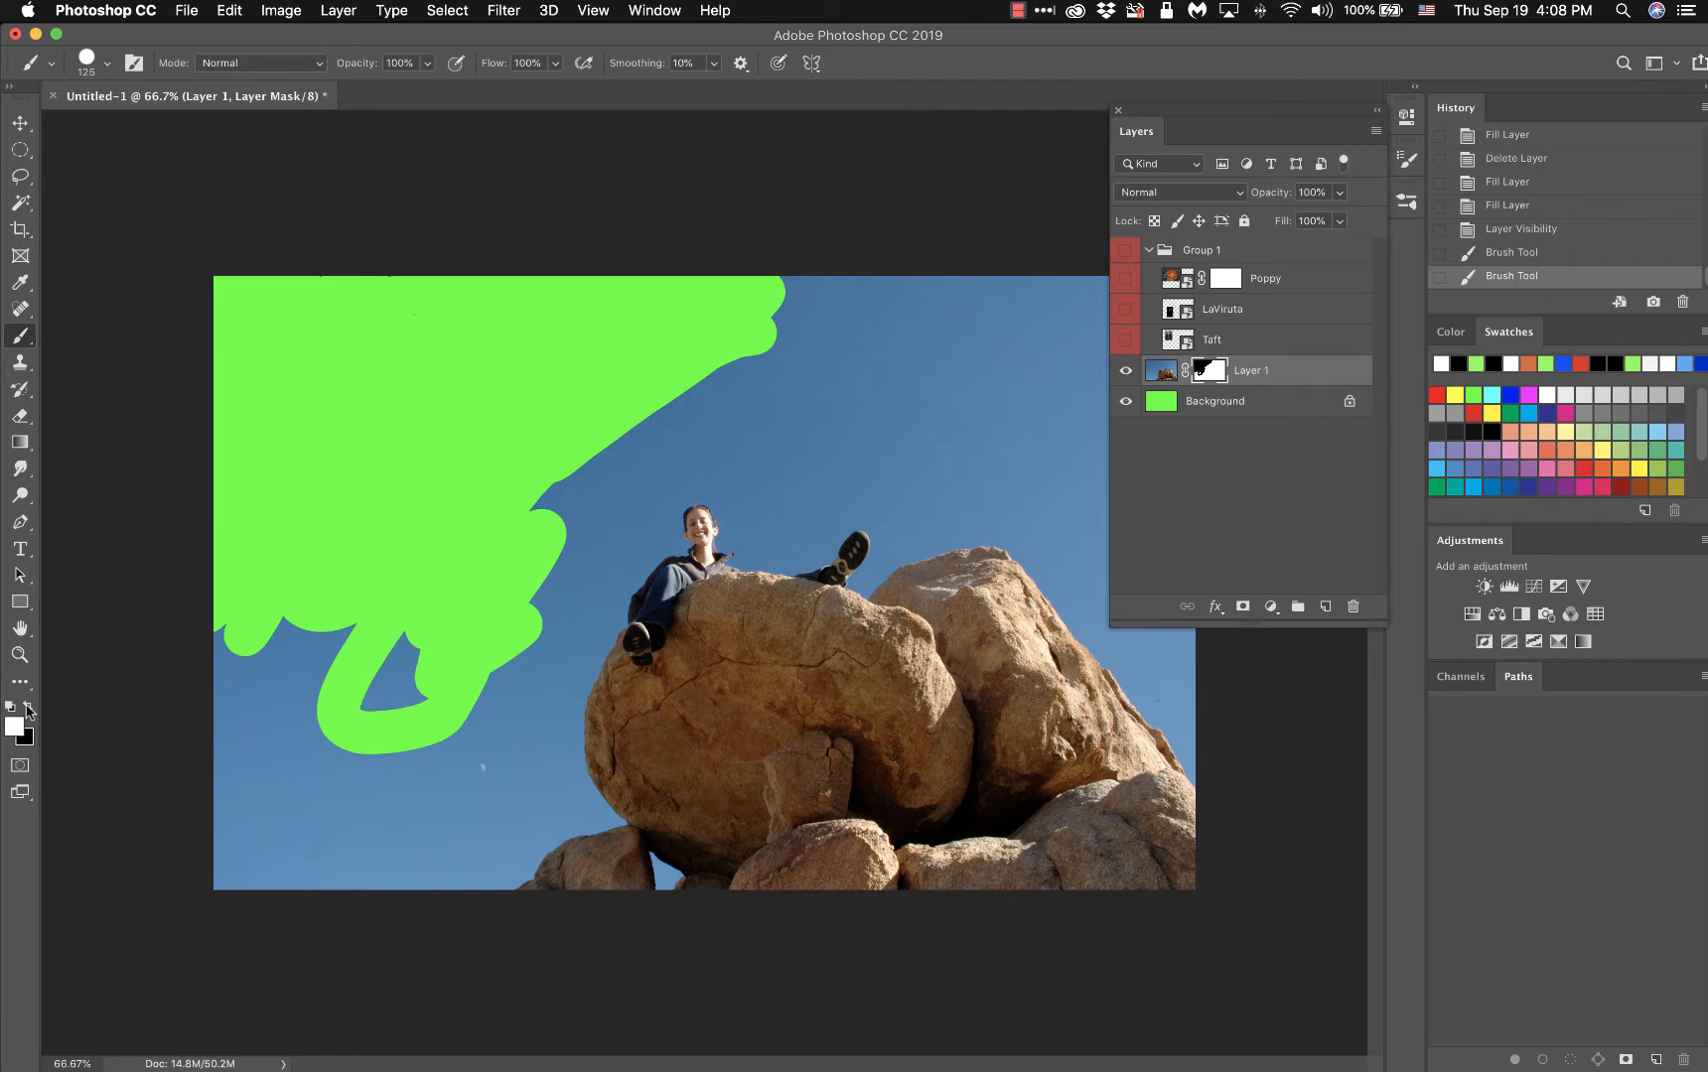
mouse_move(442, 437)
left_mouse_down()
mouse_move(369, 539)
mouse_move(376, 472)
mouse_move(452, 386)
mouse_move(281, 546)
mouse_move(377, 414)
mouse_move(298, 480)
mouse_move(224, 575)
mouse_move(328, 403)
mouse_move(211, 524)
mouse_move(280, 394)
mouse_move(184, 477)
mouse_move(351, 293)
mouse_move(190, 429)
mouse_move(310, 351)
mouse_move(179, 505)
mouse_move(362, 345)
mouse_move(169, 574)
mouse_move(391, 365)
mouse_move(212, 597)
mouse_move(326, 464)
mouse_move(471, 364)
mouse_move(410, 476)
mouse_move(269, 583)
mouse_move(441, 402)
mouse_move(355, 581)
mouse_move(379, 523)
mouse_move(335, 581)
mouse_move(385, 605)
mouse_move(406, 722)
mouse_move(391, 665)
mouse_move(360, 730)
mouse_move(336, 634)
mouse_move(312, 714)
mouse_move(313, 663)
mouse_move(273, 644)
mouse_move(263, 720)
mouse_move(293, 675)
mouse_move(291, 730)
mouse_move(212, 617)
mouse_move(259, 649)
left_mouse_up()
left_click(28, 705)
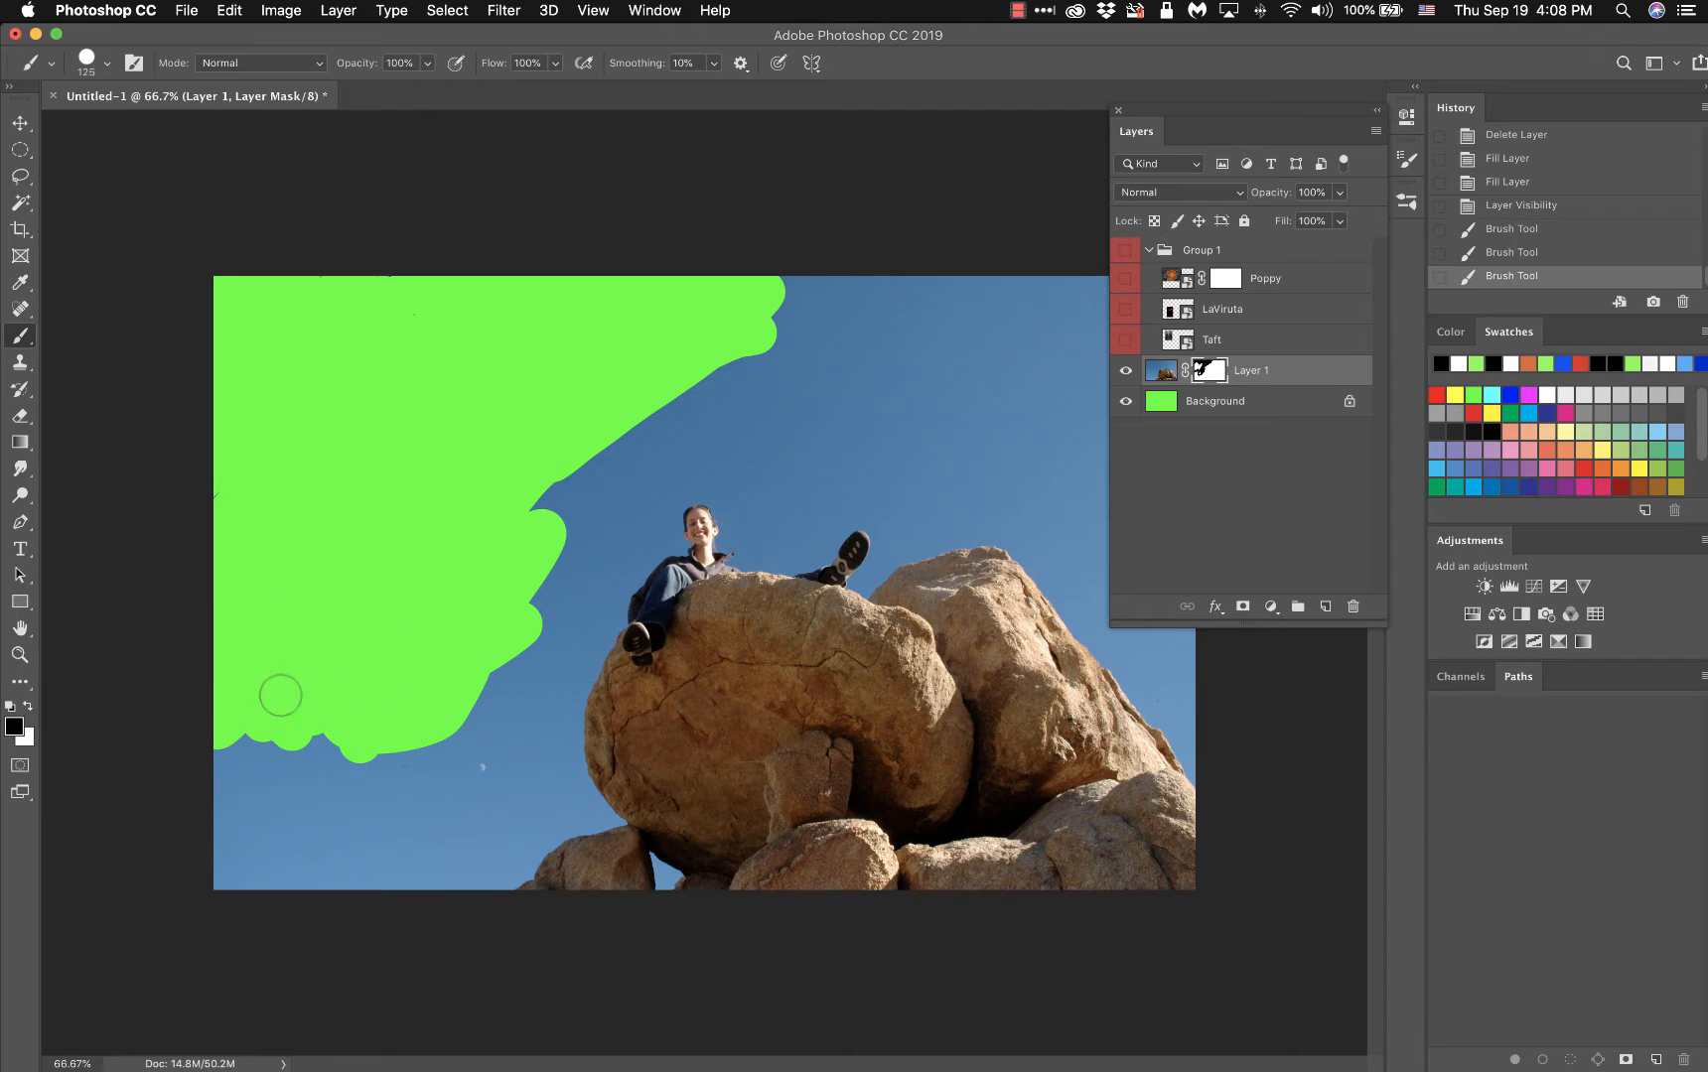
- Paint black on Layer 1's mask across the sky above and beside the seated person, following the figure and rock edge
mouse_move(594, 428)
left_mouse_down()
mouse_move(507, 601)
mouse_move(623, 434)
mouse_move(828, 338)
mouse_move(853, 305)
mouse_move(730, 327)
mouse_move(868, 311)
mouse_move(885, 288)
mouse_move(722, 293)
mouse_move(966, 291)
mouse_move(612, 477)
mouse_move(745, 389)
left_mouse_up()
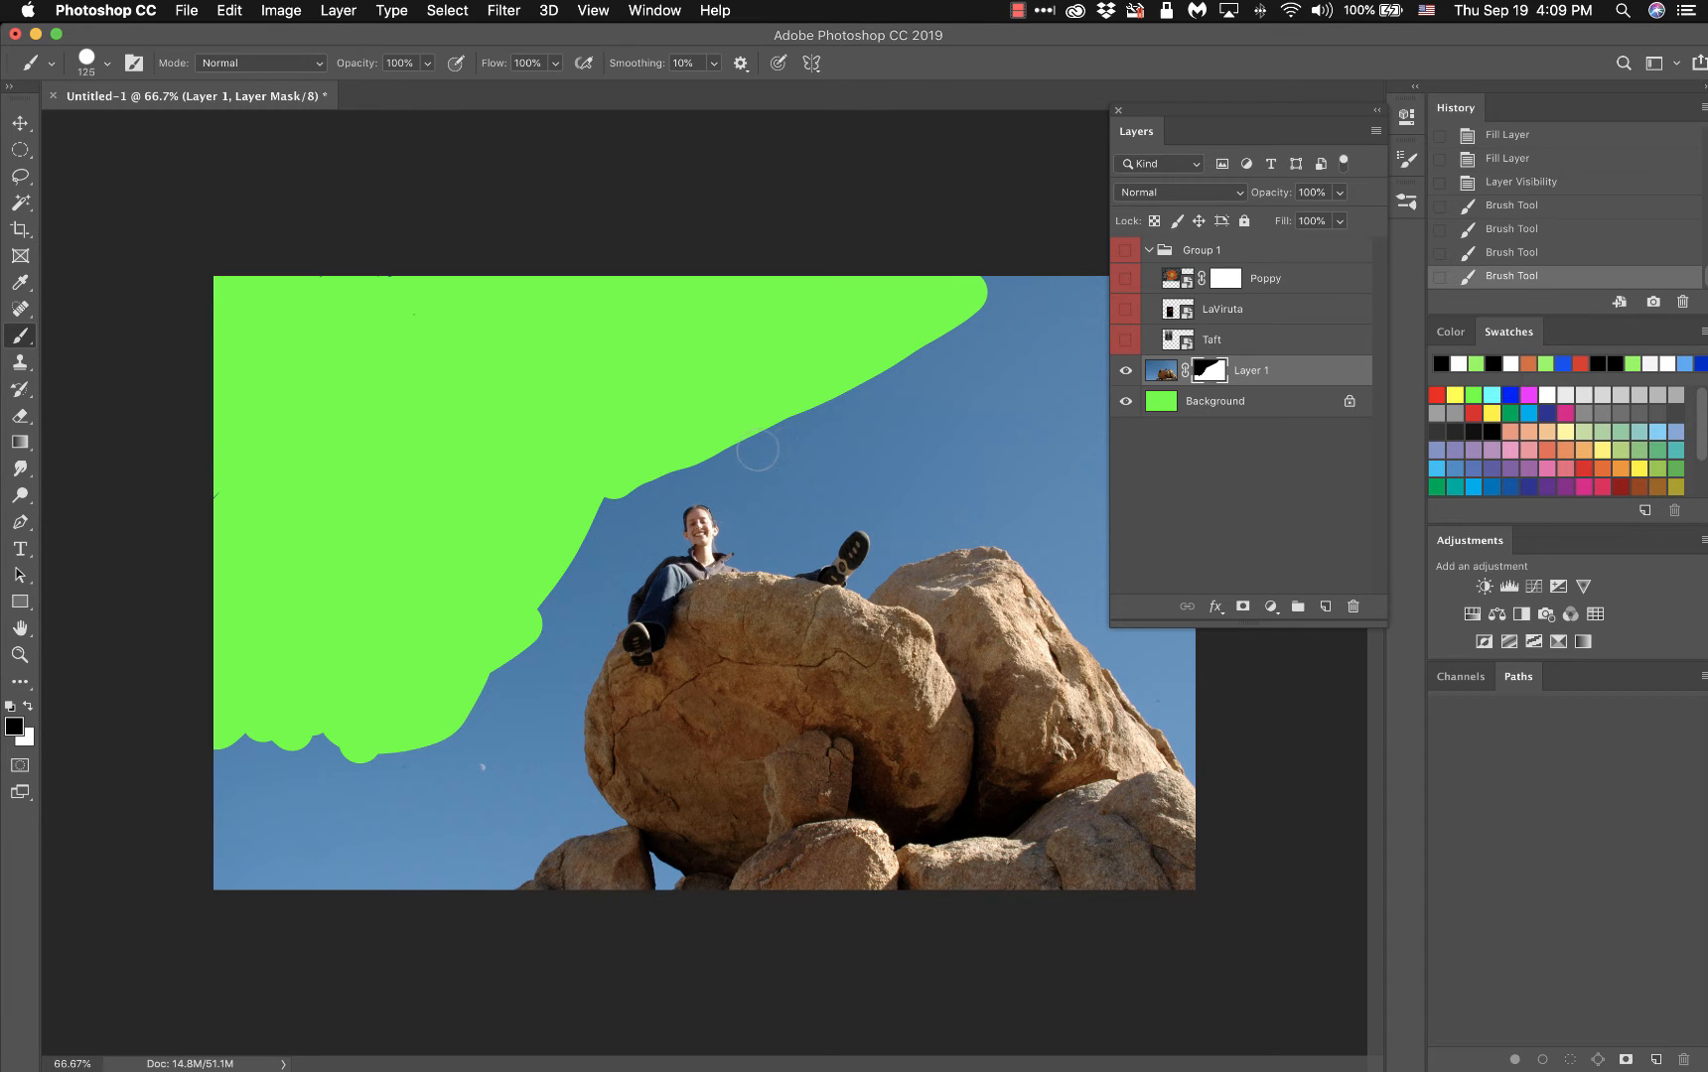
mouse_move(678, 451)
left_mouse_down()
mouse_move(572, 546)
mouse_move(541, 606)
left_mouse_up()
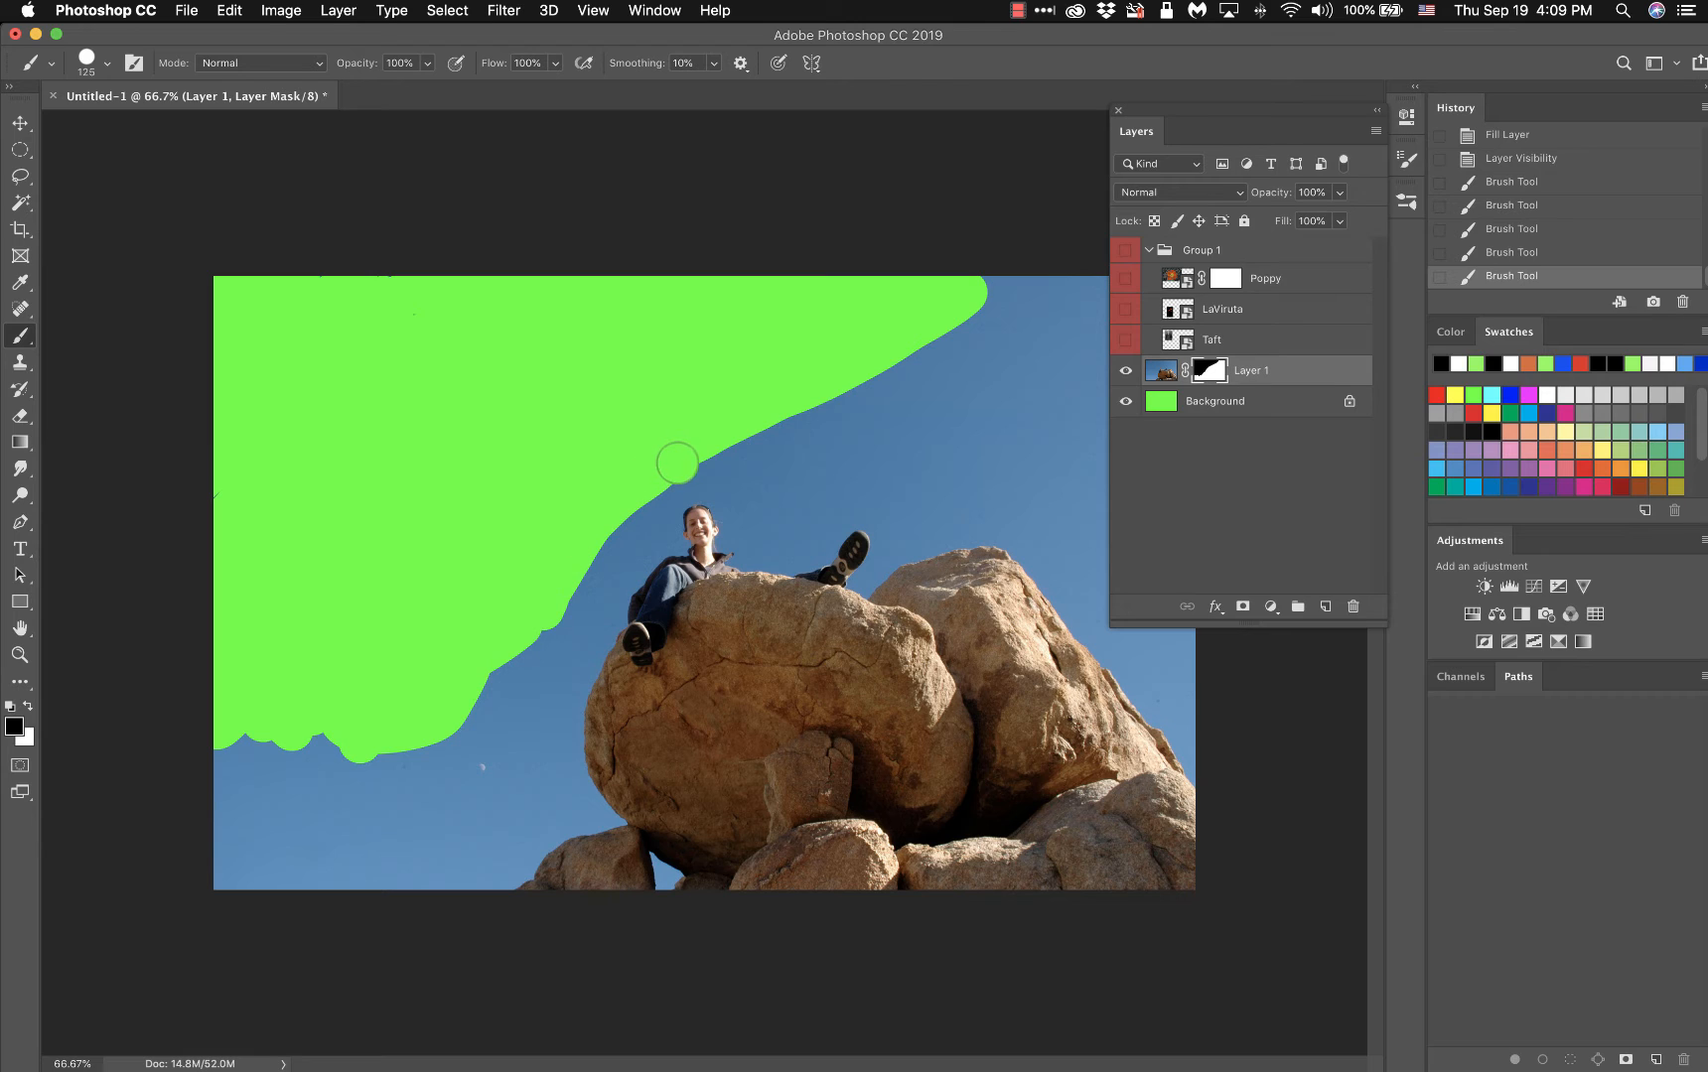
mouse_move(675, 462)
left_mouse_down()
mouse_move(843, 448)
mouse_move(900, 371)
mouse_move(821, 418)
mouse_move(746, 426)
mouse_move(745, 497)
mouse_move(663, 488)
mouse_move(561, 619)
mouse_move(551, 683)
mouse_move(486, 673)
mouse_move(590, 593)
mouse_move(665, 485)
mouse_move(661, 530)
mouse_move(614, 589)
mouse_move(556, 727)
mouse_move(488, 703)
mouse_move(524, 684)
mouse_move(521, 704)
mouse_move(387, 734)
mouse_move(333, 771)
mouse_move(256, 771)
mouse_move(338, 725)
mouse_move(236, 747)
mouse_move(240, 799)
left_mouse_up()
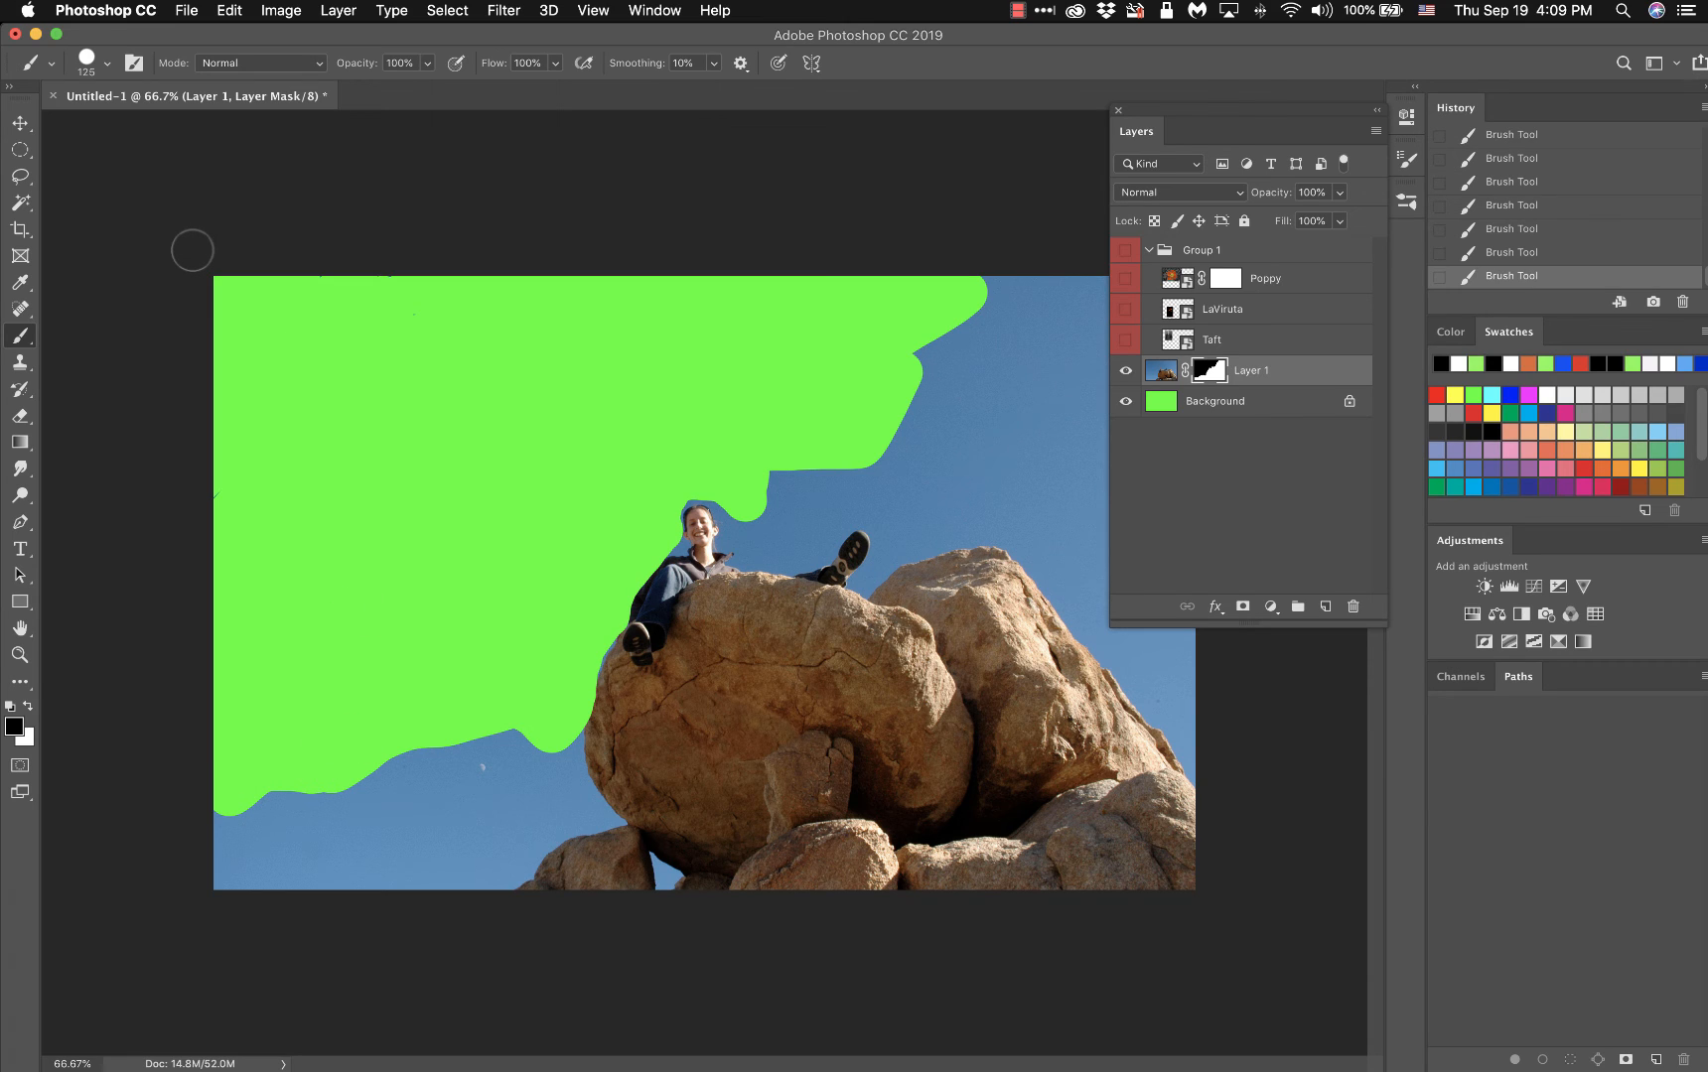